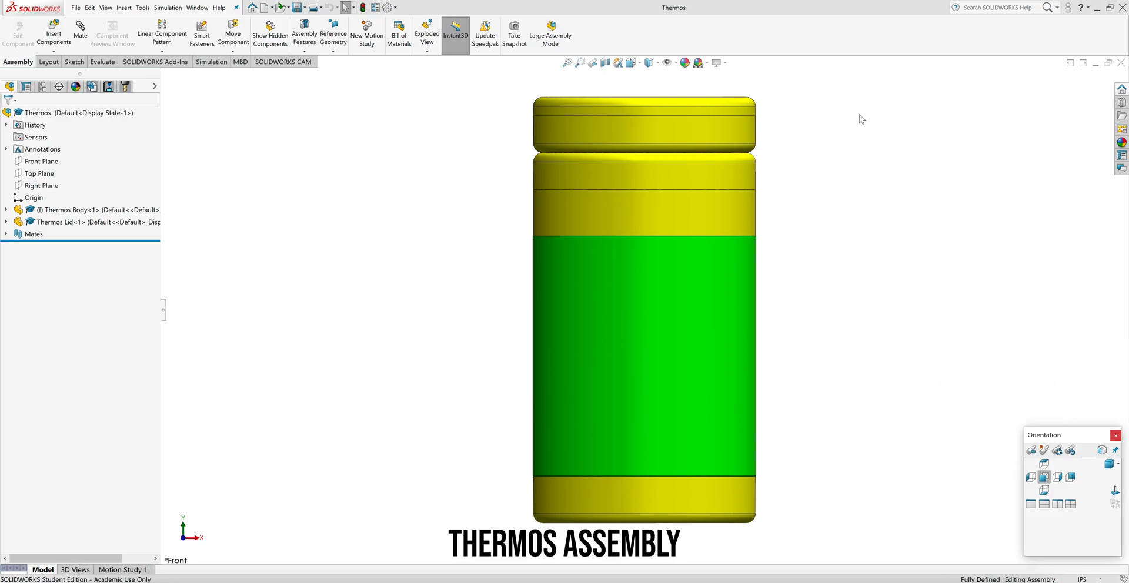
Section the thermos assembly parallel to the Front Plane with a 0.51 in offset and view the cut from the front
{"action": "left_click", "coordinate": [605, 62]}
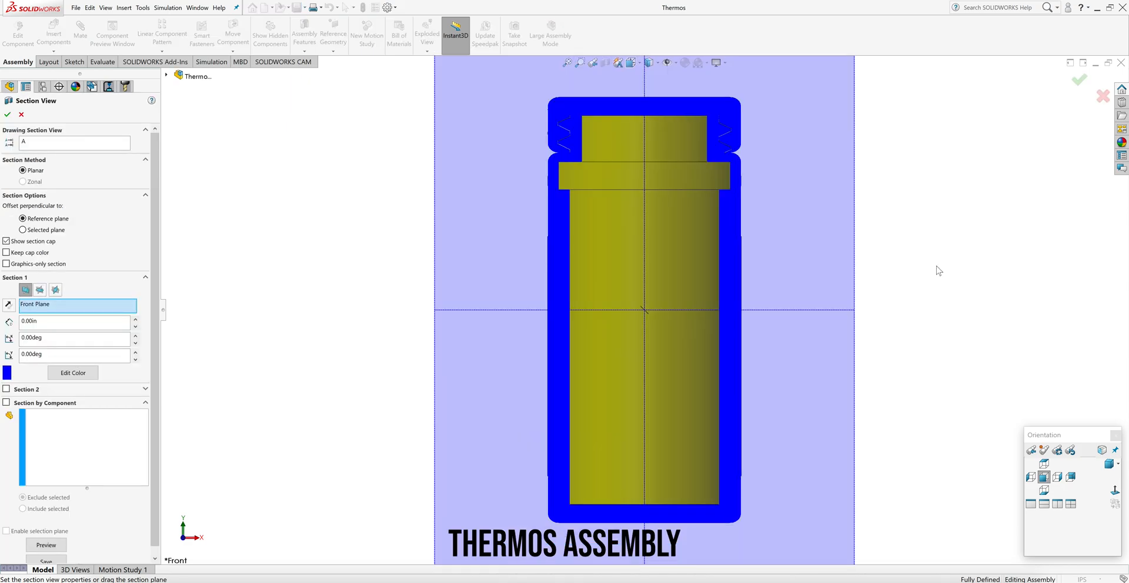
{"action": "left_click", "coordinate": [1057, 478]}
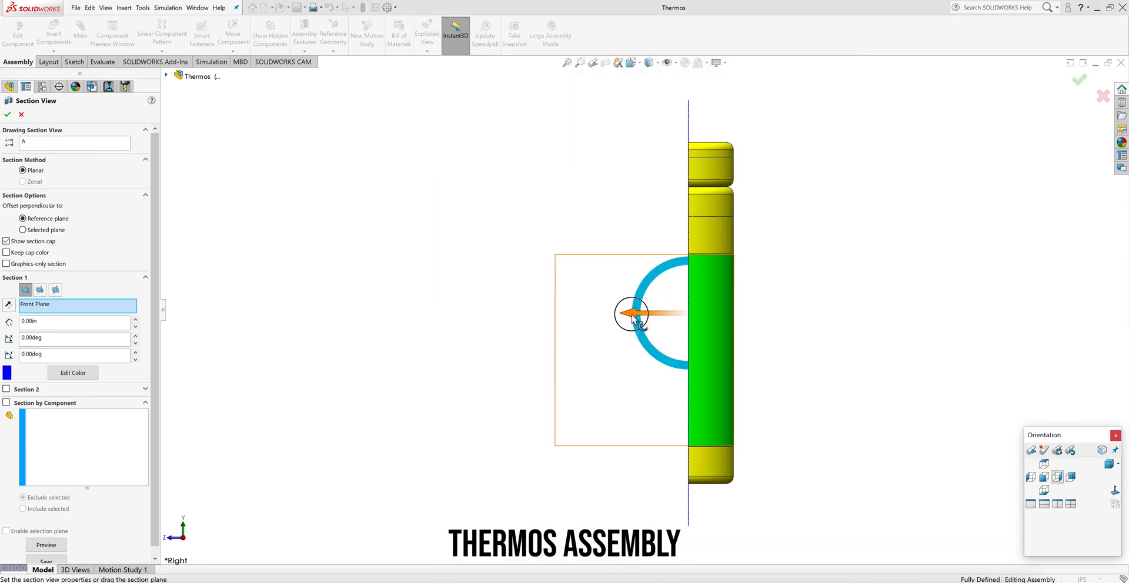
{"action": "left_click_drag", "start_coordinate": [616, 318], "coordinate": [589, 315]}
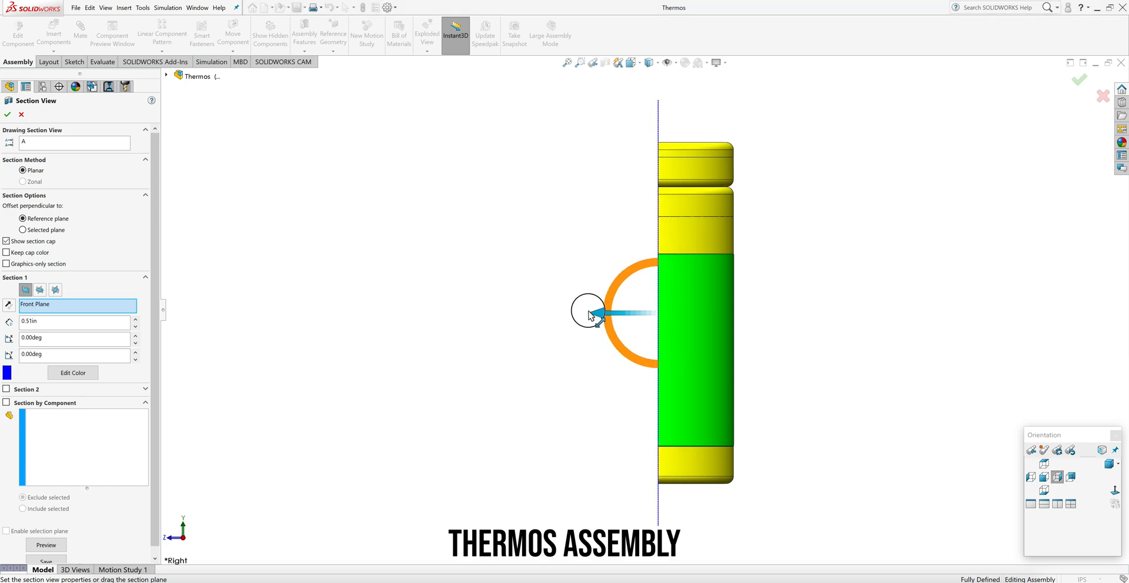
{"action": "left_click", "coordinate": [7, 115]}
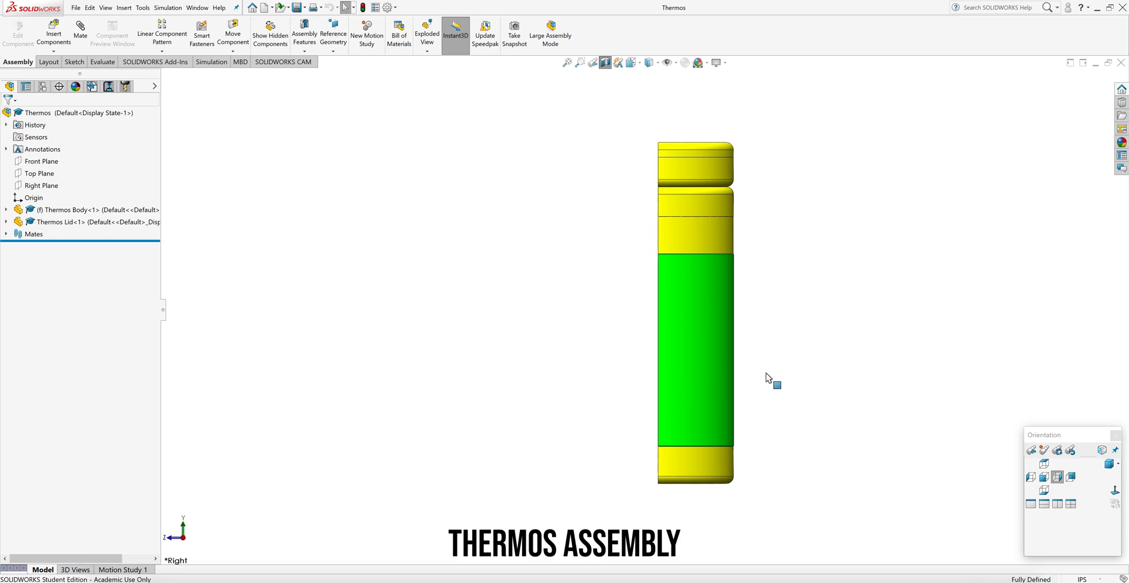
{"action": "left_click", "coordinate": [1044, 477]}
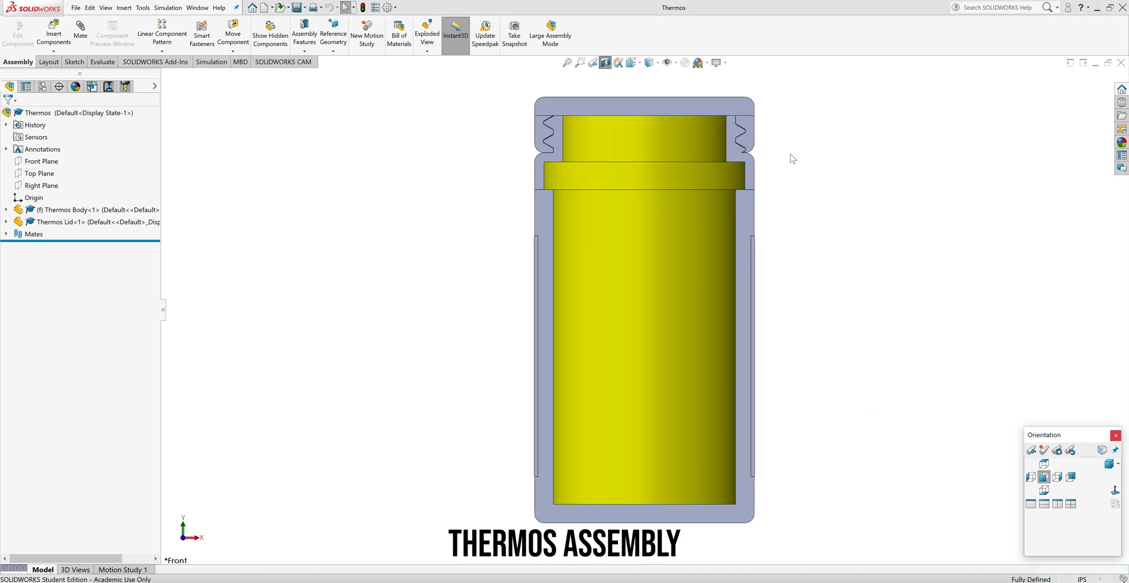
Rotate the lid in the sectioned assembly to examine how its thread engages the thermos body
{"action": "middle_click_drag", "start_coordinate": [827, 200], "coordinate": [785, 241]}
{"action": "left_click_drag", "start_coordinate": [580, 133], "coordinate": [817, 134]}
{"action": "left_click_drag", "start_coordinate": [557, 142], "coordinate": [370, 280]}
{"action": "left_click_drag", "start_coordinate": [514, 181], "coordinate": [771, 158]}
{"action": "left_click_drag", "start_coordinate": [619, 175], "coordinate": [546, 133]}
{"action": "left_click_drag", "start_coordinate": [660, 132], "coordinate": [736, 166]}
{"action": "left_click", "coordinate": [889, 302]}
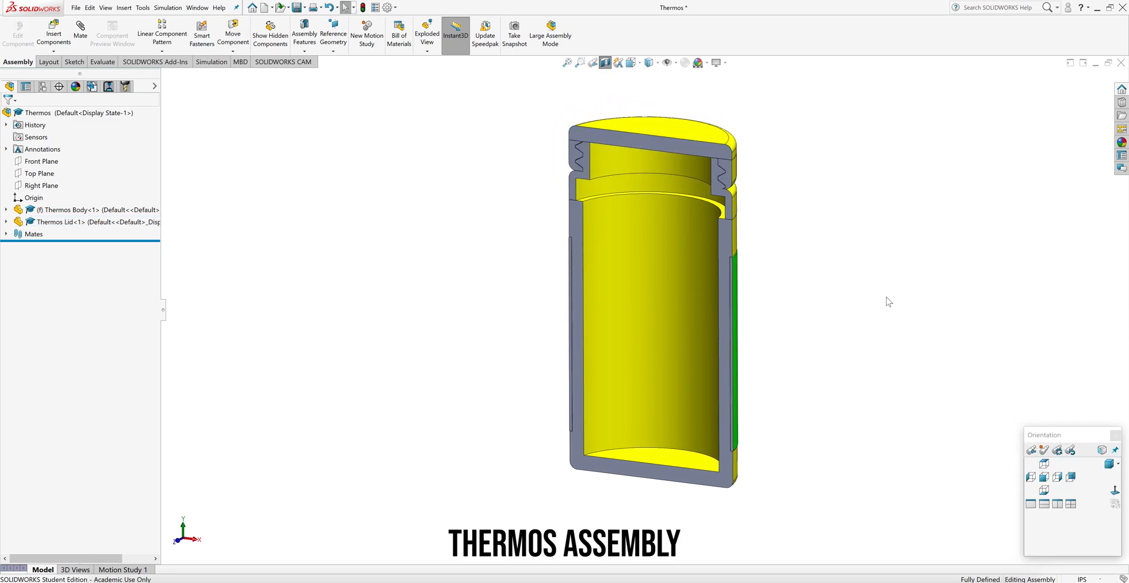
{"action": "left_click", "coordinate": [1045, 478]}
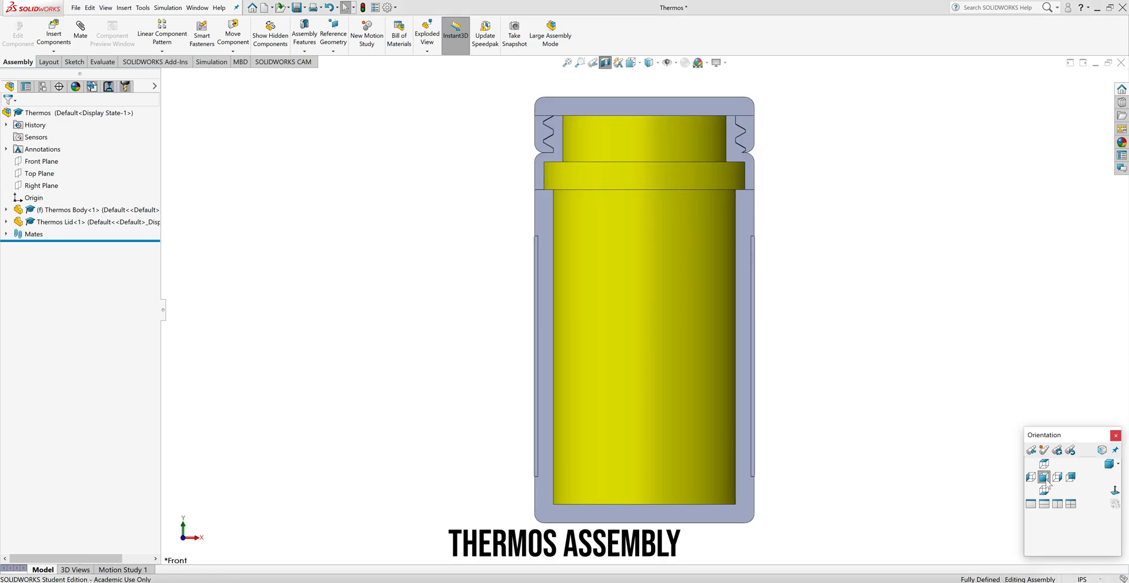
Turn off the section view and rotate the lid to unscrew it from the body and screw it back down
{"action": "left_click", "coordinate": [1109, 465]}
{"action": "left_click", "coordinate": [606, 66]}
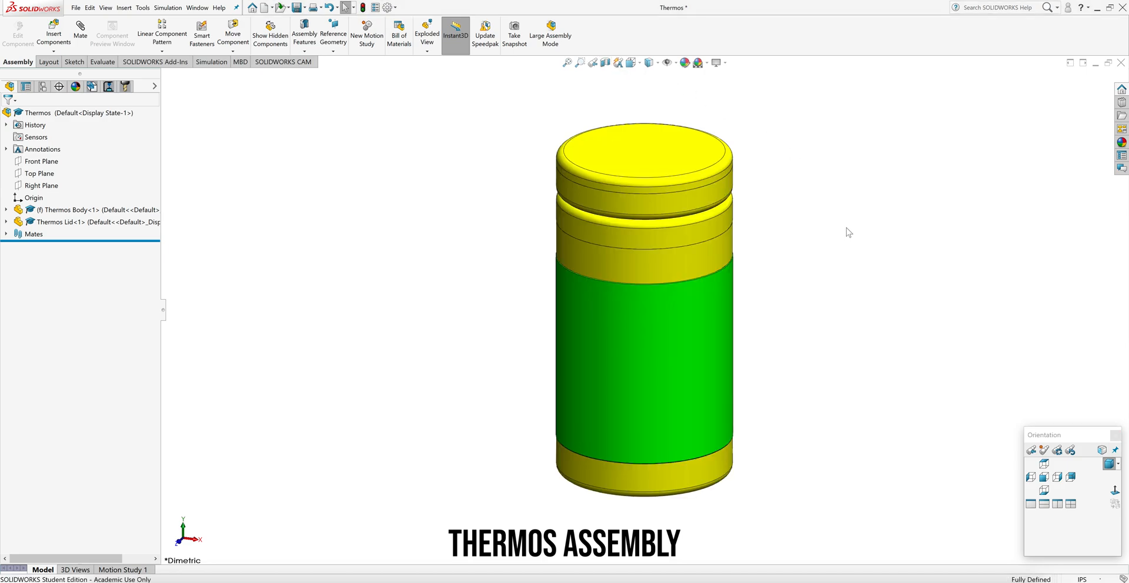
{"action": "left_click_drag", "start_coordinate": [571, 191], "coordinate": [839, 106]}
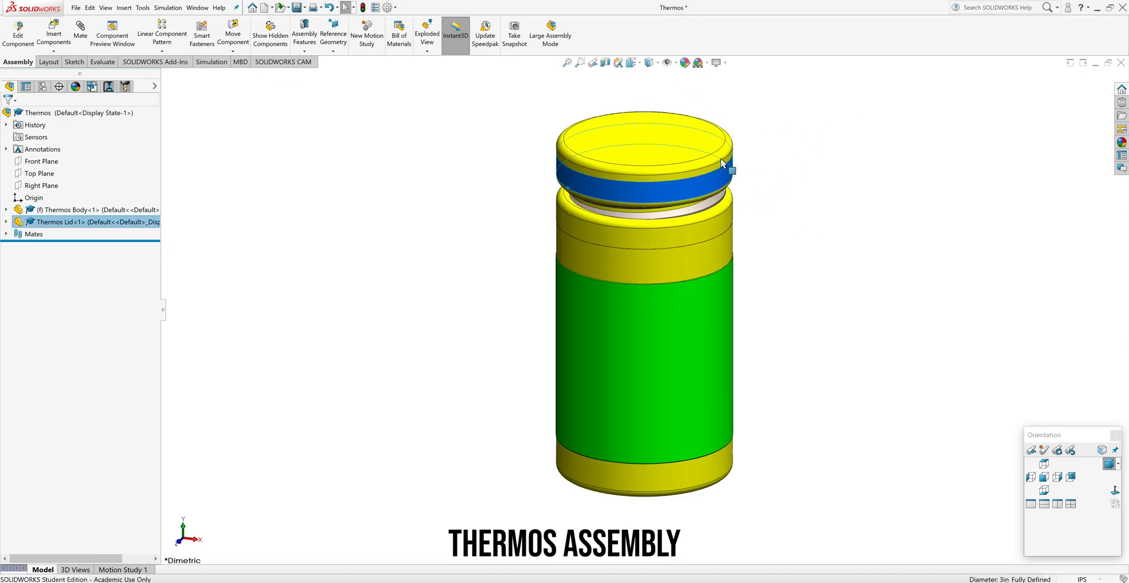
{"action": "left_click_drag", "start_coordinate": [573, 183], "coordinate": [777, 107]}
{"action": "left_click_drag", "start_coordinate": [632, 188], "coordinate": [744, 112]}
{"action": "left_click", "coordinate": [1044, 478]}
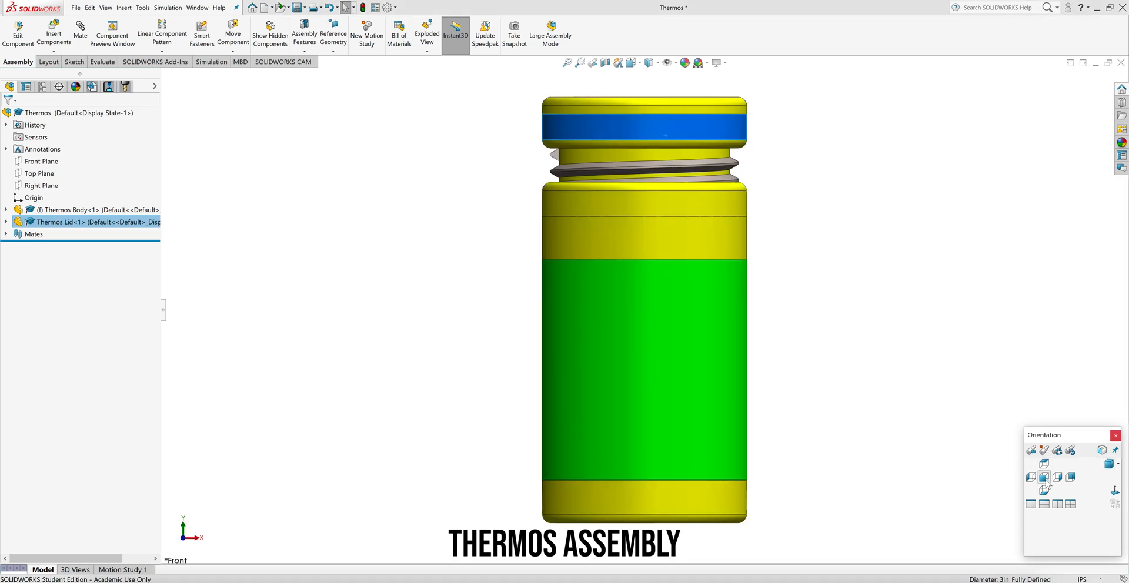
{"action": "left_click_drag", "start_coordinate": [684, 141], "coordinate": [403, 424]}
{"action": "key", "text": "Escape"}
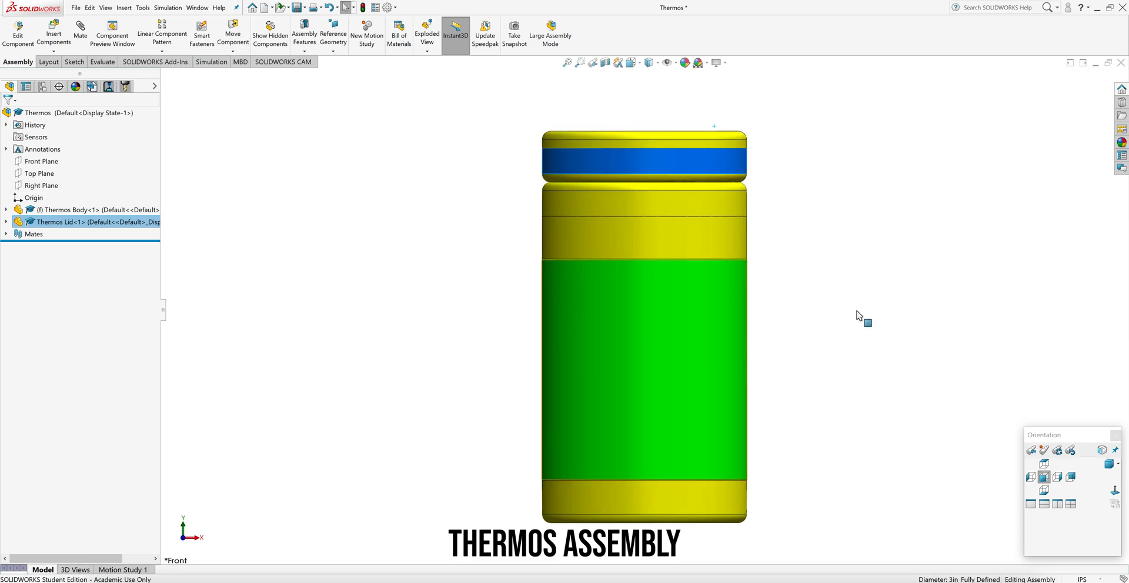
{"action": "left_click", "coordinate": [891, 274]}
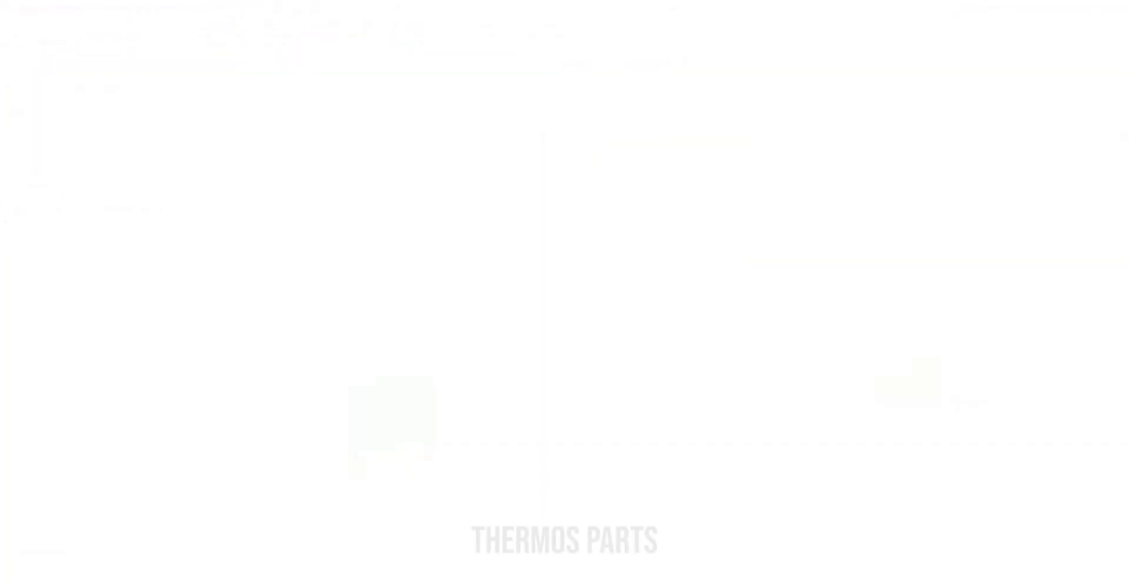
Inspect the Thermos Lid and Thermos Body parts from different angles
{"action": "middle_click_drag", "start_coordinate": [912, 472], "coordinate": [870, 400]}
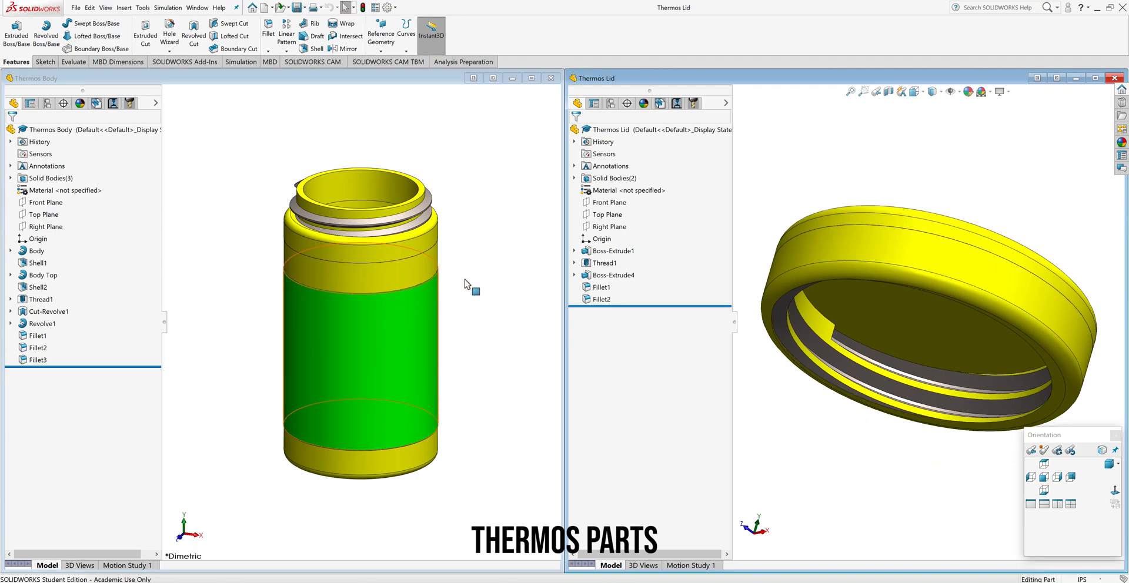
{"action": "middle_click_drag", "start_coordinate": [464, 285], "coordinate": [486, 311]}
{"action": "middle_click_drag", "start_coordinate": [486, 347], "coordinate": [375, 397]}
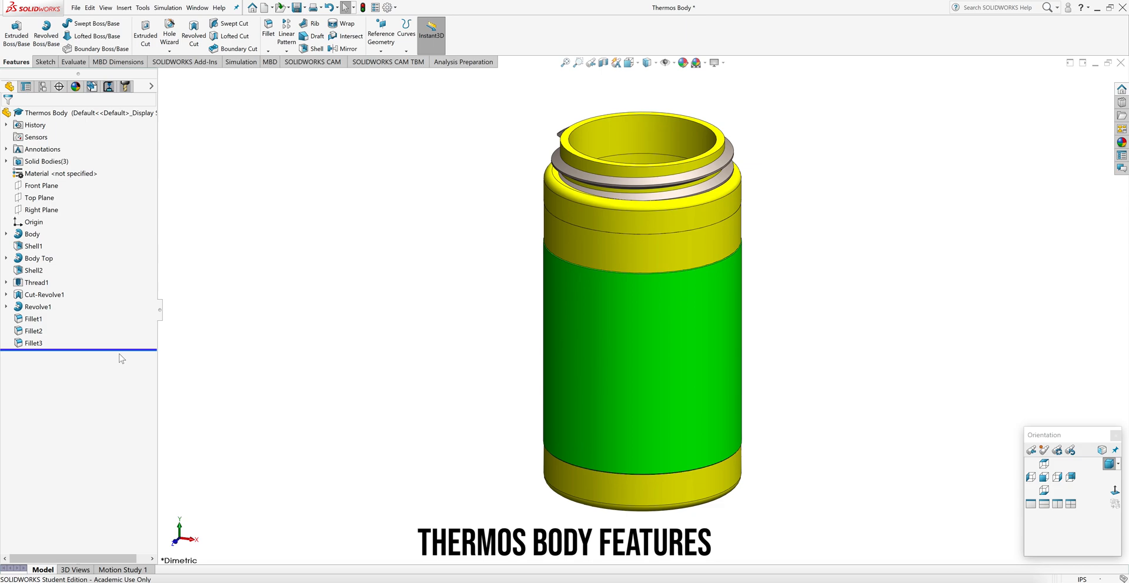
Roll the Thermos Body feature history back to directly after the Body feature
{"action": "left_click_drag", "start_coordinate": [121, 351], "coordinate": [124, 300]}
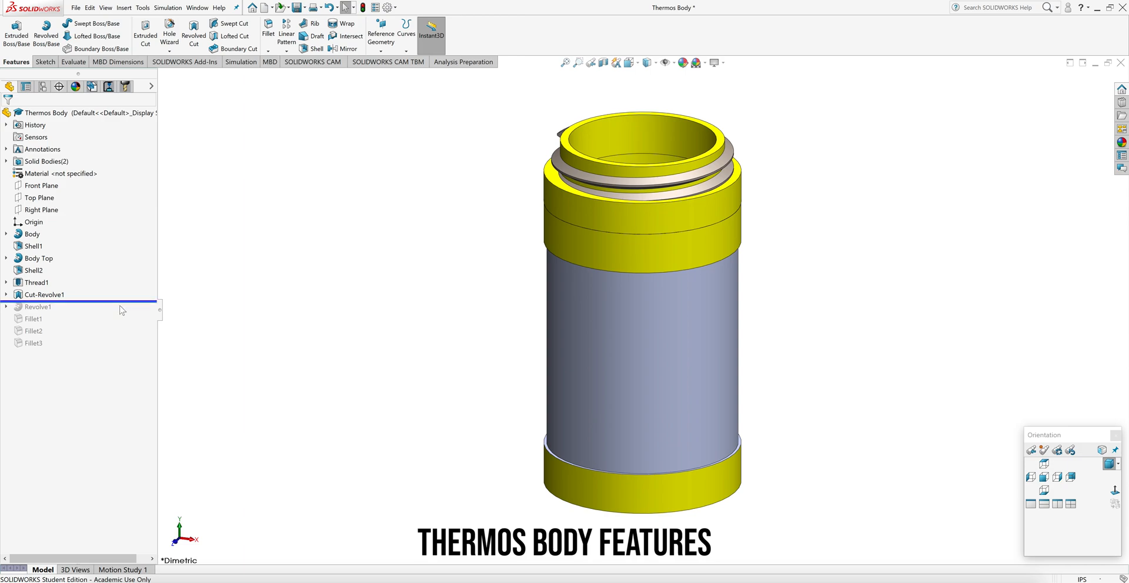
{"action": "left_click_drag", "start_coordinate": [125, 300], "coordinate": [126, 241]}
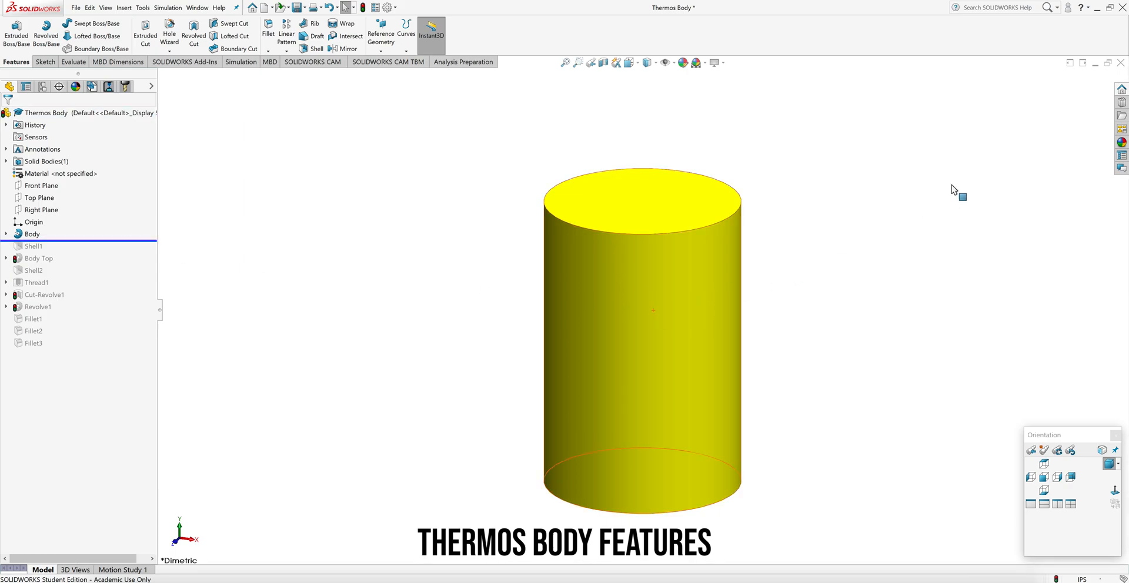
Create a new part document and tile its window side by side with Thermos Body
{"action": "left_click", "coordinate": [1070, 63]}
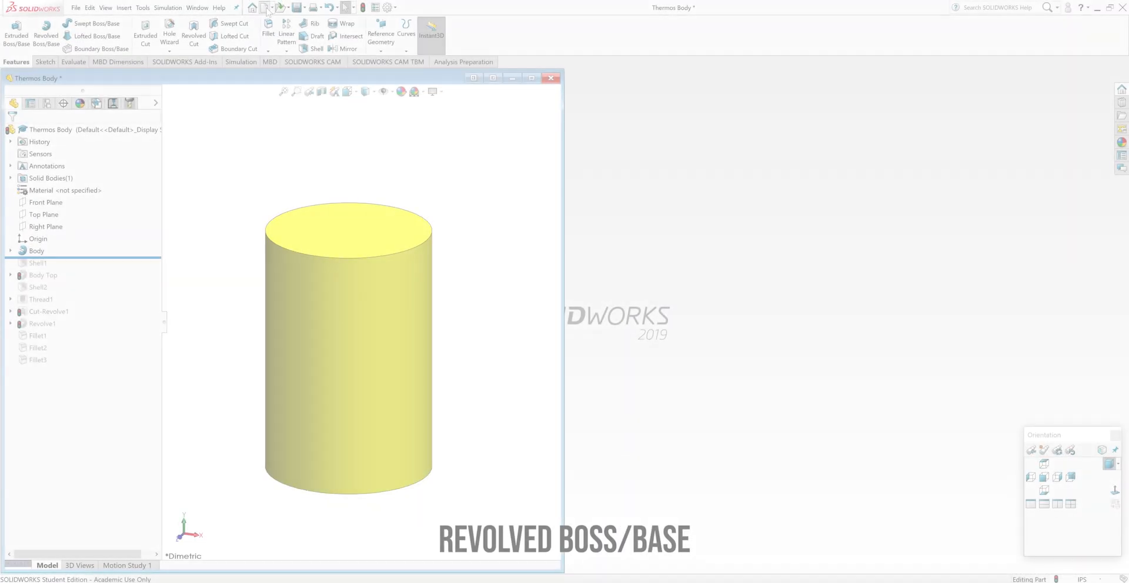
{"action": "left_click", "coordinate": [265, 7]}
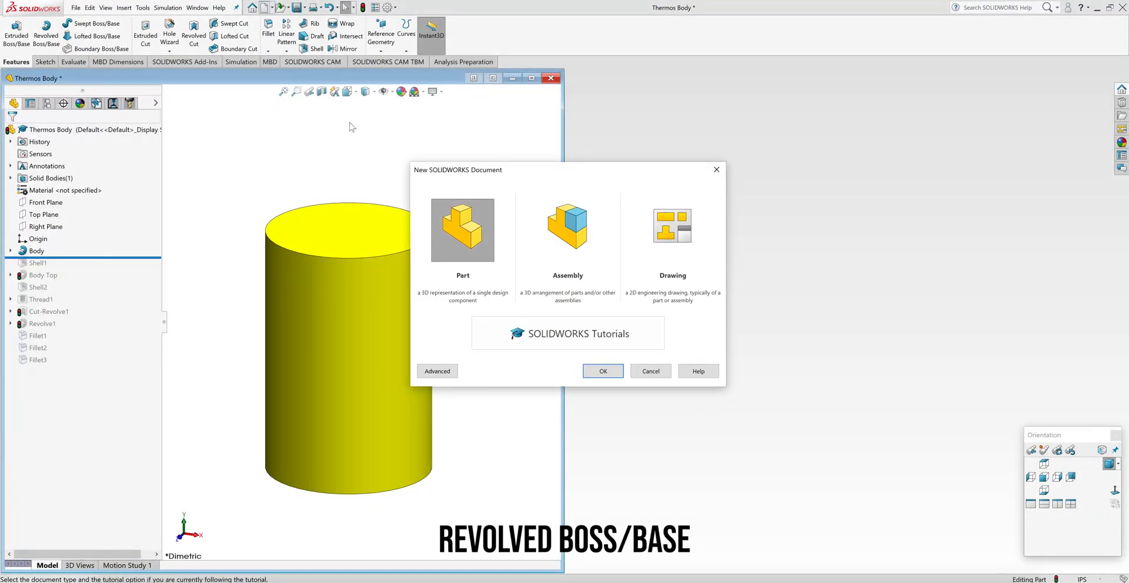
{"action": "left_click", "coordinate": [598, 374]}
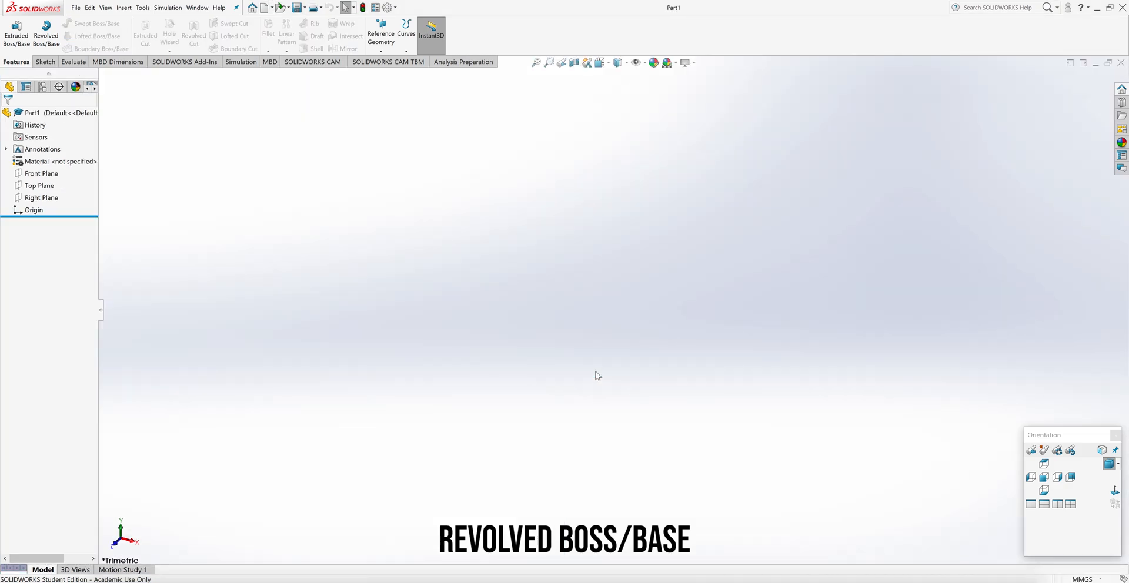
{"action": "left_click", "coordinate": [1083, 63]}
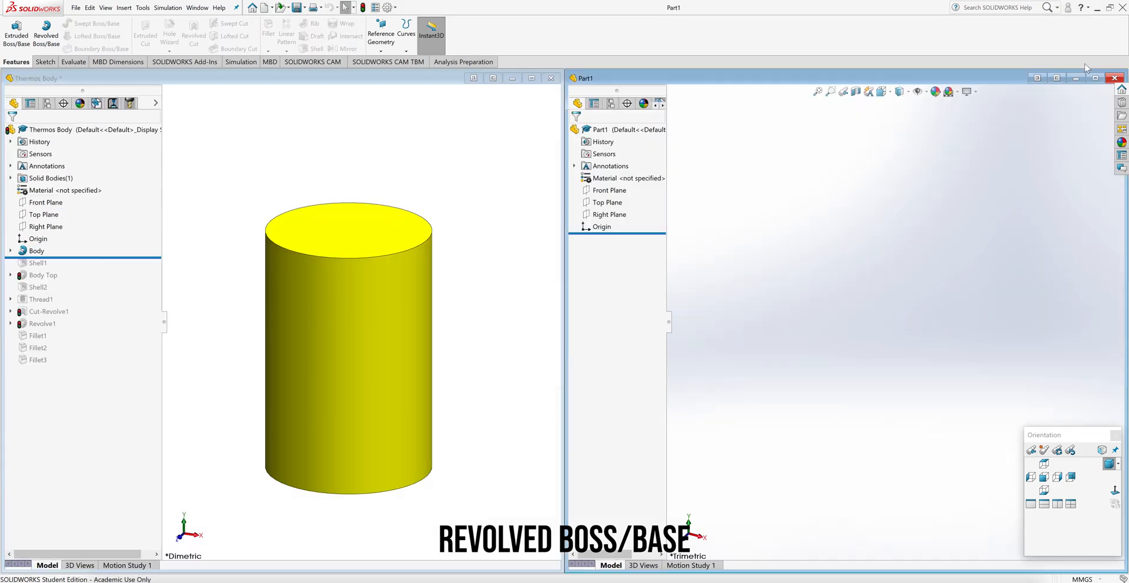
Open the Body feature's Sketch1 for editing in front view and move its height and width dimensions closer to the profile
{"action": "left_click", "coordinate": [11, 252]}
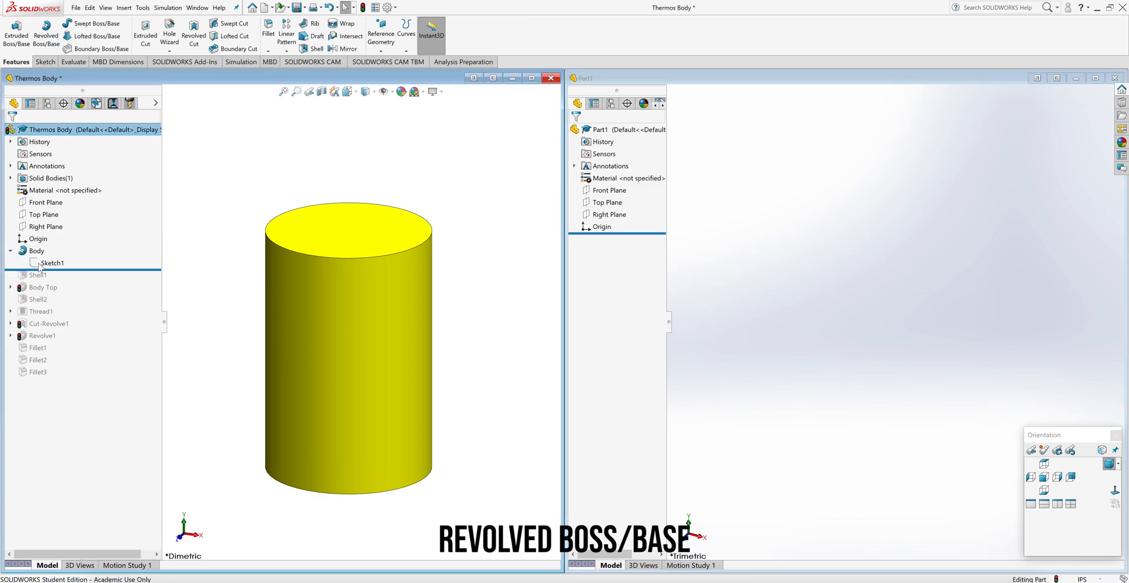
{"action": "left_click", "coordinate": [50, 263]}
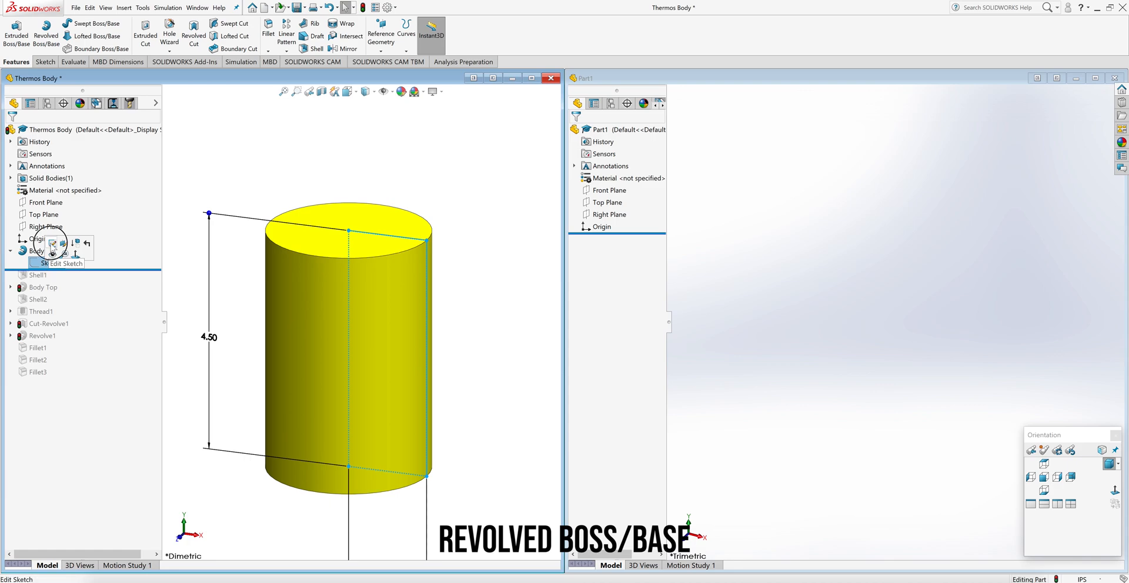
{"action": "left_click", "coordinate": [53, 245]}
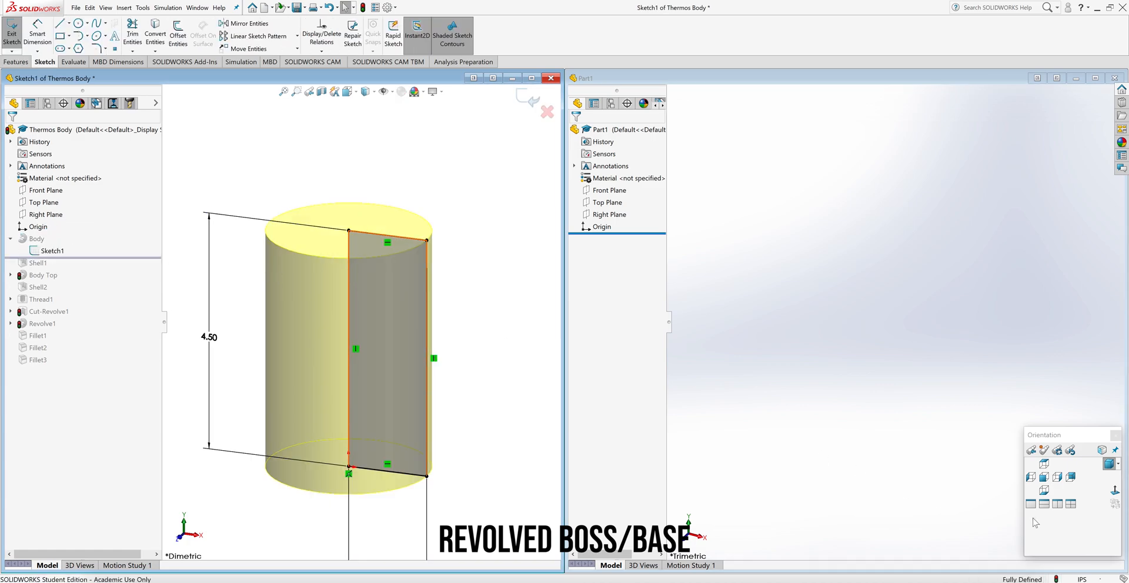
{"action": "left_click", "coordinate": [1044, 479]}
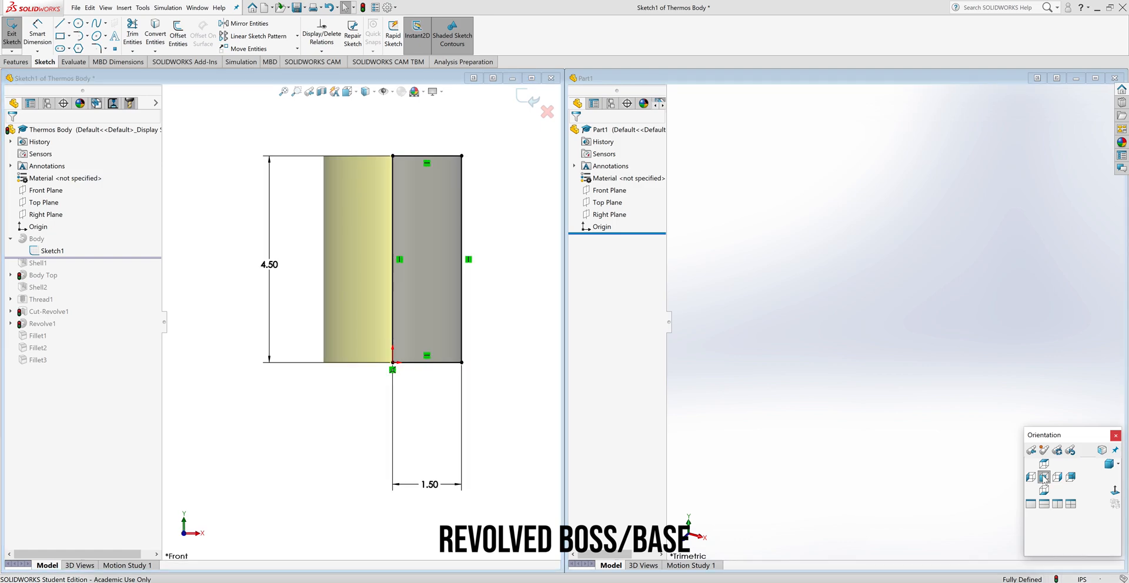
{"action": "left_click_drag", "start_coordinate": [423, 484], "coordinate": [421, 408]}
{"action": "left_click", "coordinate": [269, 265]}
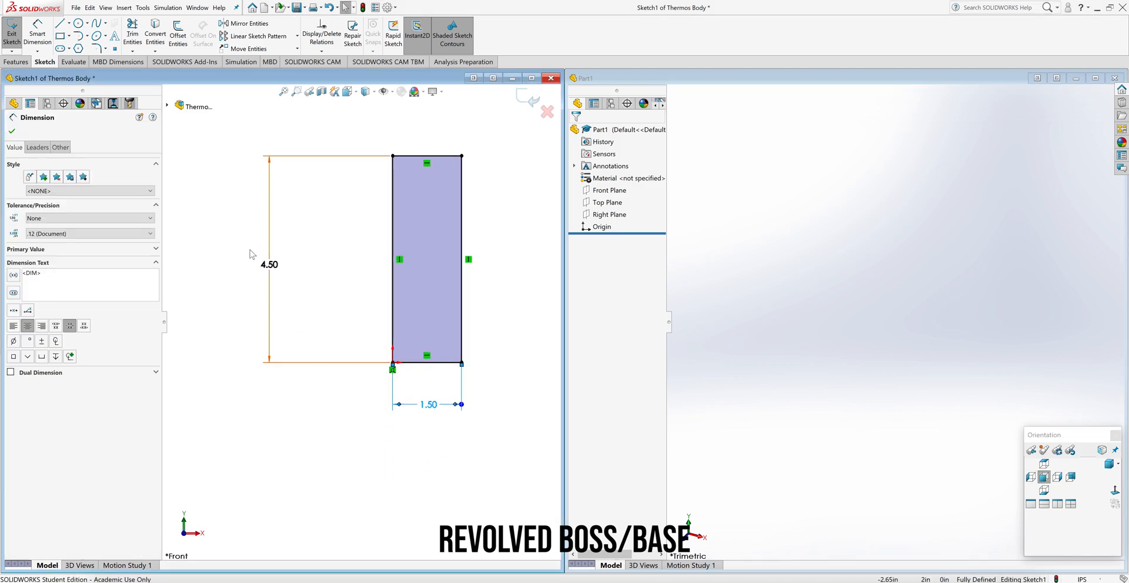
{"action": "left_click_drag", "start_coordinate": [270, 268], "coordinate": [288, 261]}
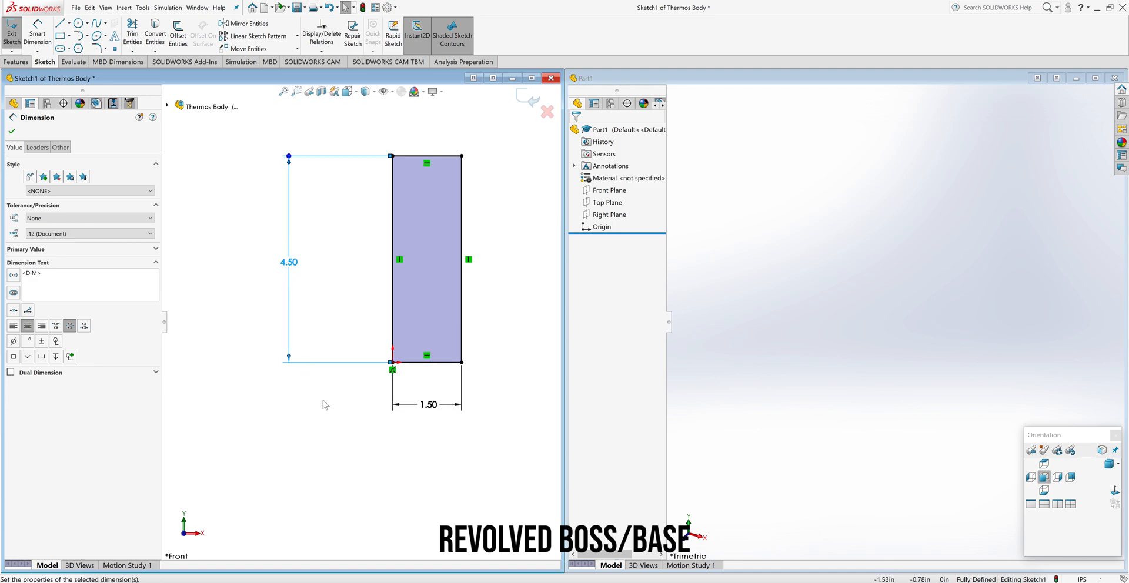
Sketch a corner rectangle from the origin, about 33.5 mm wide and 65.6 mm high, on the new part's Front Plane
{"action": "left_click", "coordinate": [855, 296]}
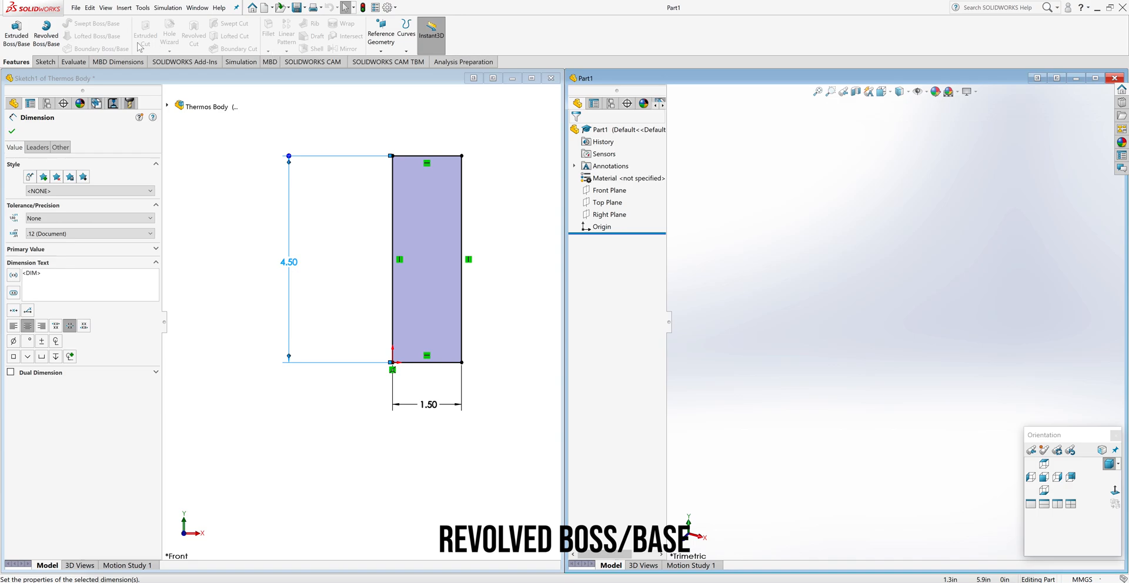
{"action": "left_click", "coordinate": [45, 62]}
{"action": "left_click", "coordinate": [17, 30]}
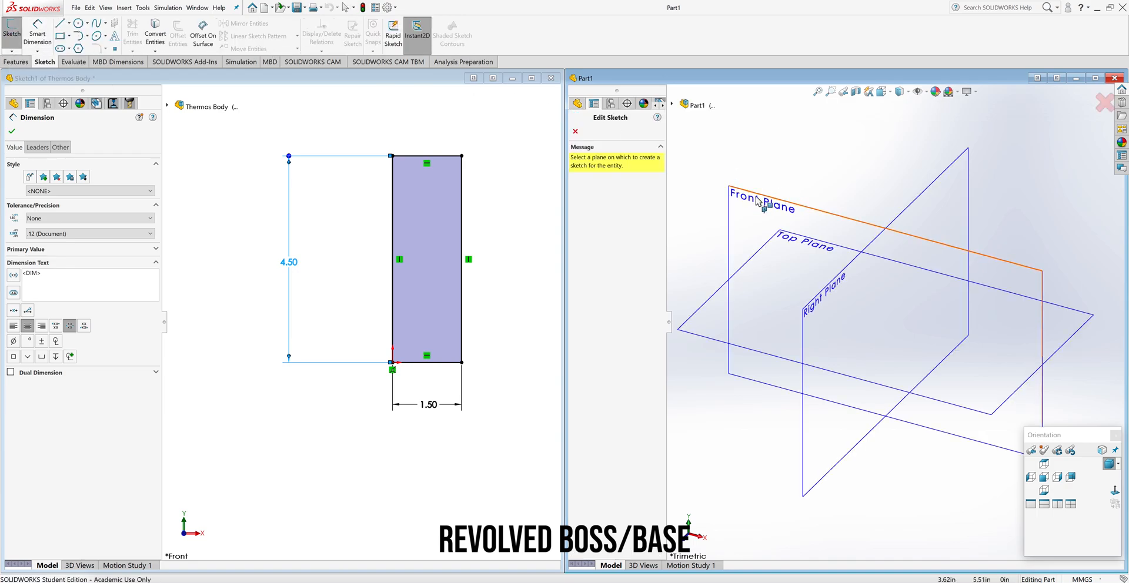
{"action": "left_click", "coordinate": [757, 200]}
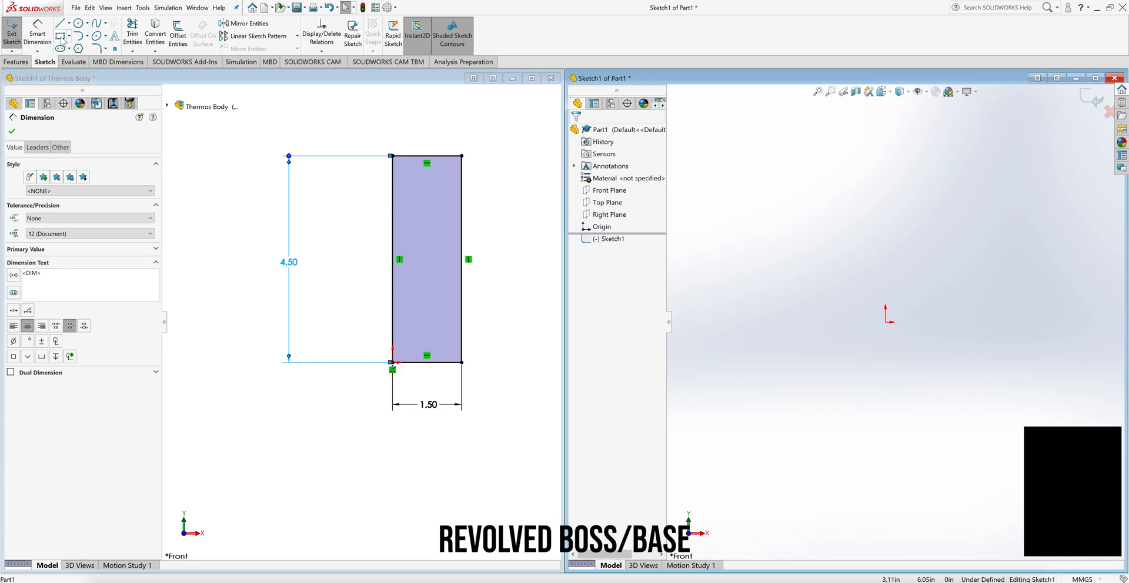
{"action": "left_click", "coordinate": [60, 36]}
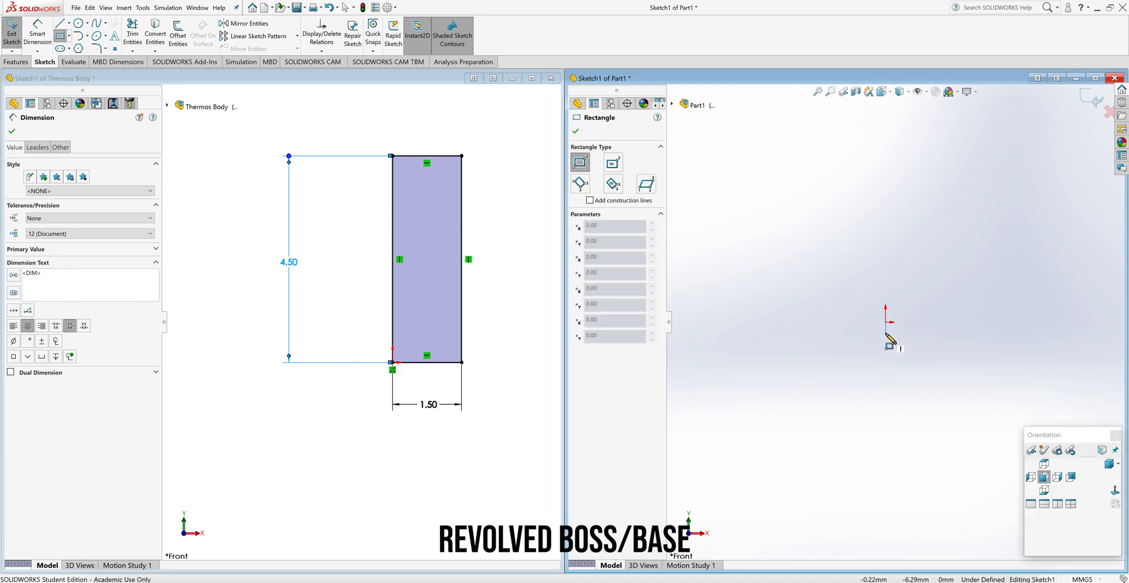
{"action": "left_click_drag", "start_coordinate": [886, 322], "coordinate": [953, 192]}
{"action": "right_click", "coordinate": [953, 192]}
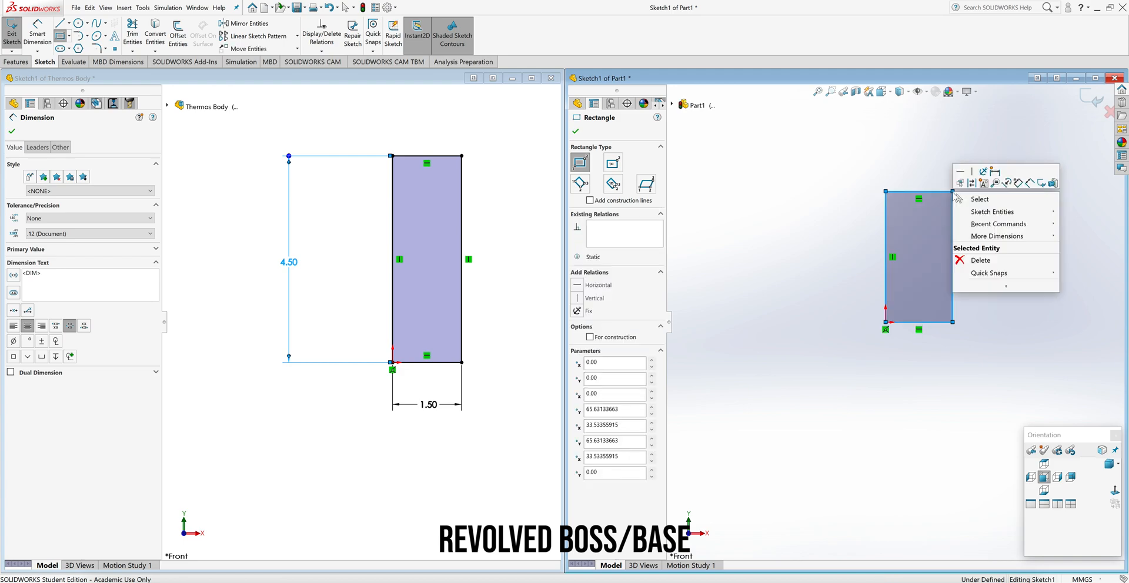
{"action": "left_click", "coordinate": [968, 200]}
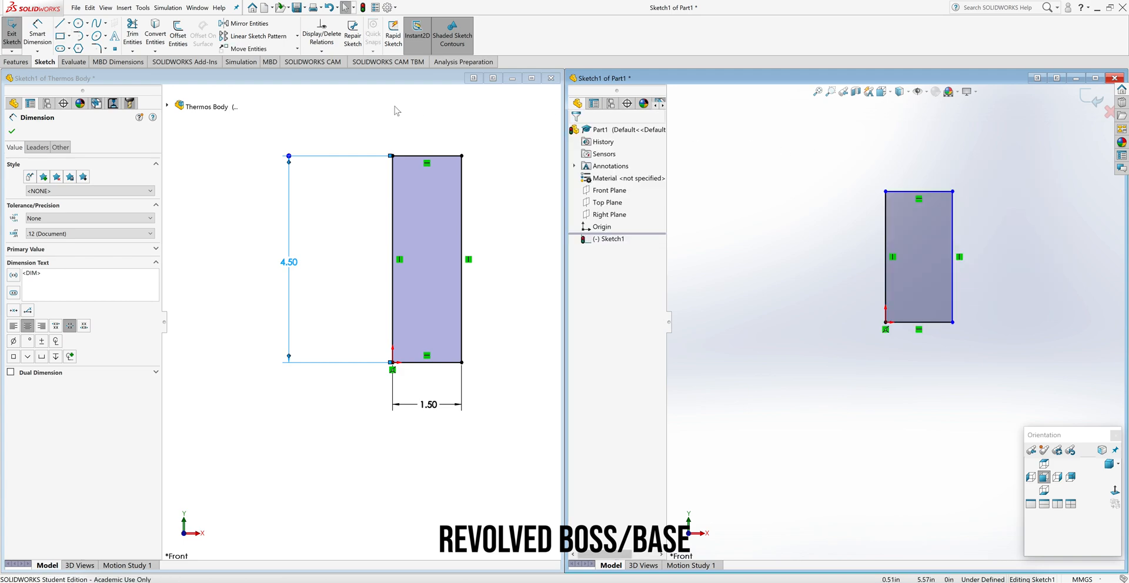
Dimension the new part rectangle's height and width with Smart Dimension, accepting the drawn sizes
{"action": "left_click", "coordinate": [35, 40]}
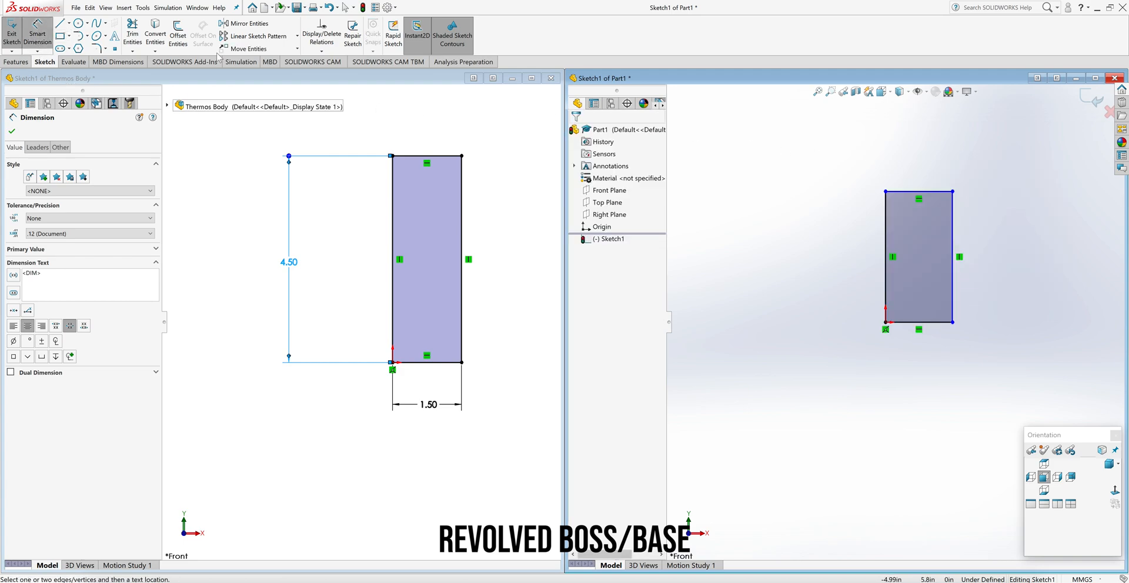
{"action": "left_click", "coordinate": [886, 292]}
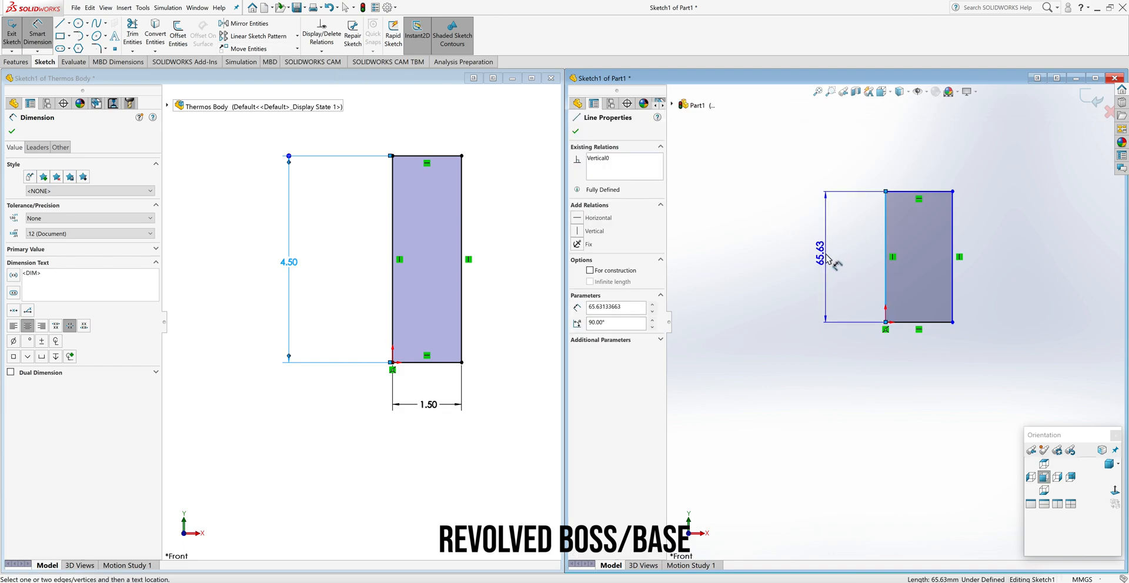
{"action": "left_click", "coordinate": [827, 259]}
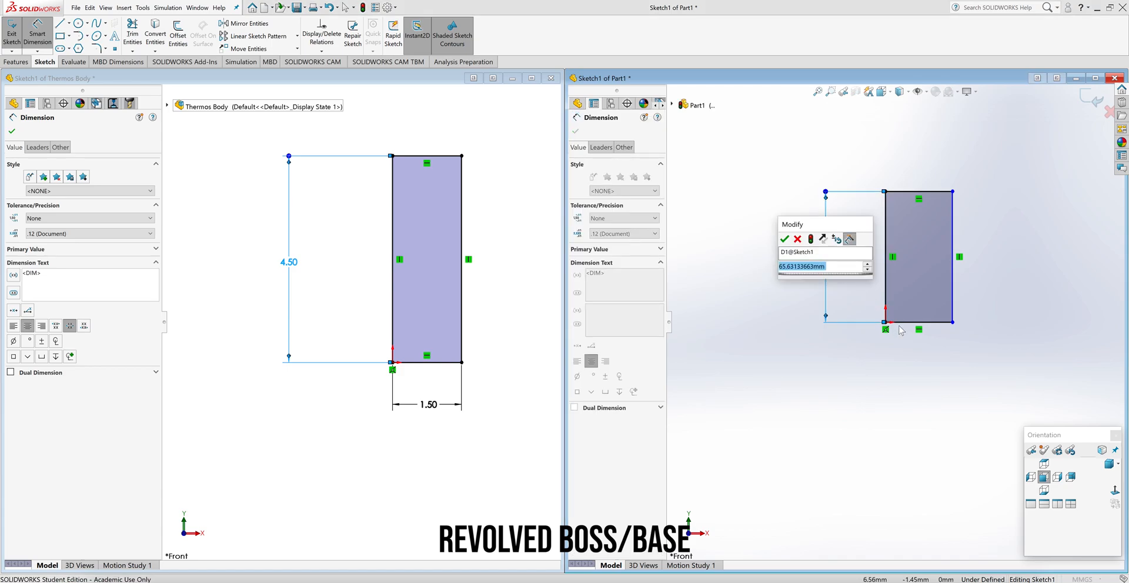
{"action": "left_click", "coordinate": [785, 239]}
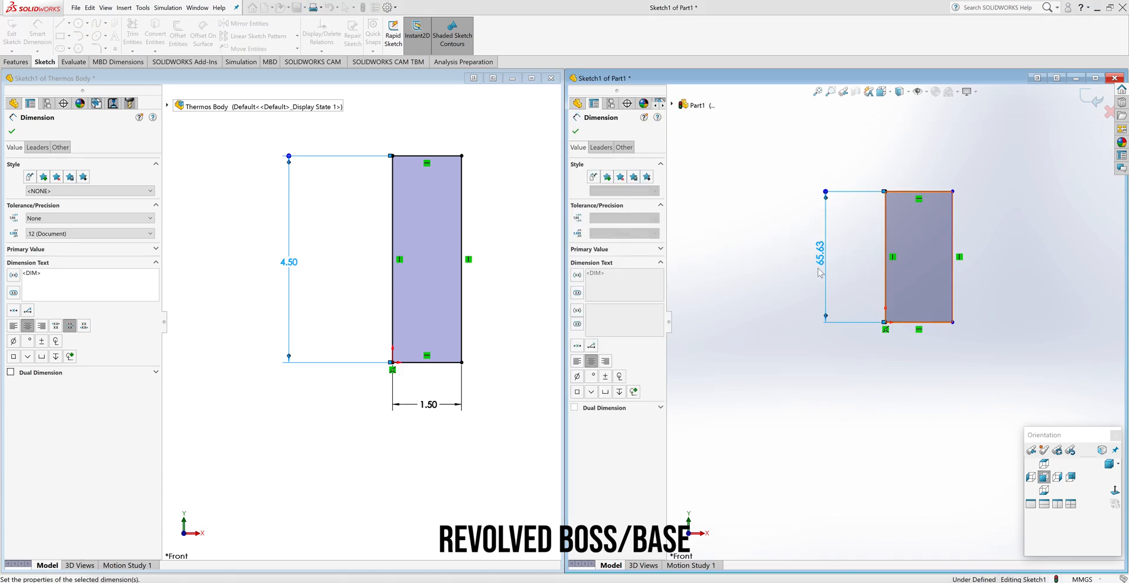
{"action": "left_click", "coordinate": [907, 328]}
{"action": "left_click", "coordinate": [924, 364]}
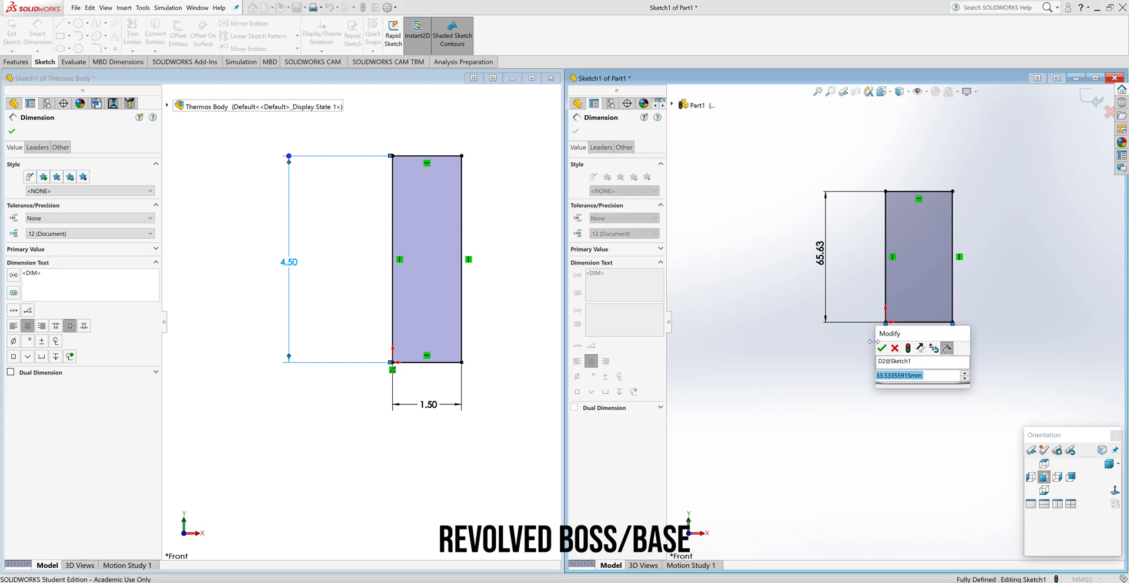
{"action": "left_click", "coordinate": [882, 348]}
{"action": "left_click", "coordinate": [536, 497]}
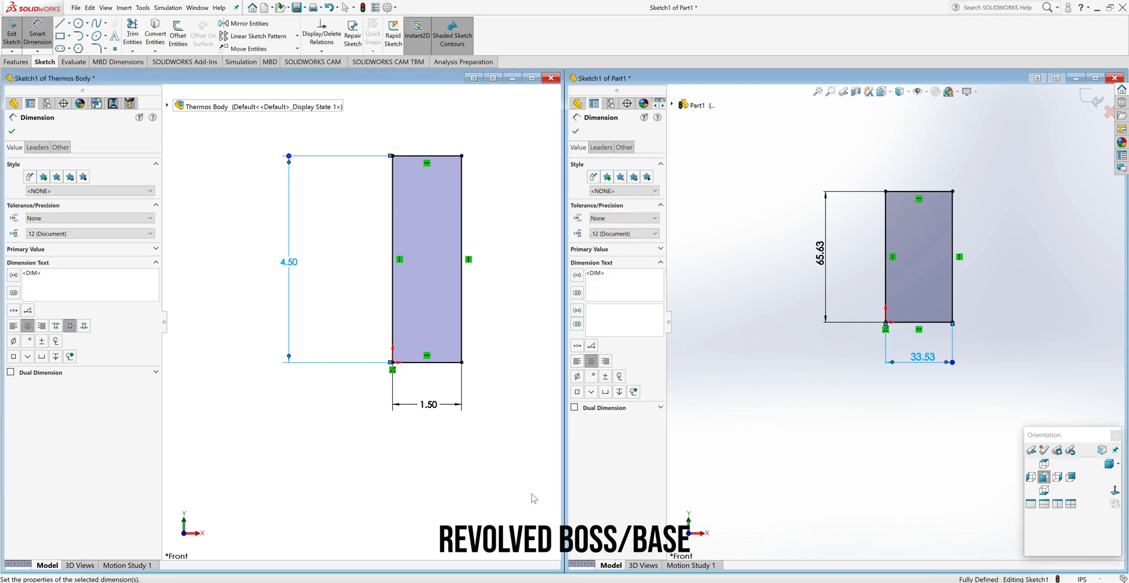
{"action": "key", "text": "Escape"}
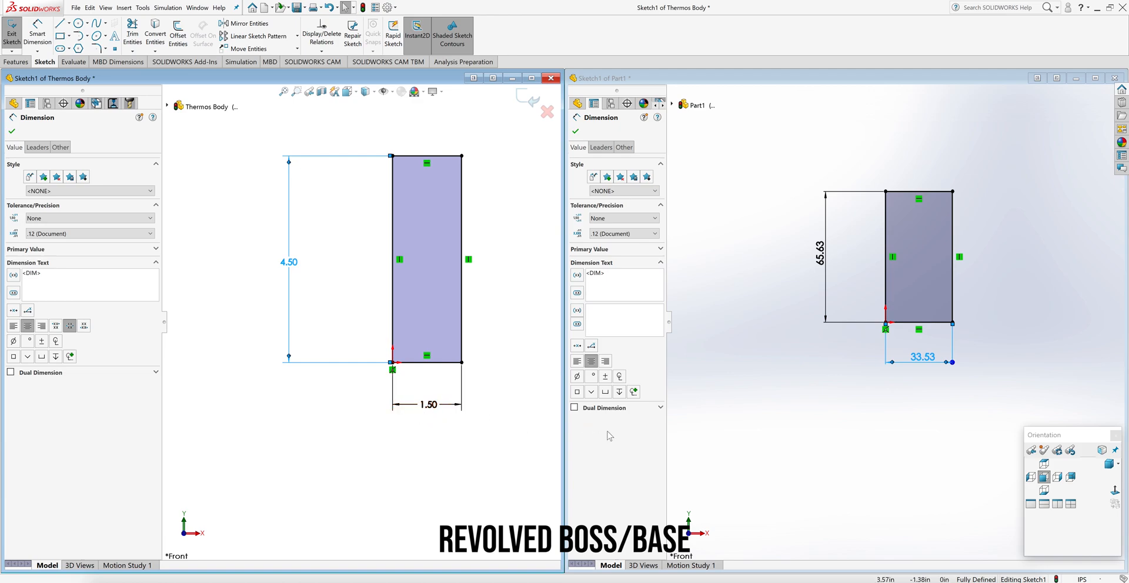
Switch the new part's document units to IPS (inch, pound, second)
{"action": "left_click", "coordinate": [850, 453]}
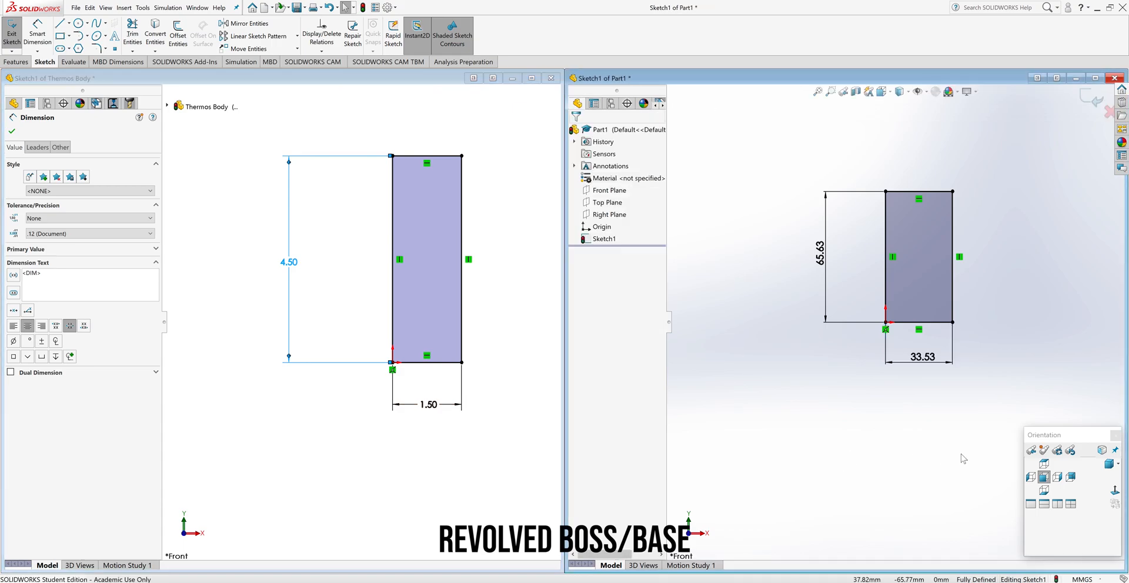
{"action": "left_click", "coordinate": [454, 464]}
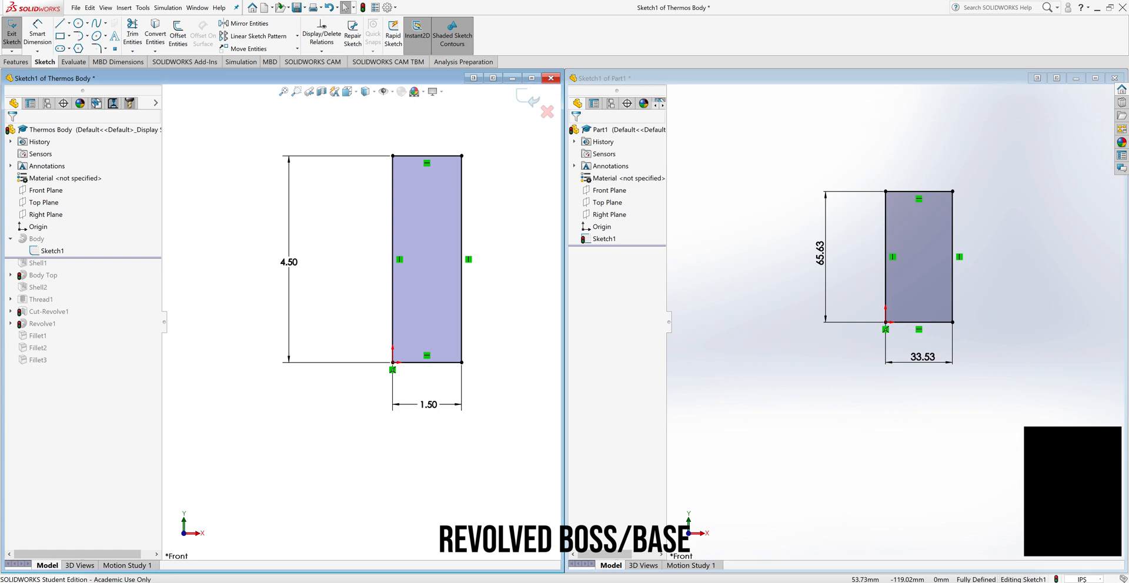
{"action": "left_click", "coordinate": [895, 513]}
{"action": "left_click", "coordinate": [1082, 580]}
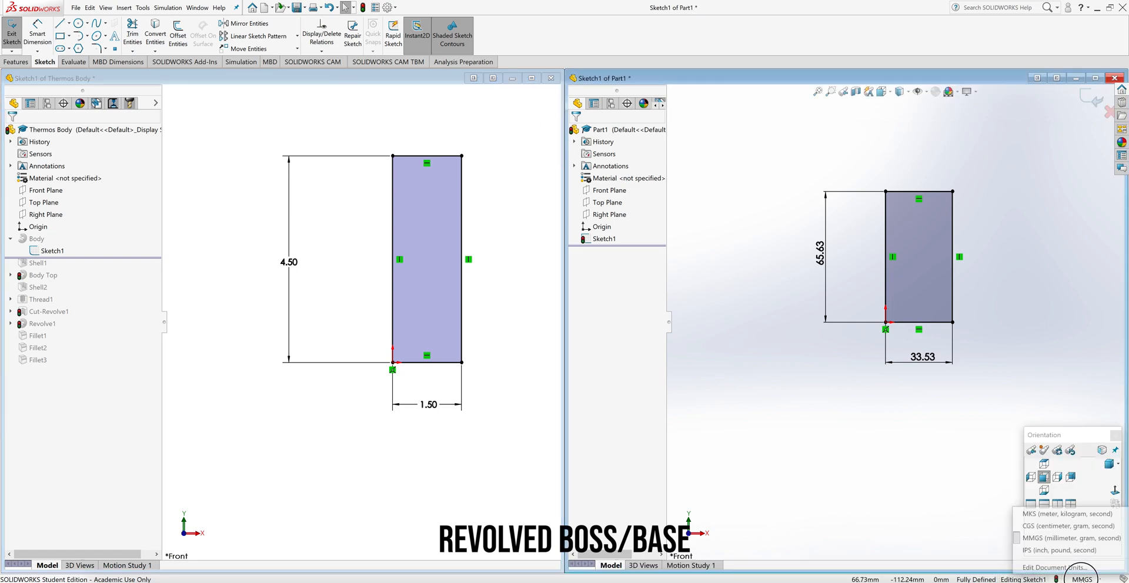
{"action": "left_click", "coordinate": [1068, 551]}
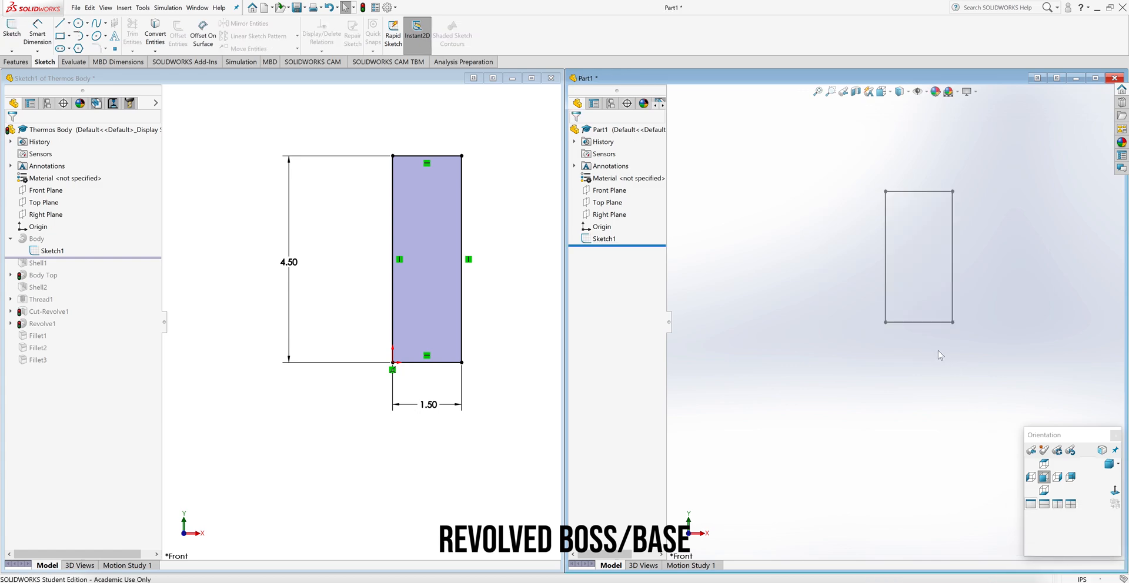
Reopen the new part's rectangle sketch for editing and set the rectangle's height to 4.5 in
{"action": "left_click", "coordinate": [604, 240]}
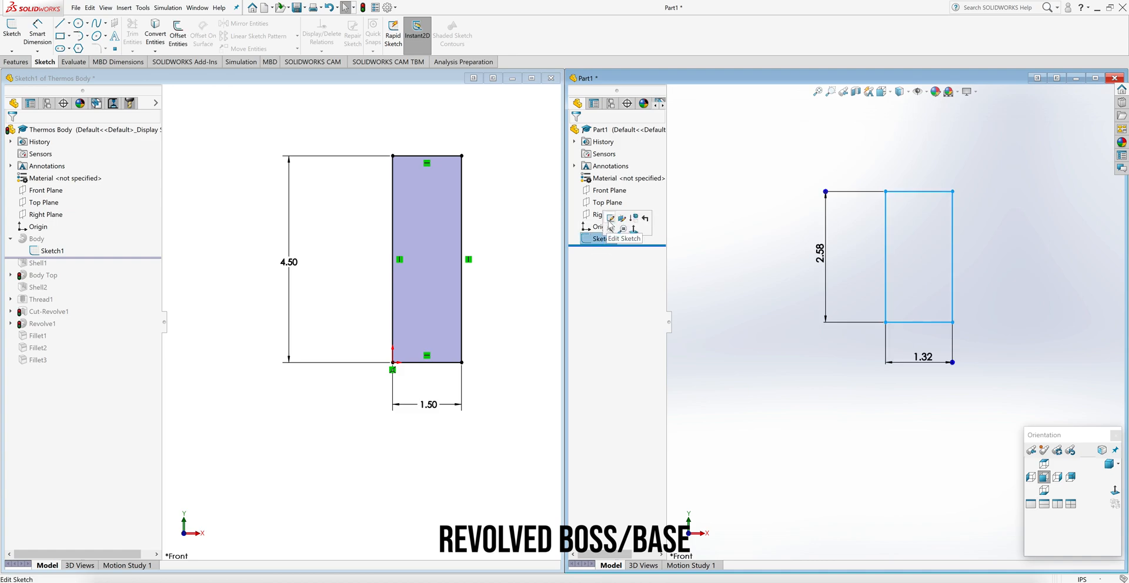
{"action": "left_click", "coordinate": [610, 225]}
{"action": "left_click", "coordinate": [821, 259]}
{"action": "type", "text": "4"}
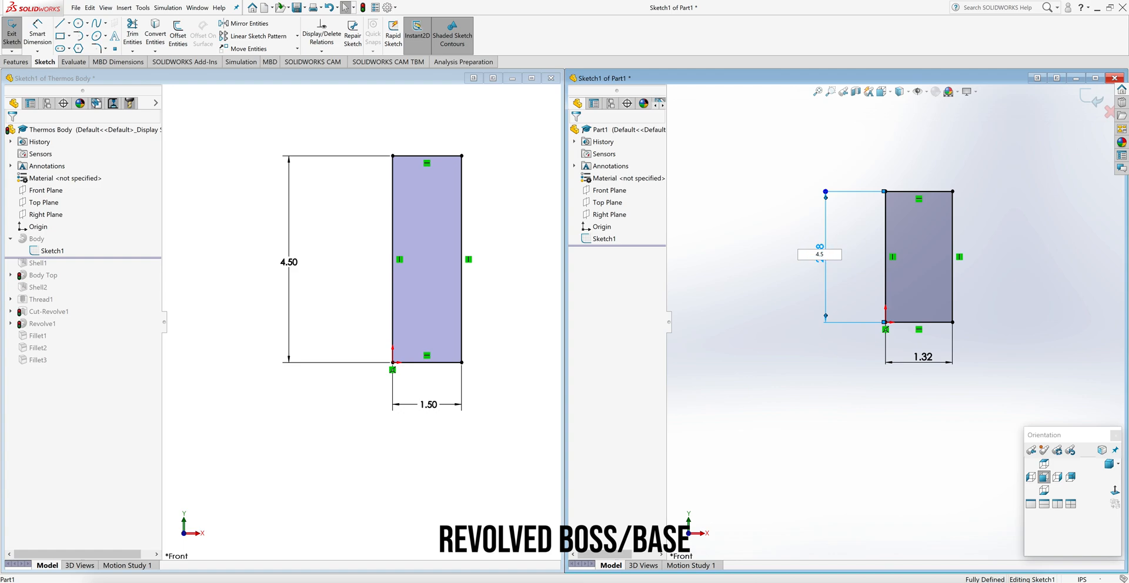
{"action": "type", "text": ".5"}
{"action": "key", "text": "Return"}
Set the rectangle's width to 1.5 in
{"action": "left_click", "coordinate": [922, 359]}
{"action": "type", "text": "1"}
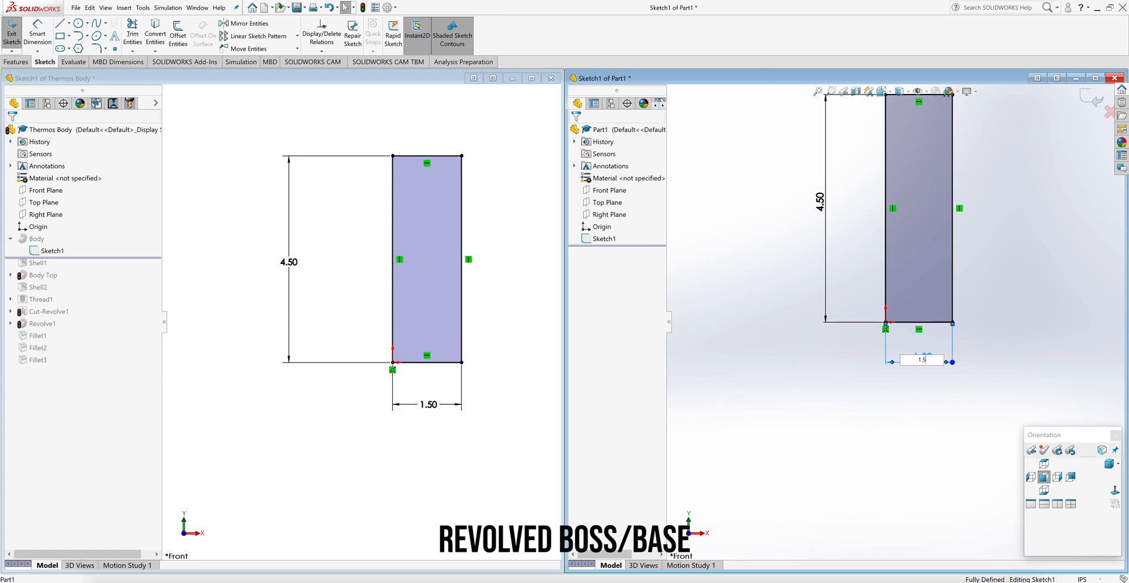
{"action": "type", "text": ".5"}
{"action": "key", "text": "Return"}
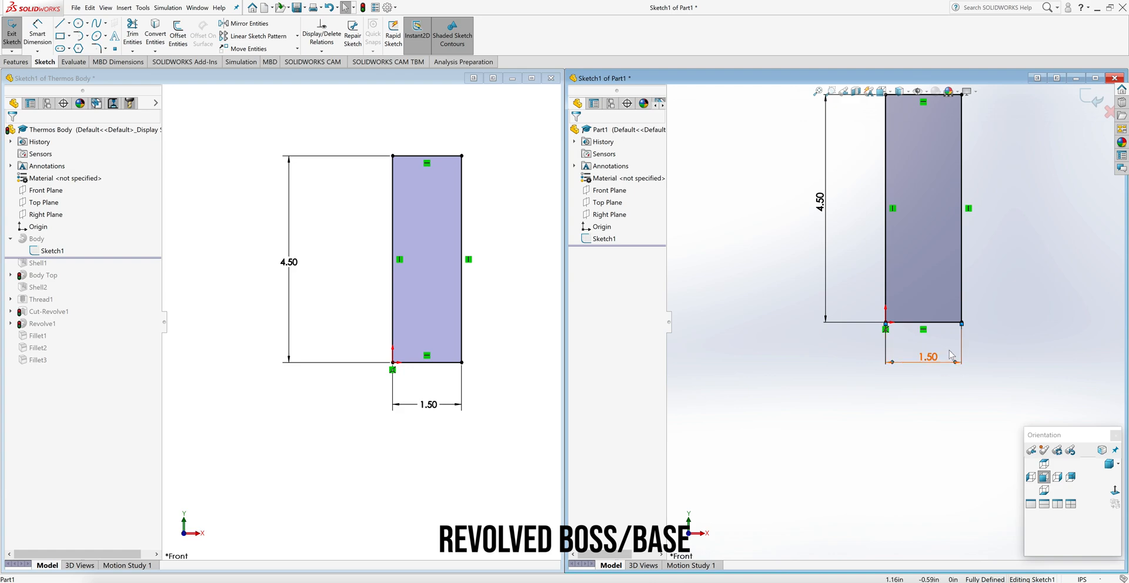
{"action": "left_click", "coordinate": [819, 93]}
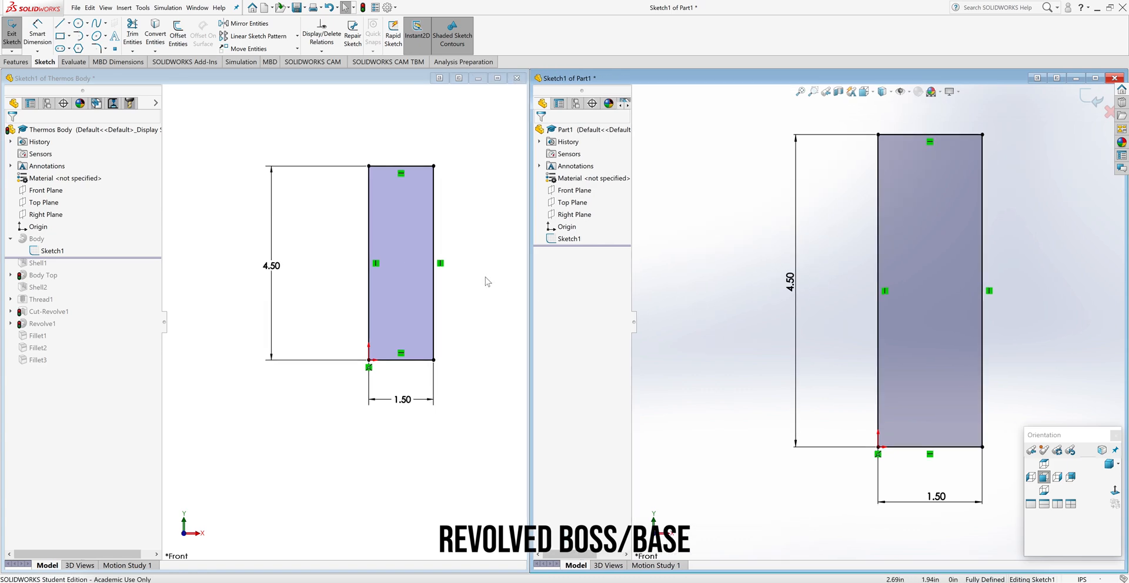
Leave the sketch in Thermos Body and examine the Body feature's revolve axis and angle settings in dimetric view
{"action": "left_click", "coordinate": [488, 274]}
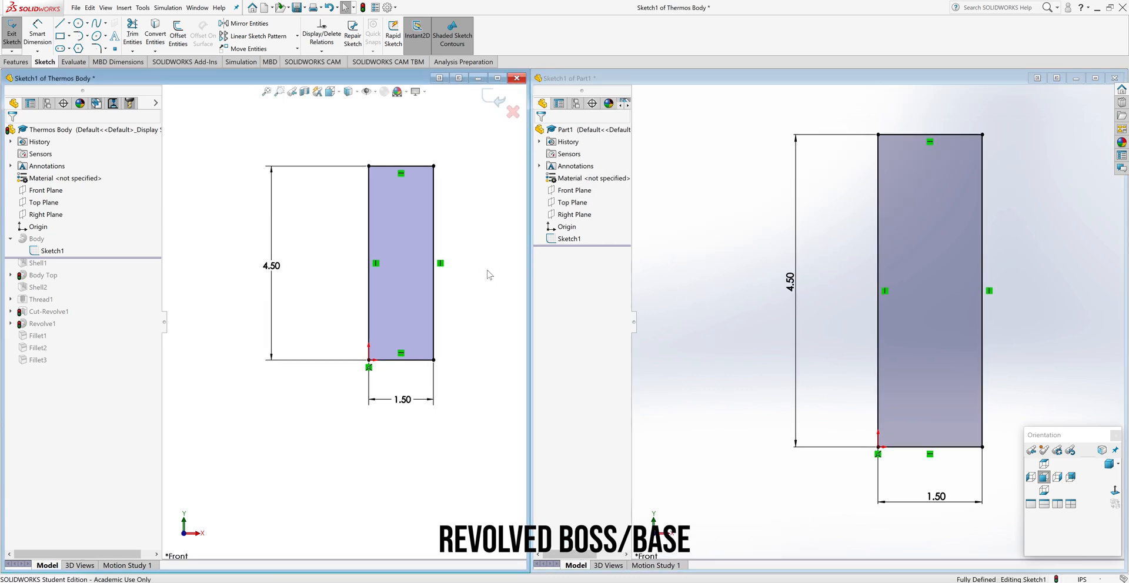
{"action": "left_click", "coordinate": [498, 103]}
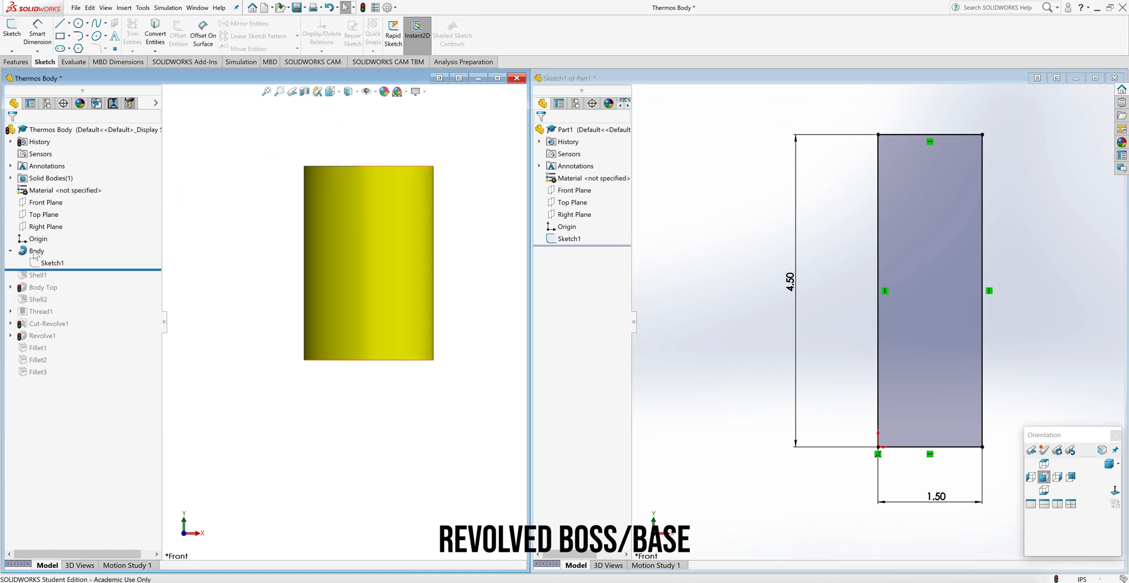
{"action": "left_click", "coordinate": [35, 251]}
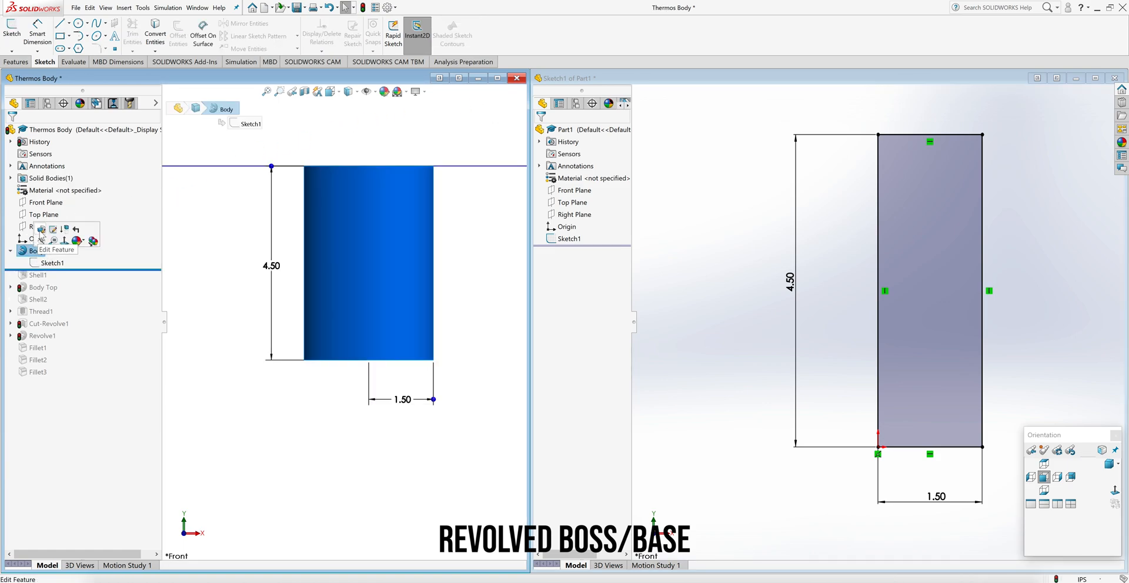
{"action": "left_click", "coordinate": [41, 231]}
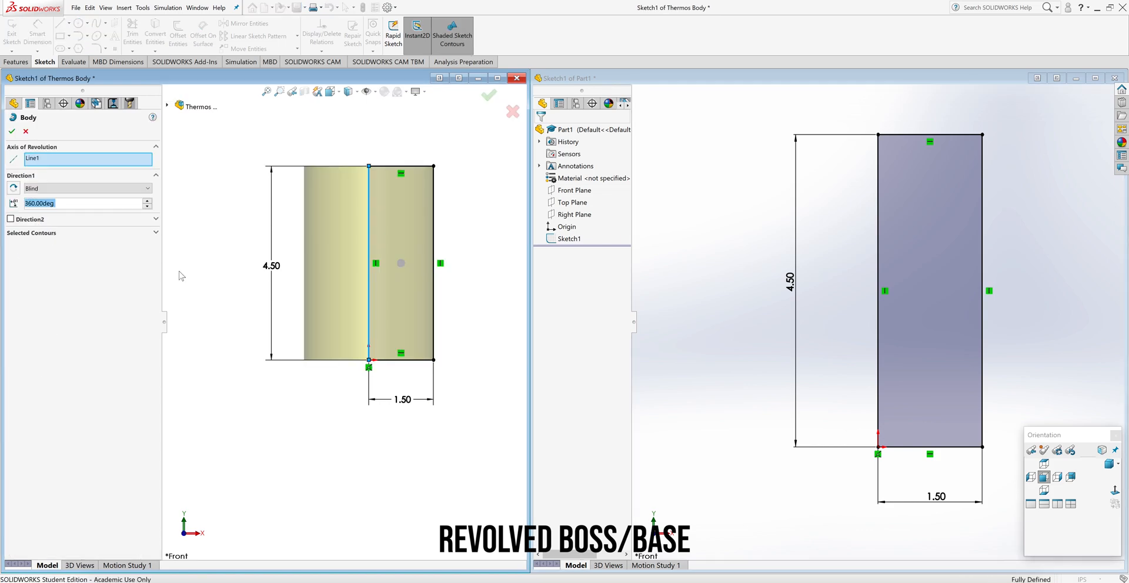
{"action": "left_click", "coordinate": [1110, 465]}
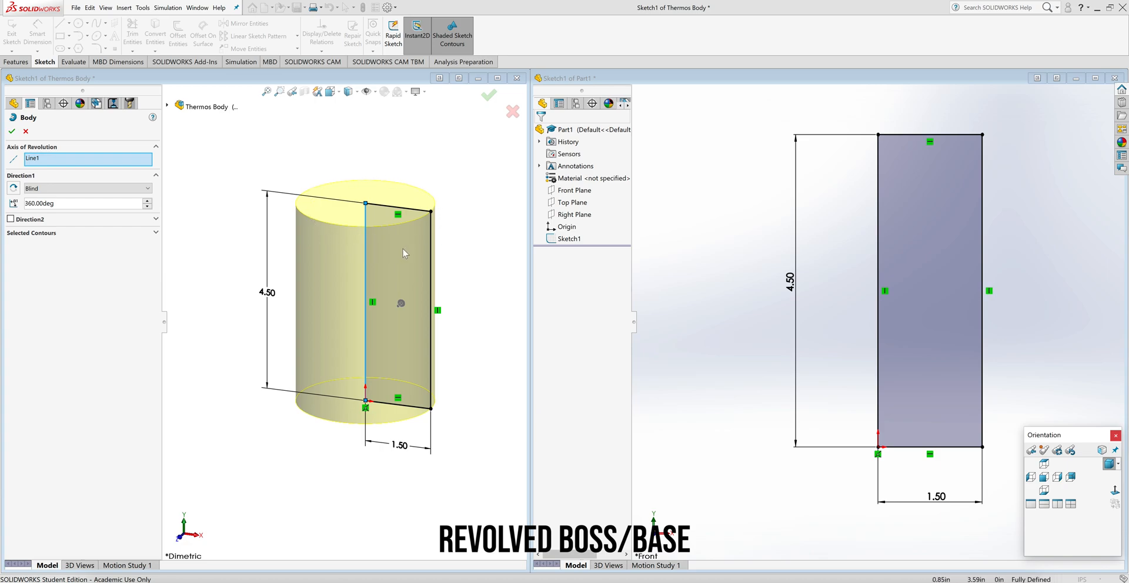
{"action": "left_click", "coordinate": [12, 133]}
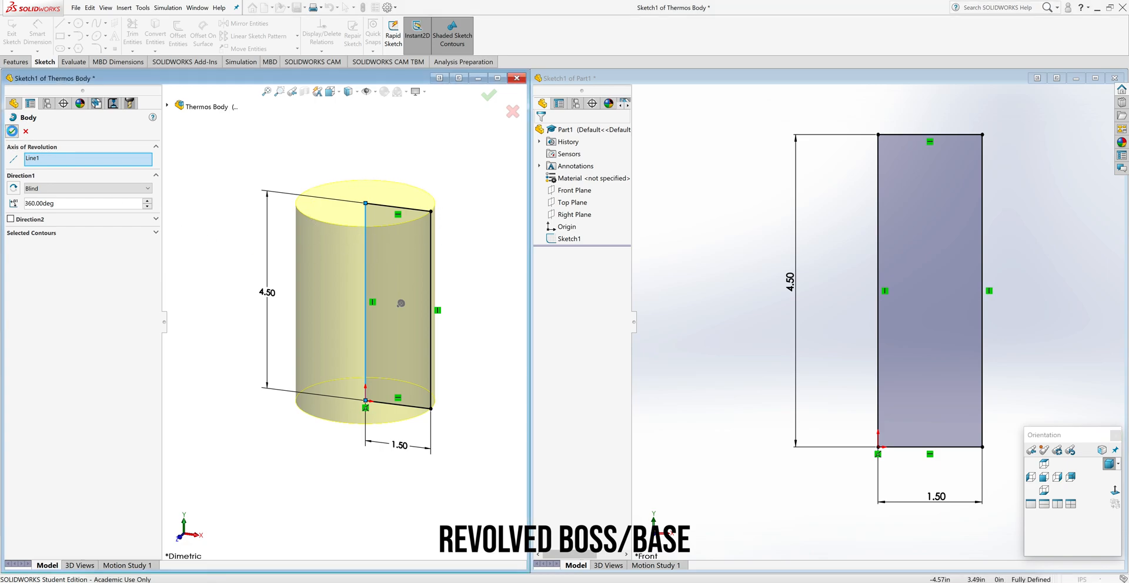
Create a Blind 360° Revolved Boss/Base from the new part's rectangle, using its vertical line through the origin as the axis
{"action": "left_click", "coordinate": [715, 239]}
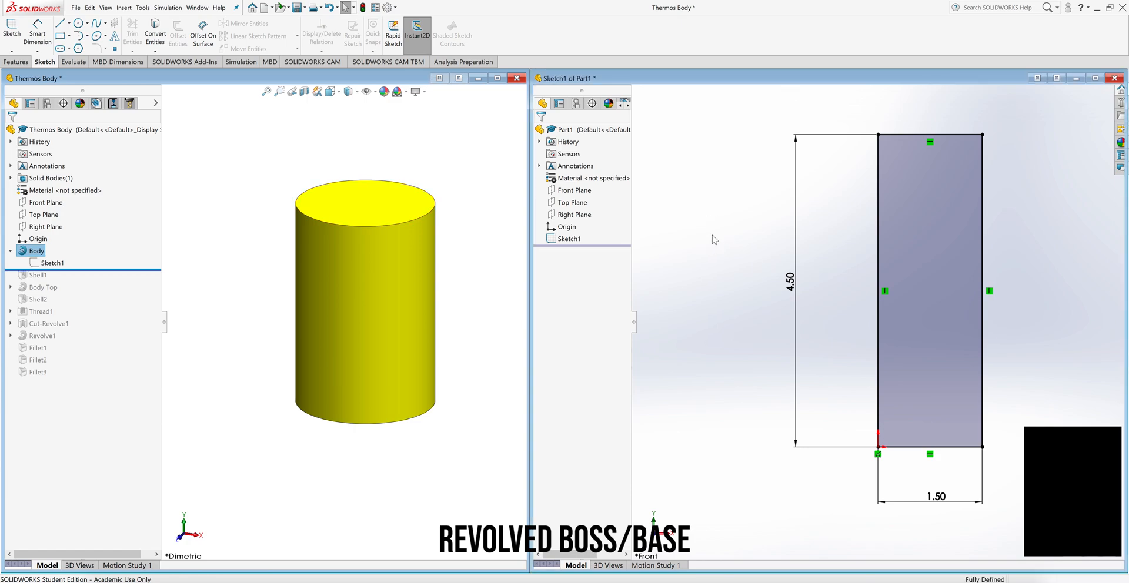
{"action": "left_click", "coordinate": [10, 63]}
{"action": "left_click", "coordinate": [43, 37]}
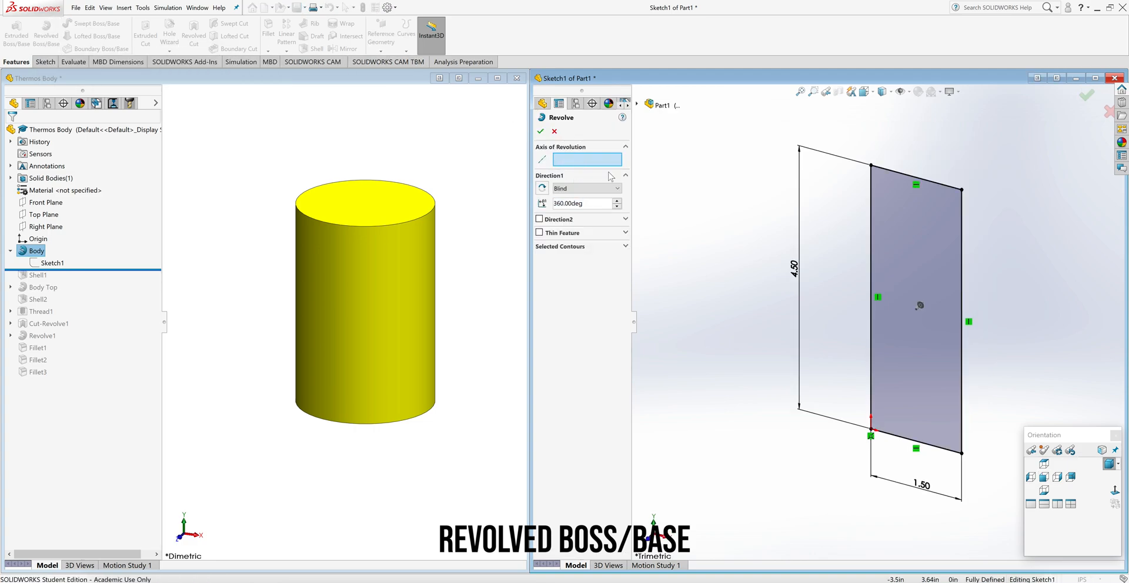
{"action": "left_click", "coordinate": [873, 250]}
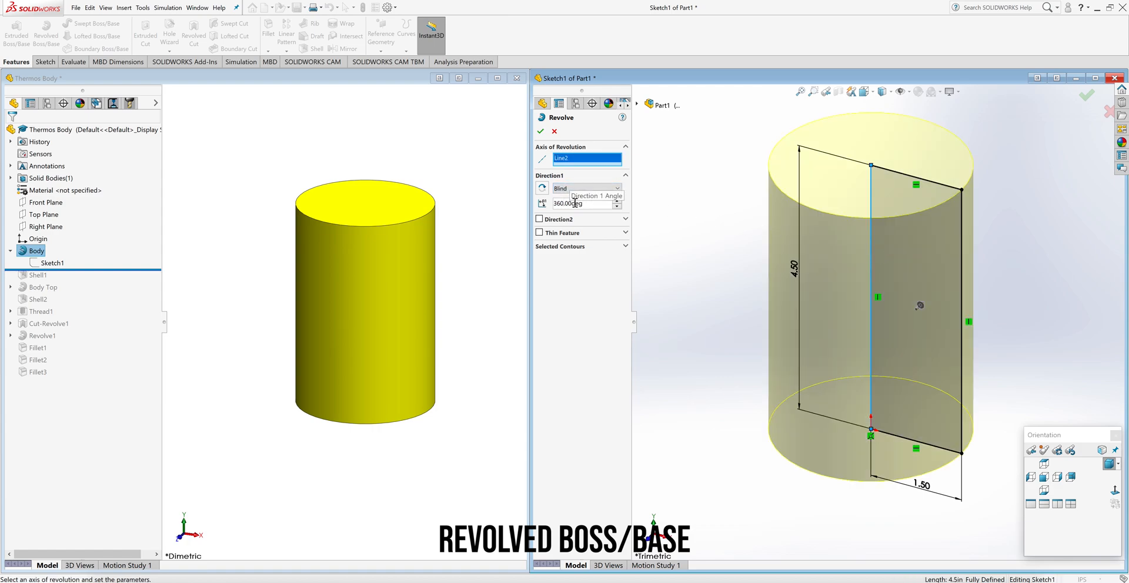
{"action": "left_click", "coordinate": [541, 185]}
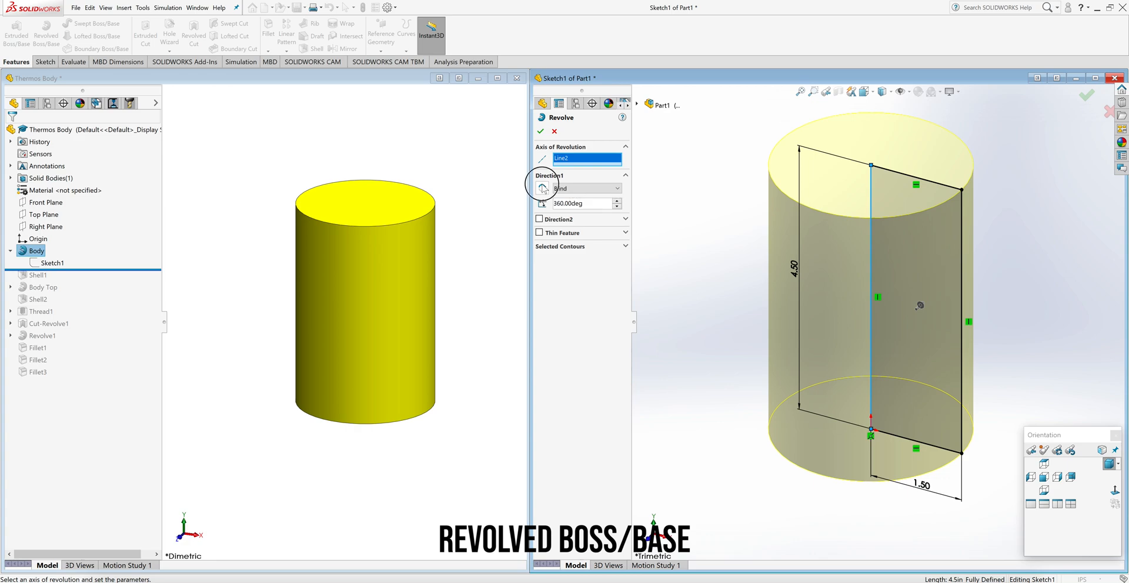
{"action": "left_click", "coordinate": [543, 188]}
{"action": "left_click", "coordinate": [660, 203]}
{"action": "left_click", "coordinate": [540, 131]}
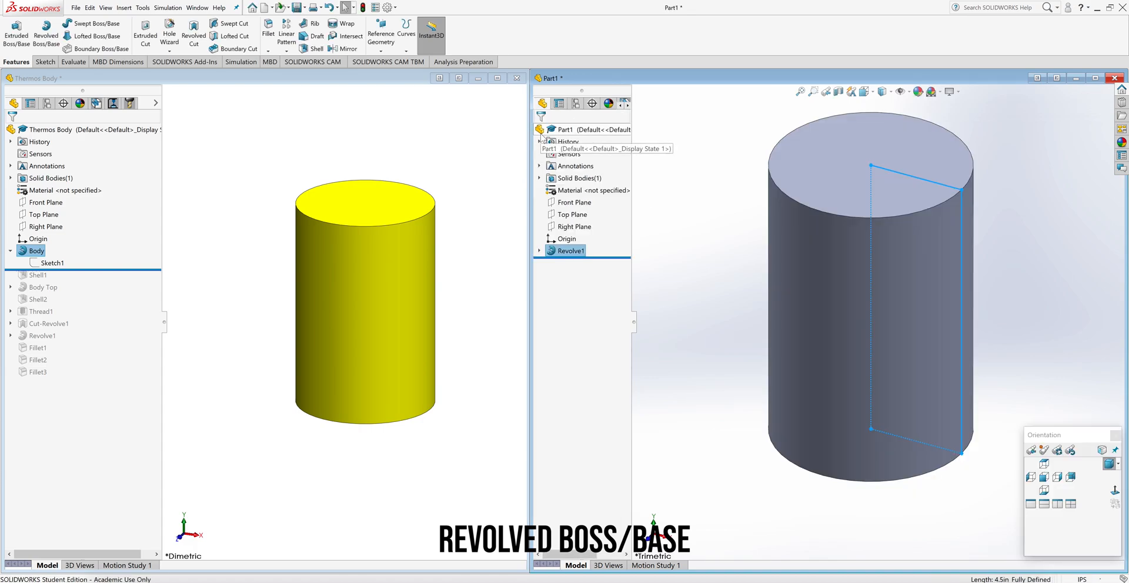
{"action": "left_click", "coordinate": [726, 249]}
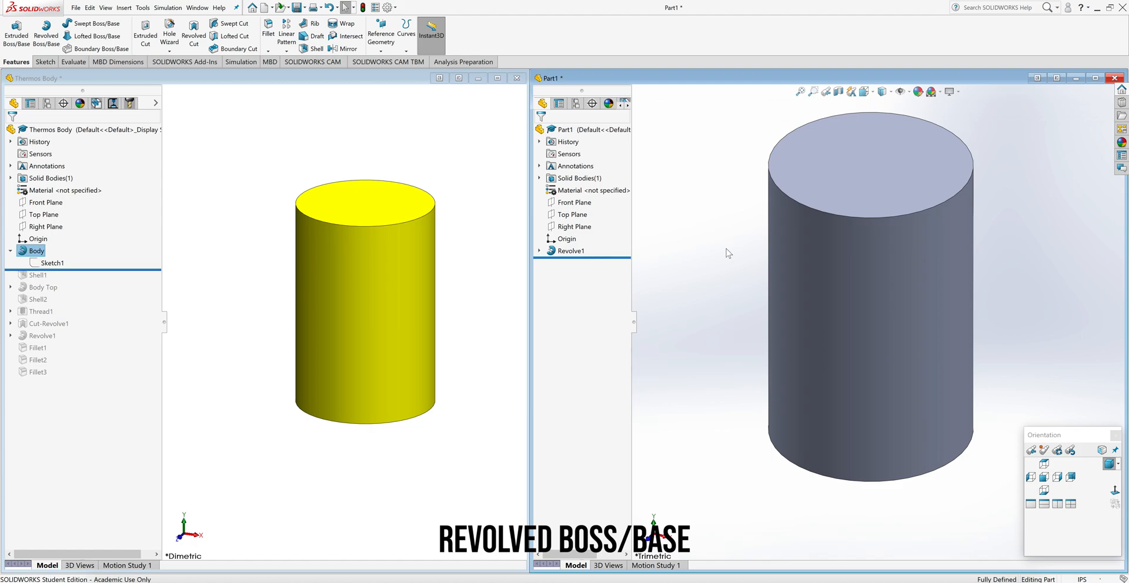
Save the new part as "Thermos Body 2" in the Thermos folder
{"action": "left_click", "coordinate": [75, 8]}
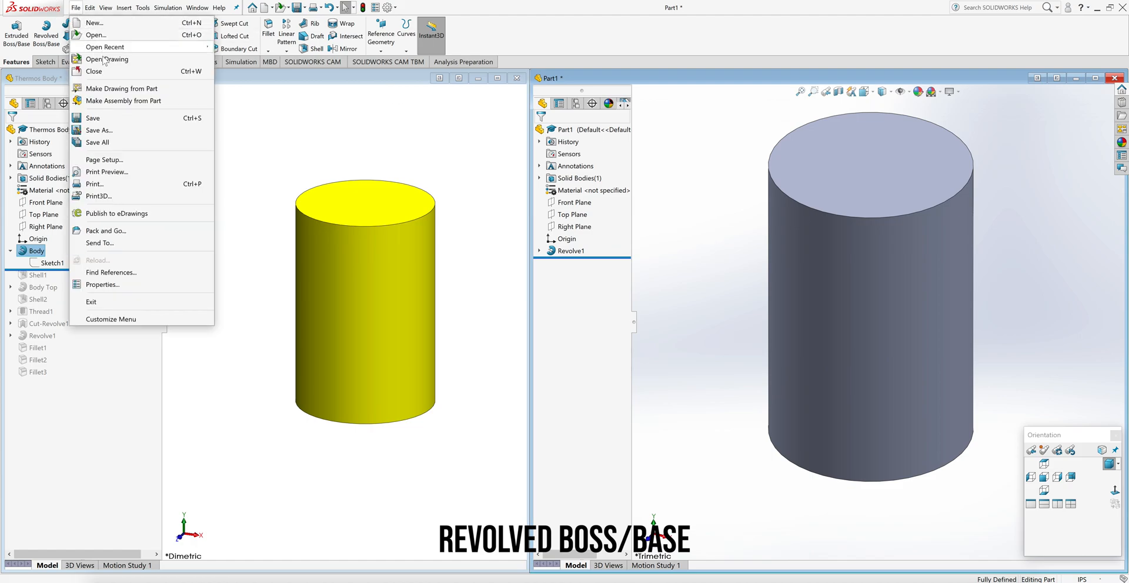
{"action": "left_click", "coordinate": [108, 131]}
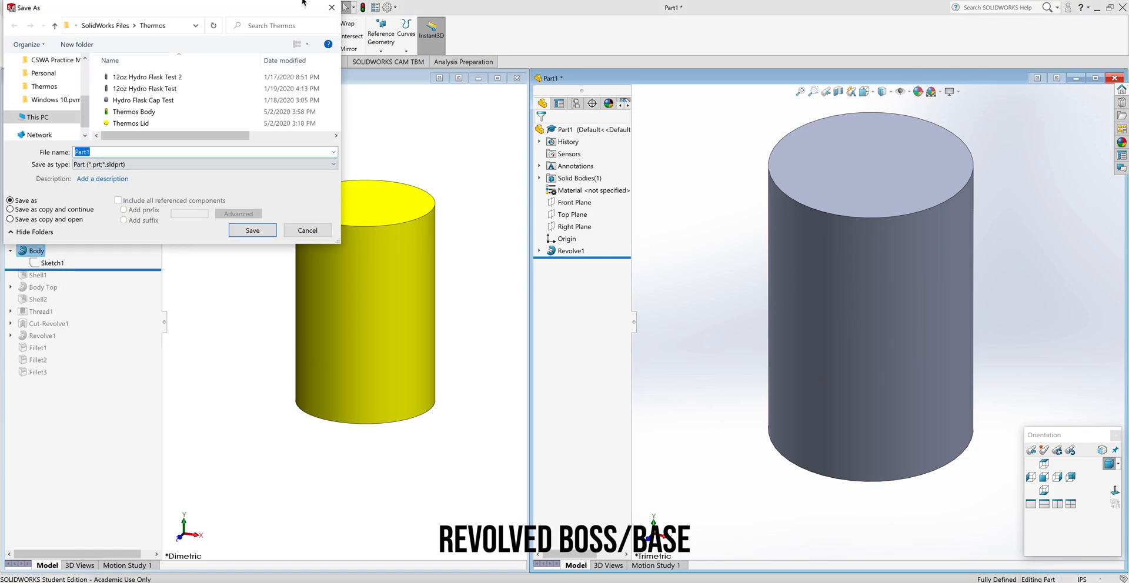
{"action": "left_click_drag", "start_coordinate": [303, 4], "coordinate": [672, 182]}
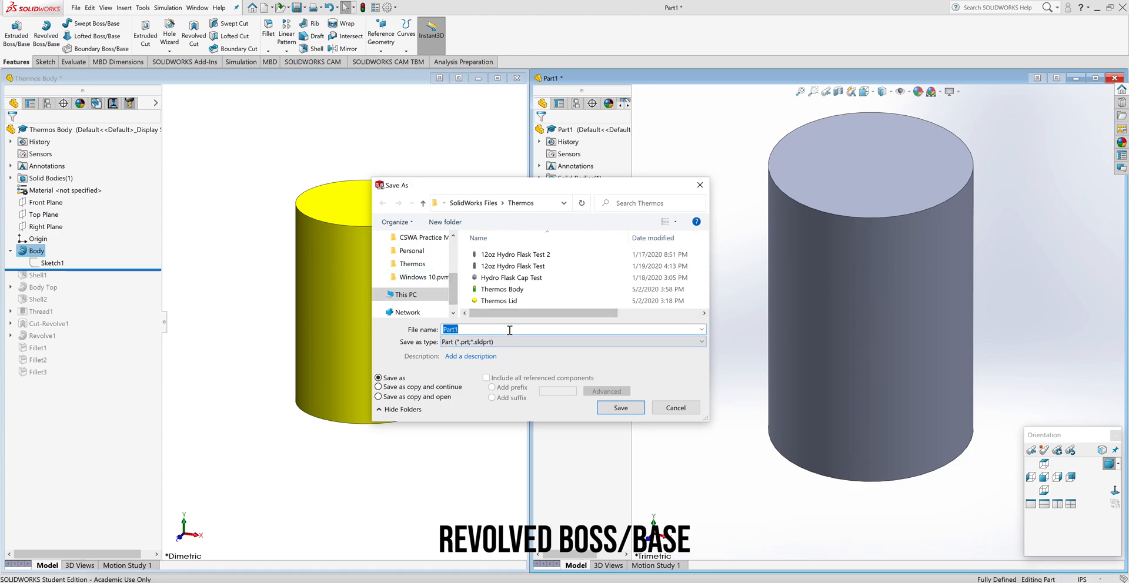
{"action": "type", "text": "Thermos Body 2"}
{"action": "left_click", "coordinate": [624, 408]}
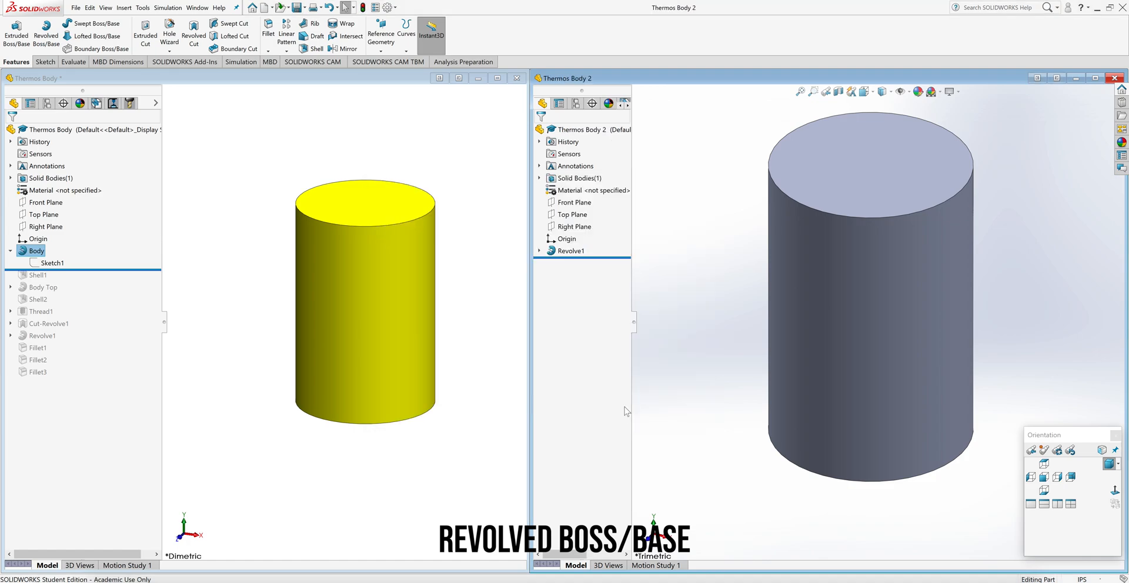
Roll the Thermos Body feature history forward to include Shell1
{"action": "left_click", "coordinate": [92, 270]}
{"action": "left_click_drag", "start_coordinate": [92, 271], "coordinate": [91, 284]}
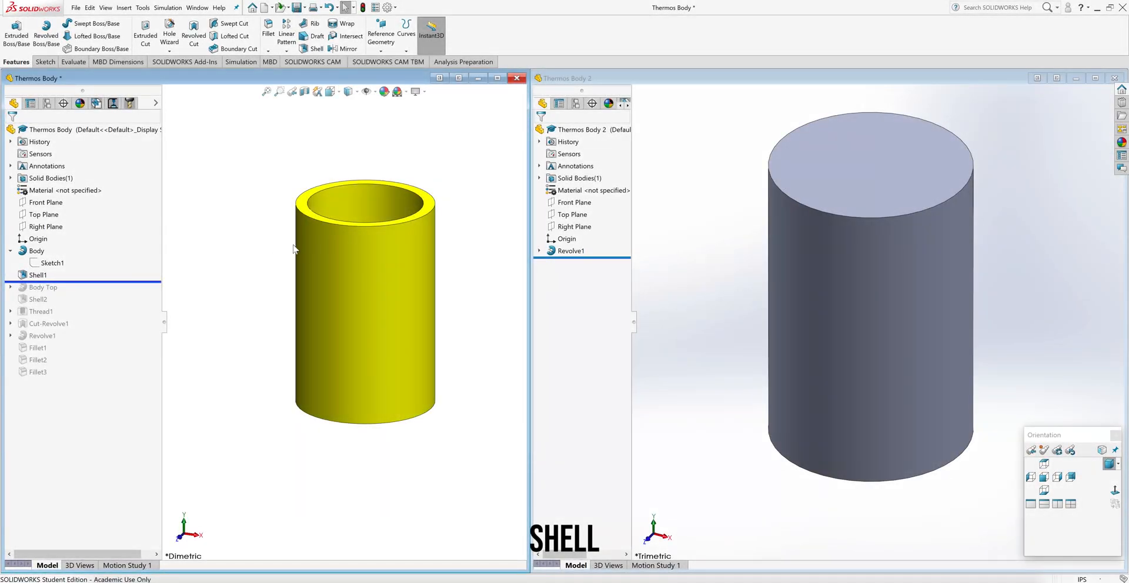
{"action": "mouse_move", "coordinate": [282, 245]}
{"action": "middle_mouse_down"}
{"action": "mouse_move", "coordinate": [267, 346]}
{"action": "mouse_move", "coordinate": [274, 270]}
{"action": "mouse_move", "coordinate": [283, 346]}
{"action": "mouse_move", "coordinate": [279, 251]}
{"action": "middle_mouse_up"}
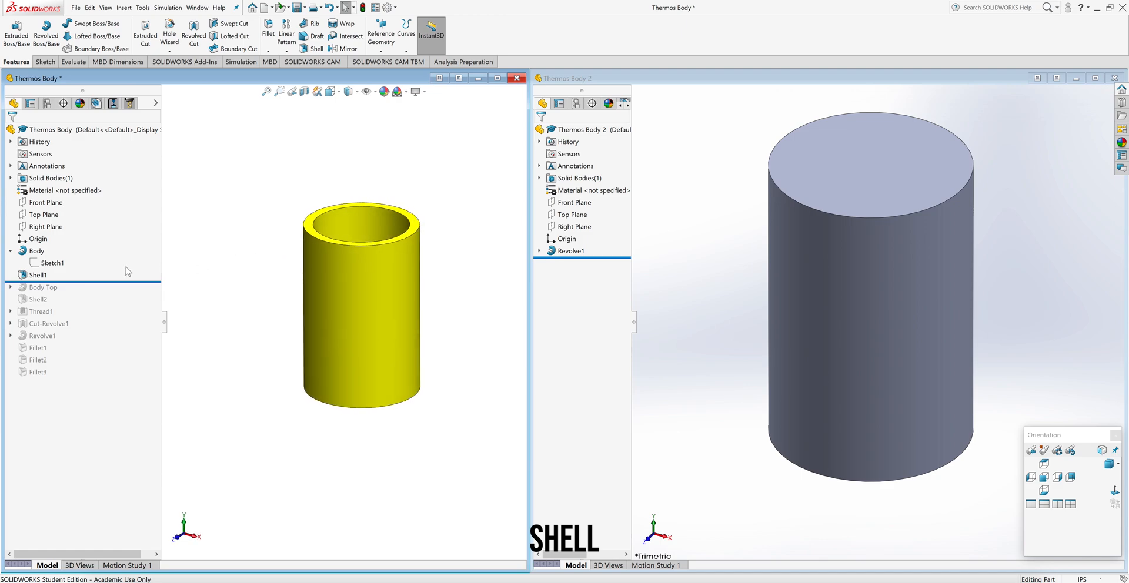
Open Shell1 in Thermos Body for editing and examine its thickness and removed top face from below and in dimetric view
{"action": "left_click", "coordinate": [40, 275]}
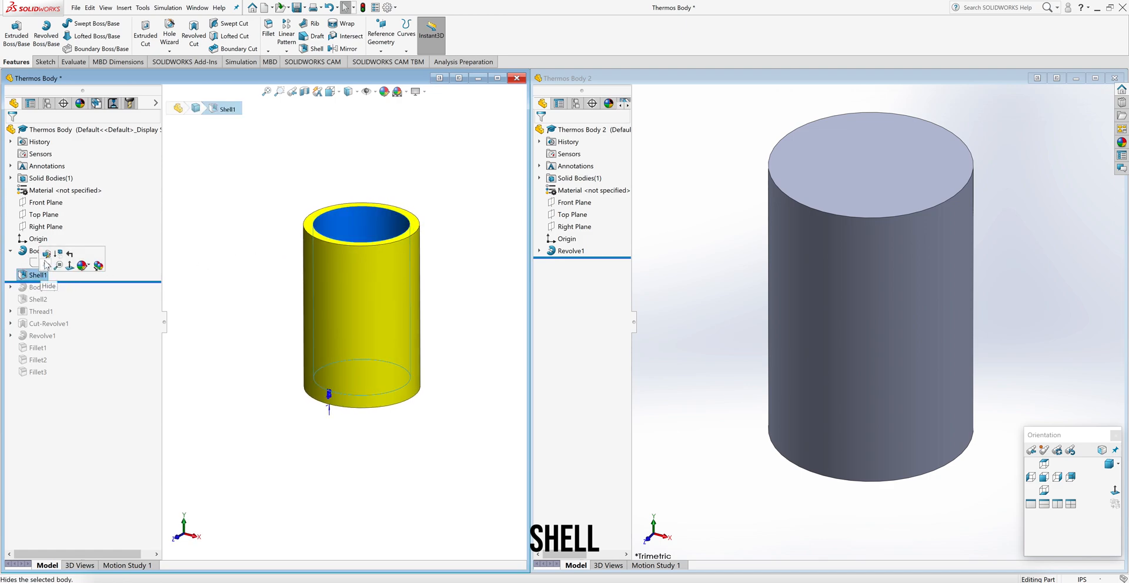
{"action": "left_click", "coordinate": [46, 255]}
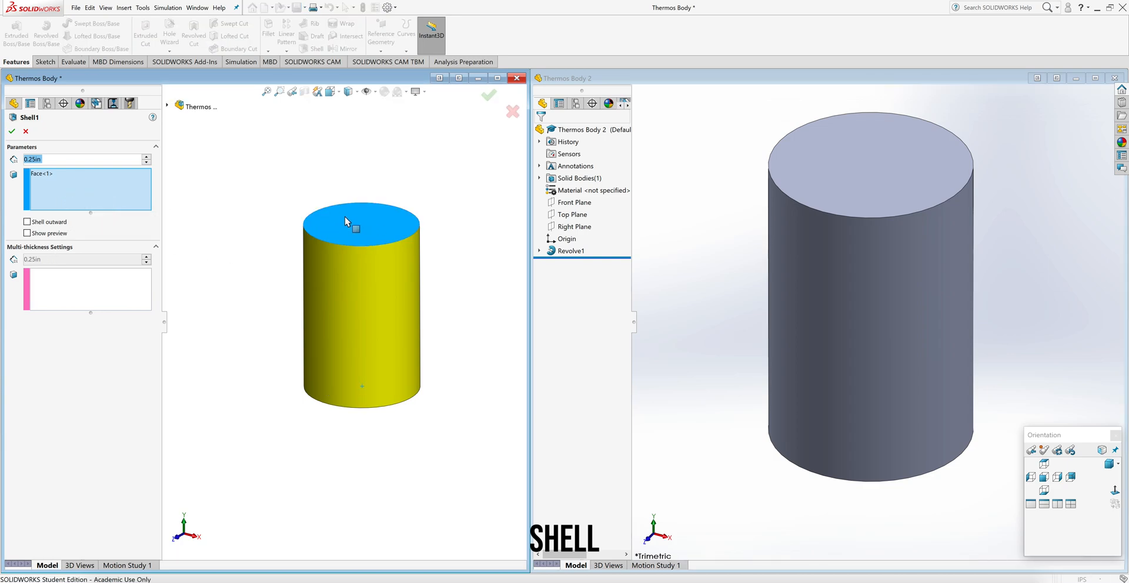
{"action": "middle_click_drag", "start_coordinate": [248, 267], "coordinate": [277, 185]}
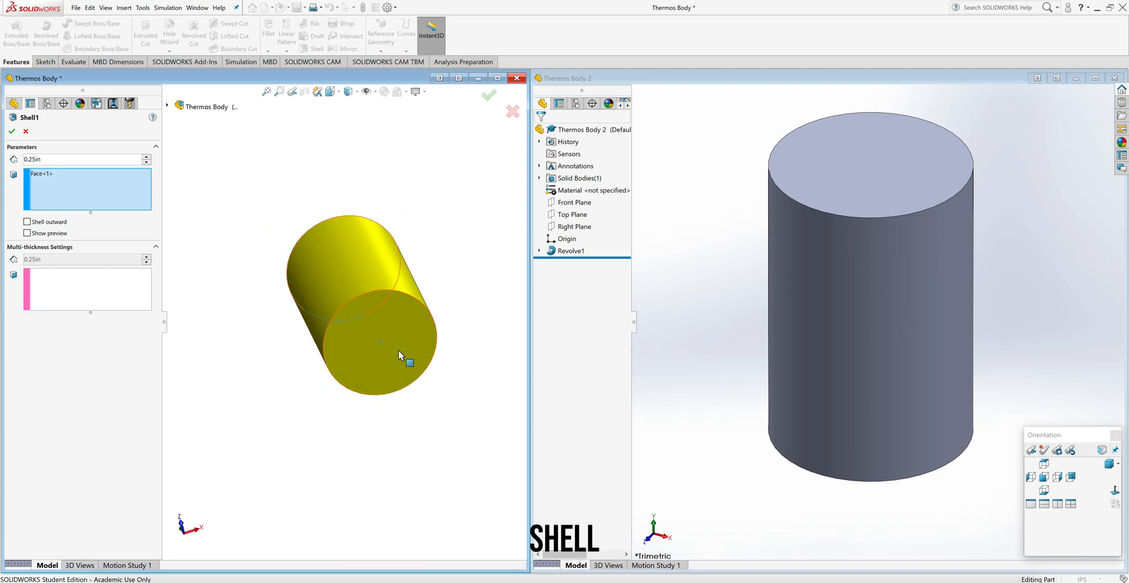
{"action": "middle_click_drag", "start_coordinate": [259, 245], "coordinate": [227, 376]}
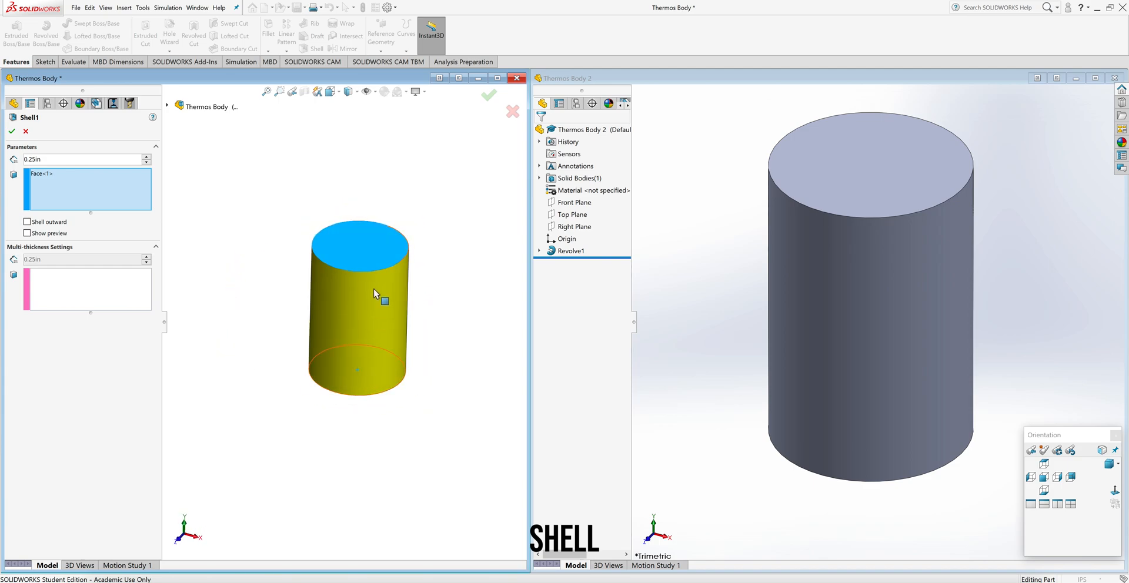
{"action": "scroll", "coordinate": [374, 289], "scroll_direction": "down", "scroll_amount": 1}
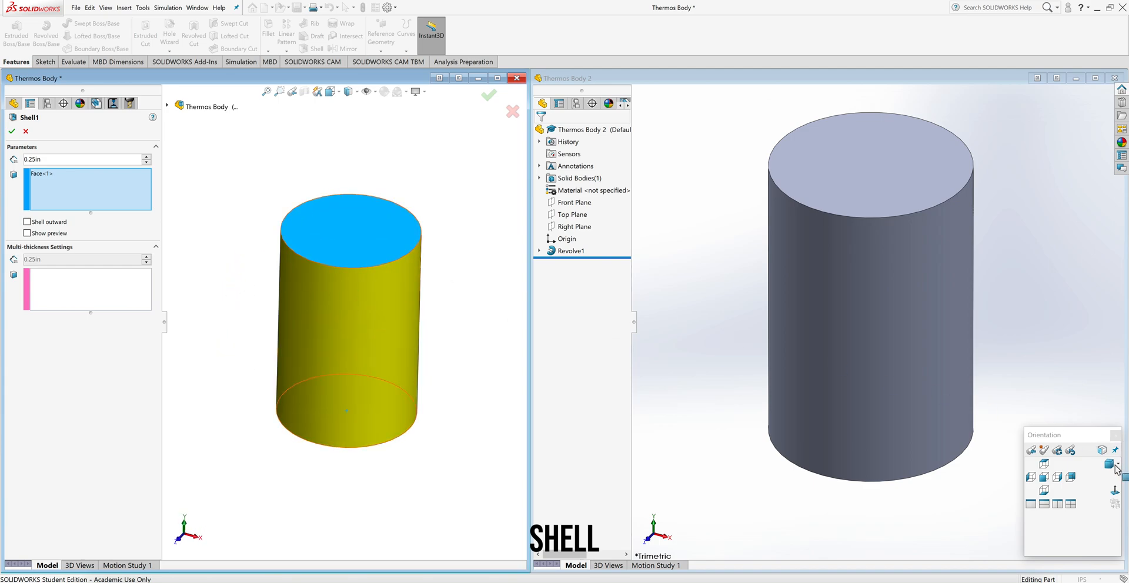
{"action": "left_click", "coordinate": [1110, 465]}
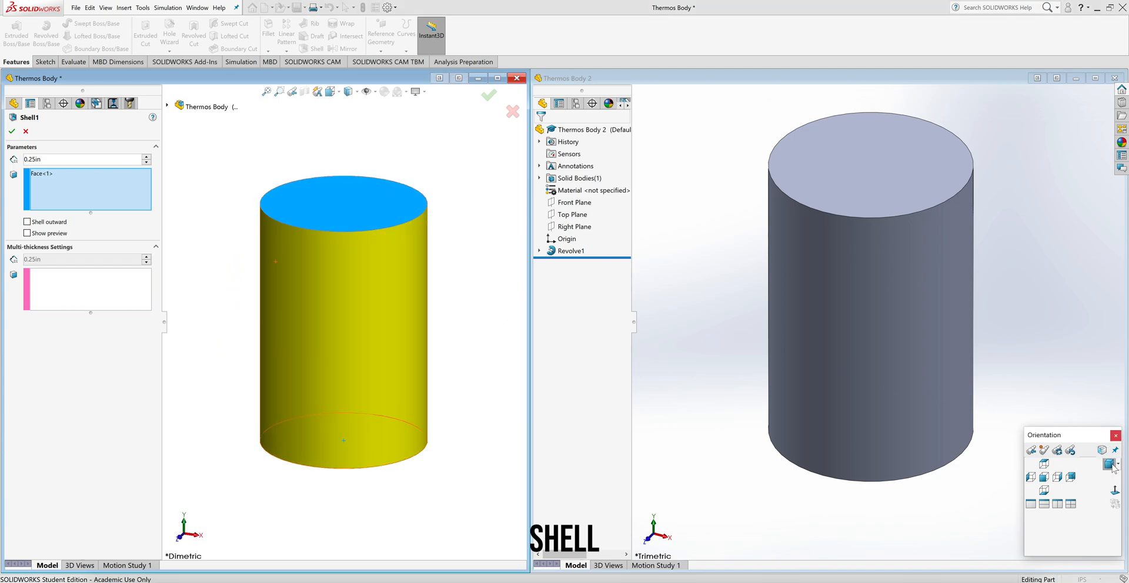
Preview Shell1, compare the outward shell direction with the inward one, and close its settings with the inward direction kept
{"action": "left_click", "coordinate": [27, 233]}
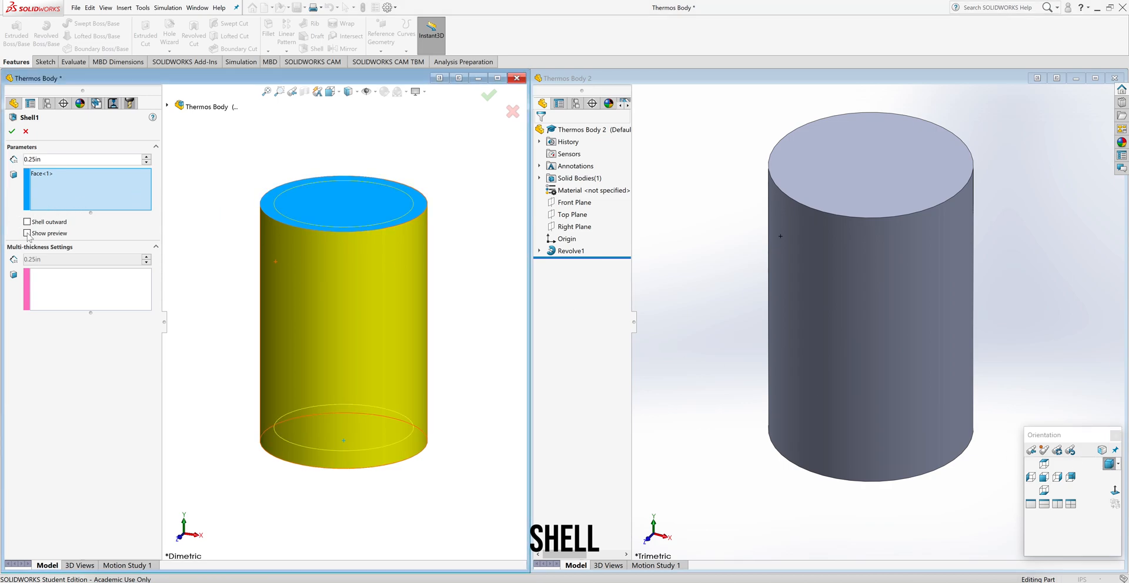
{"action": "left_click", "coordinate": [27, 233]}
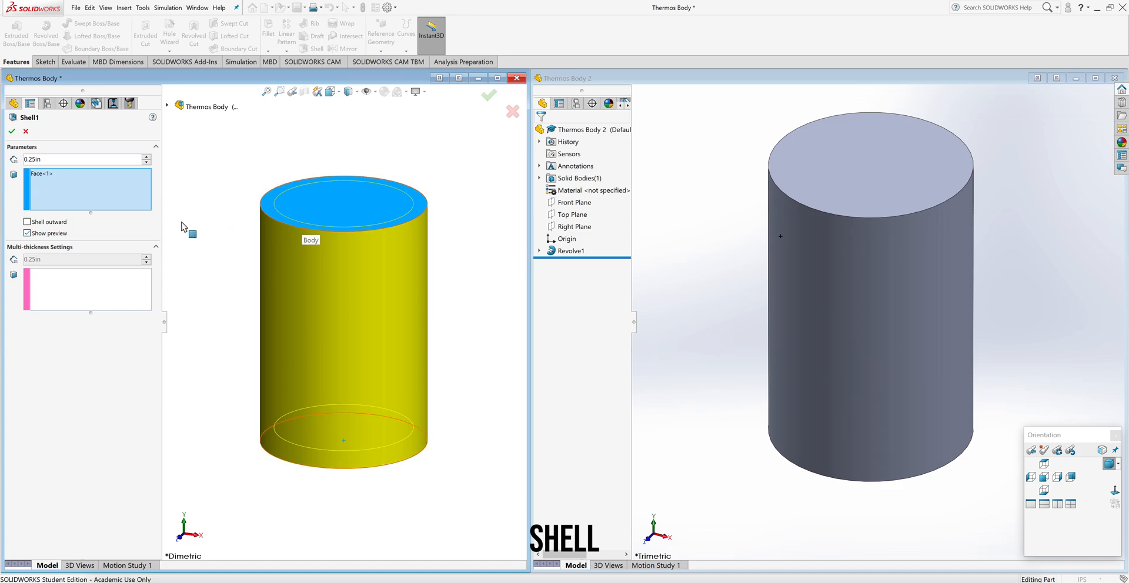
{"action": "left_click", "coordinate": [27, 223]}
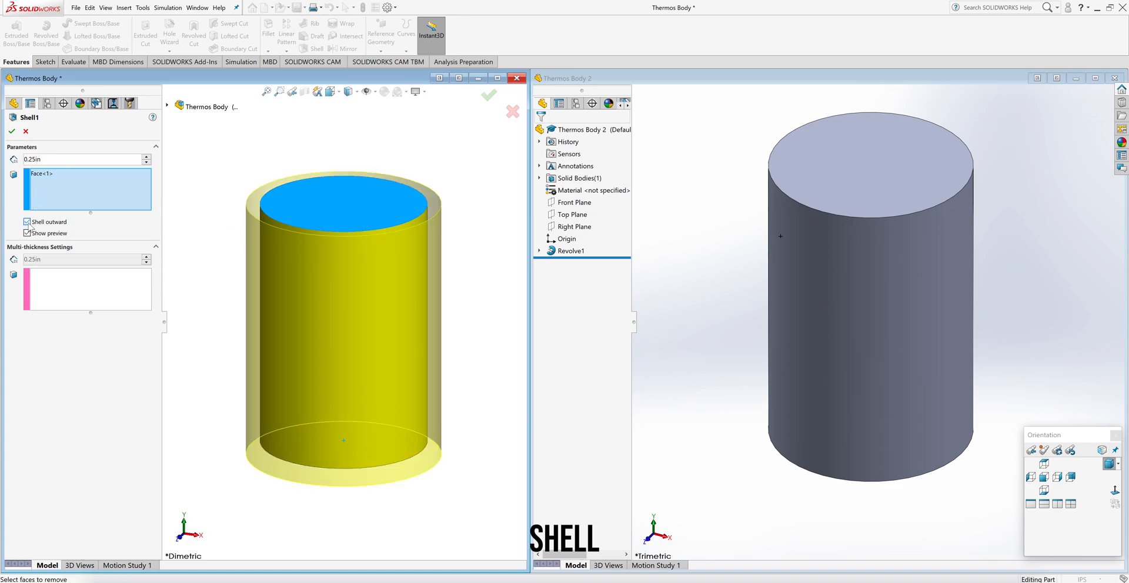
{"action": "left_click", "coordinate": [27, 222]}
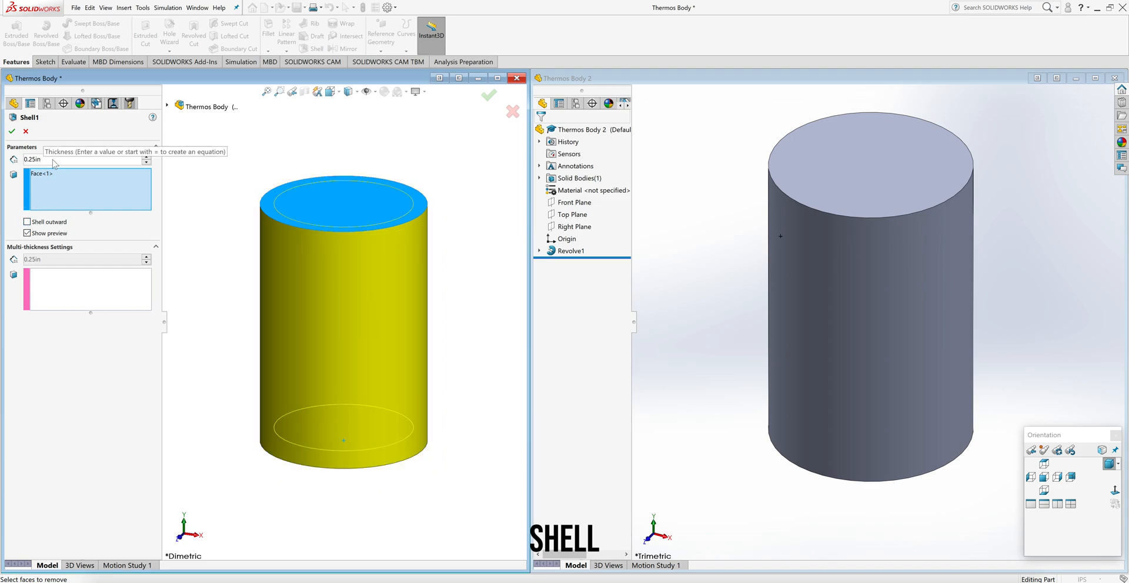
{"action": "left_click", "coordinate": [12, 132]}
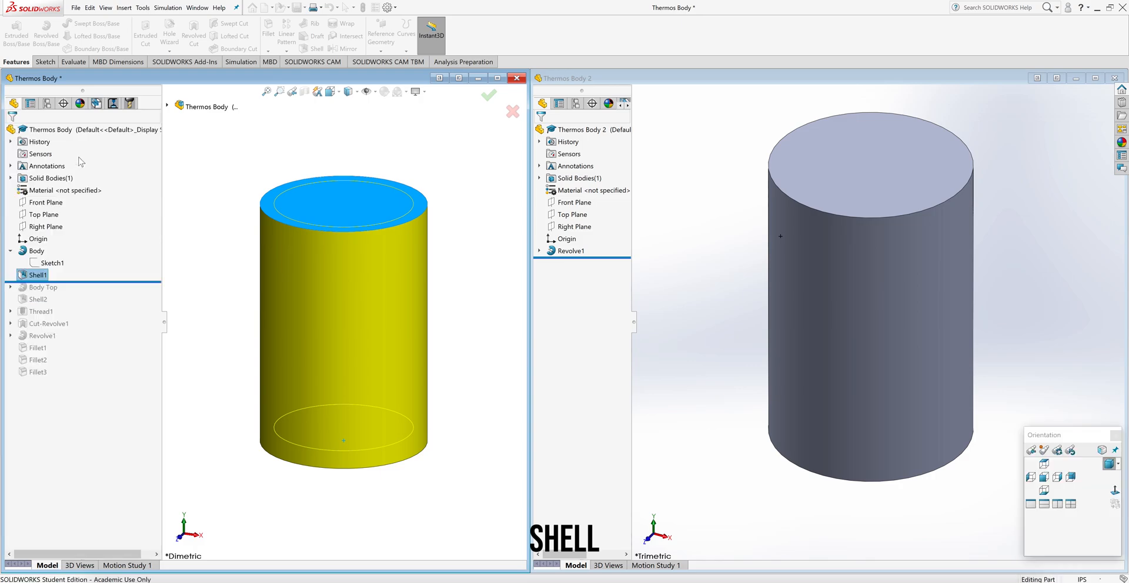
Shell the revolved cylinder in Thermos Body 2 inward with a 0.25 in wall, removing the top face and showing the preview
{"action": "left_click", "coordinate": [716, 292]}
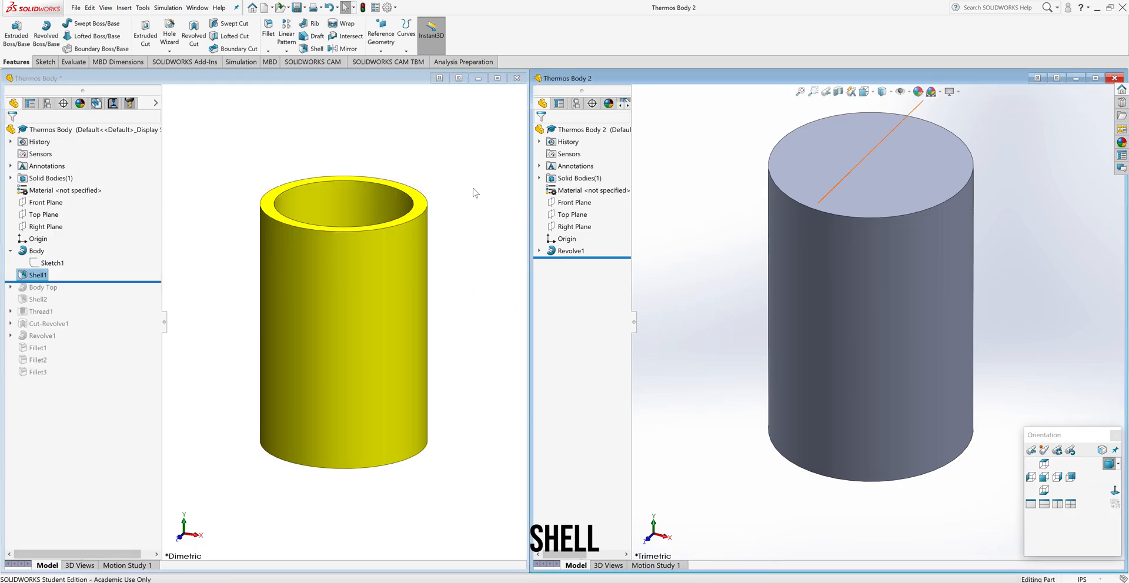
{"action": "left_click", "coordinate": [313, 49]}
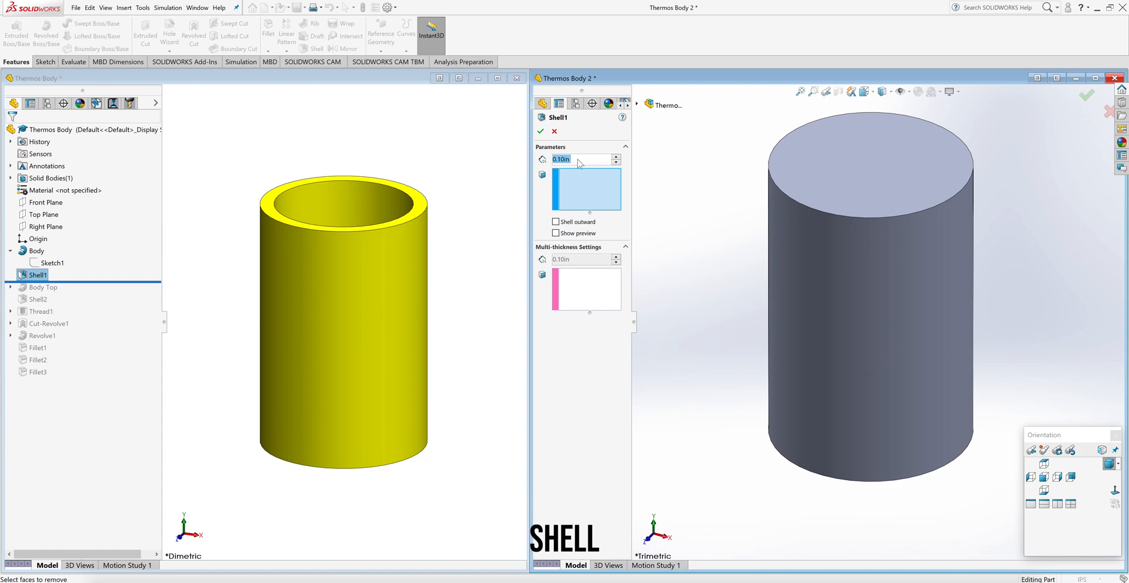
{"action": "key", "text": "BackSpace"}
{"action": "type", "text": ".25"}
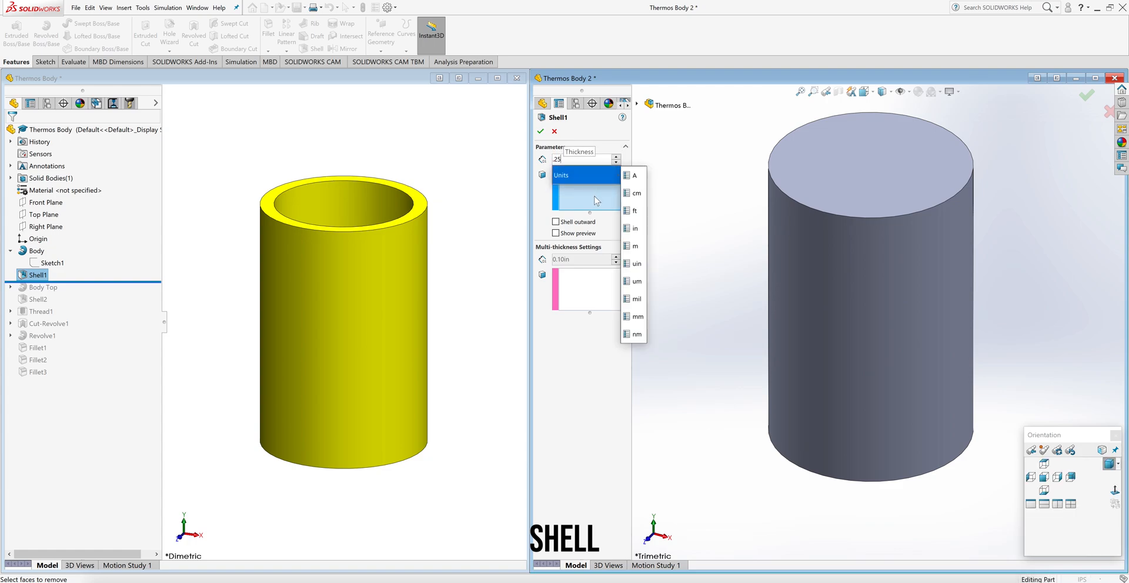
{"action": "key", "text": "Return"}
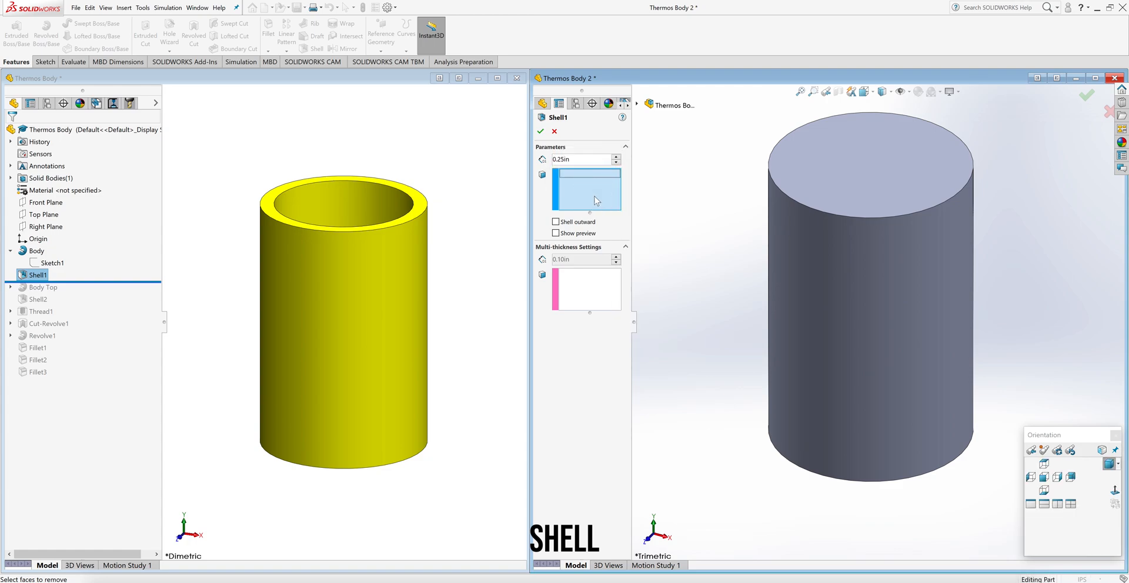
{"action": "left_click", "coordinate": [843, 194]}
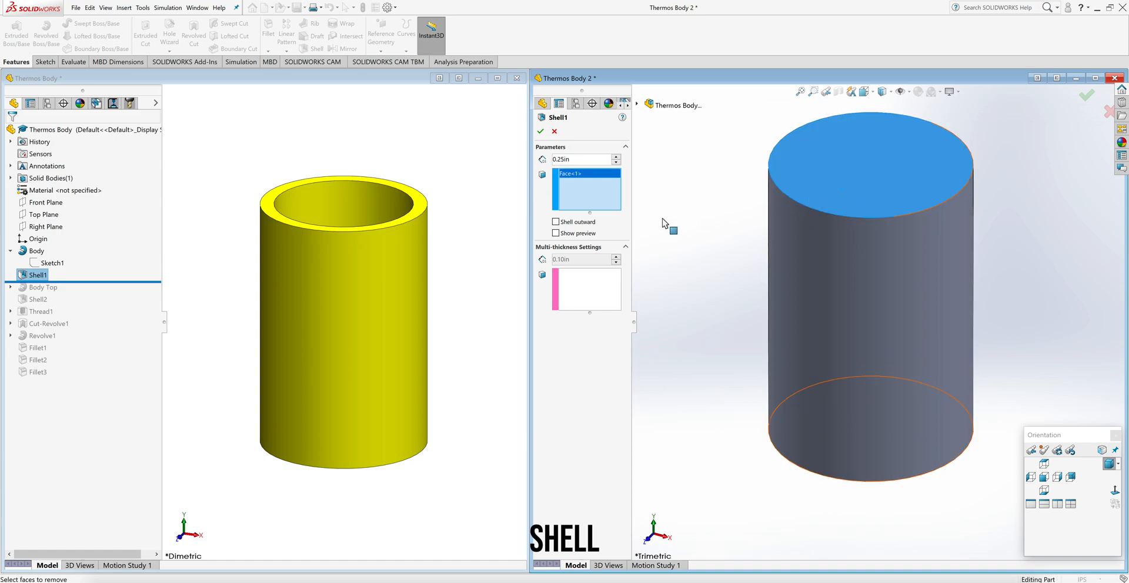
{"action": "left_click", "coordinate": [556, 234]}
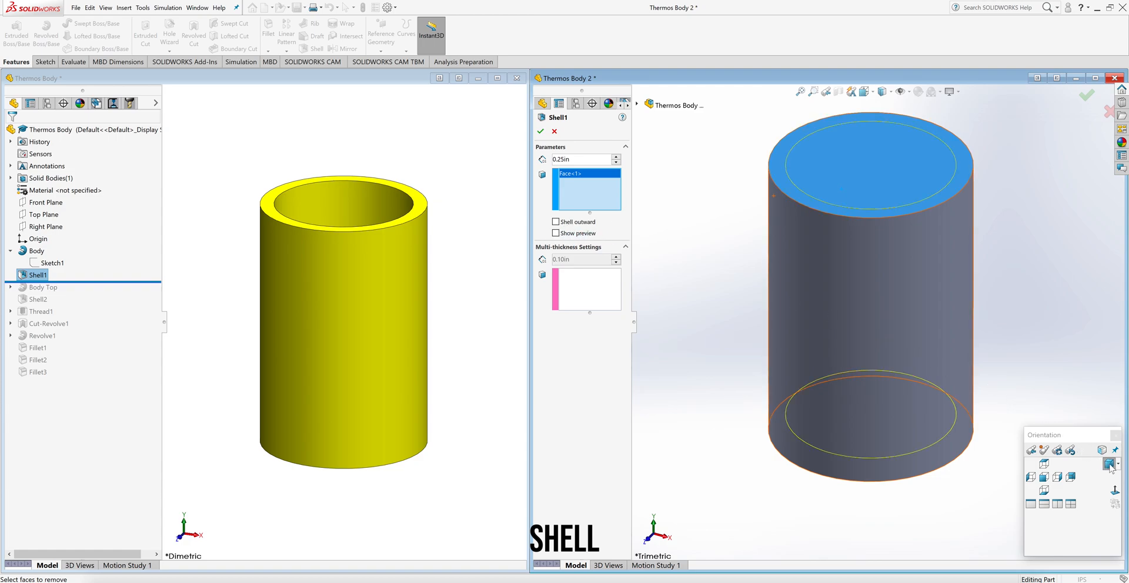
{"action": "left_click", "coordinate": [541, 133]}
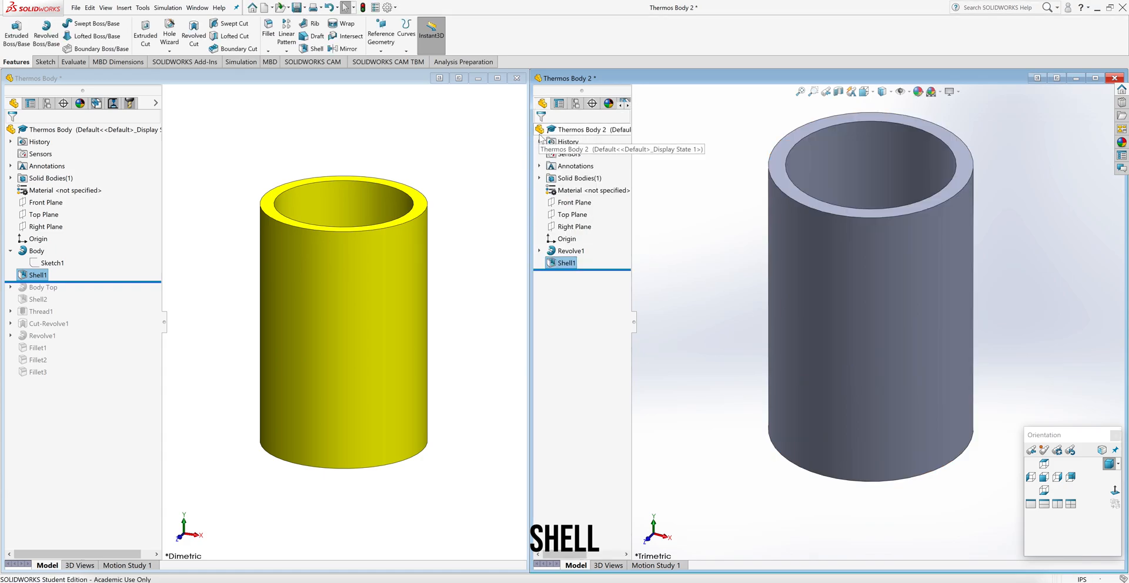
Open the sketch beneath the revolved feature in Thermos Body 2 for editing in front view
{"action": "scroll", "coordinate": [990, 340], "scroll_direction": "up", "scroll_amount": 1}
{"action": "middle_click_drag", "start_coordinate": [990, 340], "coordinate": [1004, 320]}
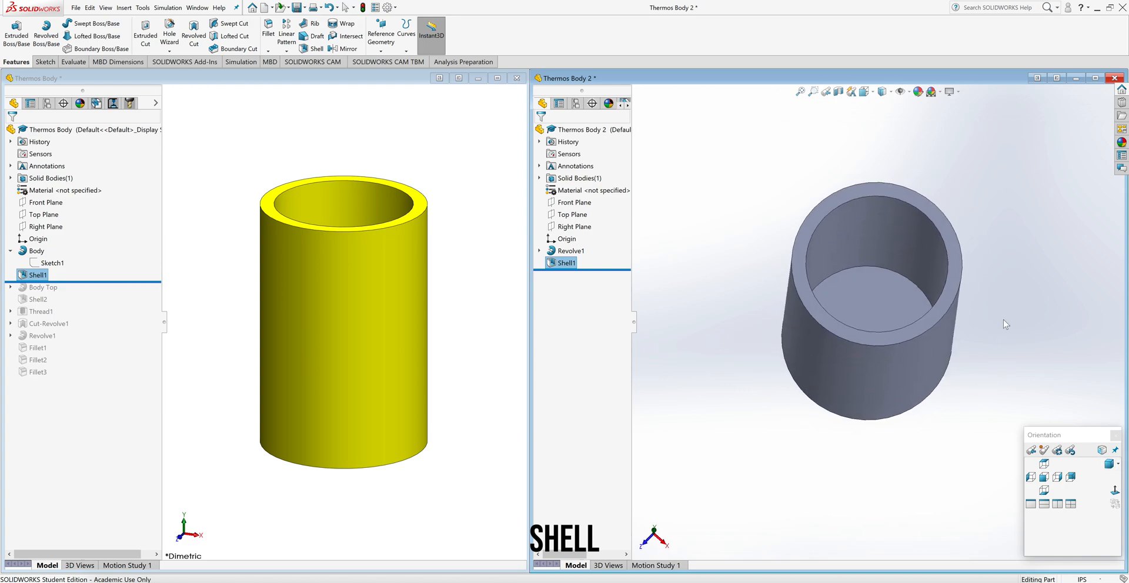
{"action": "left_click", "coordinate": [1044, 478]}
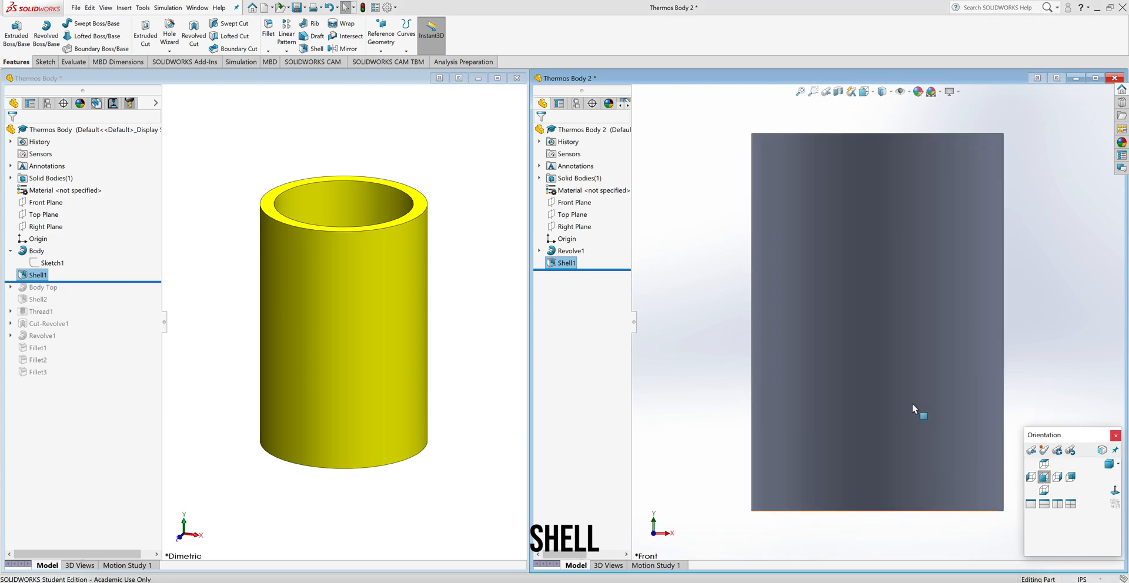
{"action": "scroll", "coordinate": [944, 396], "scroll_direction": "up", "scroll_amount": 1}
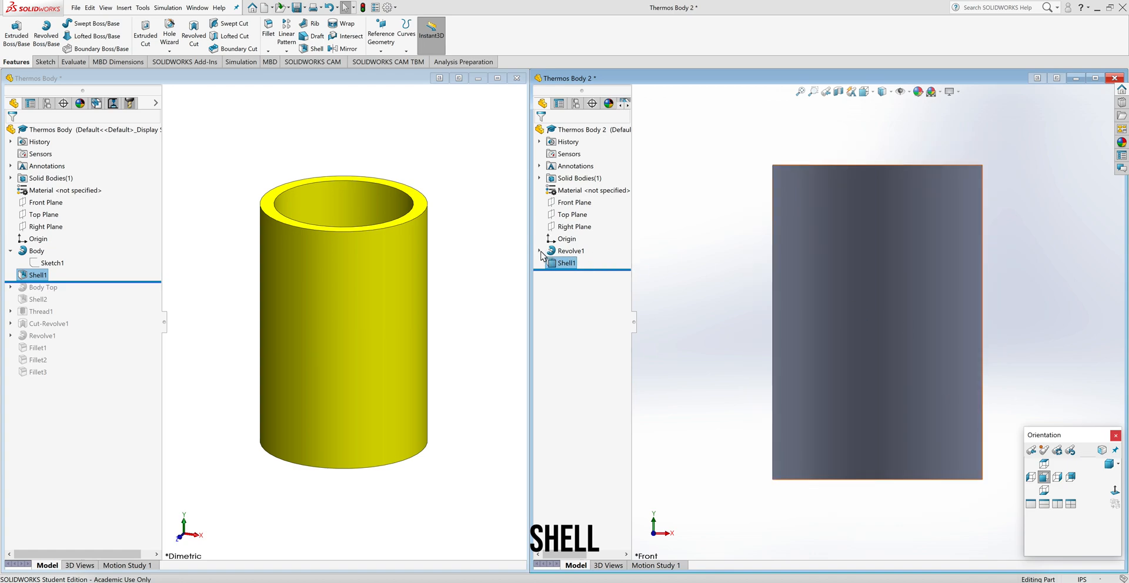
{"action": "left_click", "coordinate": [540, 251]}
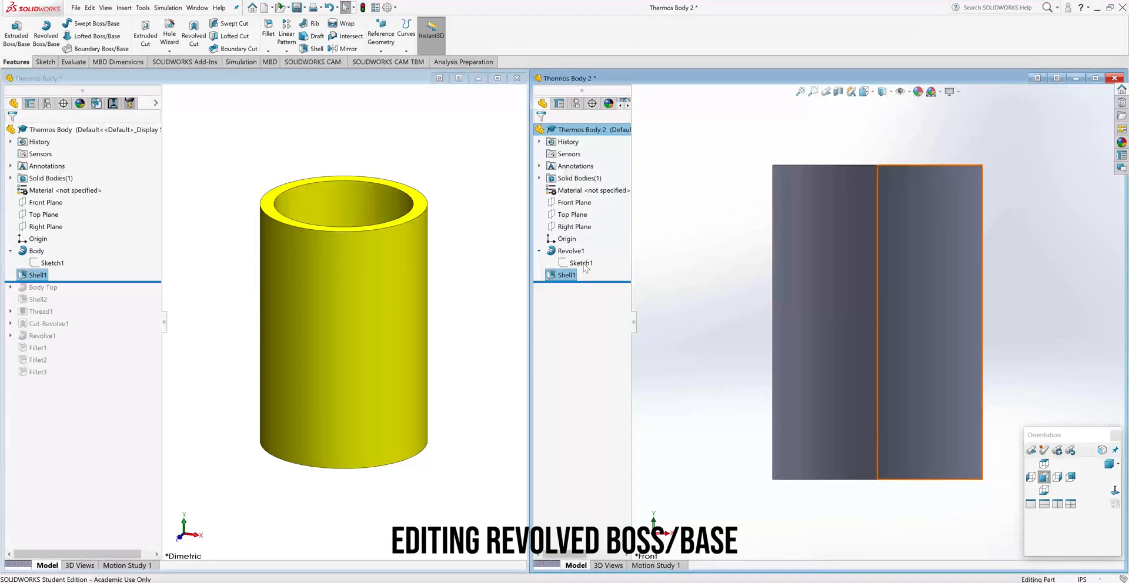
{"action": "left_click", "coordinate": [584, 264]}
{"action": "left_click", "coordinate": [592, 246]}
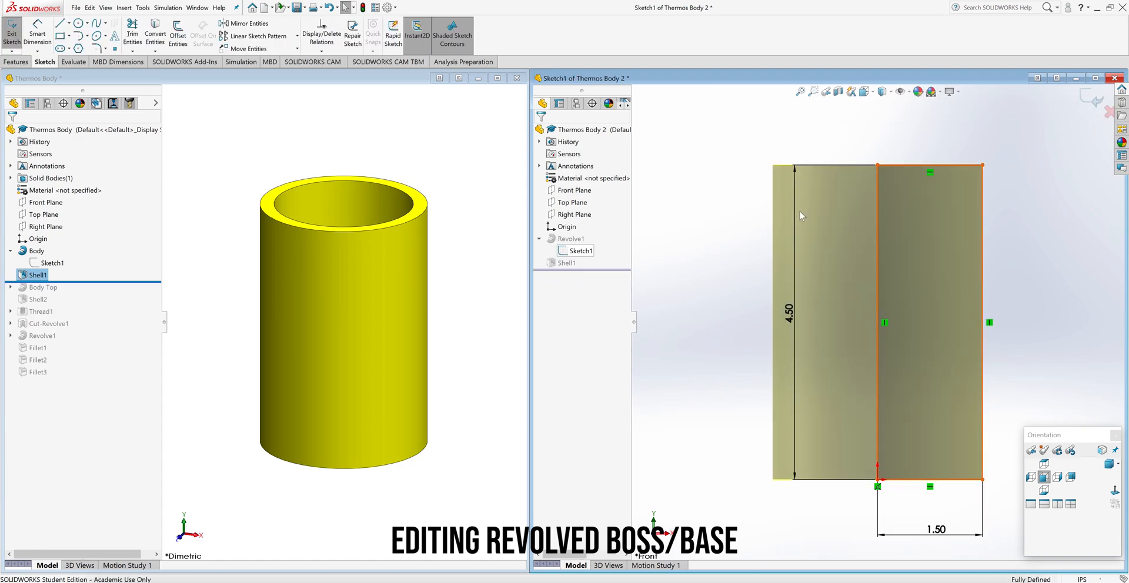
{"action": "left_click", "coordinate": [760, 212]}
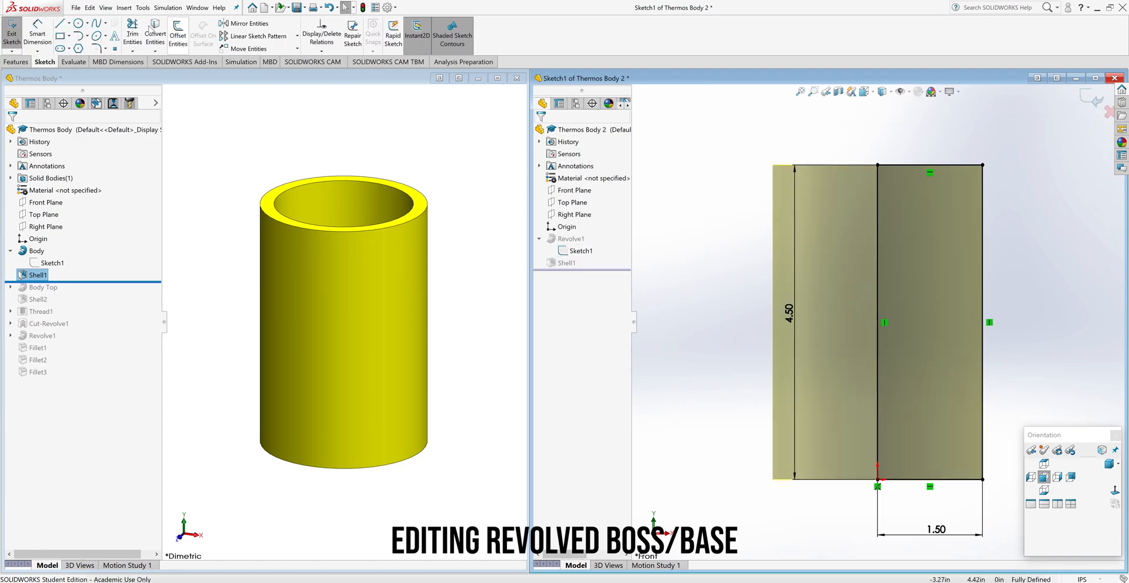
Sketch a wavy four-point spline from the rectangle's top edge through about (0.92, 1.74) in to the bottom edge about 1.36 in from the axis
{"action": "left_click", "coordinate": [95, 24]}
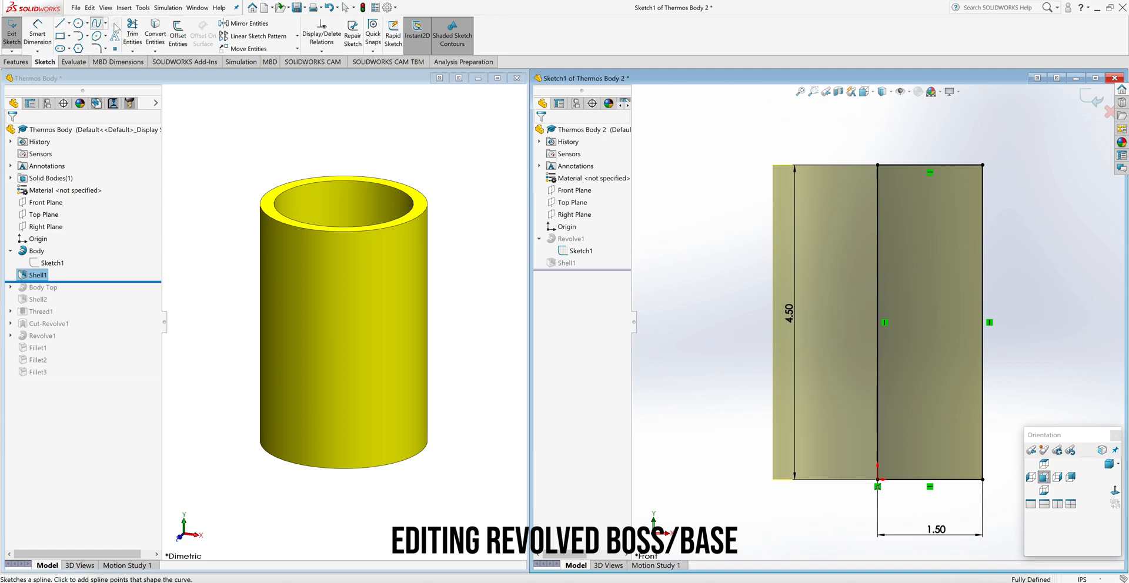
{"action": "left_click", "coordinate": [960, 164]}
{"action": "left_click", "coordinate": [973, 201]}
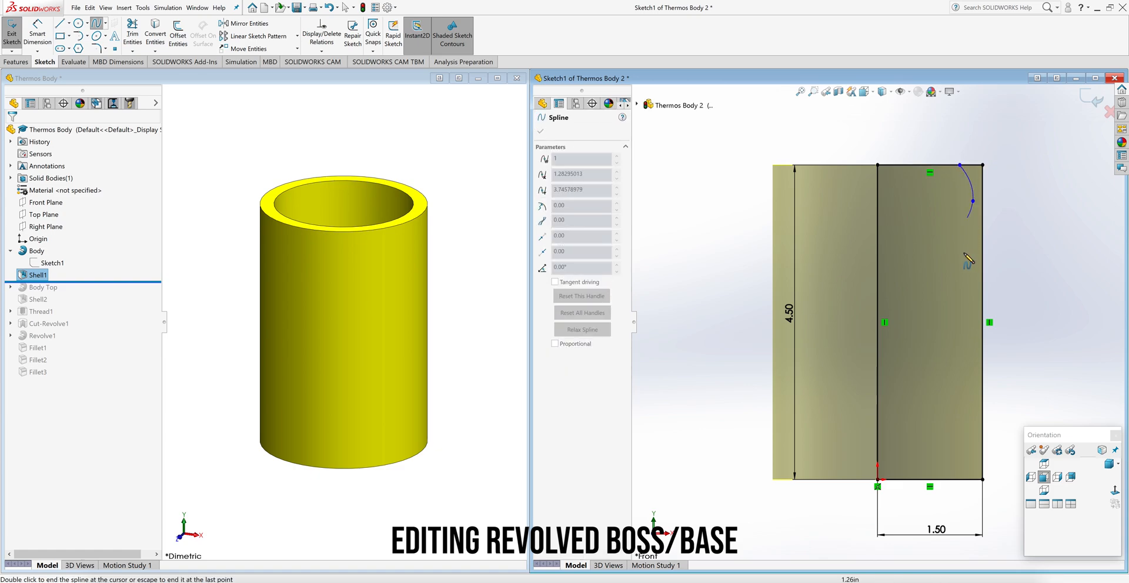
{"action": "left_click", "coordinate": [942, 358]}
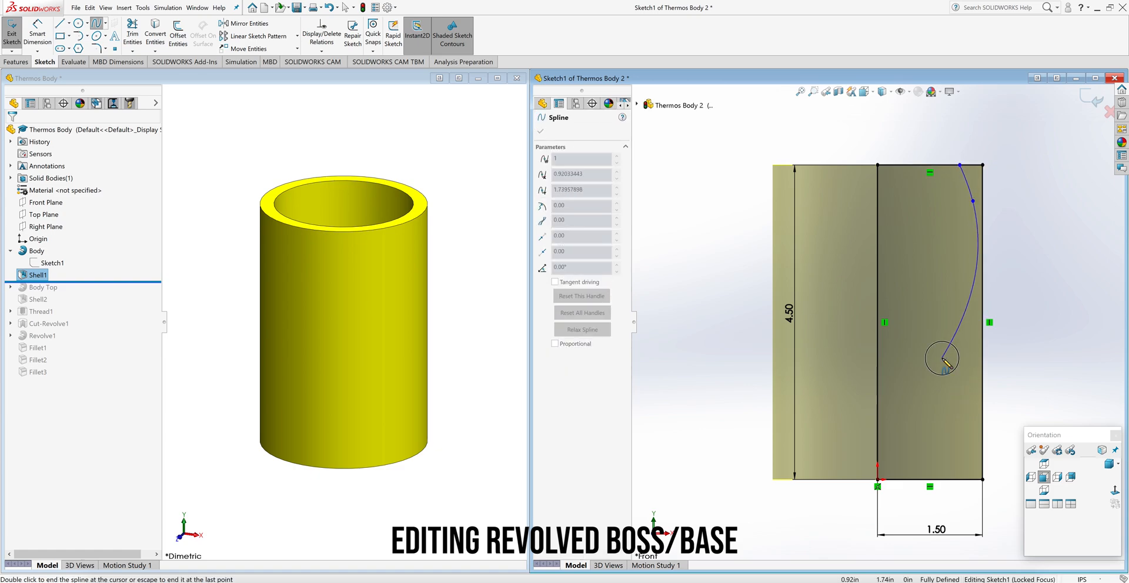
{"action": "left_click", "coordinate": [973, 480]}
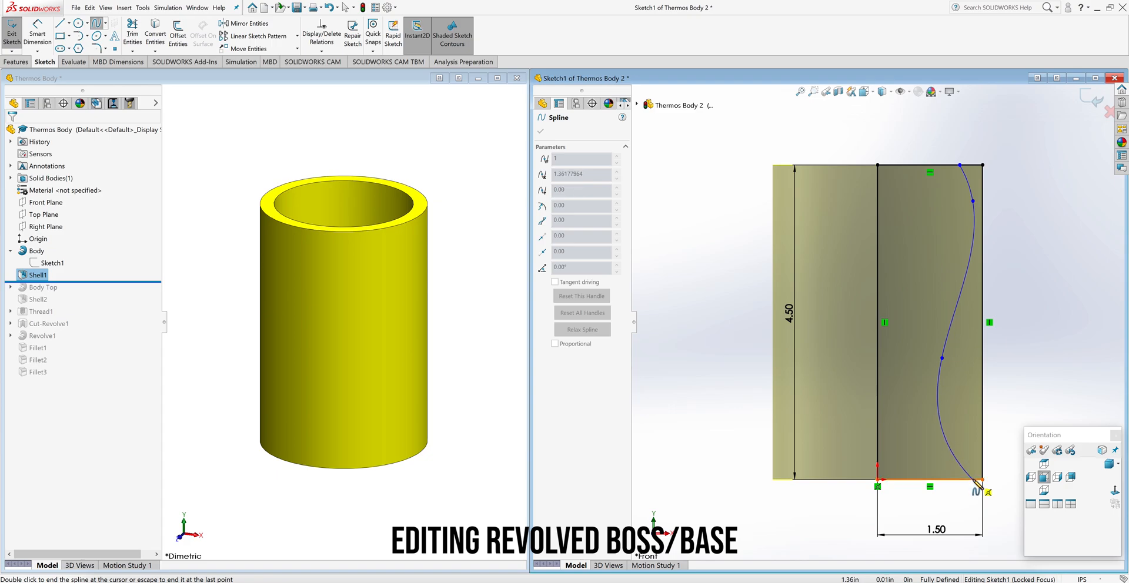
{"action": "right_click", "coordinate": [975, 481]}
{"action": "left_click", "coordinate": [986, 487]}
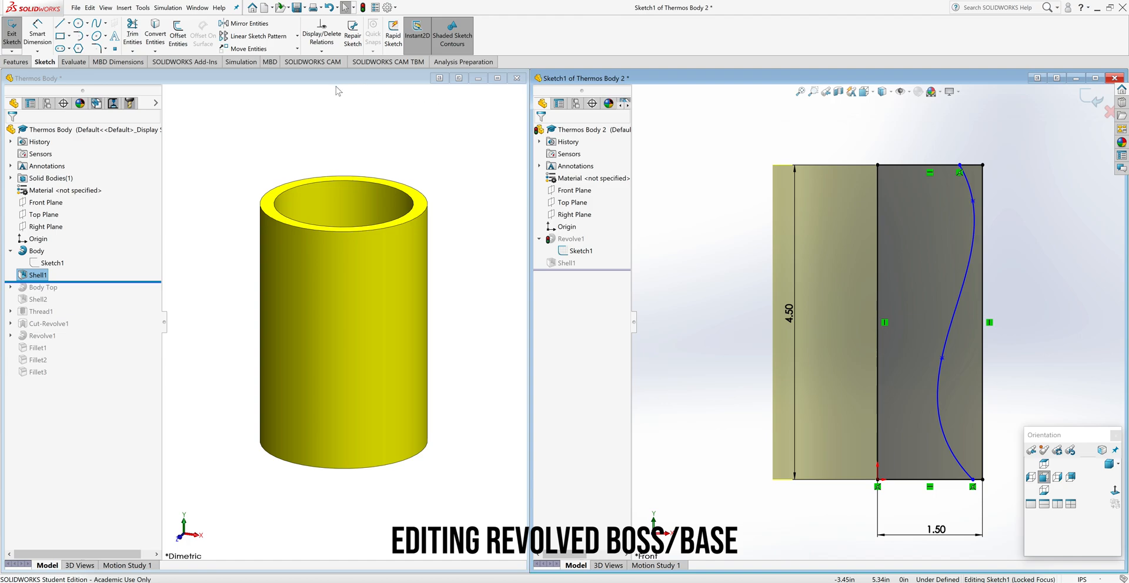
Power-trim the rectangle's outer vertical line and the ends of its top and bottom edges that extend beyond the spline
{"action": "left_click", "coordinate": [132, 51]}
{"action": "left_click", "coordinate": [146, 63]}
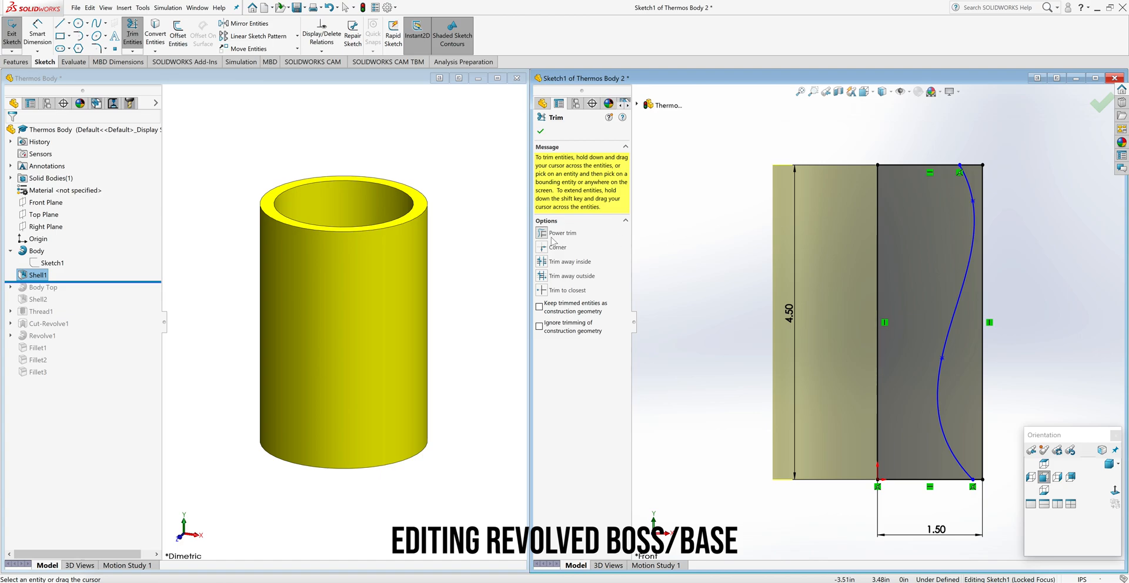
{"action": "left_click_drag", "start_coordinate": [971, 142], "coordinate": [994, 194]}
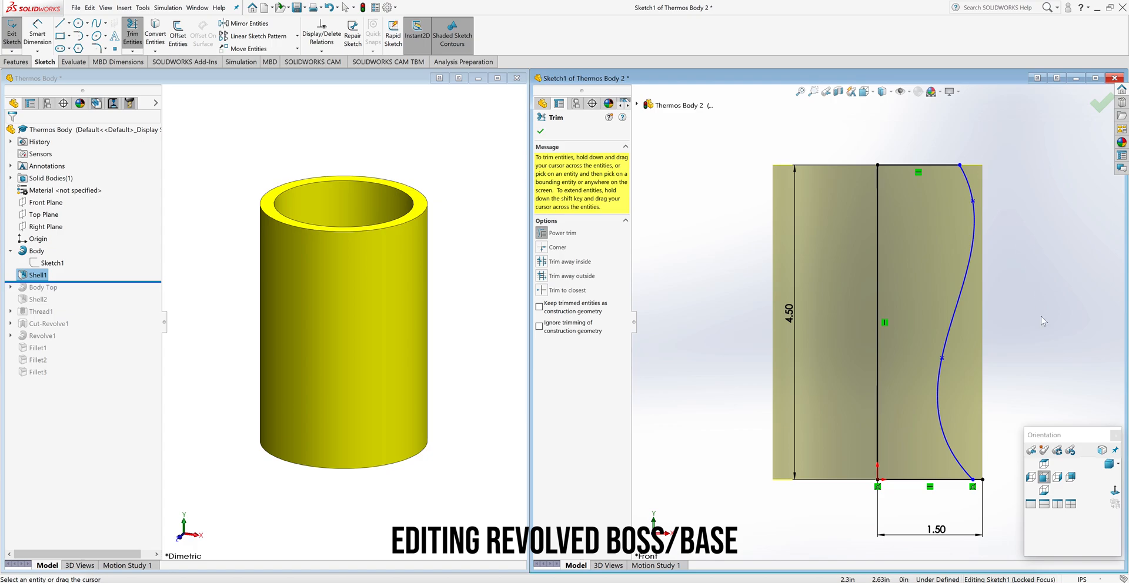
{"action": "mouse_move", "coordinate": [995, 458]}
{"action": "left_mouse_down"}
{"action": "mouse_move", "coordinate": [978, 481]}
{"action": "mouse_move", "coordinate": [995, 482]}
{"action": "left_mouse_up"}
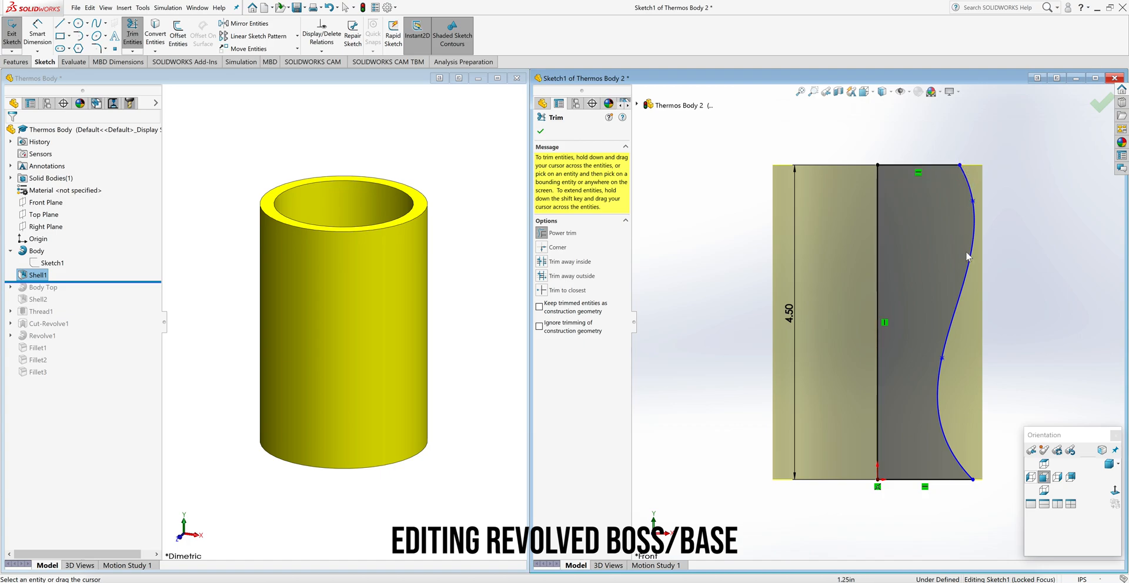
{"action": "left_click", "coordinate": [541, 133]}
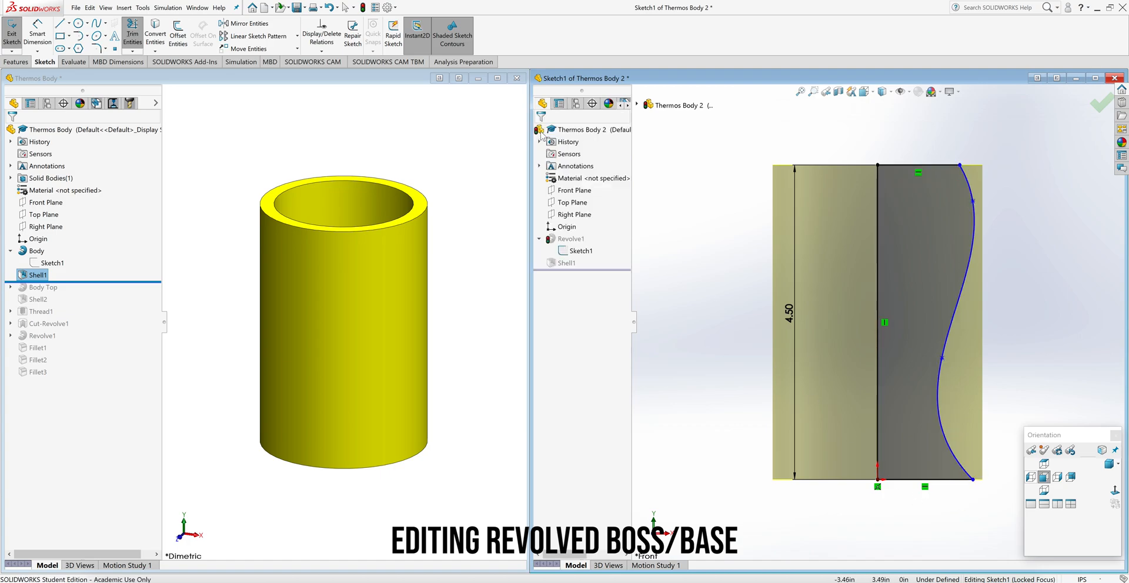
Exit the profile sketch to rebuild the revolved body in Thermos Body 2 with the wavy spline outline
{"action": "left_click", "coordinate": [1088, 99]}
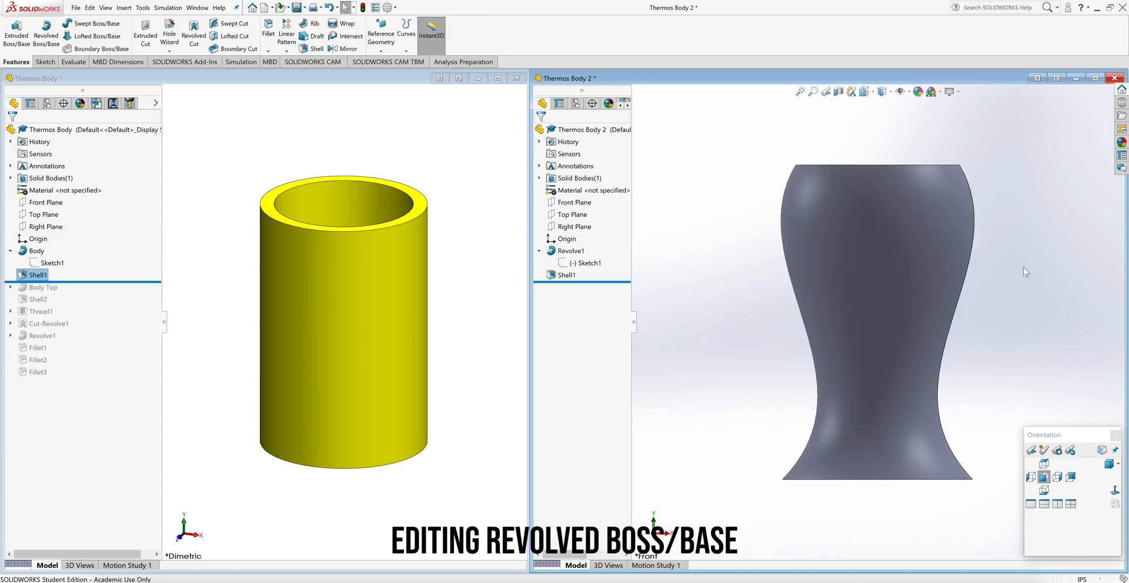
{"action": "middle_click_drag", "start_coordinate": [1026, 260], "coordinate": [1044, 284]}
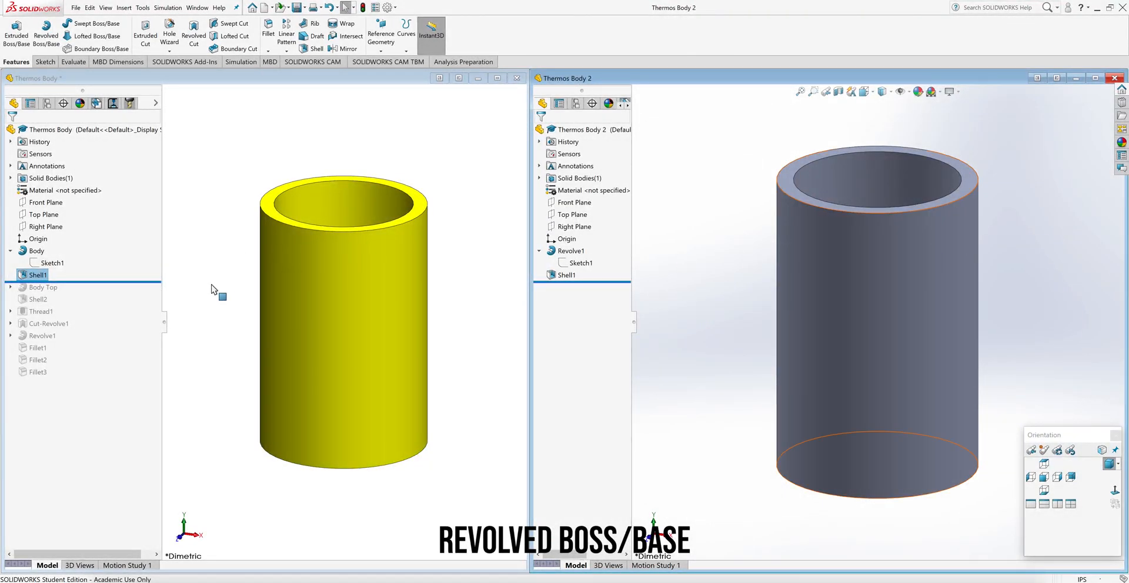
Roll the Thermos Body history forward to just after Body Top and expand that feature to show its sketch
{"action": "left_click_drag", "start_coordinate": [130, 281], "coordinate": [123, 305]}
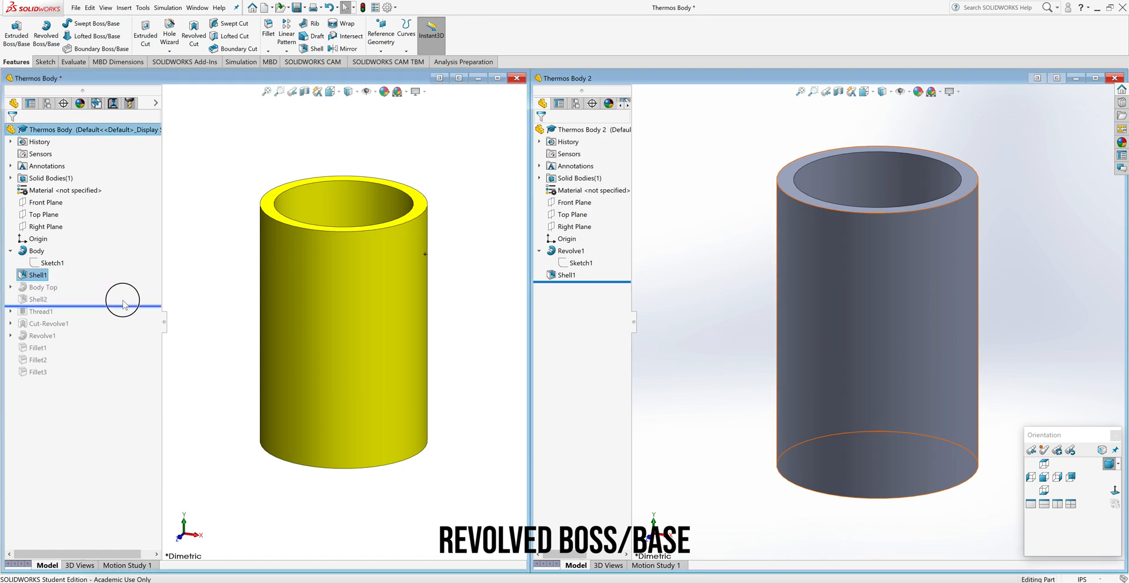
{"action": "left_click_drag", "start_coordinate": [123, 304], "coordinate": [126, 292]}
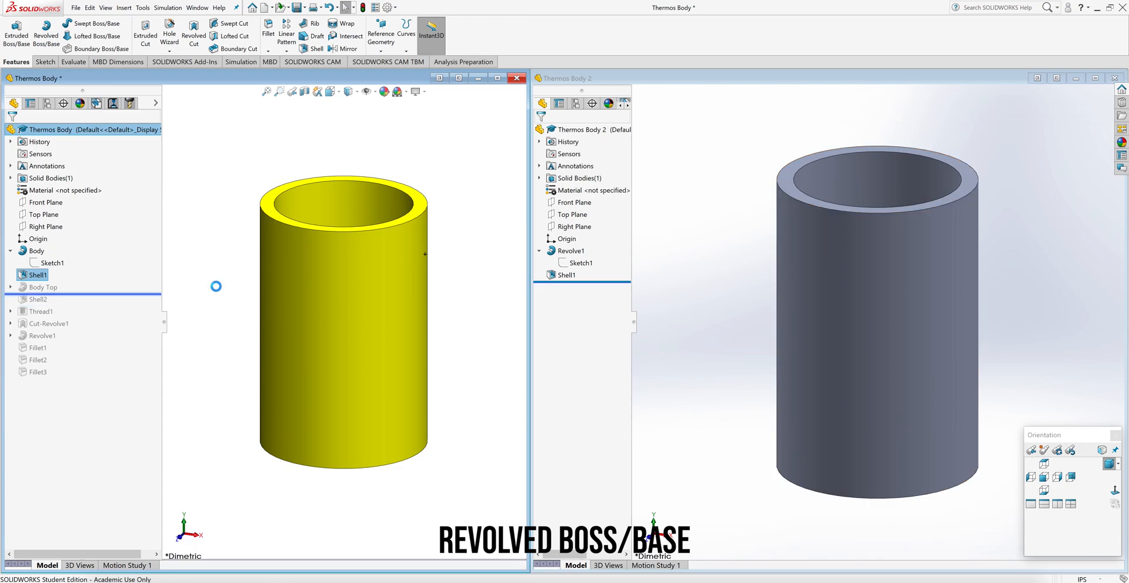
{"action": "left_click", "coordinate": [10, 287]}
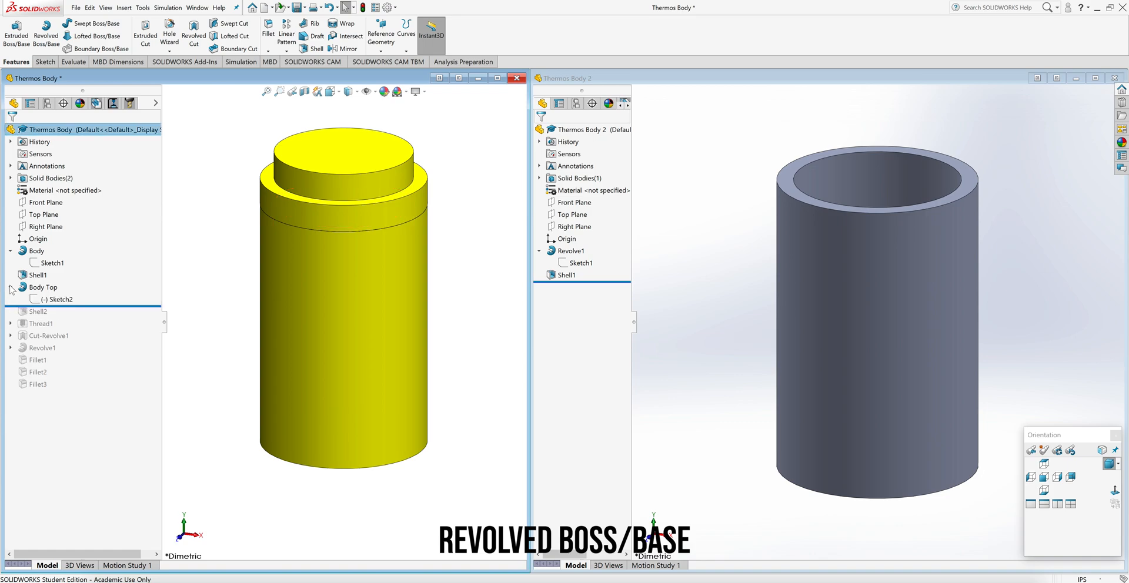
Open the sketch beneath Body Top in Thermos Body for editing in front view
{"action": "left_click", "coordinate": [57, 299]}
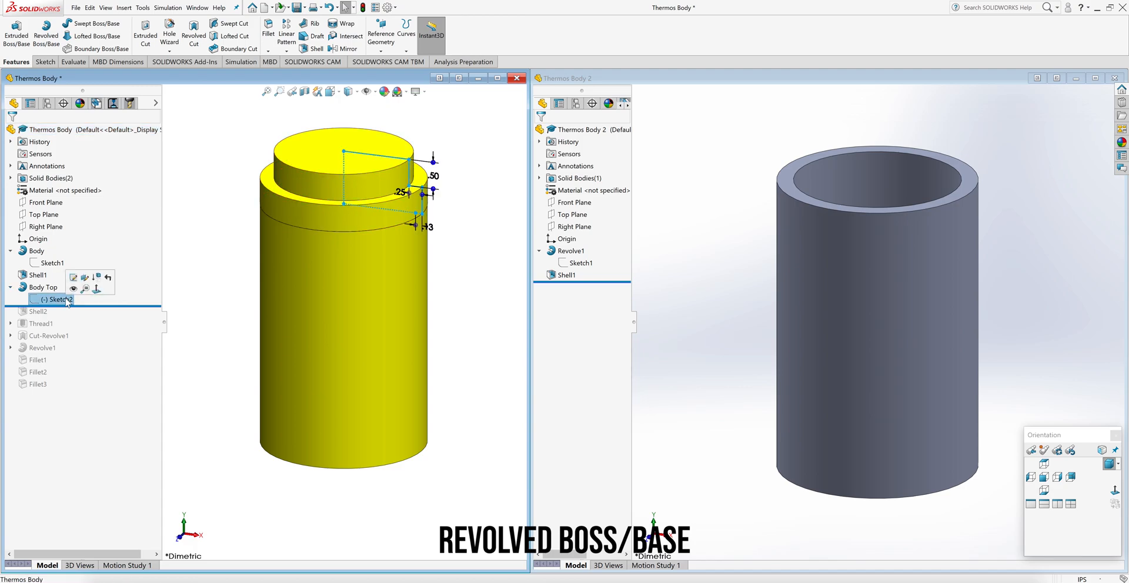
{"action": "left_click", "coordinate": [73, 278]}
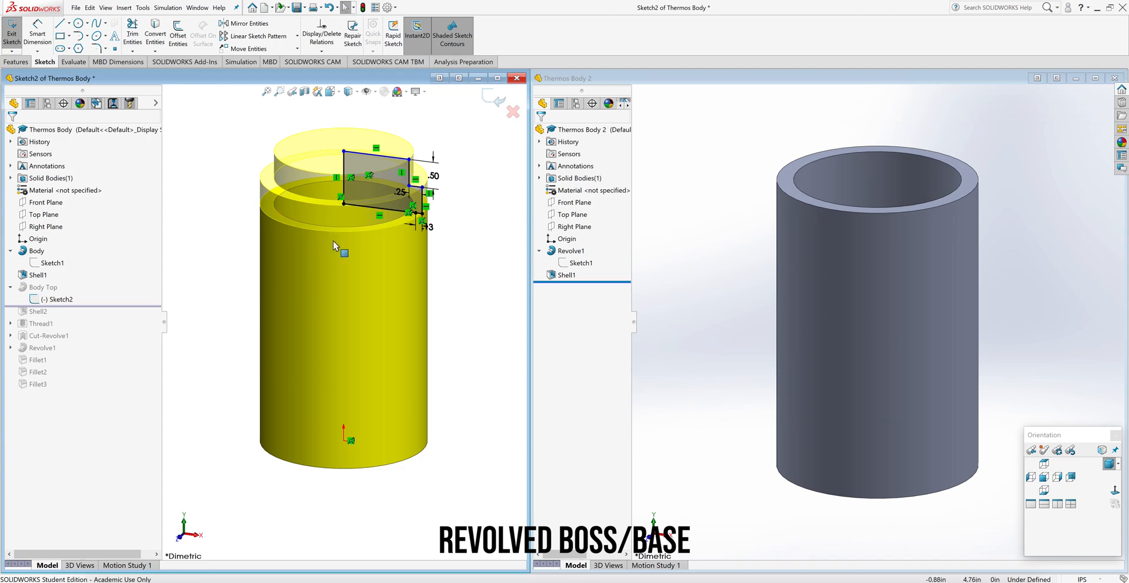
{"action": "left_click", "coordinate": [1045, 478]}
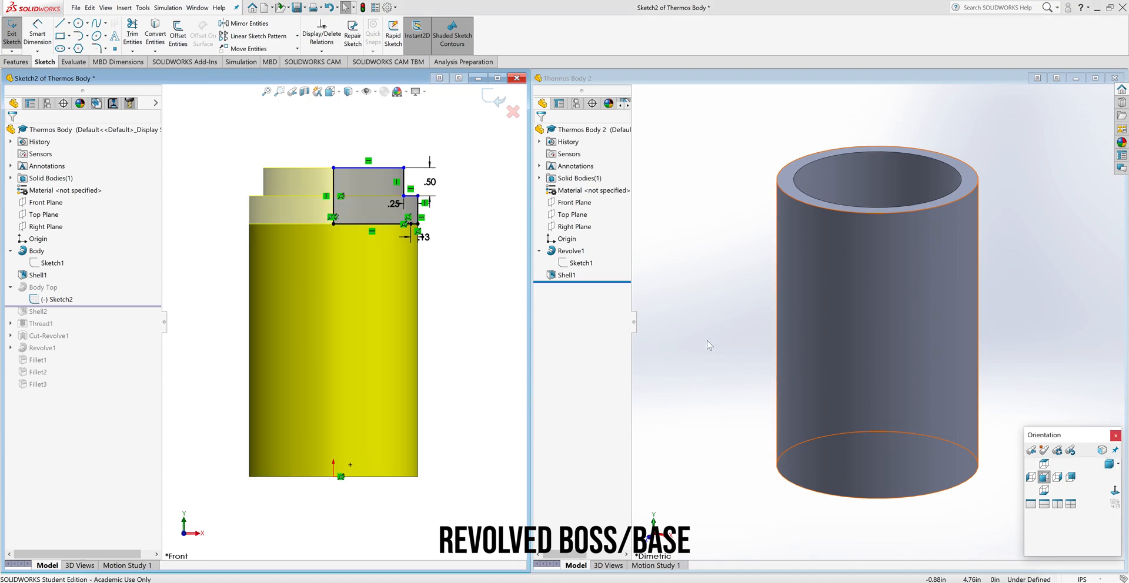
Examine the stepped profile and its dimensions in the Body Top sketch of Thermos Body
{"action": "scroll", "coordinate": [405, 195], "scroll_direction": "down", "scroll_amount": 5}
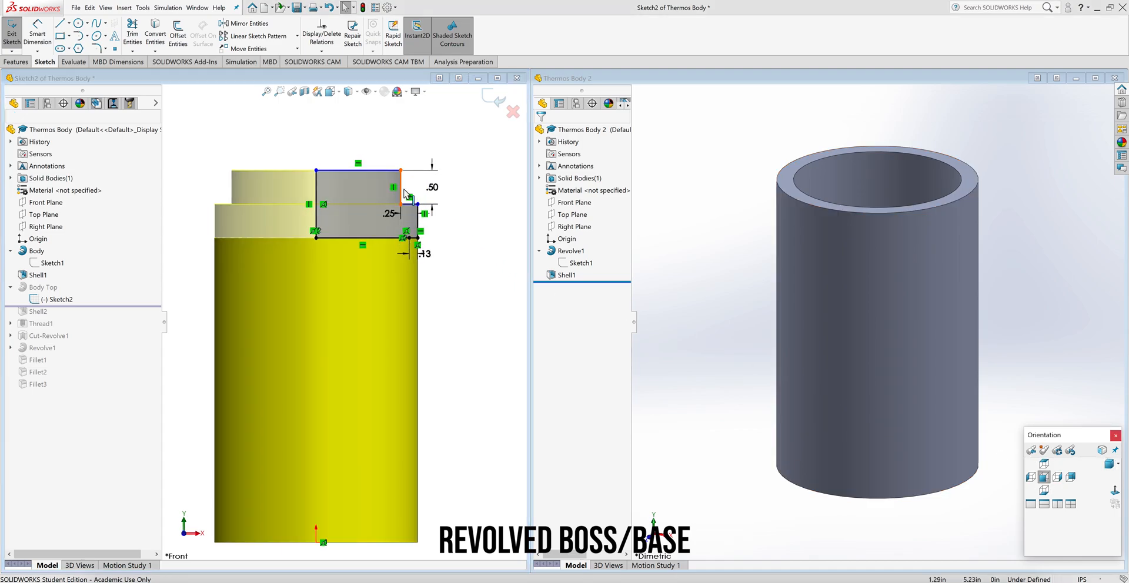
{"action": "scroll", "coordinate": [384, 238], "scroll_direction": "down", "scroll_amount": 2}
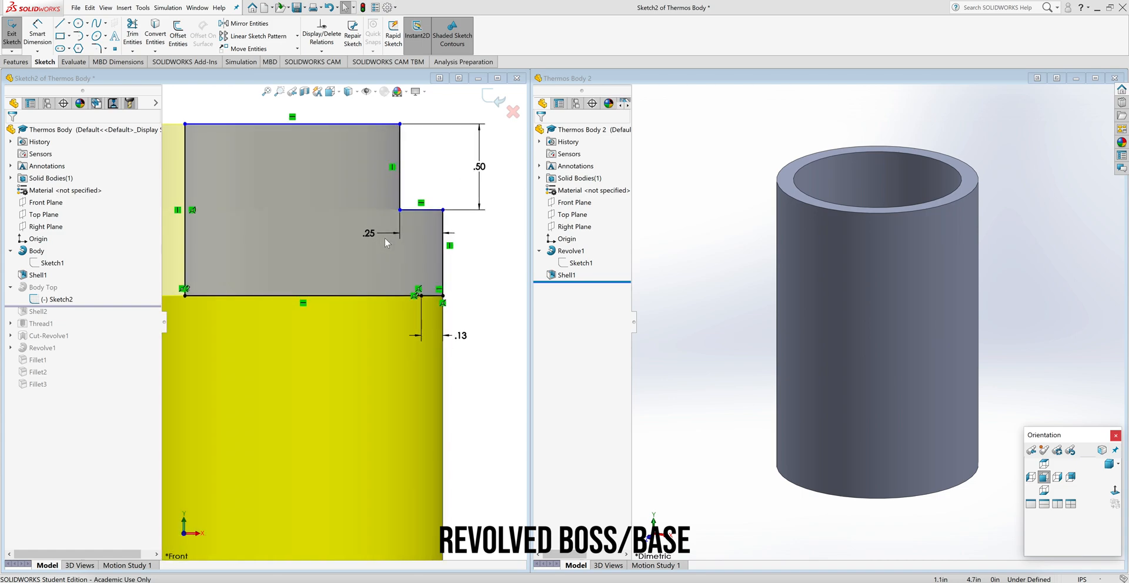
{"action": "scroll", "coordinate": [385, 237], "scroll_direction": "up", "scroll_amount": 1}
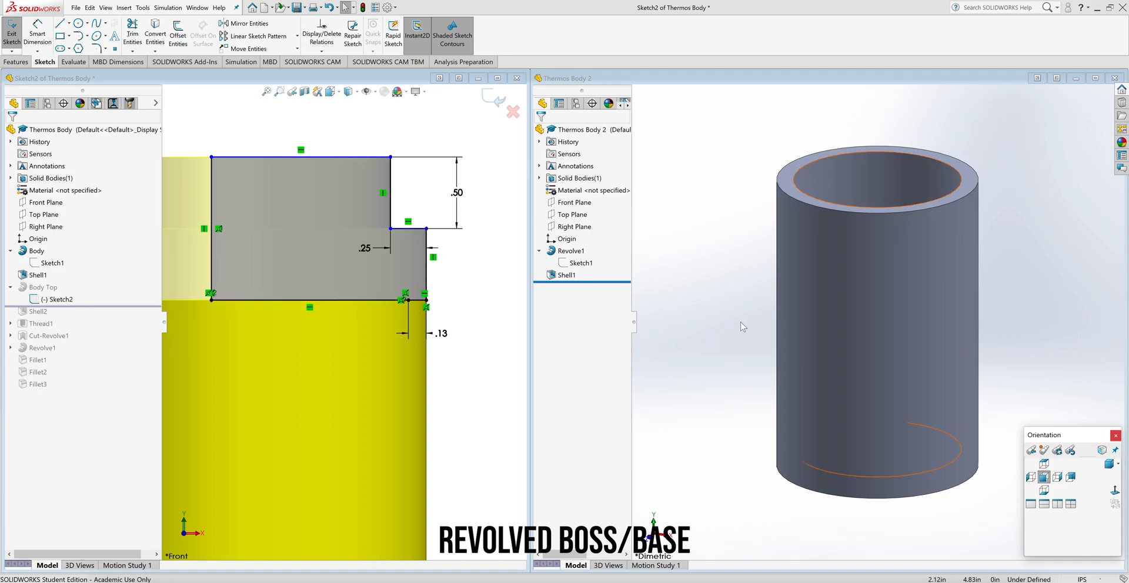
{"action": "left_click", "coordinate": [694, 297]}
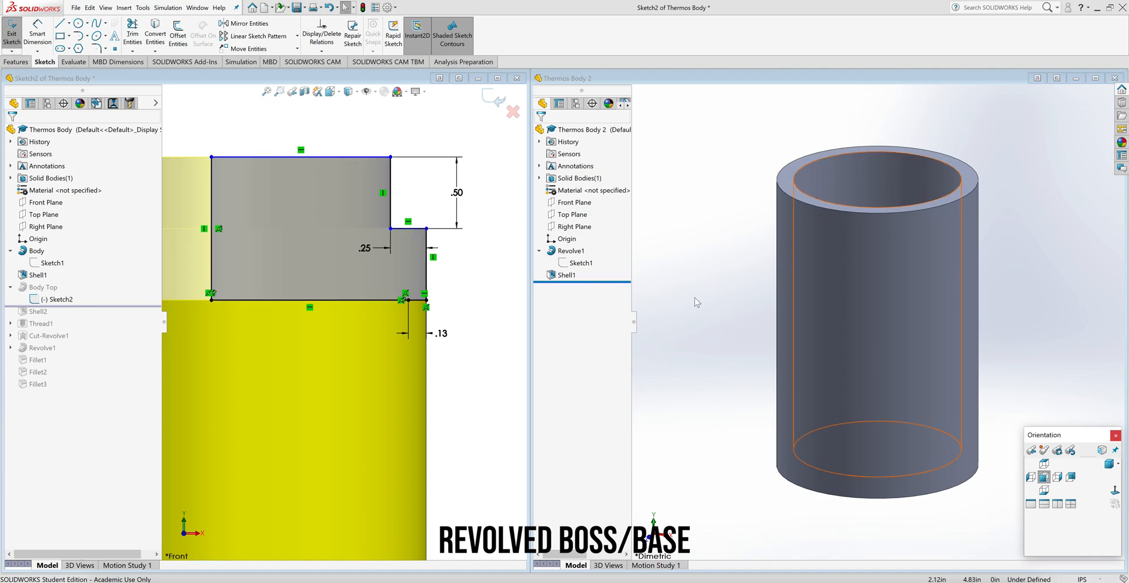
{"action": "left_click", "coordinate": [61, 300]}
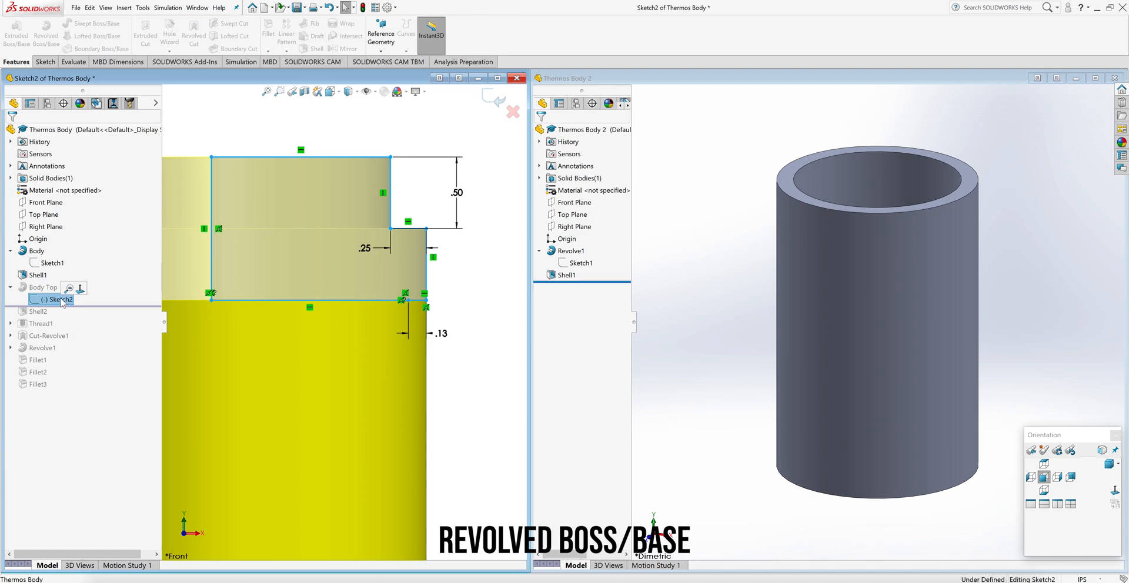
{"action": "left_click", "coordinate": [478, 311]}
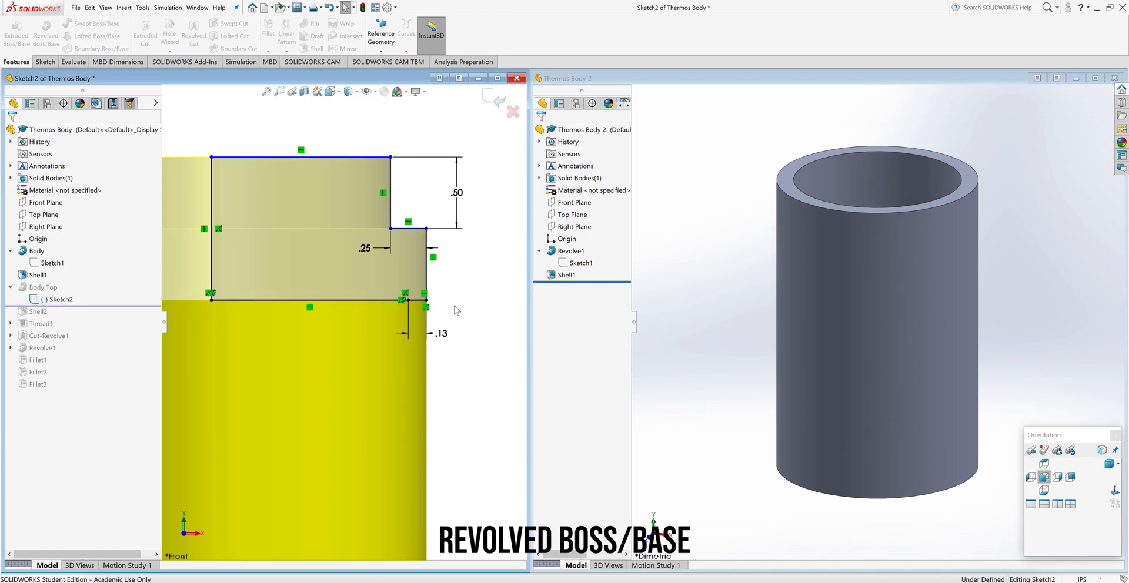
{"action": "left_click", "coordinate": [1044, 477]}
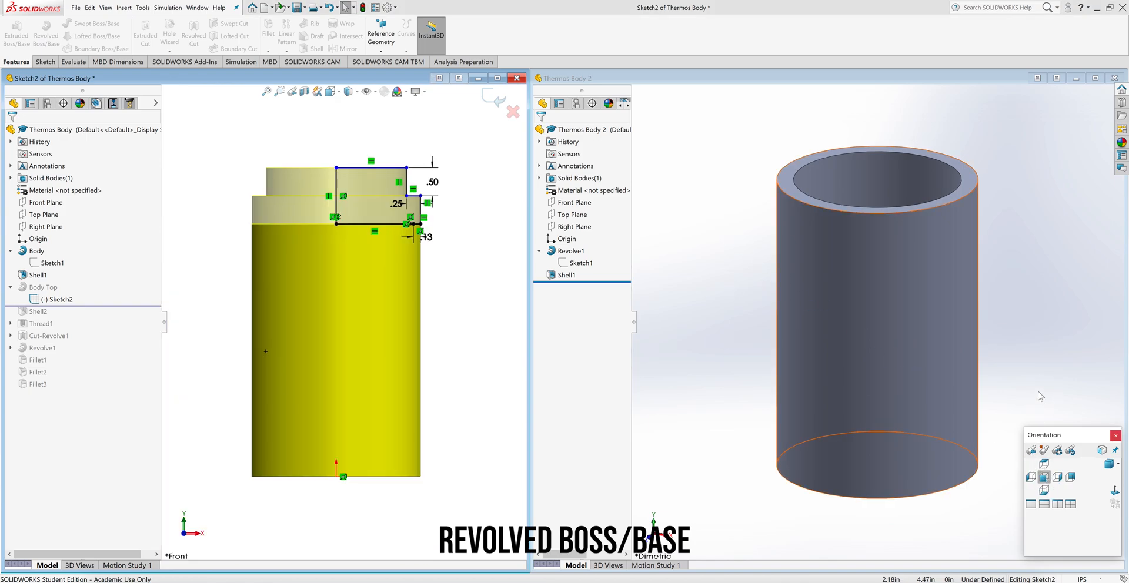
Start a new sketch on the Front Plane of Thermos Body 2 in front view
{"action": "left_click", "coordinate": [1044, 477]}
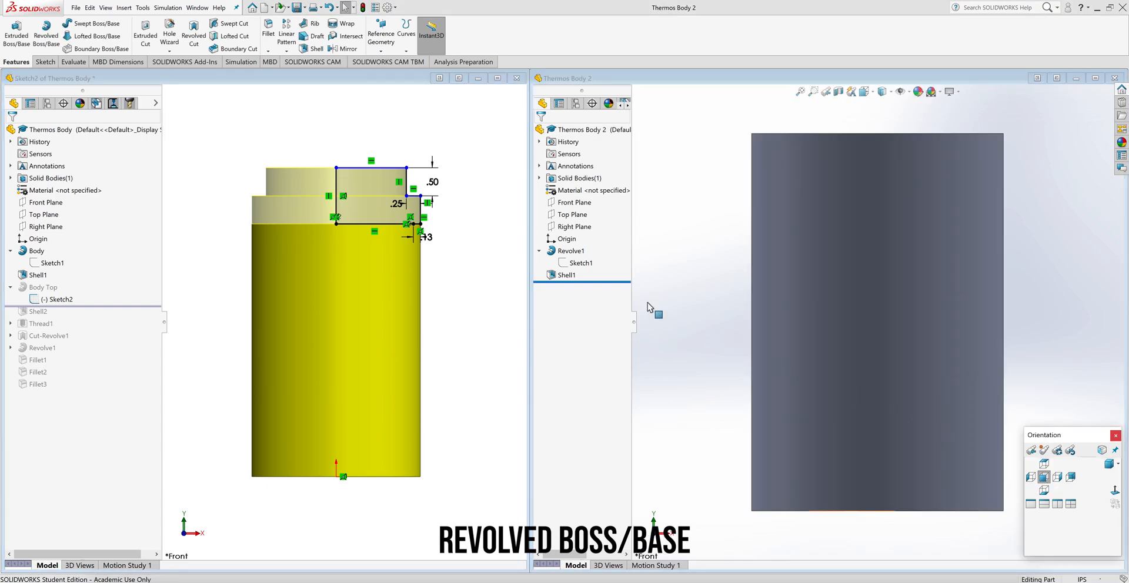
{"action": "left_click", "coordinate": [45, 62]}
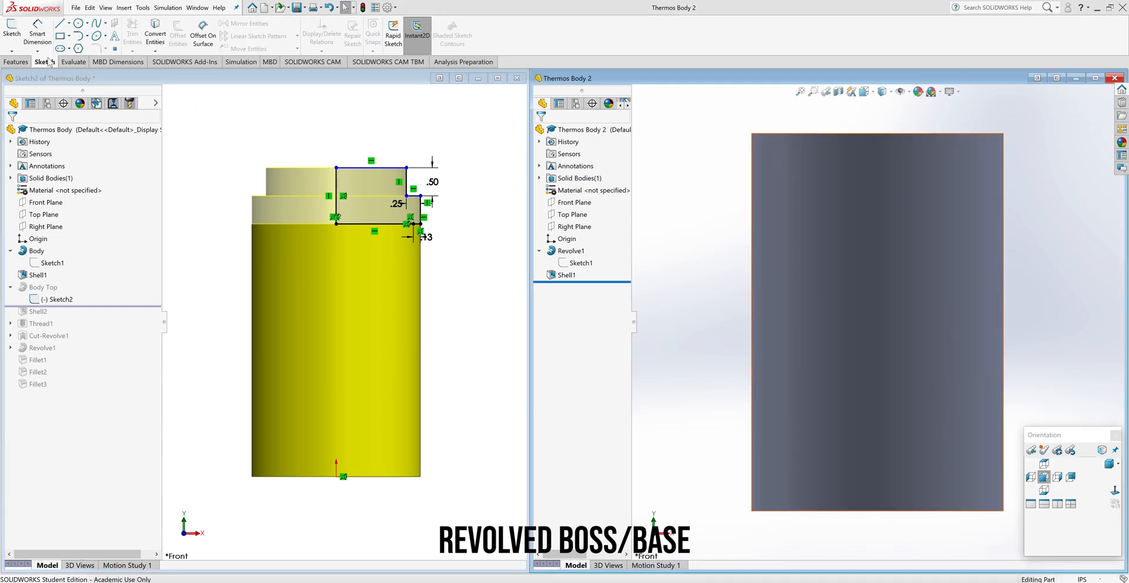
{"action": "left_click", "coordinate": [12, 34]}
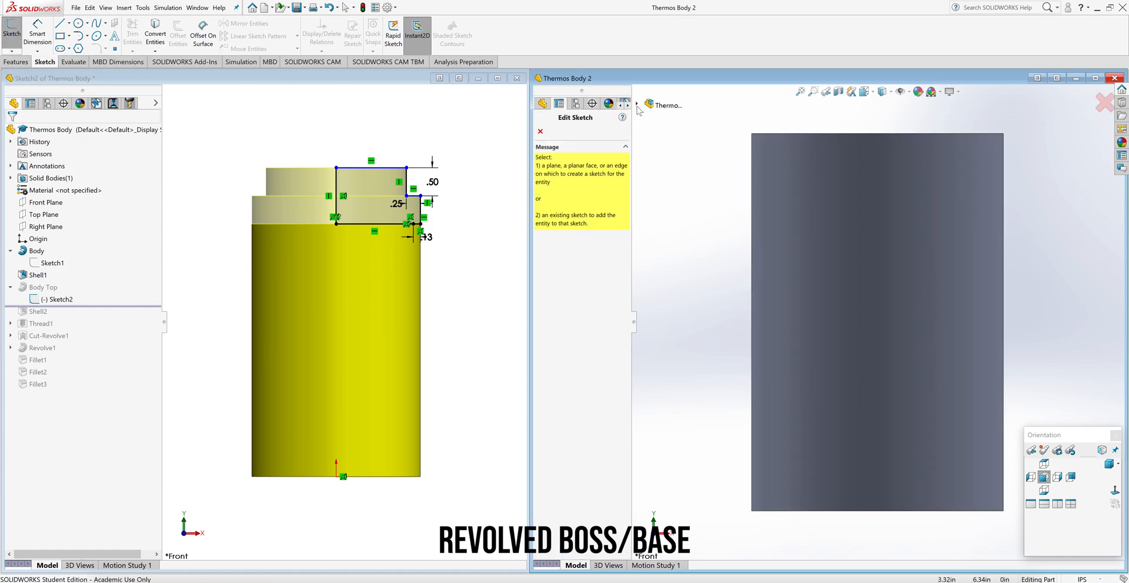
{"action": "left_click", "coordinate": [637, 105]}
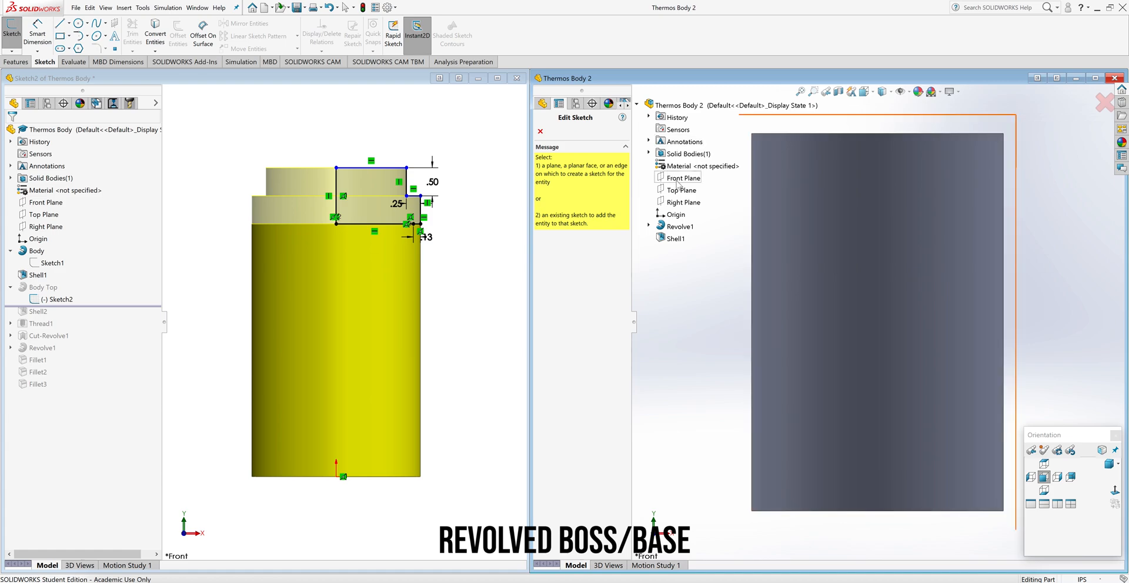
{"action": "left_click", "coordinate": [677, 181]}
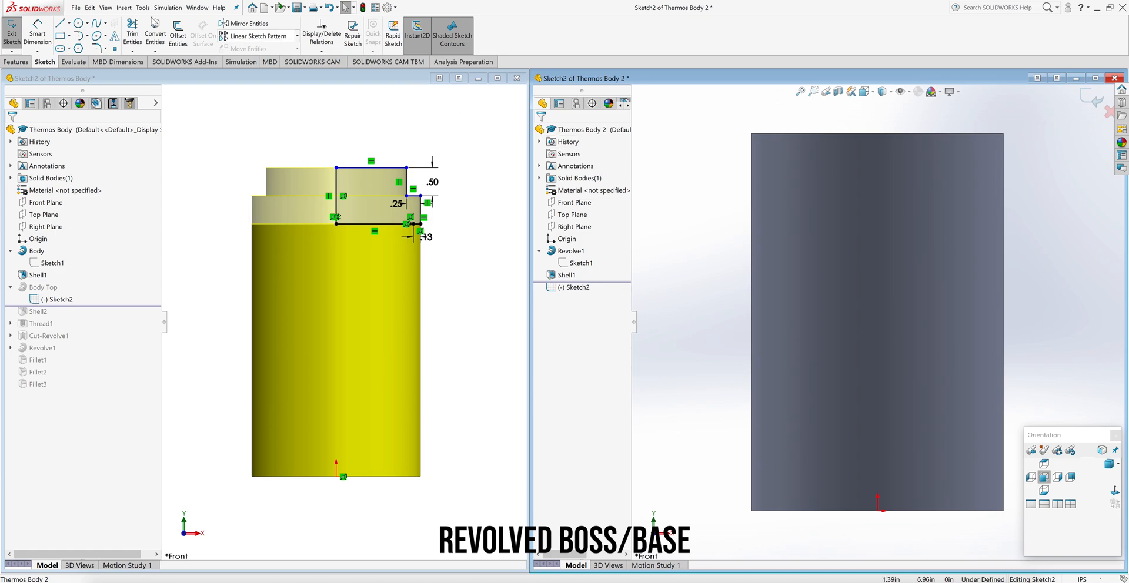
Sketch a closed stepped line profile from the cylinder's top outer corner to the axis, its upper step about 1.04 in wide and 0.58 in high
{"action": "left_click", "coordinate": [59, 25]}
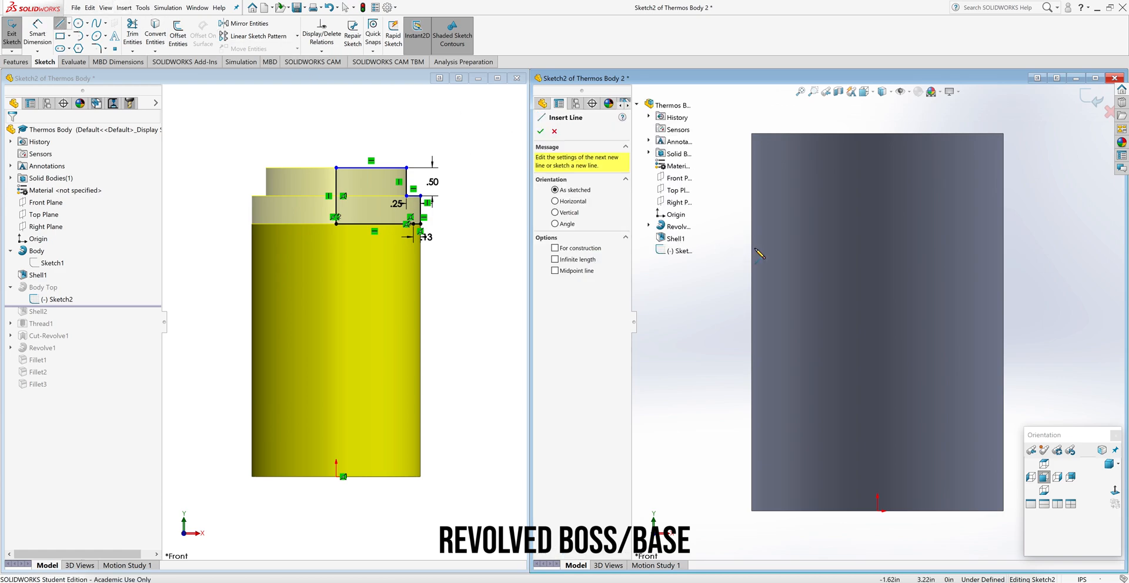
{"action": "scroll", "coordinate": [871, 300], "scroll_direction": "up", "scroll_amount": 3}
{"action": "scroll", "coordinate": [891, 265], "scroll_direction": "down", "scroll_amount": 3}
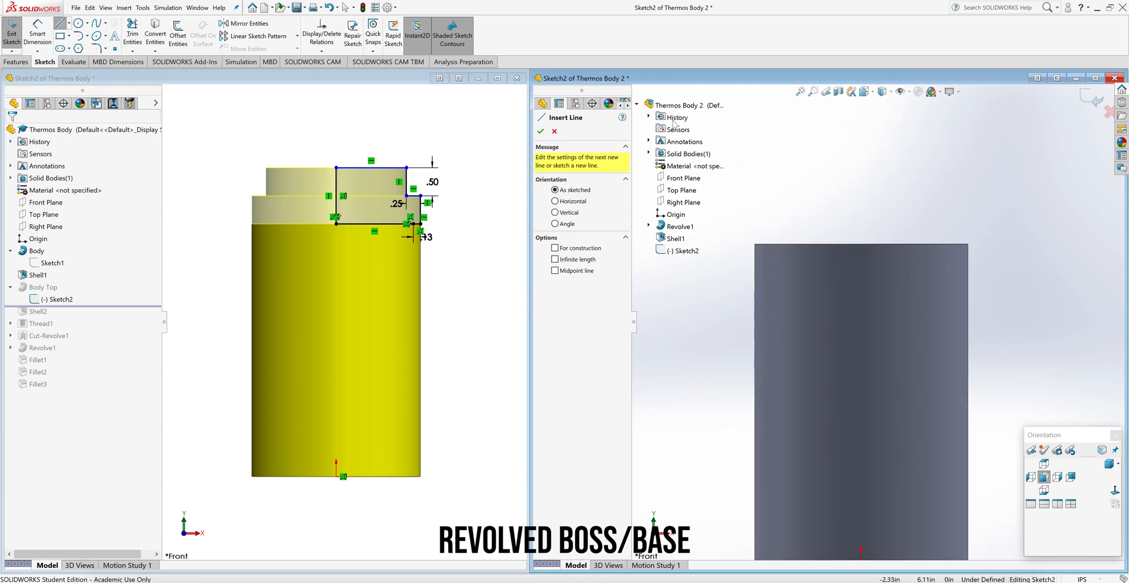
{"action": "left_click", "coordinate": [637, 104]}
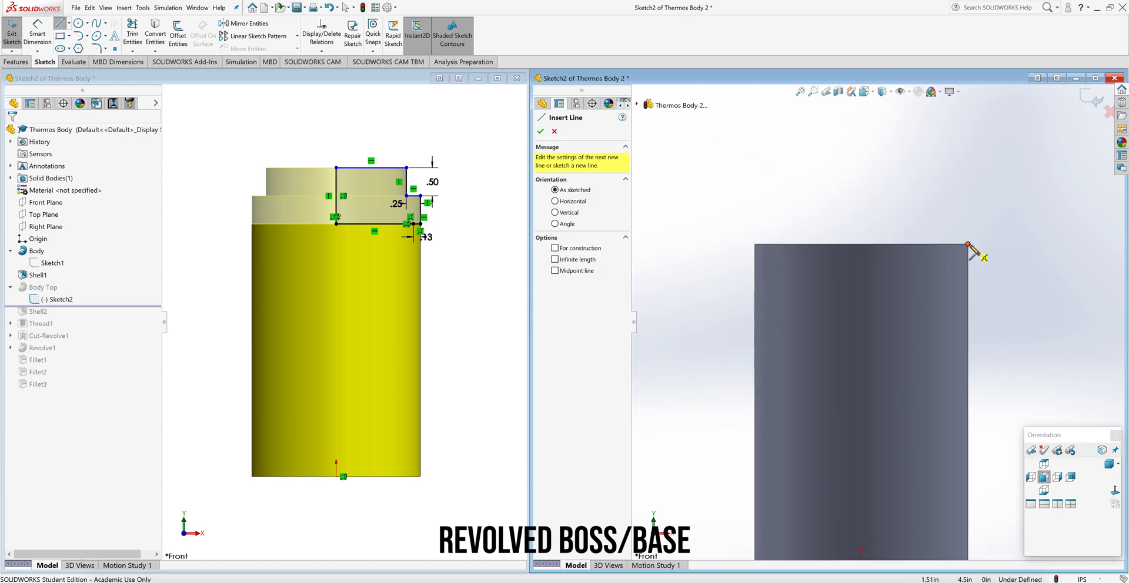
{"action": "left_click_drag", "start_coordinate": [969, 244], "coordinate": [968, 209]}
{"action": "left_click", "coordinate": [935, 209]}
{"action": "left_click", "coordinate": [935, 168]}
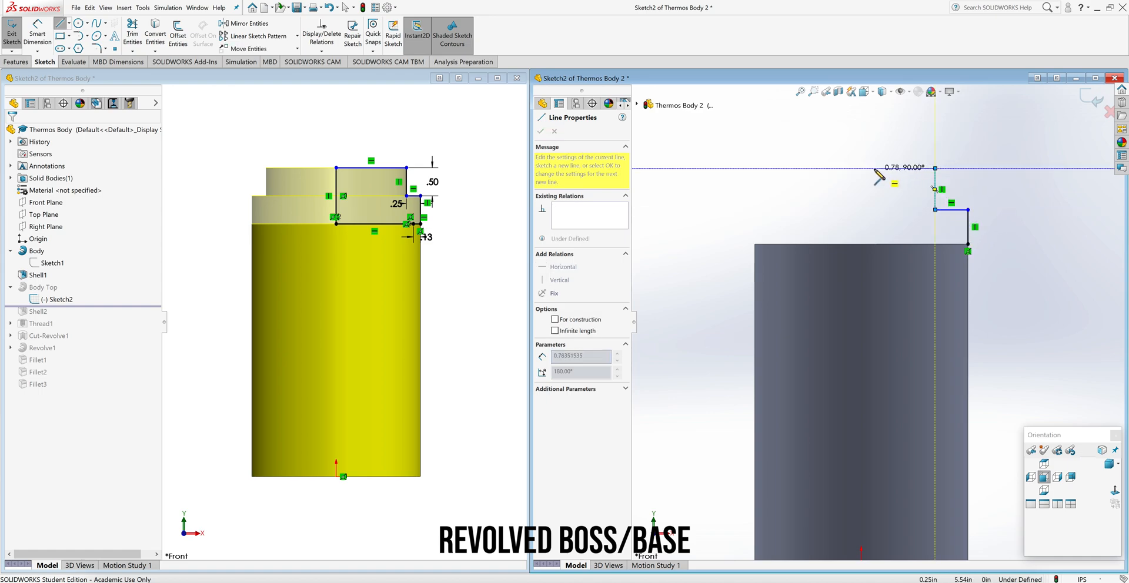
{"action": "left_click", "coordinate": [862, 169]}
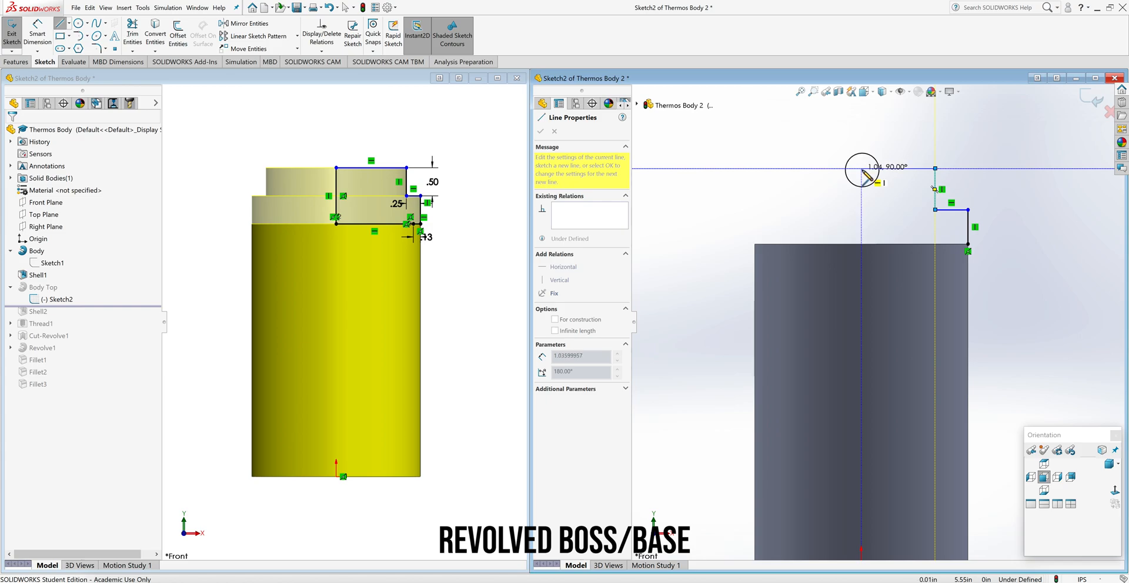
{"action": "left_click", "coordinate": [862, 243]}
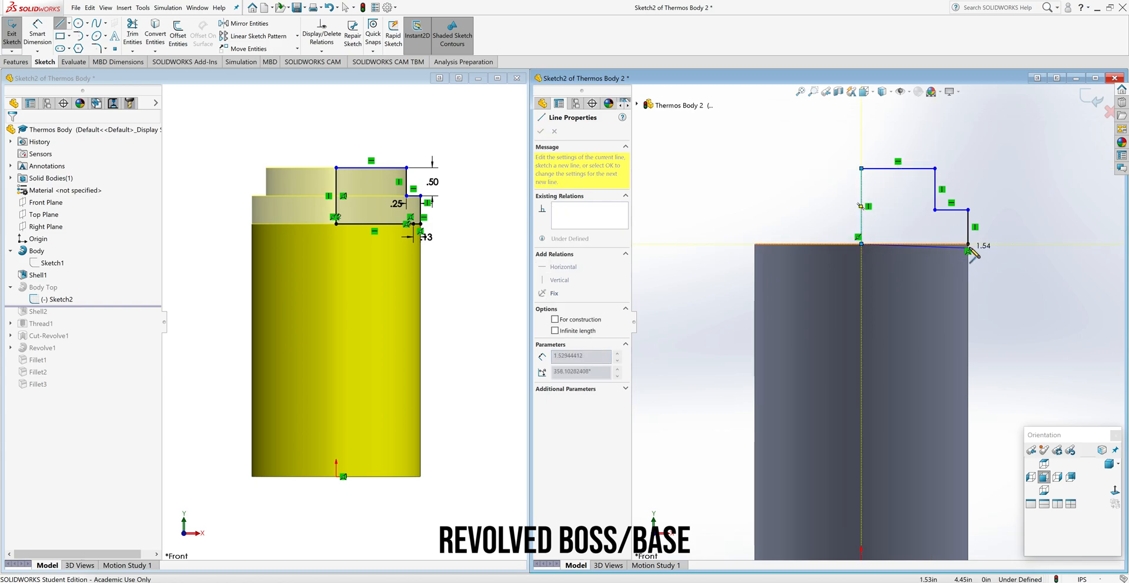
{"action": "left_click", "coordinate": [968, 244]}
{"action": "right_click", "coordinate": [968, 244]}
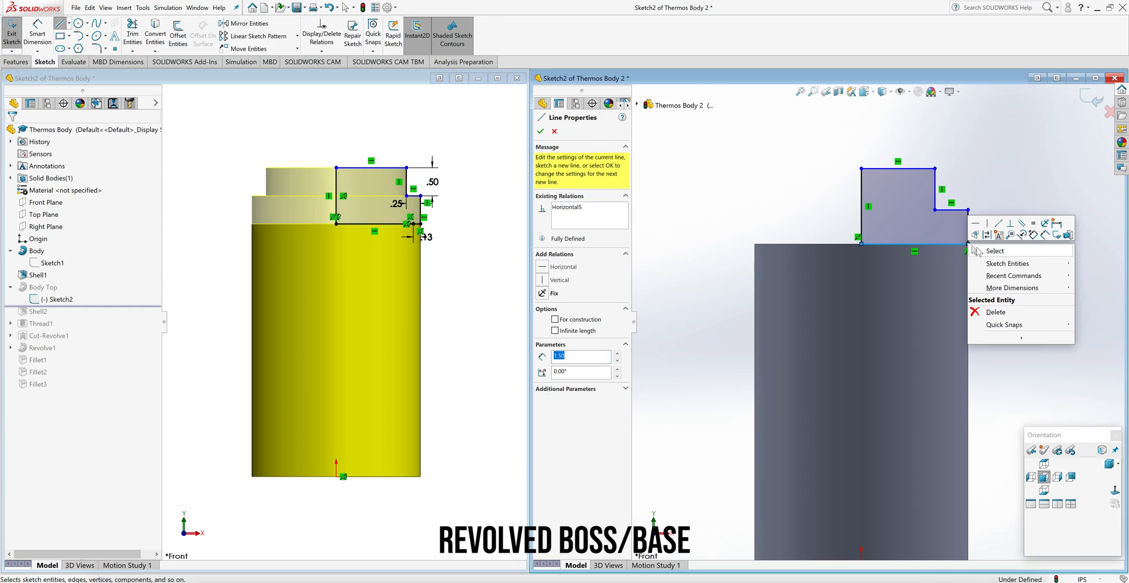
{"action": "left_click", "coordinate": [974, 249]}
Dimension the upper step's vertical edge in the Thermos Body 2 profile sketch and set its height to 0.5 in
{"action": "scroll", "coordinate": [963, 238], "scroll_direction": "down", "scroll_amount": 3}
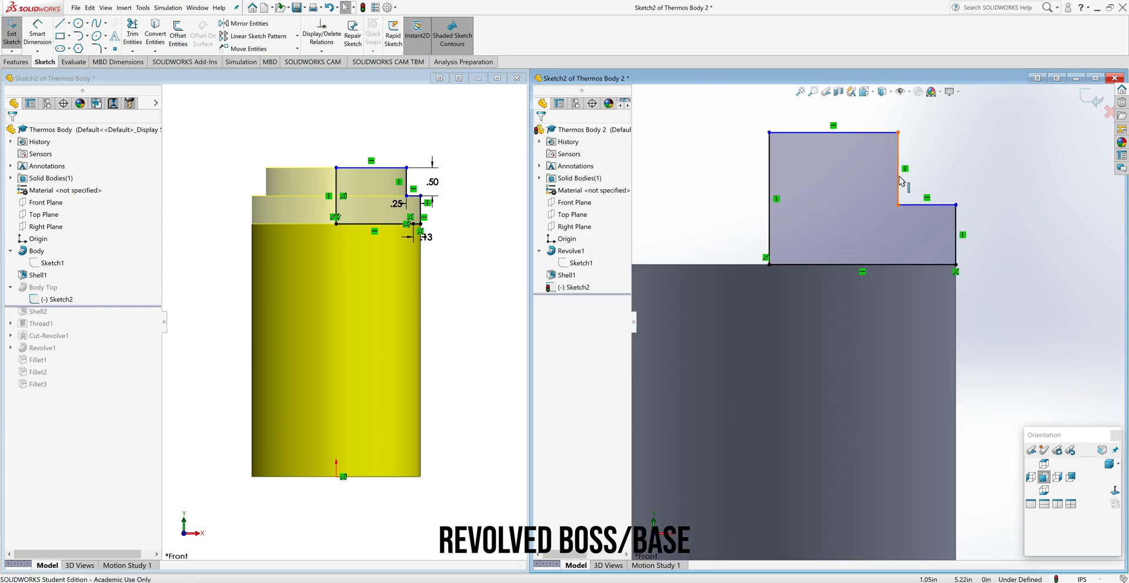
{"action": "scroll", "coordinate": [906, 180], "scroll_direction": "up", "scroll_amount": 2}
{"action": "scroll", "coordinate": [900, 178], "scroll_direction": "down", "scroll_amount": 1}
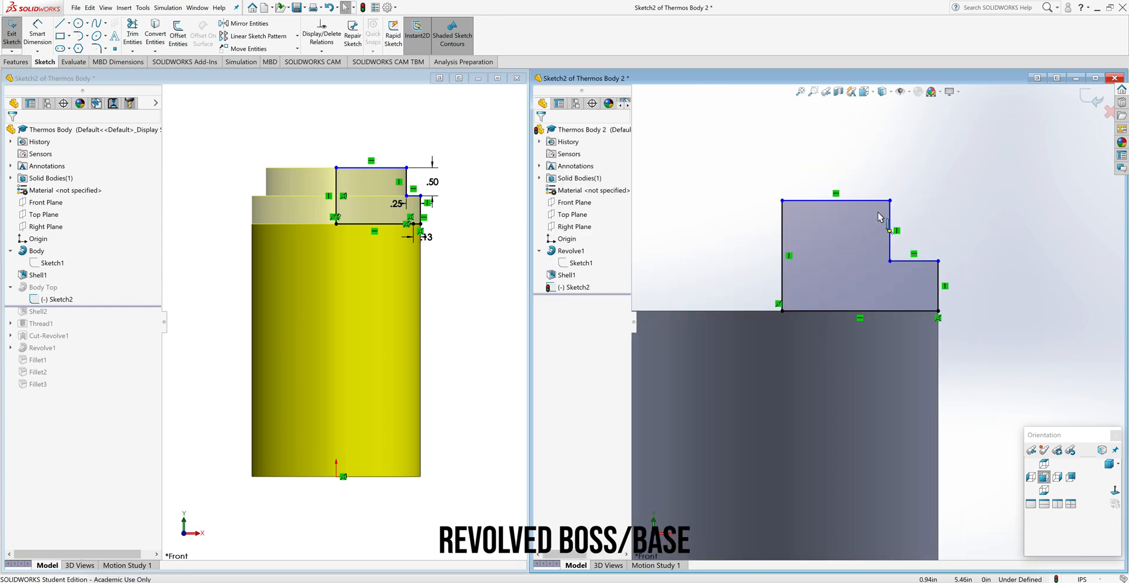
{"action": "left_click", "coordinate": [35, 36]}
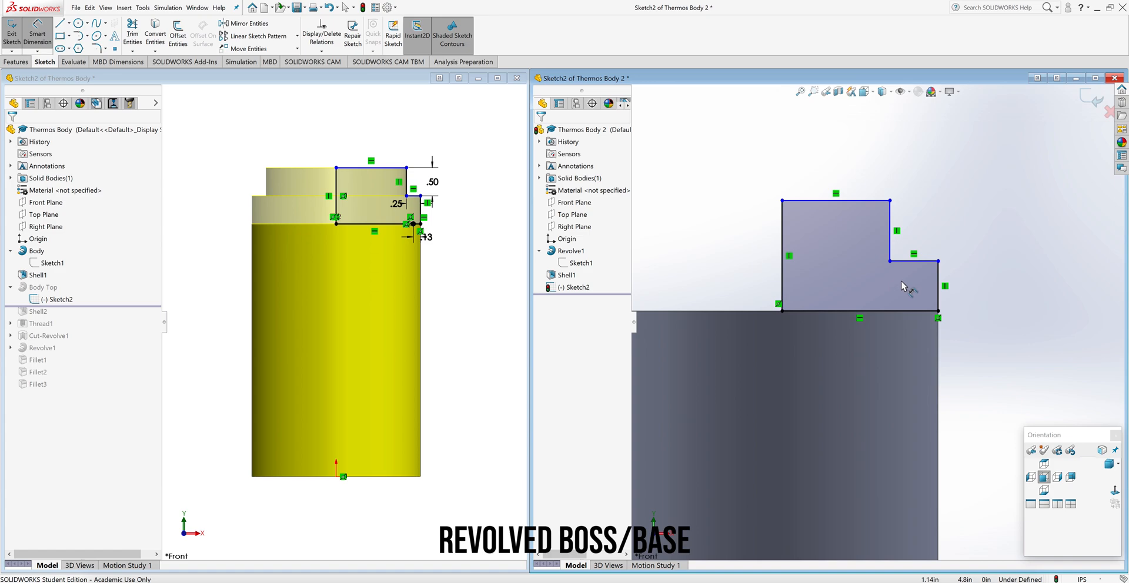
{"action": "scroll", "coordinate": [420, 221], "scroll_direction": "down", "scroll_amount": 2}
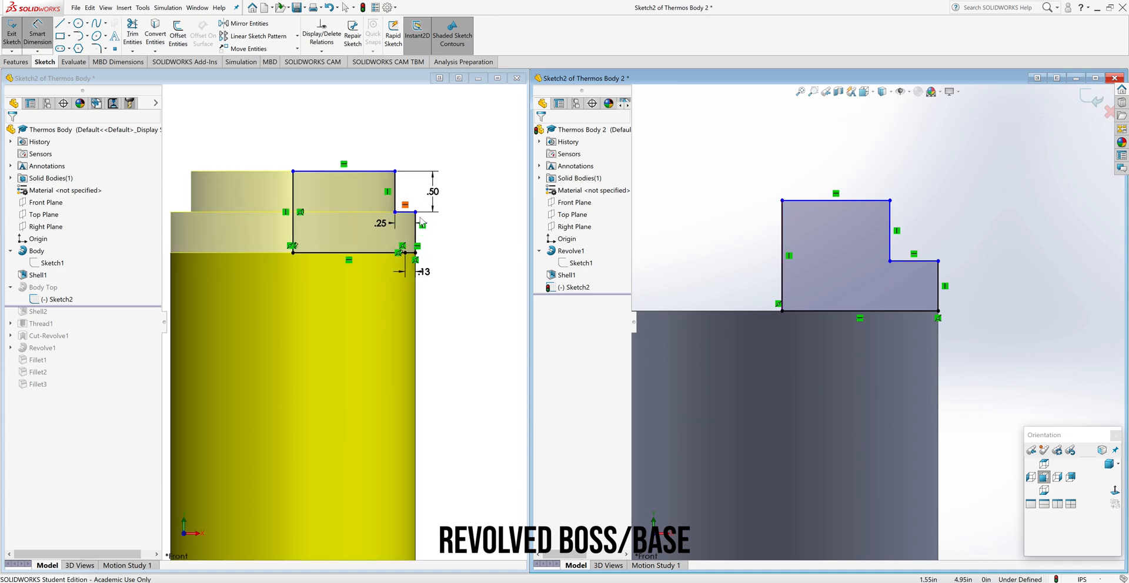
{"action": "scroll", "coordinate": [357, 318], "scroll_direction": "down", "scroll_amount": 2}
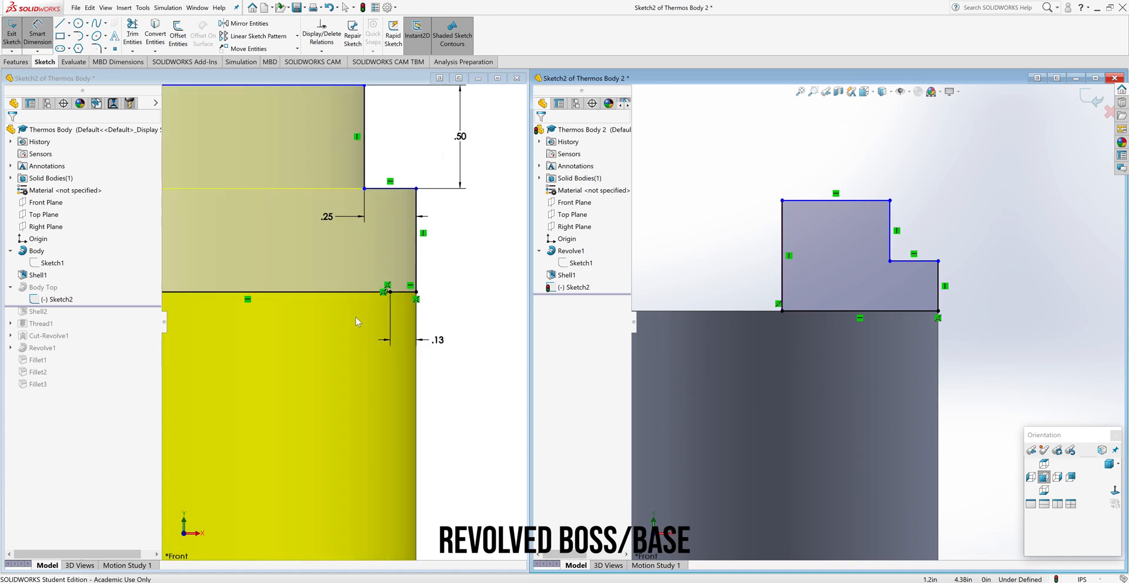
{"action": "scroll", "coordinate": [356, 319], "scroll_direction": "up", "scroll_amount": 3}
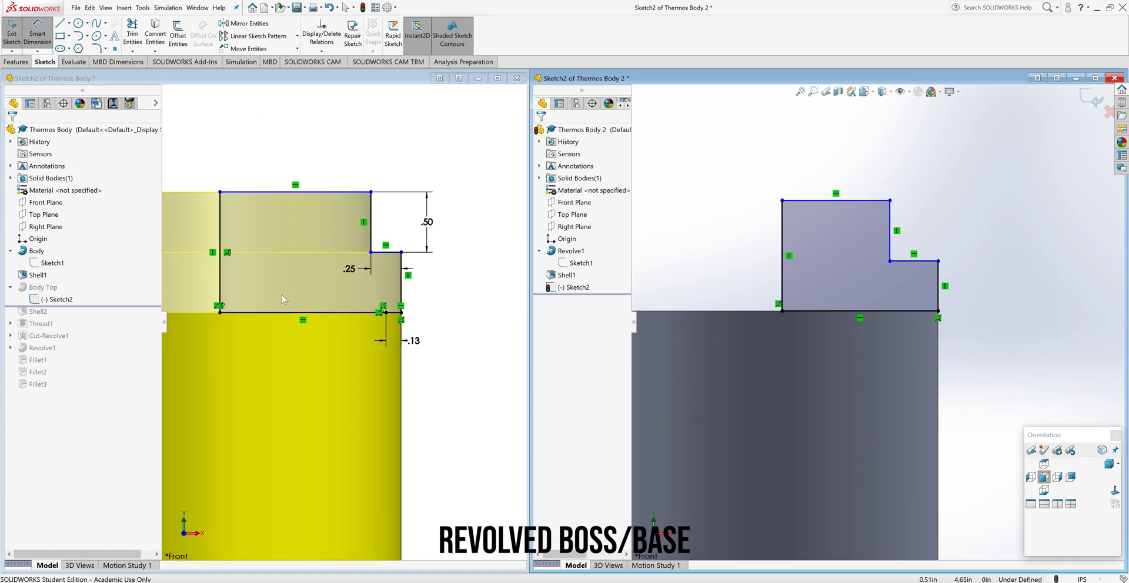
{"action": "left_click", "coordinate": [890, 230]}
{"action": "left_click", "coordinate": [966, 232]}
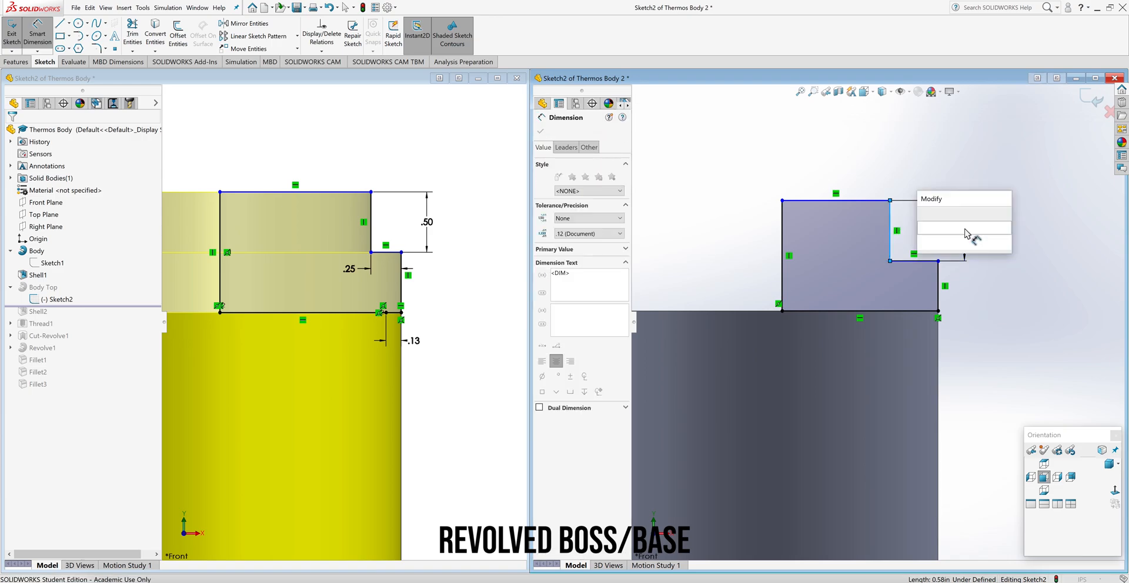
{"action": "type", "text": ".5"}
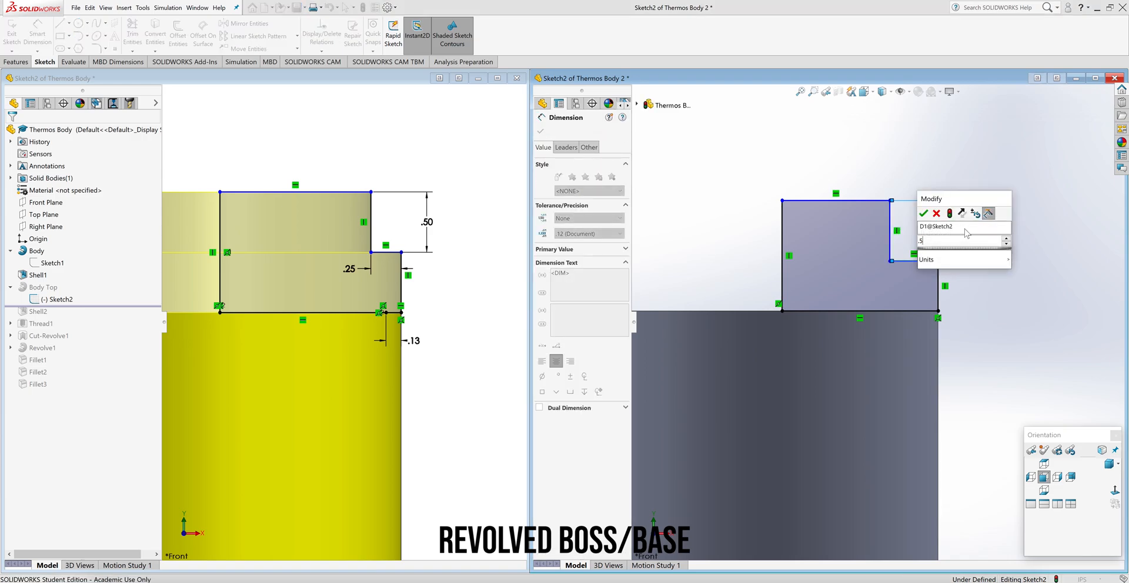
{"action": "key", "text": "Return"}
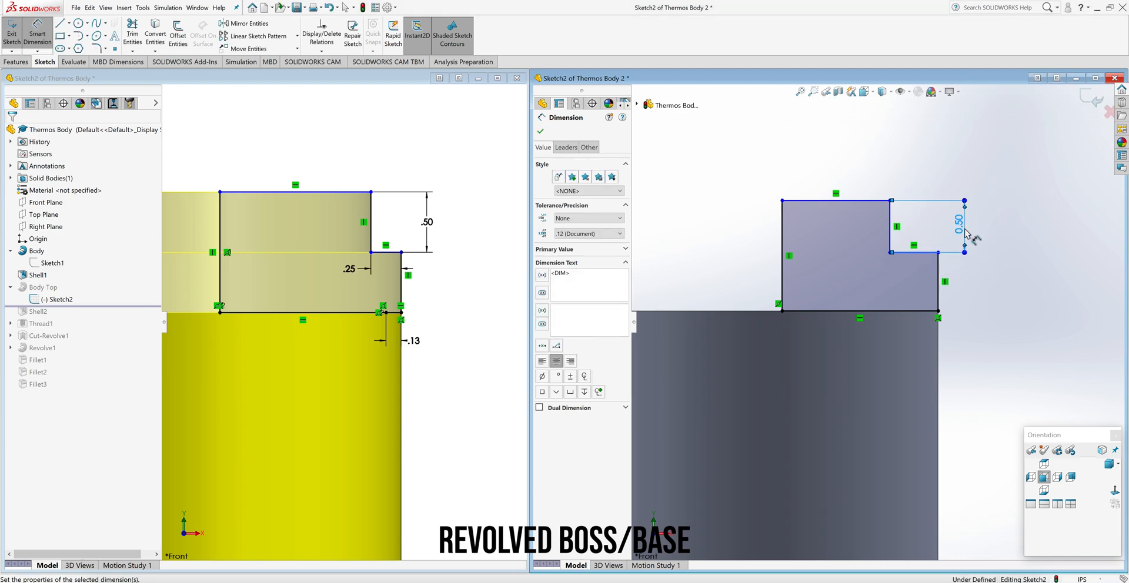
Dimension the horizontal ledge of the stepped profile and set its width to 0.25 in
{"action": "left_click", "coordinate": [928, 253]}
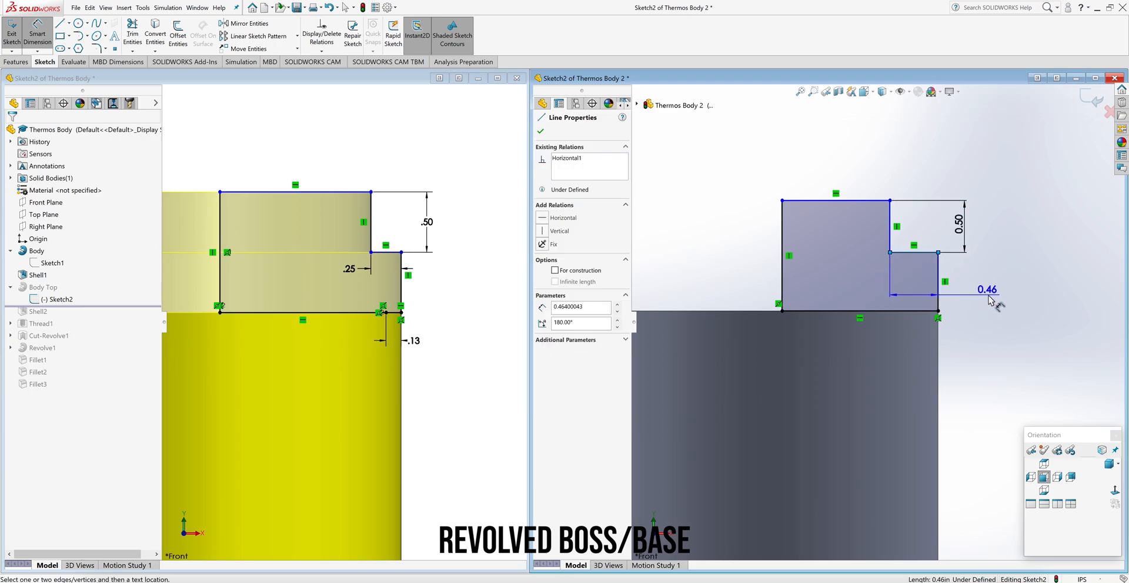
{"action": "left_click", "coordinate": [869, 287]}
{"action": "type", "text": "25"}
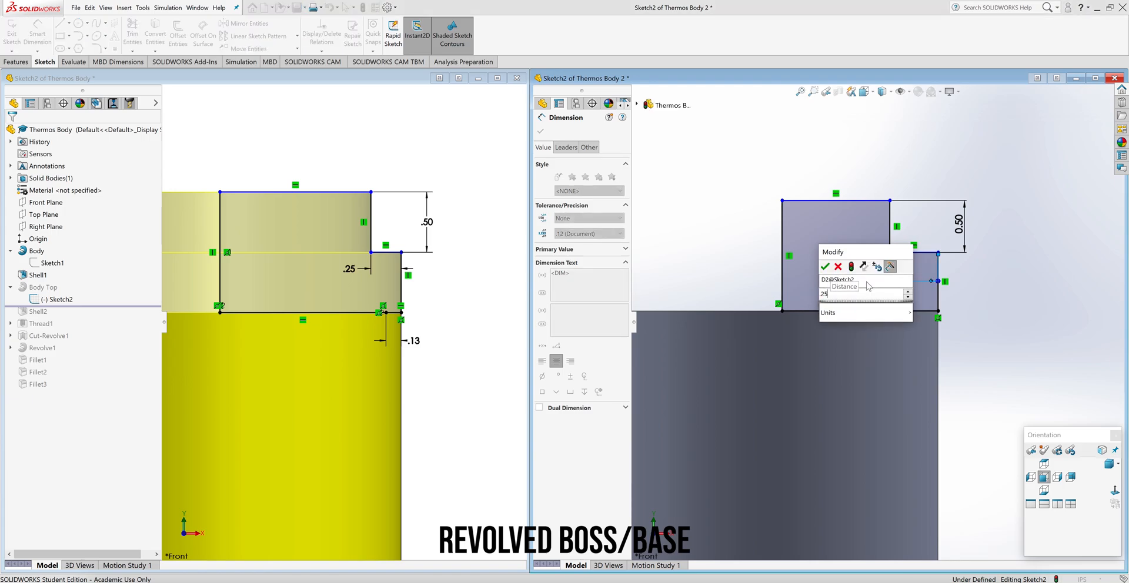
{"action": "key", "text": "Return"}
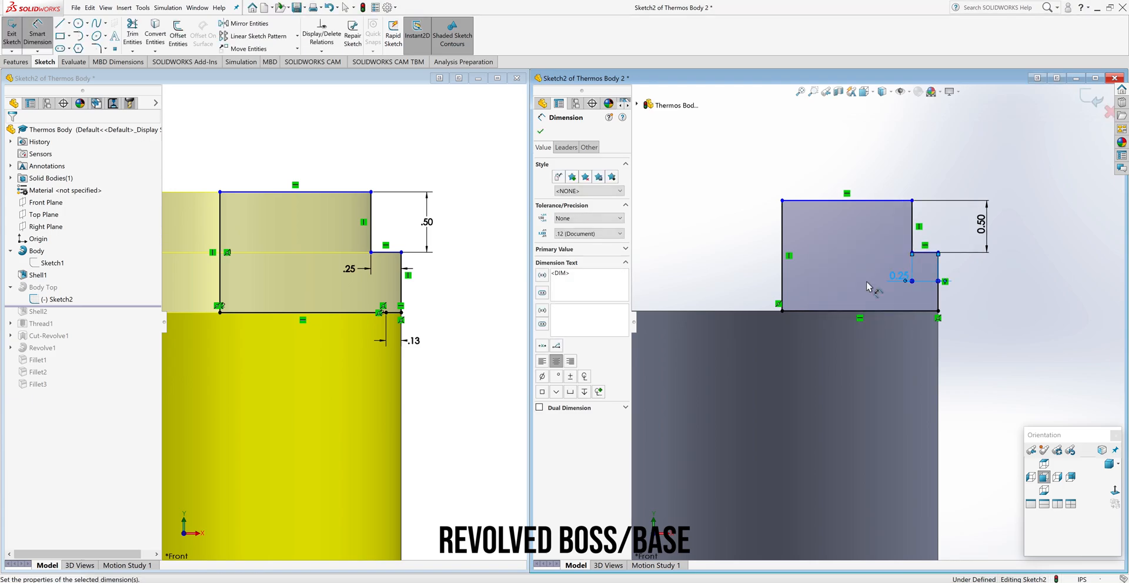
{"action": "left_click", "coordinate": [540, 132]}
Delete the .13 dimension from the Body Top sketch in Thermos Body and exit the sketch
{"action": "double_click", "coordinate": [412, 341]}
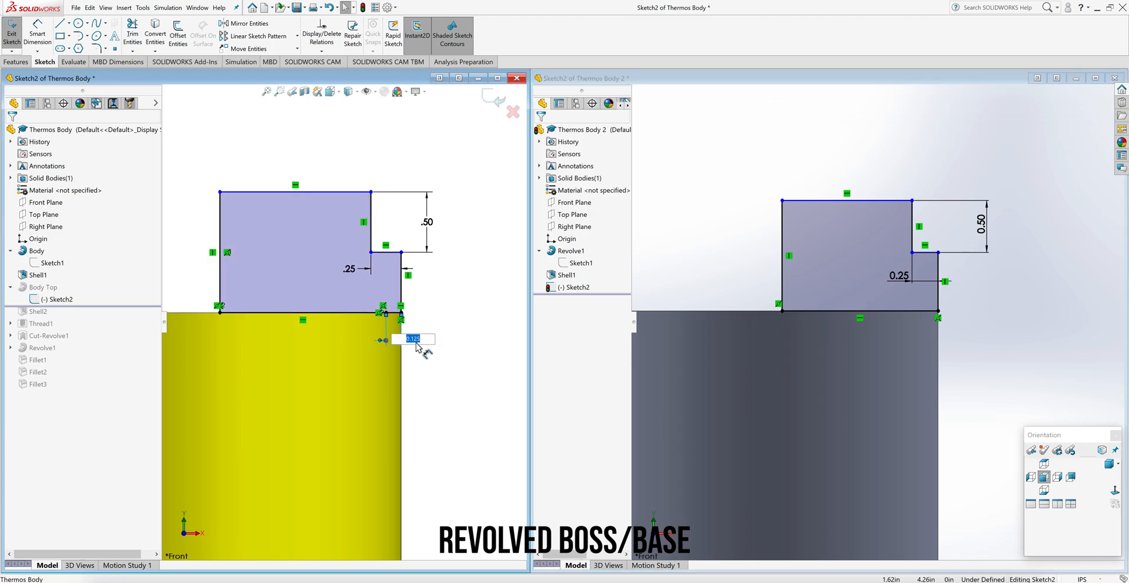
{"action": "left_click", "coordinate": [417, 347]}
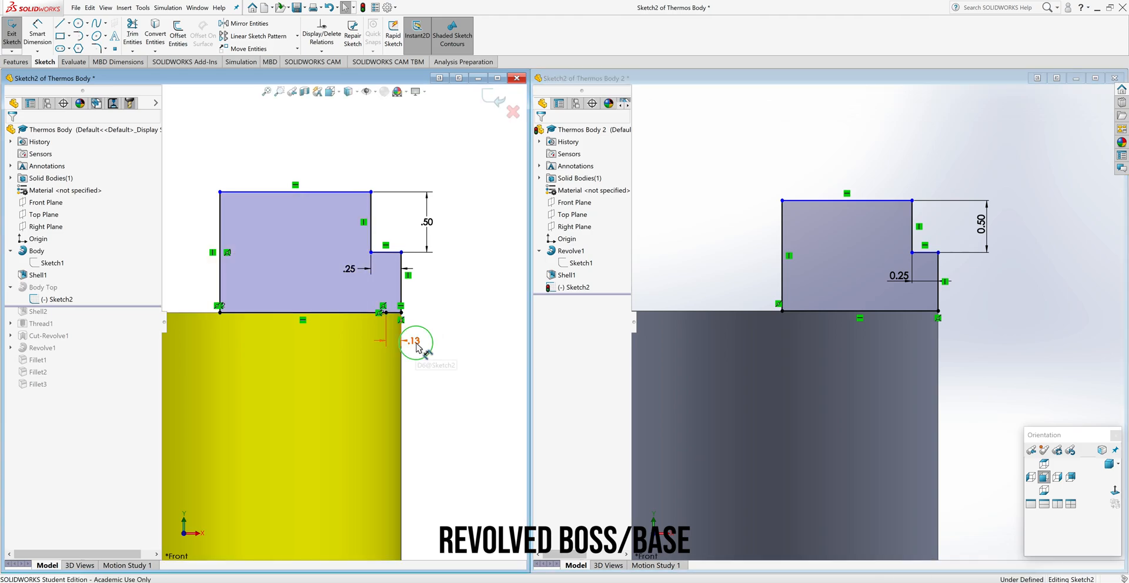
{"action": "right_click", "coordinate": [417, 347]}
{"action": "left_click", "coordinate": [462, 472]}
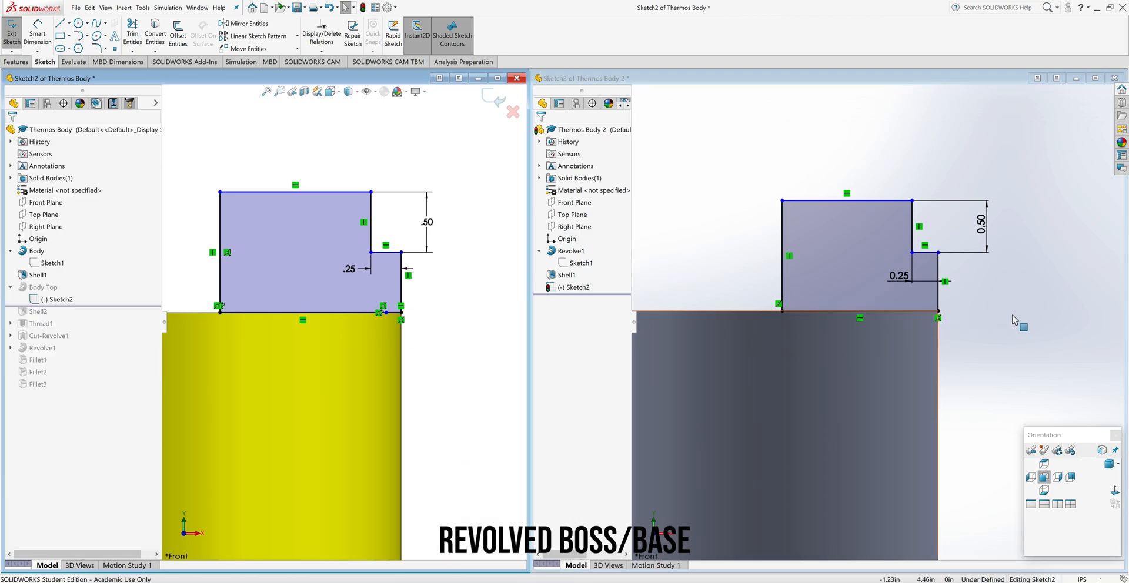
{"action": "left_click", "coordinate": [493, 97]}
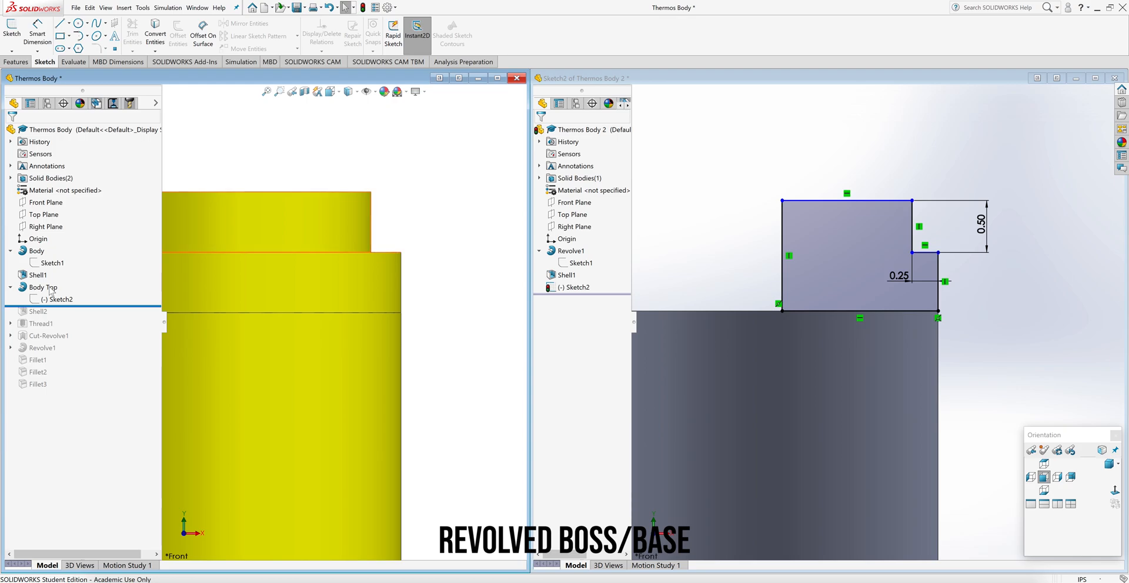
Review the revolve settings of the Body Top feature in Thermos Body, including its axis, angle and merge option
{"action": "right_click", "coordinate": [51, 288]}
{"action": "left_click", "coordinate": [57, 266]}
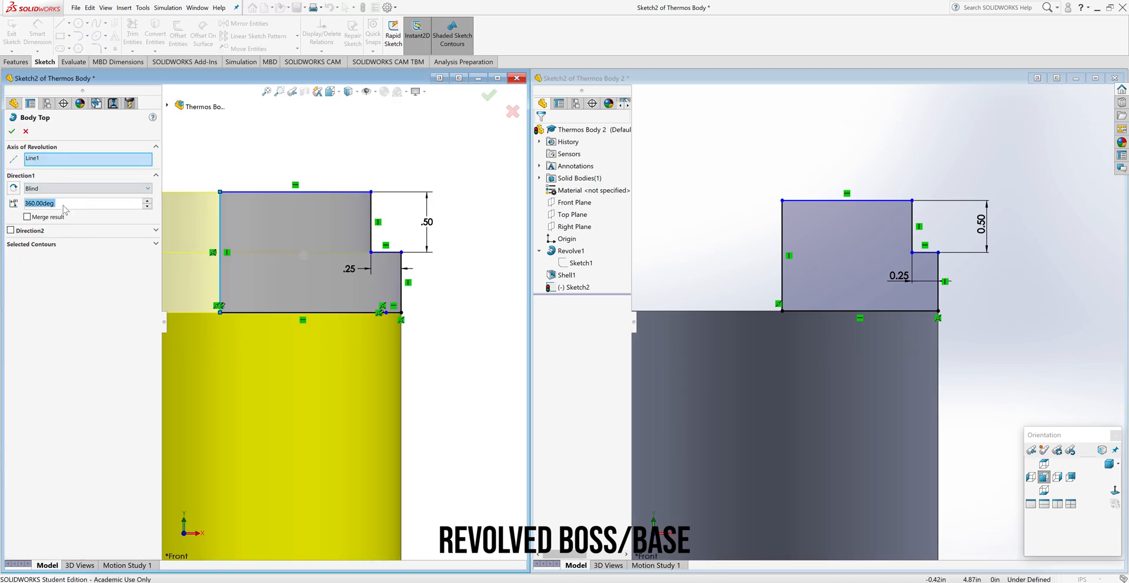
{"action": "left_click", "coordinate": [11, 130]}
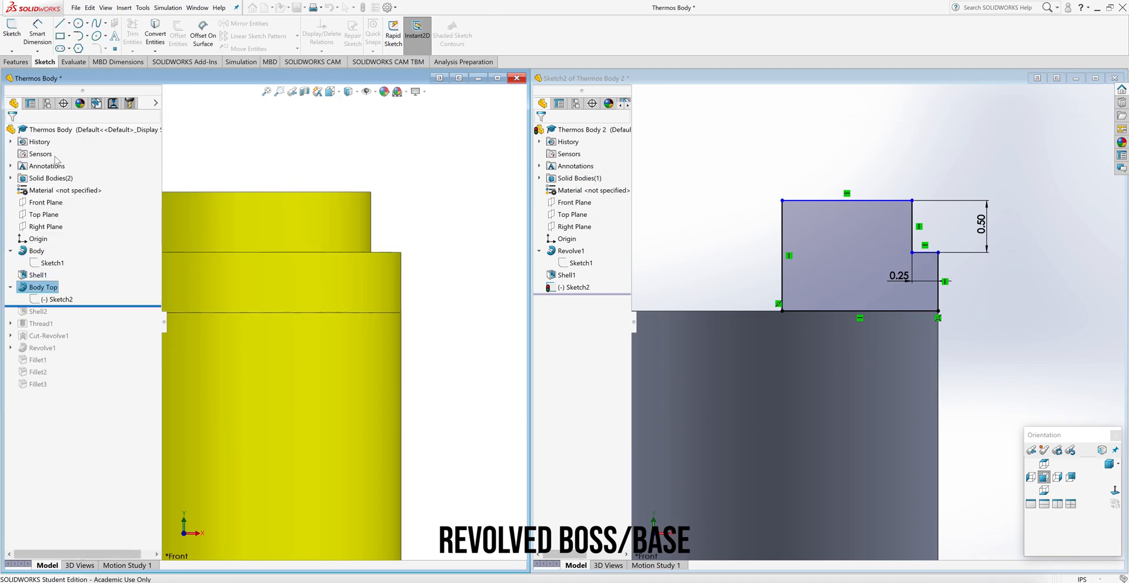
Revolve the stepped profile in Thermos Body 2 by 360° about its vertical centre line, with Merge result turned off
{"action": "left_click", "coordinate": [1021, 352]}
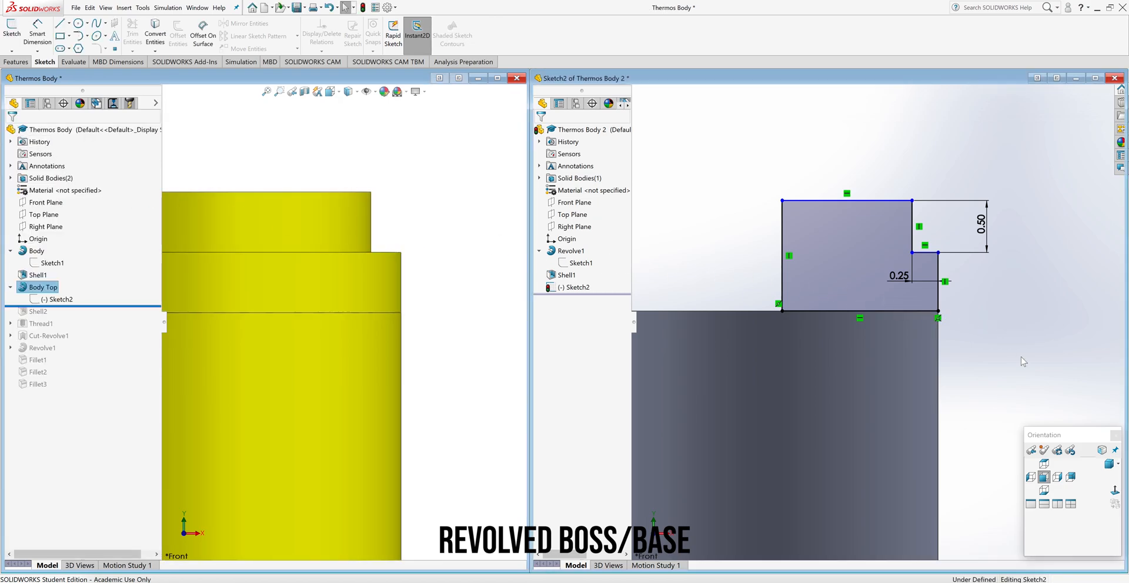
{"action": "left_click", "coordinate": [1046, 481]}
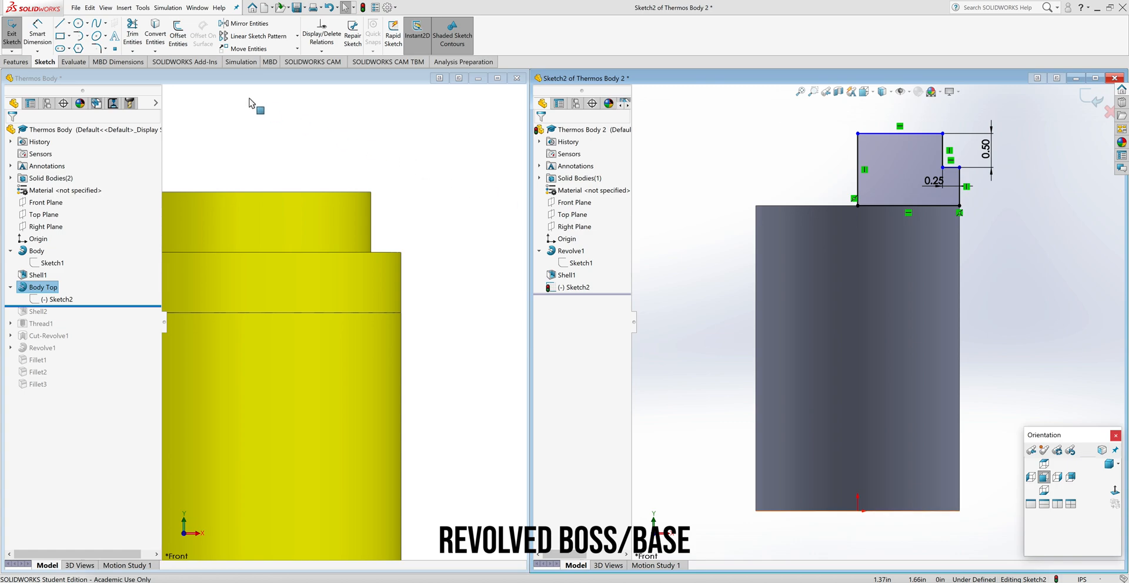
{"action": "left_click", "coordinate": [16, 62]}
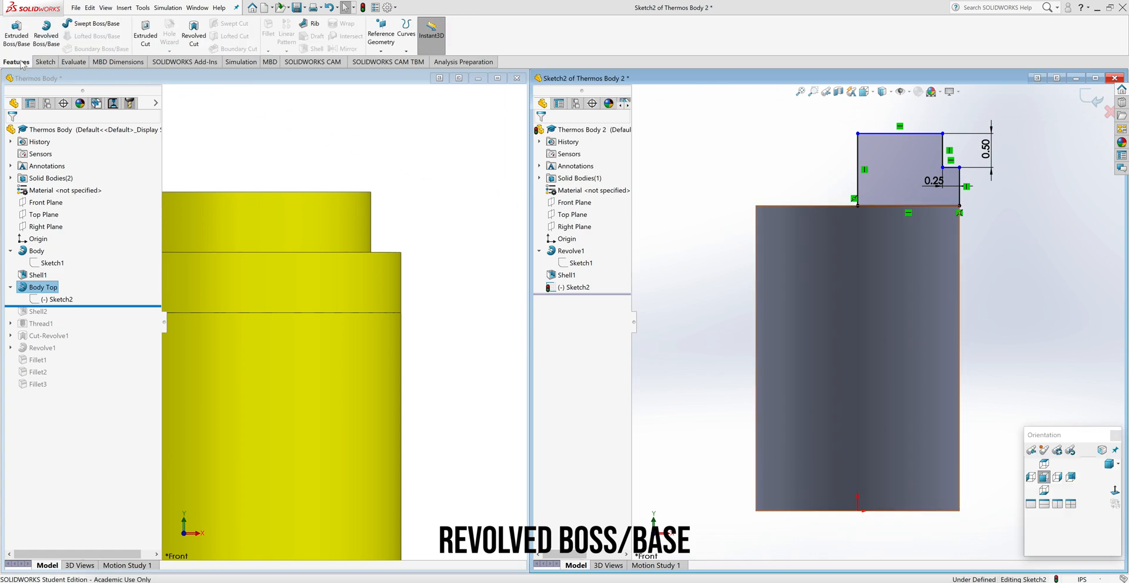
{"action": "left_click", "coordinate": [47, 36]}
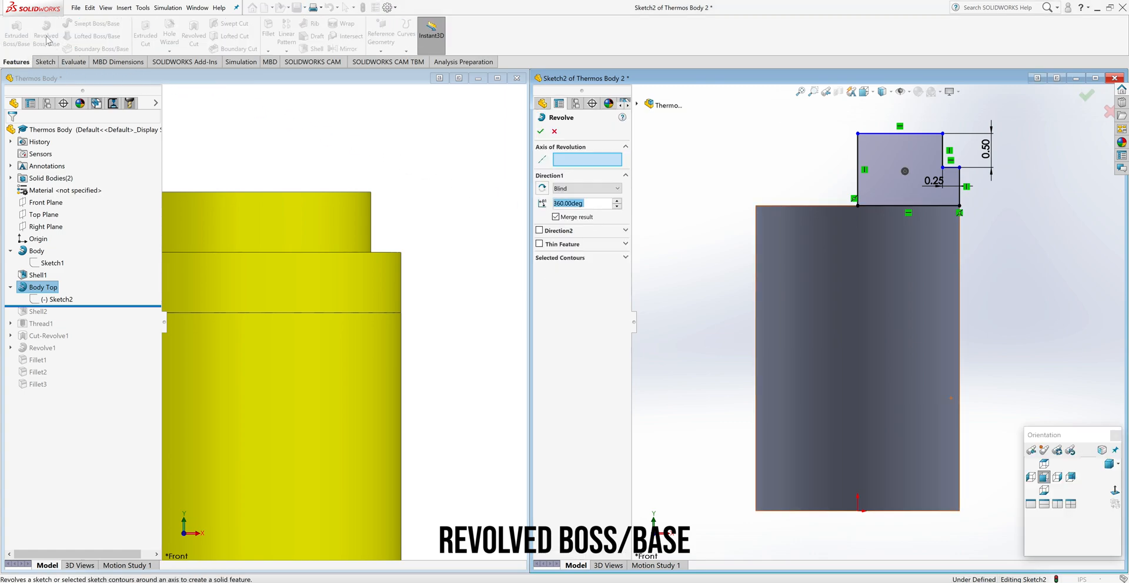
{"action": "left_click", "coordinate": [578, 160]}
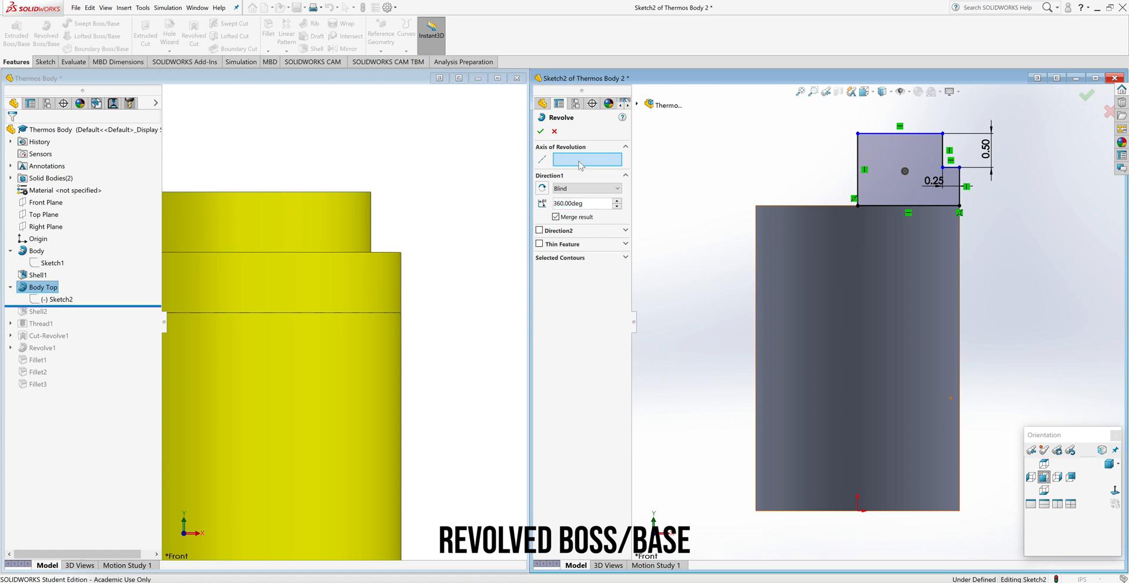
{"action": "left_click", "coordinate": [859, 192]}
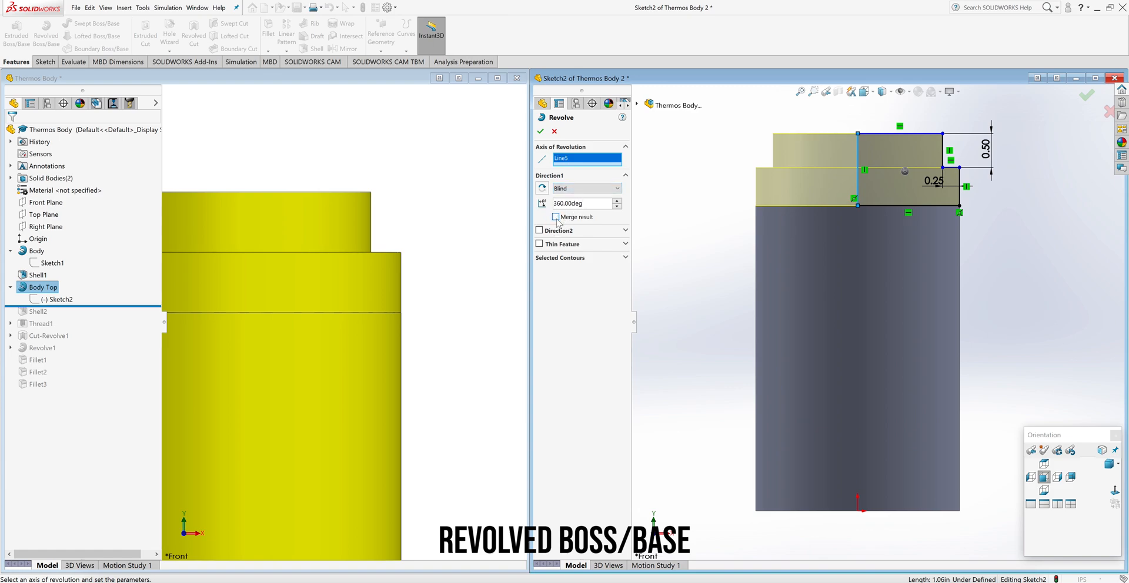
{"action": "left_click", "coordinate": [540, 134]}
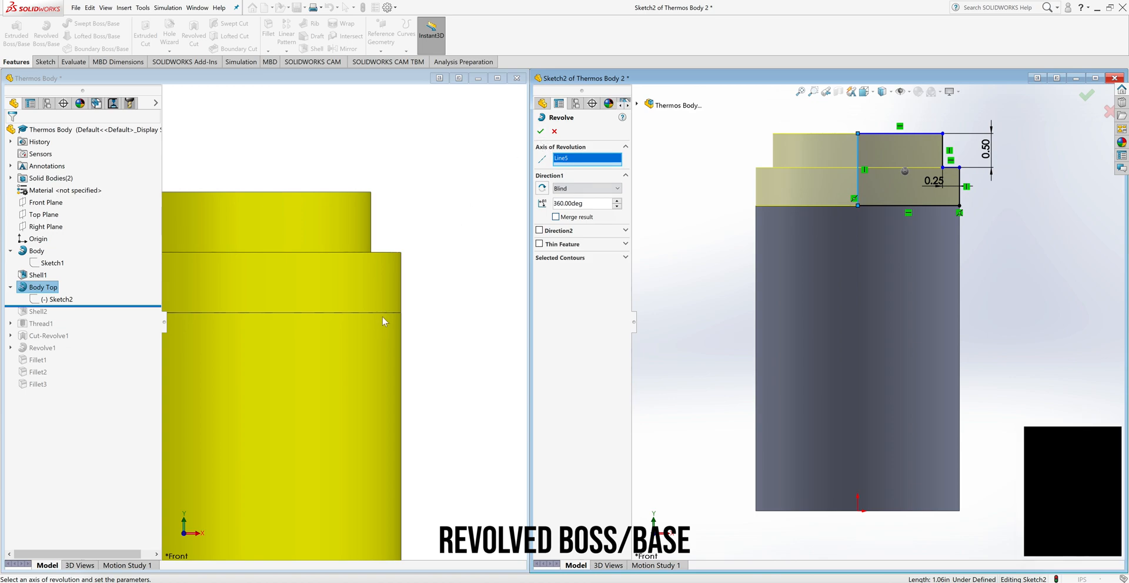
{"action": "left_click", "coordinate": [542, 131]}
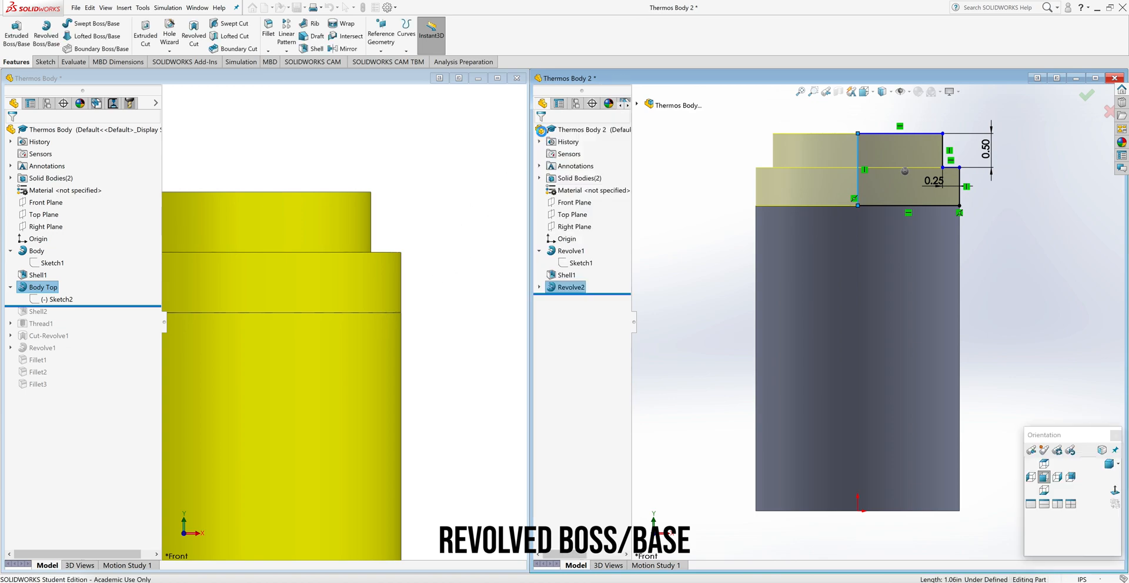
{"action": "left_click", "coordinate": [671, 209]}
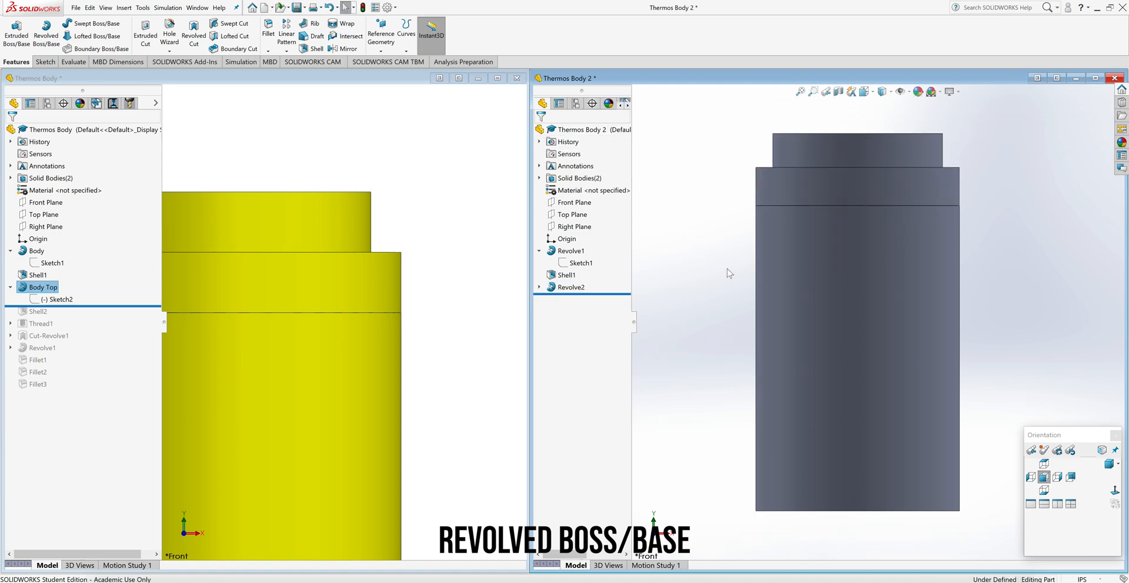
Examine the sketch plane assigned to the Body Top sketch in Thermos Body and keep it on the Front Plane
{"action": "left_click", "coordinate": [333, 322]}
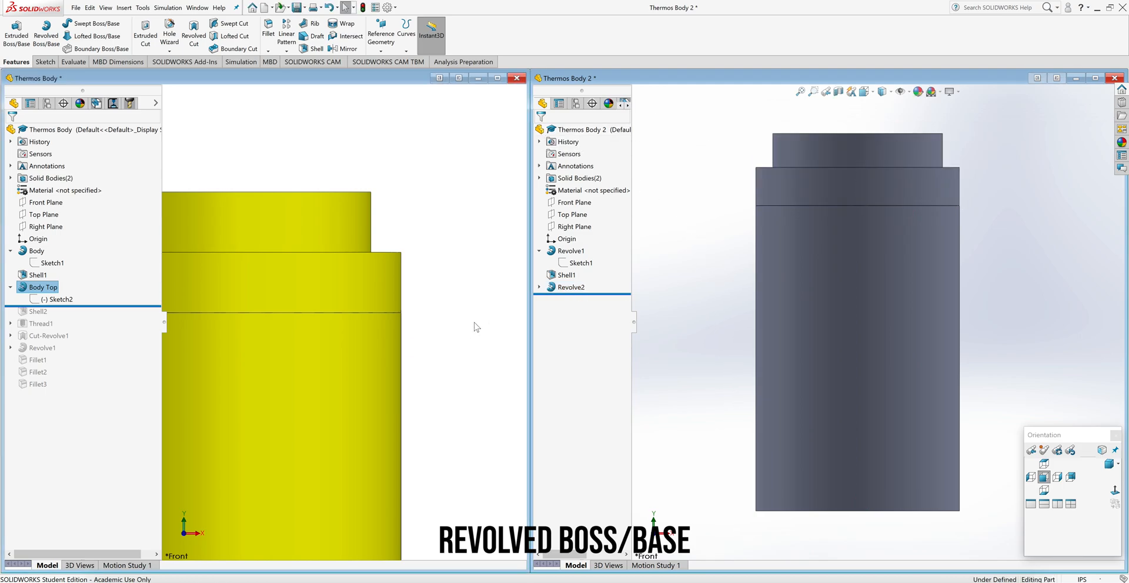
{"action": "left_click", "coordinate": [1044, 477]}
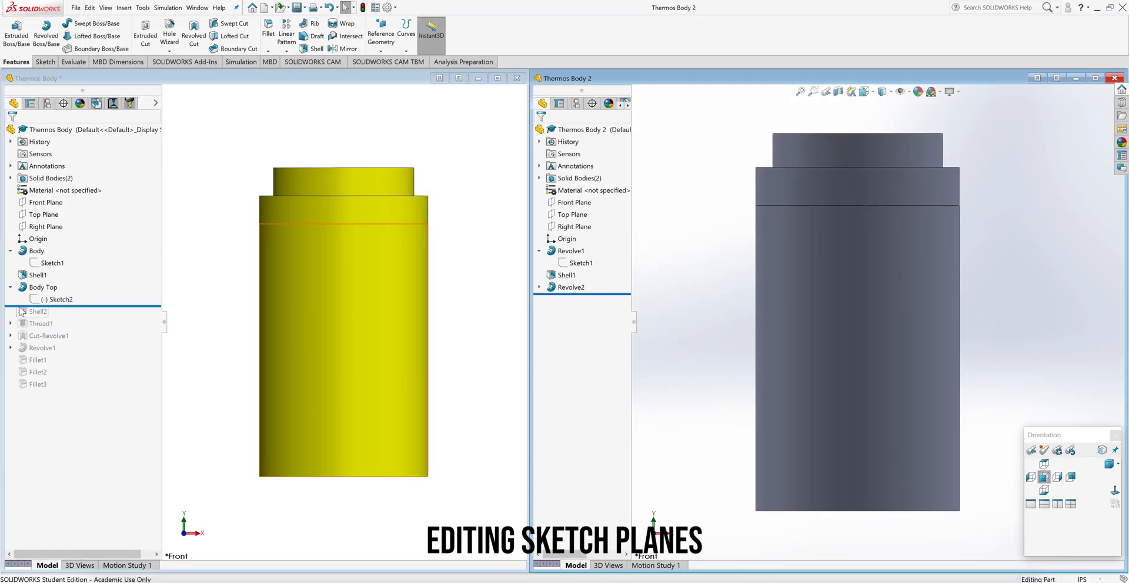
{"action": "left_click", "coordinate": [10, 251]}
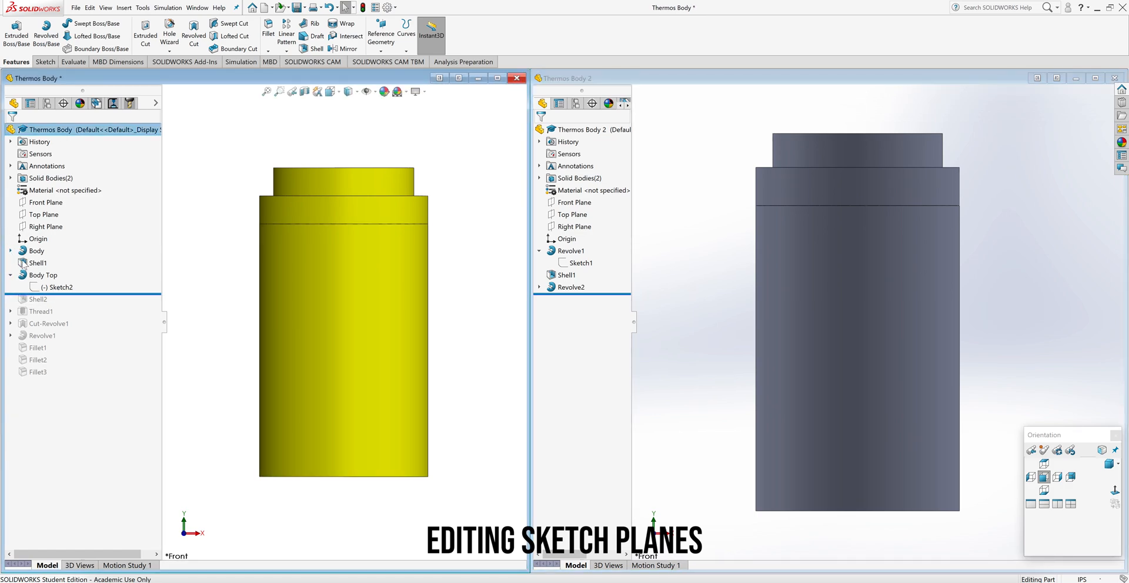
{"action": "right_click", "coordinate": [57, 291]}
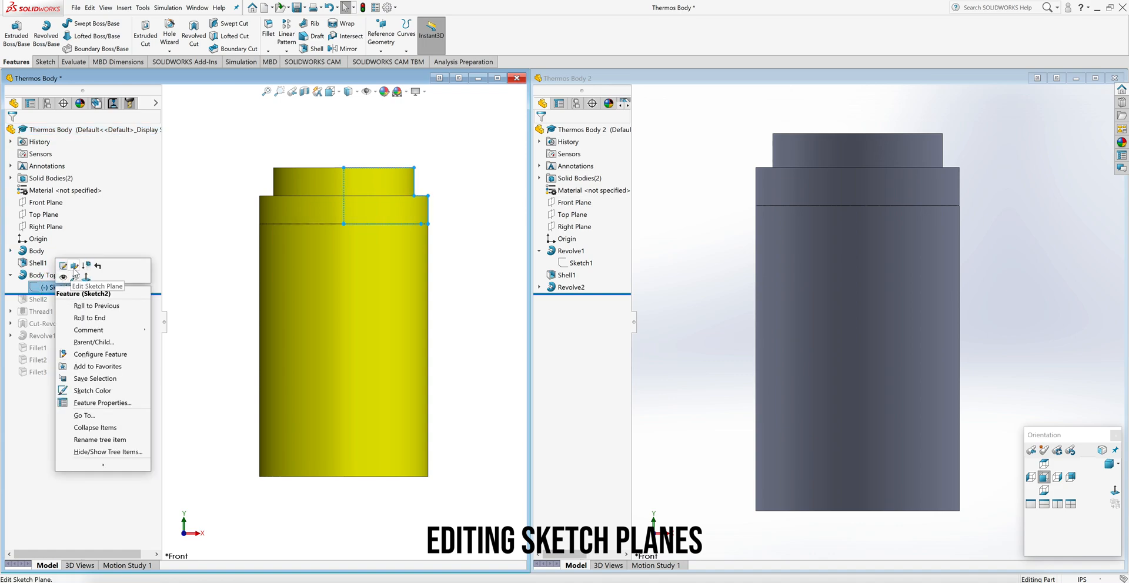
{"action": "left_click", "coordinate": [73, 268]}
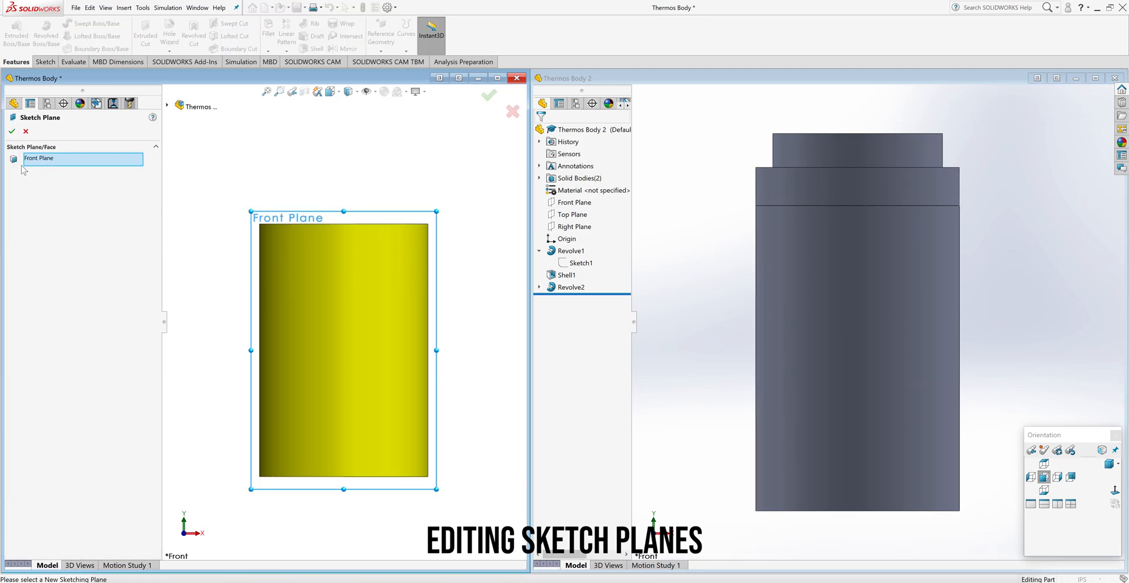
{"action": "left_click", "coordinate": [168, 106]}
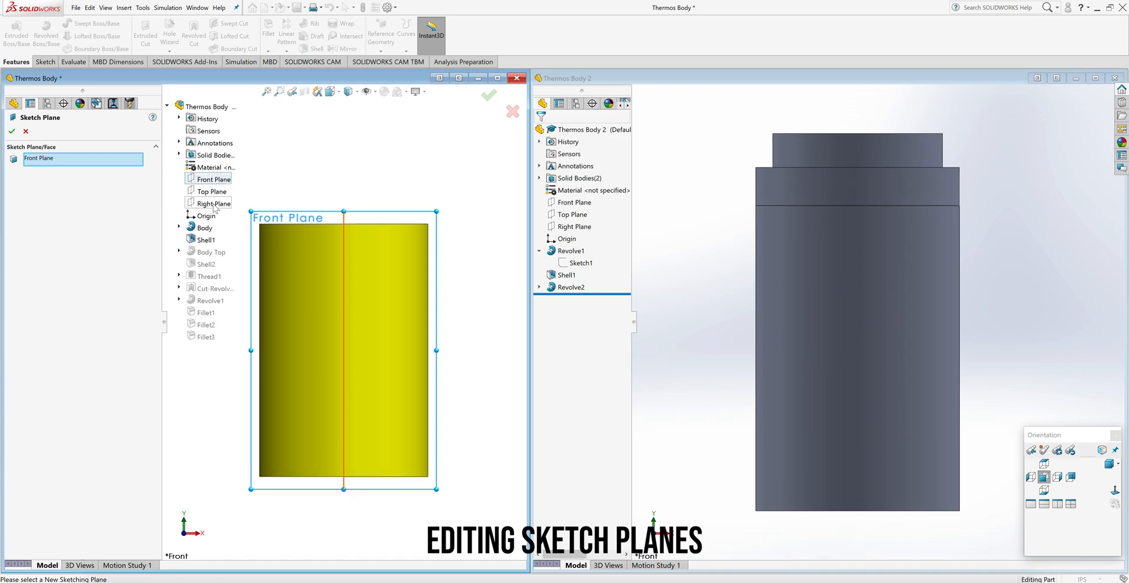
{"action": "left_click", "coordinate": [11, 133]}
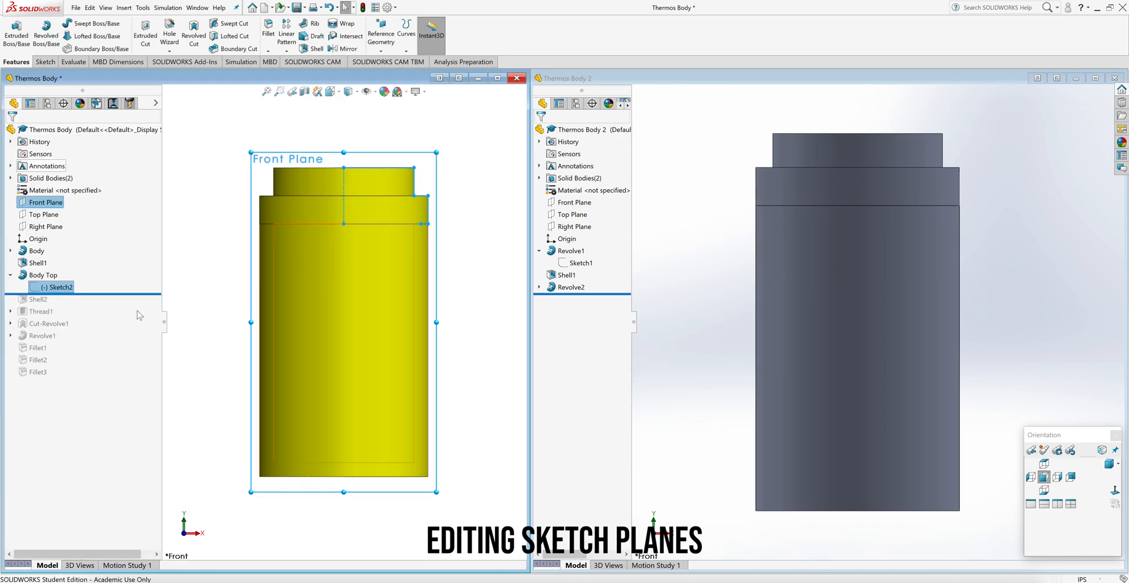
{"action": "left_click", "coordinate": [10, 276]}
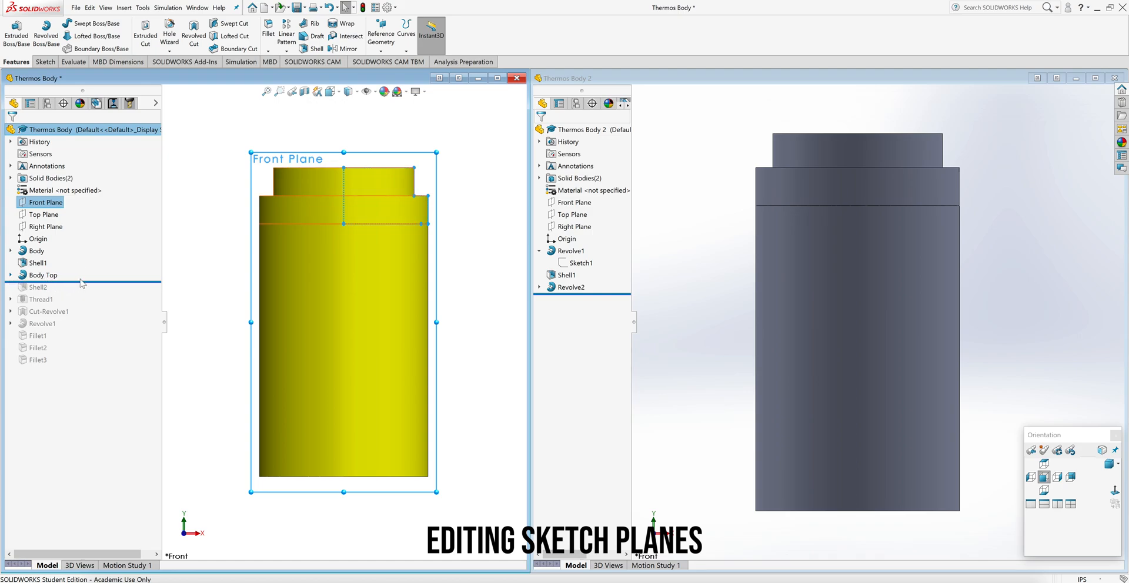
Roll Thermos Body forward to include Shell2 and review that feature's wall thickness and the two faces it removes
{"action": "left_click_drag", "start_coordinate": [101, 280], "coordinate": [100, 291]}
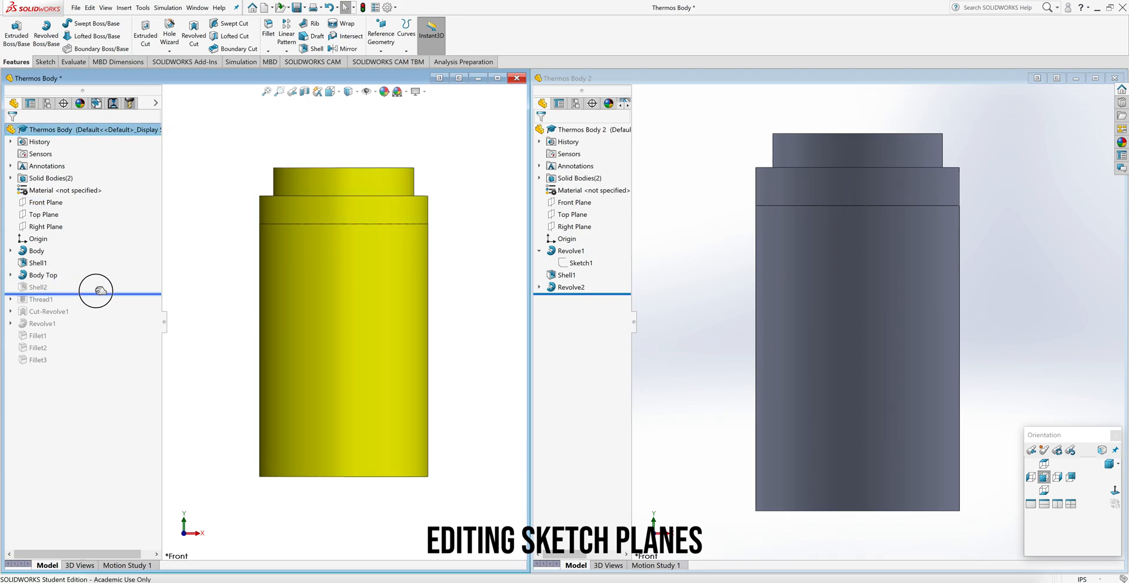
{"action": "left_click", "coordinate": [39, 288]}
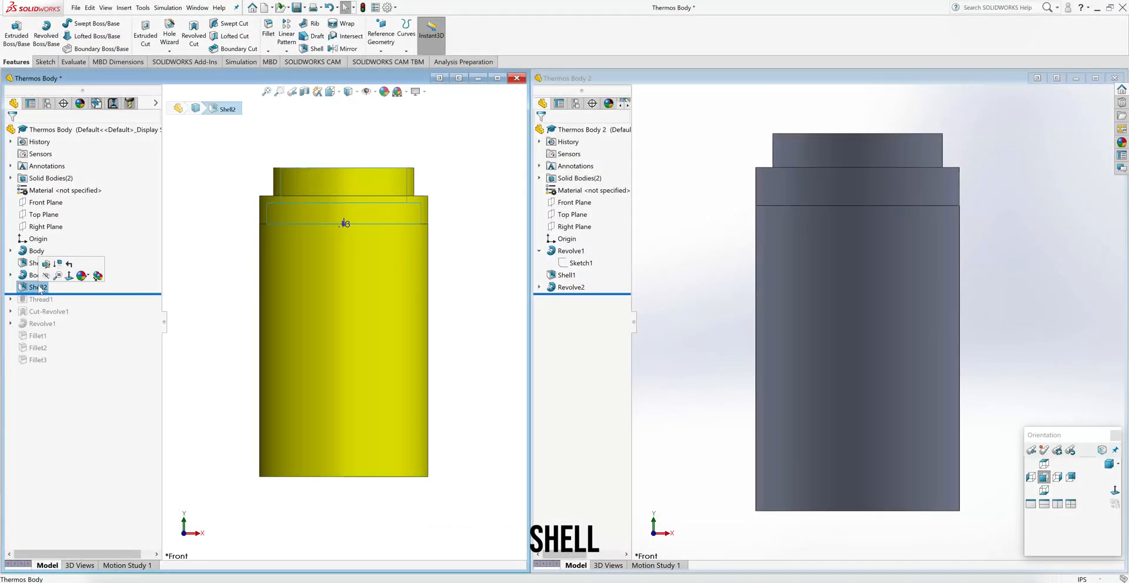
{"action": "left_click", "coordinate": [46, 264]}
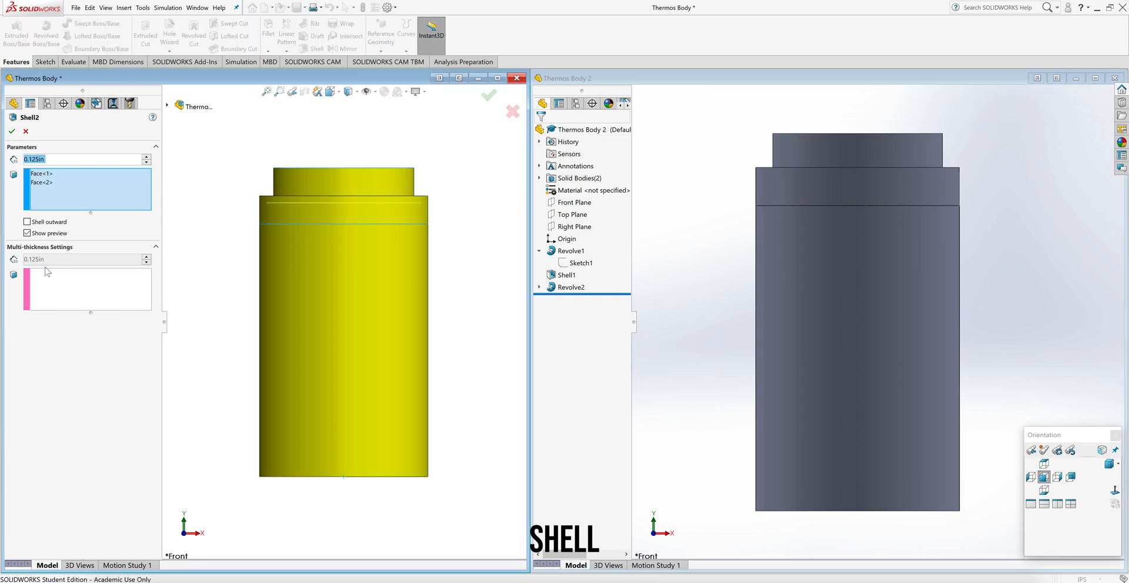
{"action": "middle_click_drag", "start_coordinate": [198, 263], "coordinate": [196, 297]}
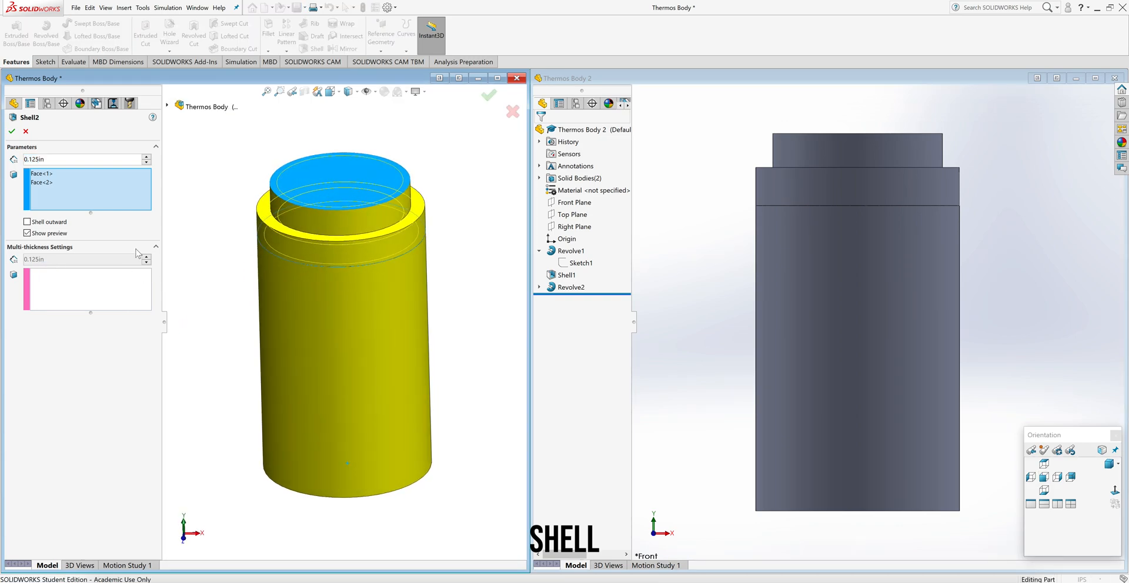
{"action": "left_click", "coordinate": [48, 174]}
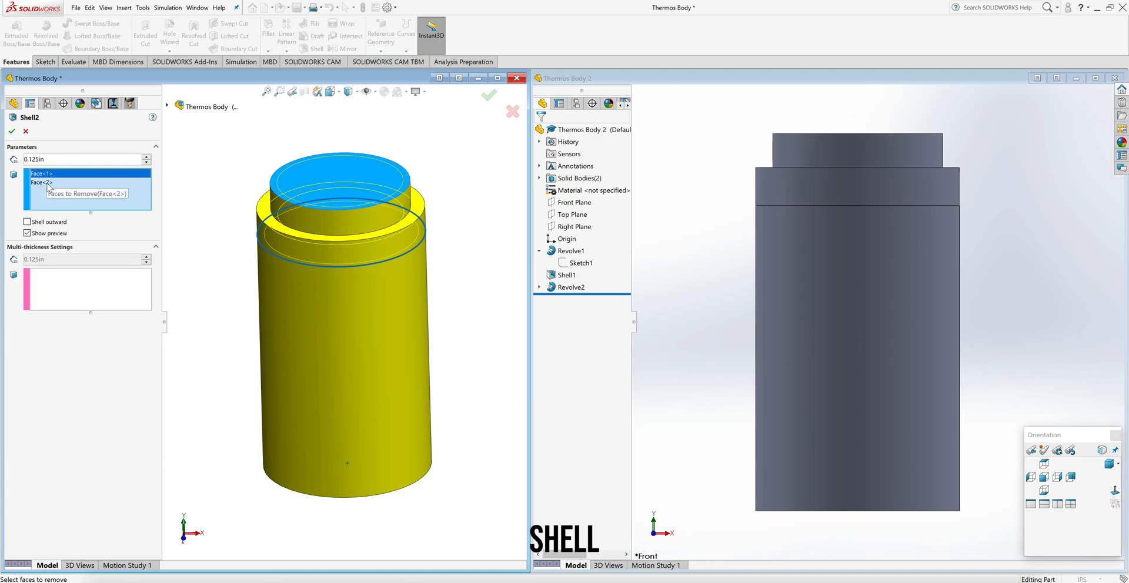
{"action": "left_click", "coordinate": [48, 183]}
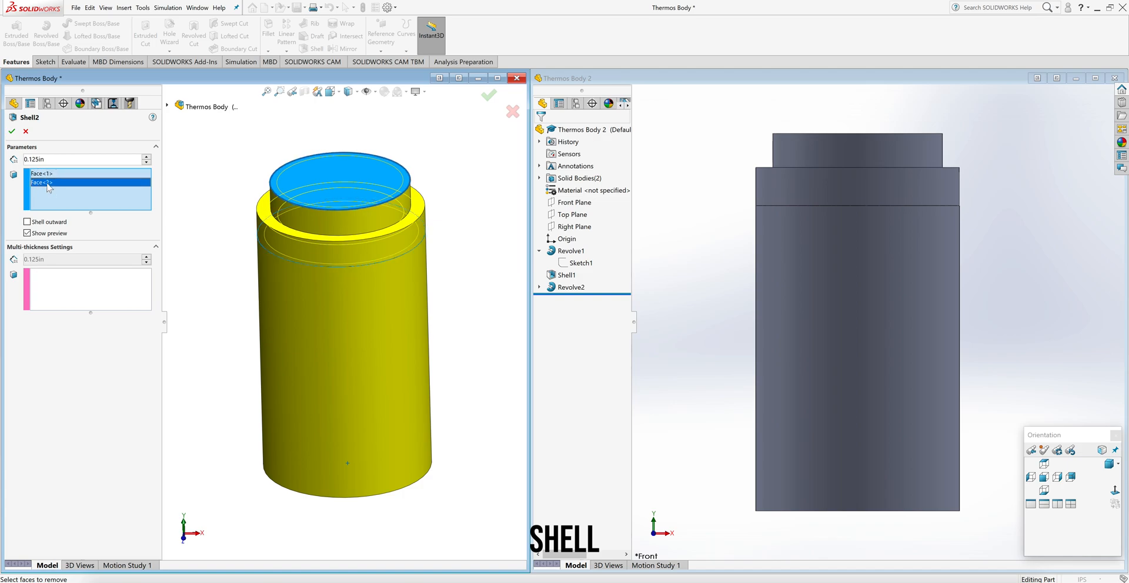
{"action": "left_click", "coordinate": [11, 132]}
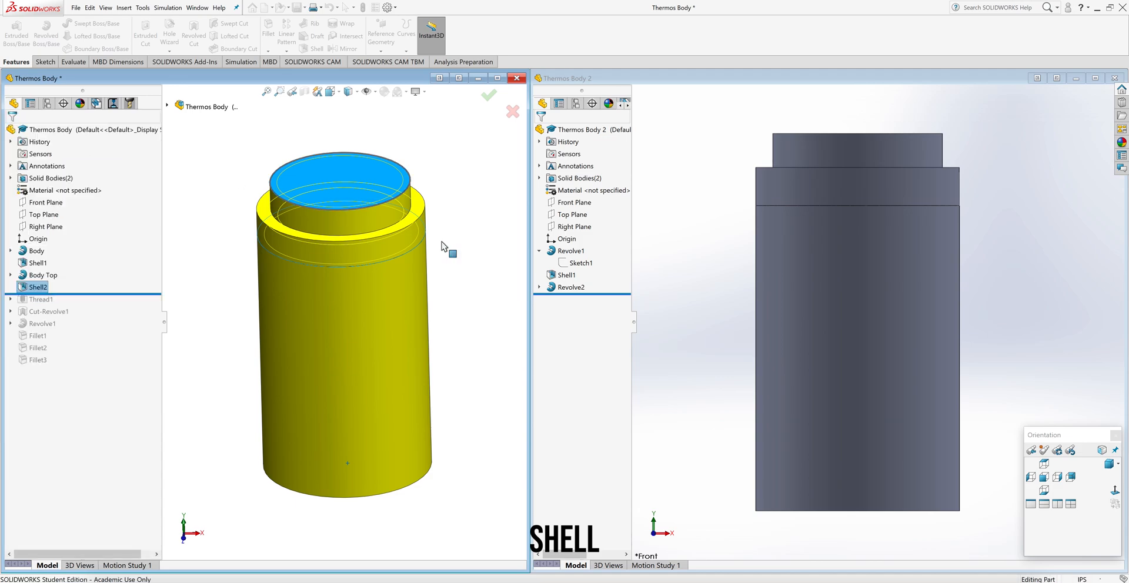
Try to shell the body top in Thermos Body 2 at 0.125 in, removing its top face and the wider section's outer side face
{"action": "left_click", "coordinate": [685, 289]}
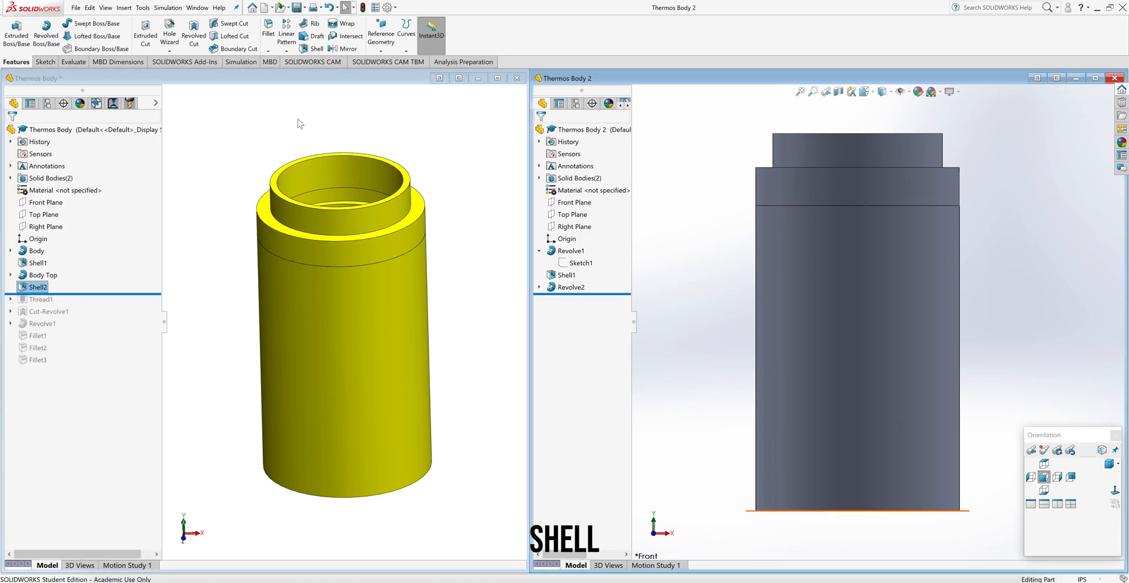
{"action": "left_click", "coordinate": [317, 49]}
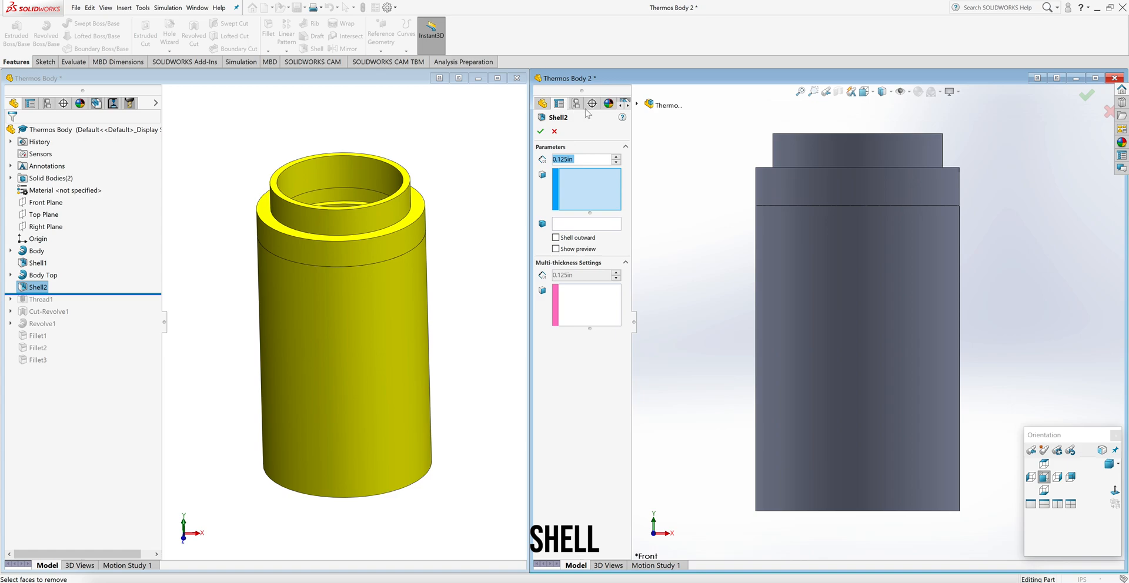
{"action": "middle_click_drag", "start_coordinate": [726, 195], "coordinate": [729, 245]}
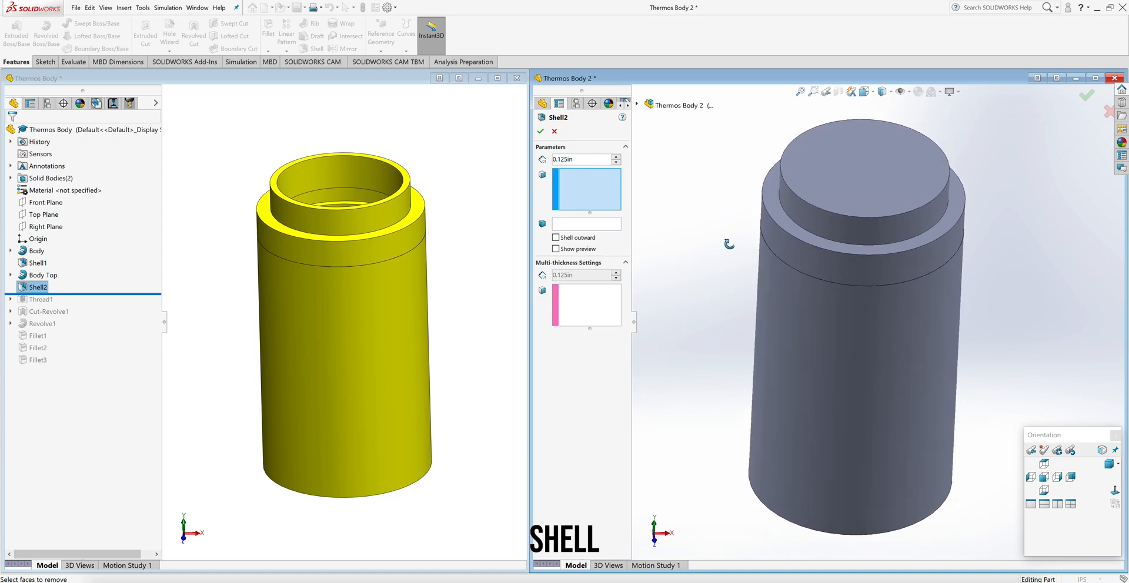
{"action": "left_click", "coordinate": [855, 195]}
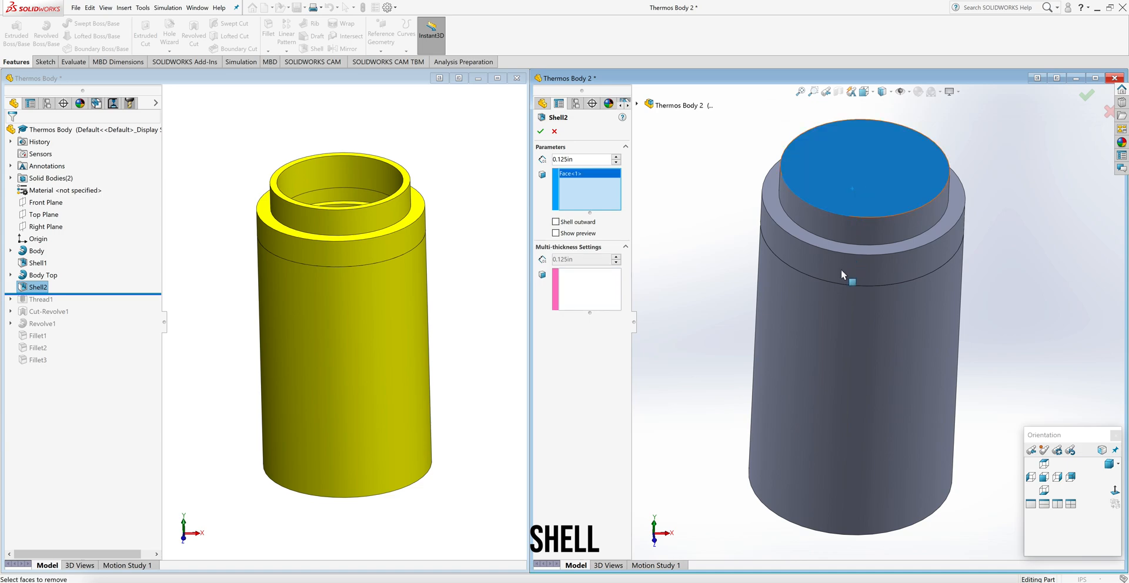
{"action": "left_click", "coordinate": [893, 96]}
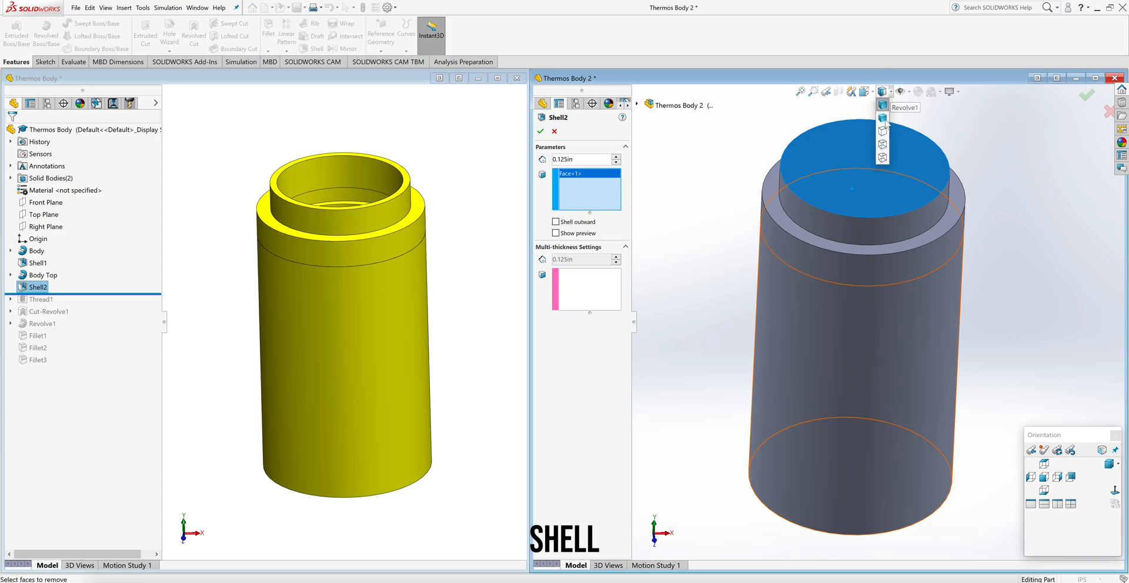
{"action": "left_click", "coordinate": [886, 148]}
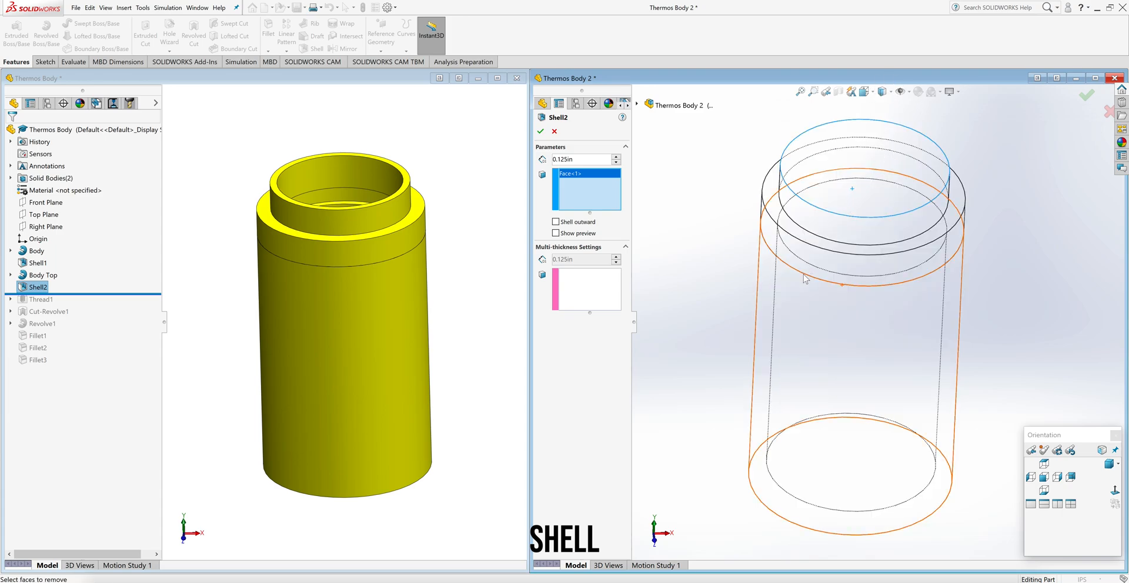
{"action": "middle_click_drag", "start_coordinate": [798, 215], "coordinate": [797, 231]}
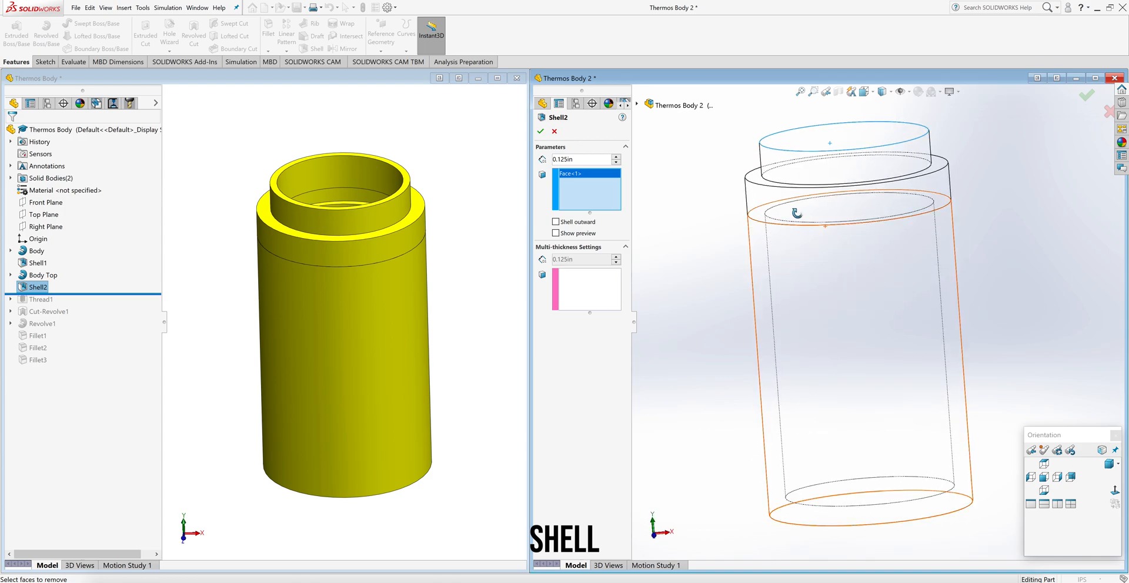
{"action": "left_click", "coordinate": [827, 227]}
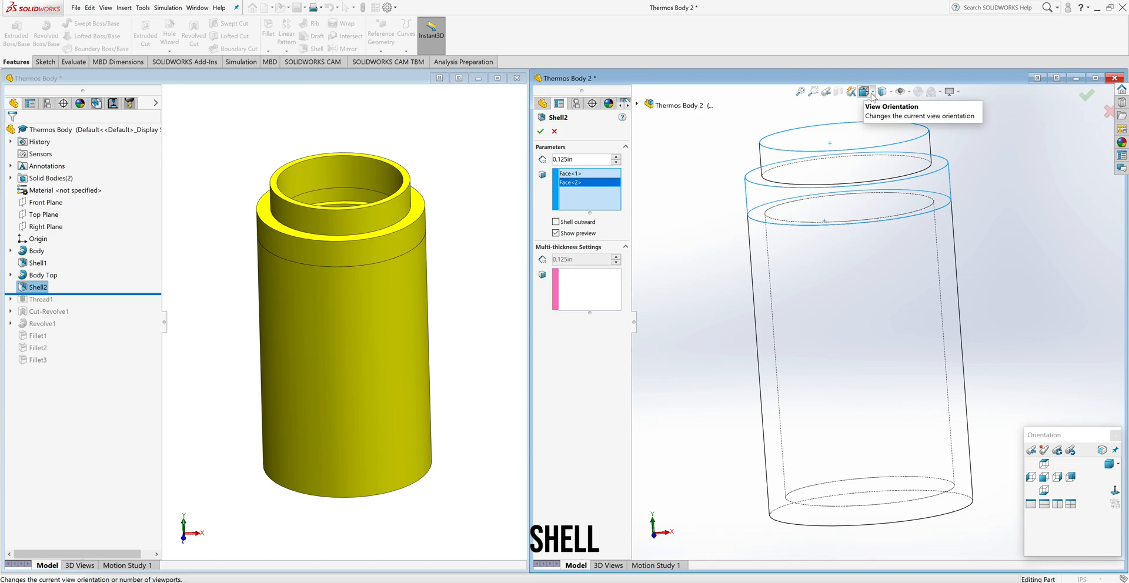
{"action": "left_click", "coordinate": [888, 94]}
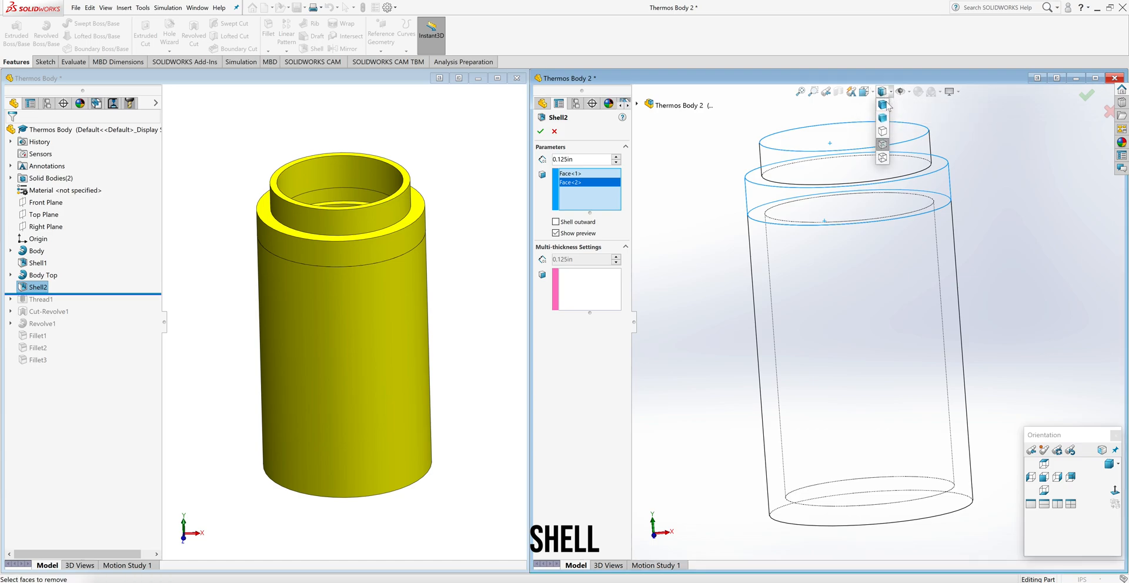
{"action": "left_click", "coordinate": [883, 107]}
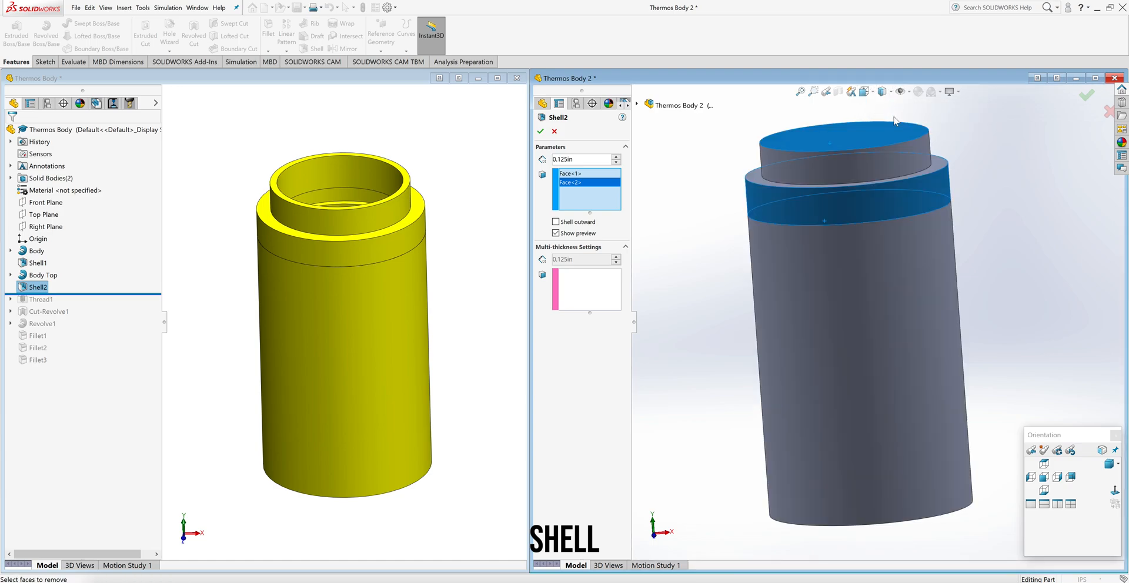
{"action": "left_click", "coordinate": [541, 133]}
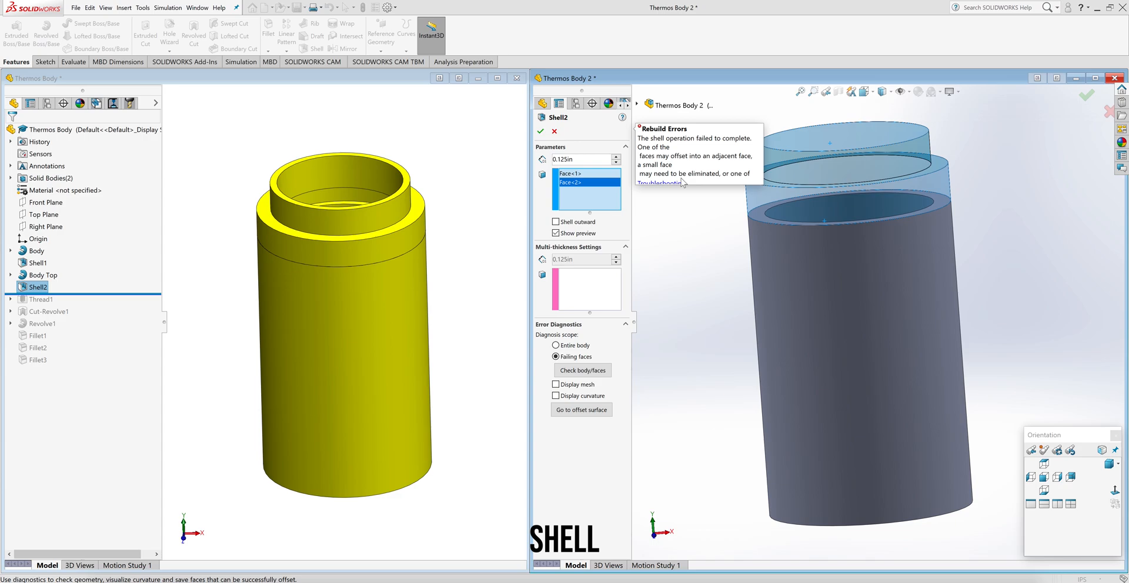
{"action": "left_click", "coordinate": [540, 132]}
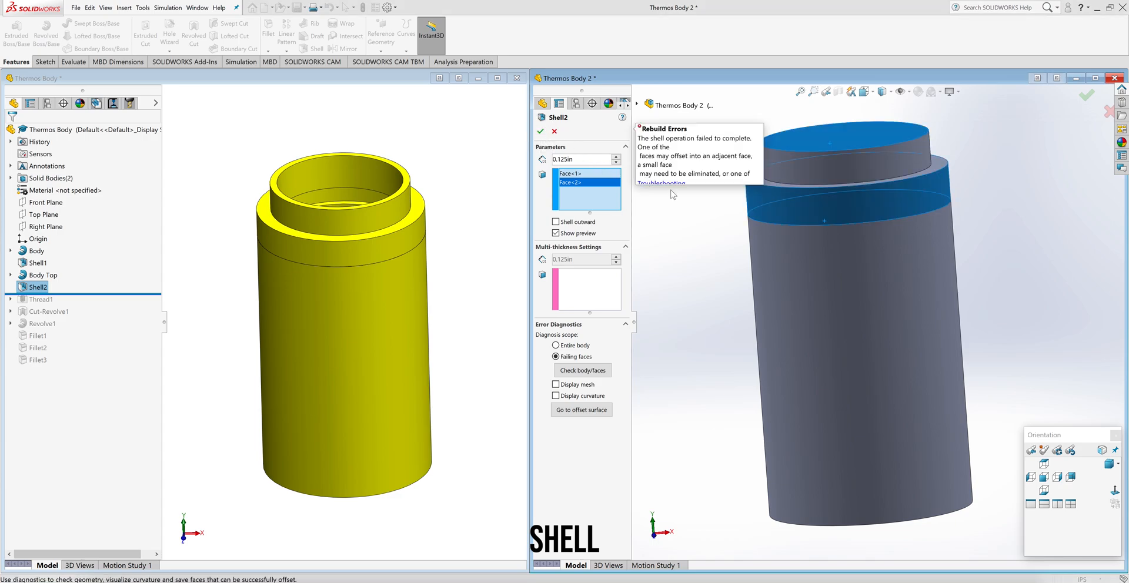
{"action": "left_click", "coordinate": [555, 132]}
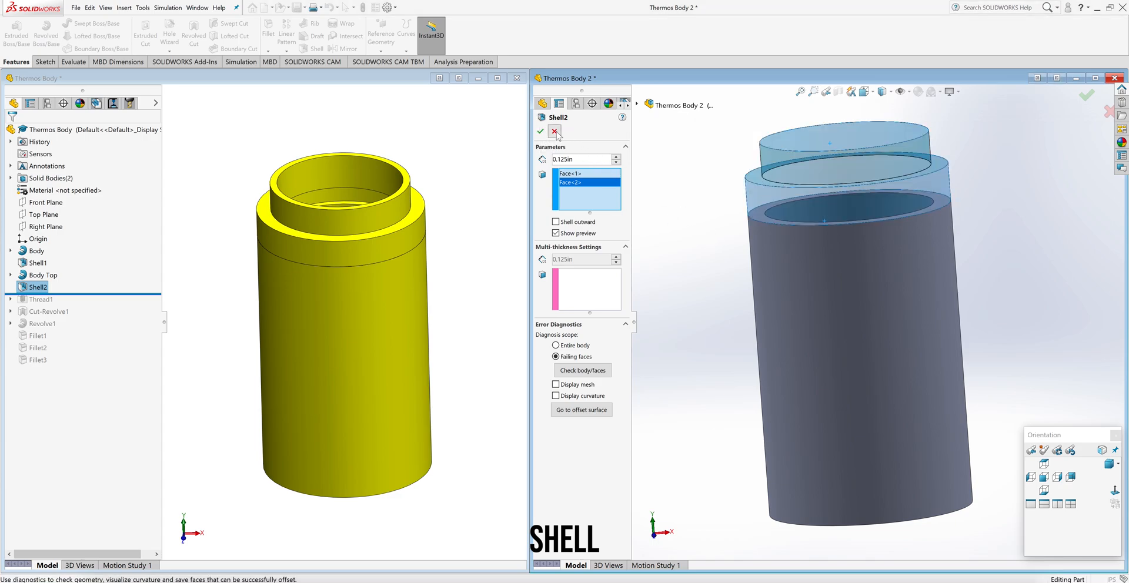
Hide the main cylindrical body in Thermos Body 2 so that only the body top is displayed
{"action": "left_click", "coordinate": [849, 301]}
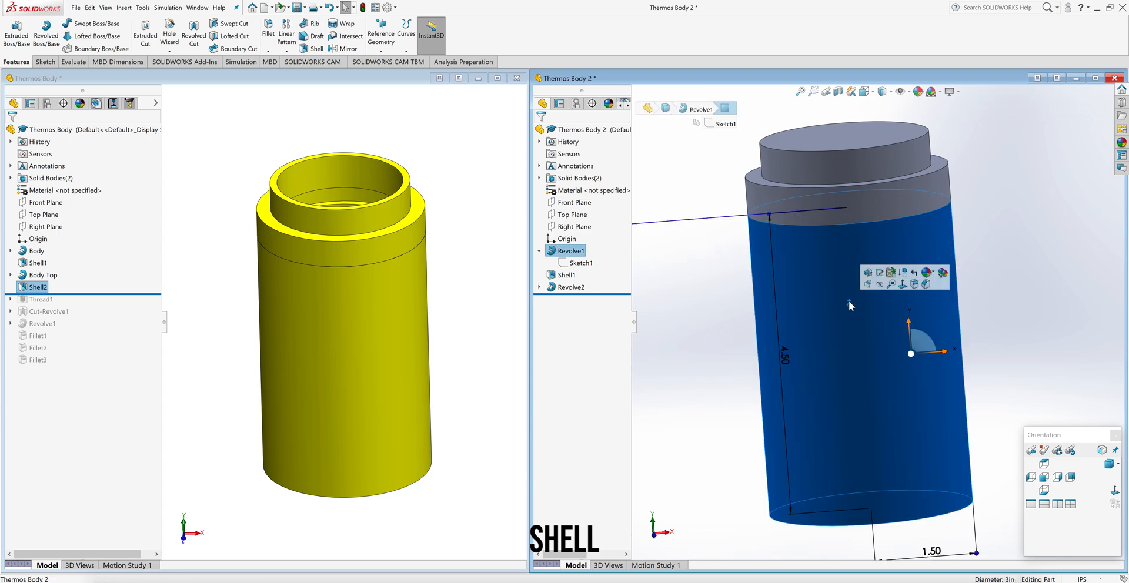
{"action": "left_click", "coordinate": [879, 284]}
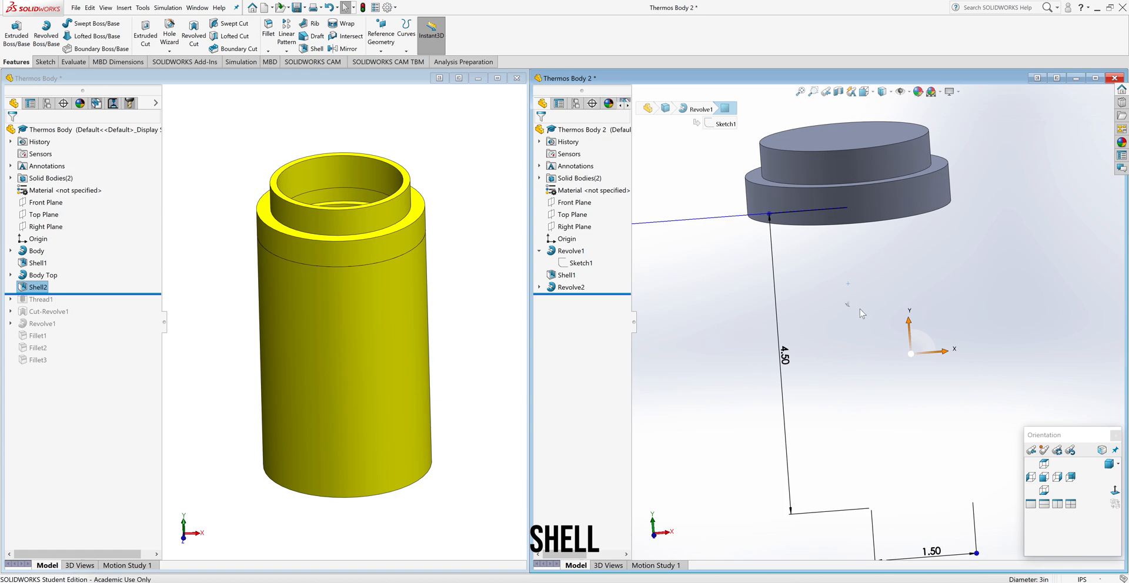
{"action": "left_click", "coordinate": [713, 335]}
Shell the body top in Thermos Body 2 with a 0.125 in wall, removing its top and bottom faces with the preview shown
{"action": "middle_click_drag", "start_coordinate": [714, 336], "coordinate": [703, 294]}
{"action": "middle_click_drag", "start_coordinate": [698, 344], "coordinate": [690, 358]}
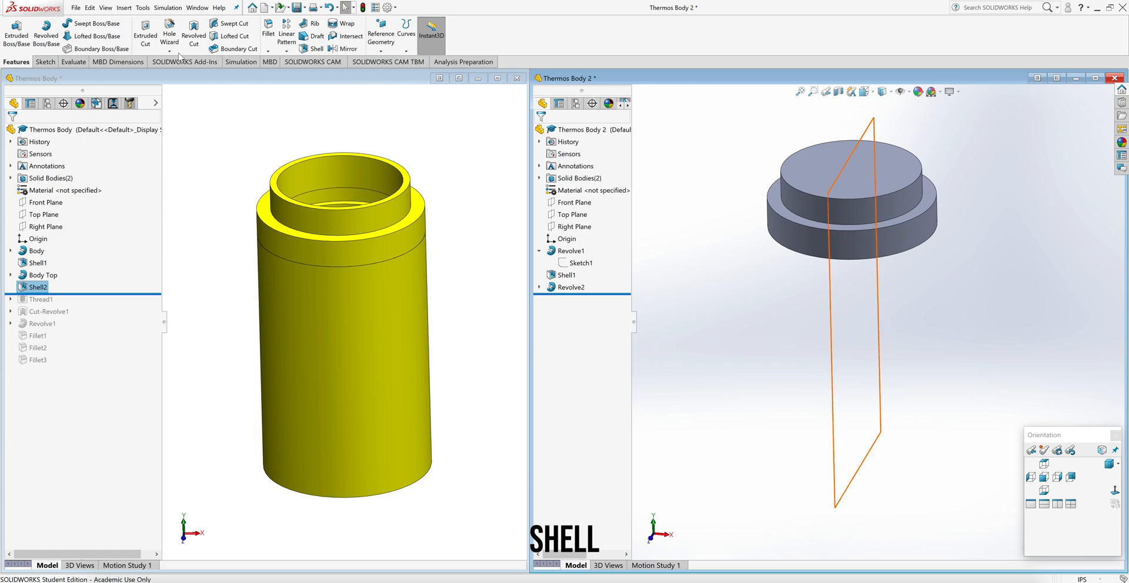
{"action": "left_click", "coordinate": [314, 49]}
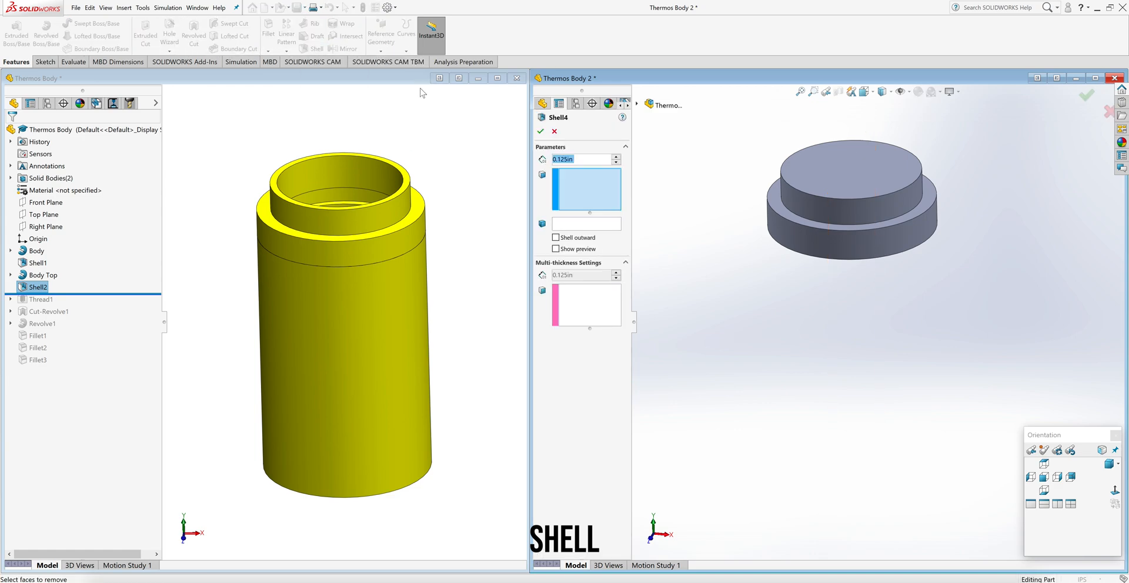
{"action": "left_click", "coordinate": [845, 181]}
{"action": "middle_click_drag", "start_coordinate": [834, 320], "coordinate": [831, 241]}
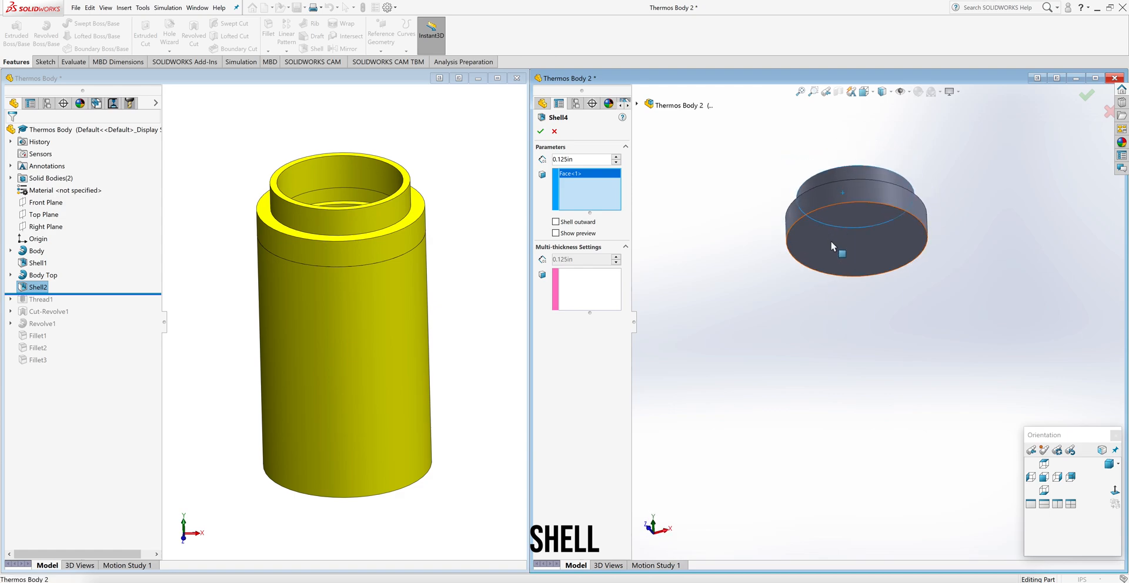
{"action": "left_click", "coordinate": [830, 241]}
{"action": "middle_click_drag", "start_coordinate": [750, 231], "coordinate": [740, 289]}
{"action": "left_click", "coordinate": [555, 234]}
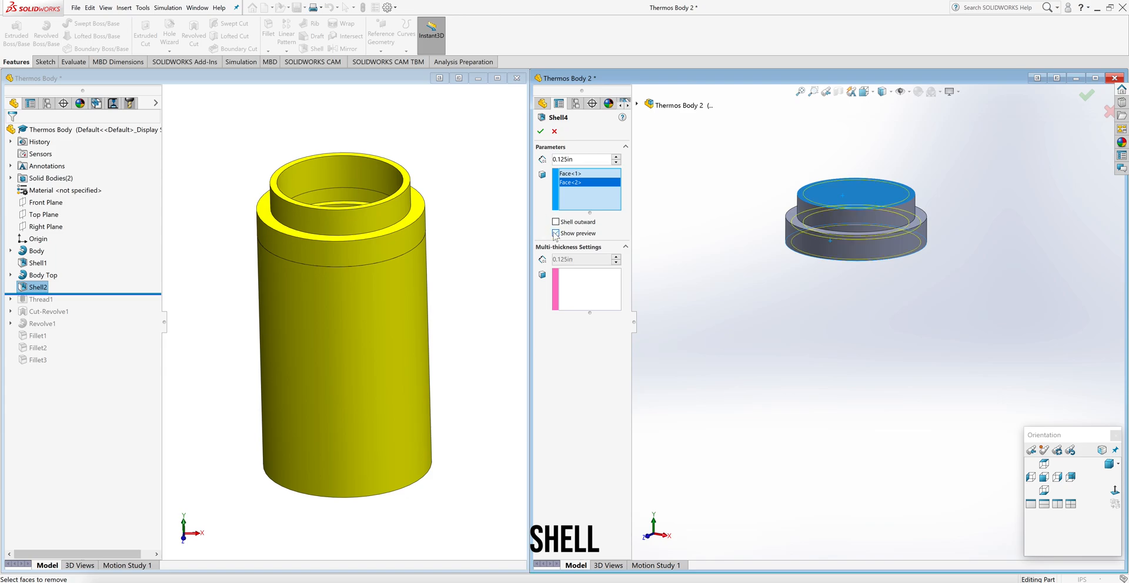
{"action": "left_click", "coordinate": [541, 131]}
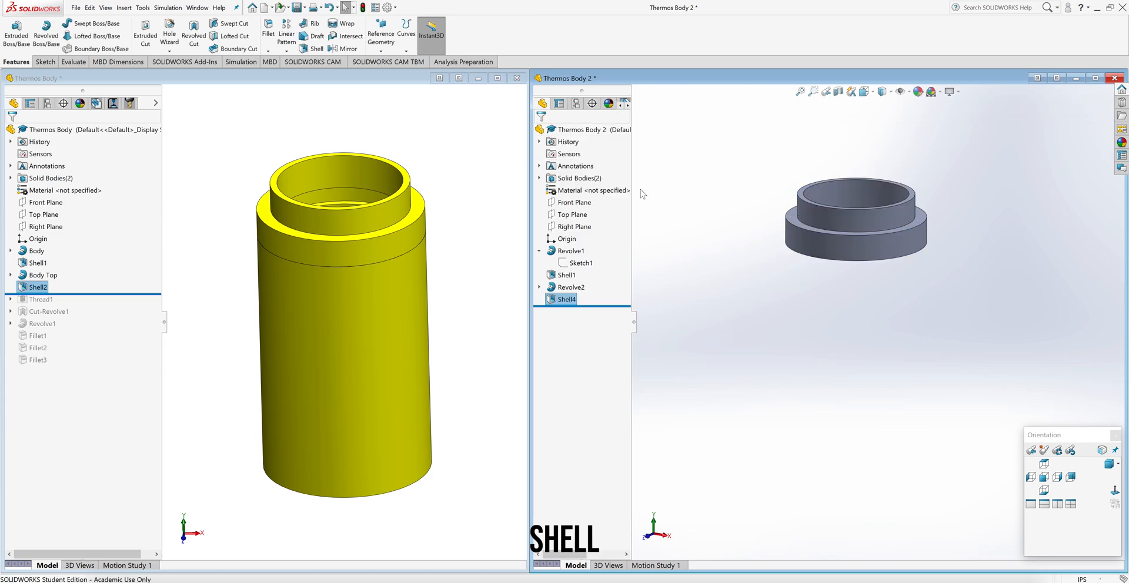
Show the hidden main body of Thermos Body 2 again and save the part
{"action": "mouse_move", "coordinate": [790, 262]}
{"action": "middle_mouse_down"}
{"action": "mouse_move", "coordinate": [814, 303]}
{"action": "mouse_move", "coordinate": [819, 345]}
{"action": "mouse_move", "coordinate": [821, 231]}
{"action": "mouse_move", "coordinate": [792, 274]}
{"action": "middle_mouse_up"}
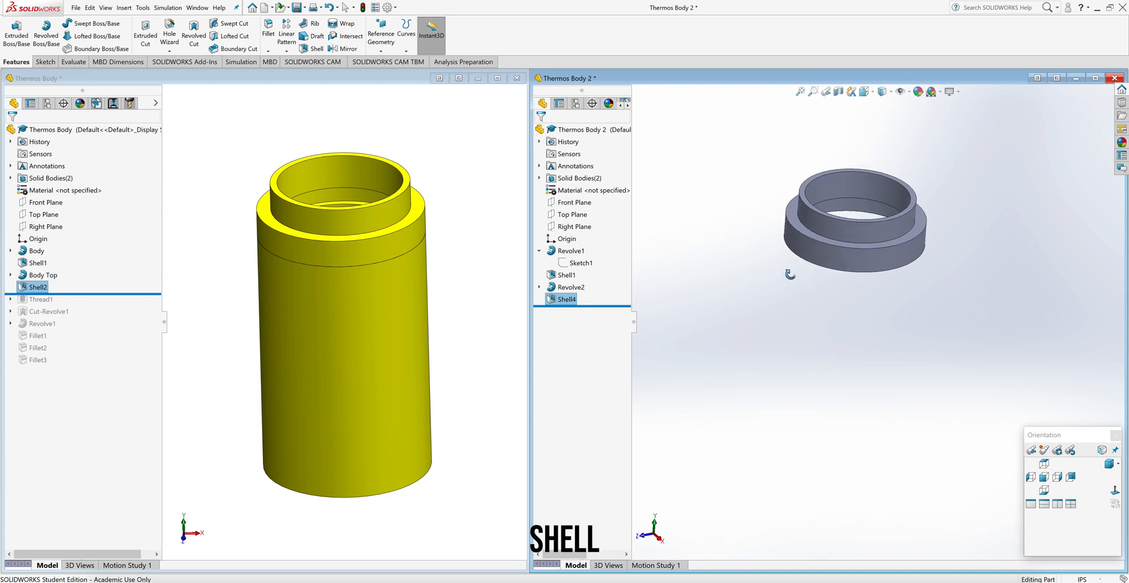
{"action": "left_click", "coordinate": [746, 251]}
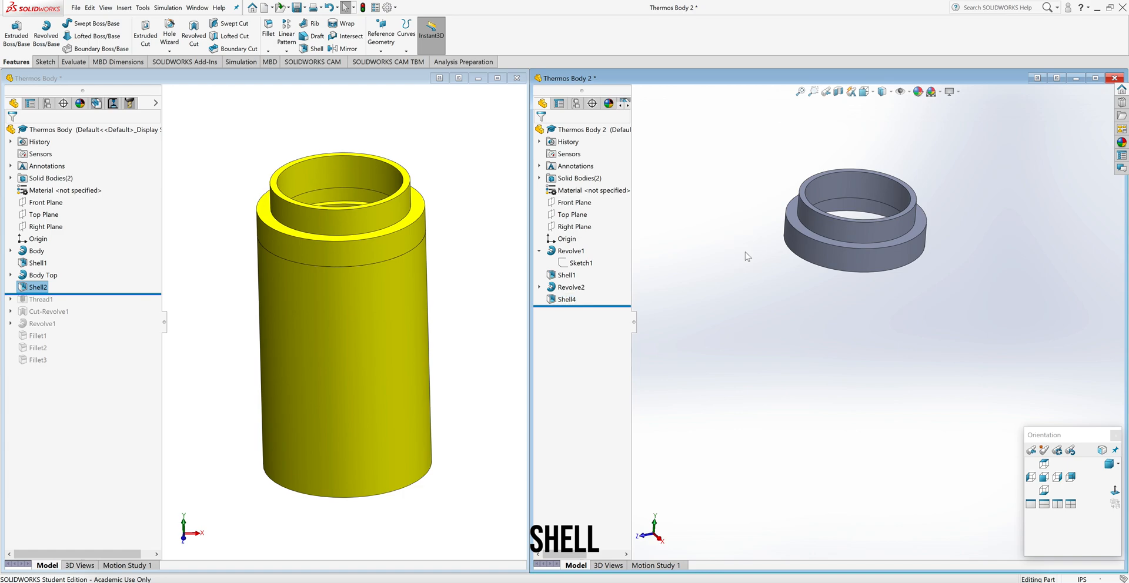
{"action": "right_click", "coordinate": [685, 214]}
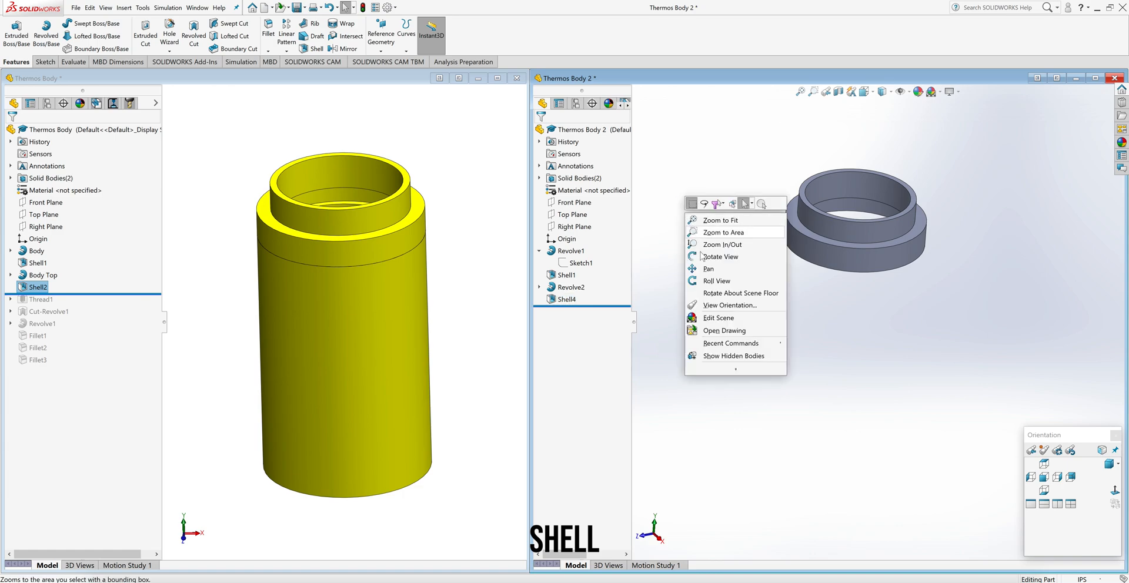
{"action": "left_click", "coordinate": [744, 356]}
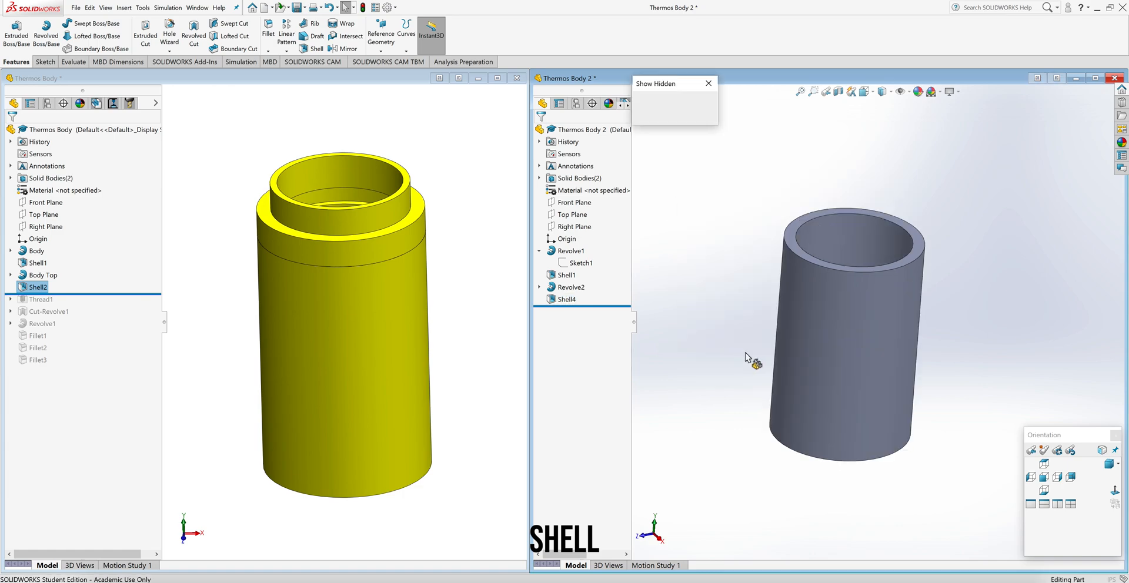
{"action": "left_click", "coordinate": [825, 347]}
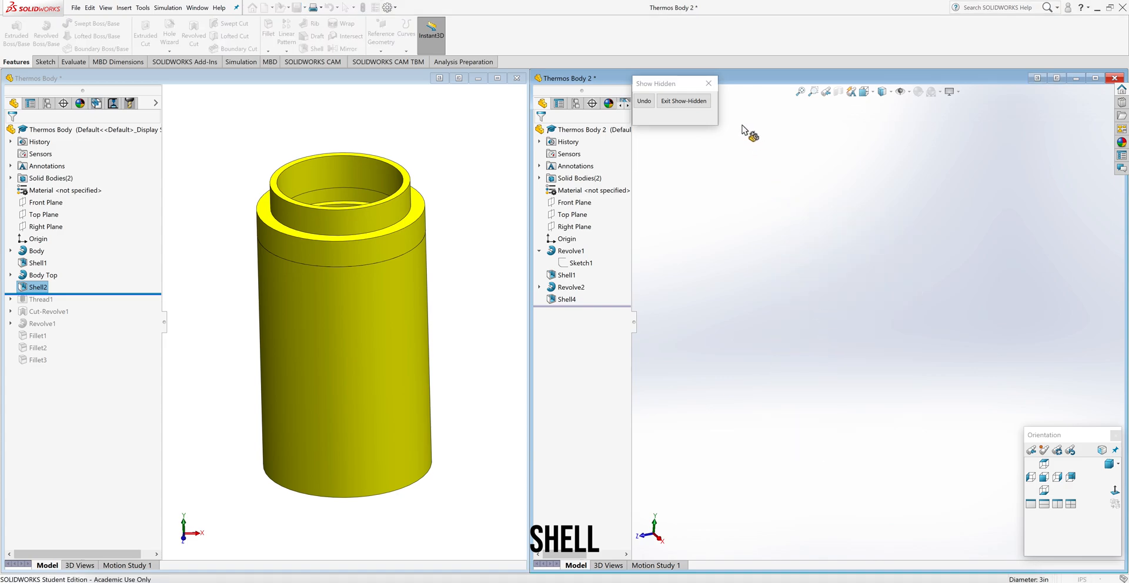
{"action": "left_click", "coordinate": [709, 83]}
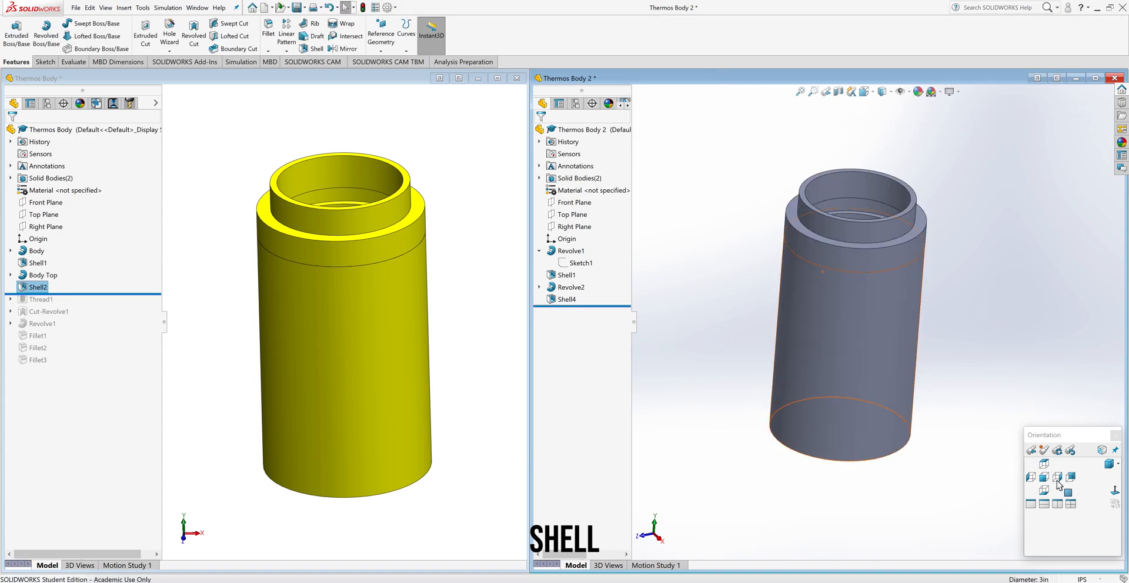
{"action": "mouse_move", "coordinate": [952, 280]}
{"action": "middle_mouse_down"}
{"action": "mouse_move", "coordinate": [871, 389]}
{"action": "mouse_move", "coordinate": [942, 245]}
{"action": "mouse_move", "coordinate": [953, 280]}
{"action": "middle_mouse_up"}
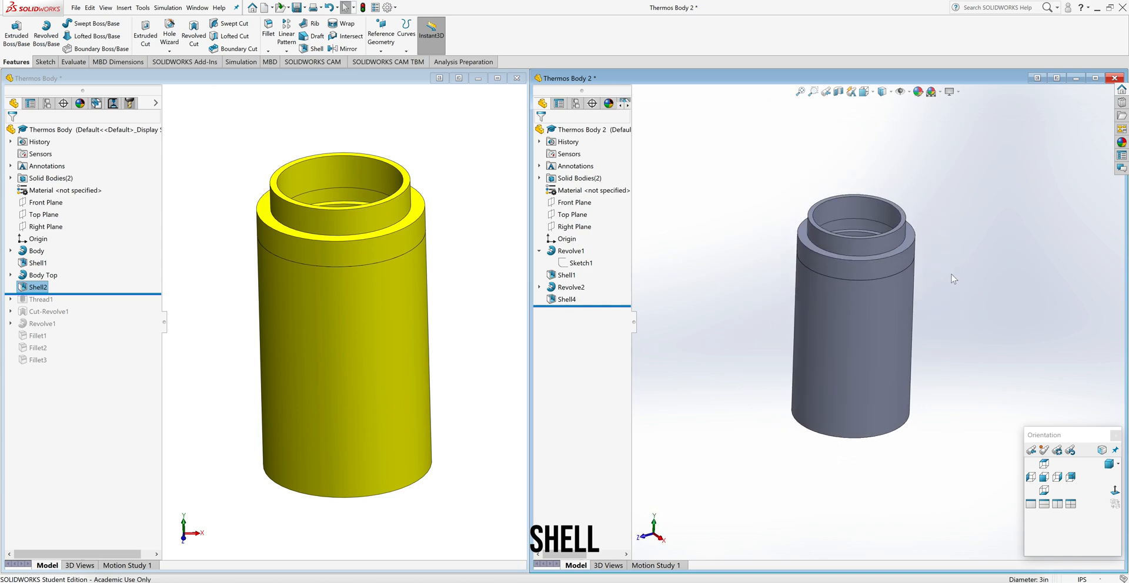
{"action": "key", "text": "ctrl+s"}
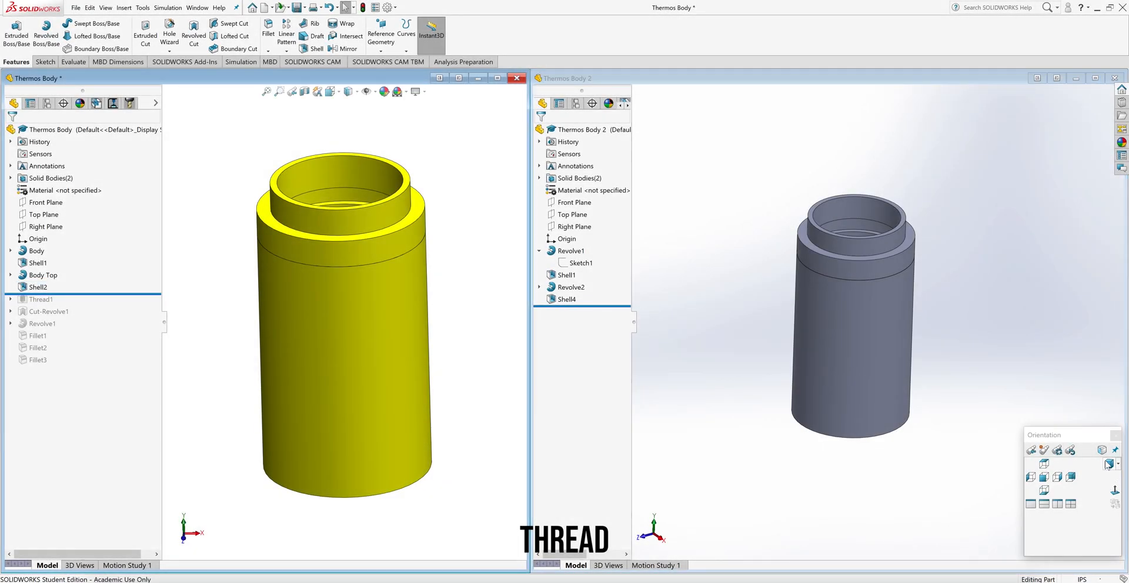
Roll the reference Thermos Body part forward to include Thread1, shown in the dimetric view
{"action": "left_click", "coordinate": [1108, 464]}
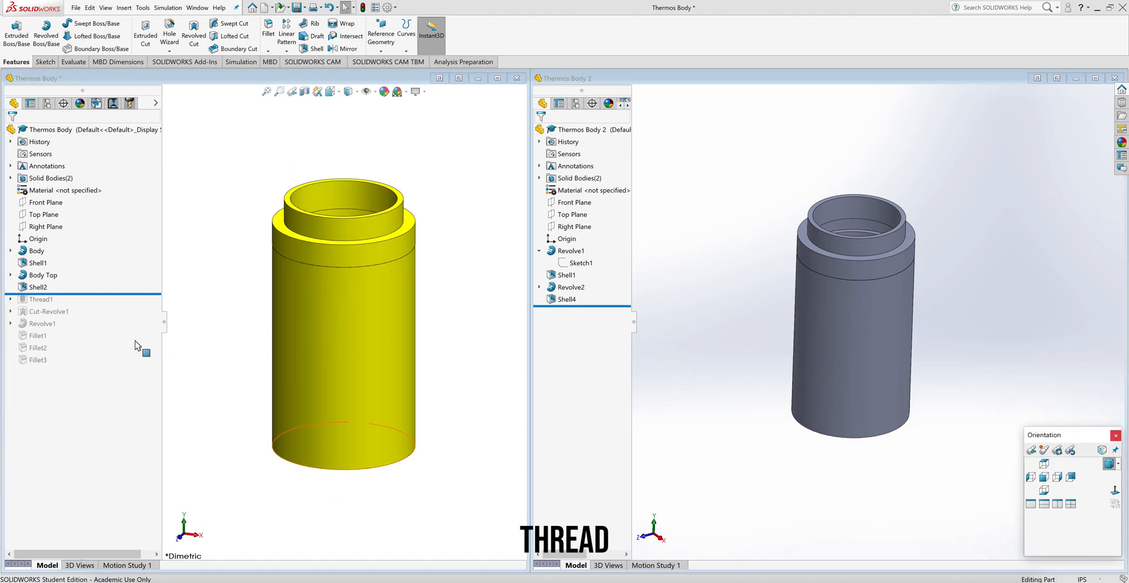
{"action": "left_click", "coordinate": [204, 308]}
{"action": "left_click_drag", "start_coordinate": [141, 293], "coordinate": [141, 305]}
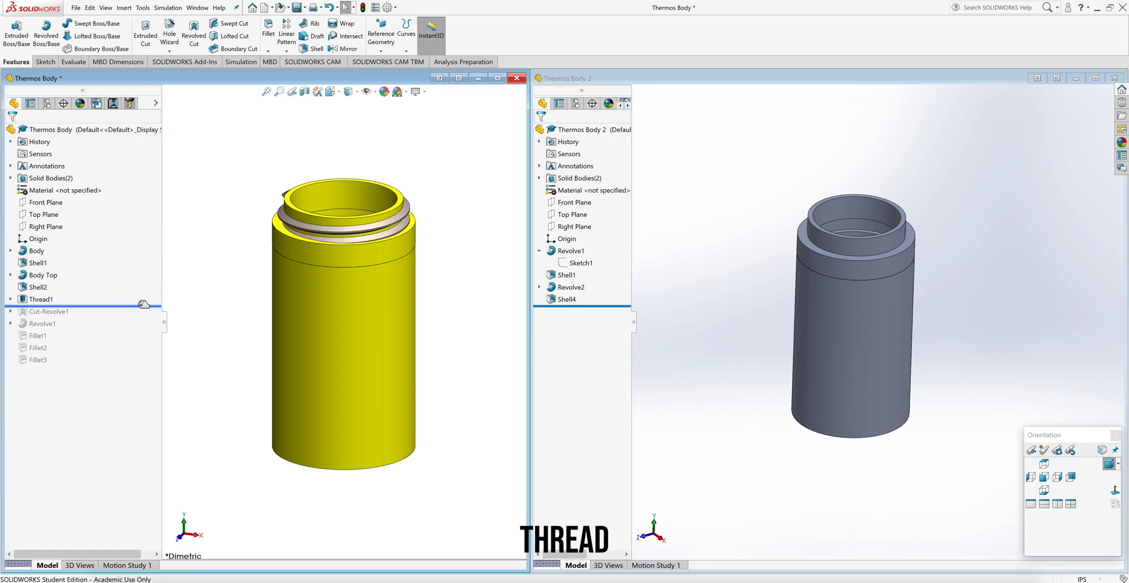
Examine the reference Thread1 definition, including its location edge, end condition, specification, thread method and trim options
{"action": "left_click", "coordinate": [52, 300]}
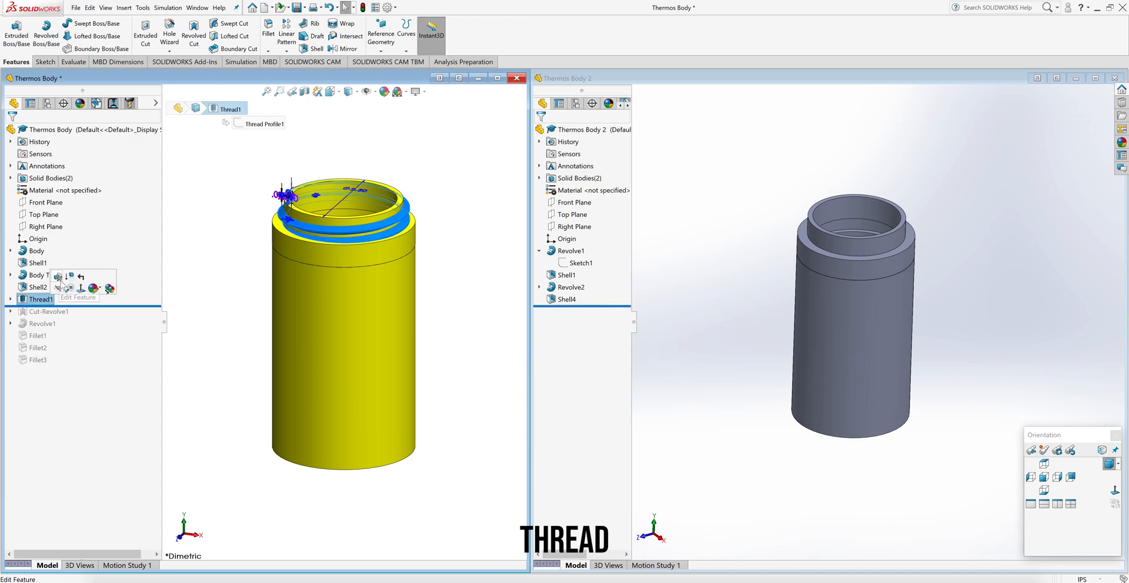
{"action": "left_click", "coordinate": [63, 285]}
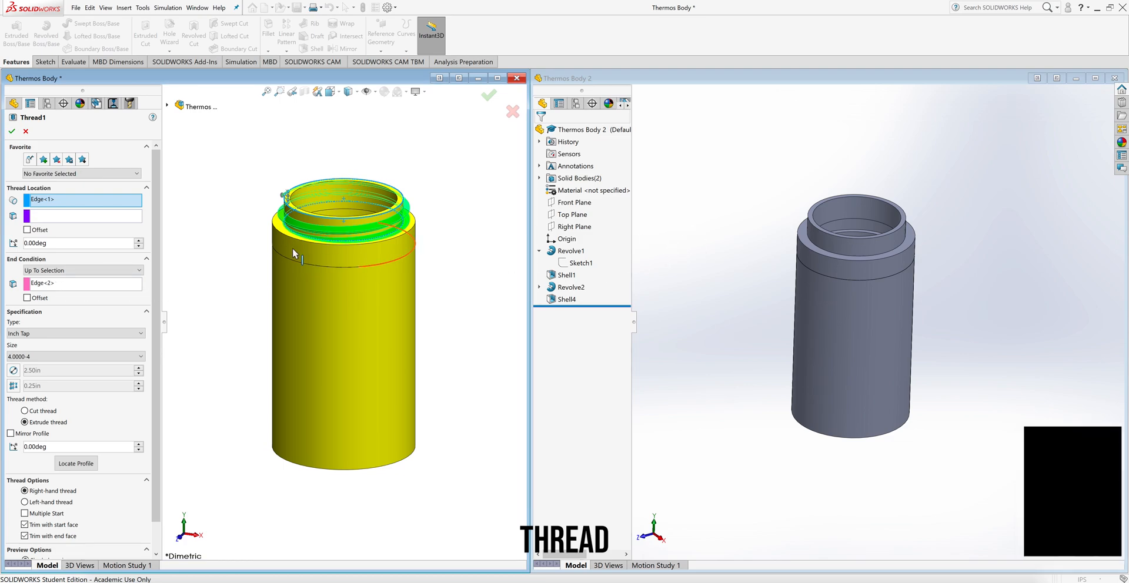
{"action": "left_click_drag", "start_coordinate": [157, 245], "coordinate": [154, 220]}
{"action": "left_click", "coordinate": [91, 199]}
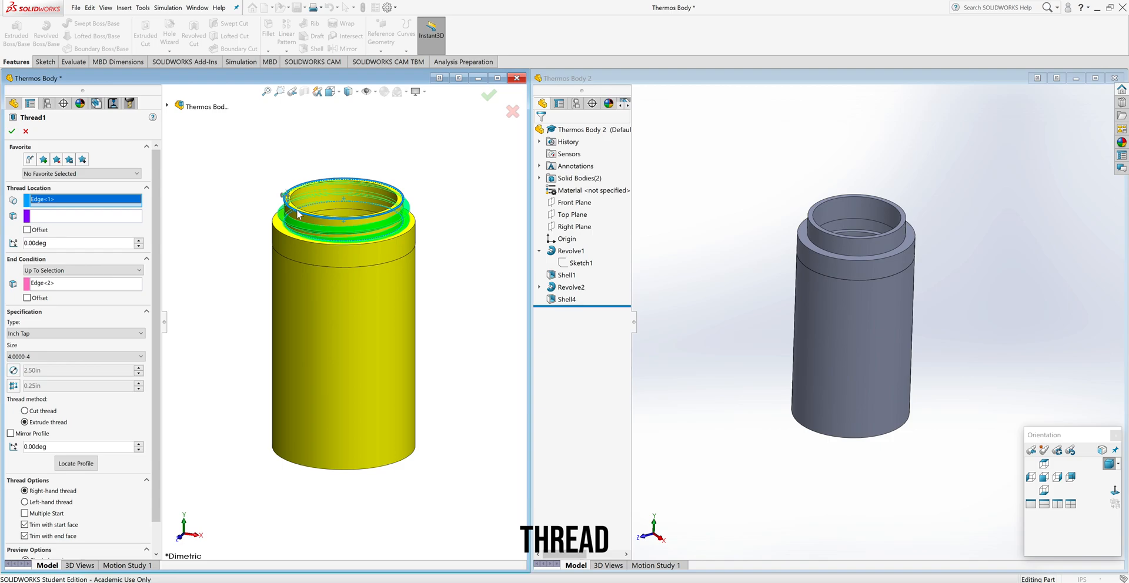
{"action": "left_click", "coordinate": [99, 285]}
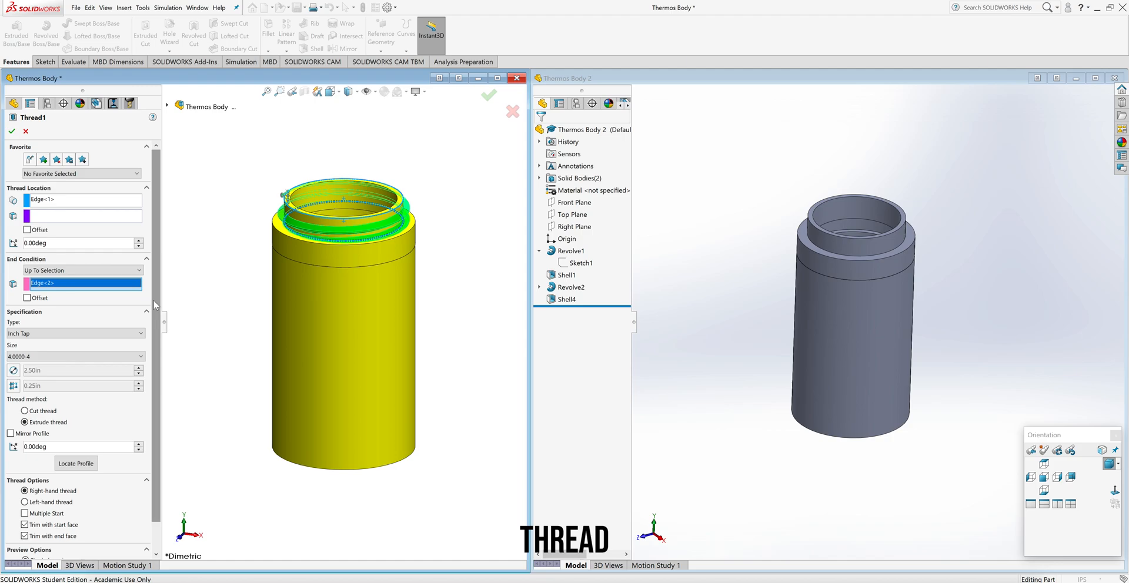
{"action": "scroll", "coordinate": [154, 302], "scroll_direction": "down", "scroll_amount": 2}
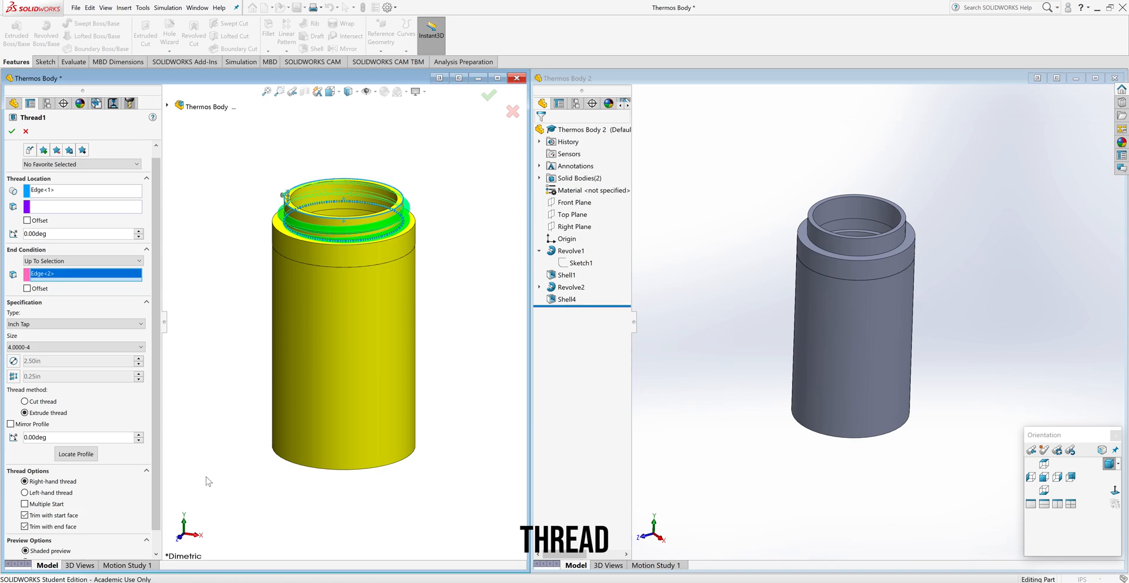
{"action": "left_click", "coordinate": [12, 131]}
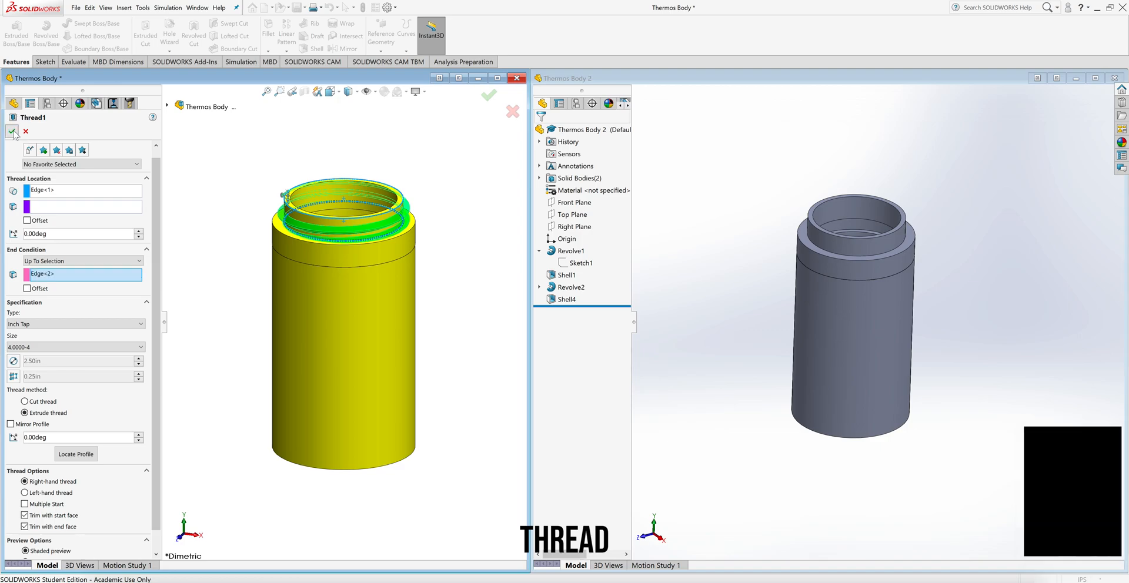
Start a Thread feature in Thermos Body 2 and set its location to the outer top edge of the neck
{"action": "left_click", "coordinate": [699, 299]}
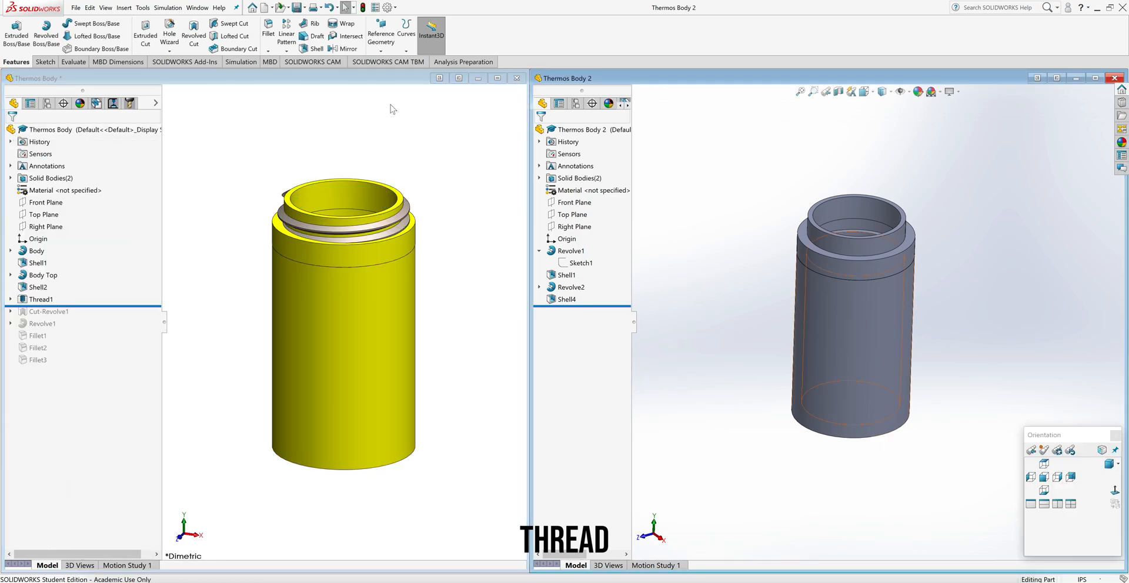
{"action": "left_click", "coordinate": [170, 51]}
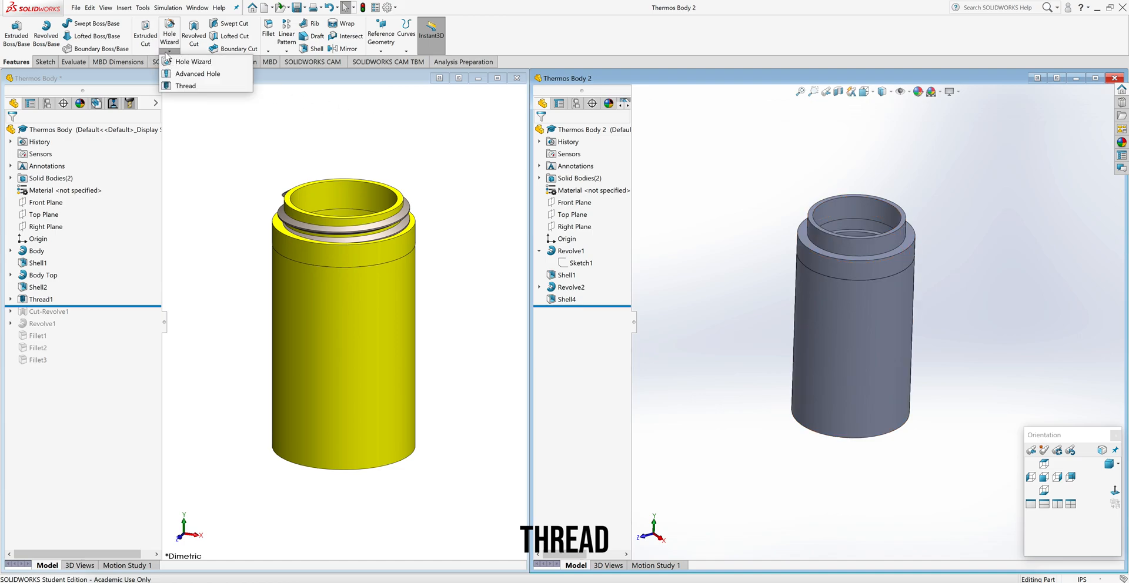
{"action": "left_click", "coordinate": [206, 86]}
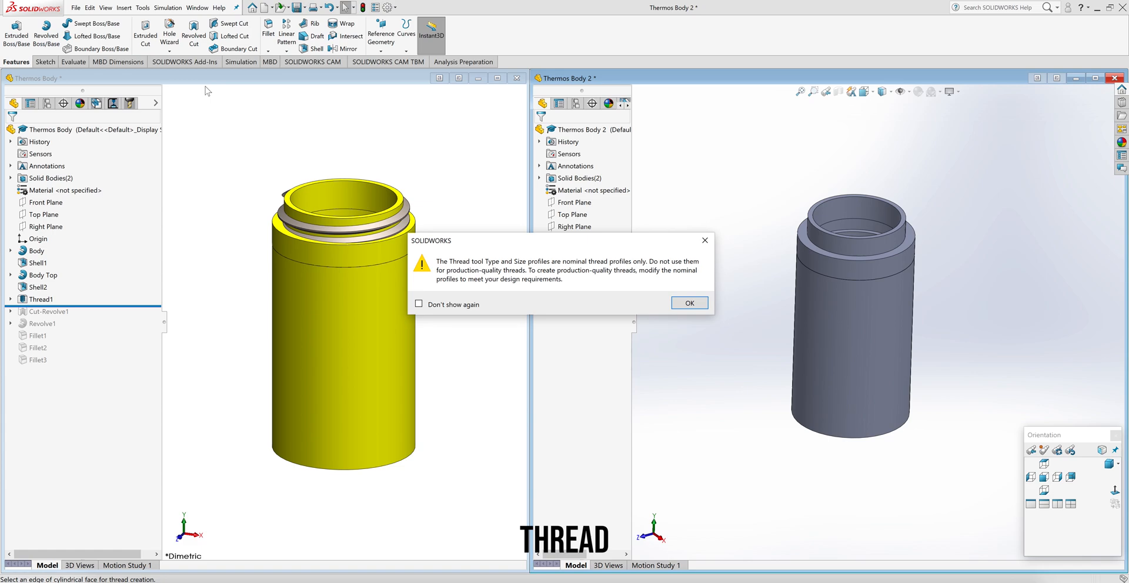
{"action": "left_click", "coordinate": [688, 304]}
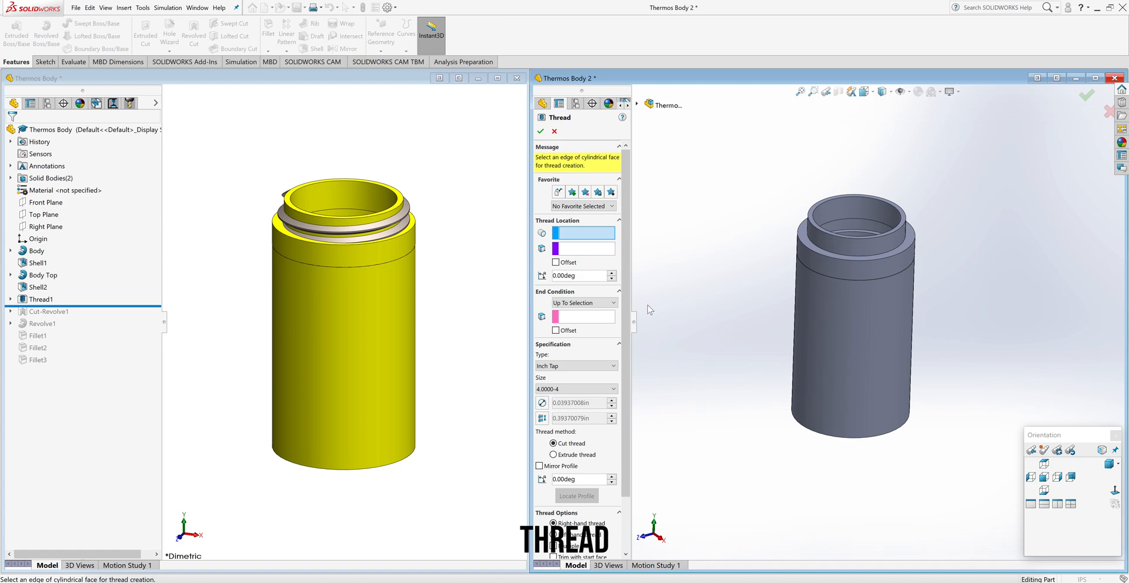
{"action": "left_click_drag", "start_coordinate": [644, 327], "coordinate": [675, 333]}
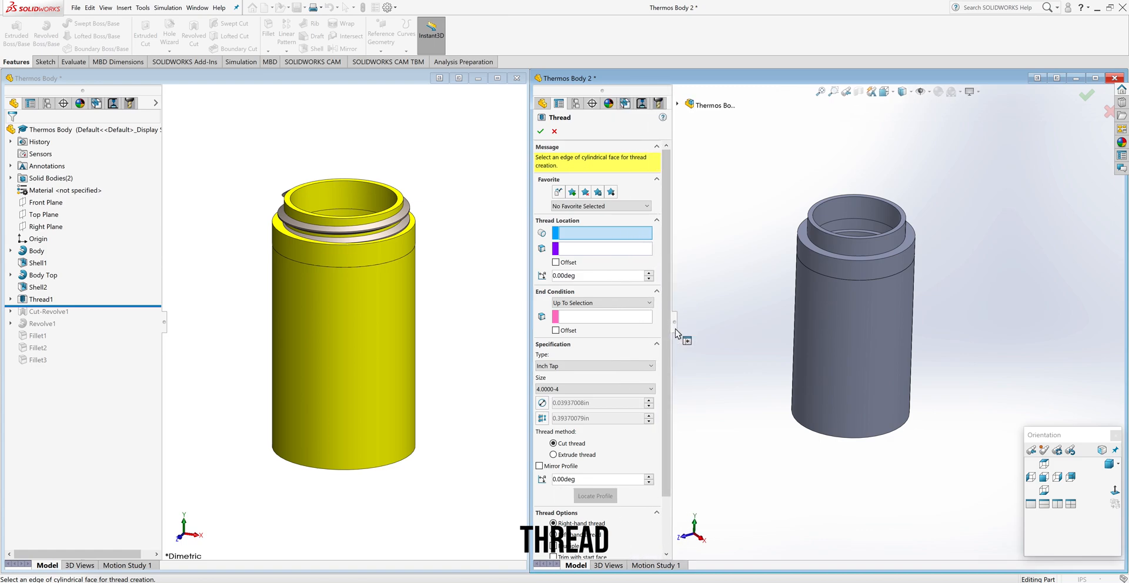
{"action": "left_click", "coordinate": [592, 231]}
{"action": "left_click", "coordinate": [834, 91]}
{"action": "left_click_drag", "start_coordinate": [764, 165], "coordinate": [942, 292]}
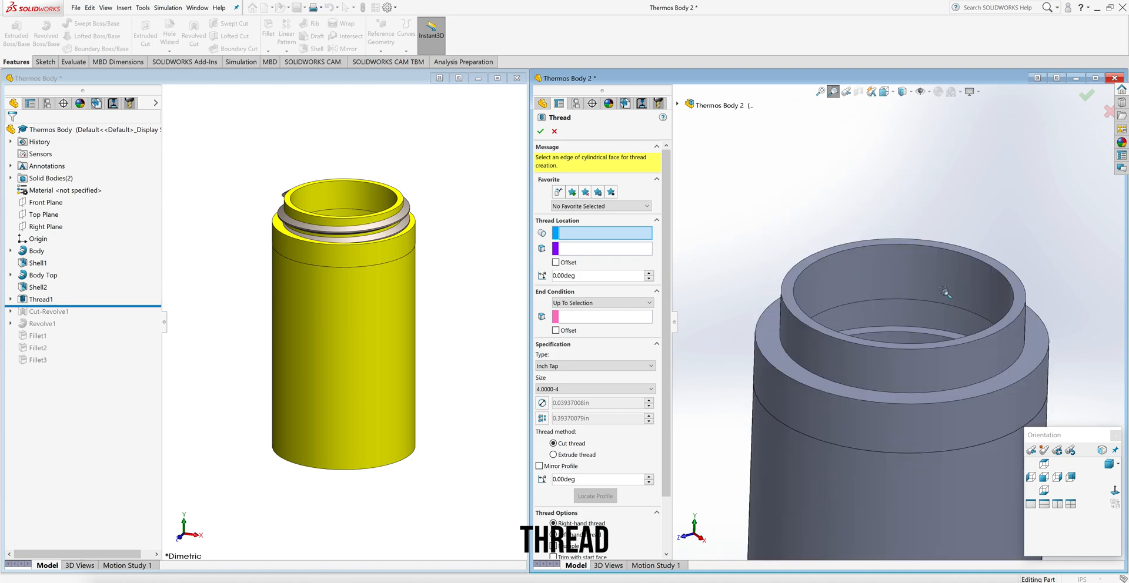
{"action": "left_click", "coordinate": [833, 93]}
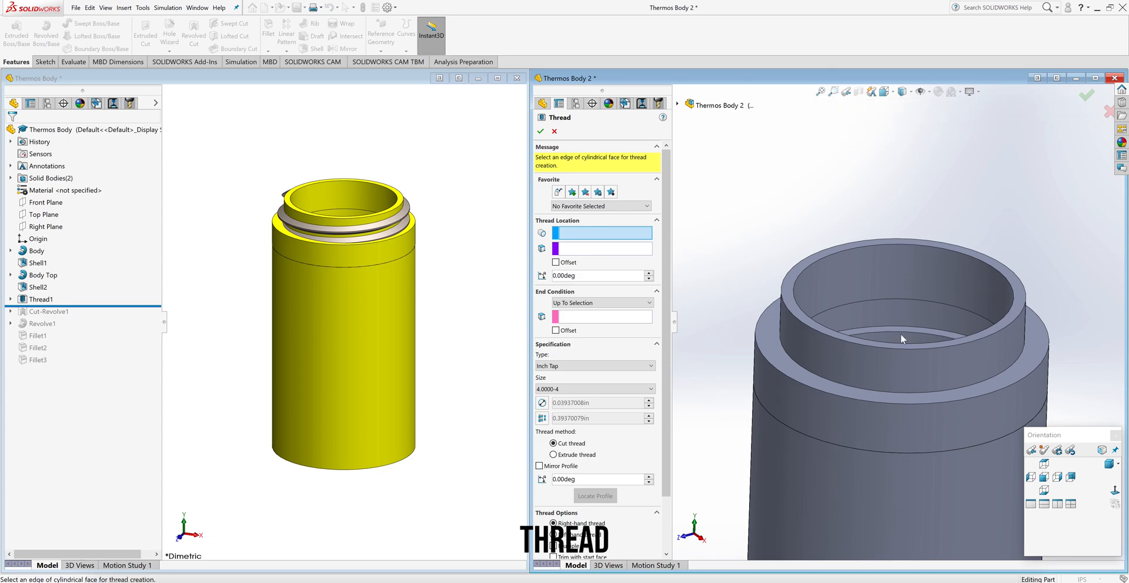
{"action": "middle_click_drag", "start_coordinate": [886, 411], "coordinate": [841, 374], "text": "ctrl"}
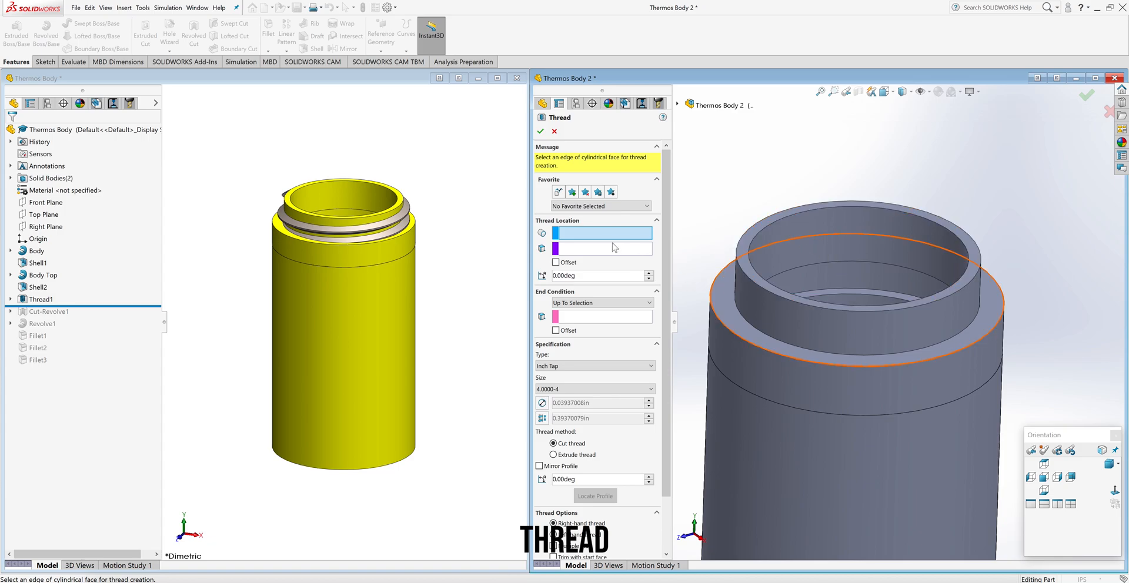
{"action": "left_click", "coordinate": [754, 281]}
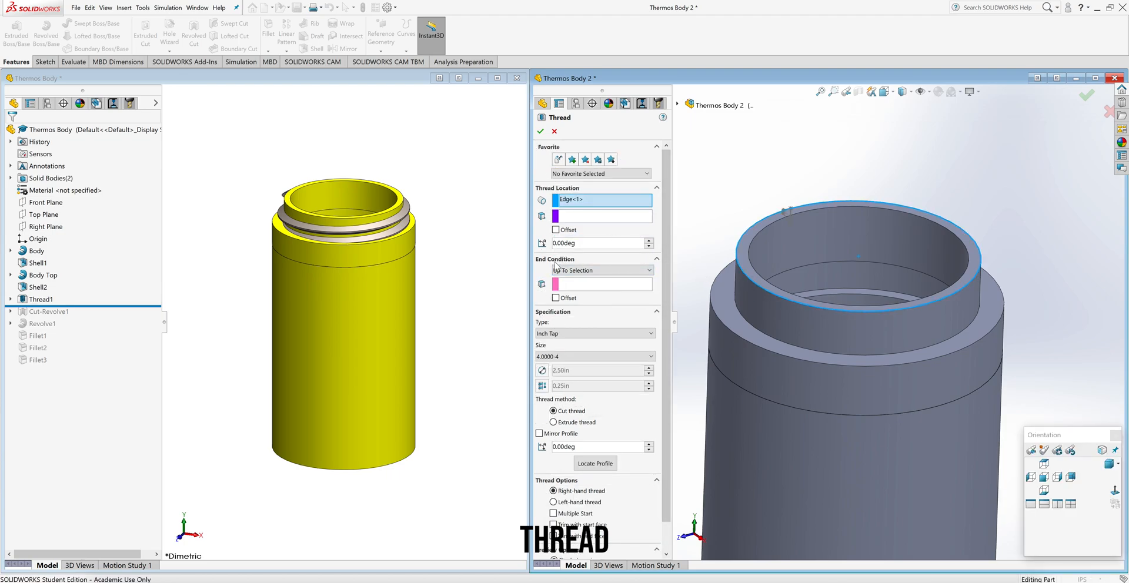
End the thread Up To Selection at the edge where the neck meets the wider shoulder
{"action": "left_click", "coordinate": [621, 285]}
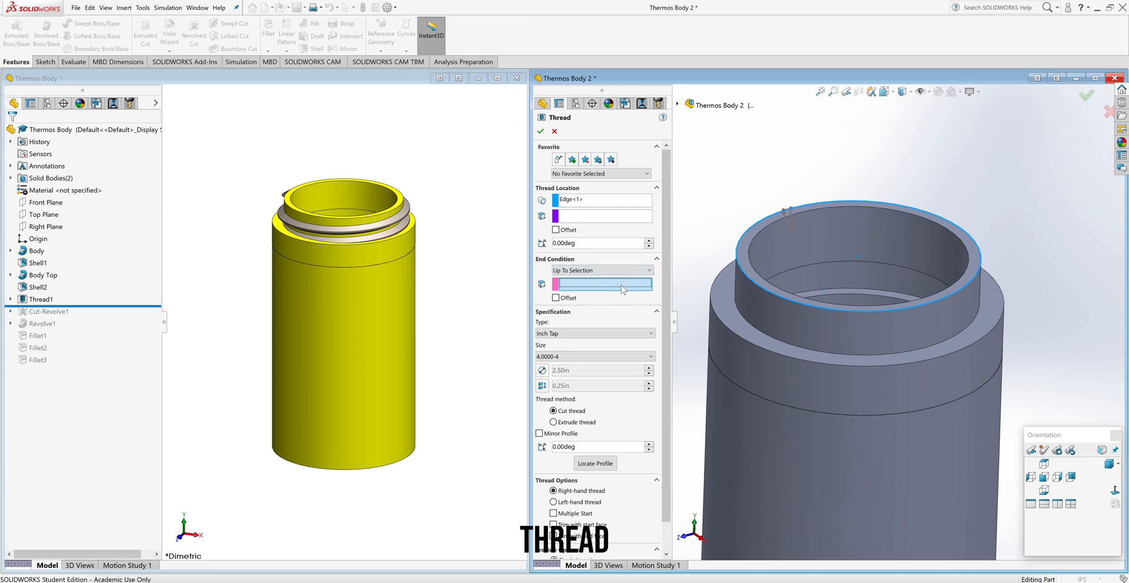
{"action": "left_click", "coordinate": [762, 335]}
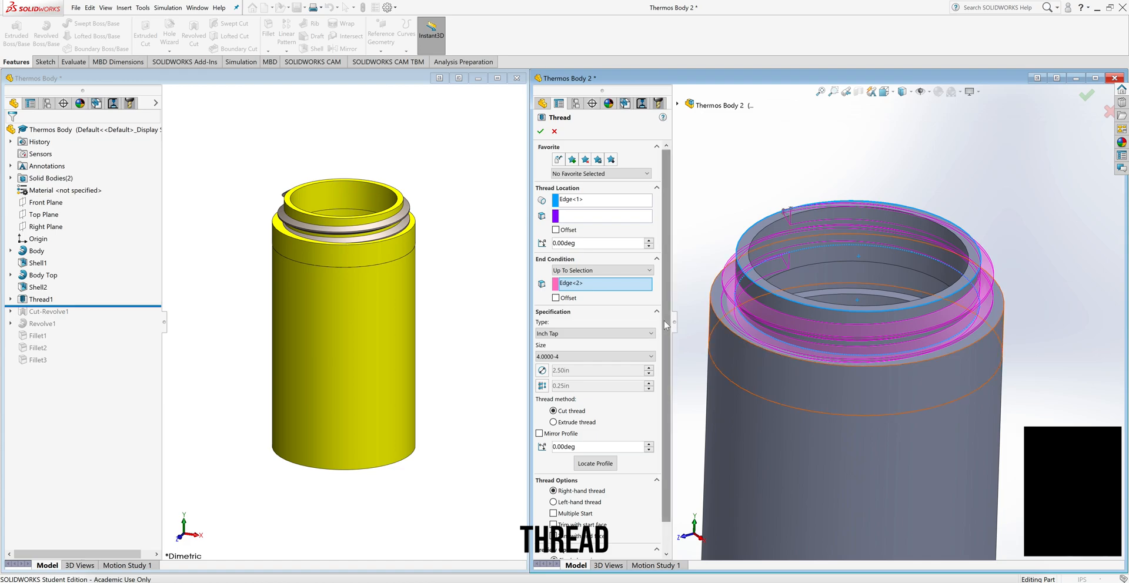
{"action": "scroll", "coordinate": [666, 324], "scroll_direction": "down", "scroll_amount": 2}
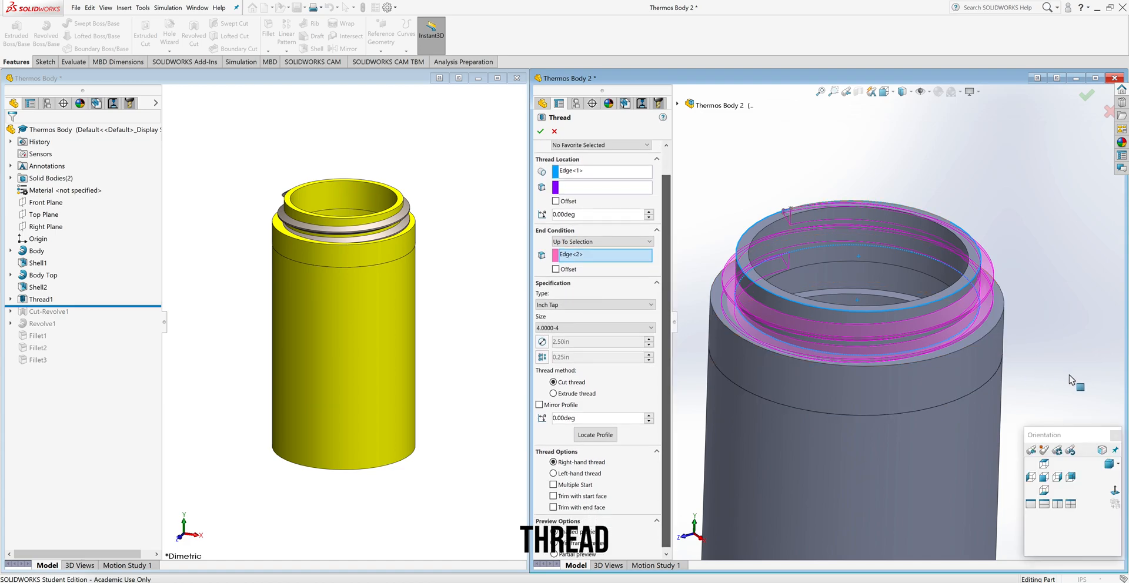
Specify the neck thread as type Inch Tap, size 4.0000-4, checking the preview from the front
{"action": "left_click", "coordinate": [1042, 481]}
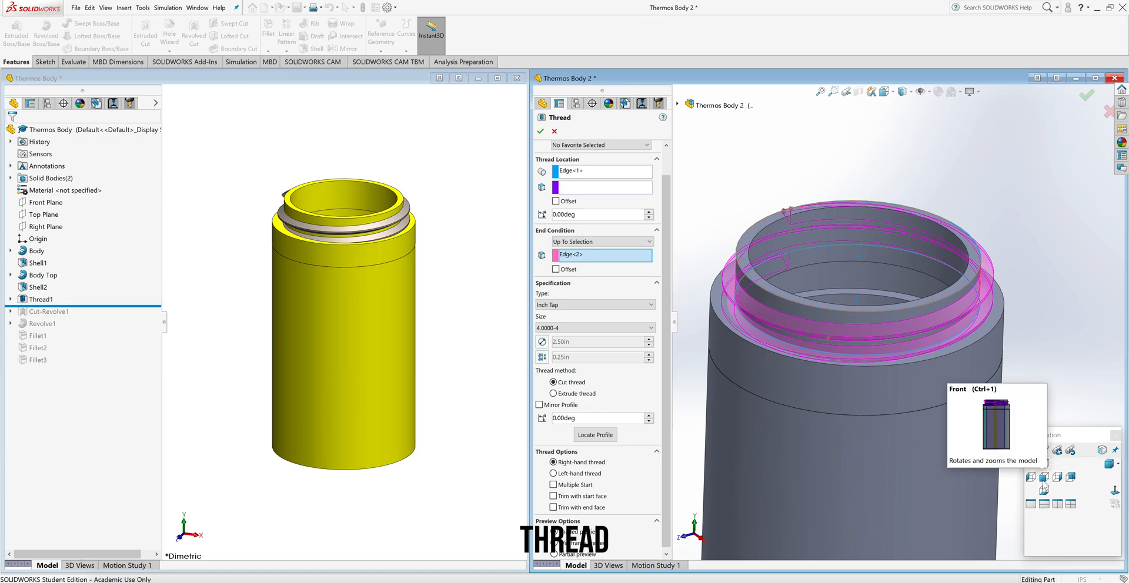
{"action": "left_click", "coordinate": [1043, 482]}
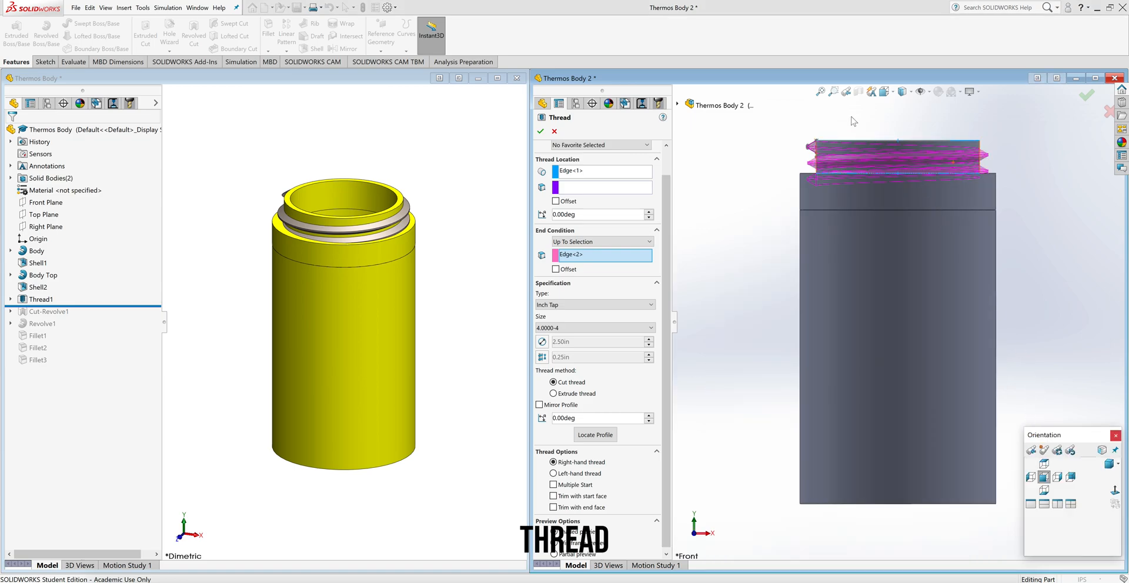
{"action": "left_click", "coordinate": [833, 91]}
{"action": "left_click_drag", "start_coordinate": [780, 121], "coordinate": [1031, 226]}
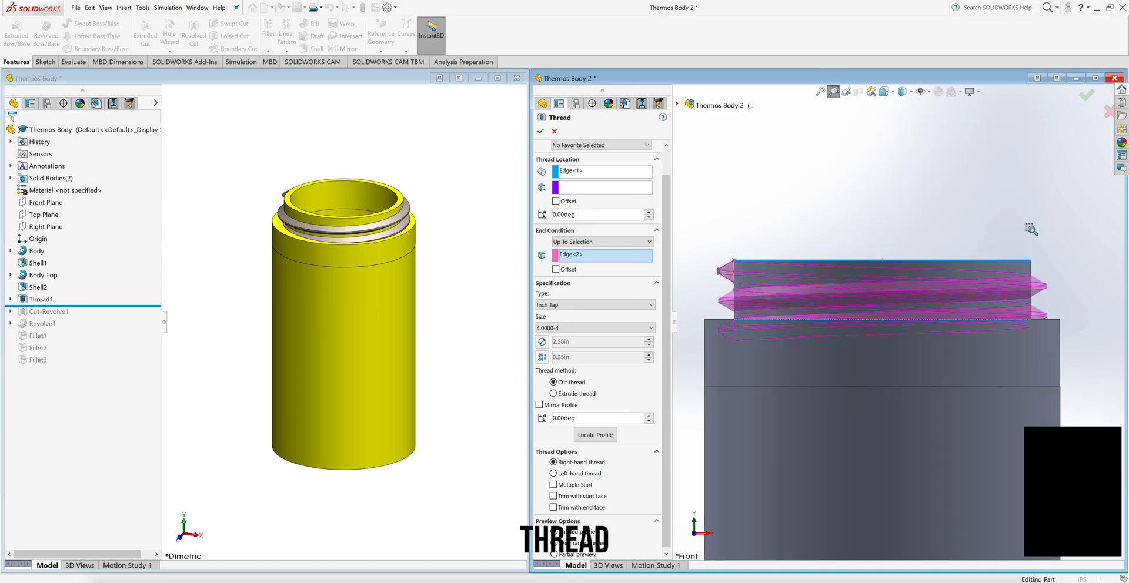
{"action": "left_click", "coordinate": [834, 93]}
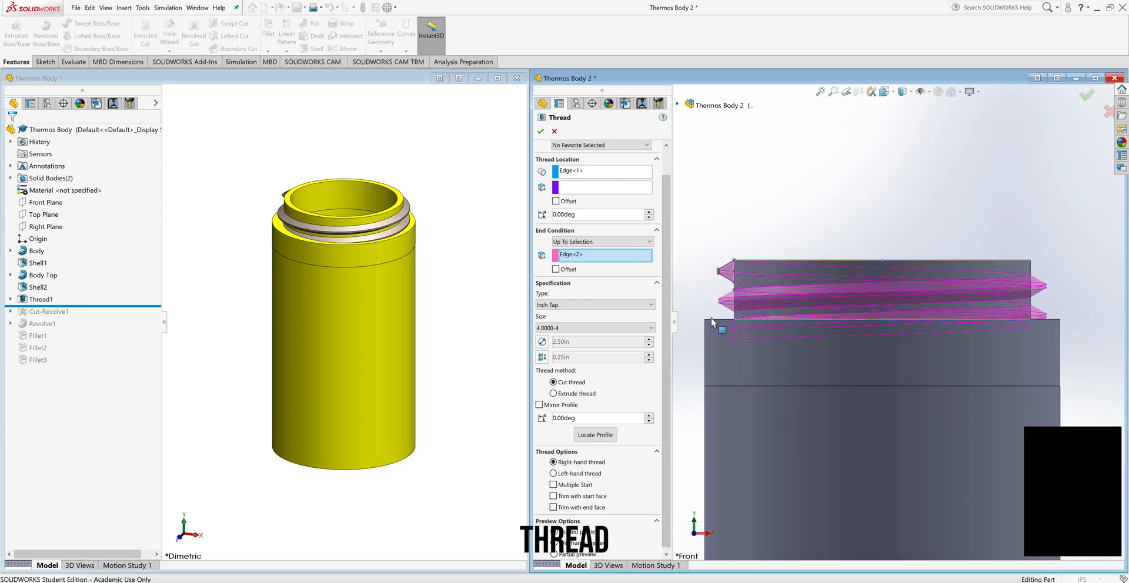
{"action": "left_click", "coordinate": [635, 305]}
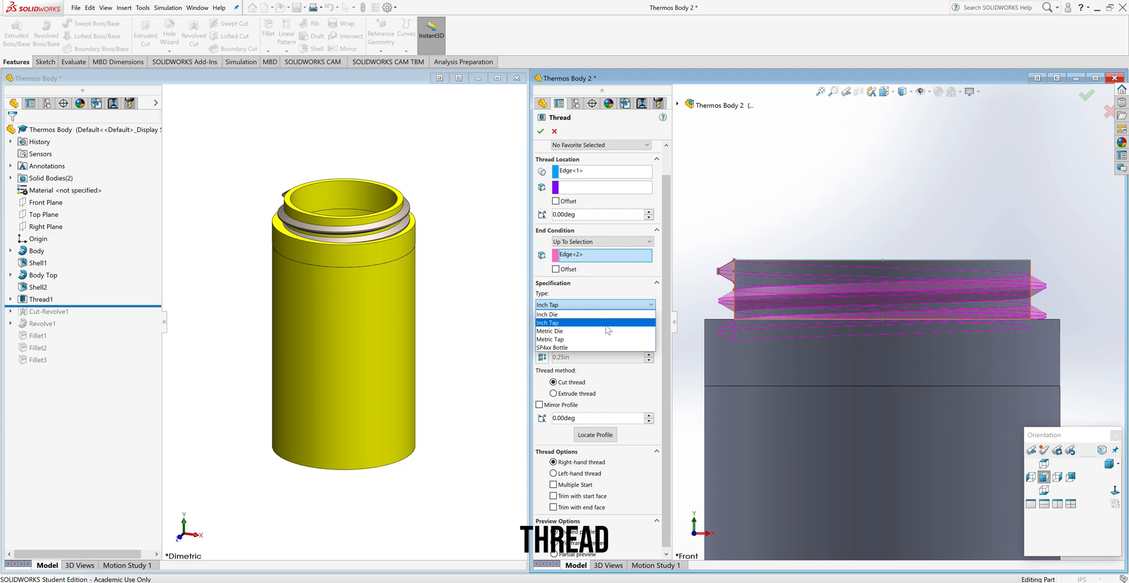
{"action": "left_click", "coordinate": [608, 330]}
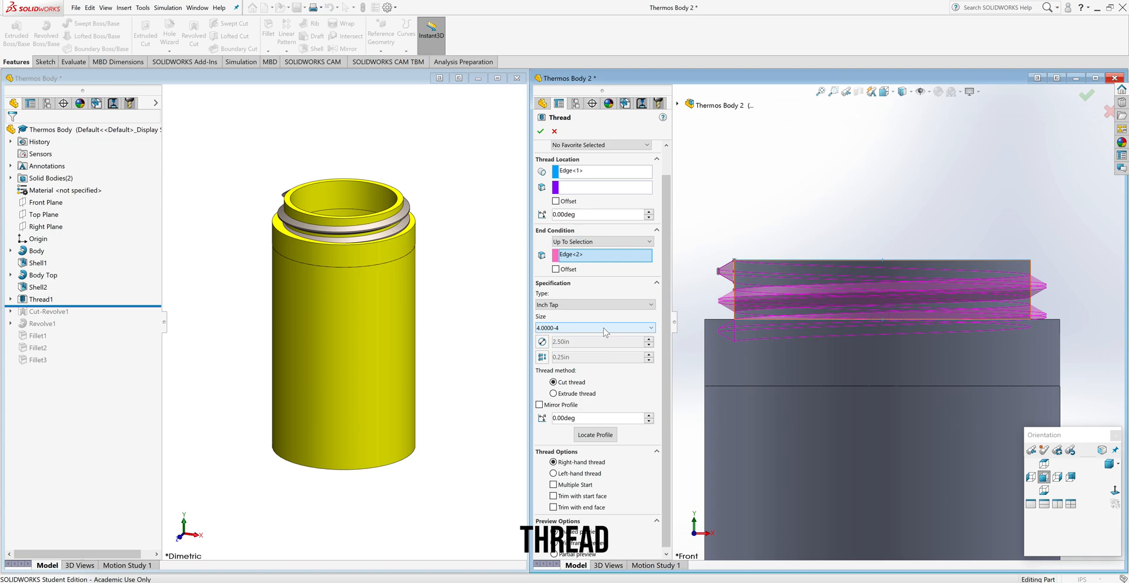
{"action": "left_click", "coordinate": [606, 328]}
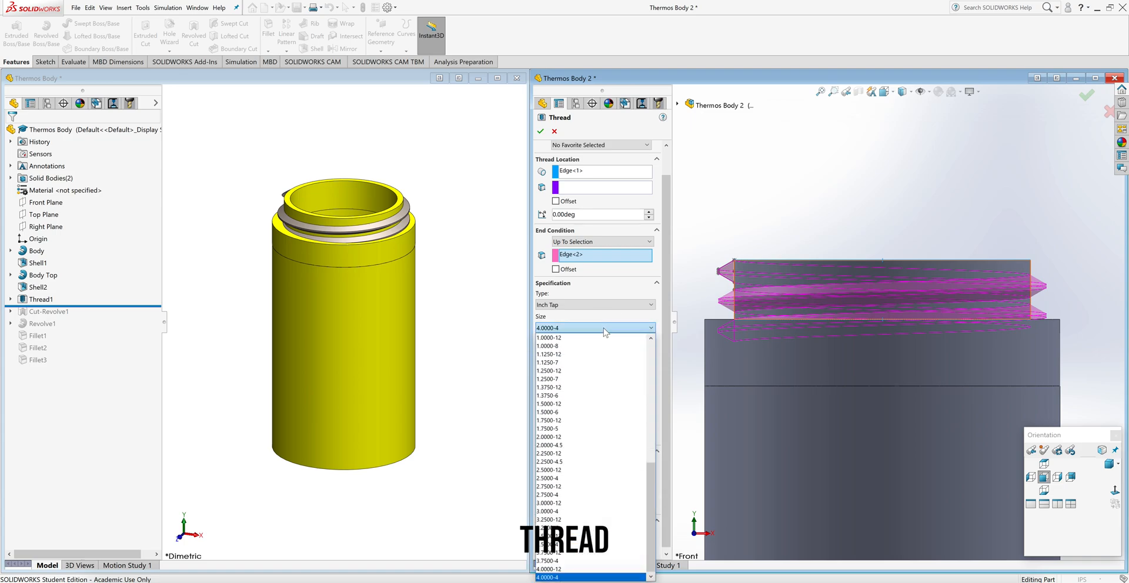
{"action": "left_click", "coordinate": [603, 330]}
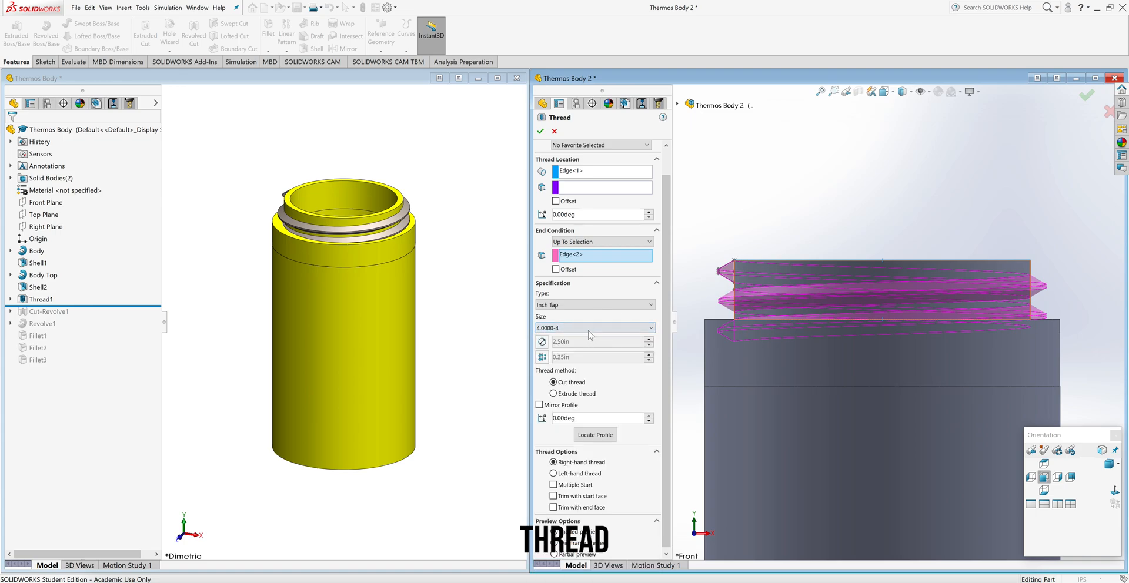
Make the neck thread an extruded one, trimmed with the start and end faces, and create it
{"action": "left_click", "coordinate": [569, 395]}
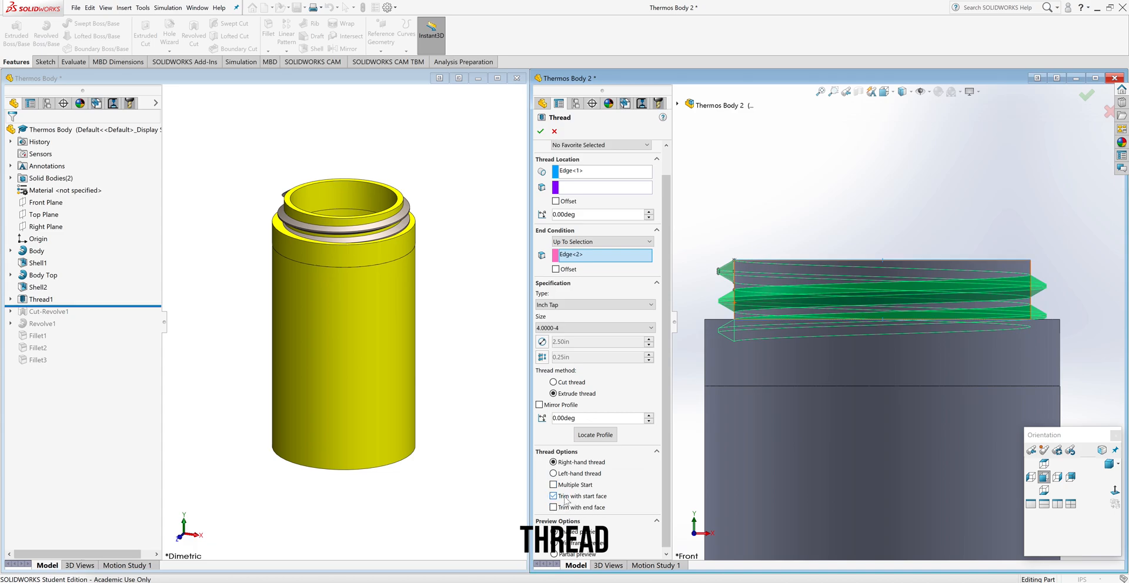
{"action": "left_click", "coordinate": [568, 510]}
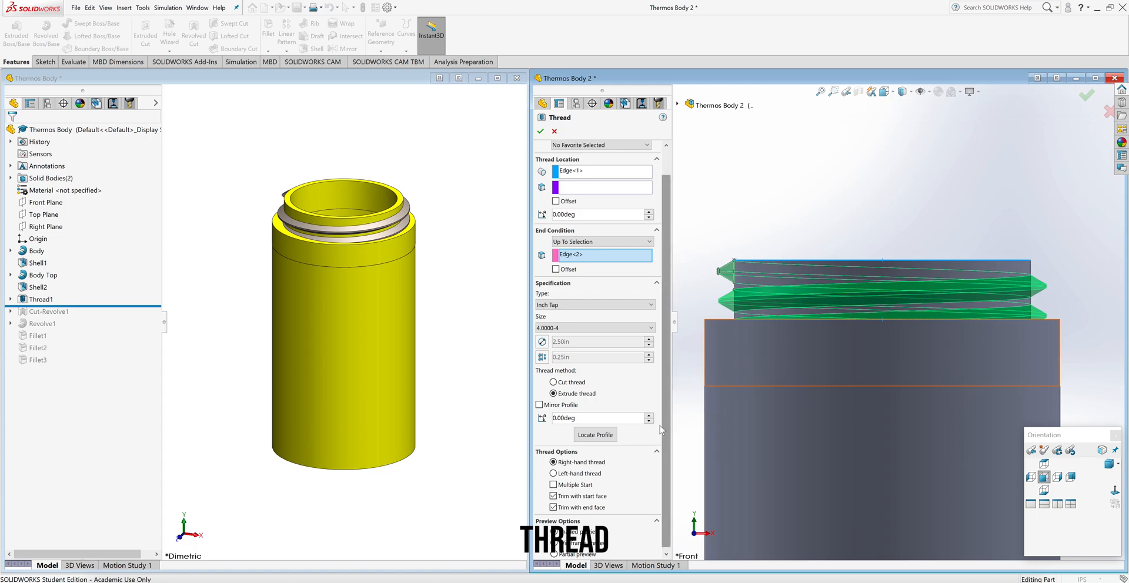
{"action": "mouse_move", "coordinate": [665, 430]}
{"action": "left_mouse_down"}
{"action": "mouse_move", "coordinate": [662, 444]}
{"action": "mouse_move", "coordinate": [669, 324]}
{"action": "mouse_move", "coordinate": [661, 442]}
{"action": "left_mouse_up"}
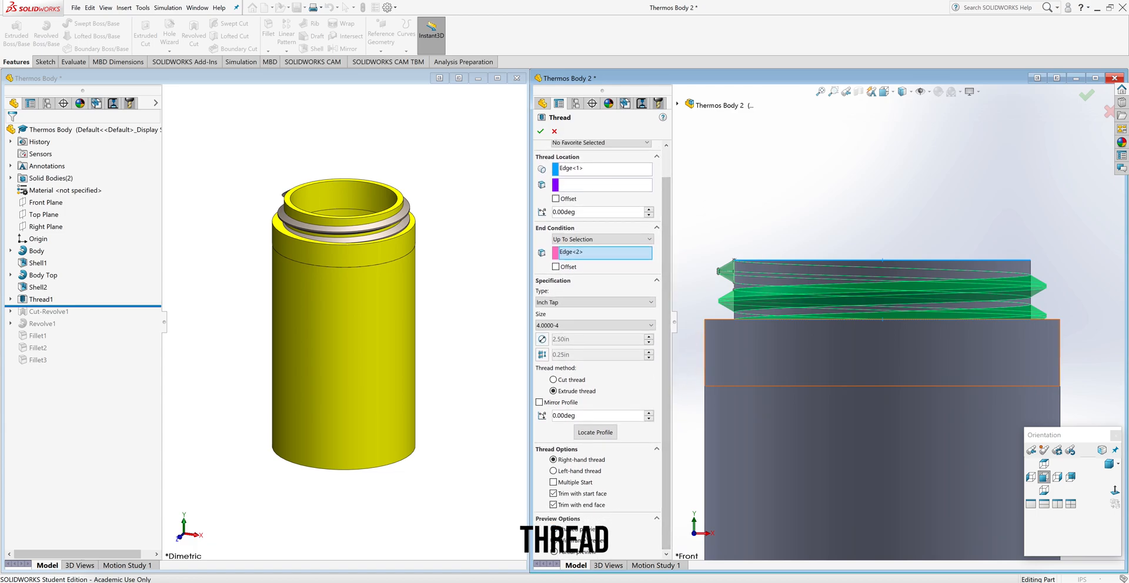
{"action": "left_click_drag", "start_coordinate": [667, 490], "coordinate": [668, 449]}
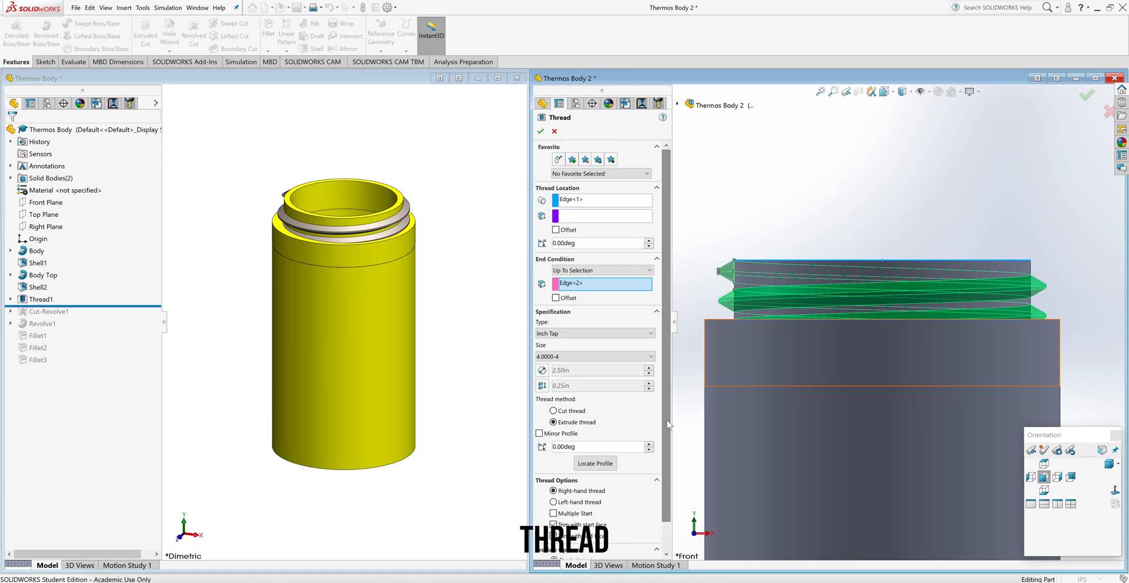
{"action": "left_click", "coordinate": [541, 132]}
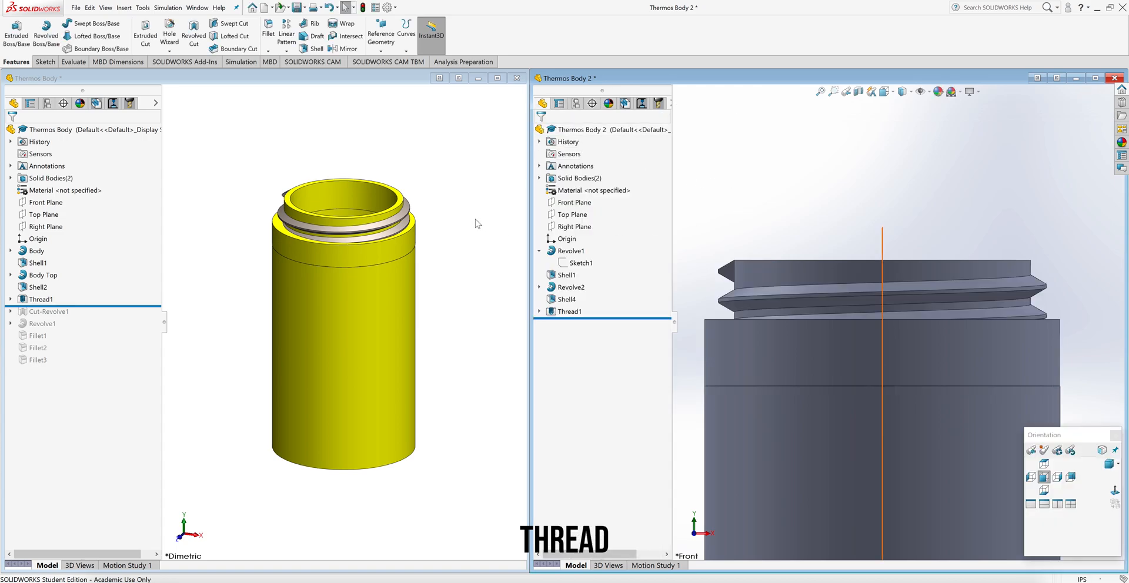
Inspect the finished neck thread on Thermos Body 2 and return the part to the dimetric view
{"action": "mouse_move", "coordinate": [829, 215]}
{"action": "middle_mouse_down"}
{"action": "mouse_move", "coordinate": [820, 250]}
{"action": "mouse_move", "coordinate": [818, 219]}
{"action": "mouse_move", "coordinate": [826, 231]}
{"action": "middle_mouse_up"}
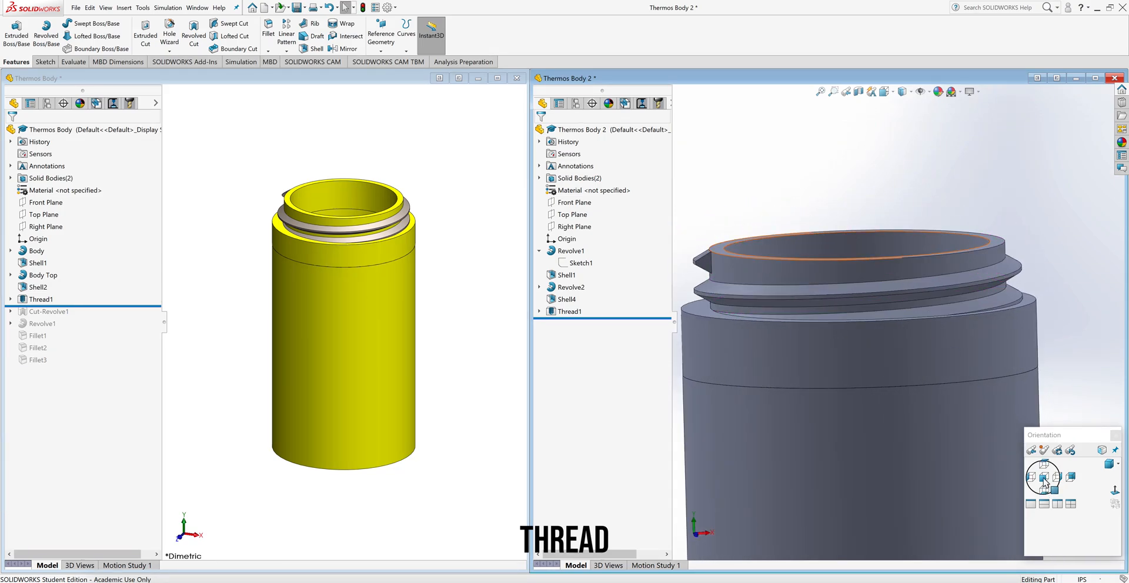
{"action": "left_click", "coordinate": [1044, 477]}
{"action": "left_click", "coordinate": [1109, 465]}
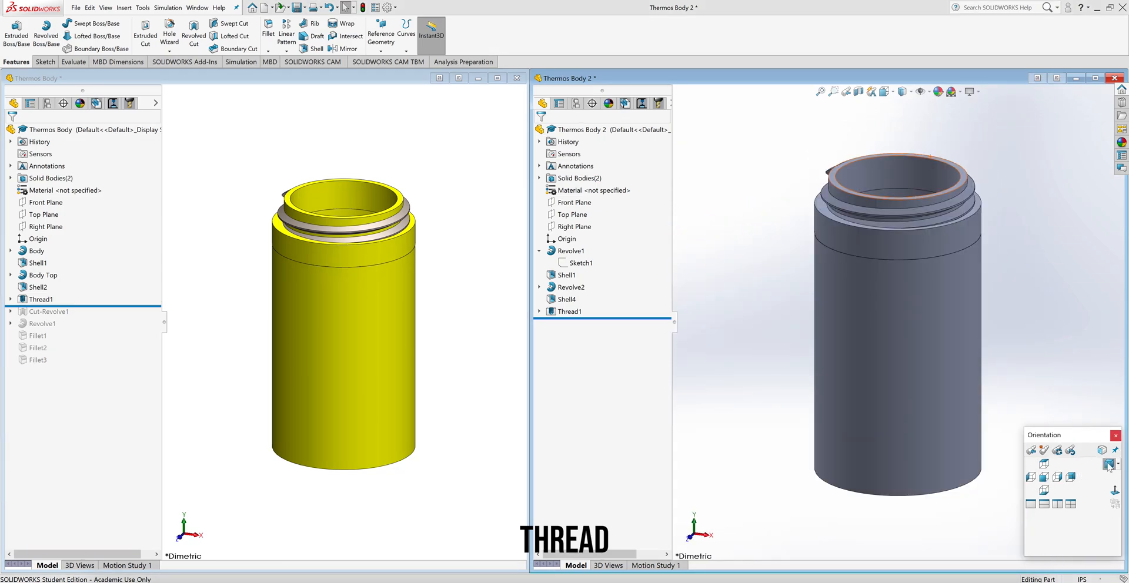
Roll the reference Thermos Body forward to include Cut-Revolve1 and open that cut's sketch for editing in the front view
{"action": "left_click", "coordinate": [423, 290]}
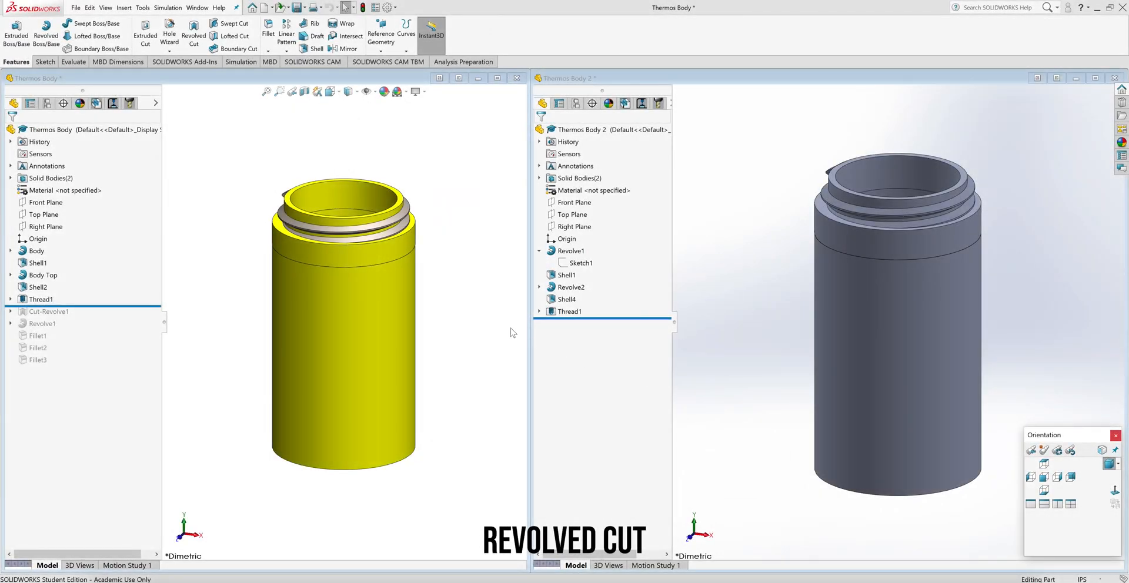
{"action": "left_click_drag", "start_coordinate": [139, 306], "coordinate": [139, 319]}
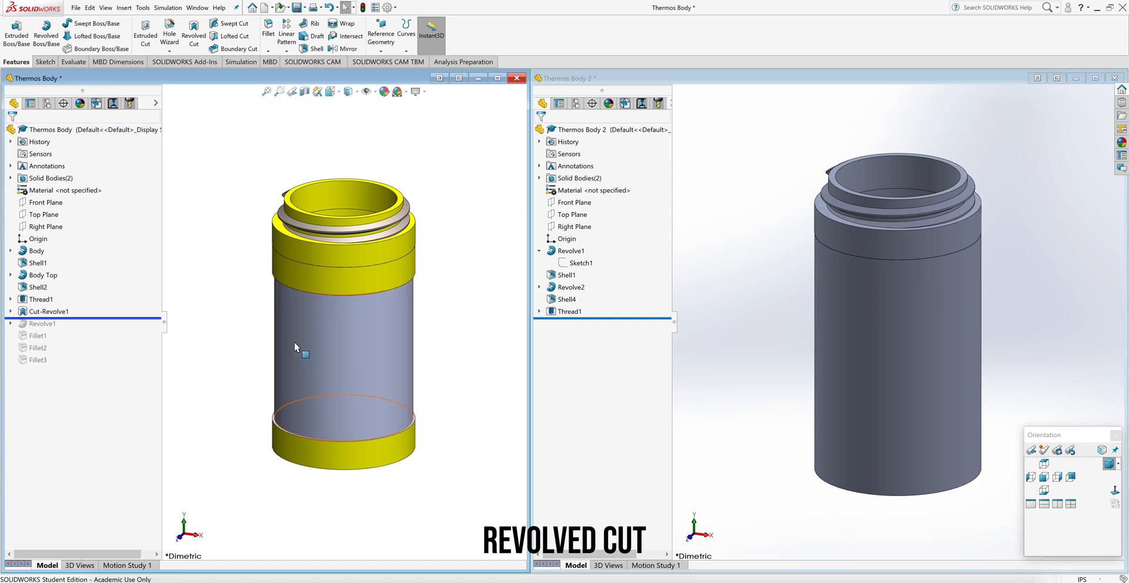
{"action": "left_click", "coordinate": [10, 313]}
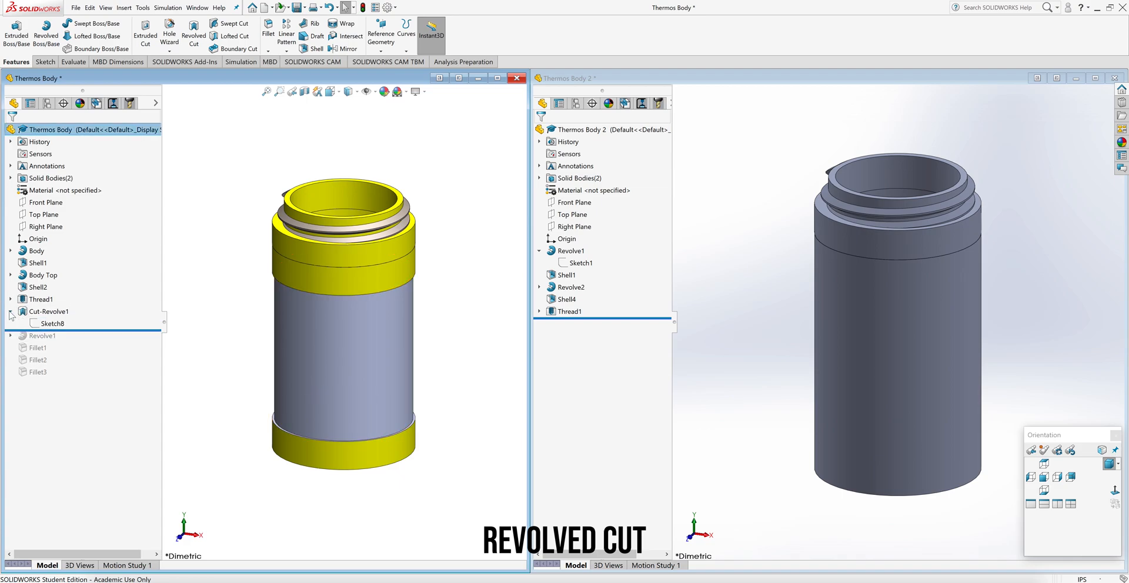
{"action": "left_click", "coordinate": [41, 325]}
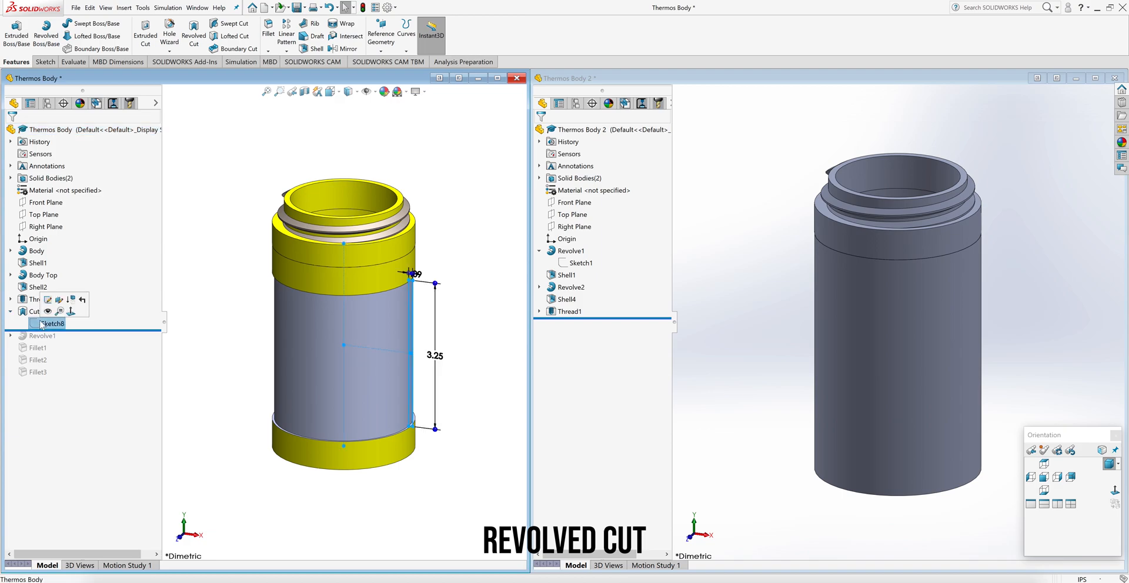
{"action": "left_click", "coordinate": [48, 300]}
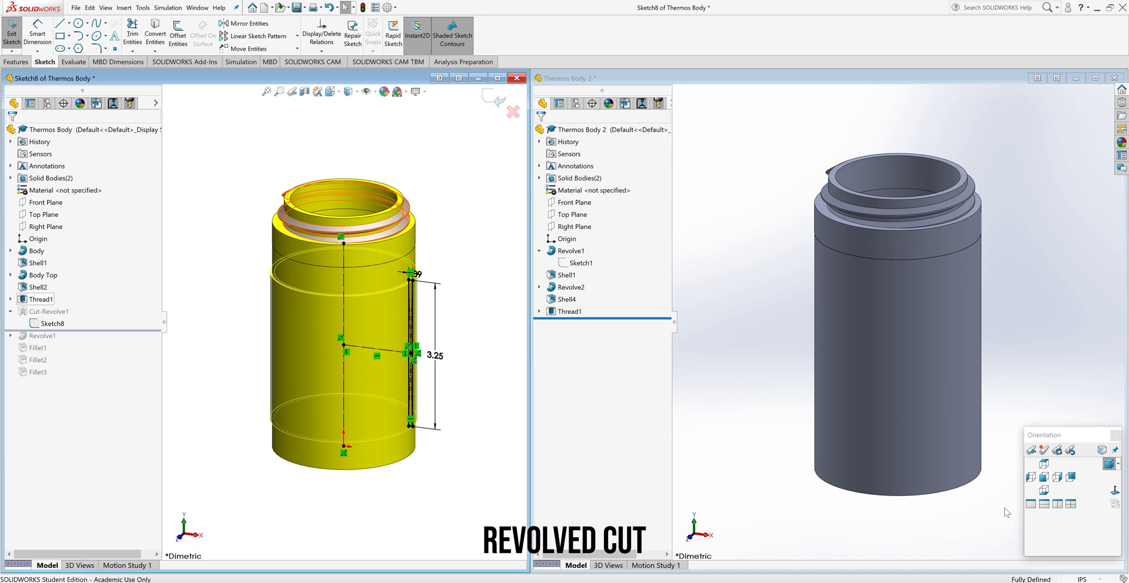
{"action": "left_click", "coordinate": [1045, 477]}
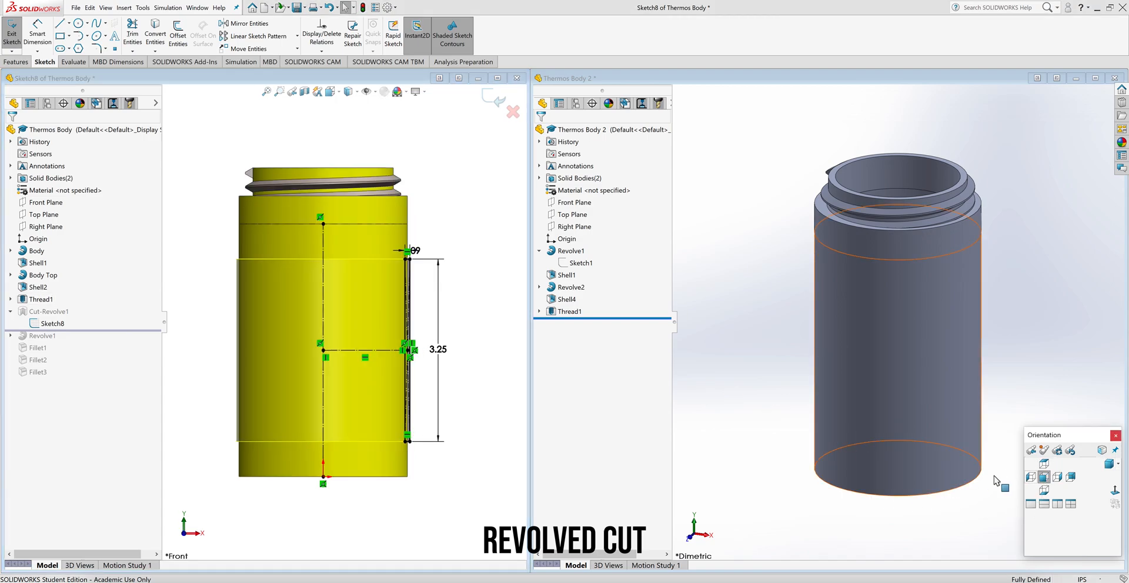
Start a new sketch on the Front Plane of Thermos Body 2, viewed from the front
{"action": "left_click", "coordinate": [1044, 477]}
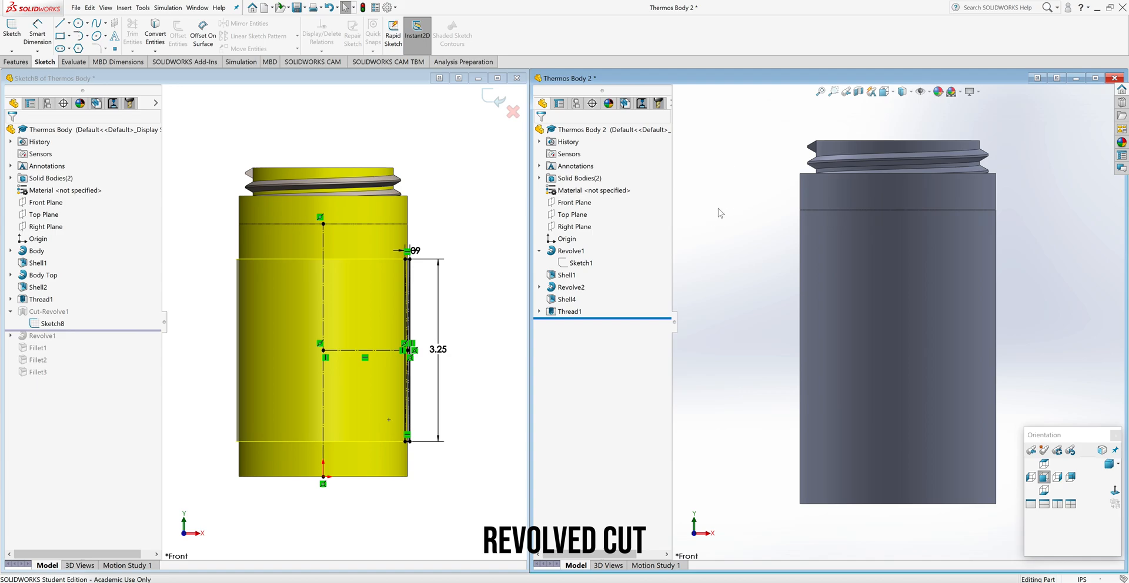
{"action": "left_click", "coordinate": [12, 36]}
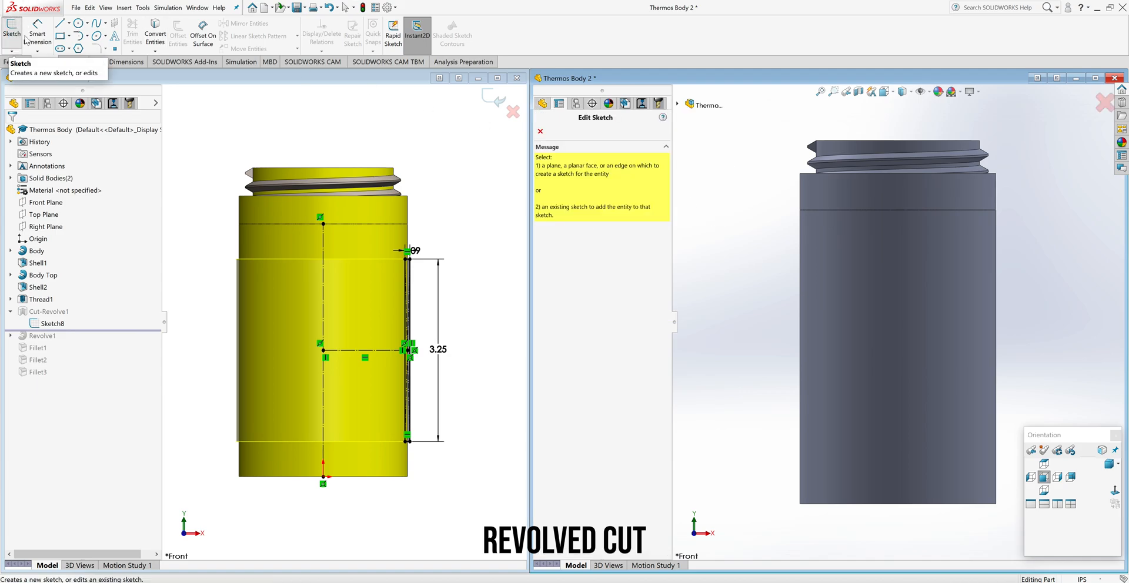
{"action": "left_click", "coordinate": [679, 104]}
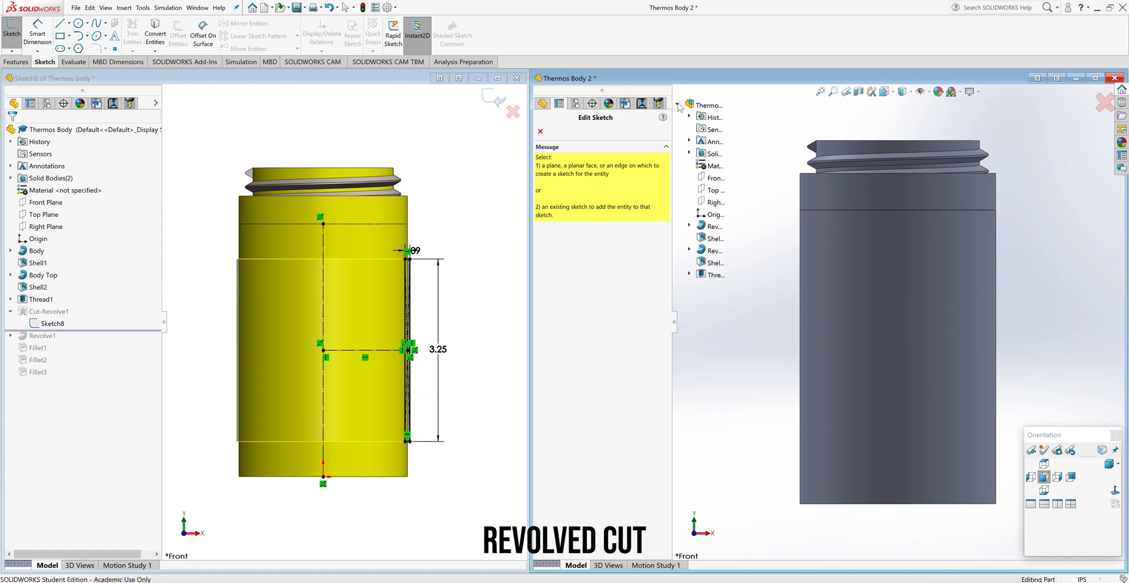
{"action": "left_click", "coordinate": [715, 179]}
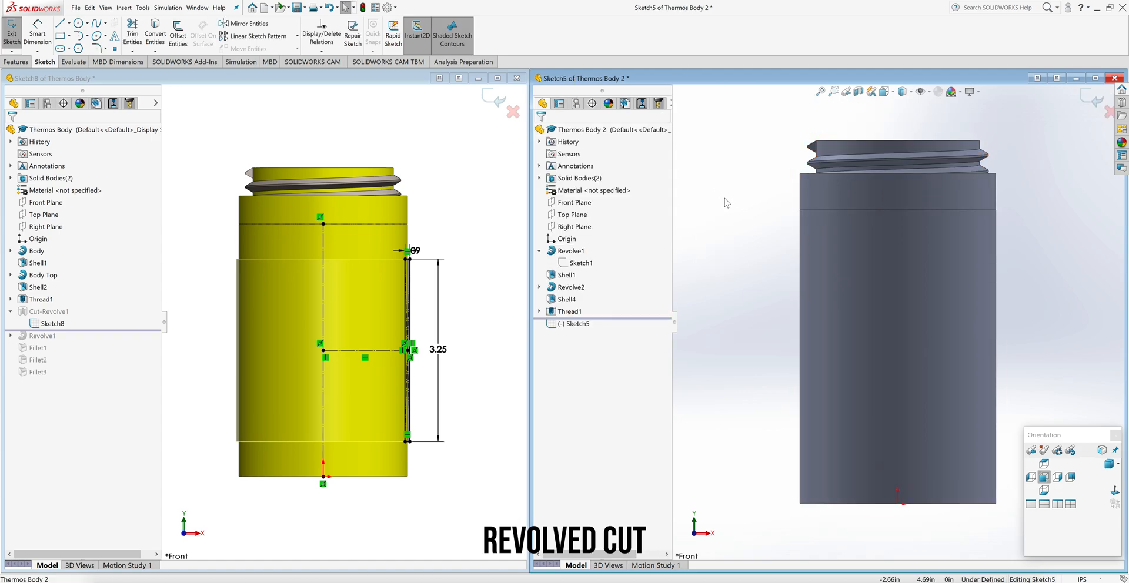
Sketch a vertical centerline from the middle of the seam line below the neck shoulder down to the origin
{"action": "left_click", "coordinate": [69, 24]}
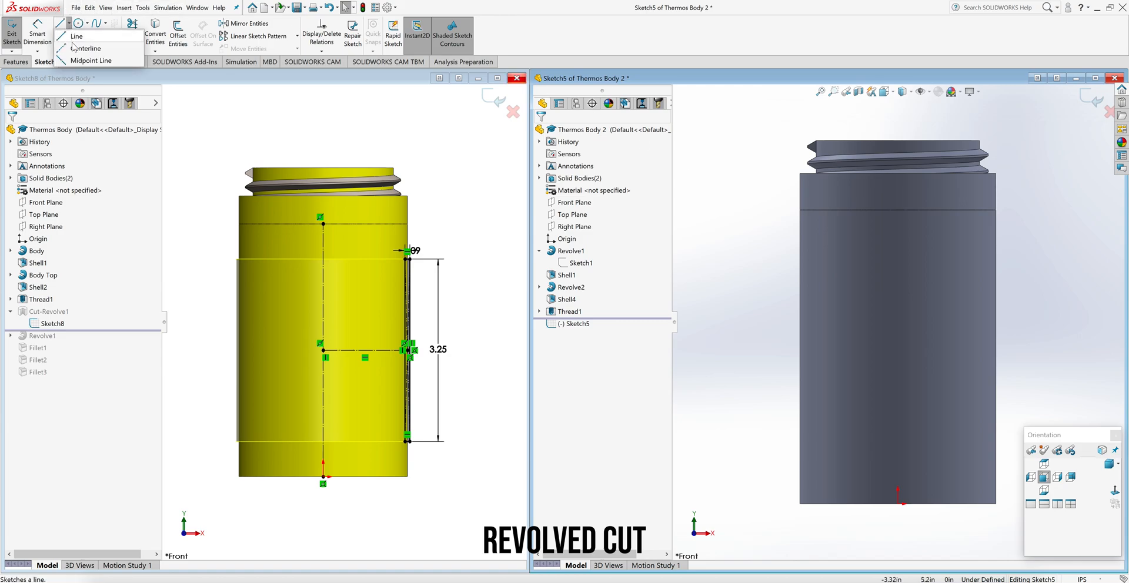
{"action": "left_click", "coordinate": [88, 47]}
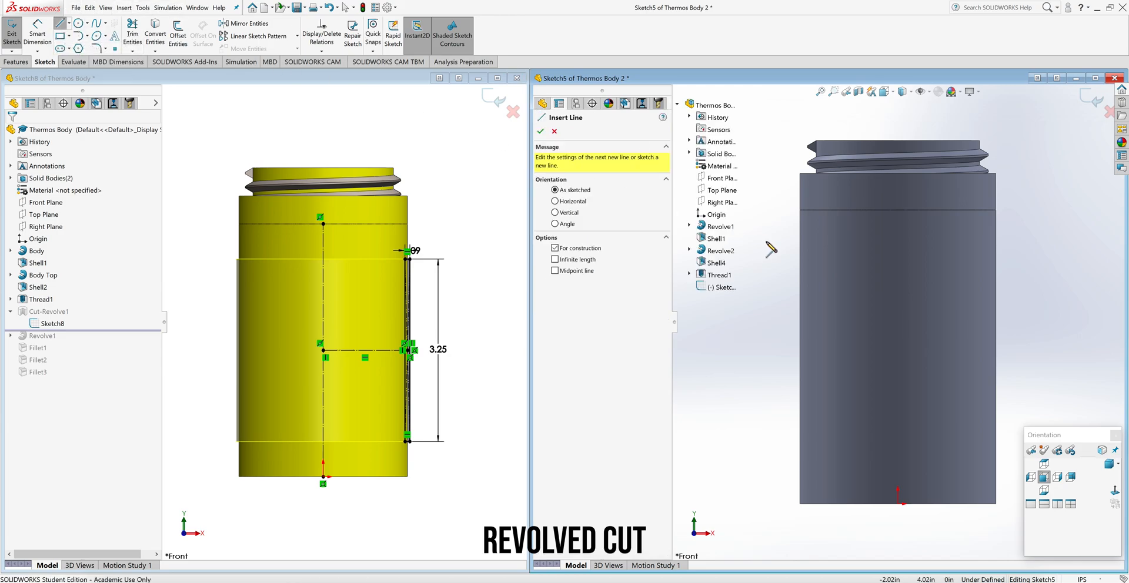
{"action": "left_click", "coordinate": [897, 210]}
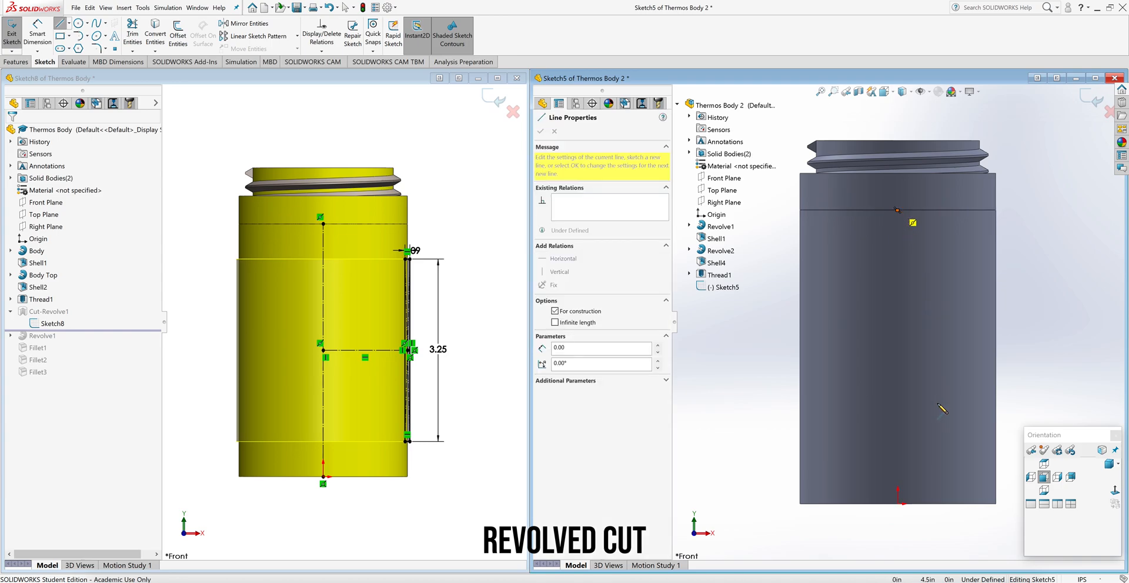
{"action": "left_click", "coordinate": [898, 504]}
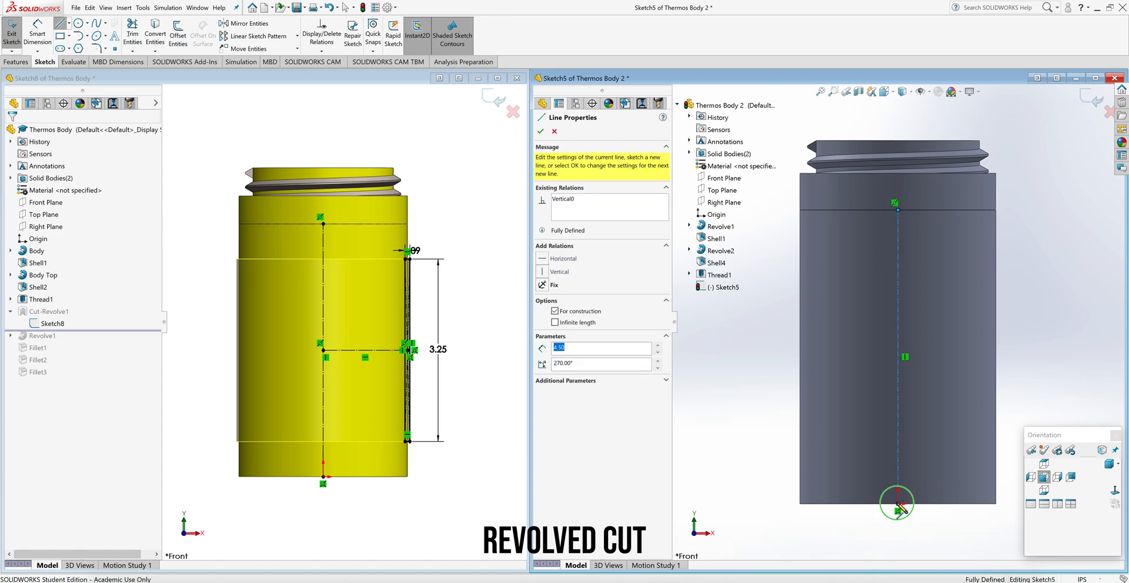
{"action": "right_click", "coordinate": [898, 504]}
{"action": "left_click", "coordinate": [918, 504]}
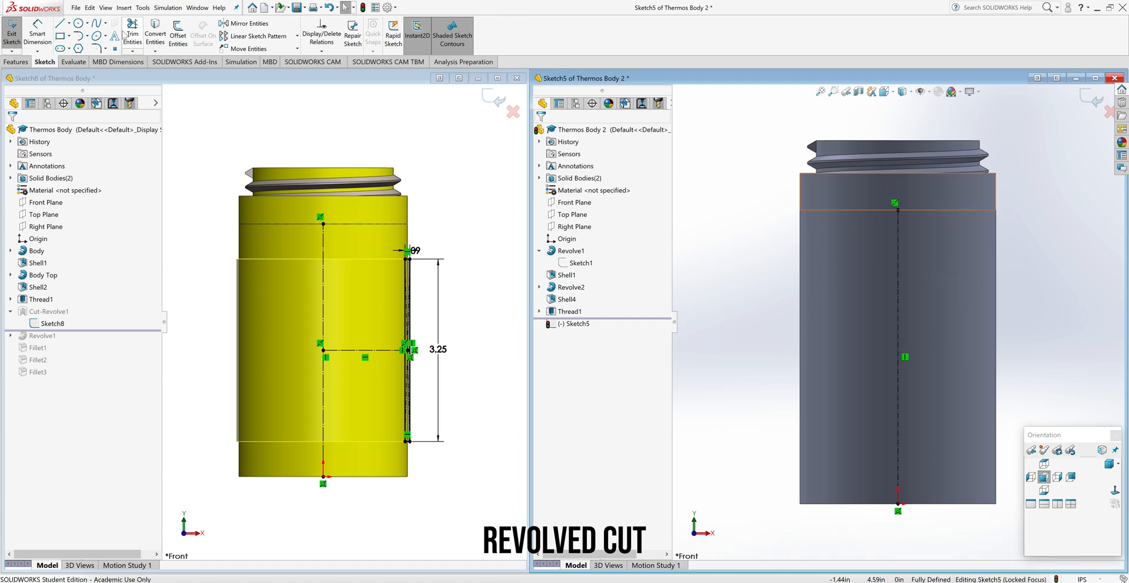
Sketch a horizontal centerline from the midpoint of the vertical centerline to the body's right outer edge
{"action": "left_click", "coordinate": [70, 37]}
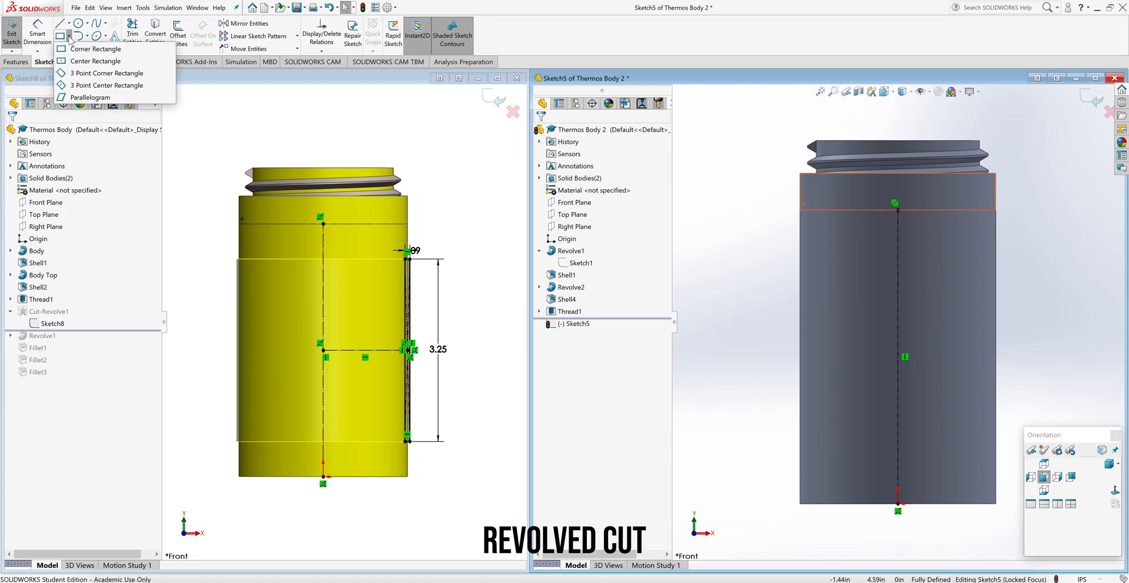
{"action": "left_click", "coordinate": [69, 24]}
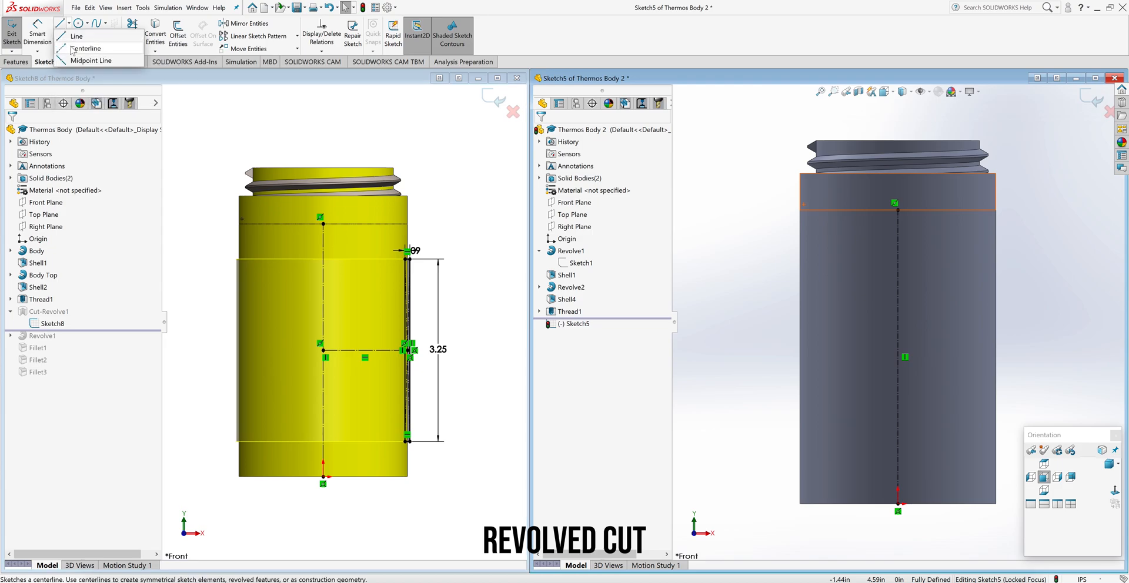
{"action": "left_click", "coordinate": [94, 49]}
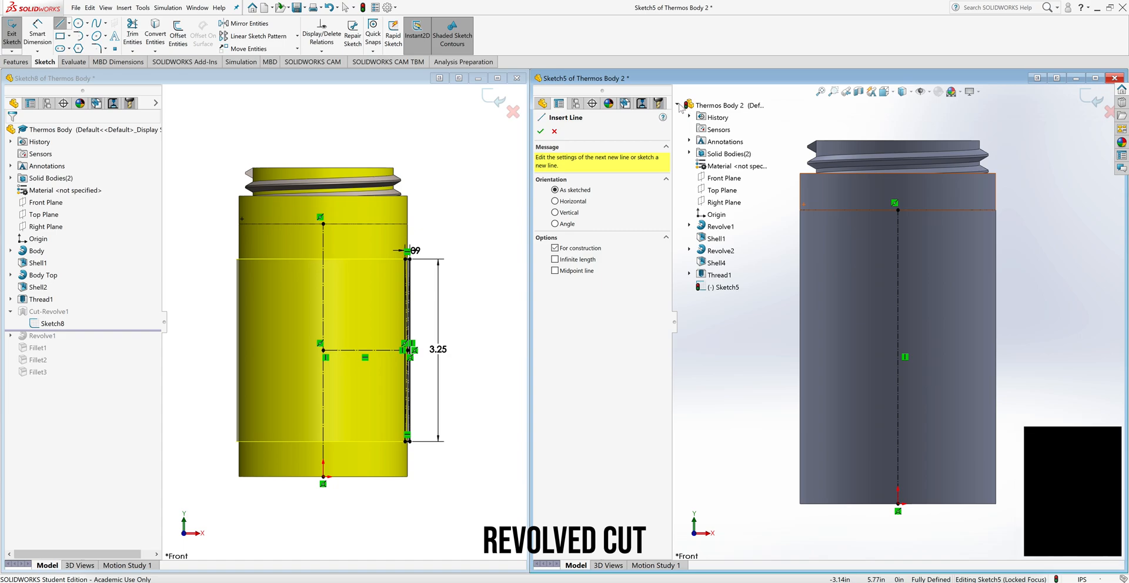
{"action": "left_click", "coordinate": [678, 105]}
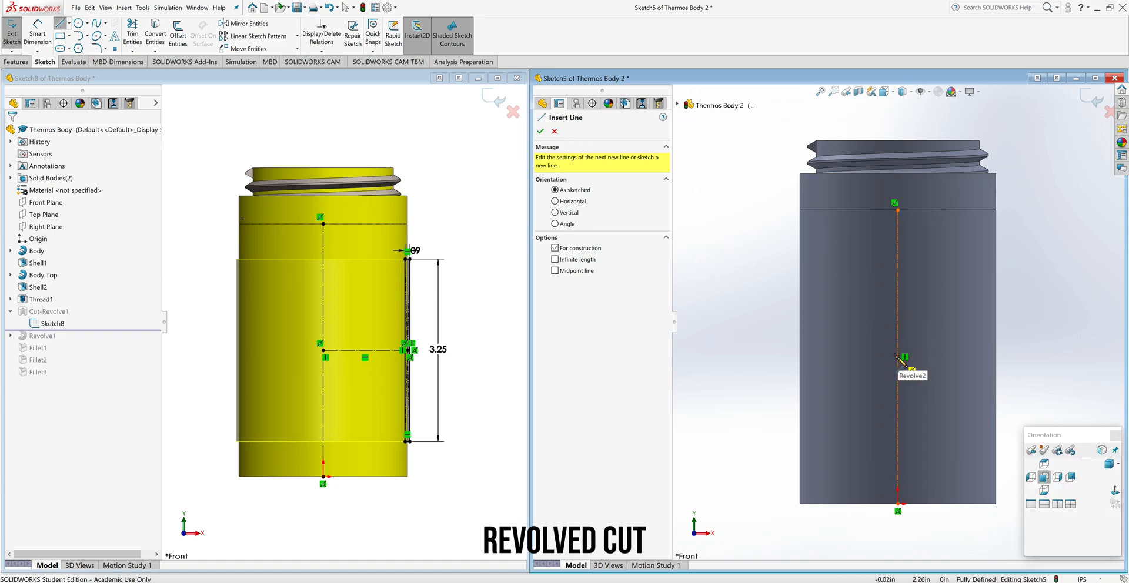
{"action": "left_click", "coordinate": [899, 357]}
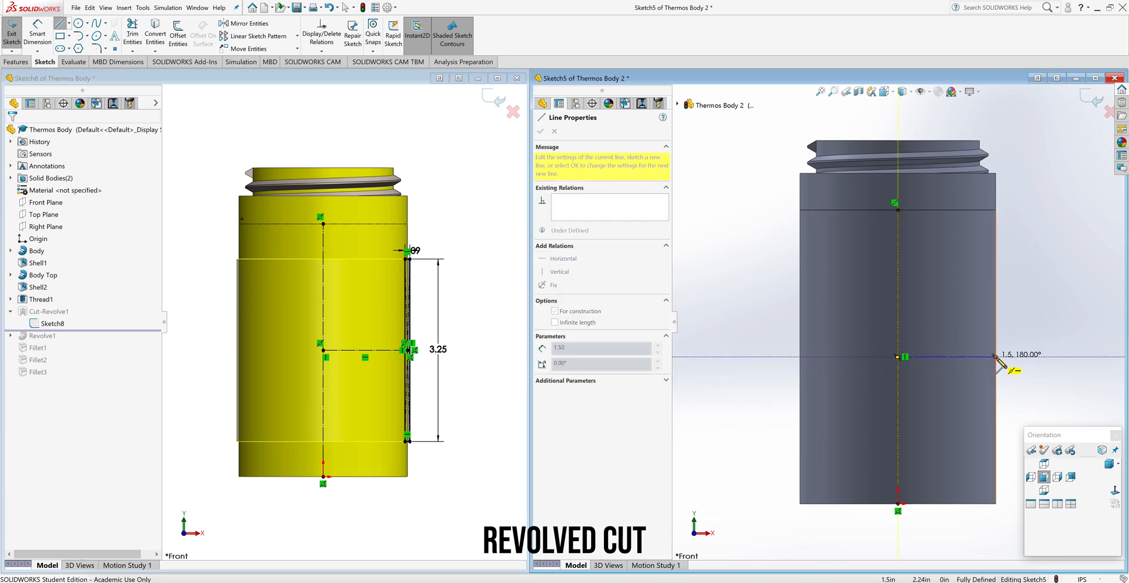
{"action": "left_click", "coordinate": [996, 357]}
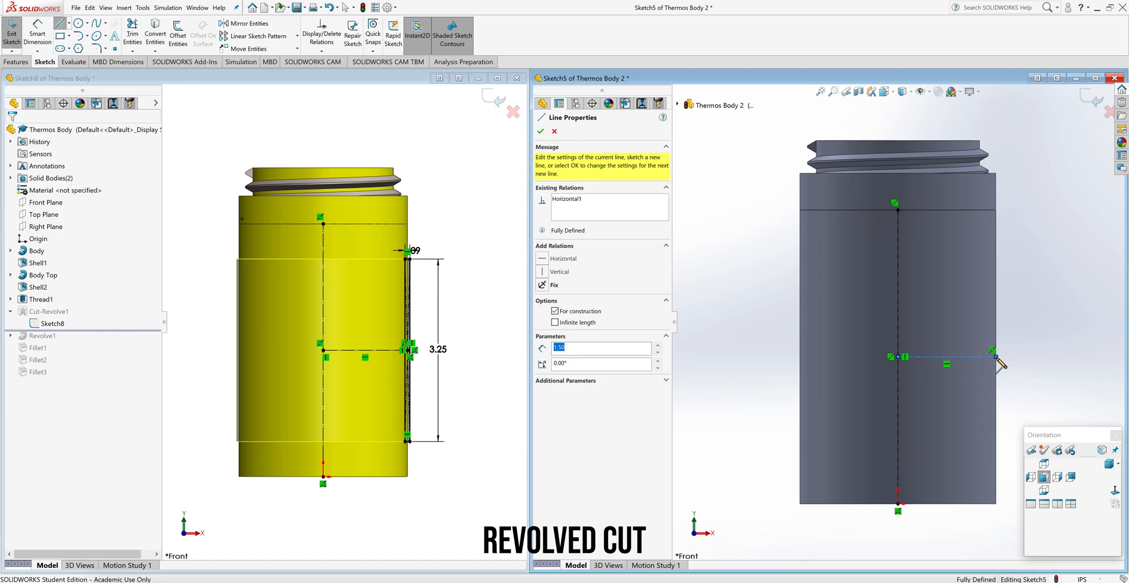
{"action": "right_click", "coordinate": [1027, 336]}
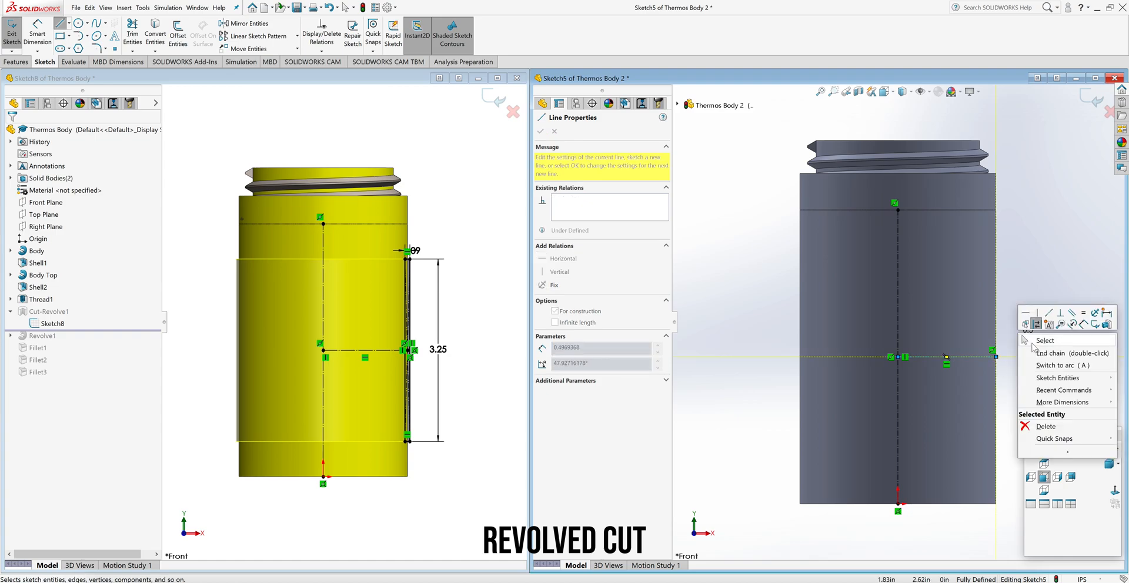
{"action": "left_click", "coordinate": [1035, 348]}
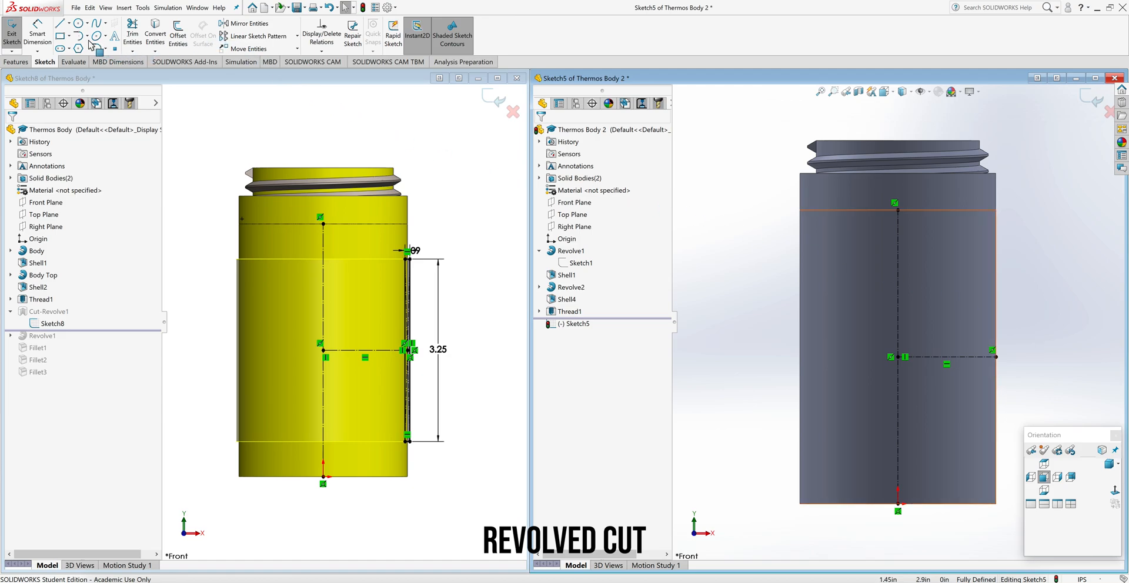
Sketch a center rectangle about 0.36 in wide and 3.56 in high, centred on the horizontal centerline's outer end
{"action": "left_click", "coordinate": [70, 37]}
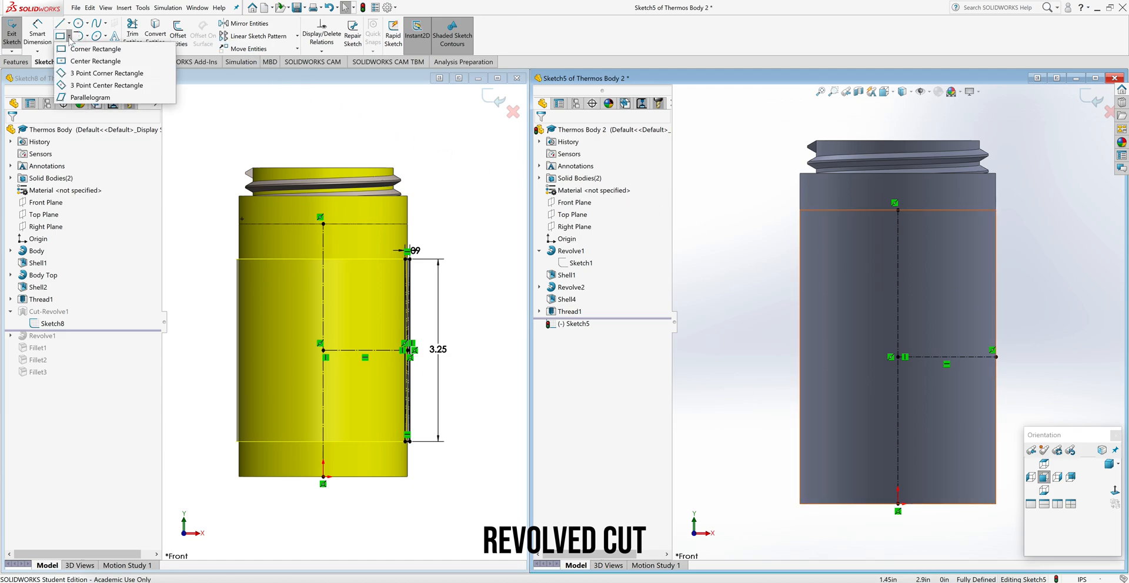
{"action": "left_click", "coordinate": [74, 63]}
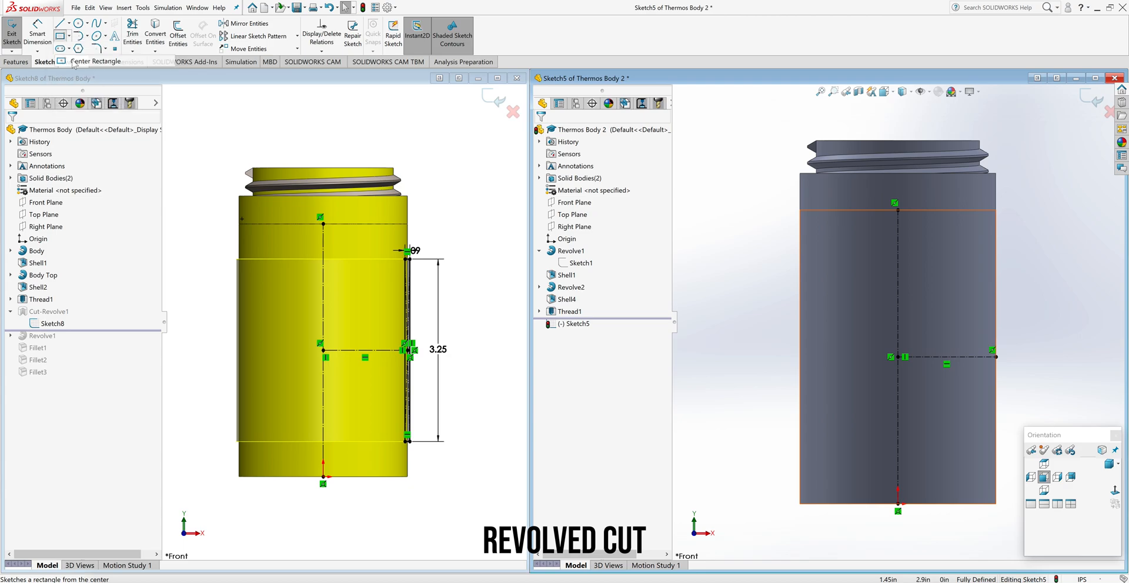
{"action": "left_click", "coordinate": [996, 357]}
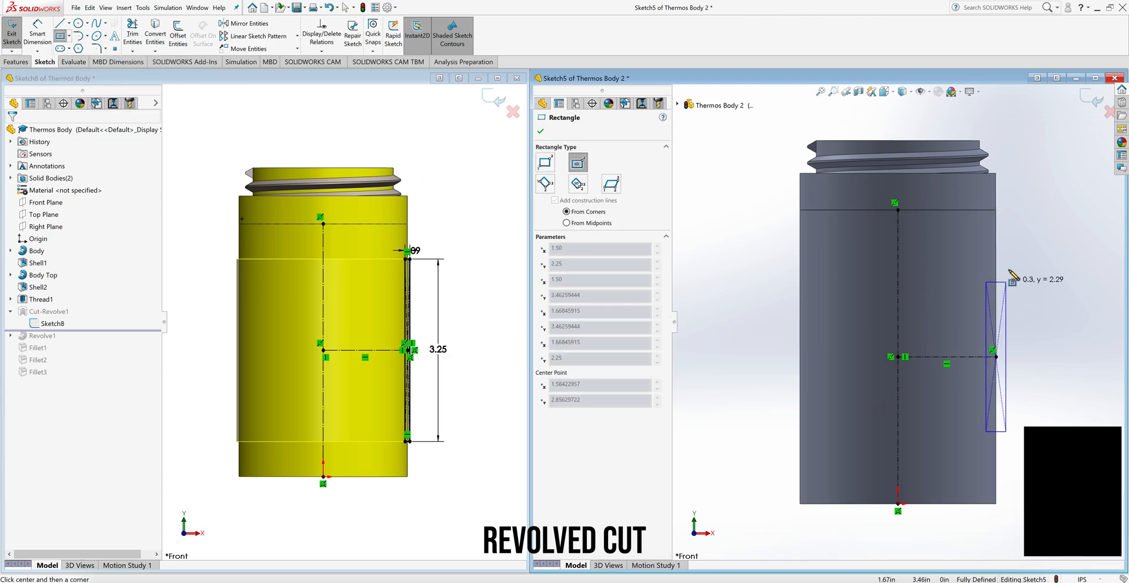
{"action": "left_click", "coordinate": [1008, 241]}
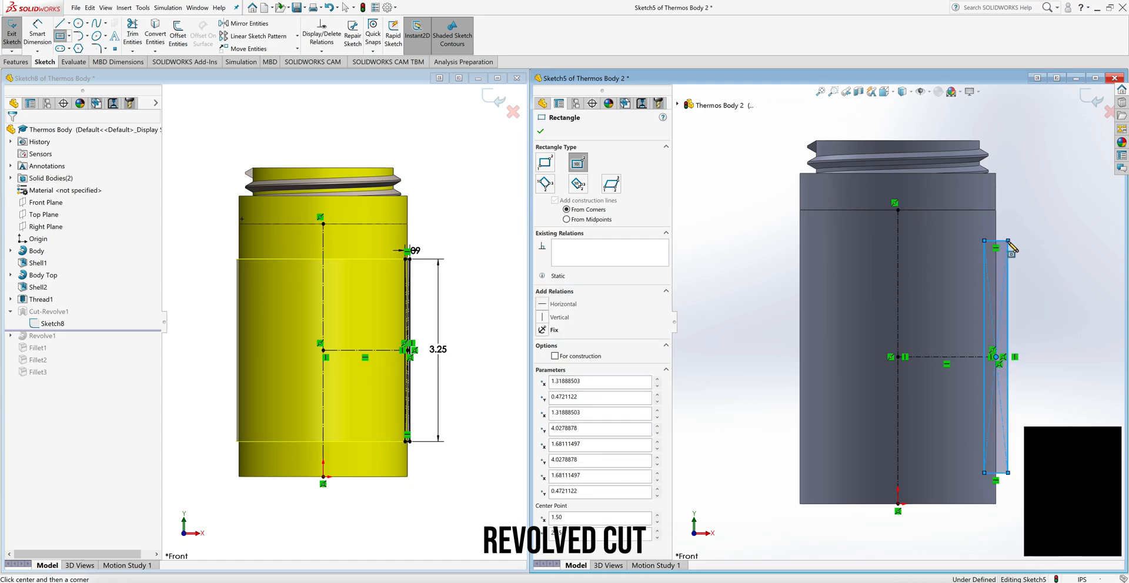
{"action": "right_click", "coordinate": [1008, 247]}
{"action": "left_click", "coordinate": [1027, 253]}
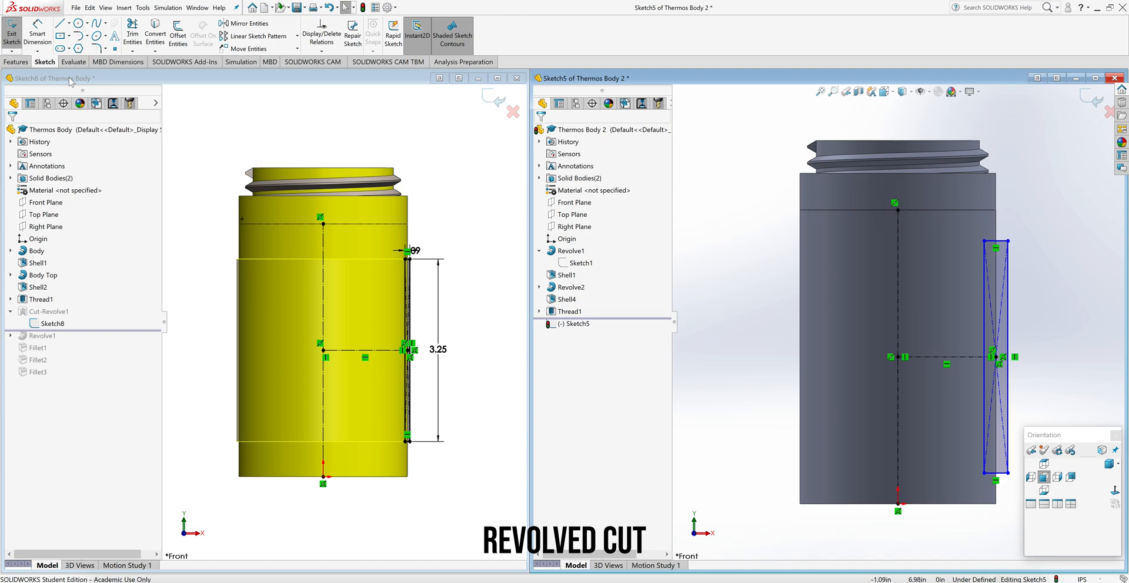
Dimension the rectangle's height and set it to 3.25 in
{"action": "left_click", "coordinate": [33, 34]}
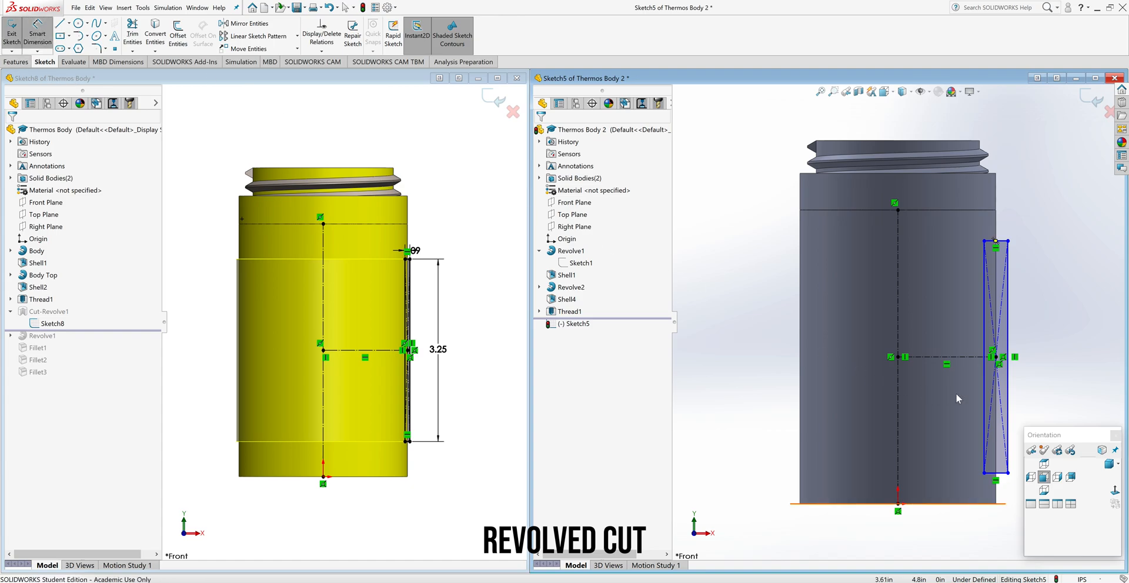
{"action": "left_click", "coordinate": [1008, 373]}
{"action": "left_click", "coordinate": [1033, 359]}
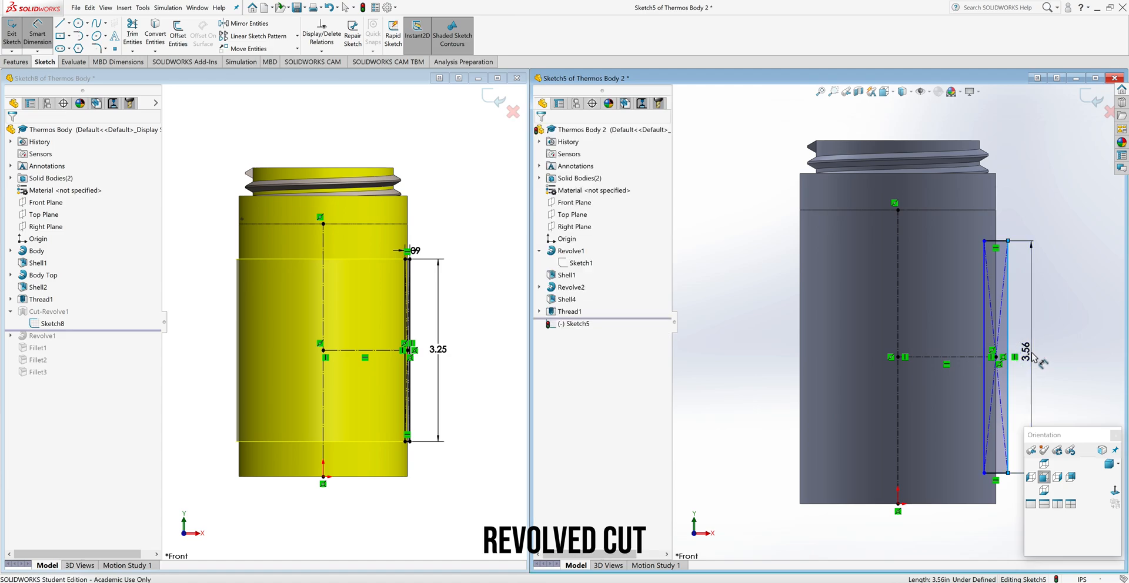
{"action": "type", "text": "3.25"}
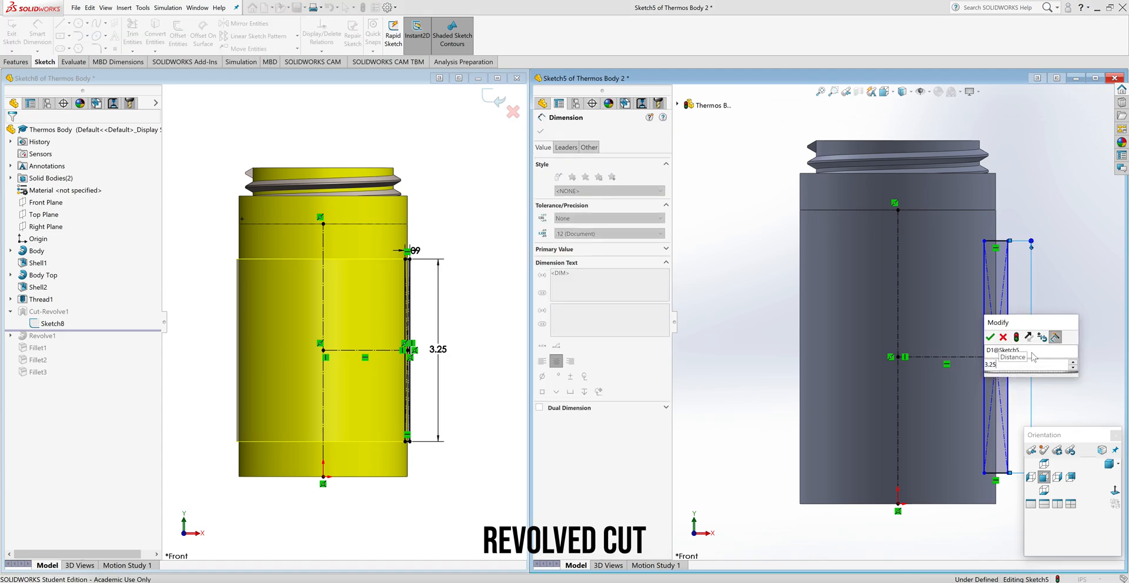
{"action": "key", "text": "Return"}
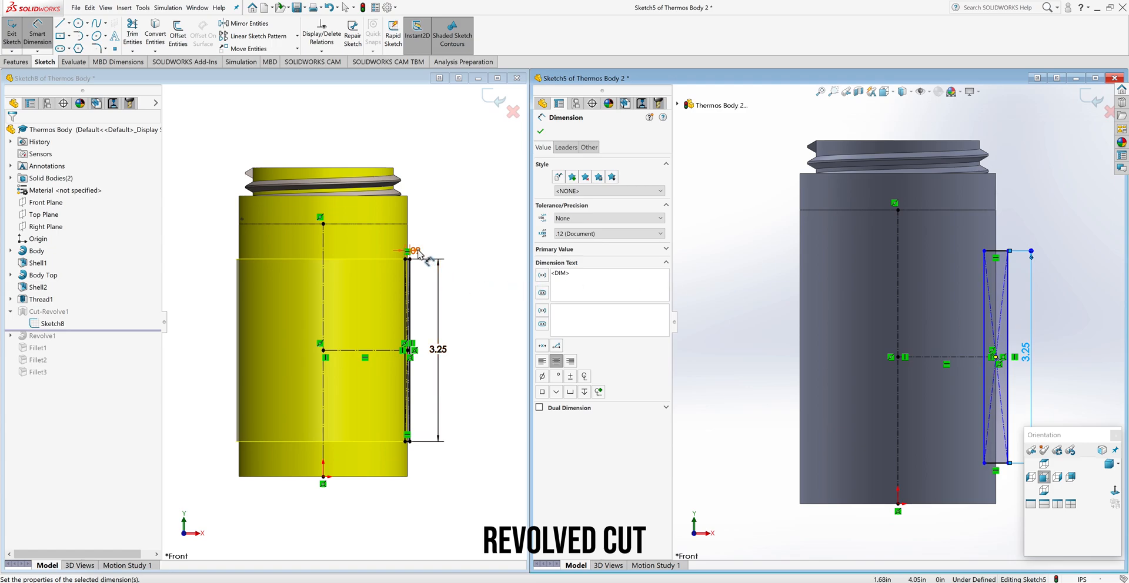
Check the exact width dimension of the cut rectangle in the reference Thermos Body sketch
{"action": "left_click", "coordinate": [438, 252]}
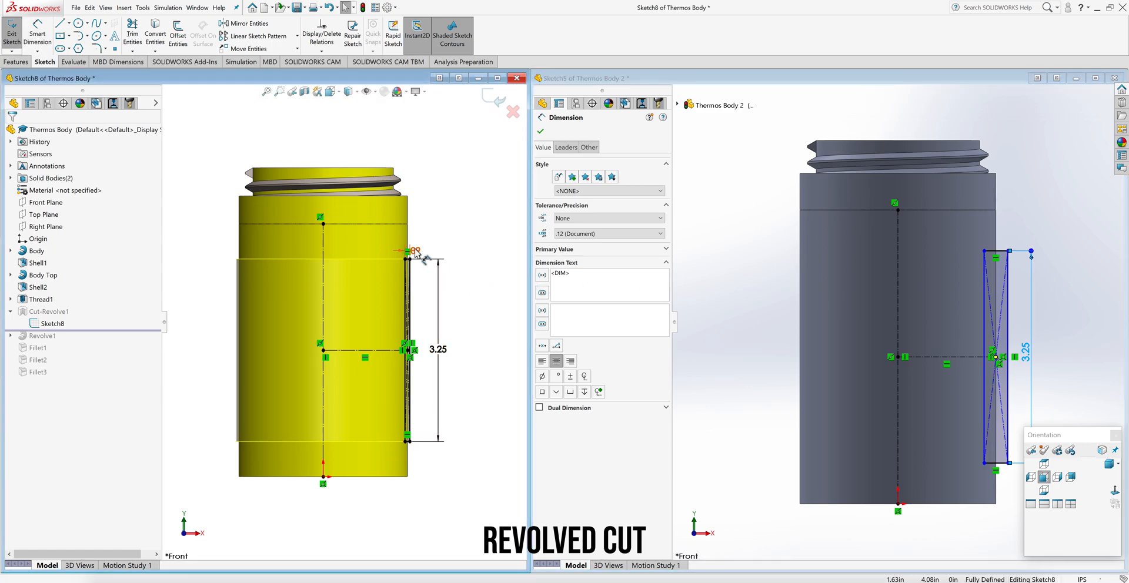
{"action": "left_click", "coordinate": [434, 252]}
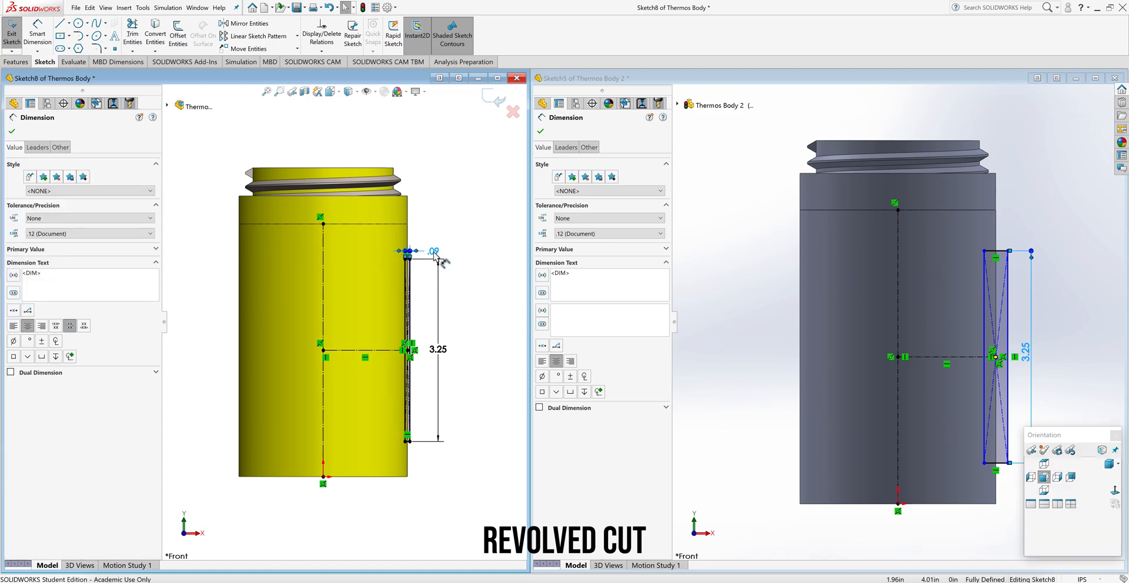
{"action": "double_click", "coordinate": [434, 252]}
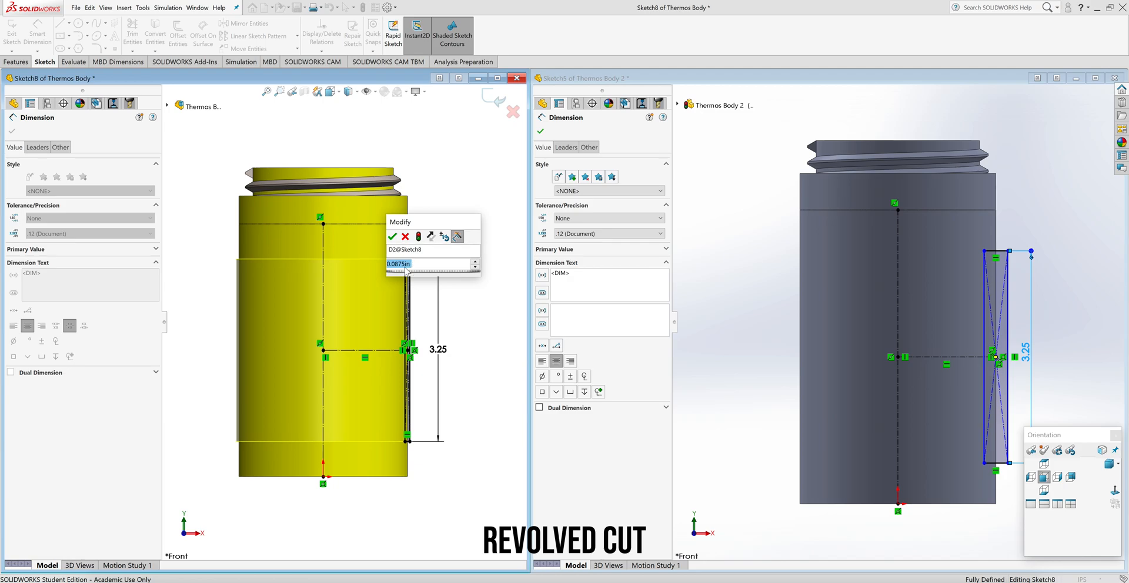
{"action": "left_click", "coordinate": [392, 237]}
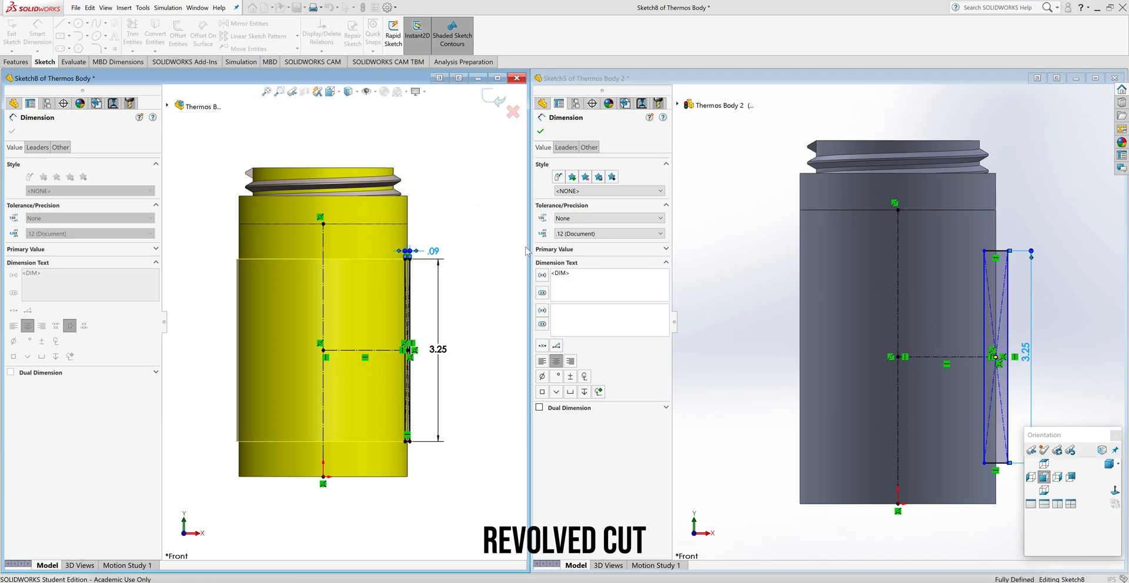
Dimension the rectangle's width in the Thermos Body 2 sketch and set it to the reference's 0.0875 in
{"action": "left_click", "coordinate": [1003, 262]}
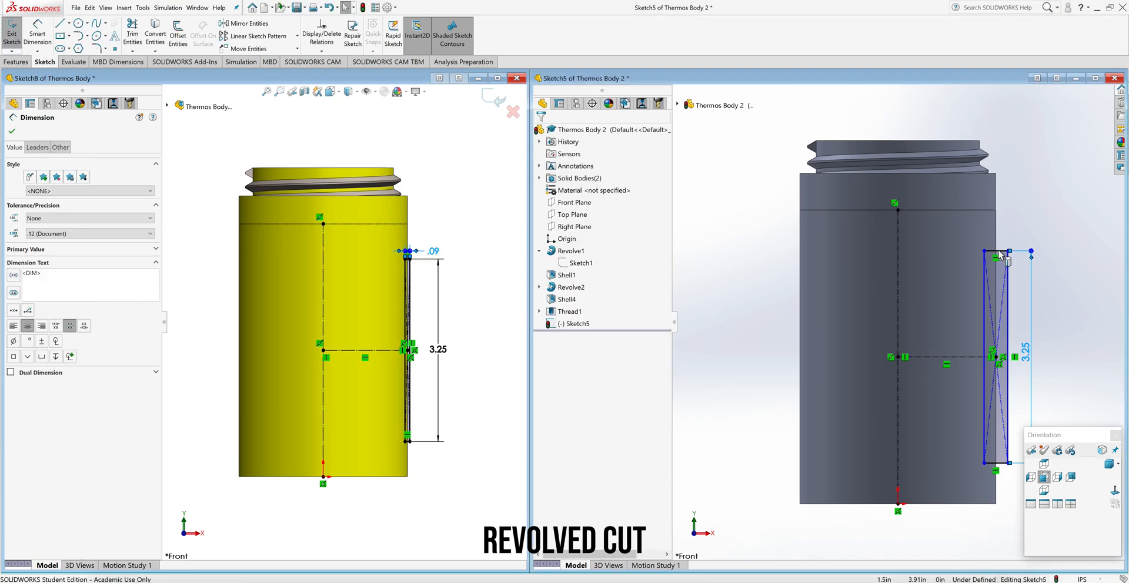
{"action": "left_click", "coordinate": [35, 34]}
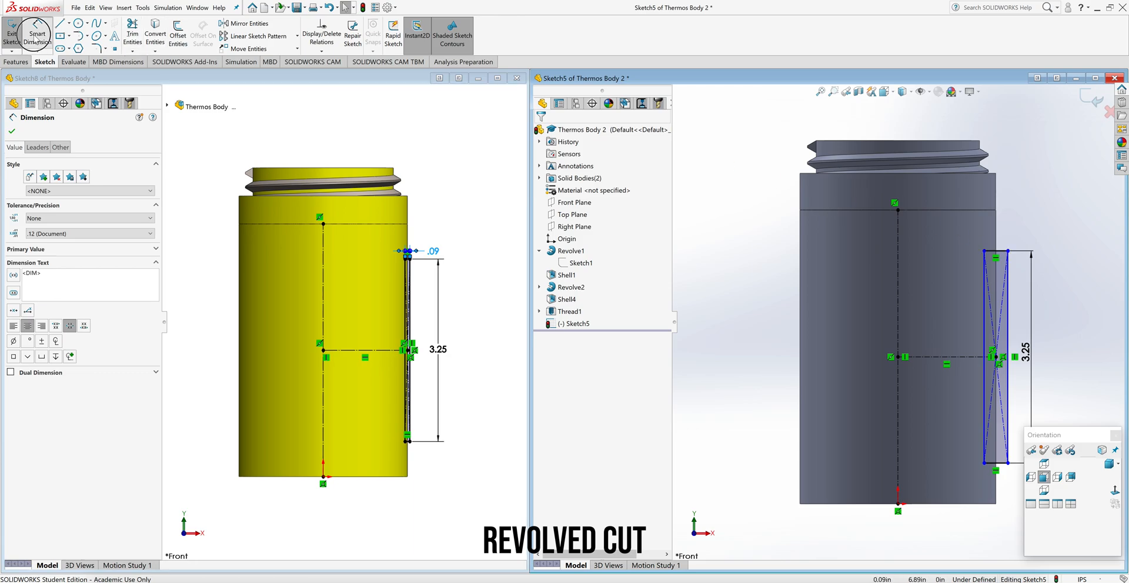
{"action": "left_click", "coordinate": [1006, 252]}
{"action": "left_click", "coordinate": [1033, 239]}
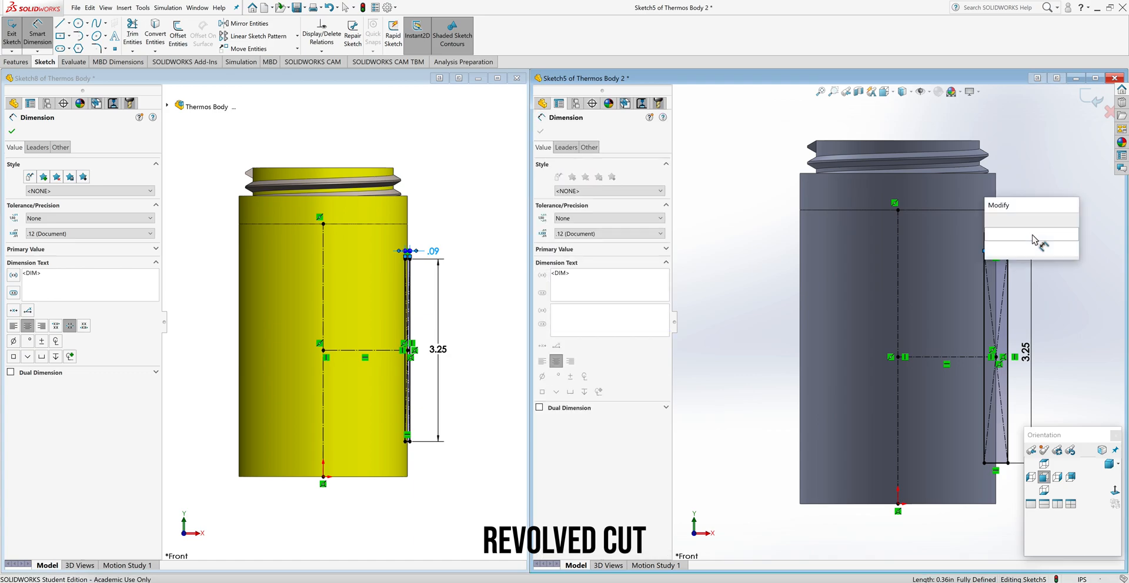
{"action": "type", "text": ".082"}
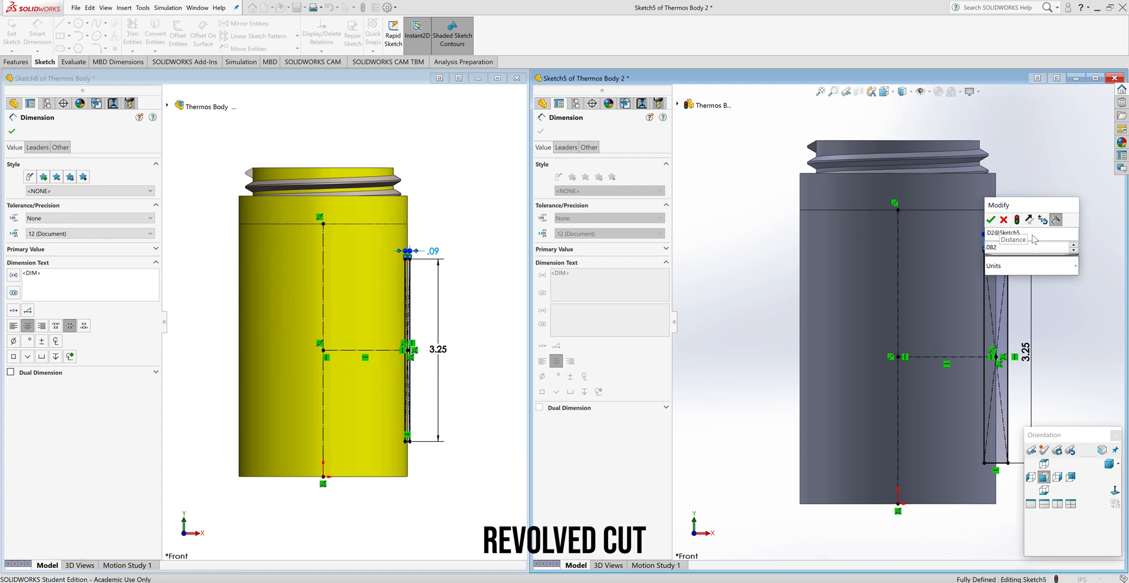
{"action": "key", "text": "BackSpace"}
{"action": "key", "text": "Return"}
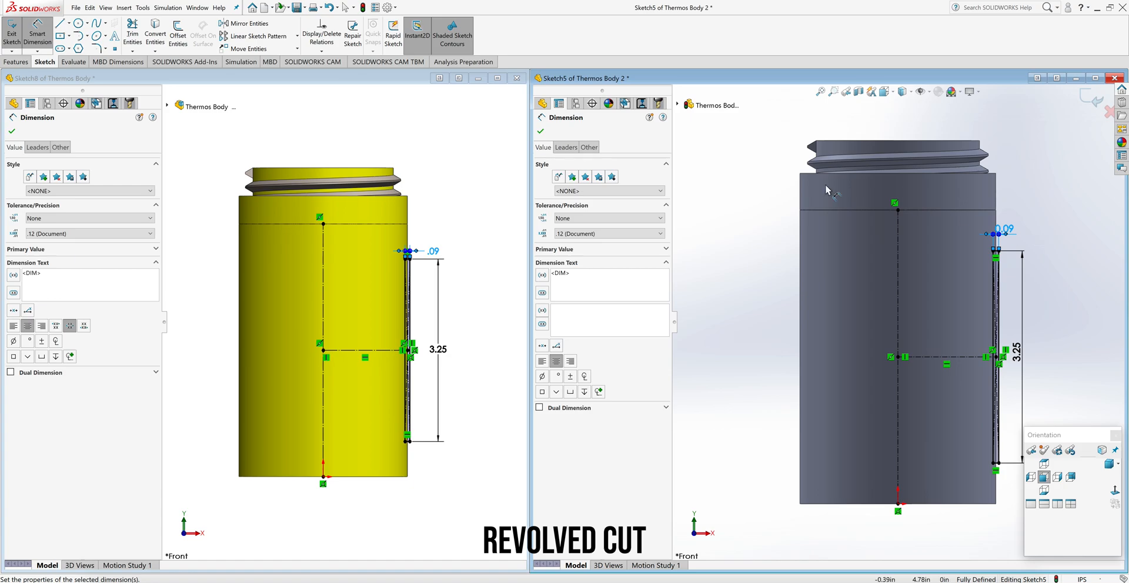
{"action": "left_click", "coordinate": [540, 132]}
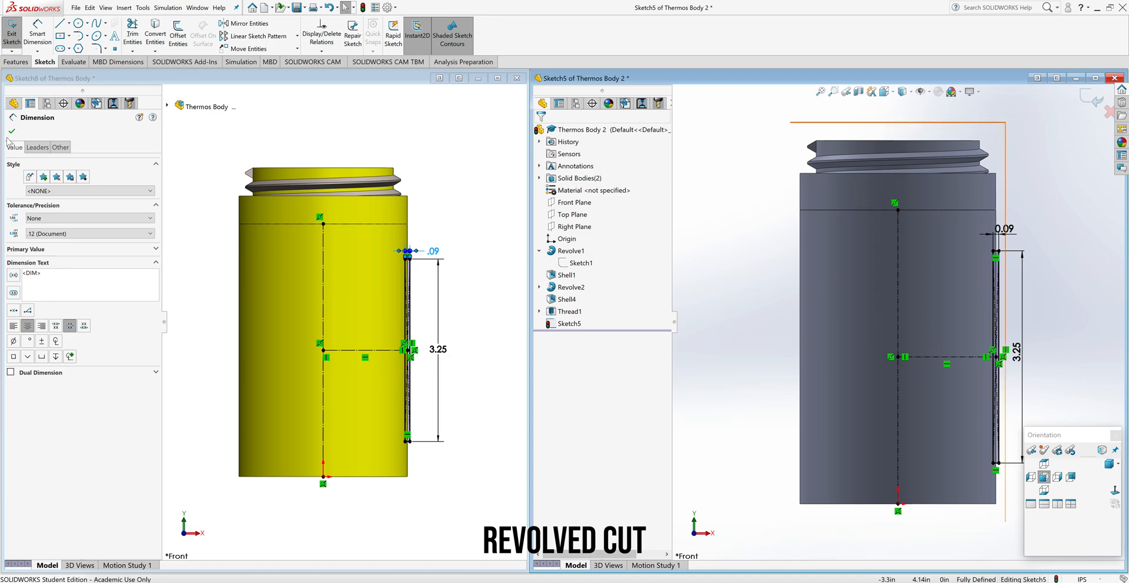
Leave the reference sketch and review the axis, angle and feature scope of the Cut-Revolve1 feature in Thermos Body
{"action": "left_click", "coordinate": [479, 153]}
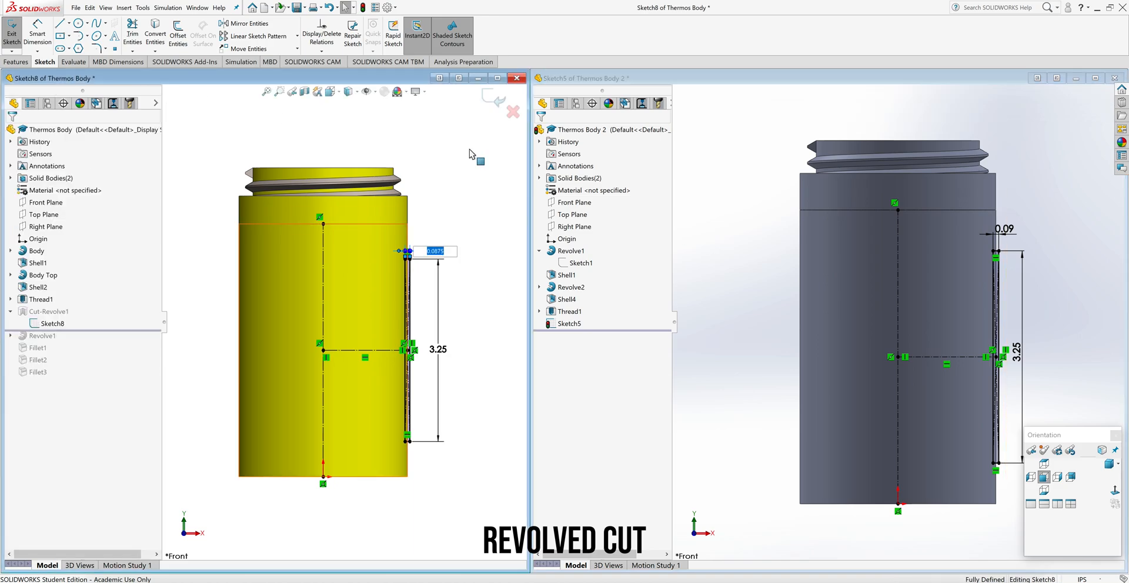
{"action": "left_click", "coordinate": [493, 100]}
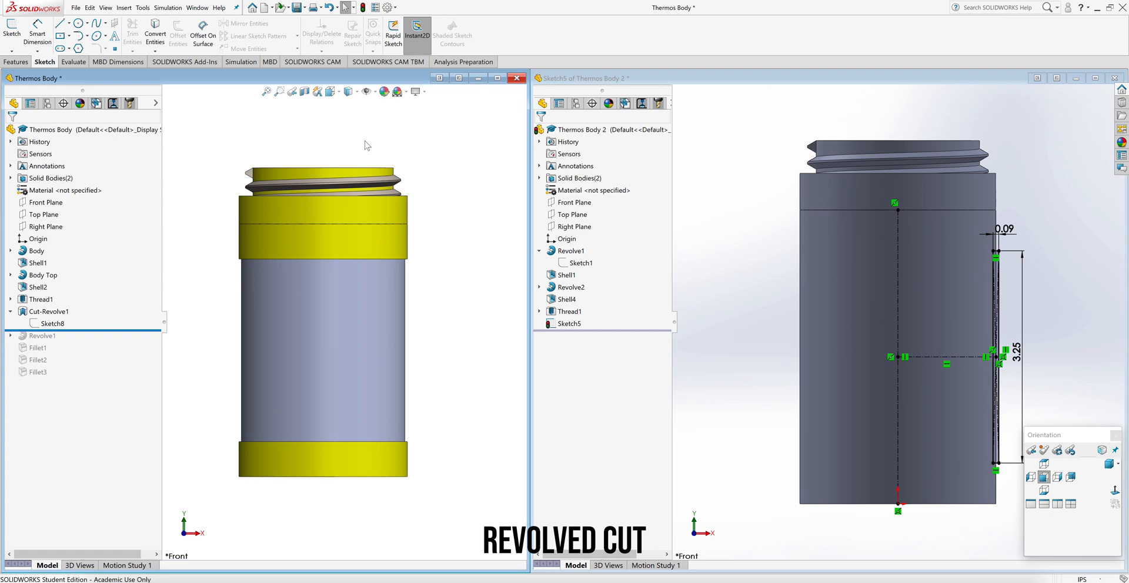
{"action": "left_click", "coordinate": [58, 320]}
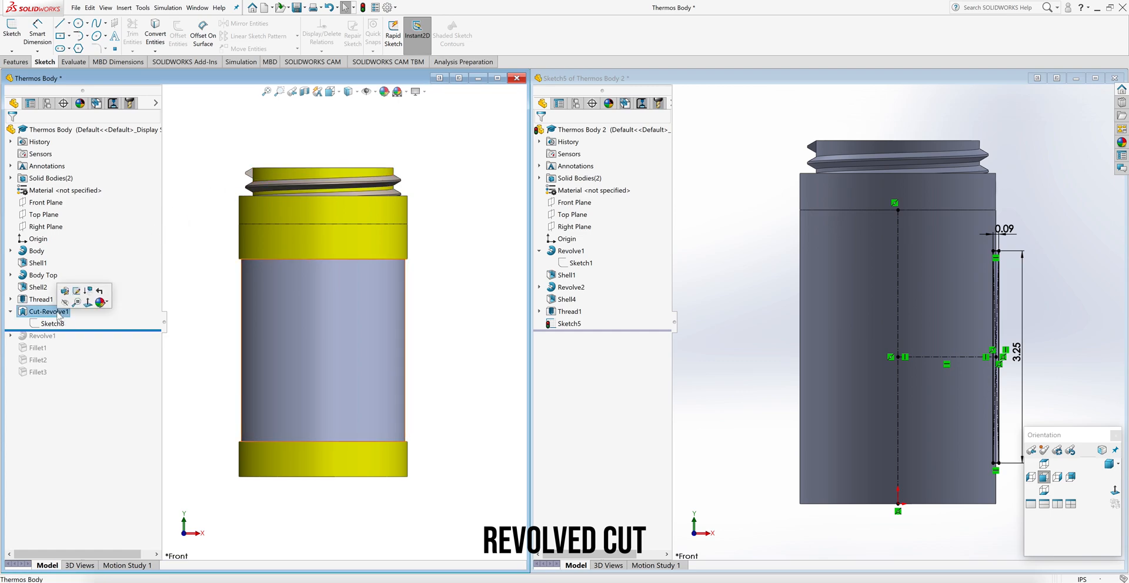
{"action": "left_click", "coordinate": [67, 294]}
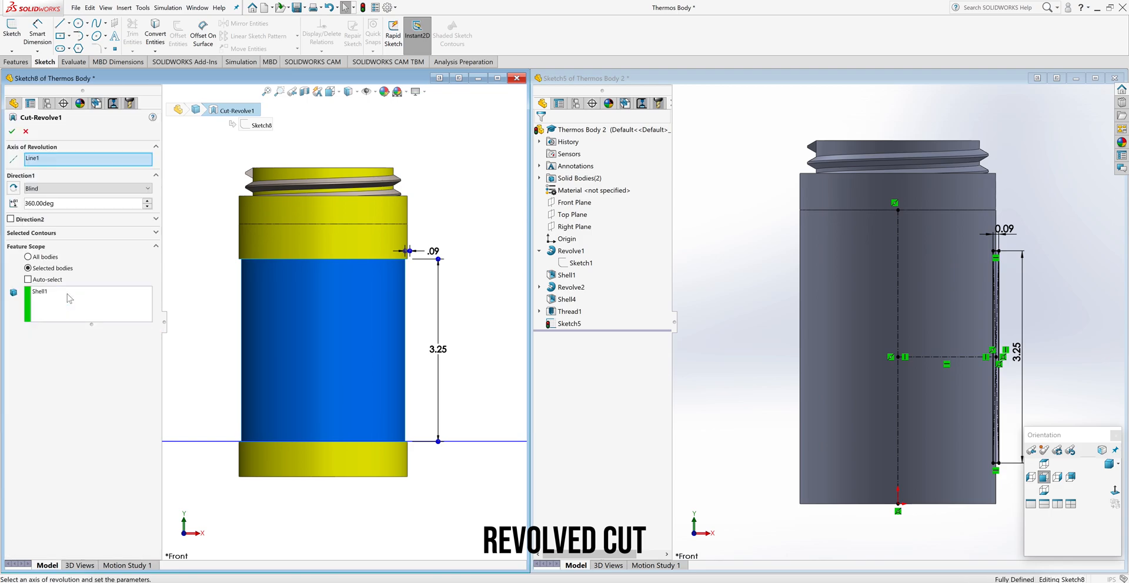
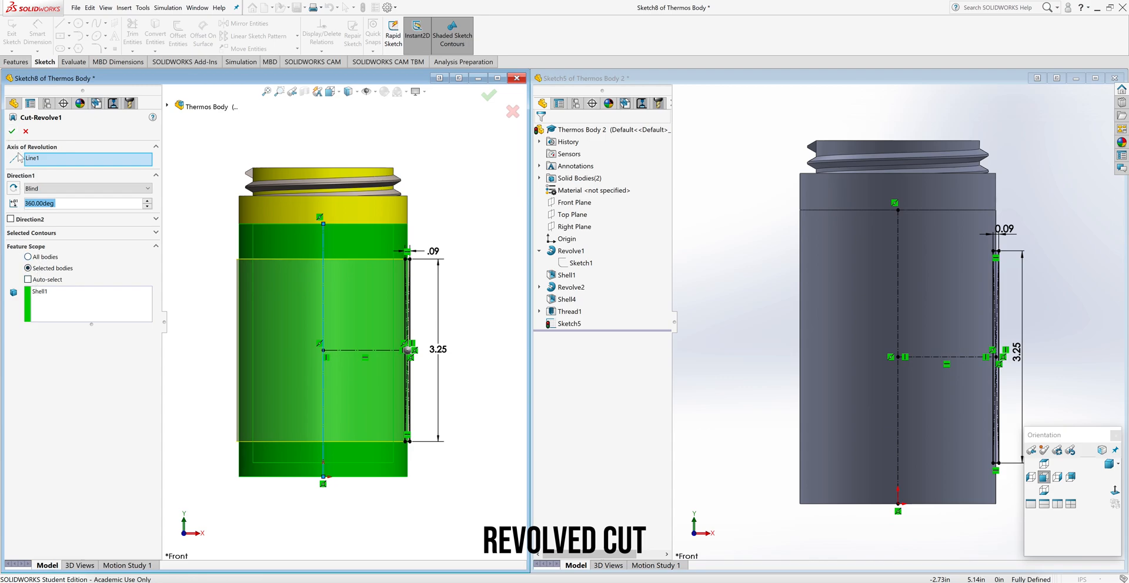
{"action": "left_click", "coordinate": [12, 131]}
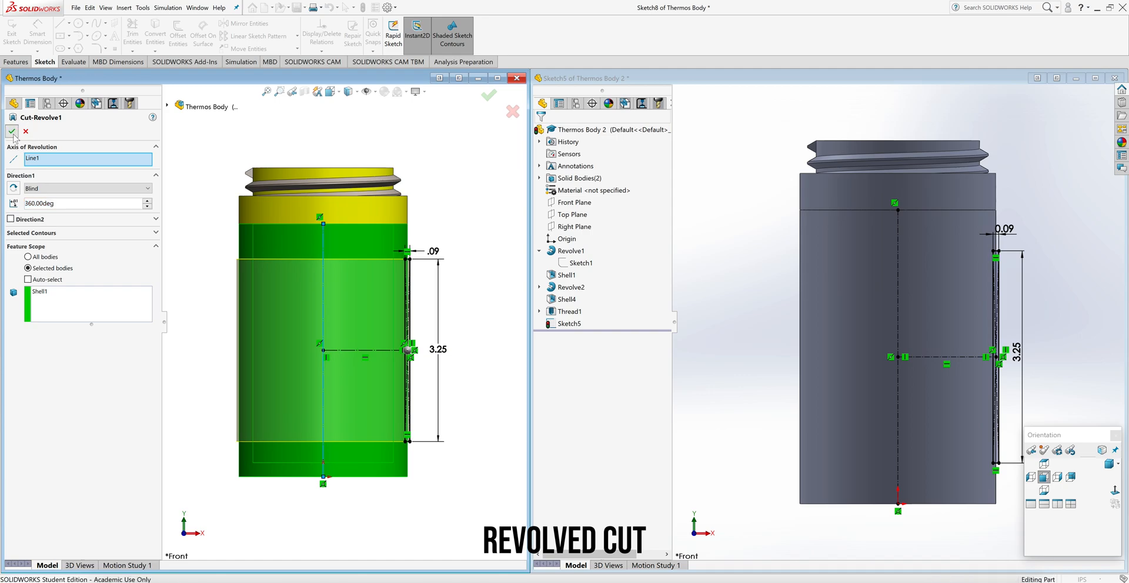
Create a 360° revolved cut from the rectangle sketch in Thermos Body 2, using the vertical centerline as the axis
{"action": "left_click", "coordinate": [755, 333]}
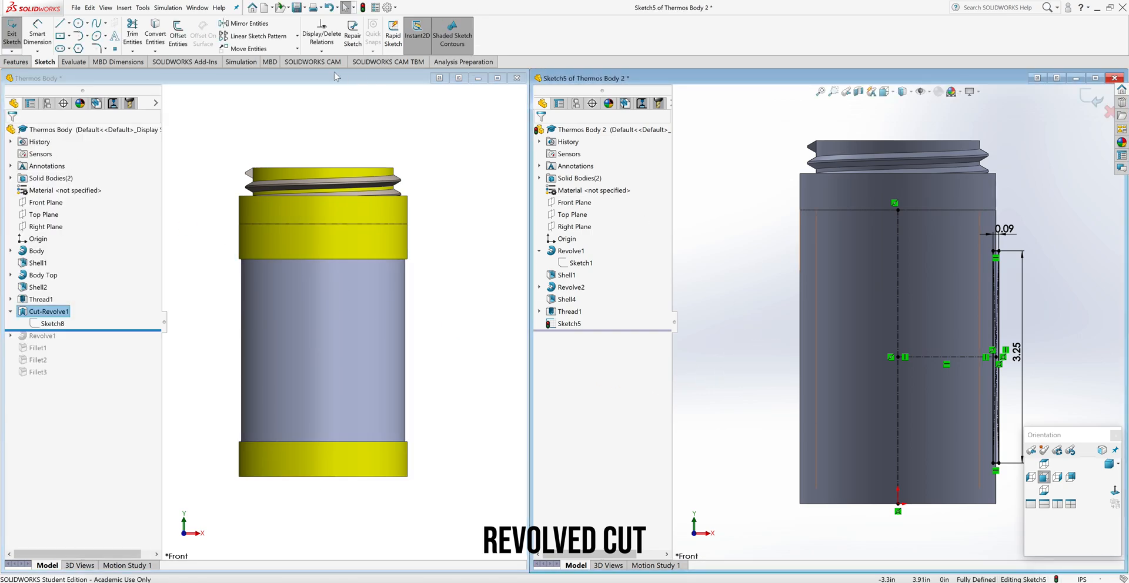
{"action": "left_click", "coordinate": [10, 63]}
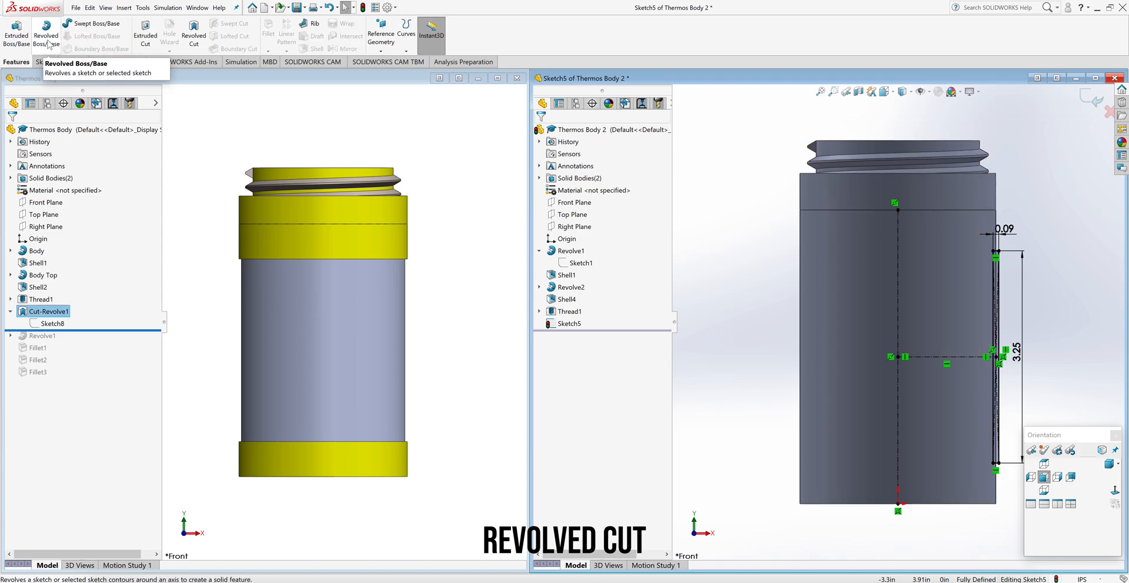
{"action": "left_click", "coordinate": [193, 41]}
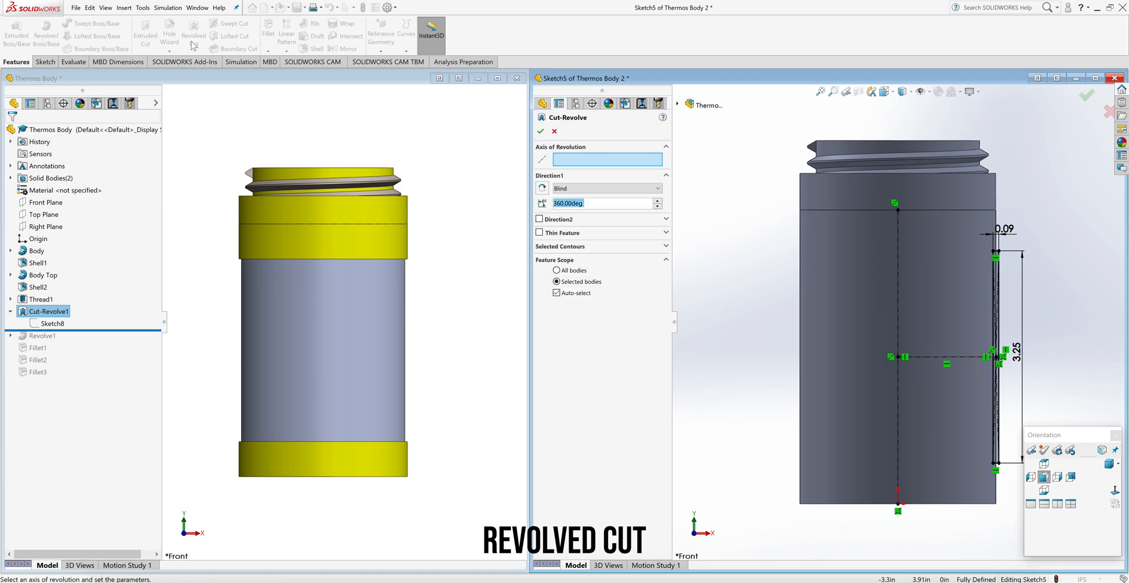
{"action": "left_click", "coordinate": [566, 160]}
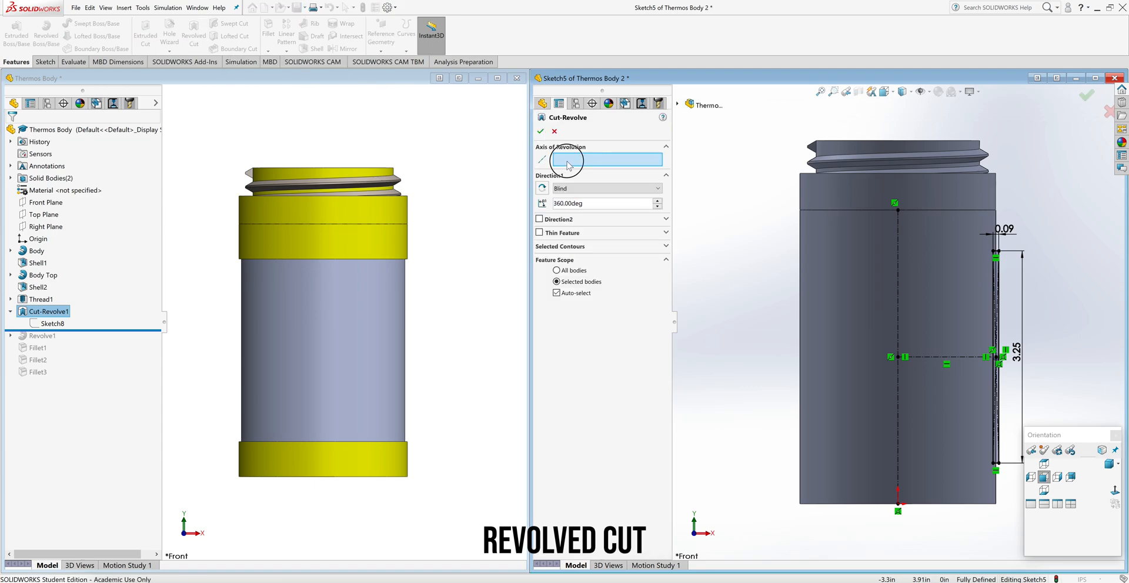
{"action": "left_click", "coordinate": [898, 277]}
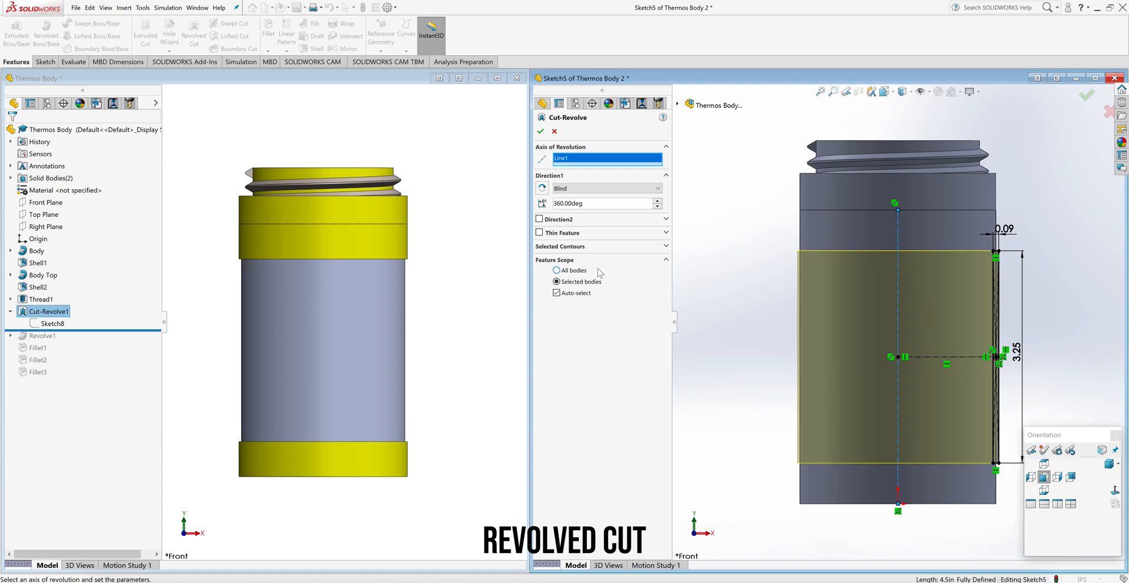
{"action": "left_click", "coordinate": [541, 131]}
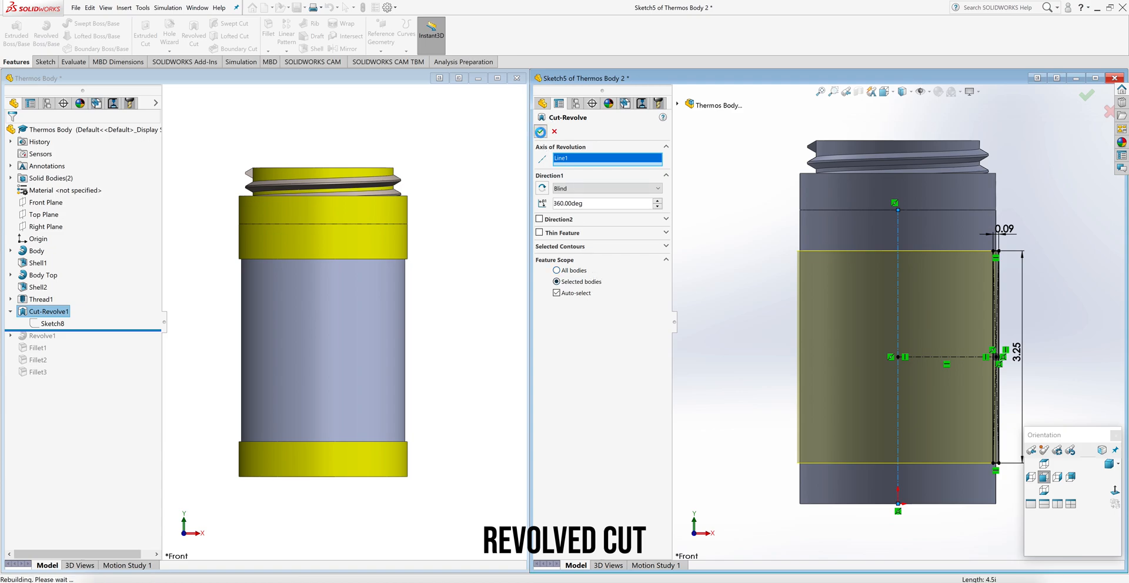
{"action": "left_click", "coordinate": [699, 256]}
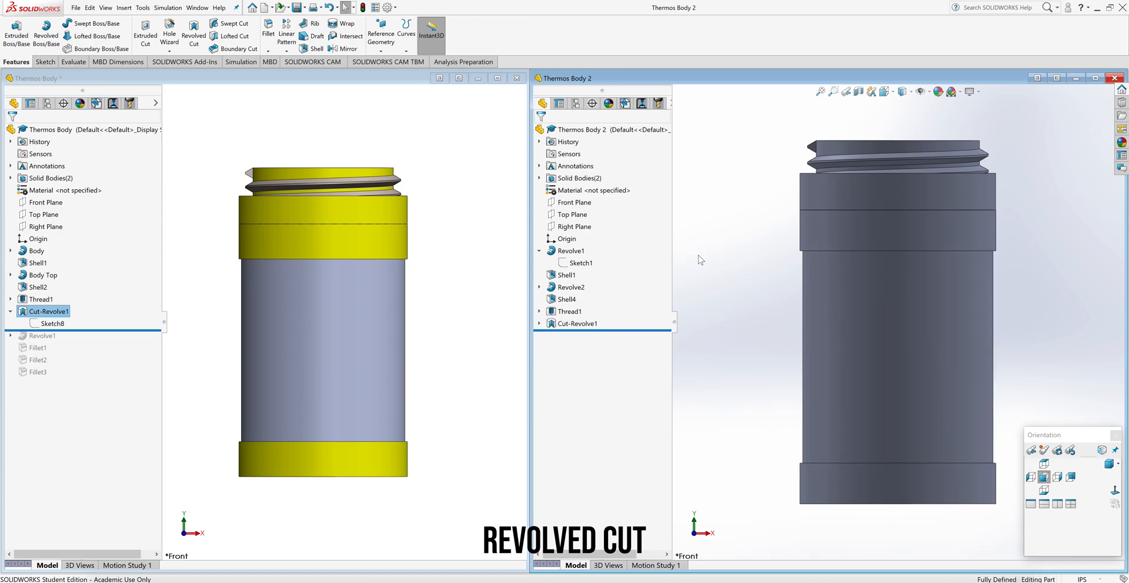
Roll the reference Thermos Body forward past Revolve1, open its Sketch9 for inspection and move the thickness dimension clear of the profile
{"action": "left_click", "coordinate": [10, 313]}
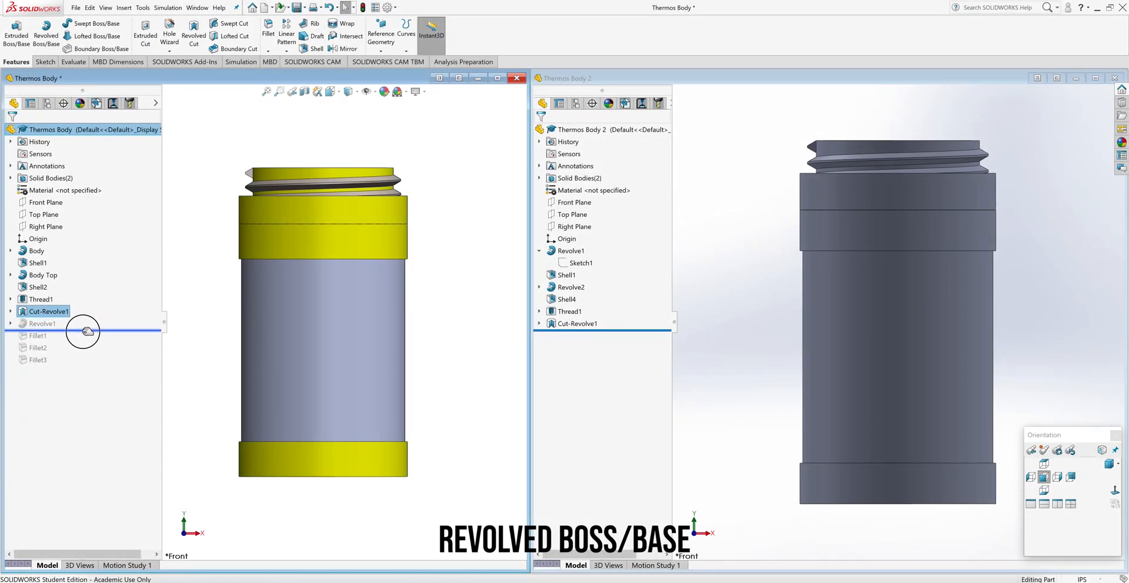
{"action": "left_click_drag", "start_coordinate": [83, 316], "coordinate": [73, 332]}
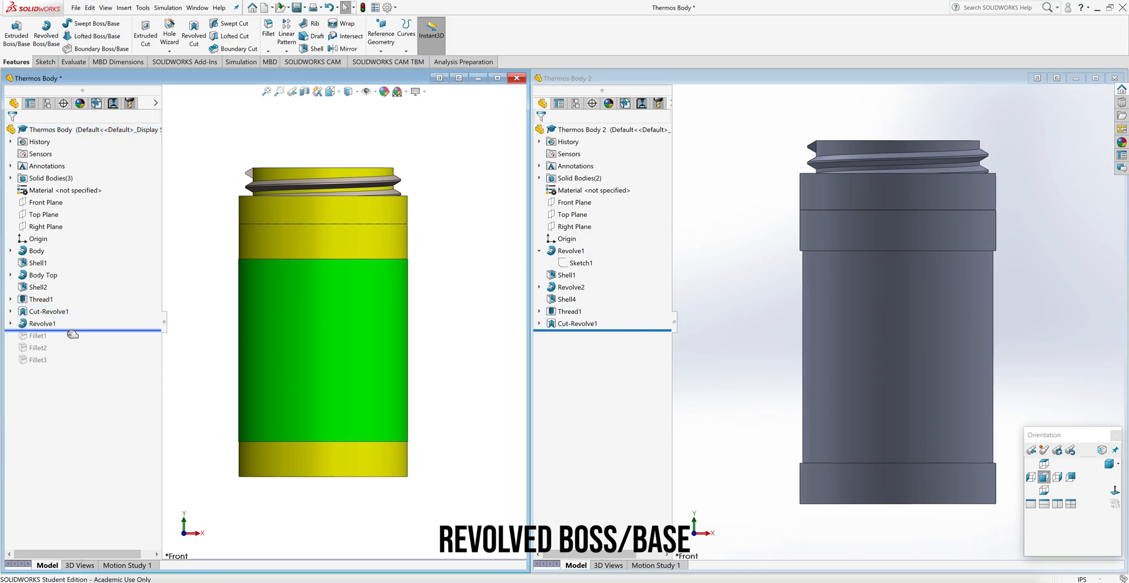
{"action": "left_click", "coordinate": [11, 324]}
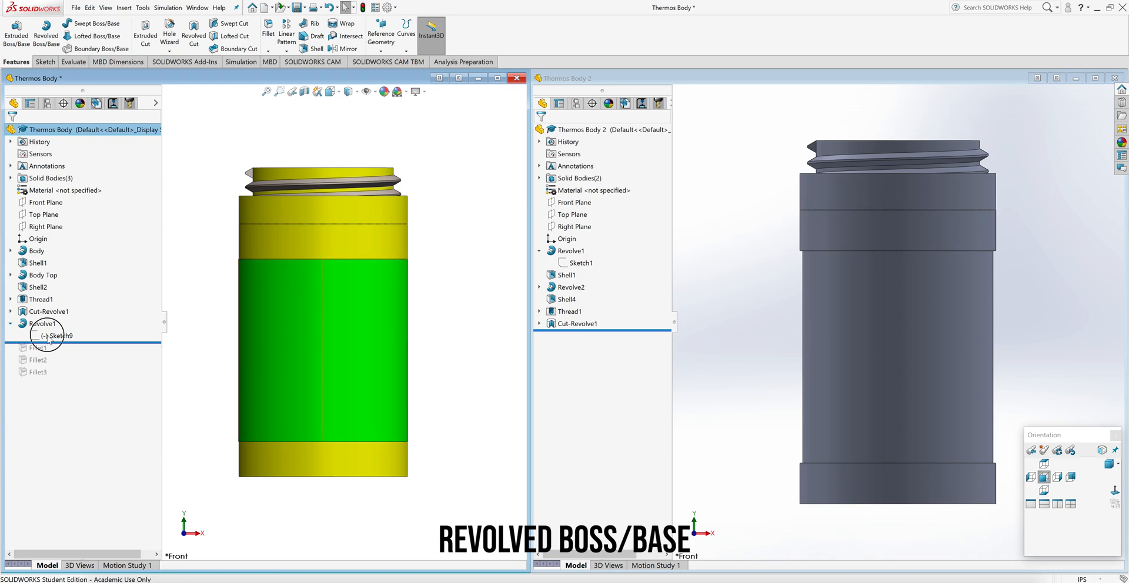
{"action": "left_click", "coordinate": [50, 336]}
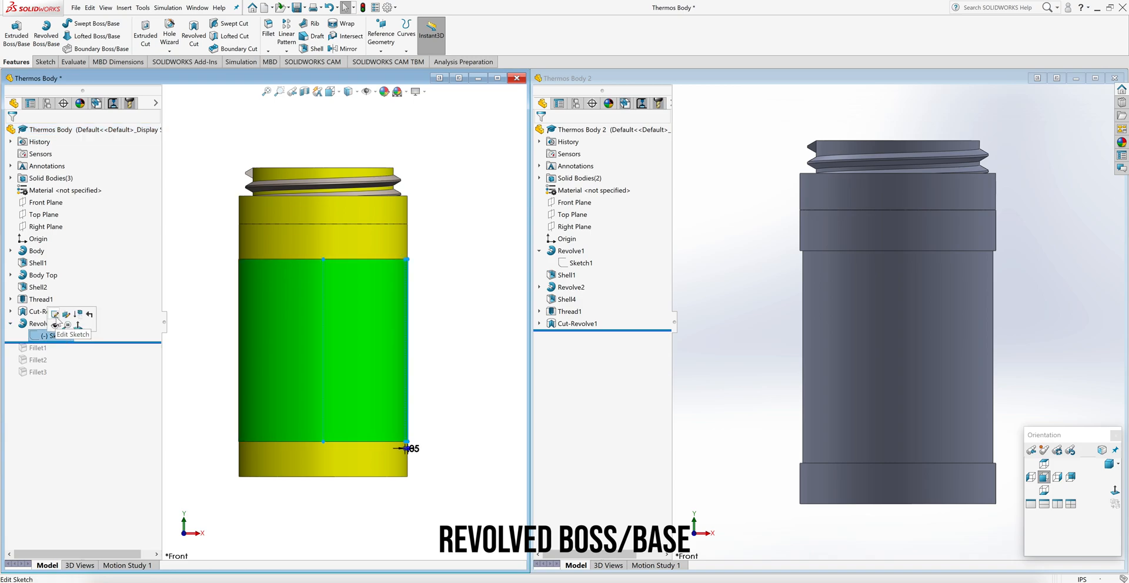
{"action": "left_click", "coordinate": [56, 320]}
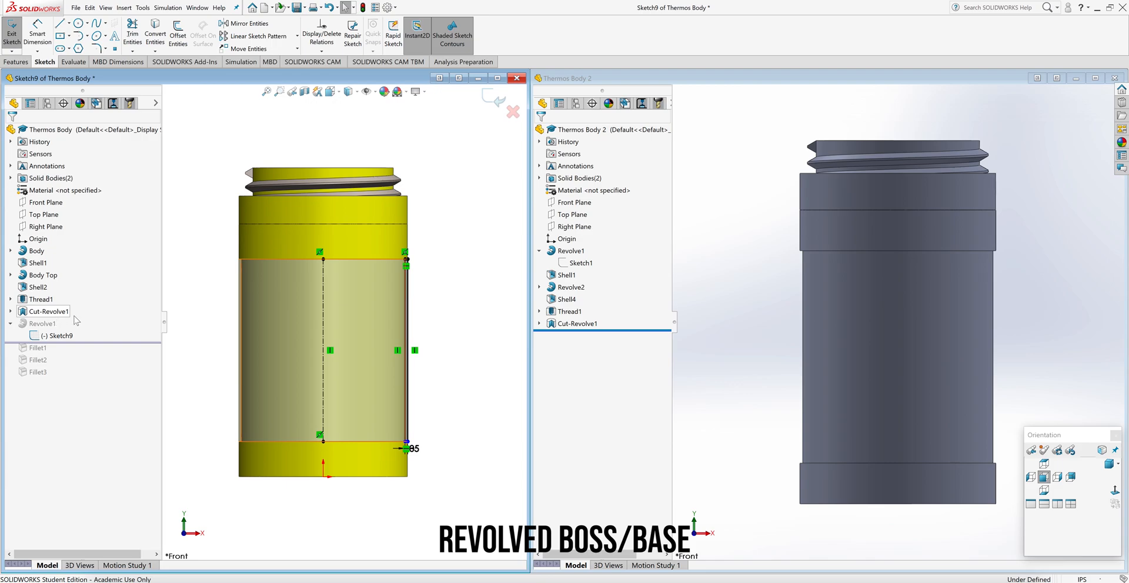
{"action": "left_click_drag", "start_coordinate": [416, 449], "coordinate": [428, 451]}
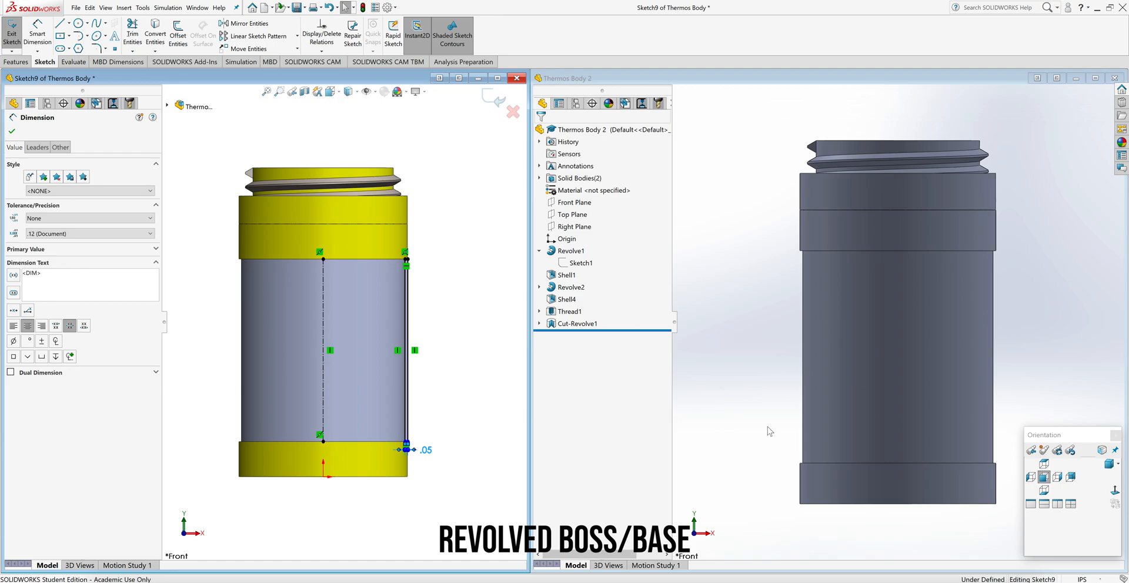
Start a new sketch on the Front Plane of Thermos Body 2
{"action": "left_click", "coordinate": [756, 352]}
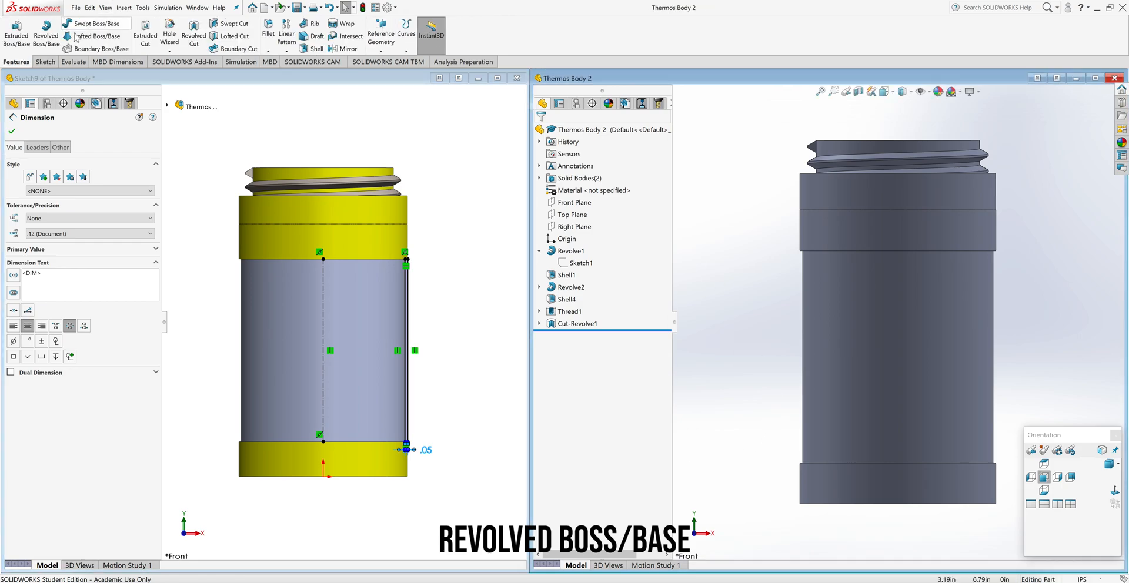
{"action": "left_click", "coordinate": [11, 33]}
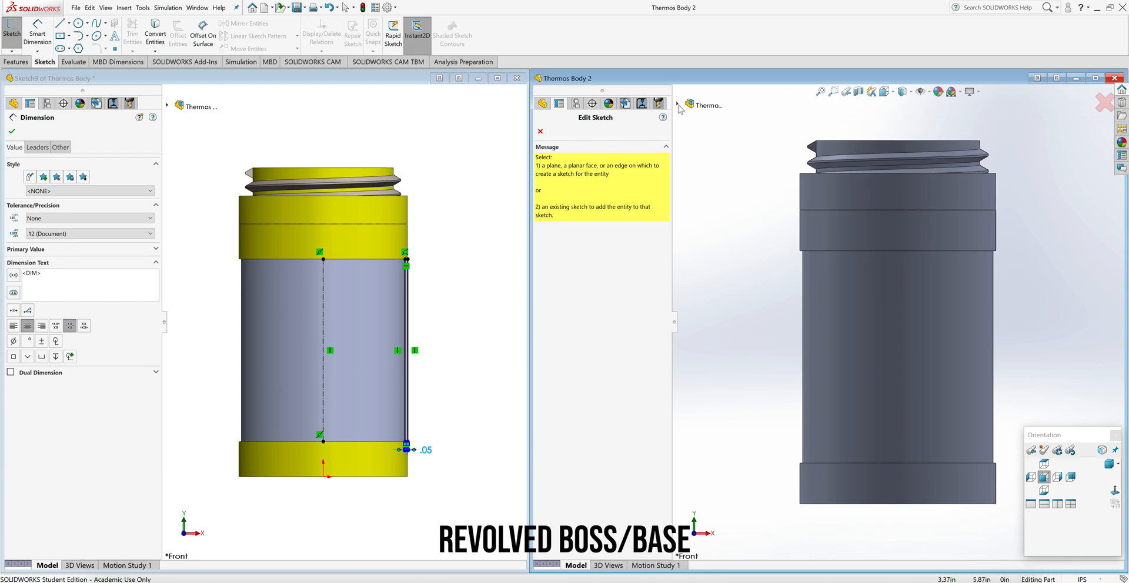
{"action": "left_click", "coordinate": [677, 105]}
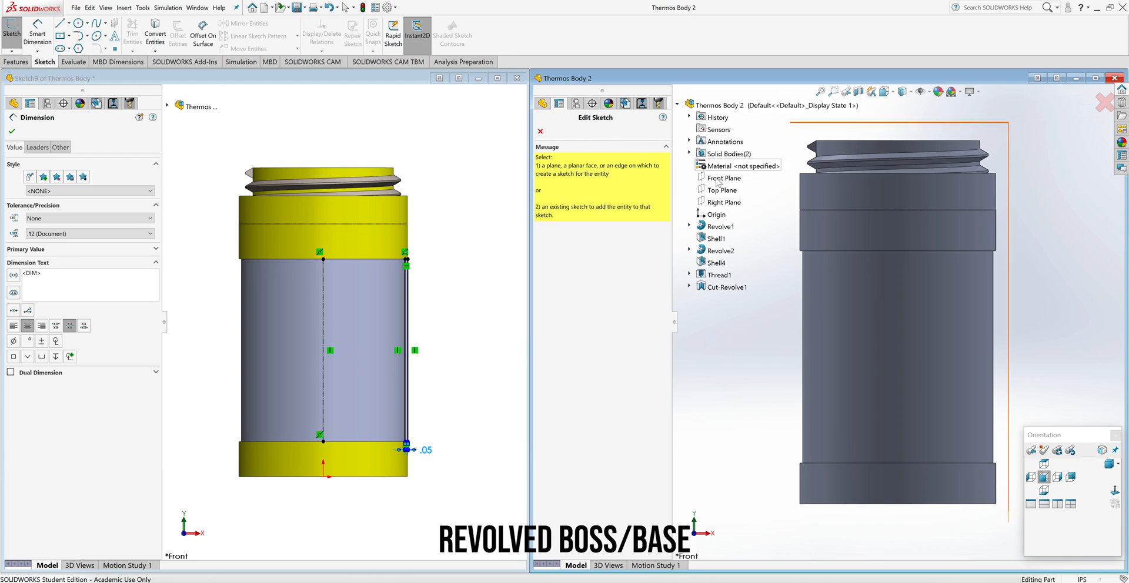
{"action": "left_click", "coordinate": [718, 179]}
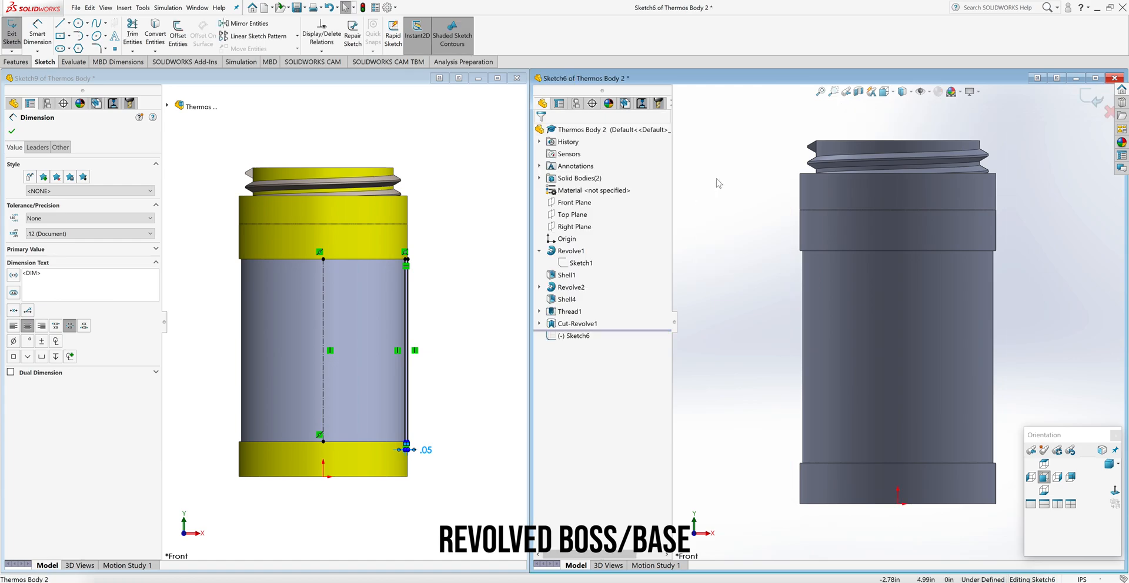
Sketch a vertical centerline about 3.25 in long on the body's axis, from the recess's upper edge to its lower edge
{"action": "left_click", "coordinate": [69, 23]}
{"action": "left_click", "coordinate": [75, 47]}
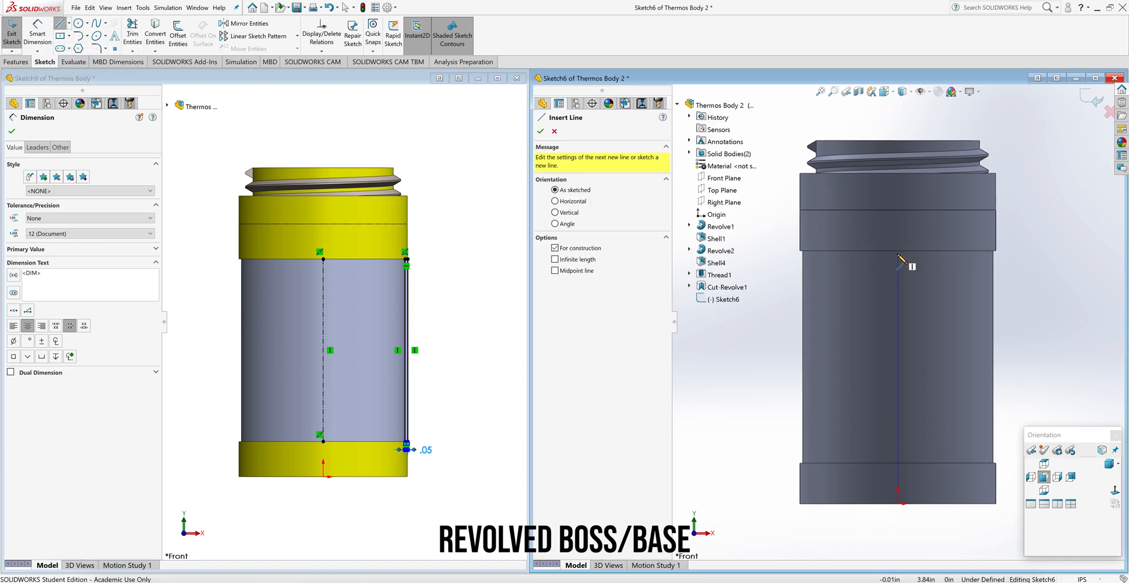
{"action": "left_click", "coordinate": [678, 106]}
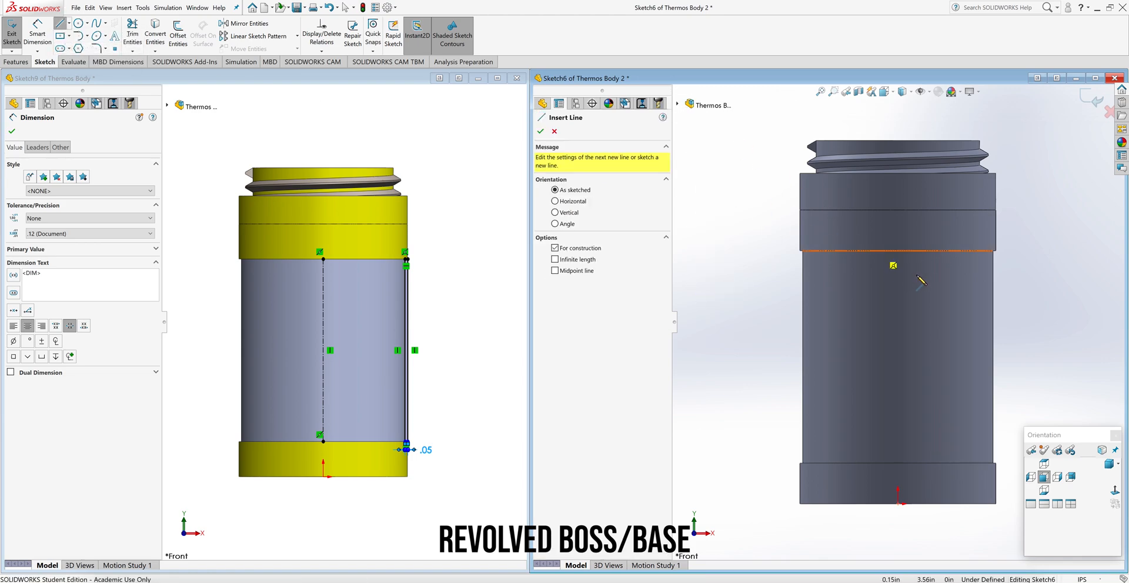
{"action": "left_click", "coordinate": [899, 251]}
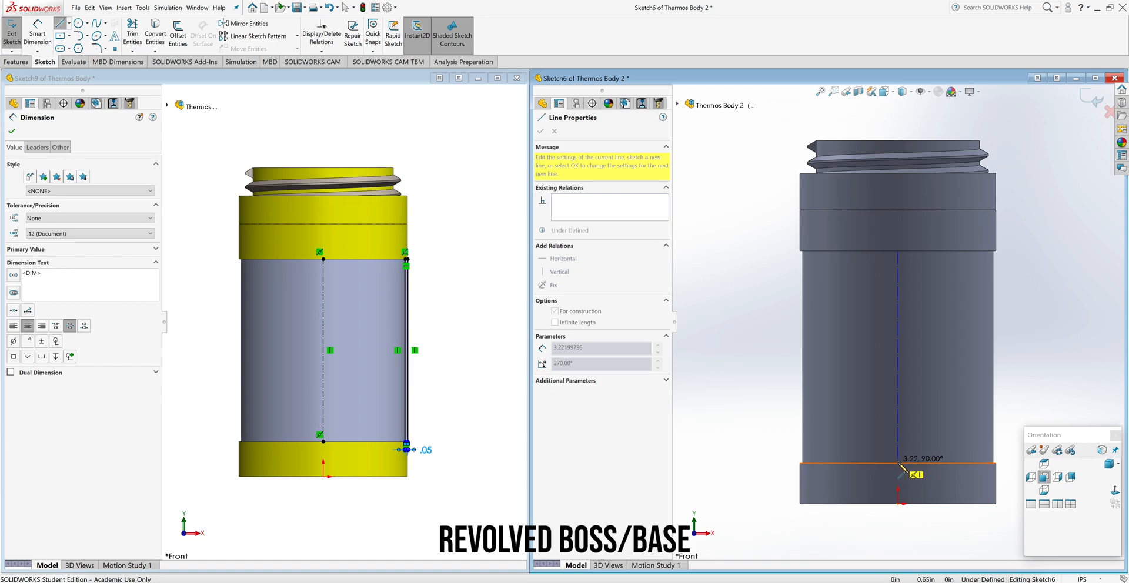
{"action": "left_click", "coordinate": [899, 463]}
{"action": "right_click", "coordinate": [899, 464]}
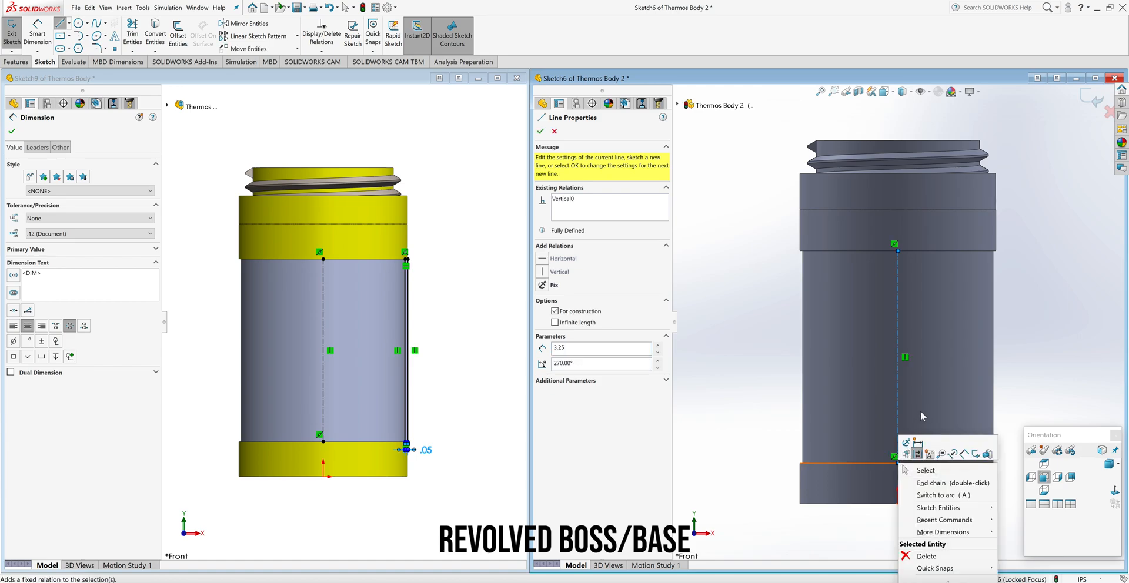
{"action": "left_click", "coordinate": [925, 471]}
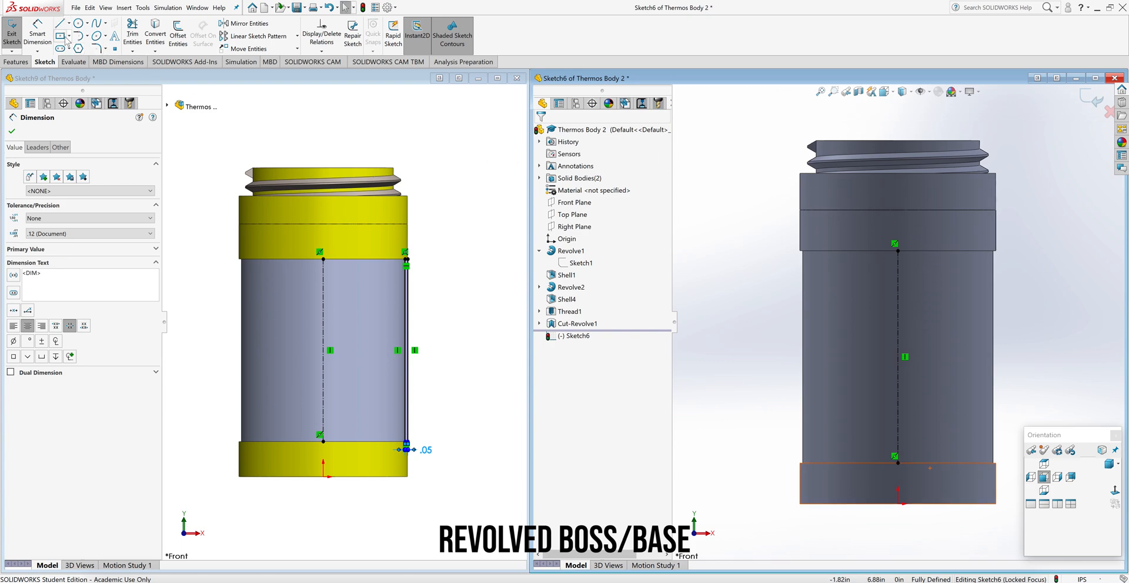
Sketch a corner rectangle about 0.10 in wide and 3.25 in tall from the recess's lower inner corner outward up to the upper shoulder edge
{"action": "left_click", "coordinate": [69, 38]}
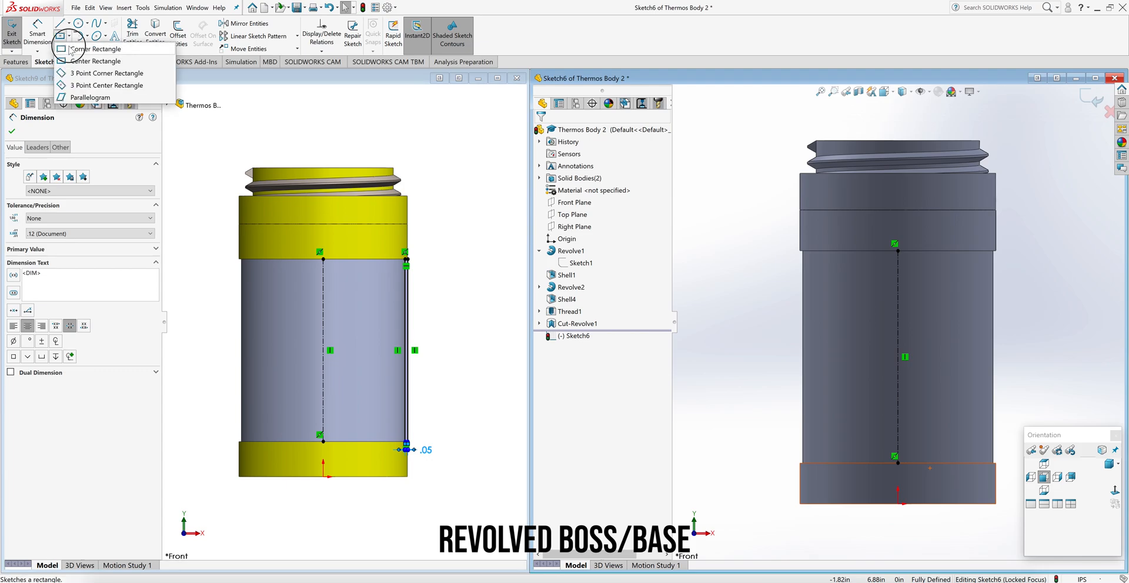
{"action": "left_click", "coordinate": [70, 50]}
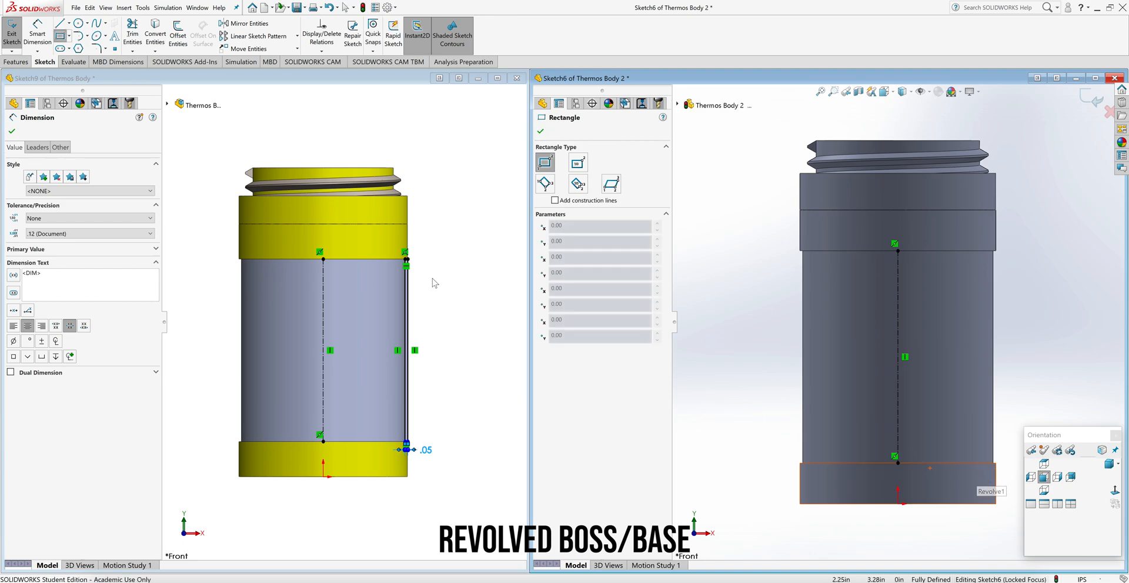
{"action": "scroll", "coordinate": [415, 393], "scroll_direction": "down", "scroll_amount": 6}
{"action": "scroll", "coordinate": [387, 406], "scroll_direction": "down", "scroll_amount": 8}
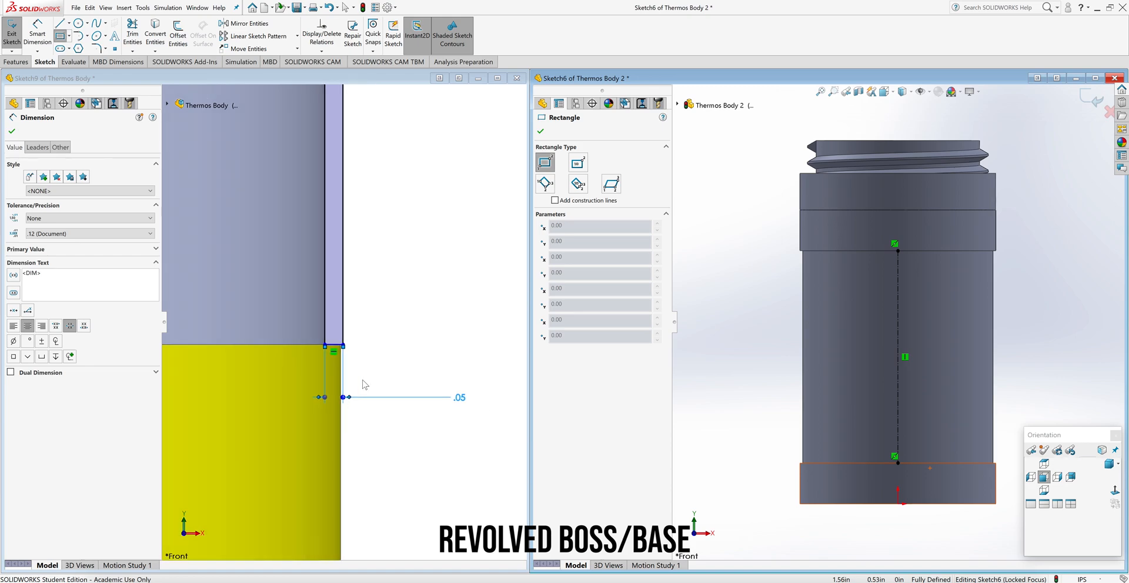
{"action": "scroll", "coordinate": [329, 324], "scroll_direction": "up", "scroll_amount": 2}
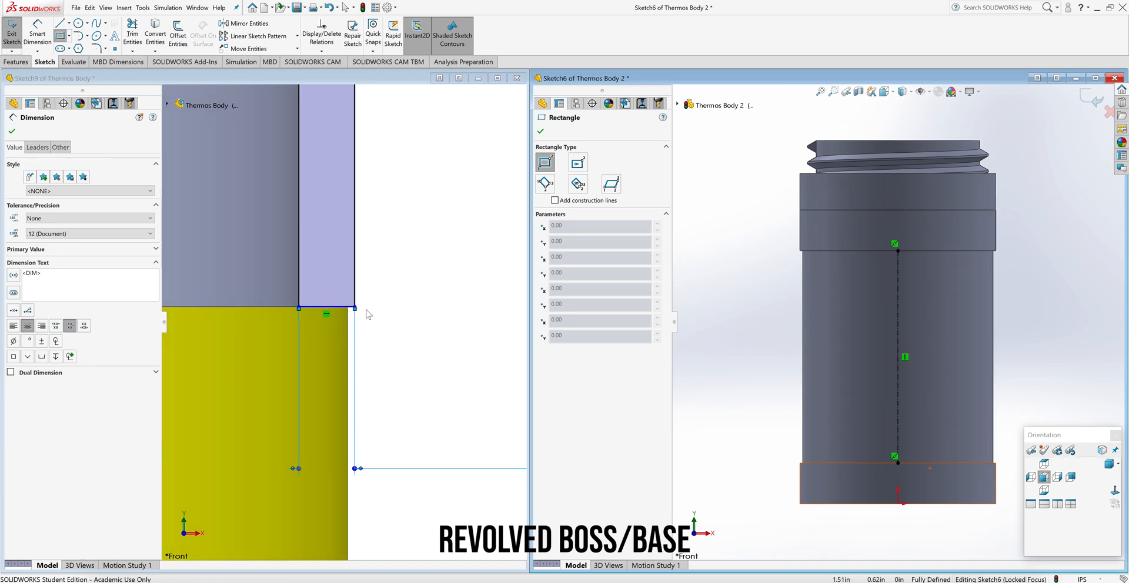
{"action": "scroll", "coordinate": [366, 315], "scroll_direction": "up", "scroll_amount": 4}
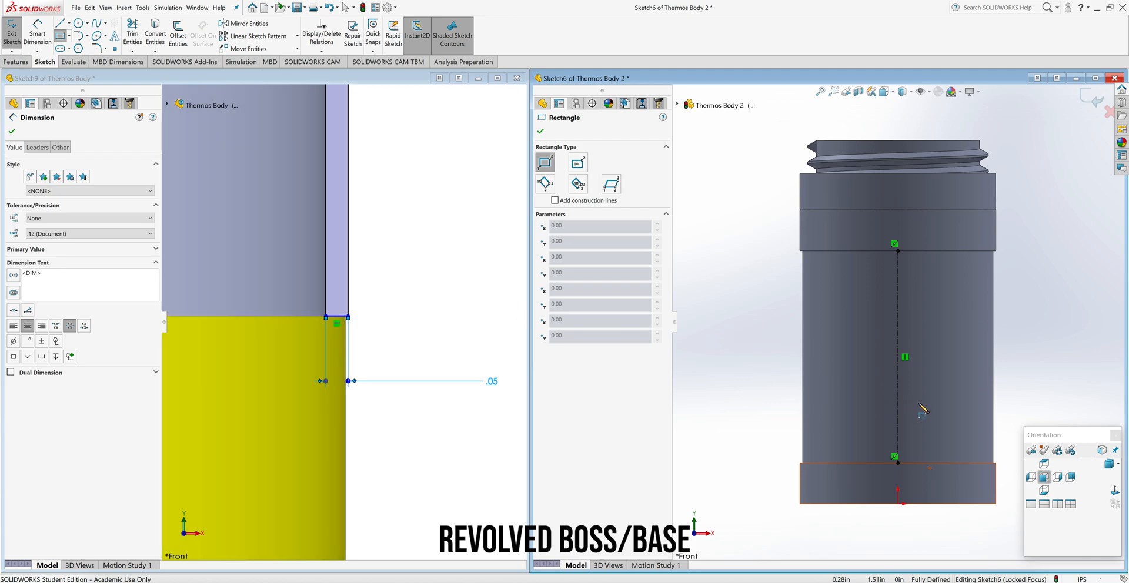
{"action": "scroll", "coordinate": [981, 449], "scroll_direction": "down", "scroll_amount": 8}
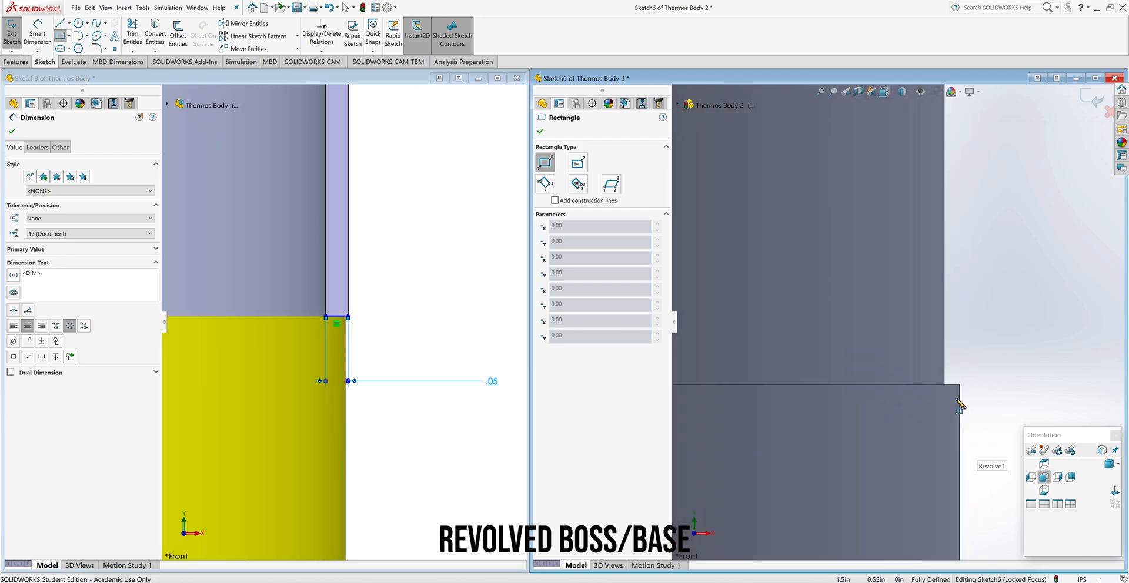
{"action": "left_click", "coordinate": [944, 385]}
{"action": "scroll", "coordinate": [936, 356], "scroll_direction": "up", "scroll_amount": 3}
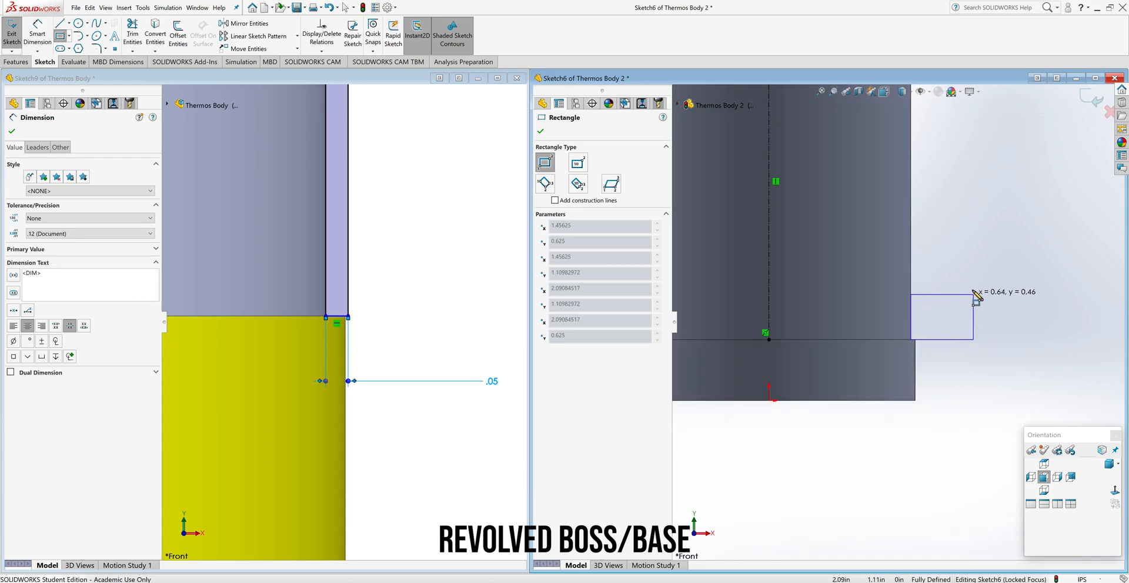
{"action": "scroll", "coordinate": [914, 296], "scroll_direction": "up", "scroll_amount": 6}
{"action": "scroll", "coordinate": [913, 192], "scroll_direction": "down", "scroll_amount": 6}
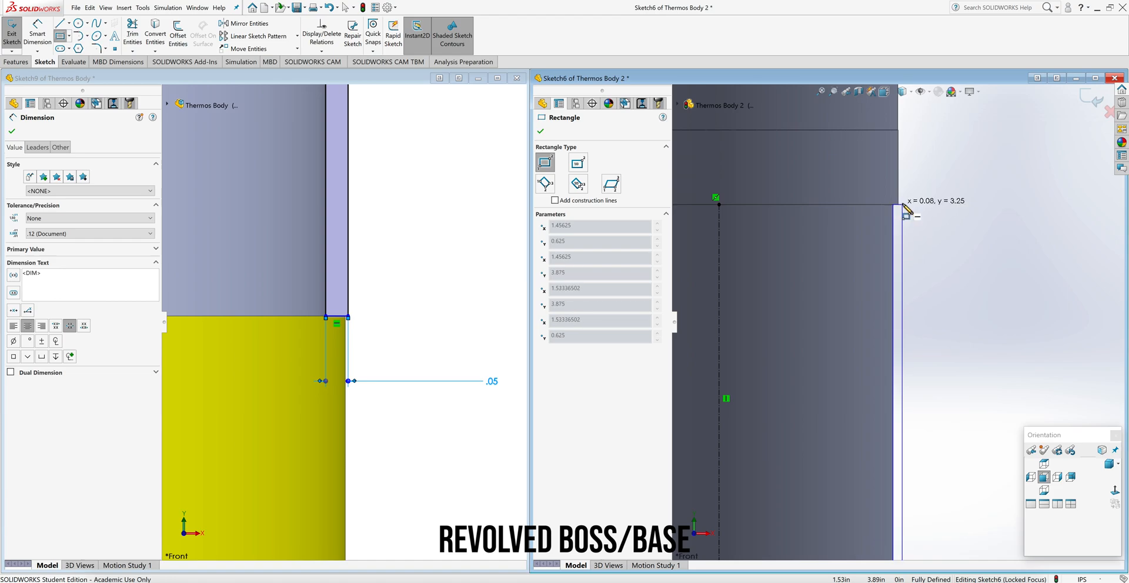
{"action": "left_click", "coordinate": [905, 205]}
{"action": "right_click", "coordinate": [912, 210]}
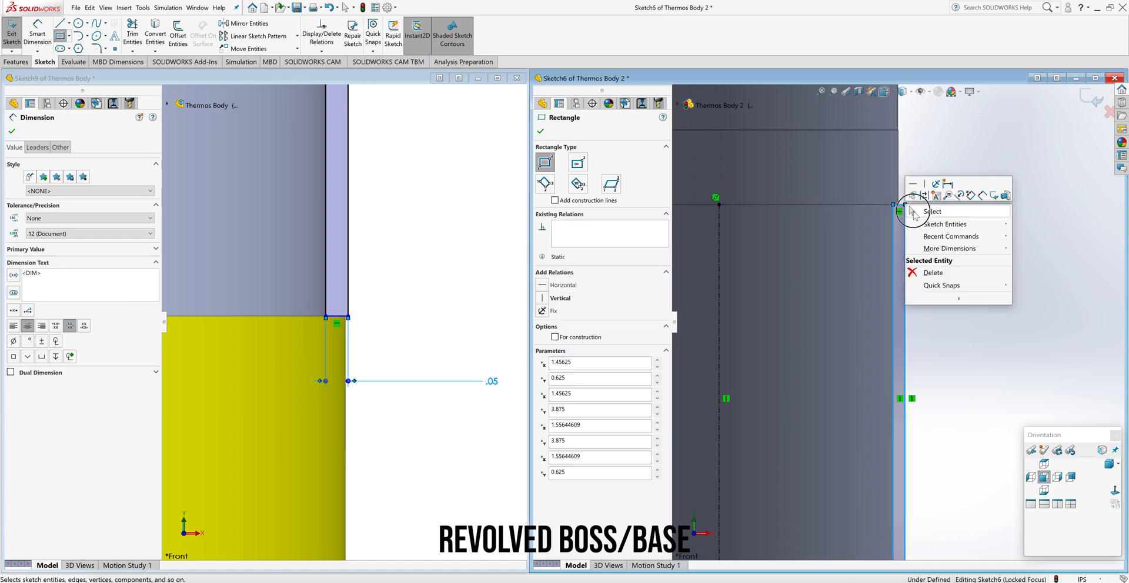
{"action": "left_click", "coordinate": [913, 211]}
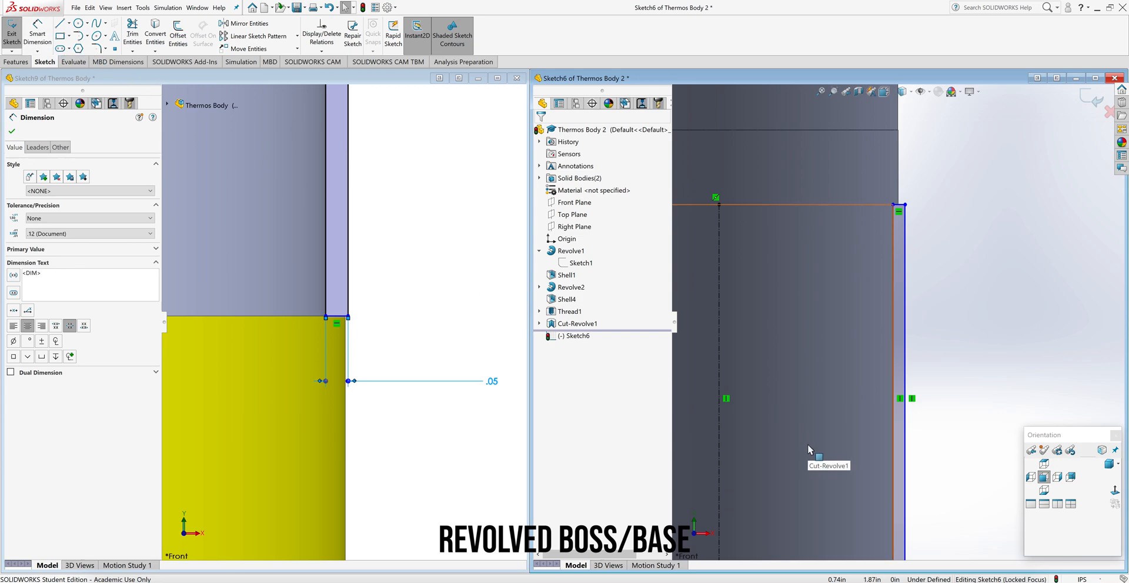
Dimension the rectangle's bottom edge with a width of 0.05 in
{"action": "scroll", "coordinate": [808, 450], "scroll_direction": "up", "scroll_amount": 5}
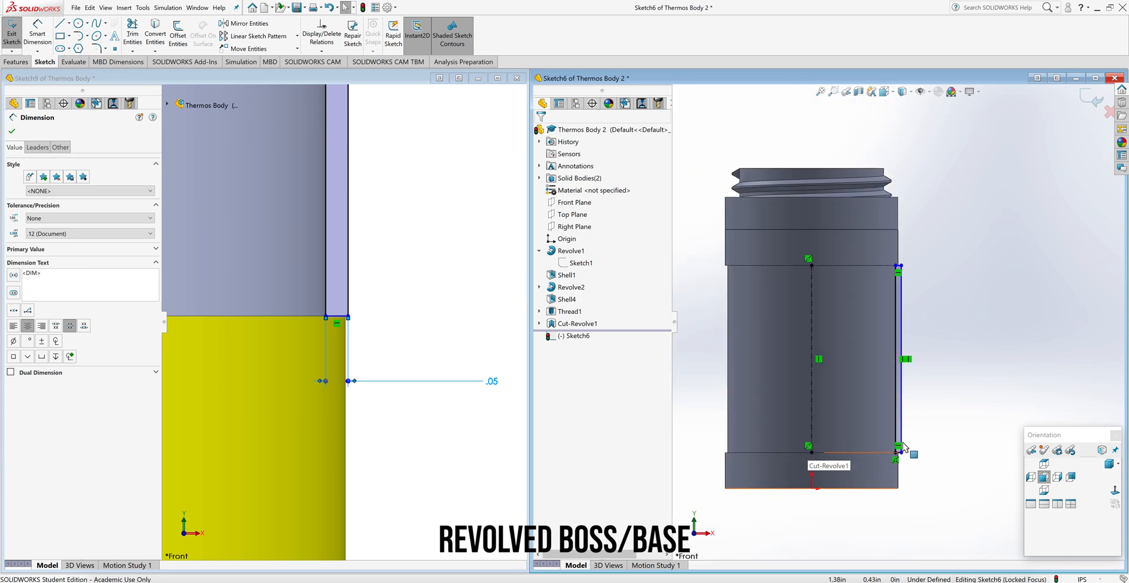
{"action": "scroll", "coordinate": [909, 462], "scroll_direction": "down", "scroll_amount": 5}
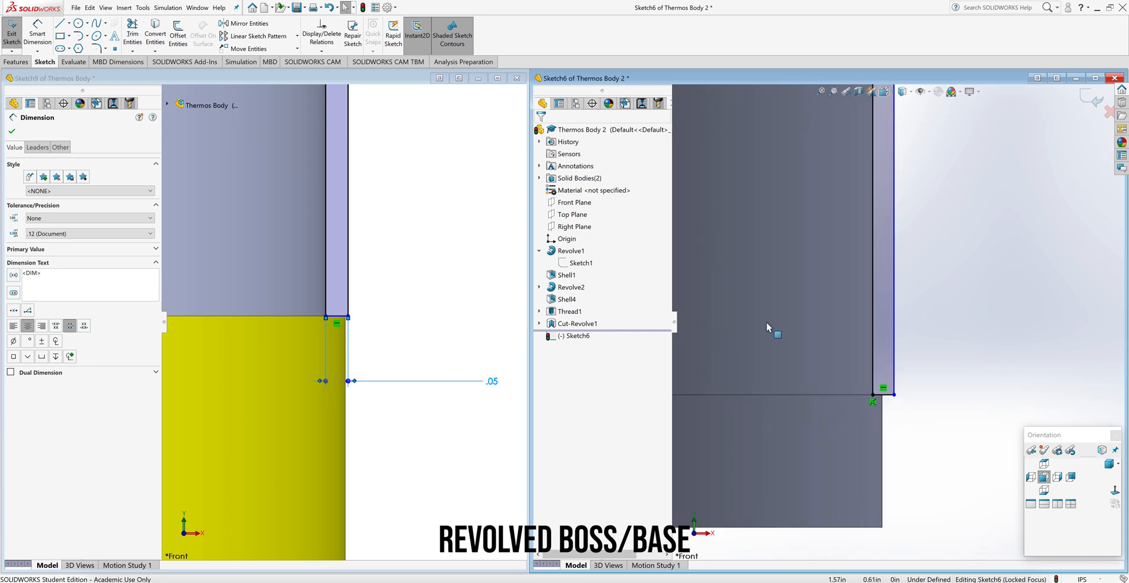
{"action": "left_click", "coordinate": [38, 39]}
{"action": "left_click", "coordinate": [38, 52]}
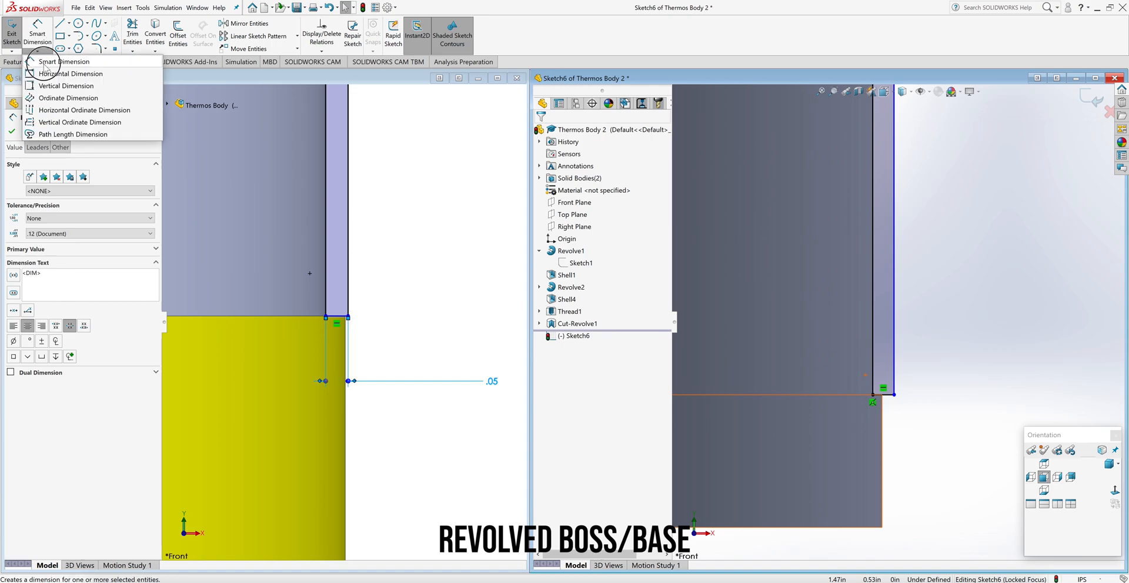
{"action": "left_click", "coordinate": [36, 61]}
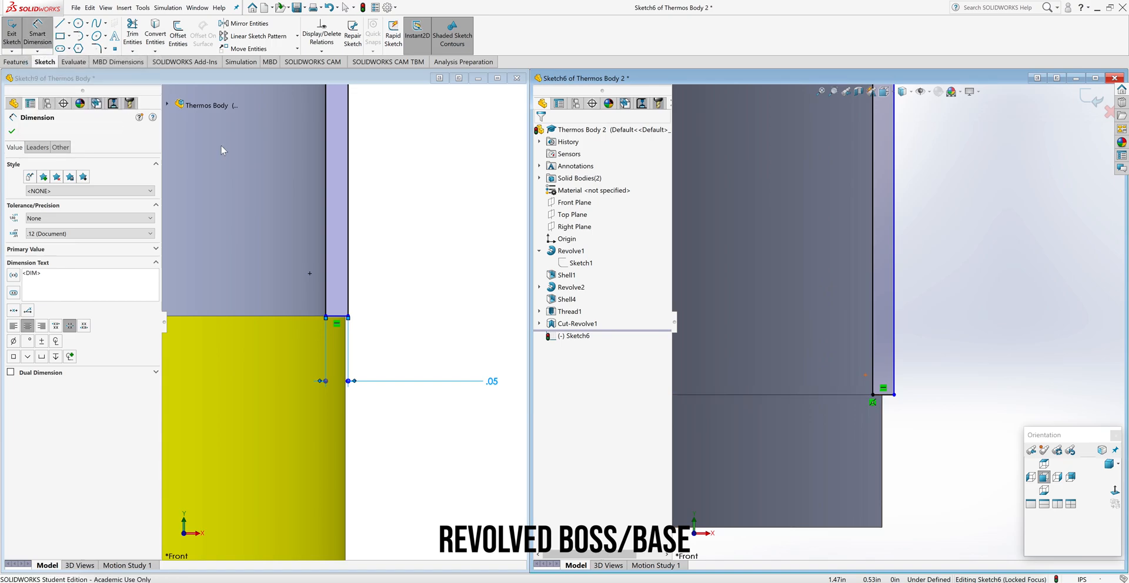
{"action": "left_click", "coordinate": [886, 394]}
{"action": "left_click", "coordinate": [967, 442]}
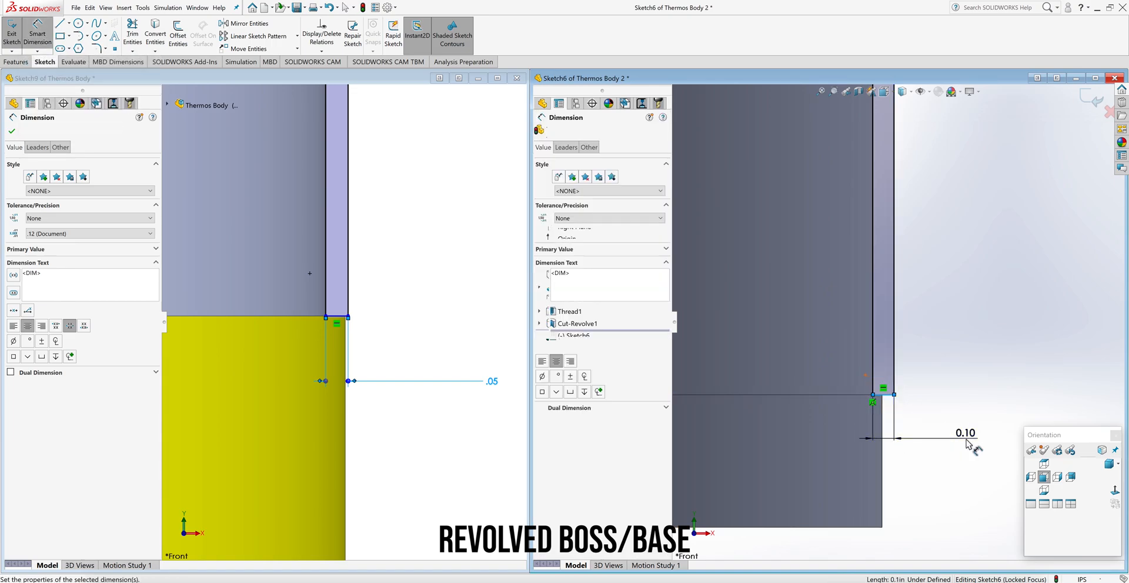
{"action": "type", "text": ".05"}
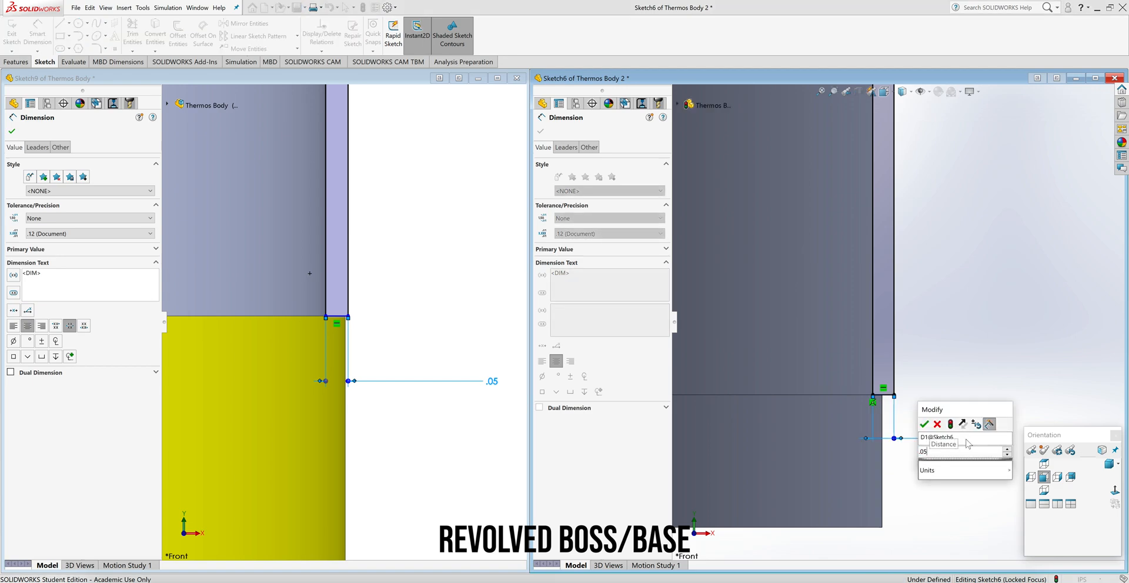
{"action": "key", "text": "Return"}
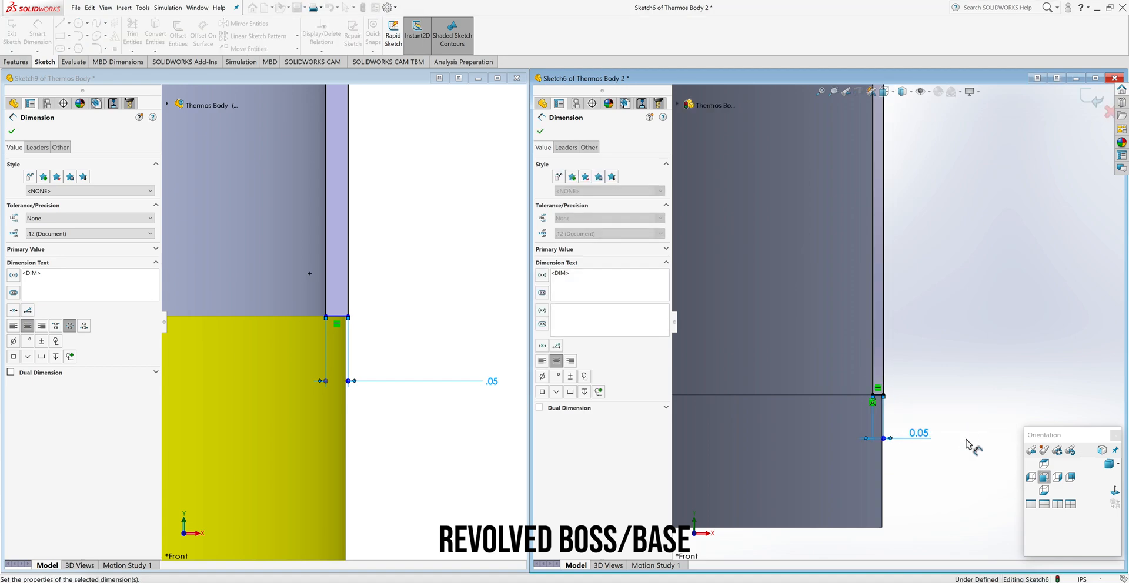
{"action": "scroll", "coordinate": [883, 403], "scroll_direction": "down", "scroll_amount": 8}
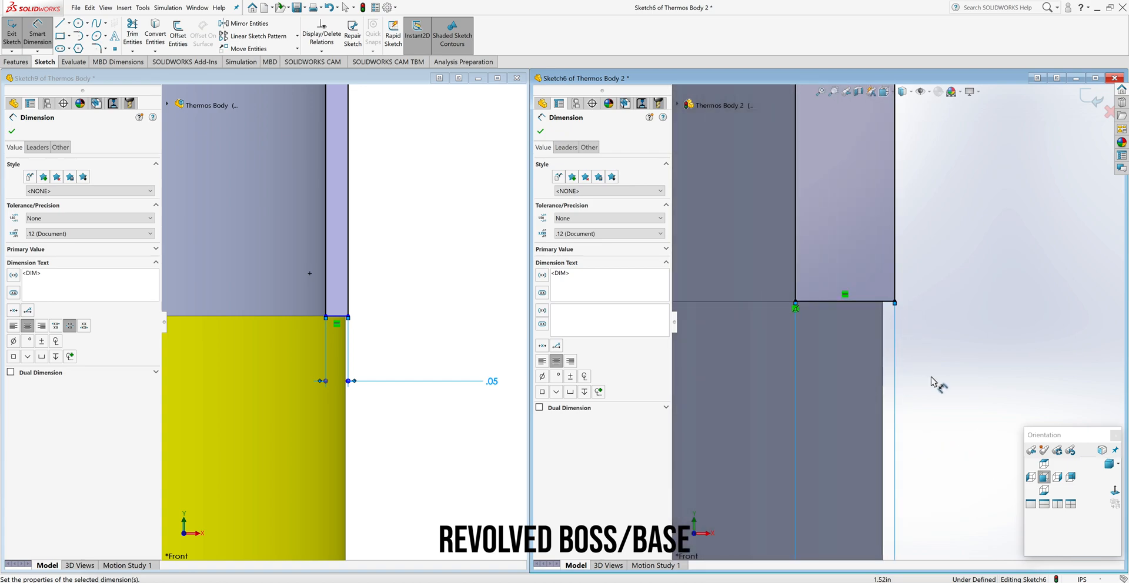
{"action": "scroll", "coordinate": [935, 405], "scroll_direction": "up", "scroll_amount": 5}
{"action": "scroll", "coordinate": [931, 405], "scroll_direction": "up", "scroll_amount": 8}
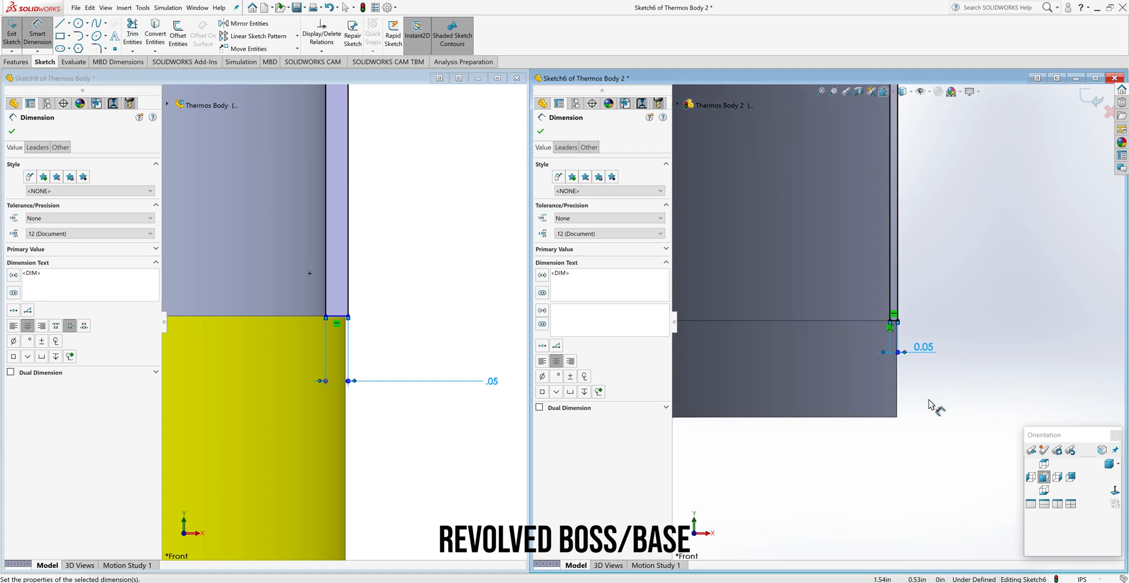
{"action": "scroll", "coordinate": [888, 341], "scroll_direction": "up", "scroll_amount": 3}
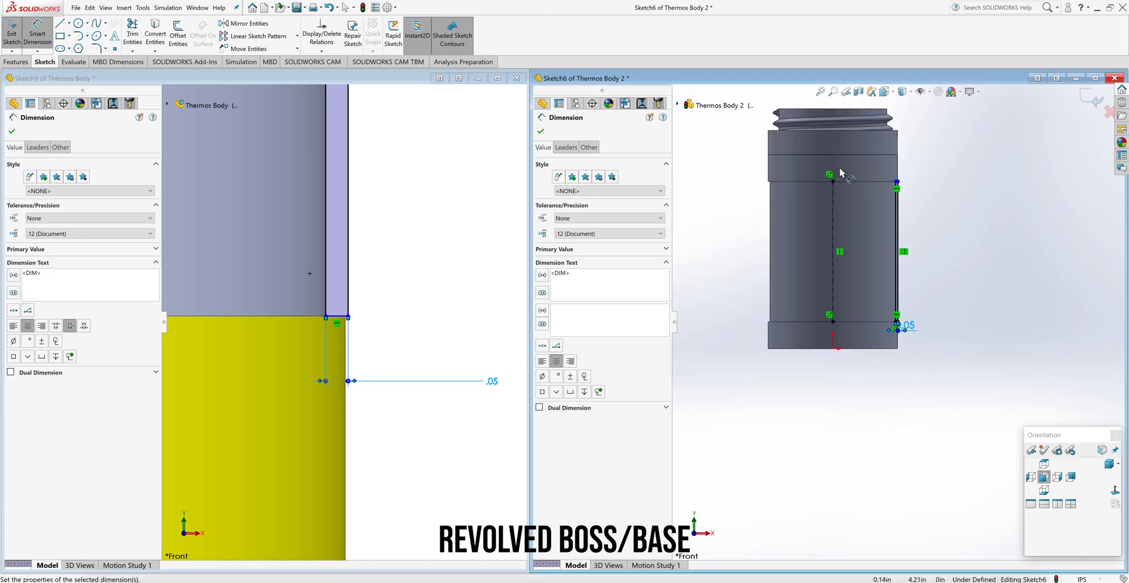
{"action": "scroll", "coordinate": [845, 239], "scroll_direction": "down", "scroll_amount": 5}
{"action": "scroll", "coordinate": [843, 174], "scroll_direction": "up", "scroll_amount": 3}
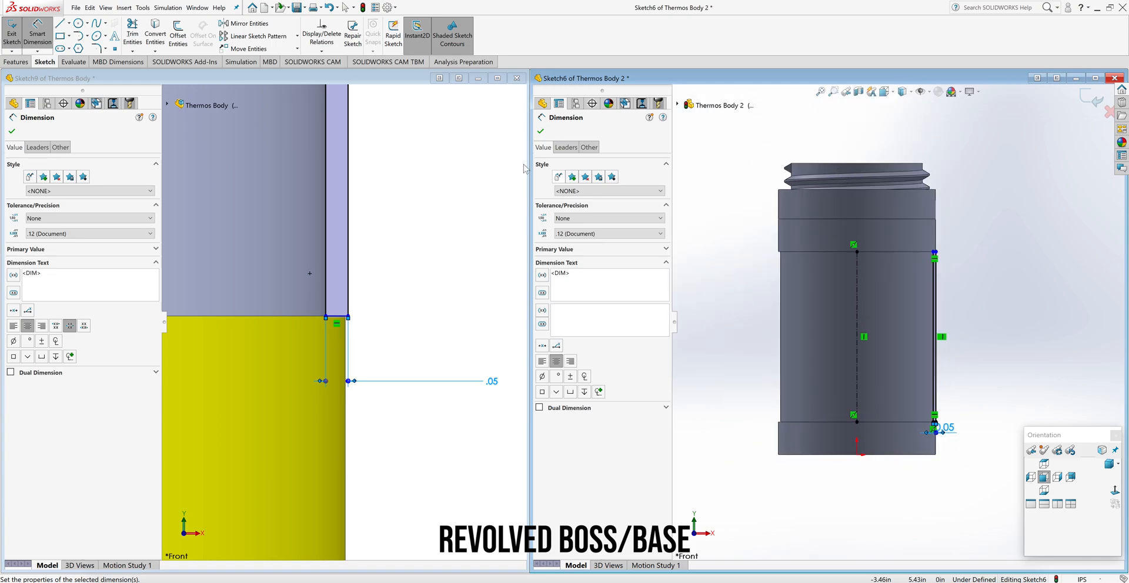
{"action": "left_click", "coordinate": [541, 132]}
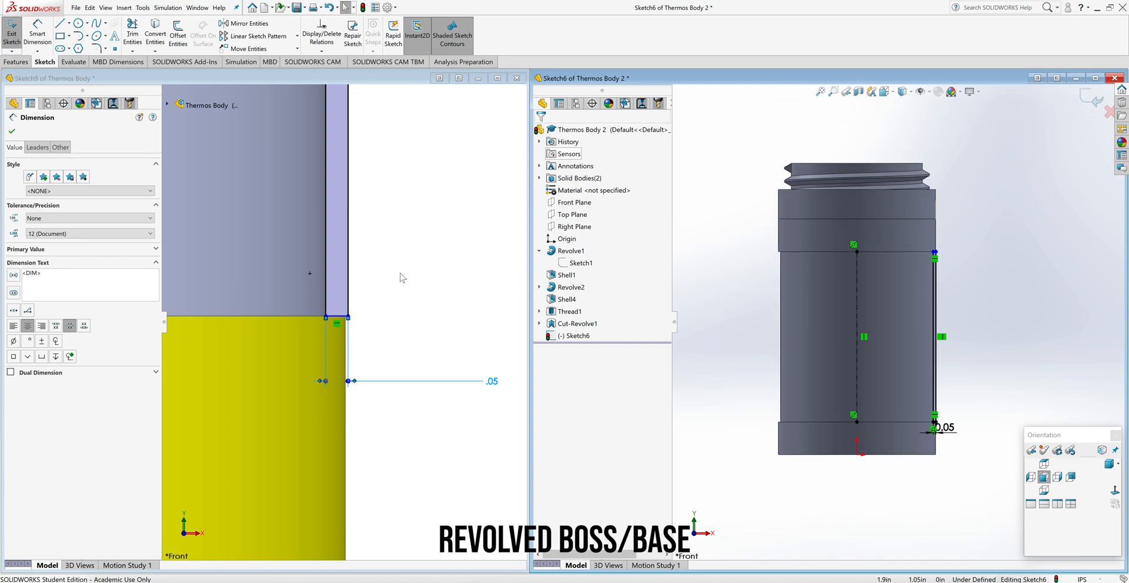
Leave the reference sketch in Thermos Body and review the axis, angle and merge setting of its Revolve1 feature
{"action": "left_click", "coordinate": [431, 285]}
{"action": "left_click", "coordinate": [494, 99]}
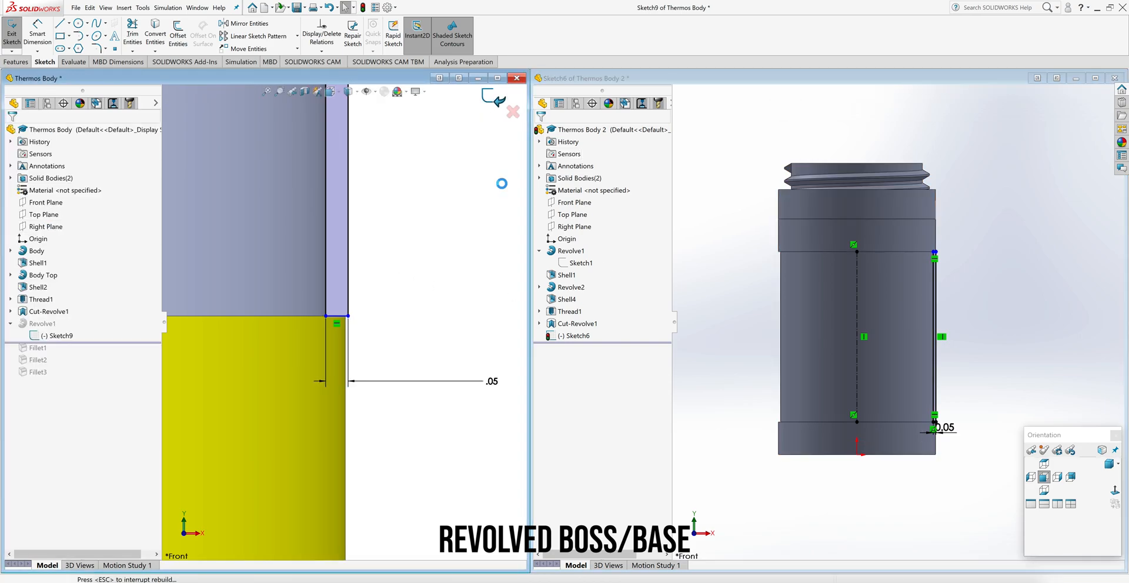
{"action": "left_click", "coordinate": [1044, 477]}
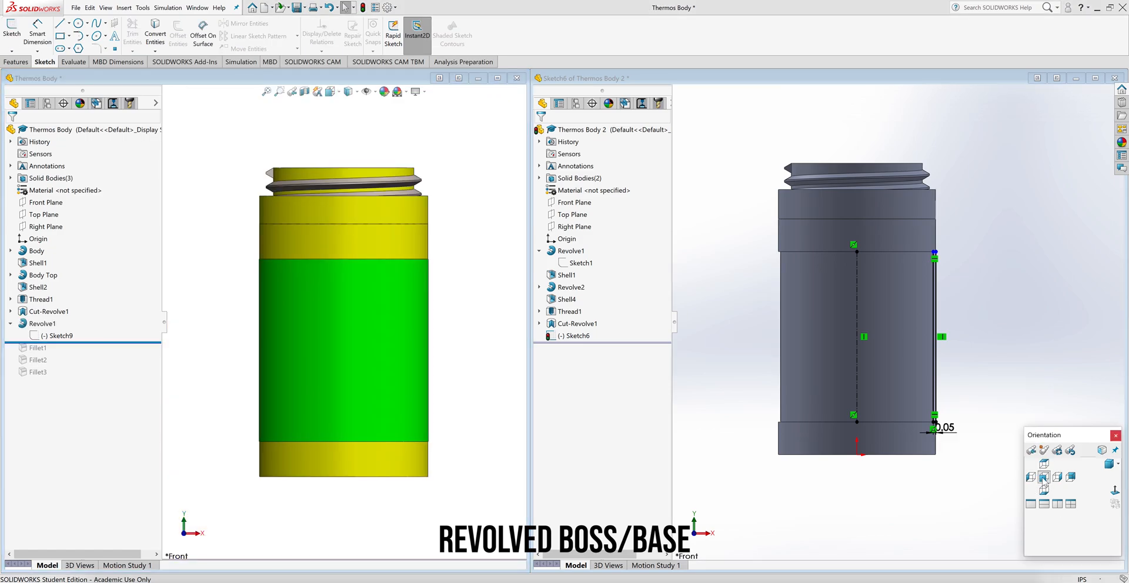
{"action": "left_click", "coordinate": [42, 323]}
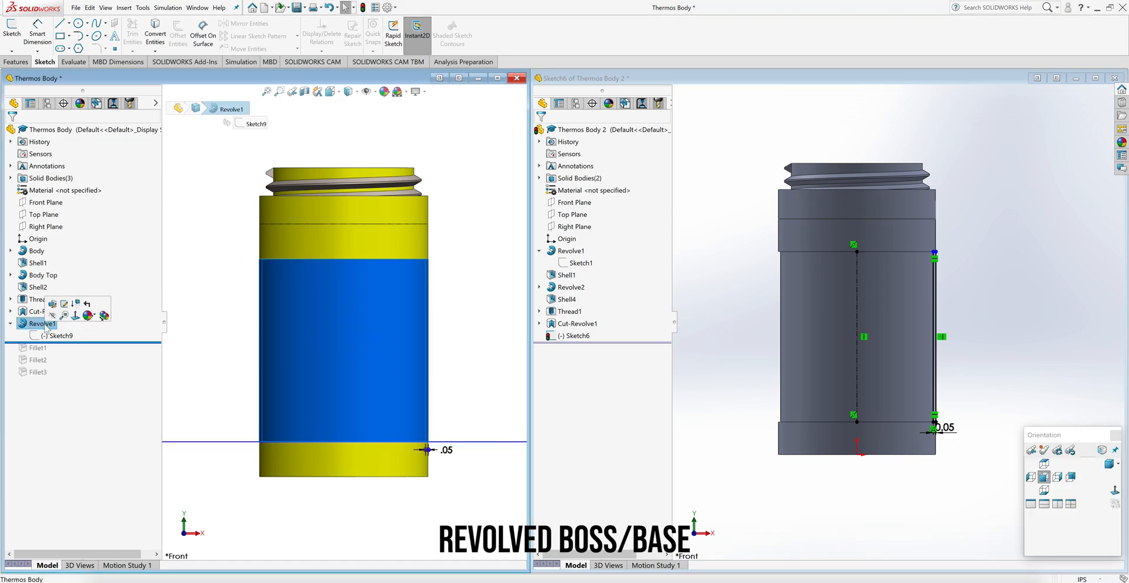
{"action": "left_click", "coordinate": [52, 305]}
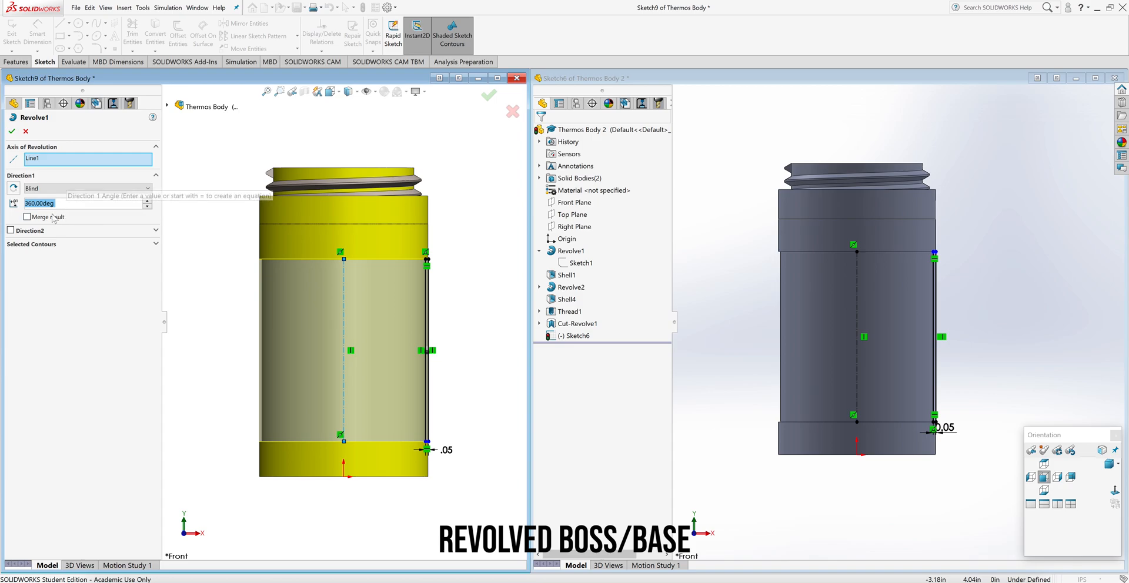
{"action": "left_click", "coordinate": [12, 131]}
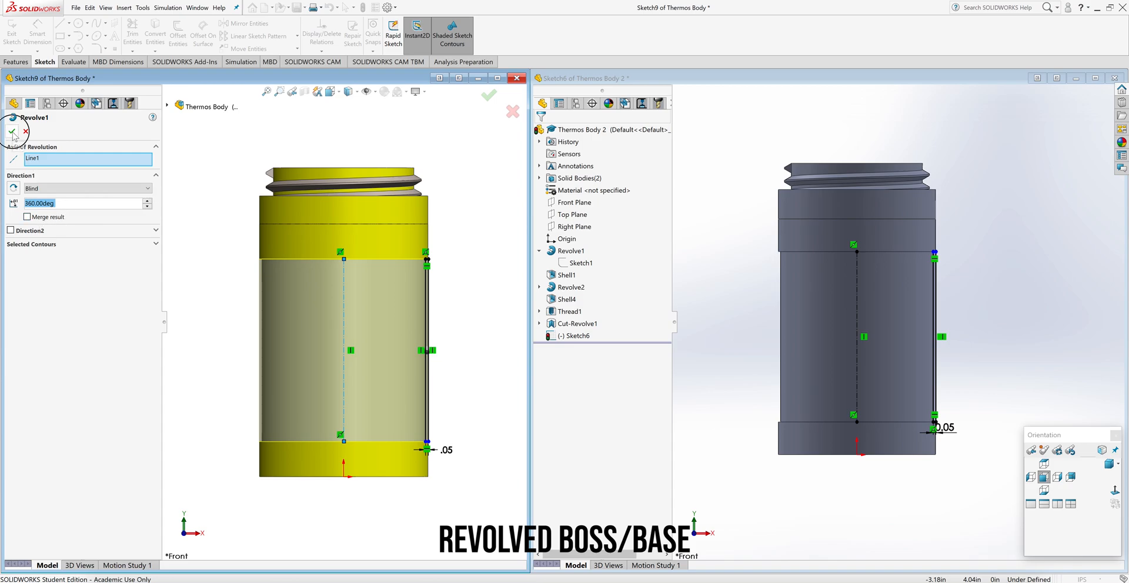
Revolve the thin rectangle sketch in Thermos Body 2 by 360° about its centerline as a separate body, with Merge result off
{"action": "left_click", "coordinate": [731, 410]}
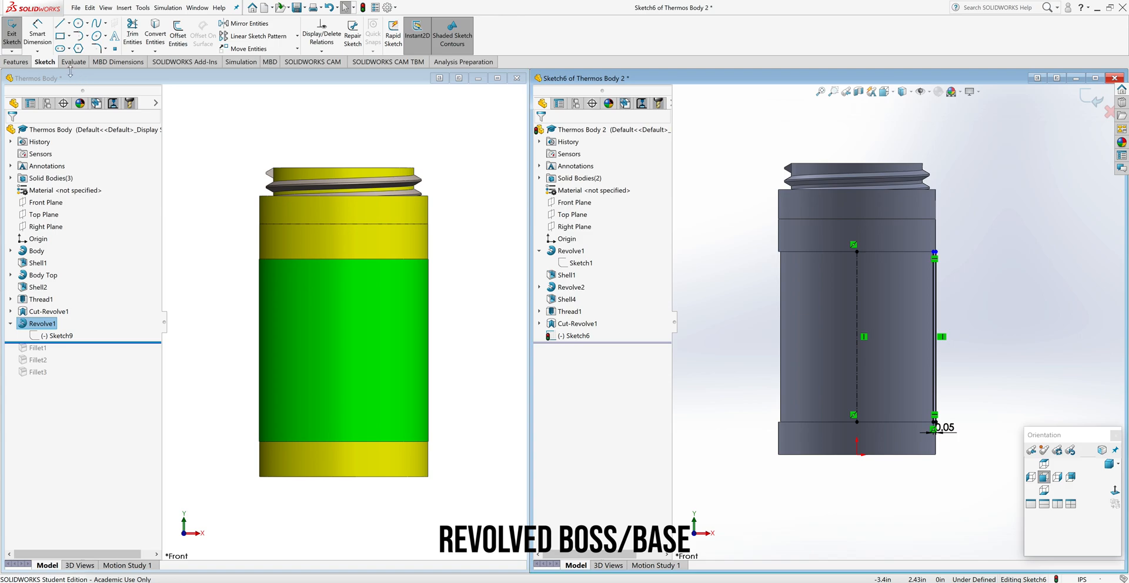
{"action": "left_click", "coordinate": [17, 62]}
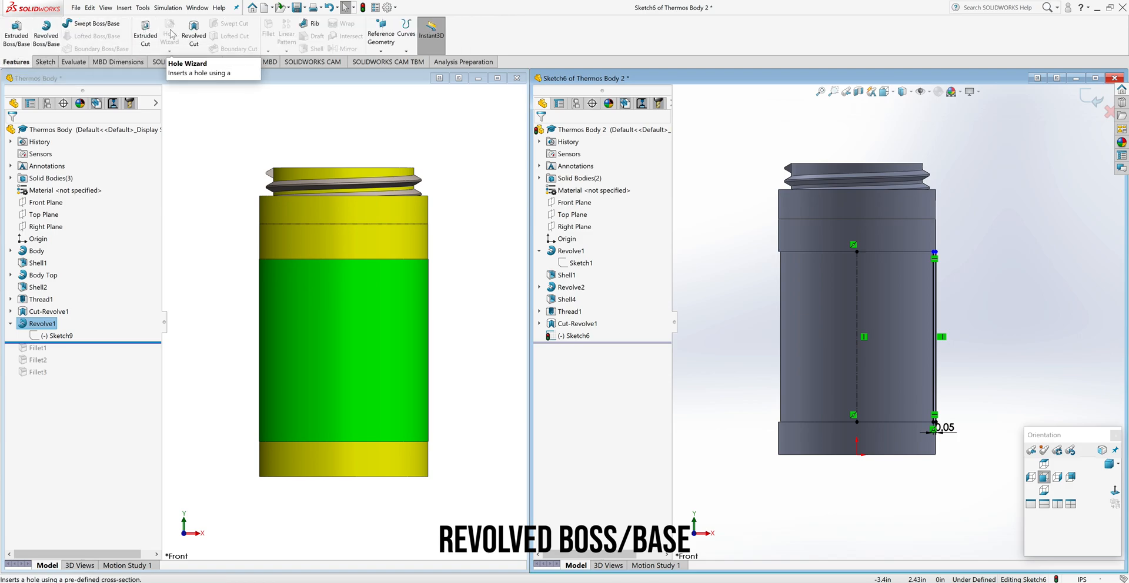
{"action": "left_click", "coordinate": [48, 38]}
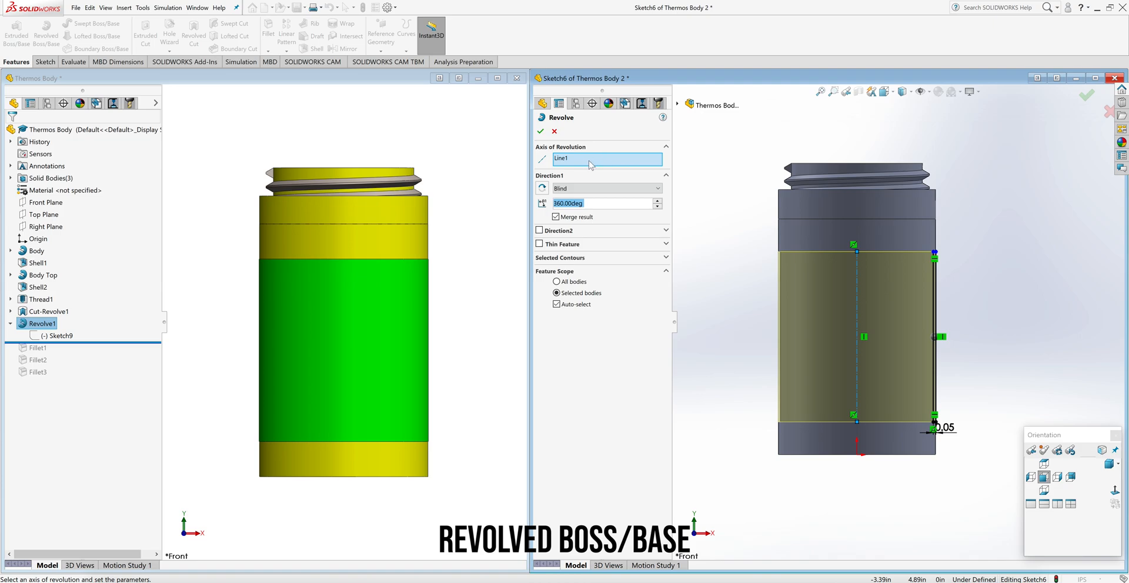
{"action": "left_click", "coordinate": [556, 217]}
{"action": "left_click", "coordinate": [541, 131]}
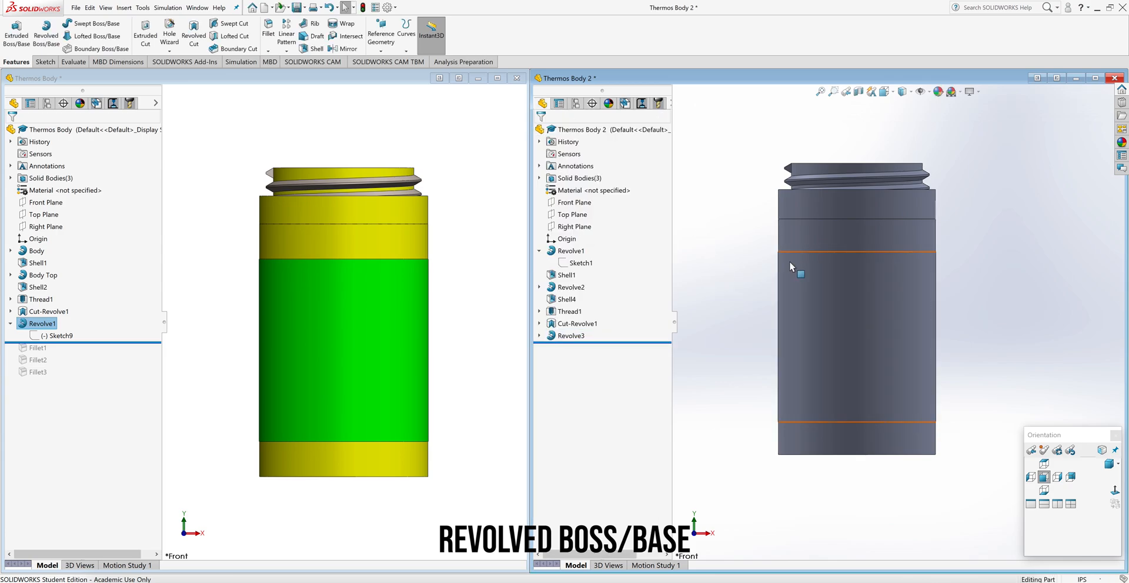
Check the new revolve's upper edge up close and save Thermos Body 2
{"action": "scroll", "coordinate": [814, 278], "scroll_direction": "down", "scroll_amount": 5}
{"action": "scroll", "coordinate": [816, 275], "scroll_direction": "down", "scroll_amount": 2}
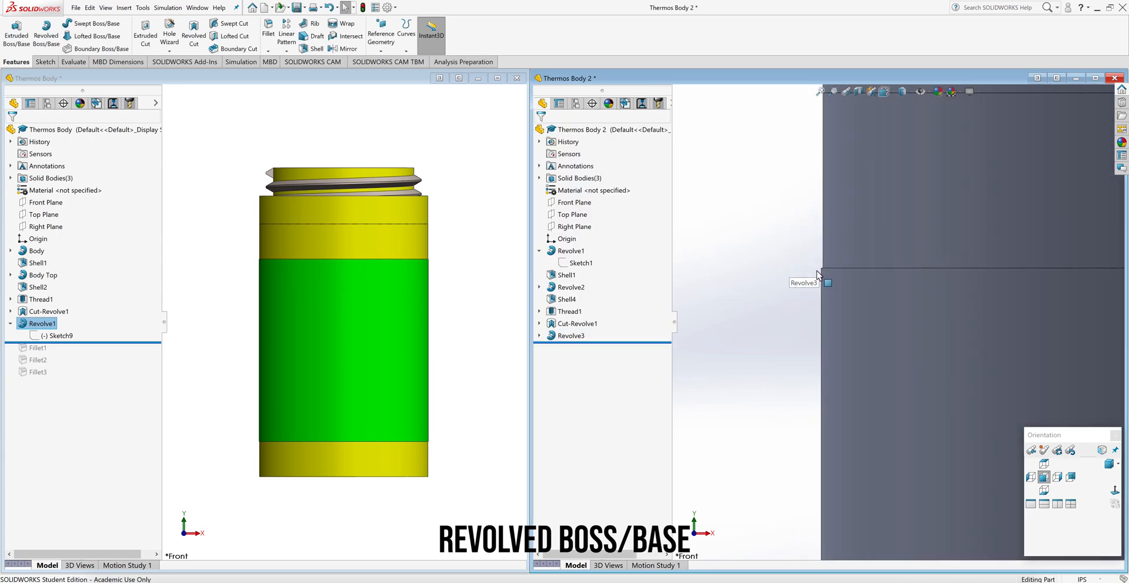
{"action": "left_click", "coordinate": [821, 91]}
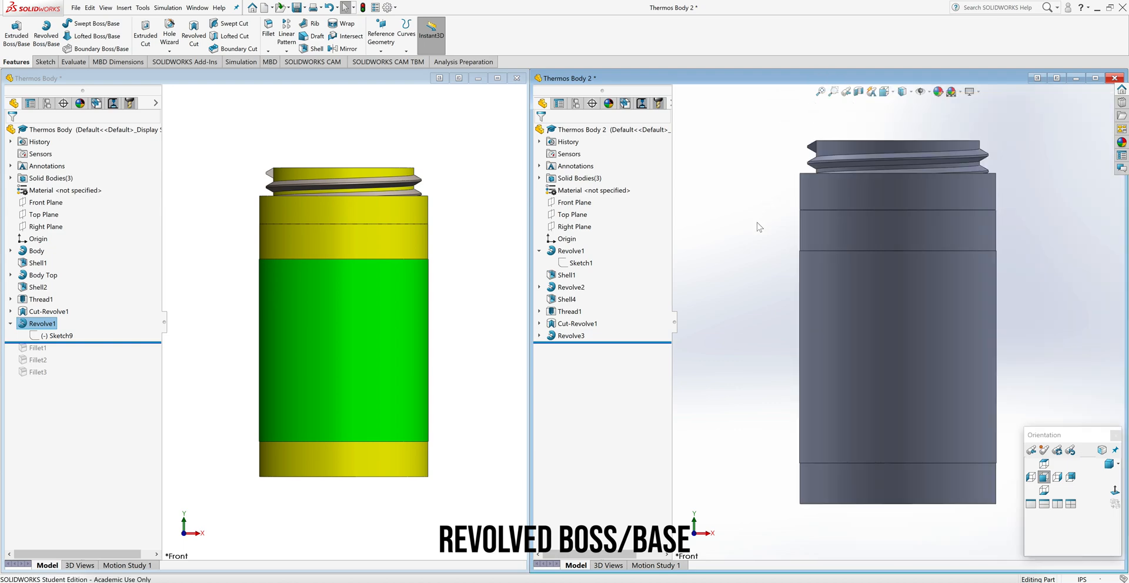
{"action": "key", "text": "ctrl+s"}
Roll the reference Thermos Body forward past Fillet1 and review that fillet's selected edge and radius settings
{"action": "left_click", "coordinate": [79, 374]}
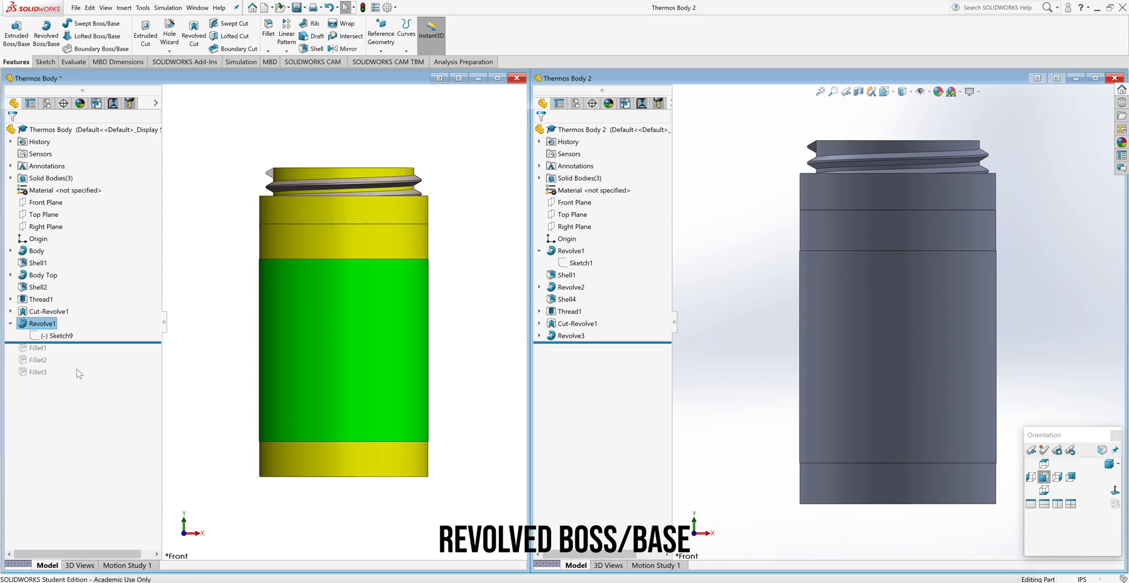
{"action": "mouse_move", "coordinate": [84, 343]}
{"action": "left_mouse_down"}
{"action": "mouse_move", "coordinate": [88, 331]}
{"action": "mouse_move", "coordinate": [85, 342]}
{"action": "left_mouse_up"}
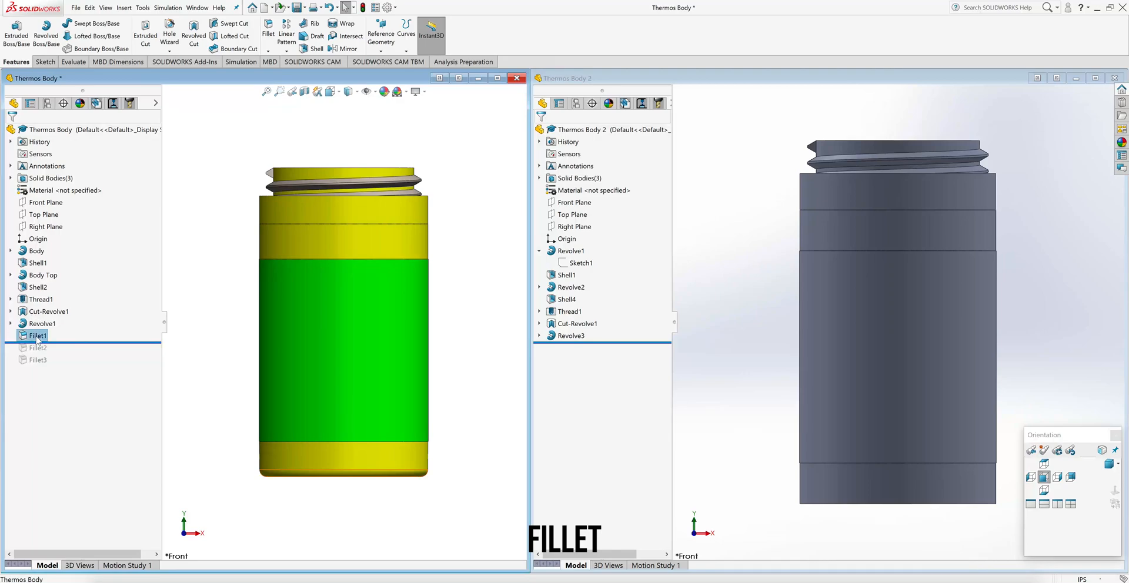
{"action": "left_click", "coordinate": [37, 340]}
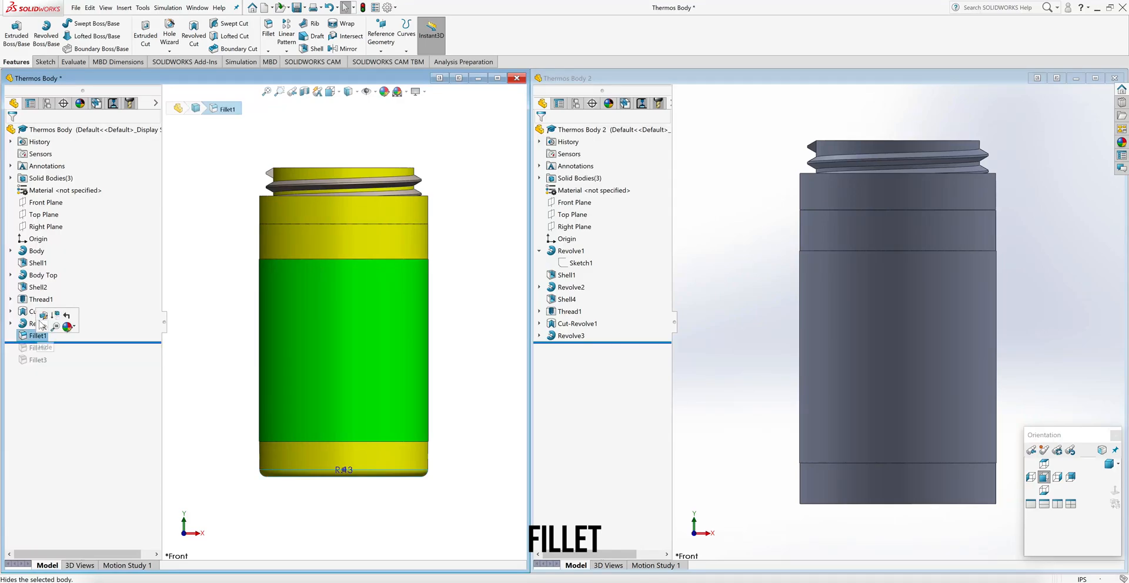
{"action": "left_click", "coordinate": [40, 318]}
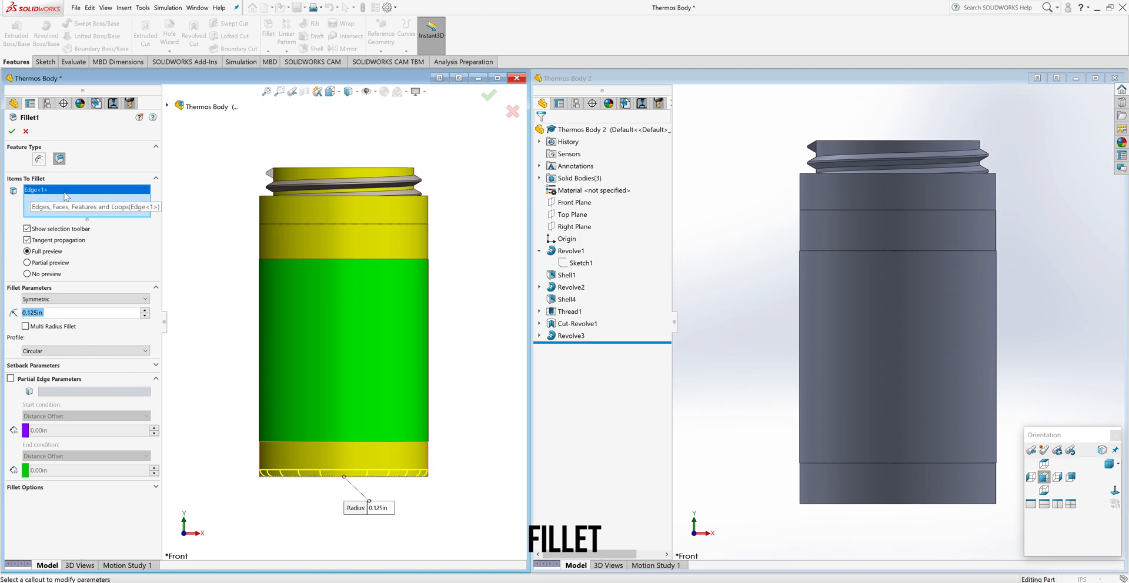
{"action": "left_click", "coordinate": [46, 300]}
{"action": "left_click", "coordinate": [46, 301]}
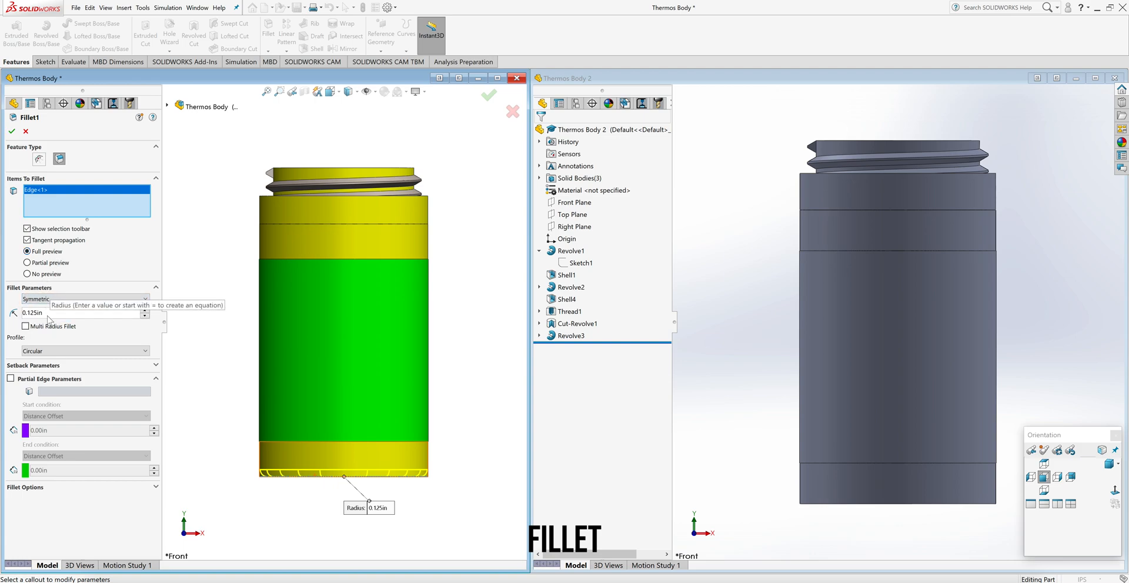
{"action": "left_click", "coordinate": [13, 132]}
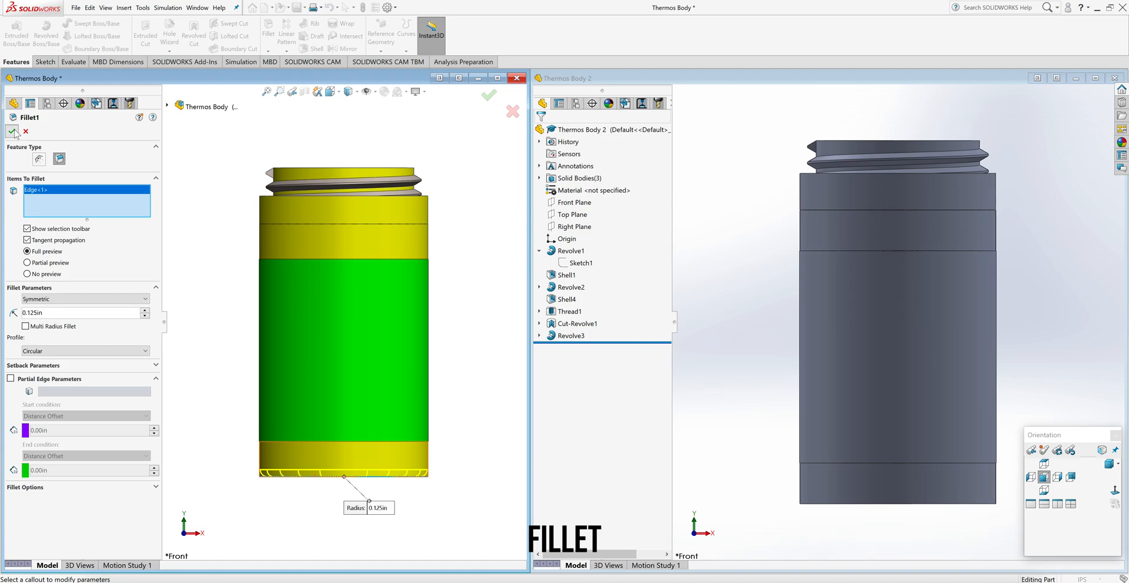
Fillet the bottom outer edge of the body in Thermos Body 2 with a symmetric 0.125 in radius
{"action": "left_click", "coordinate": [751, 239]}
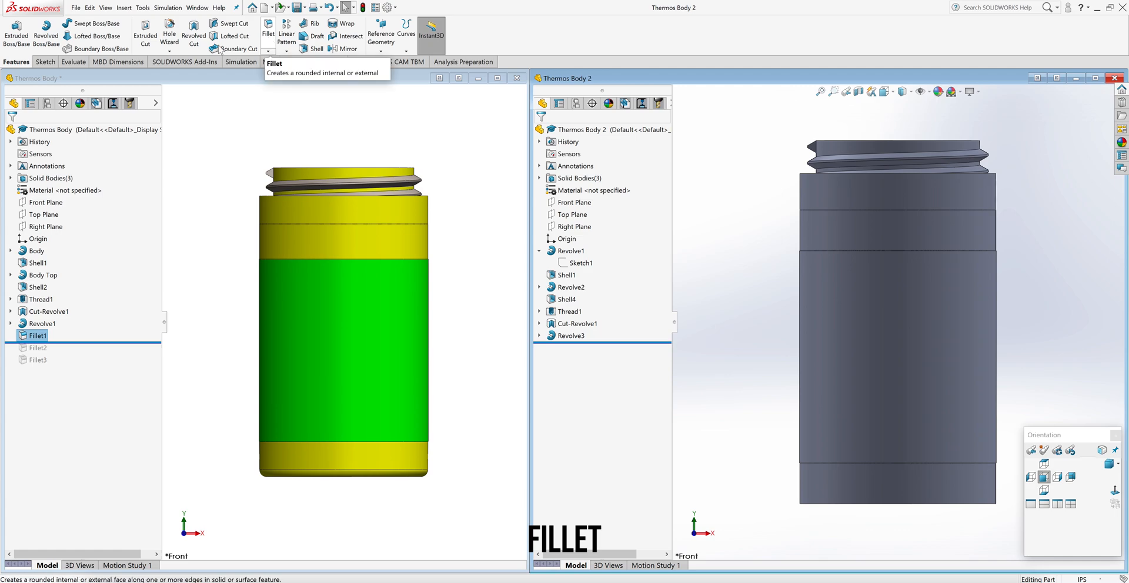
{"action": "left_click", "coordinate": [271, 39]}
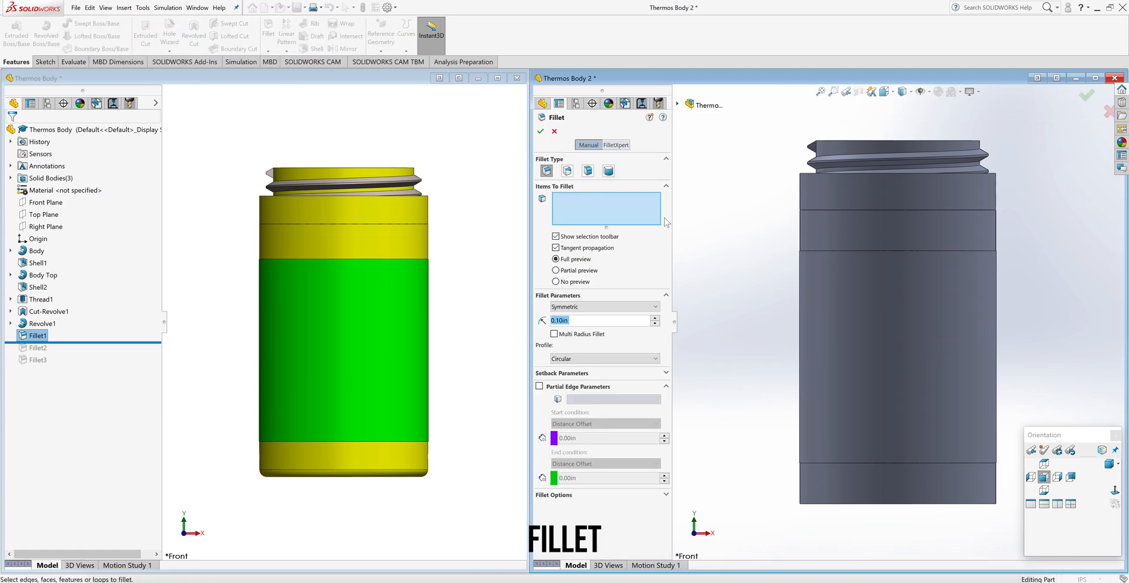
{"action": "left_click", "coordinate": [828, 502]}
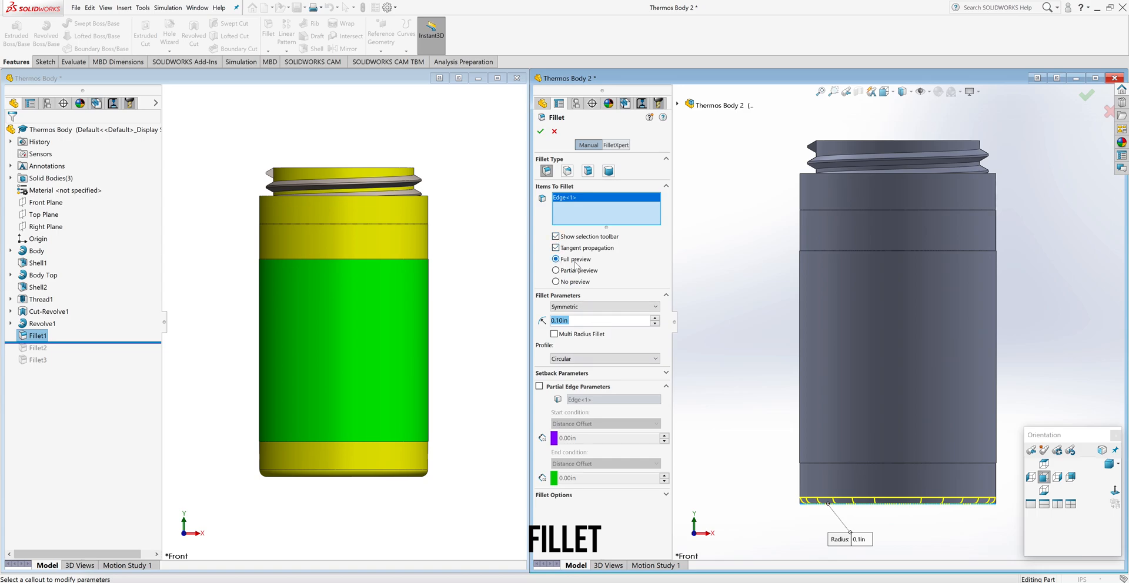
{"action": "key", "text": "BackSpace"}
{"action": "type", "text": ".125"}
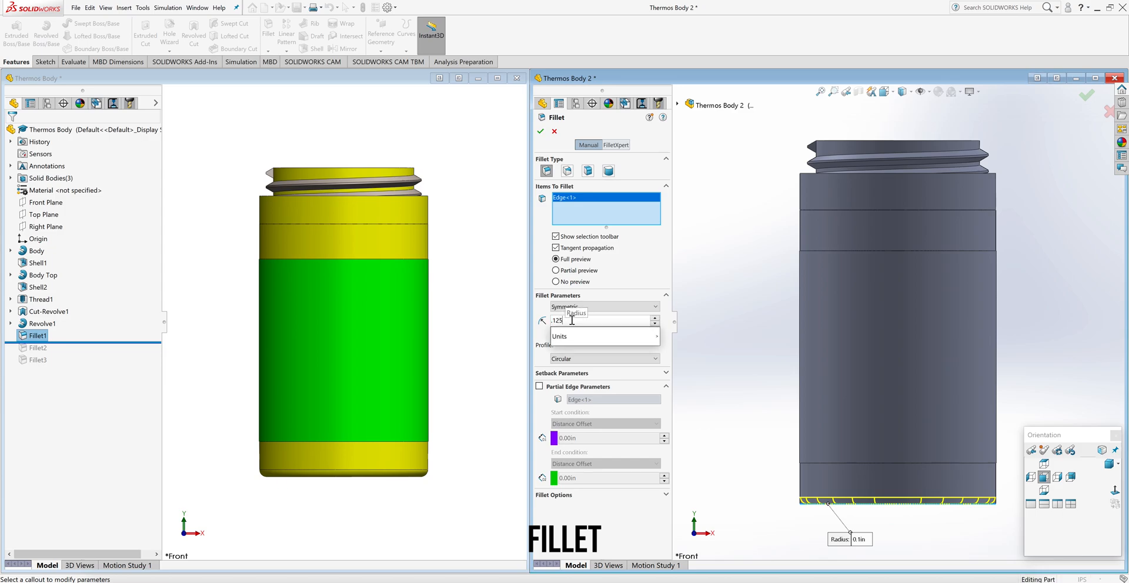
{"action": "key", "text": "Return"}
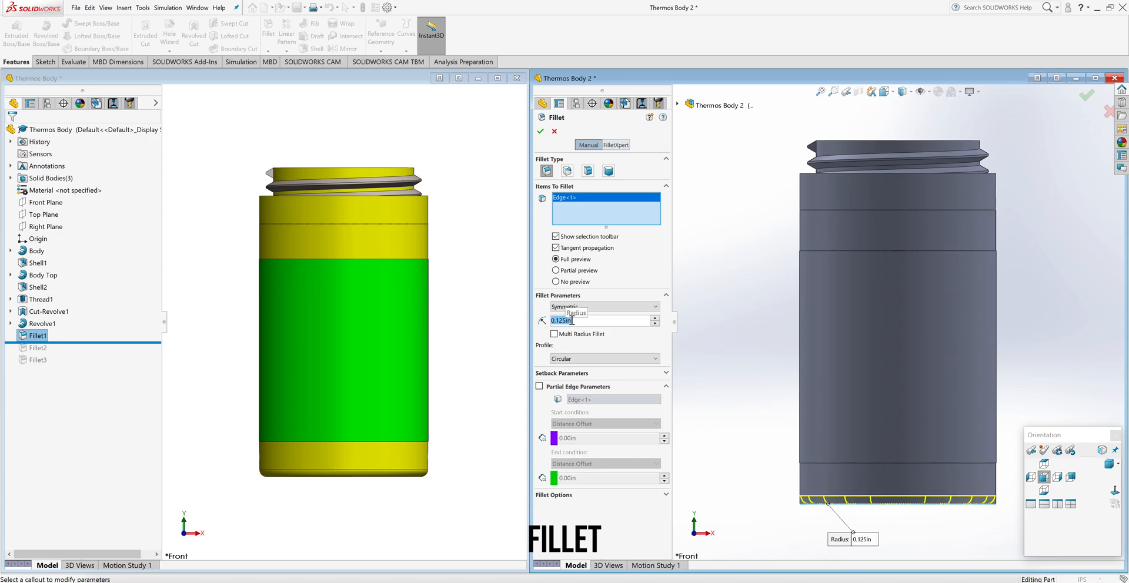
{"action": "left_click", "coordinate": [541, 132]}
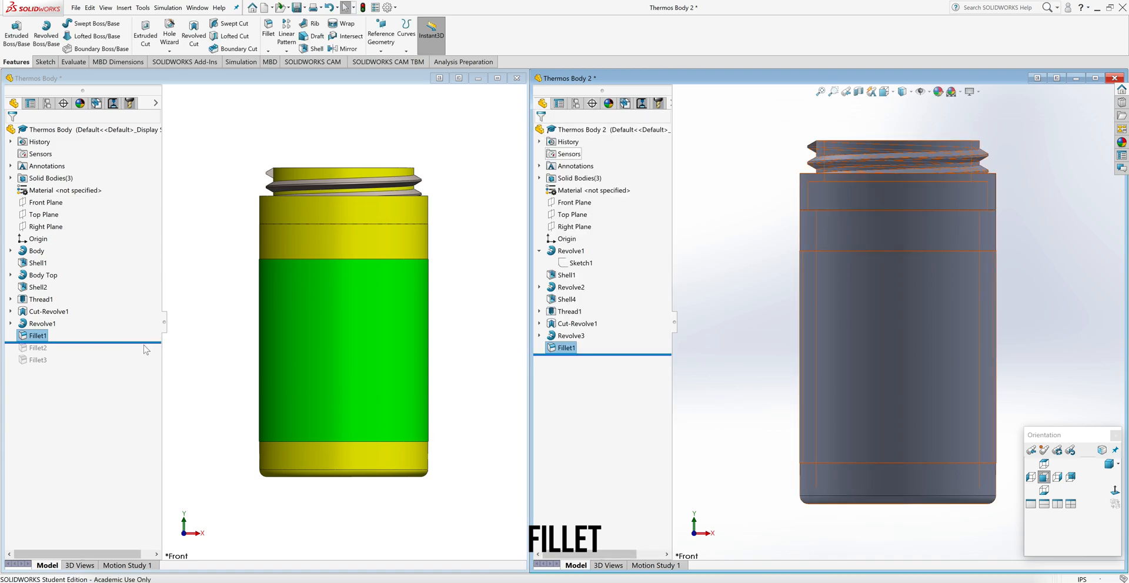
Roll the reference Thermos Body forward past Fillet2 and review that fillet's selected edge and radius
{"action": "left_click", "coordinate": [164, 347]}
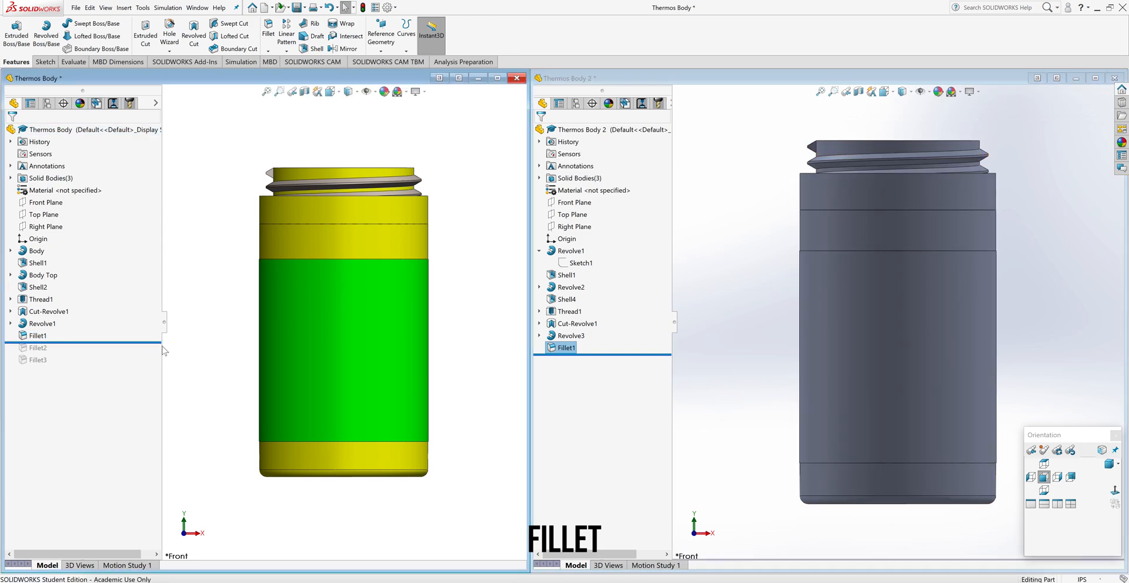
{"action": "left_click_drag", "start_coordinate": [159, 341], "coordinate": [154, 353]}
{"action": "left_click", "coordinate": [57, 348]}
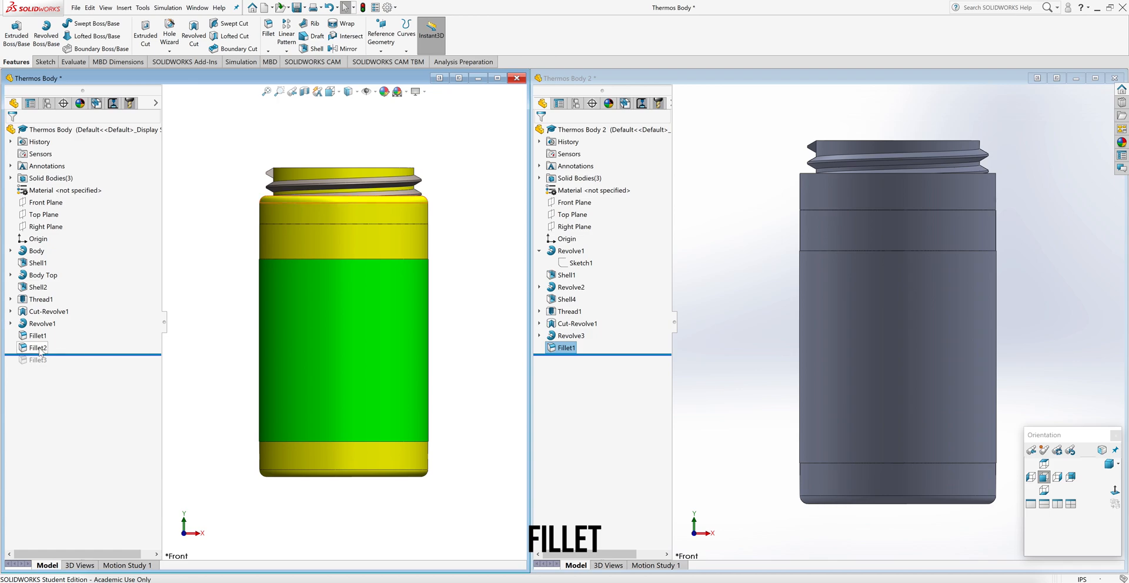
{"action": "left_click", "coordinate": [39, 349]}
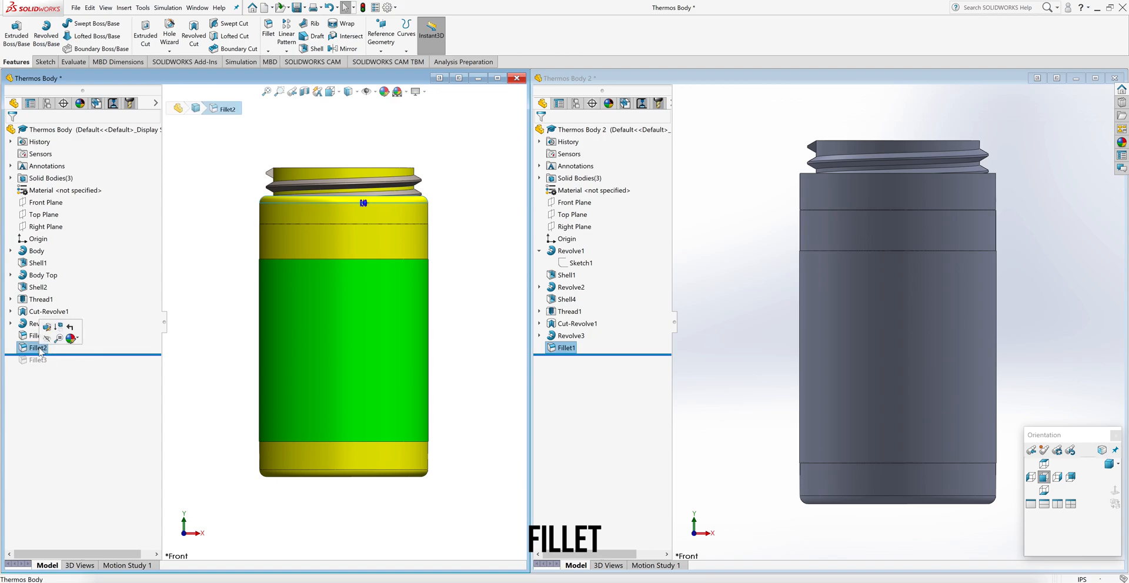
{"action": "left_click", "coordinate": [48, 328]}
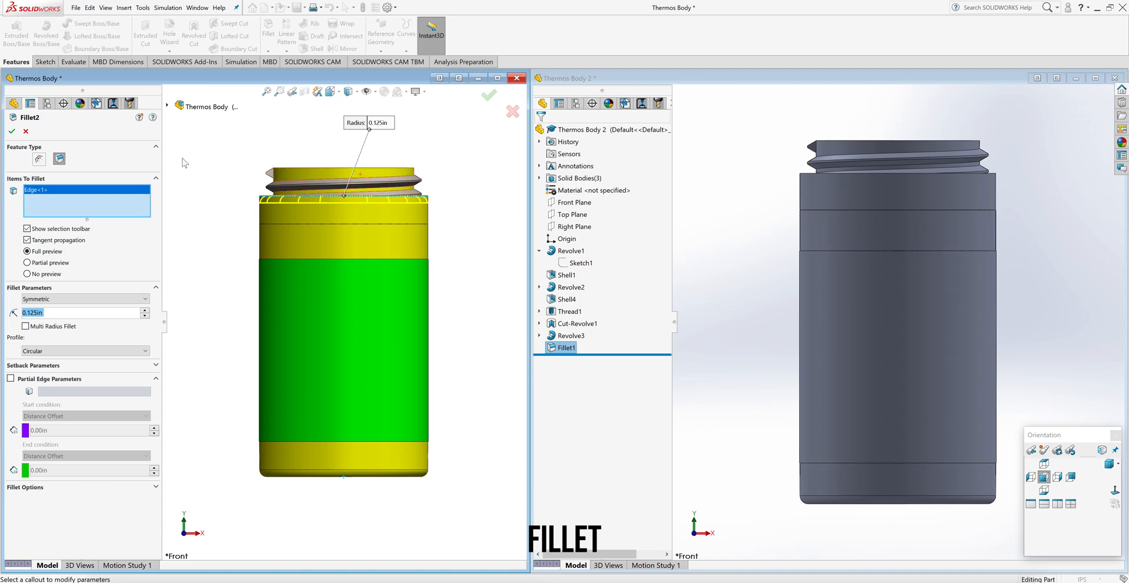
{"action": "left_click", "coordinate": [12, 131]}
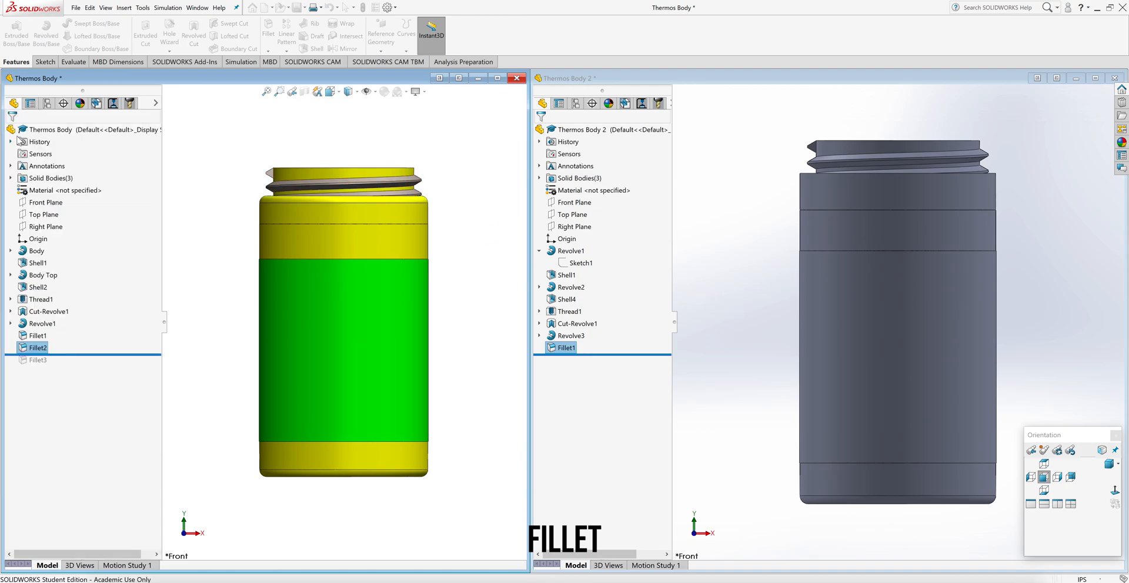
Fillet the top outer shoulder edge below the thread in Thermos Body 2 with a 0.125 in radius
{"action": "left_click", "coordinate": [724, 287]}
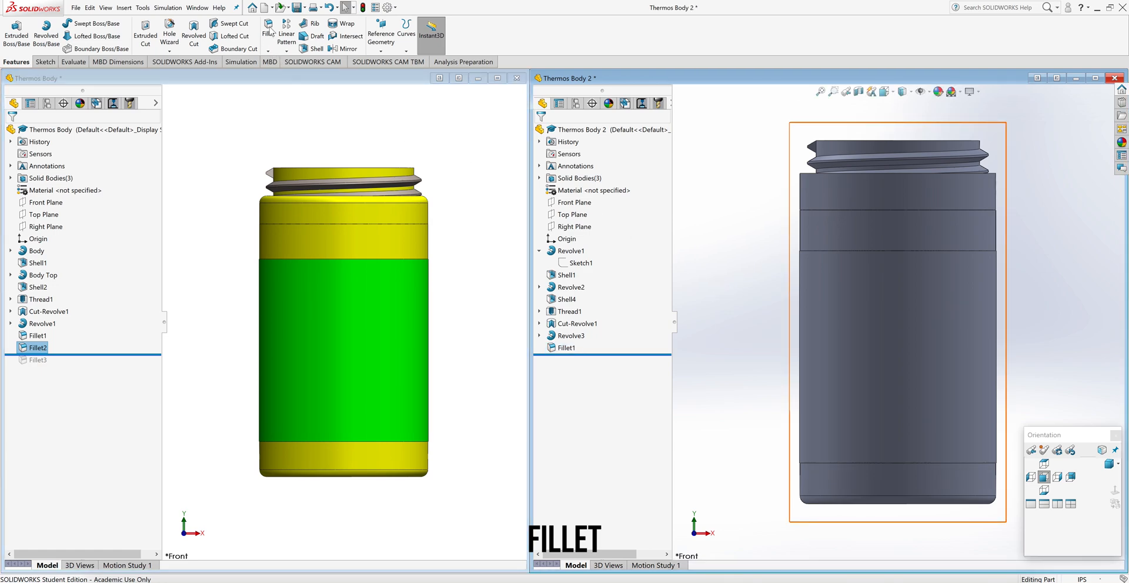
{"action": "left_click", "coordinate": [269, 52]}
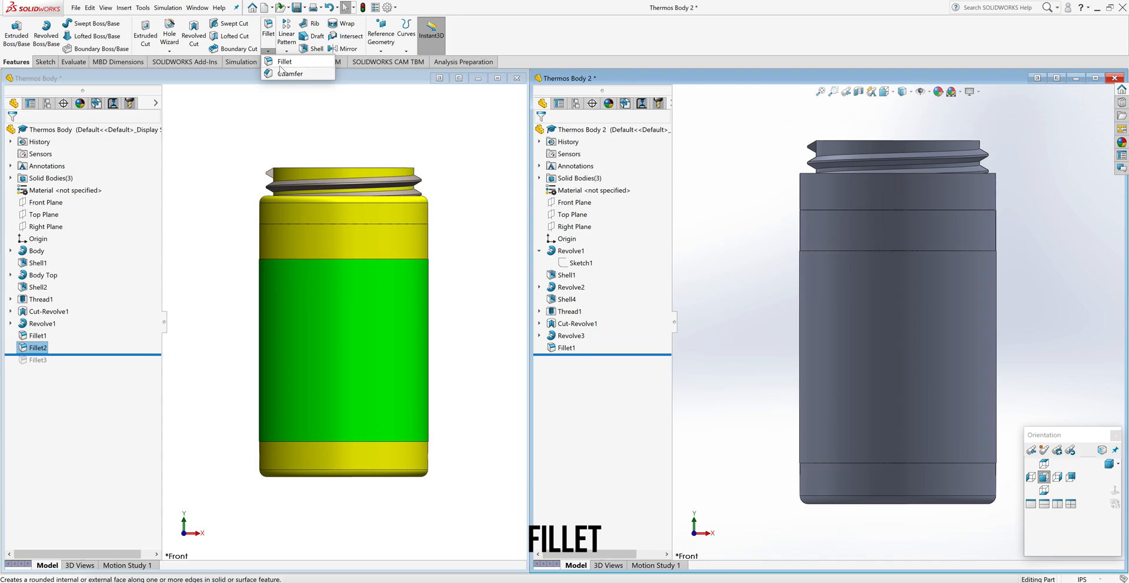
{"action": "left_click", "coordinate": [804, 177]}
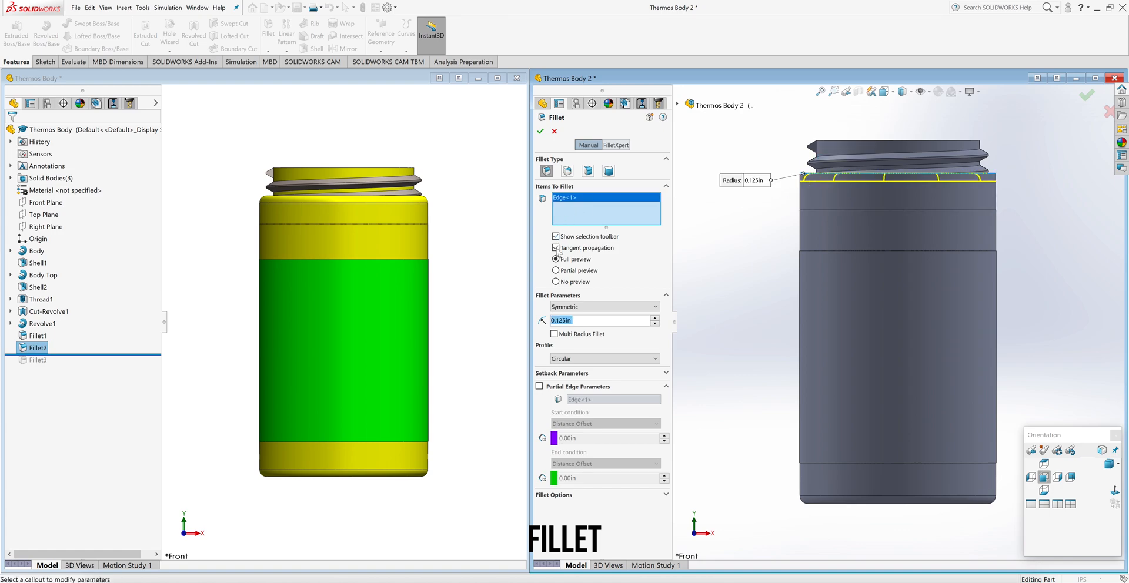
{"action": "left_click", "coordinate": [541, 131]}
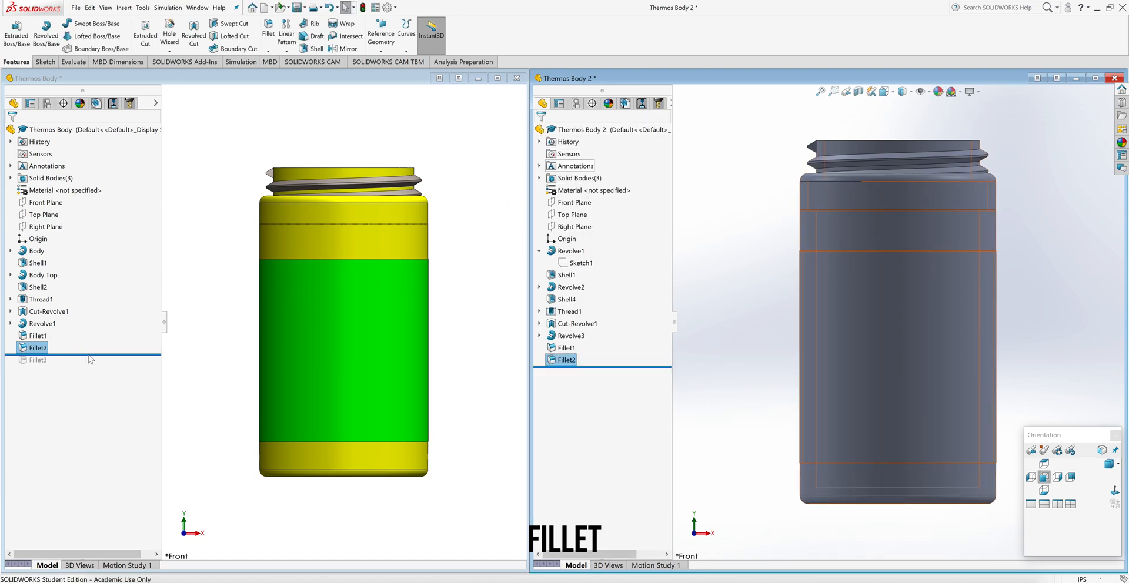
Roll the reference Thermos Body forward past Fillet3 and examine its selected face, radius and preview at the sleeve's upper and lower edges
{"action": "left_click", "coordinate": [219, 352]}
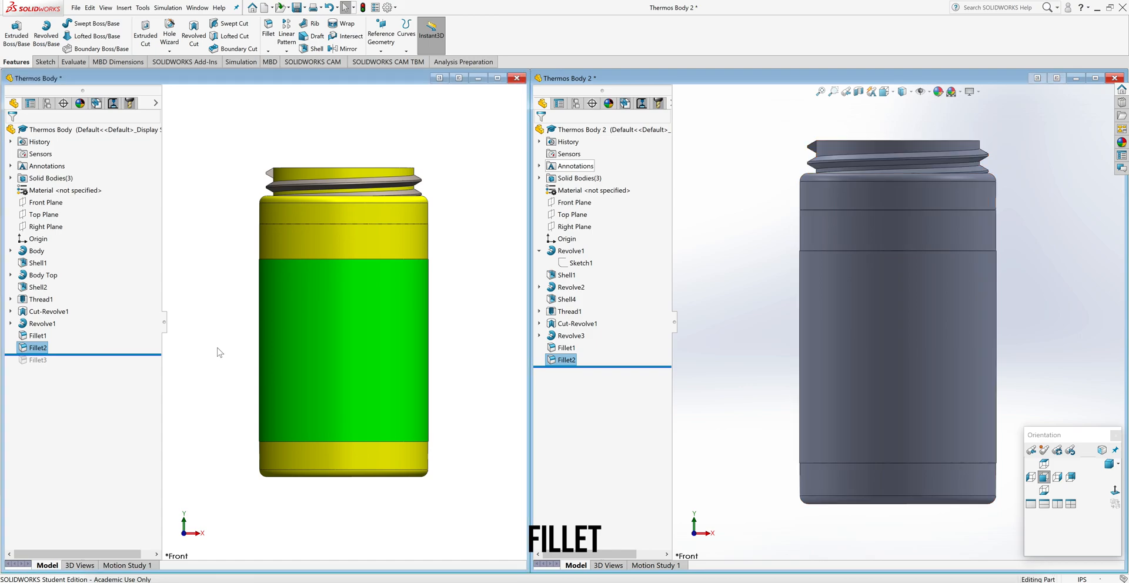
{"action": "left_click_drag", "start_coordinate": [155, 354], "coordinate": [150, 368]}
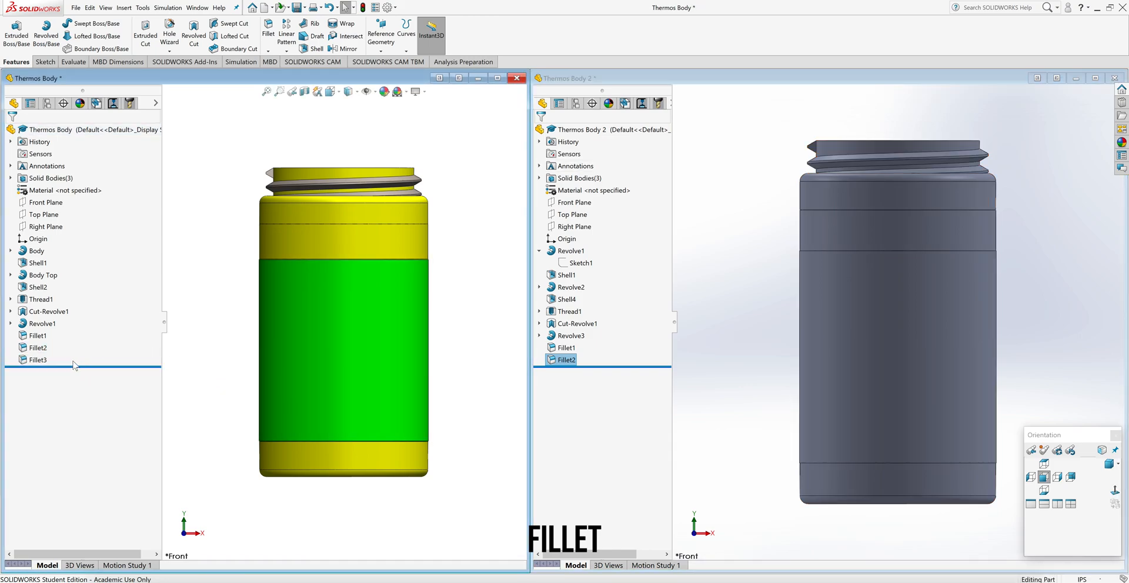
{"action": "left_click", "coordinate": [43, 361]}
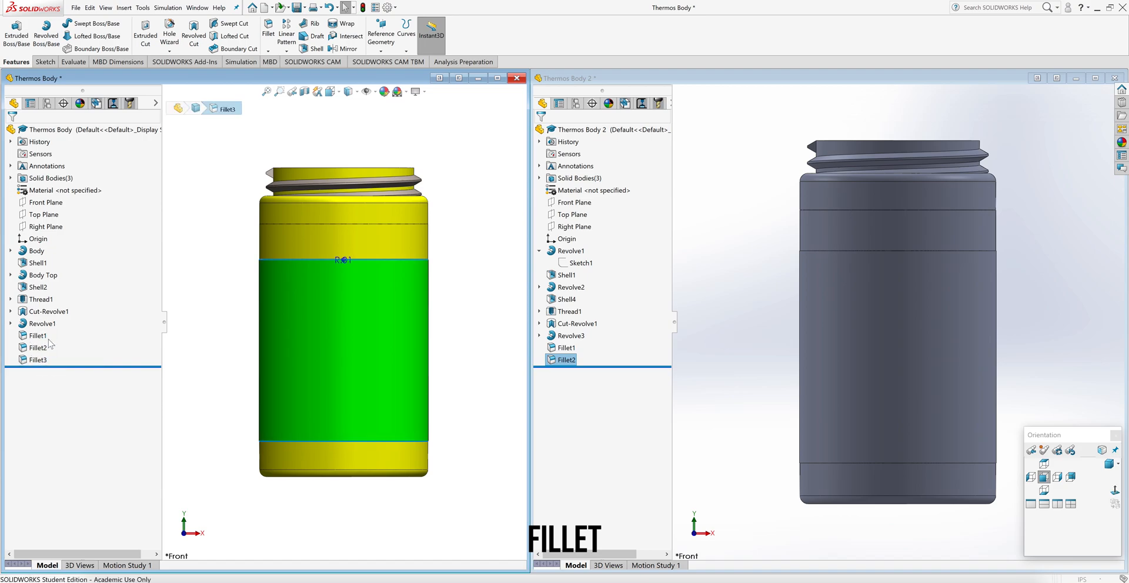
{"action": "left_click", "coordinate": [48, 339]}
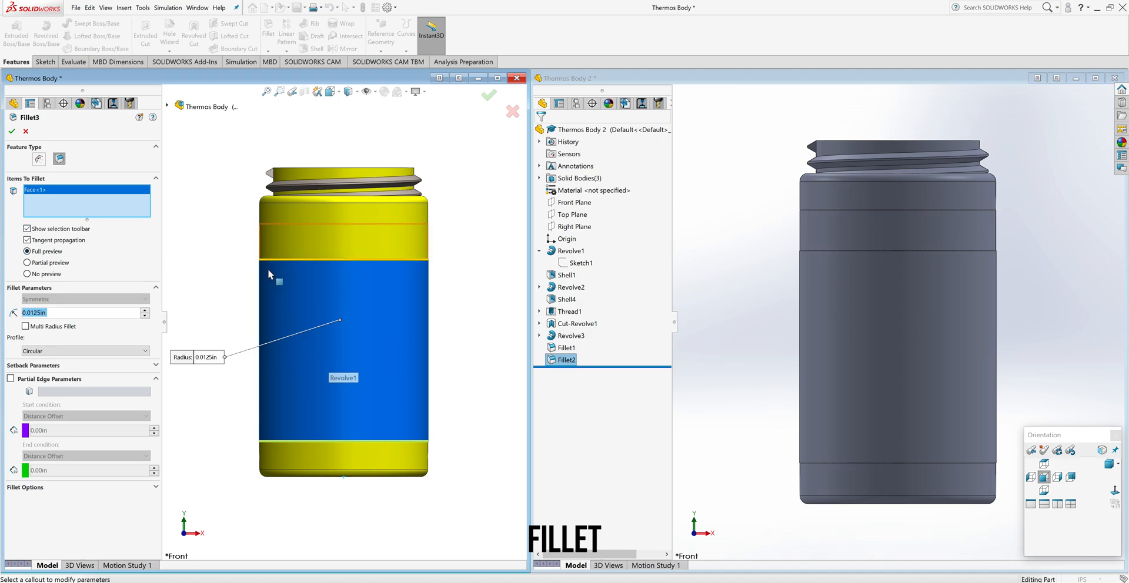
{"action": "scroll", "coordinate": [267, 270], "scroll_direction": "down", "scroll_amount": 3}
{"action": "scroll", "coordinate": [296, 269], "scroll_direction": "down", "scroll_amount": 5}
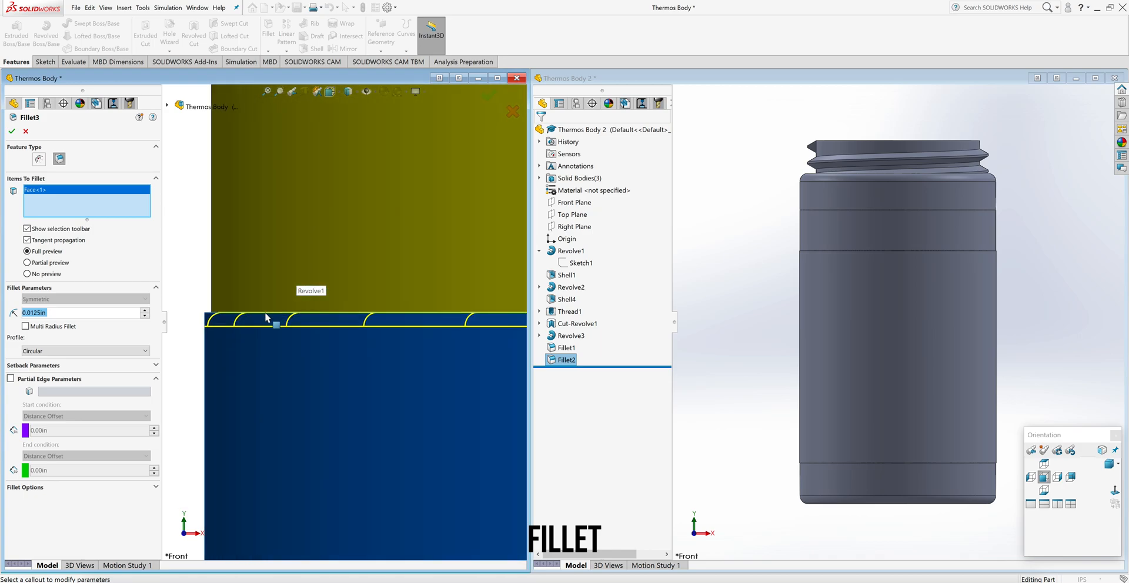
{"action": "scroll", "coordinate": [212, 347], "scroll_direction": "up", "scroll_amount": 6}
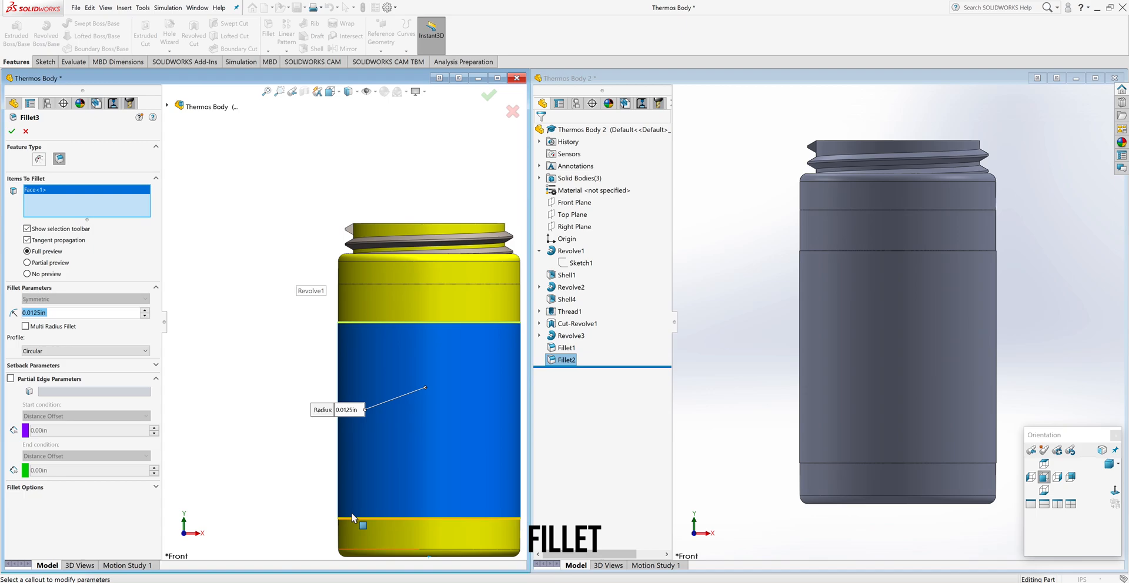
{"action": "scroll", "coordinate": [351, 513], "scroll_direction": "down", "scroll_amount": 4}
{"action": "scroll", "coordinate": [347, 496], "scroll_direction": "down", "scroll_amount": 4}
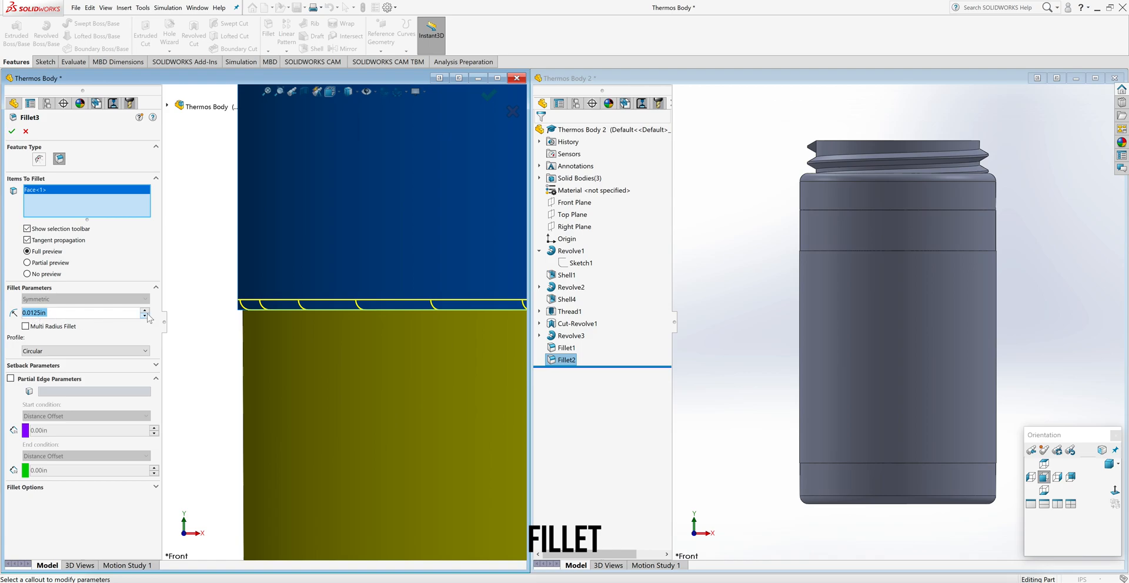
{"action": "left_click", "coordinate": [12, 131]}
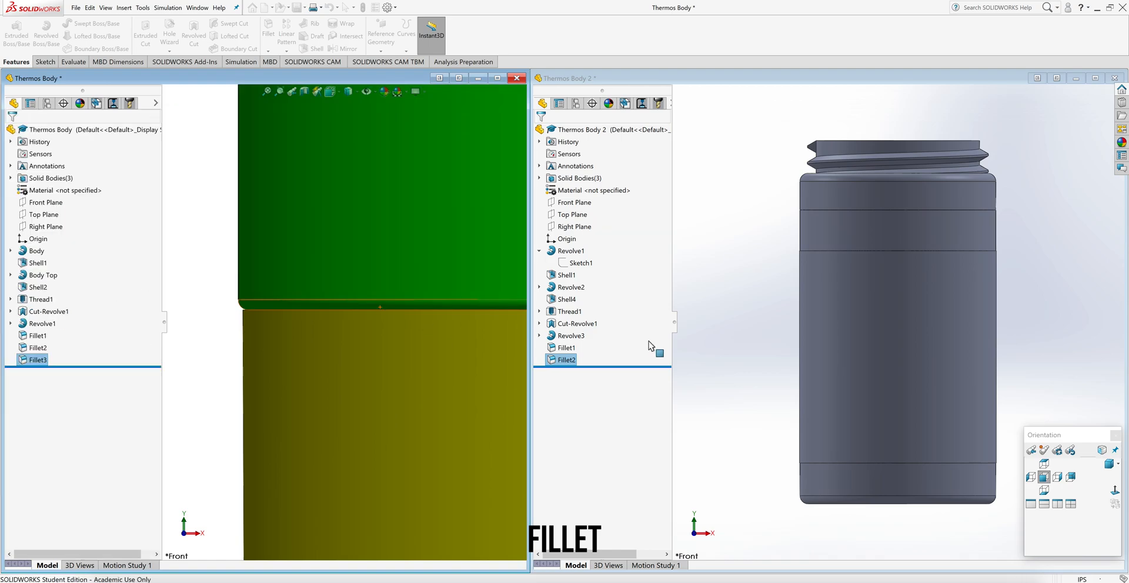
Fillet the outer sleeve's cylindrical face in Thermos Body 2 with a symmetric 0.0125 in radius, rounding its upper and lower edges
{"action": "left_click", "coordinate": [752, 382]}
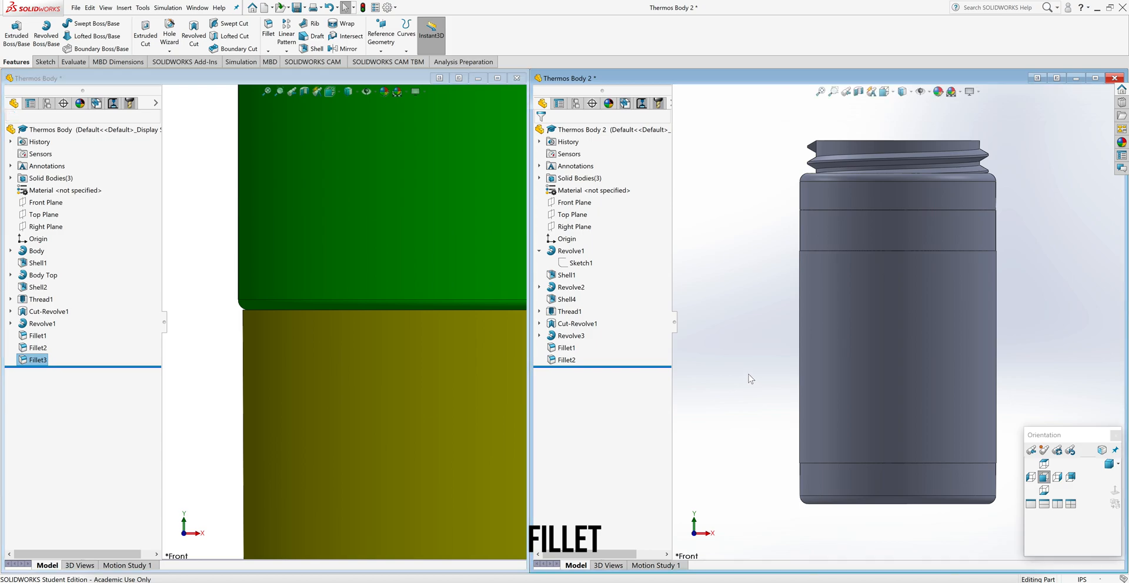
{"action": "left_click", "coordinate": [268, 32]}
{"action": "left_click", "coordinate": [612, 210]}
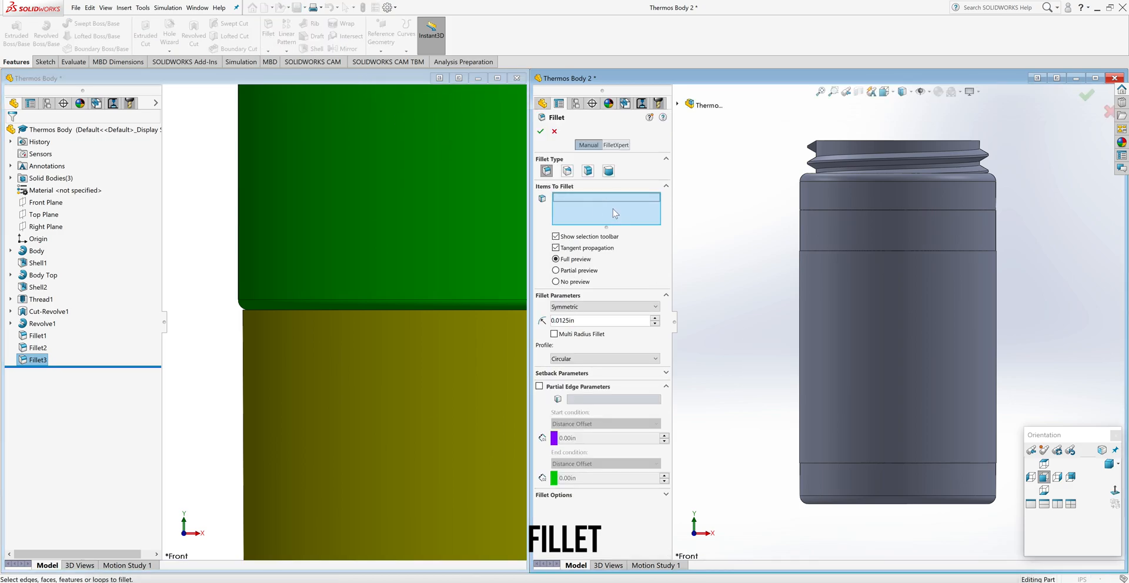
{"action": "left_click", "coordinate": [871, 333]}
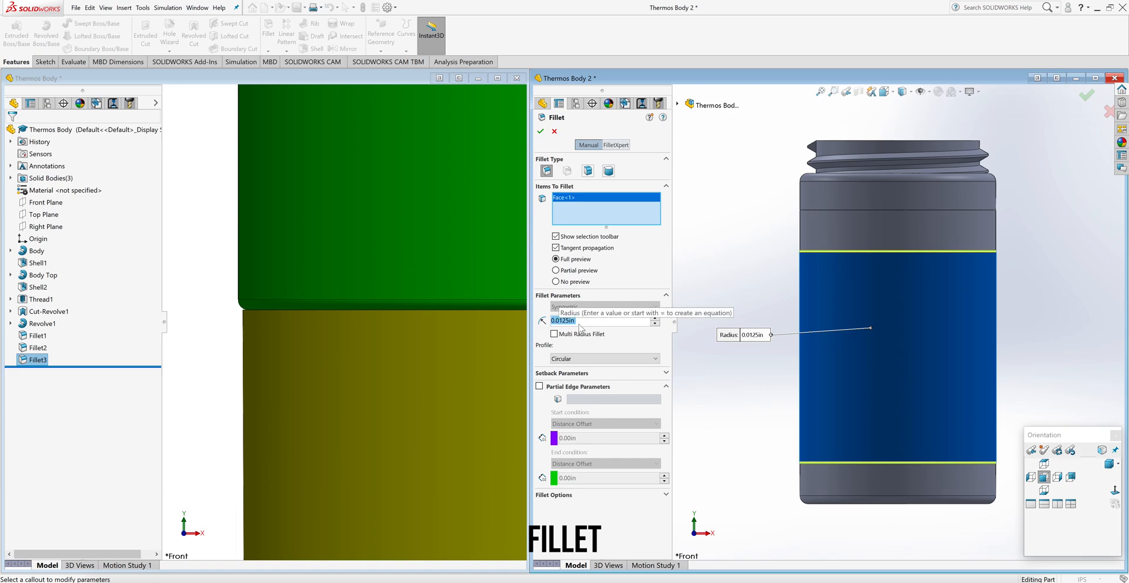
{"action": "left_click", "coordinate": [541, 131]}
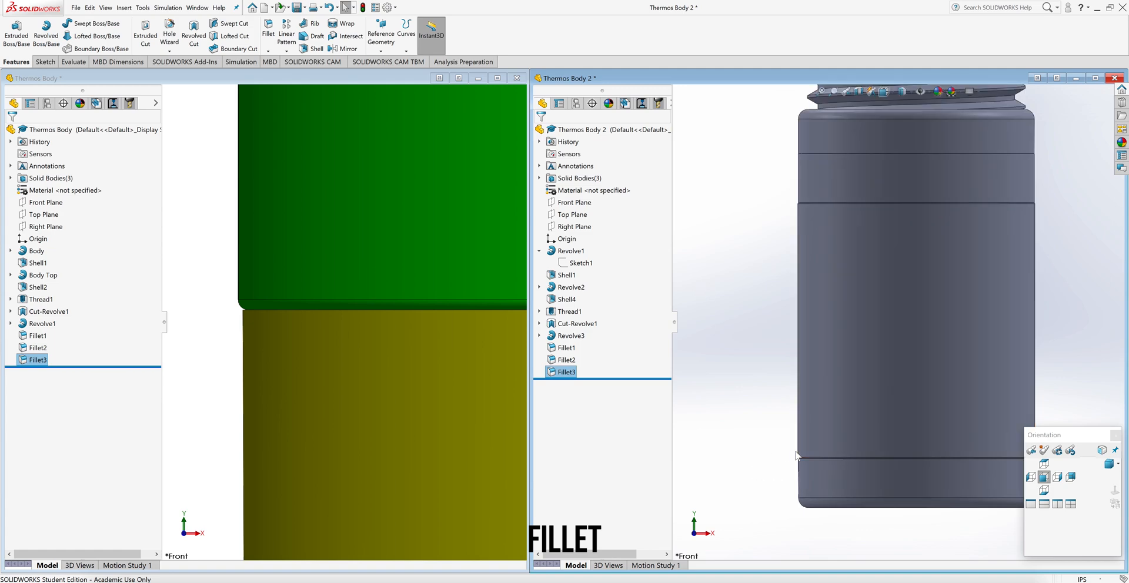
Inspect the new fillet at the sleeve's lower edge up close, restore the full front view, and switch back to the reference Thermos Body
{"action": "scroll", "coordinate": [845, 419], "scroll_direction": "down", "scroll_amount": 5}
{"action": "scroll", "coordinate": [841, 402], "scroll_direction": "down", "scroll_amount": 2}
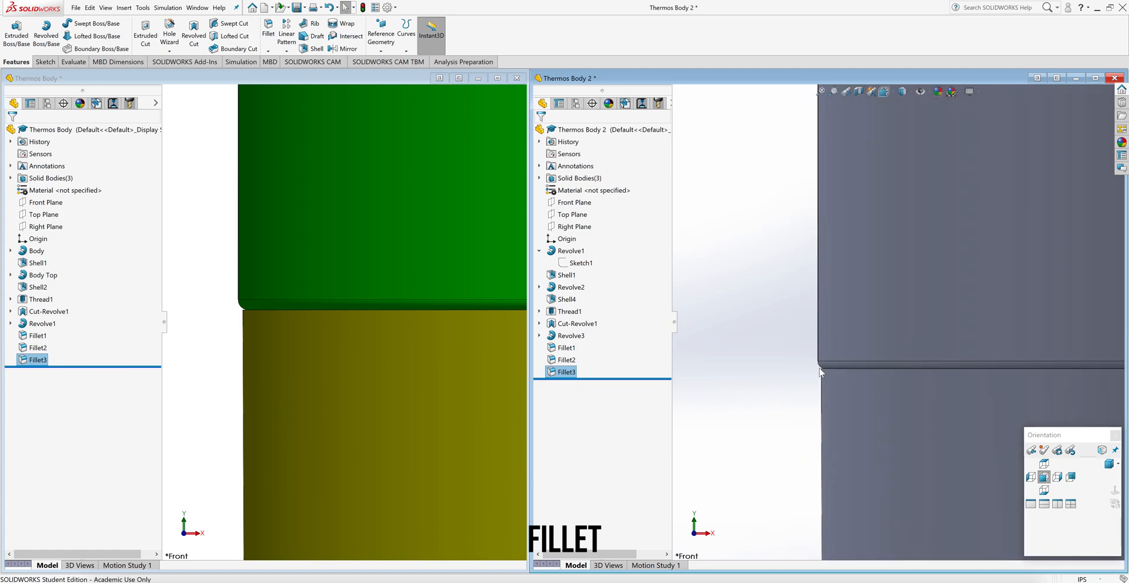
{"action": "scroll", "coordinate": [801, 395], "scroll_direction": "up", "scroll_amount": 3}
{"action": "scroll", "coordinate": [801, 395], "scroll_direction": "up", "scroll_amount": 9}
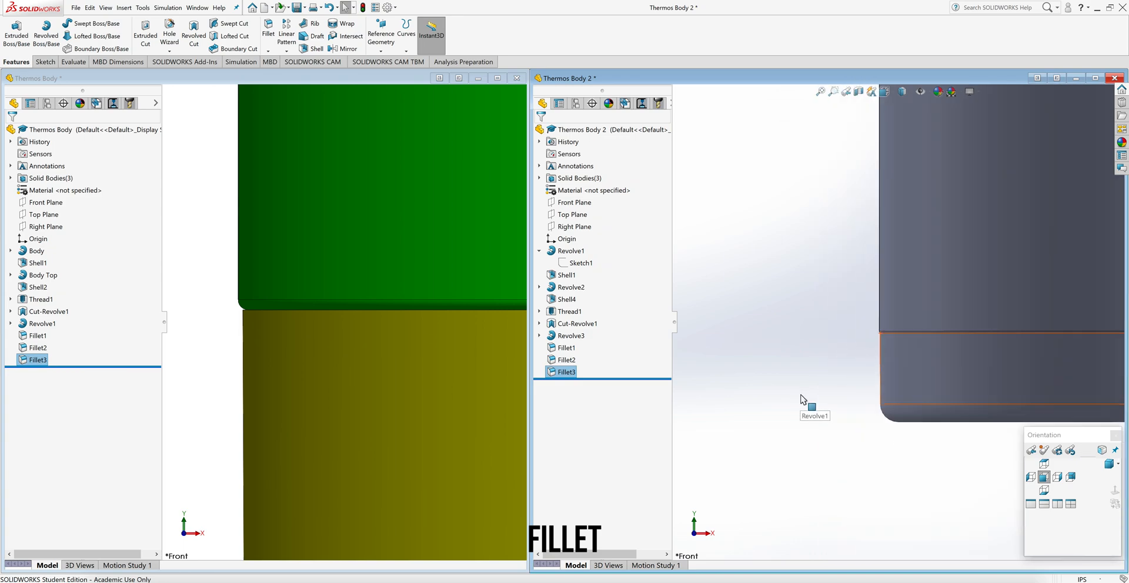
{"action": "left_click", "coordinate": [1044, 478]}
{"action": "left_click", "coordinate": [223, 360]}
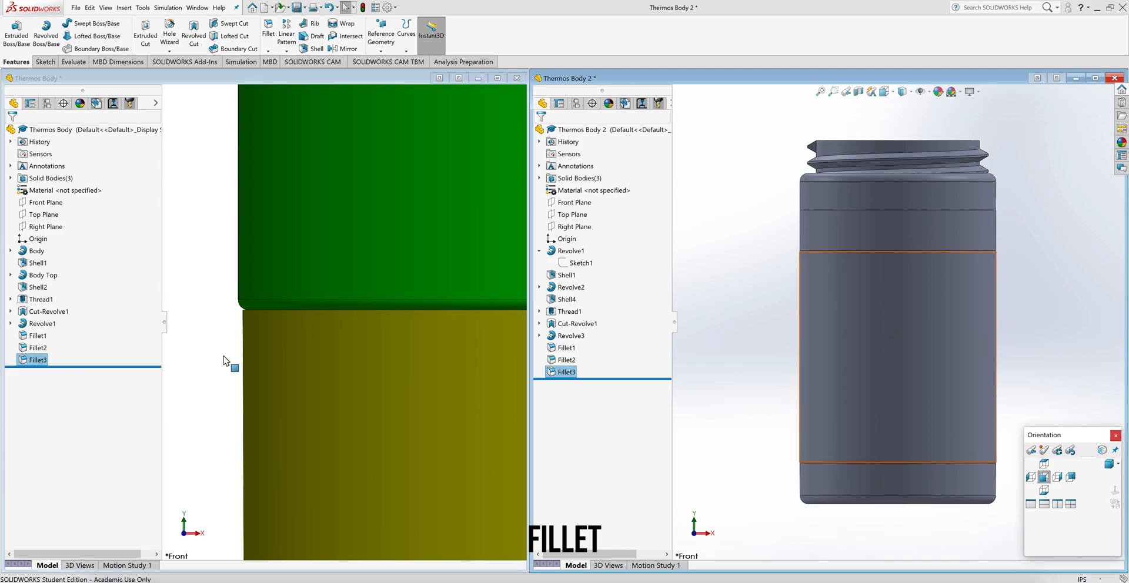
Show the Thermos Body part from the front, and maximize and save the Thermos Body 2 part
{"action": "left_click", "coordinate": [1045, 478]}
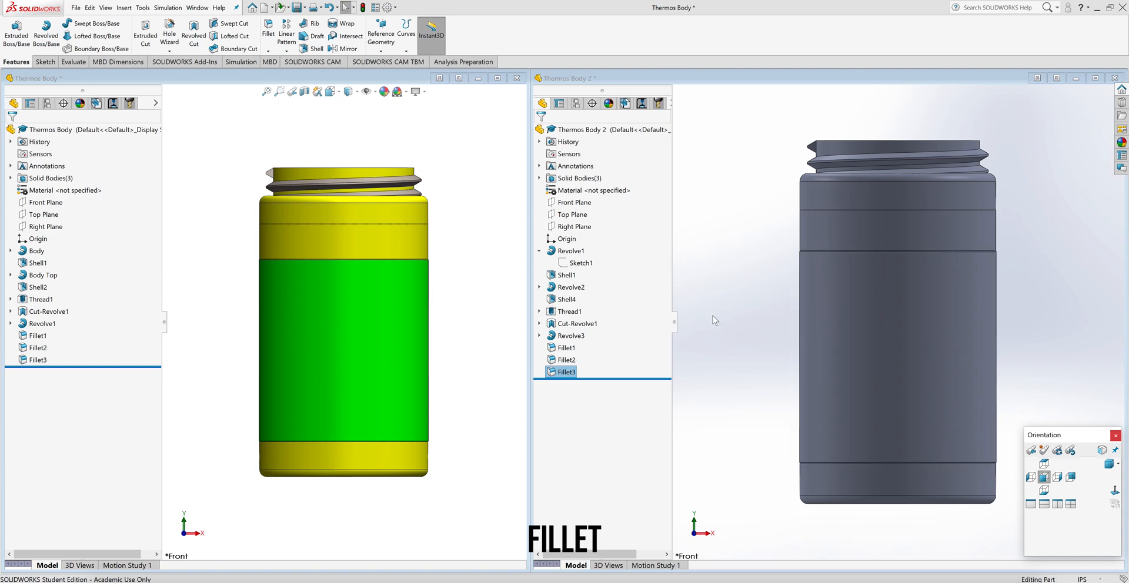
{"action": "left_click", "coordinate": [1094, 79]}
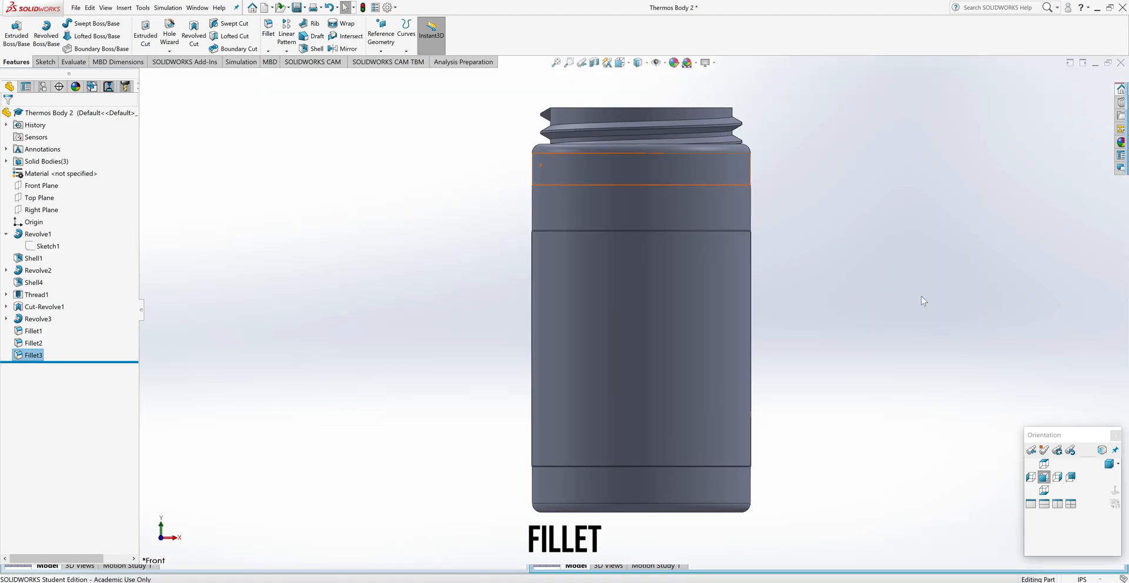
{"action": "key", "text": "ctrl+s"}
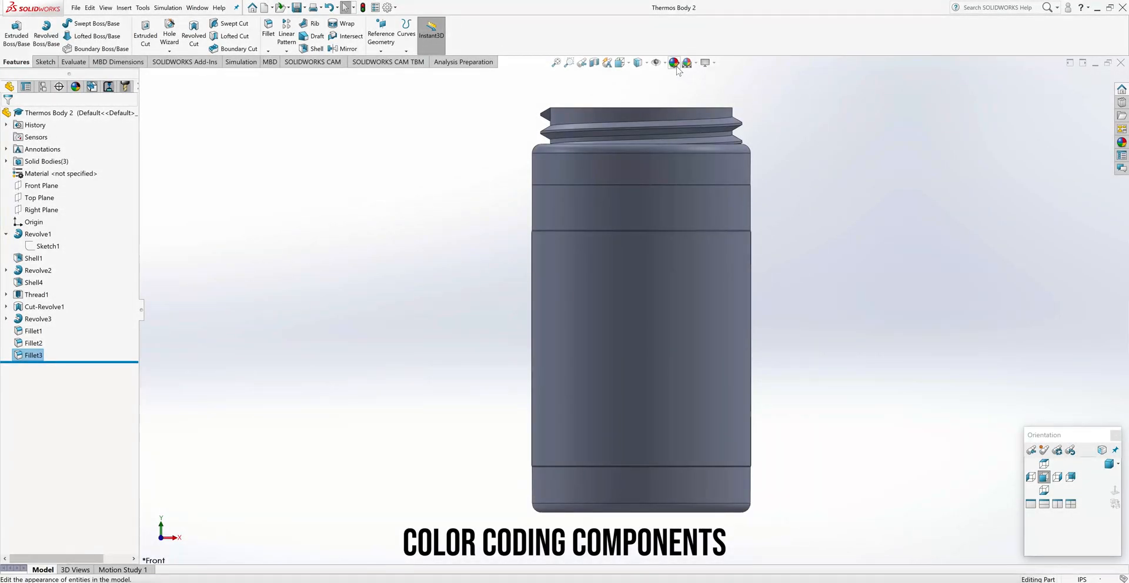
Change the background scene of Thermos Body 2 to Plain White
{"action": "left_click", "coordinate": [696, 63]}
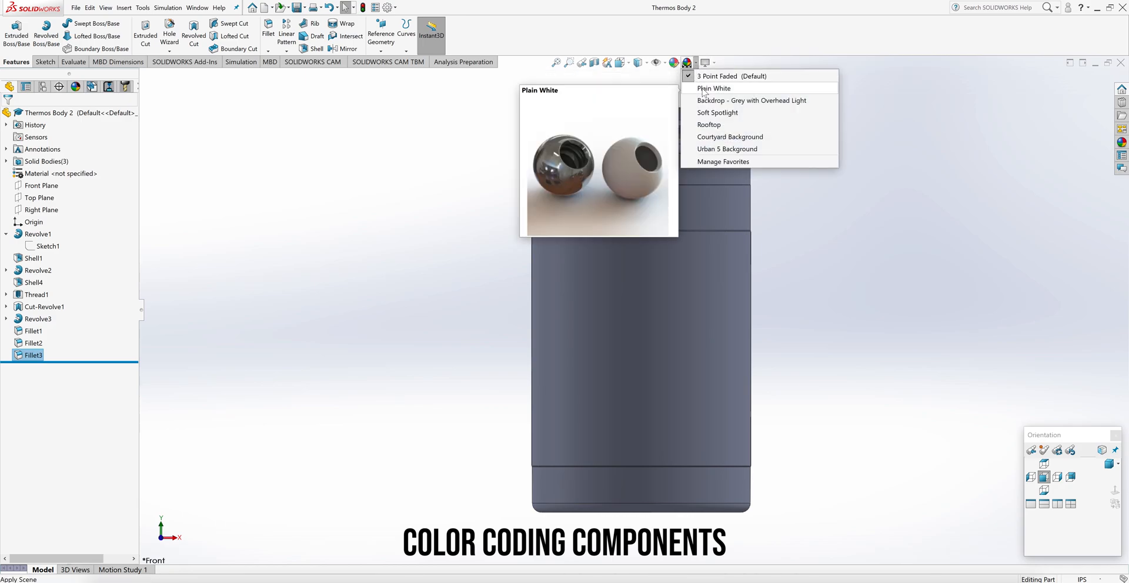
{"action": "left_click", "coordinate": [703, 88]}
Color only the Revolve3 feature, the wide middle band of the body, green with RGB 0, 255, 0
{"action": "left_click", "coordinate": [674, 63]}
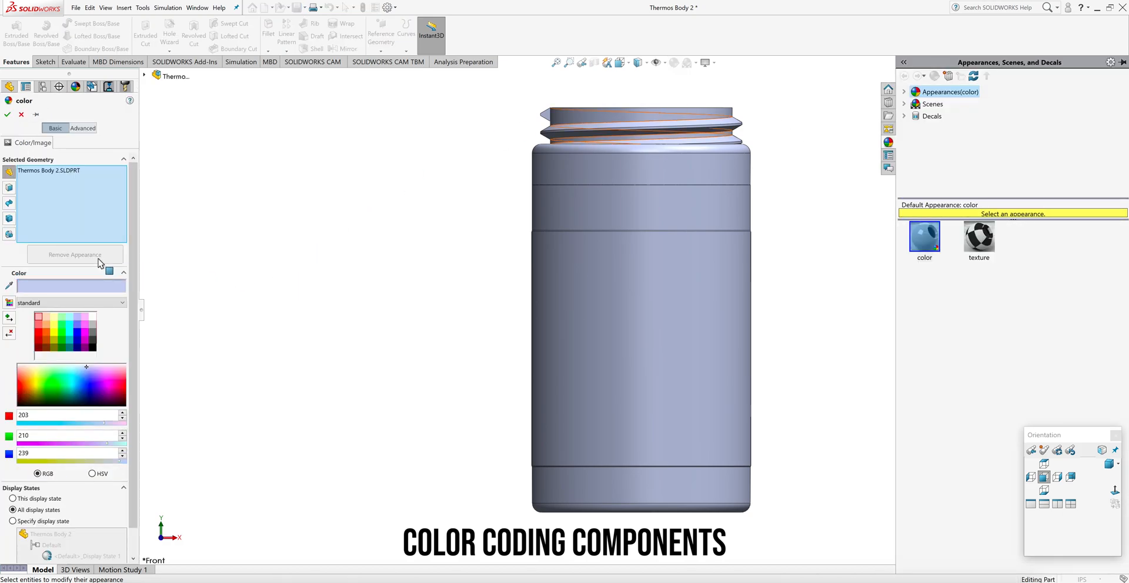
{"action": "left_click", "coordinate": [9, 235]}
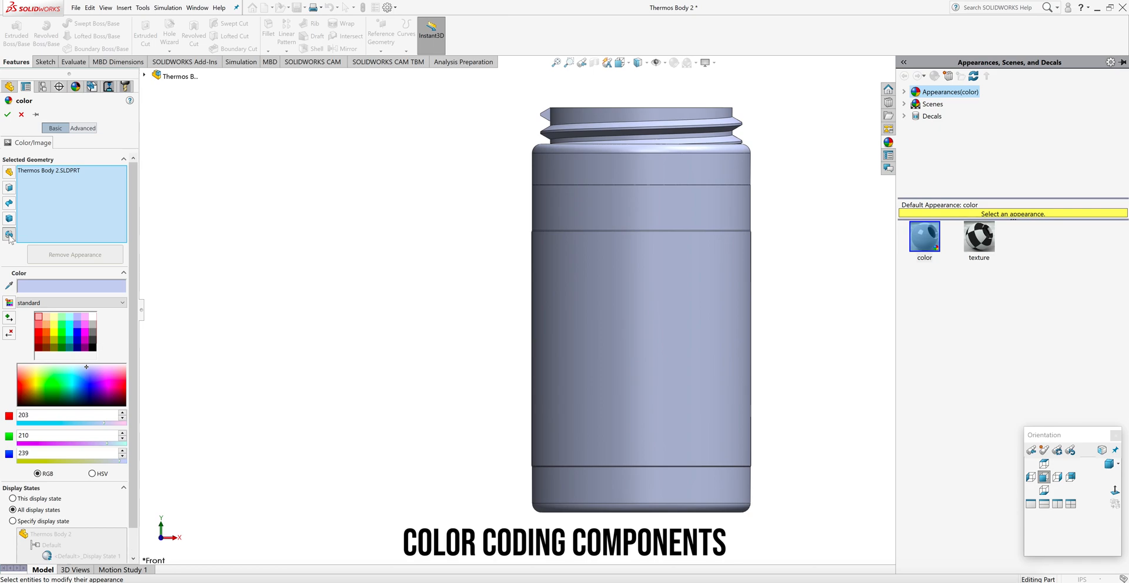
{"action": "left_click", "coordinate": [68, 171]}
{"action": "right_click", "coordinate": [66, 171]}
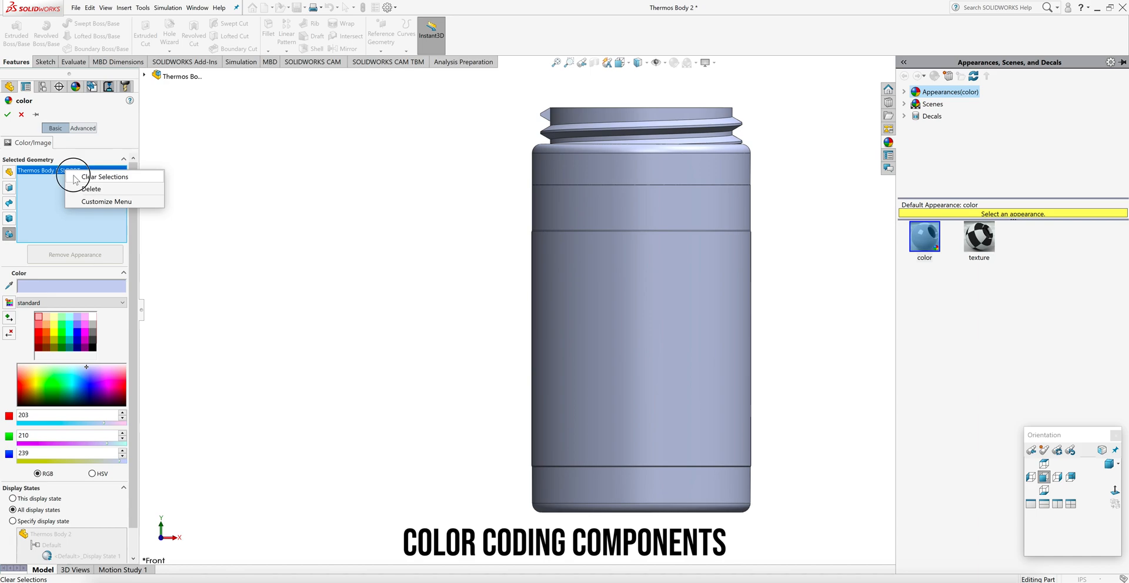
{"action": "left_click", "coordinate": [88, 176]}
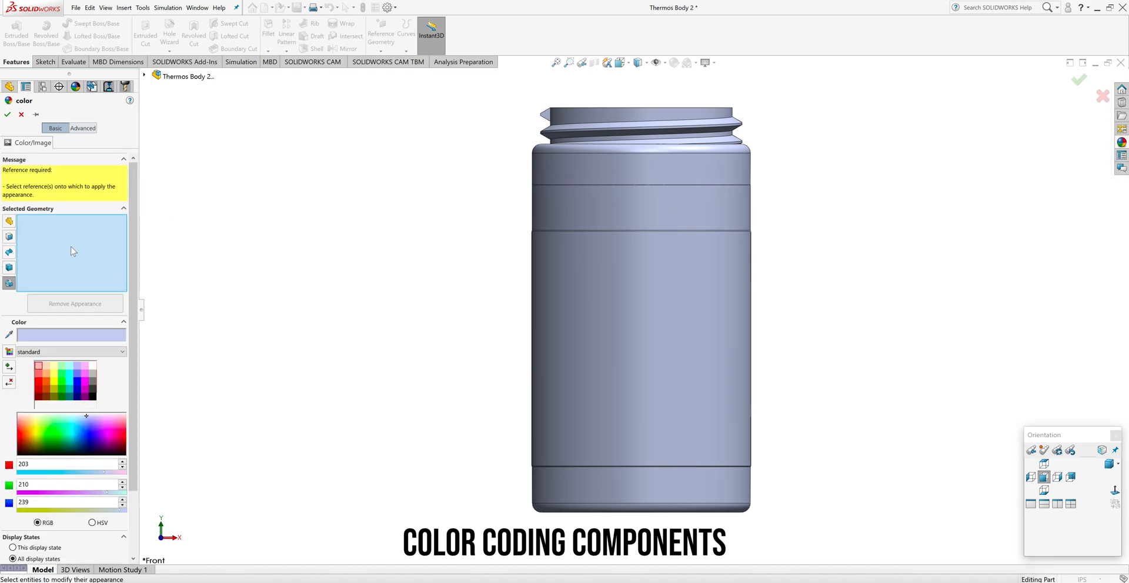
{"action": "left_click", "coordinate": [630, 370]}
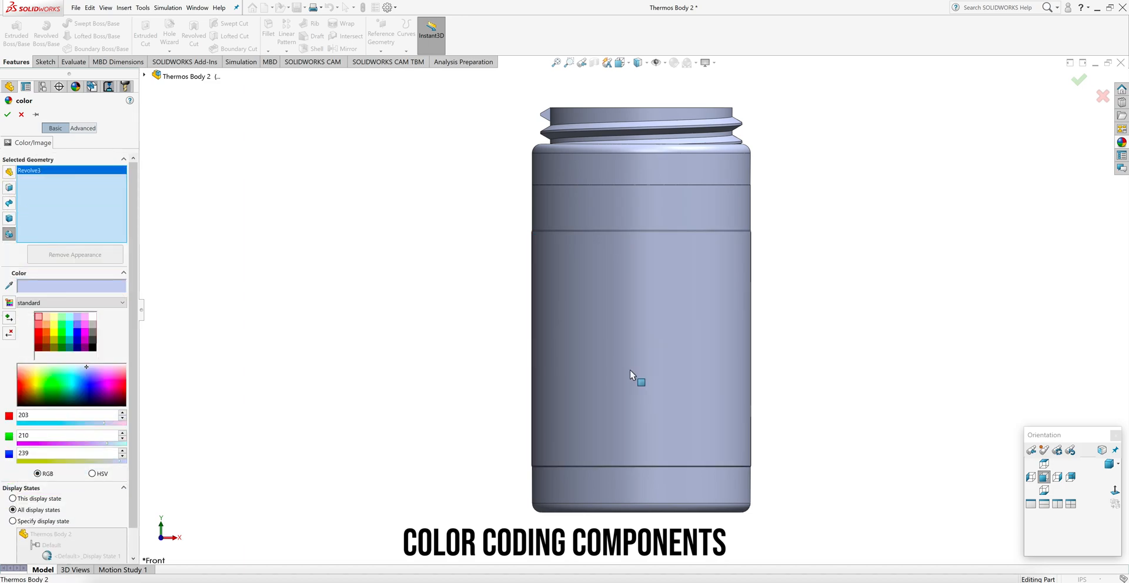
{"action": "left_click", "coordinate": [66, 335]}
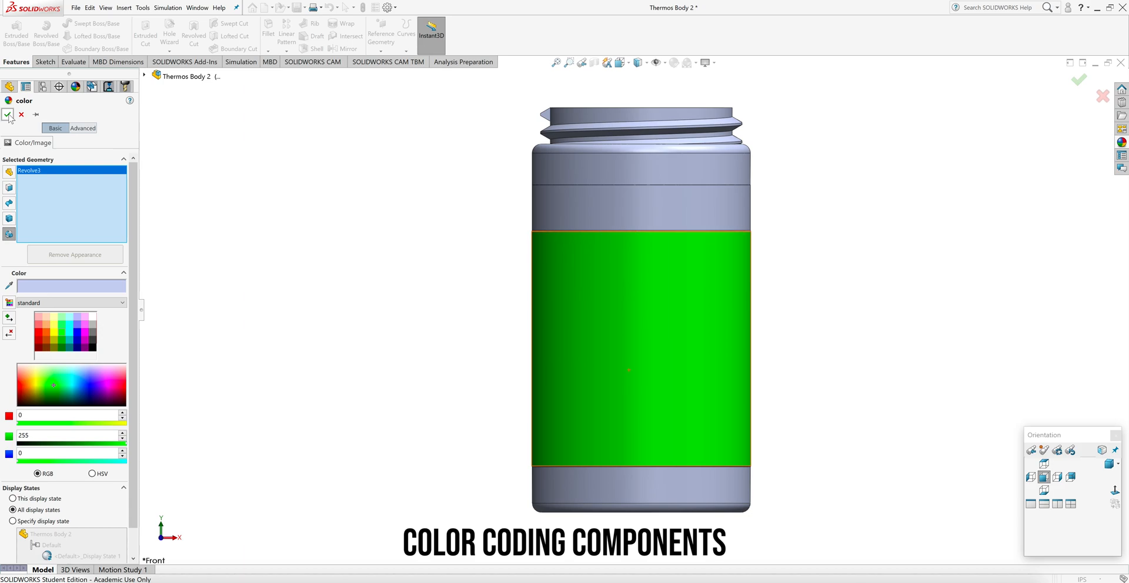
{"action": "left_click", "coordinate": [7, 115]}
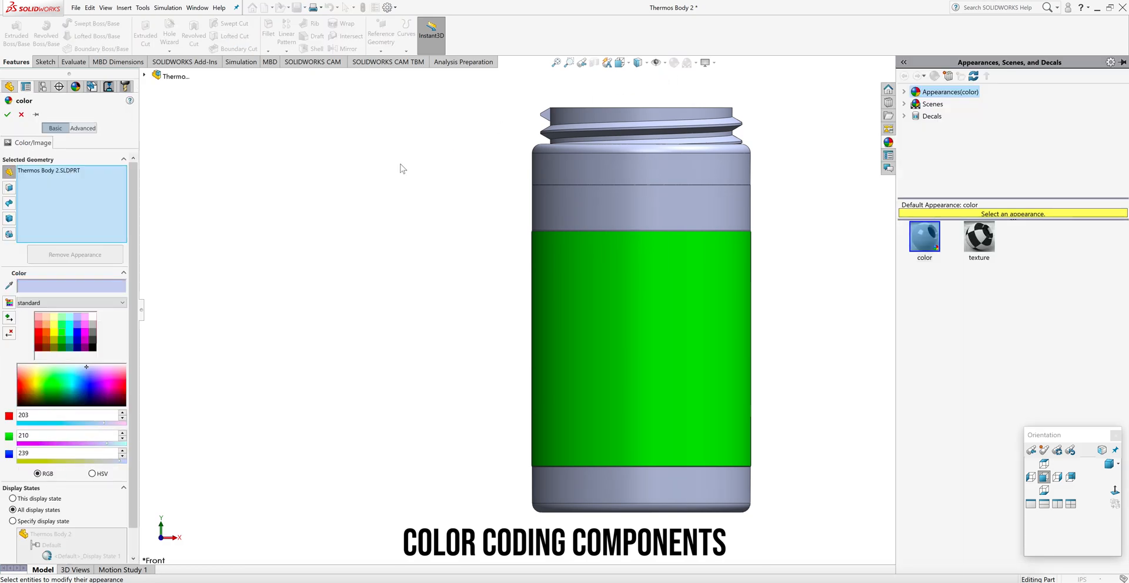
Apply the matte steel appearance to only the Thread1 feature at the neck of the thermos body
{"action": "left_click", "coordinate": [69, 172]}
{"action": "right_click", "coordinate": [69, 172]}
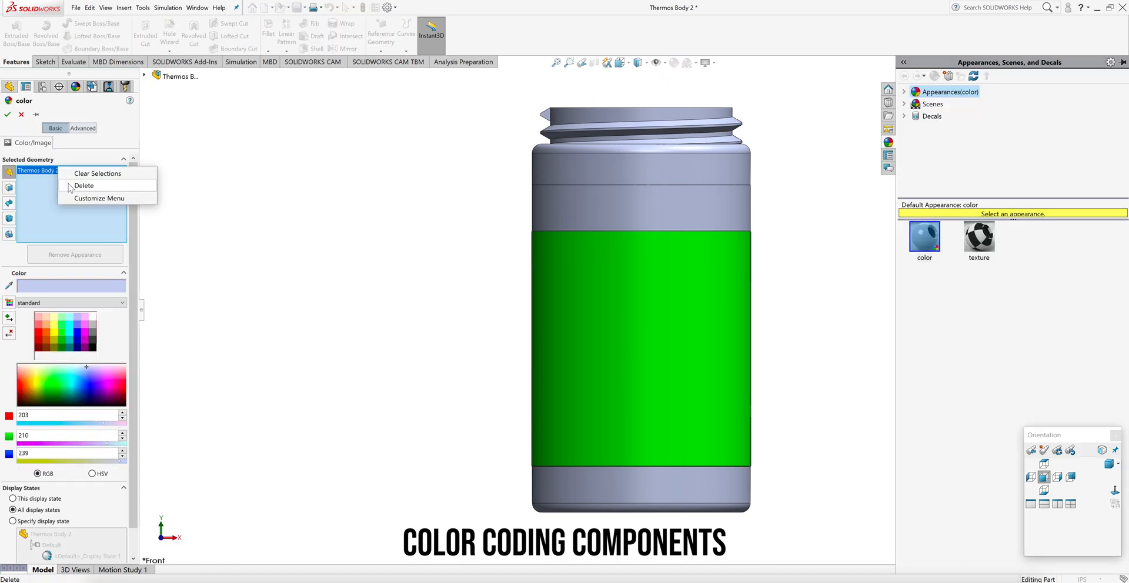
{"action": "left_click", "coordinate": [62, 187]}
{"action": "left_click", "coordinate": [9, 235]}
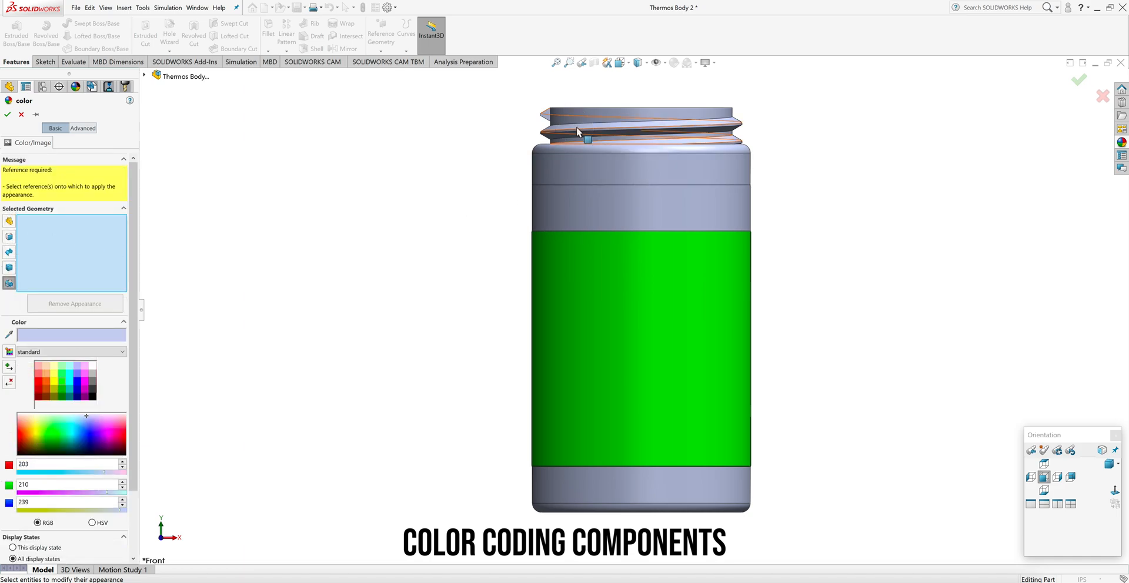
{"action": "left_click", "coordinate": [577, 132]}
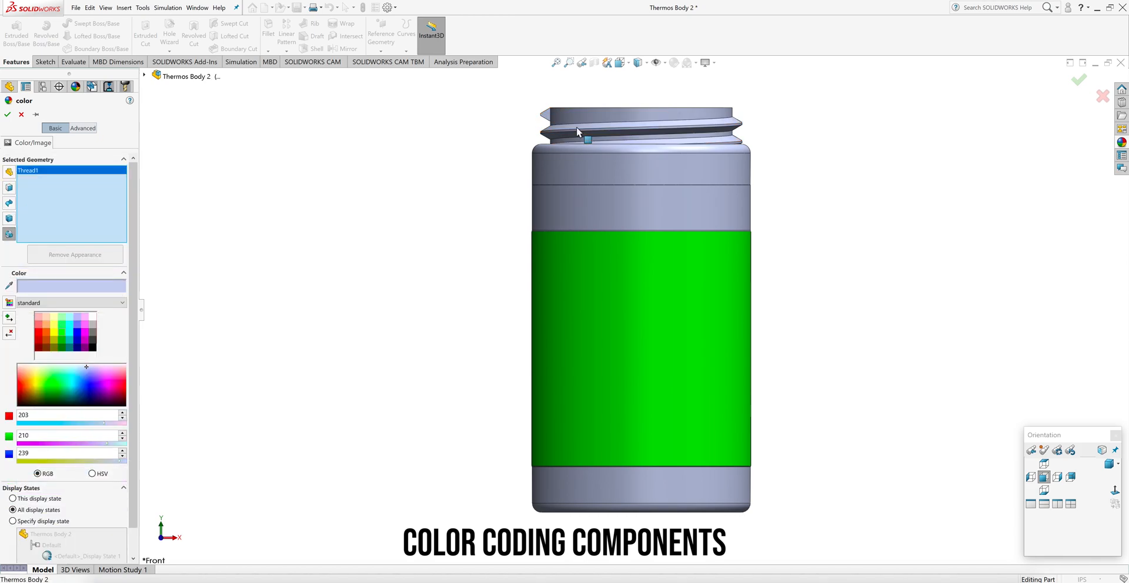
{"action": "left_click", "coordinate": [144, 77]}
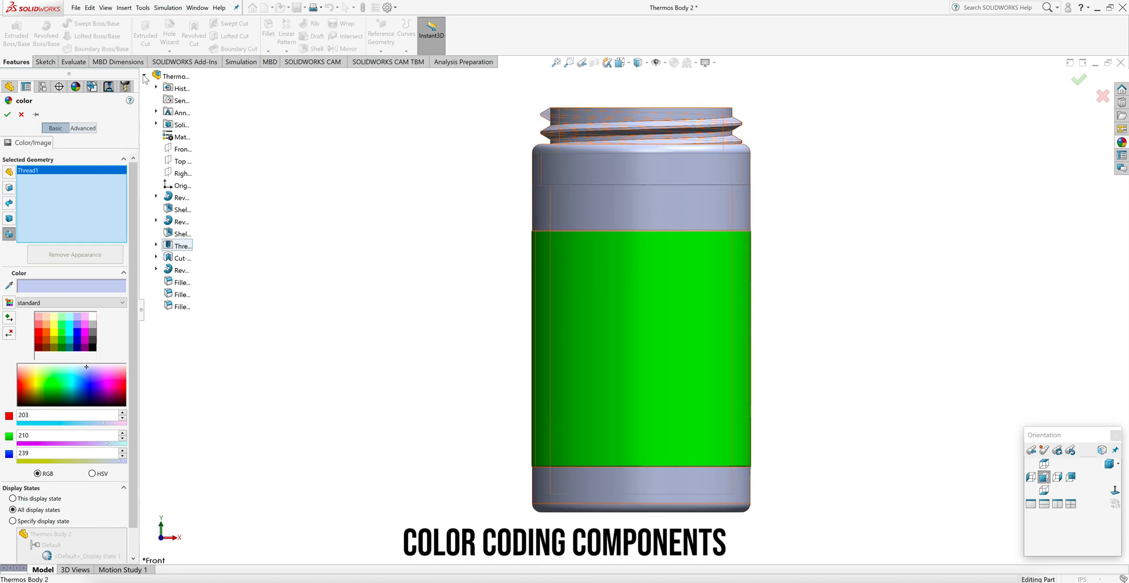
{"action": "left_click", "coordinate": [1122, 142]}
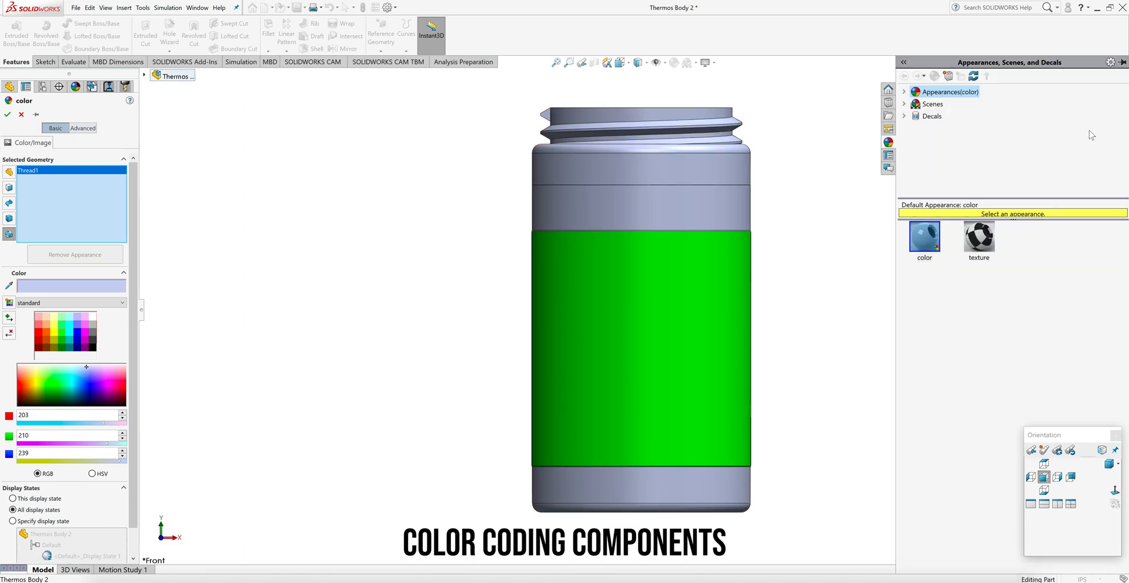
{"action": "left_click", "coordinate": [904, 93]}
{"action": "left_click", "coordinate": [916, 116]}
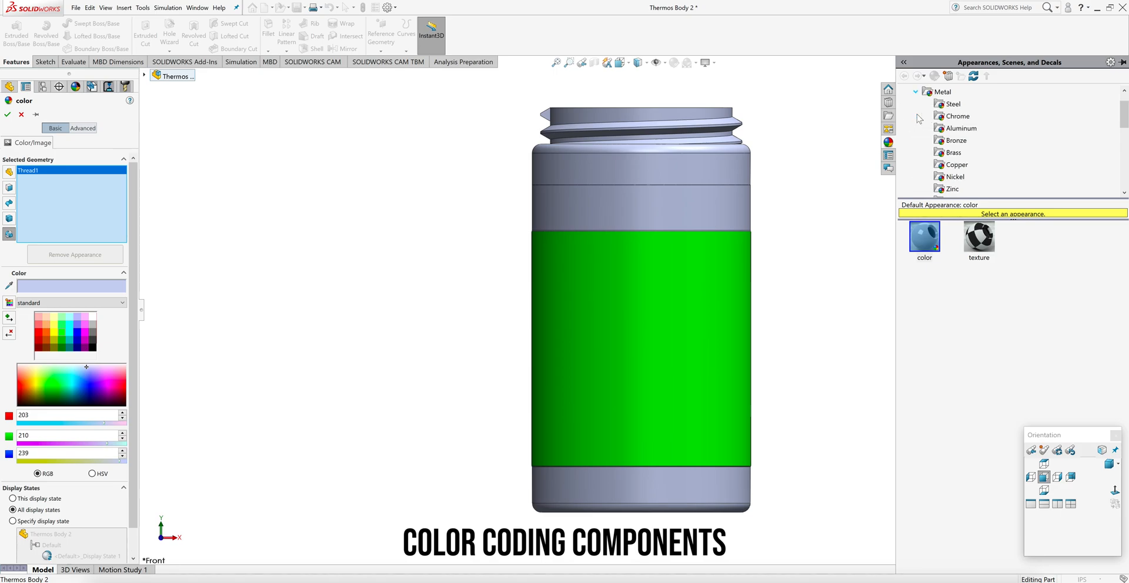
{"action": "left_click", "coordinate": [952, 105]}
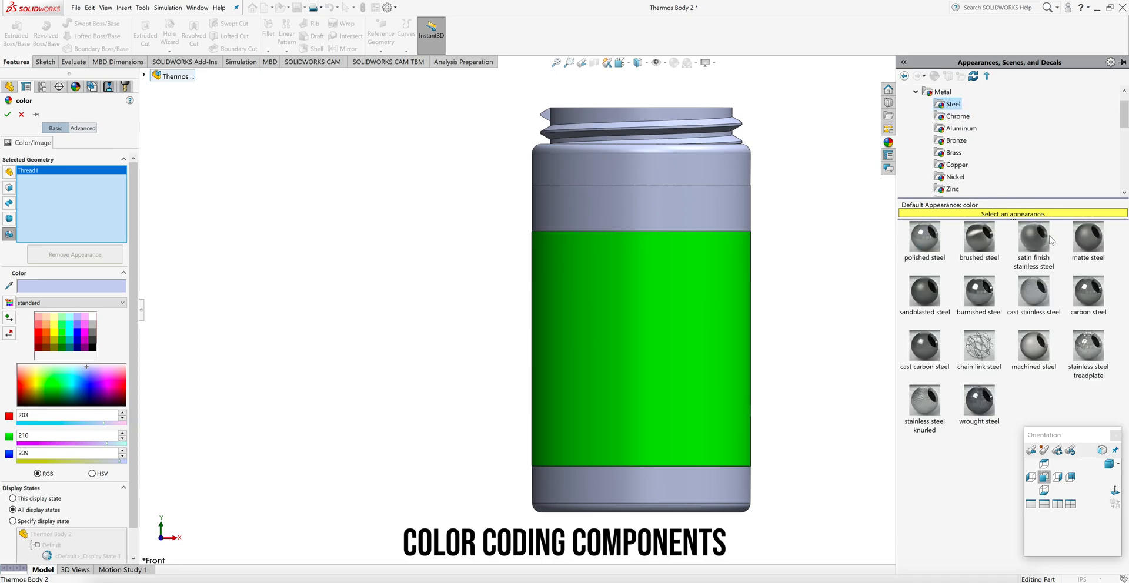
{"action": "left_click", "coordinate": [1090, 250]}
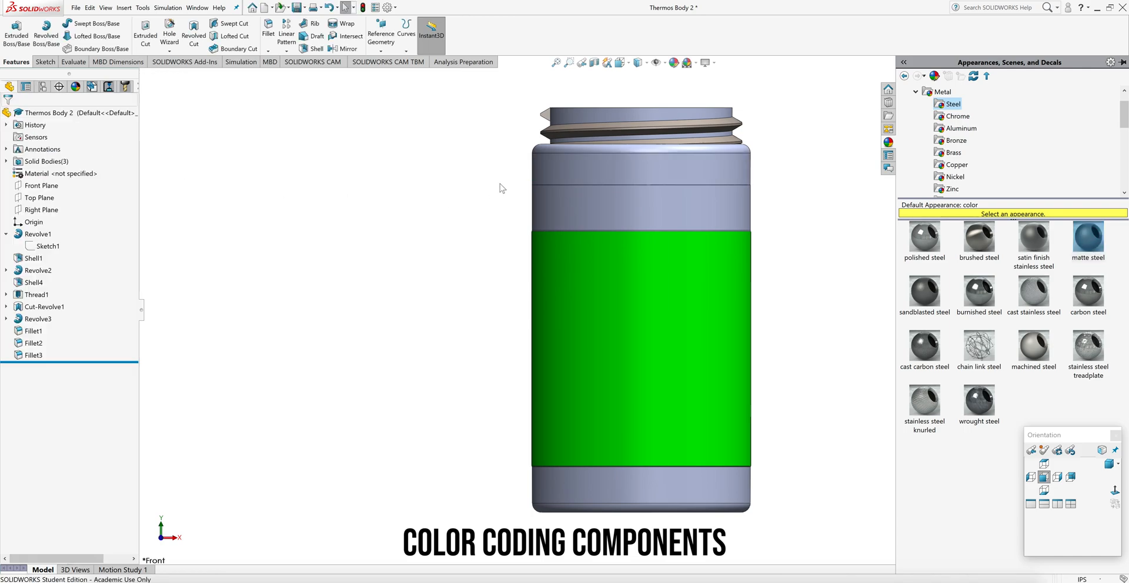
Color the Revolve2 and Revolve1 features above and below the green band yellow with RGB 255, 255, 0
{"action": "left_click", "coordinate": [675, 67]}
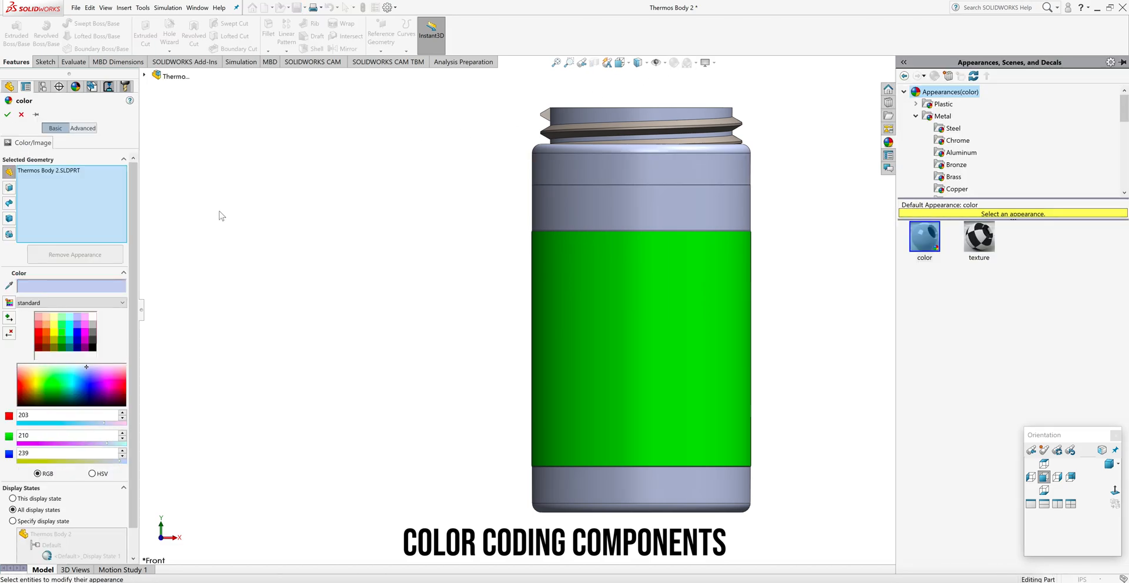
{"action": "right_click", "coordinate": [35, 170]}
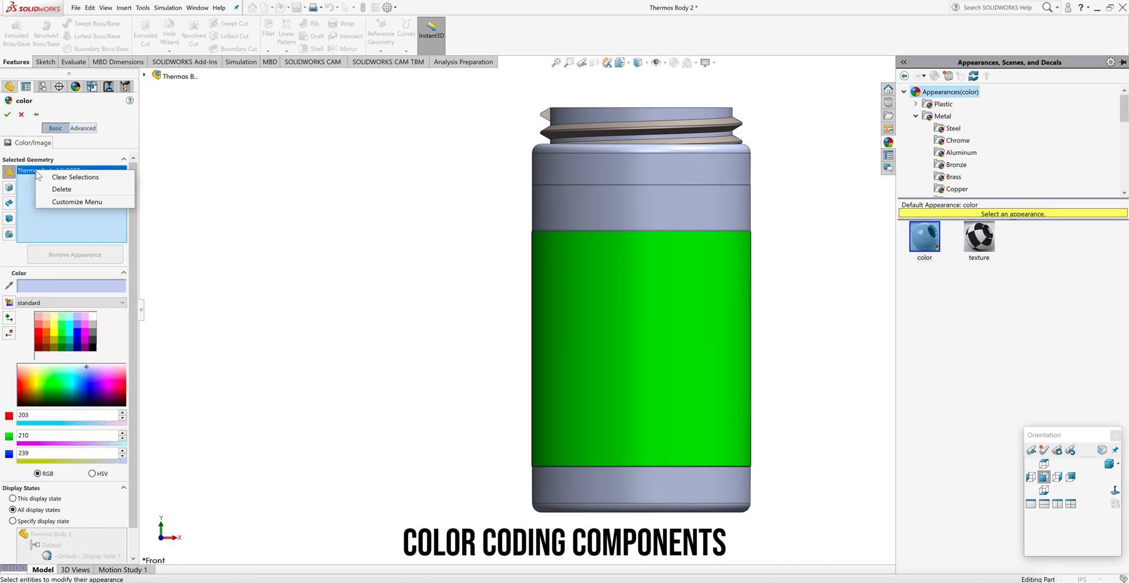
{"action": "left_click", "coordinate": [47, 178]}
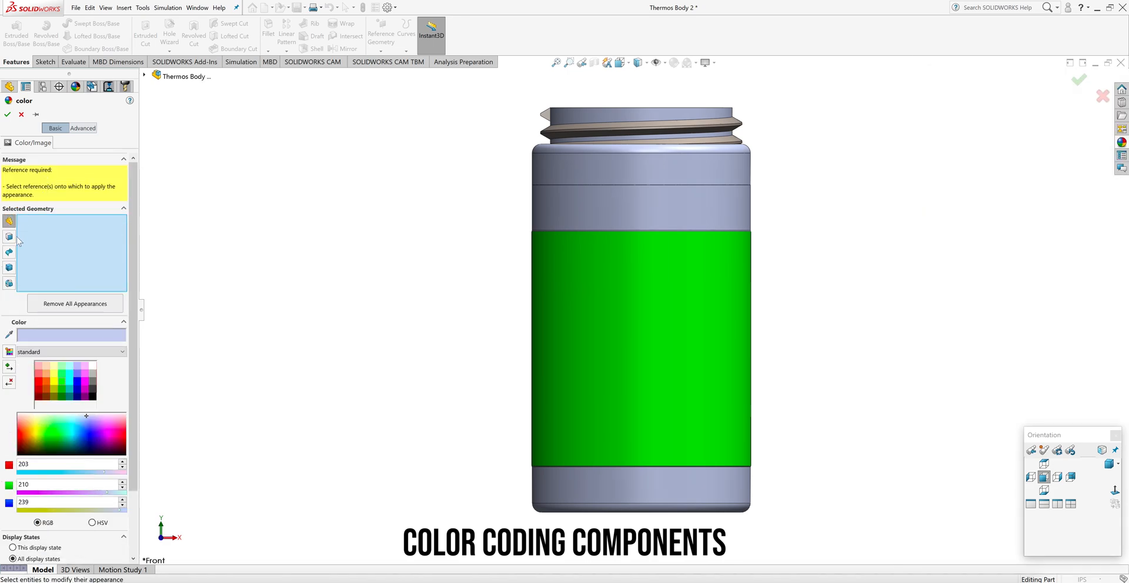
{"action": "left_click", "coordinate": [8, 284]}
{"action": "left_click", "coordinate": [576, 202]}
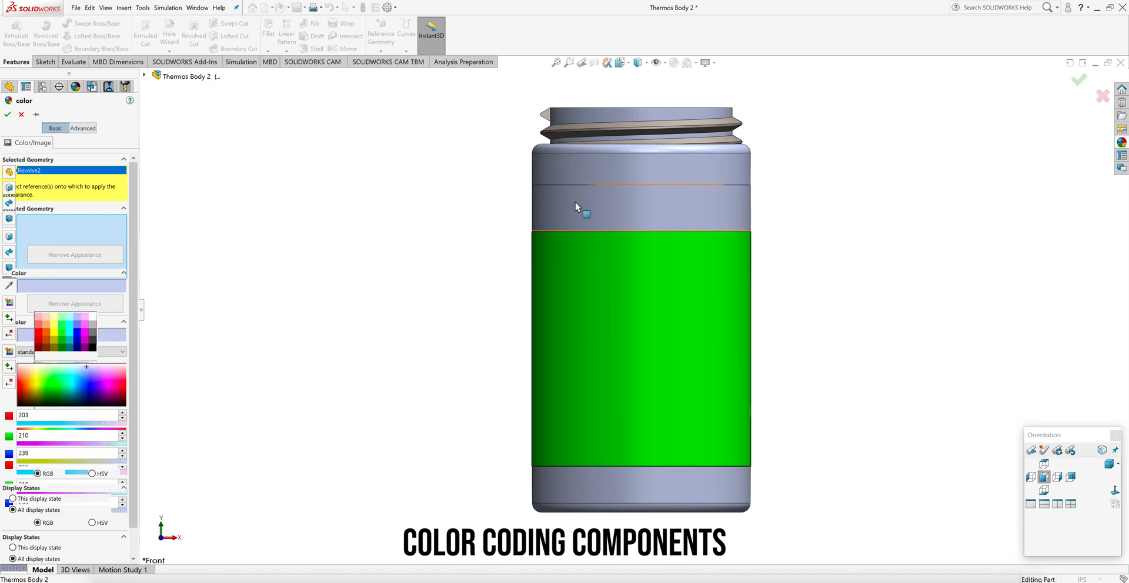
{"action": "left_click", "coordinate": [576, 205]}
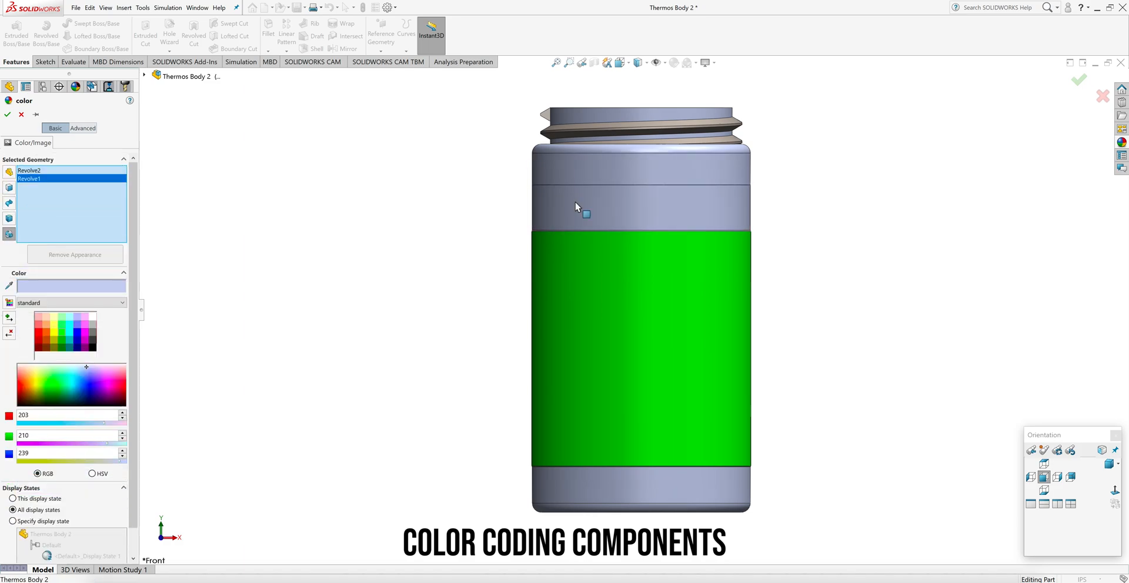
{"action": "left_click", "coordinate": [53, 336]}
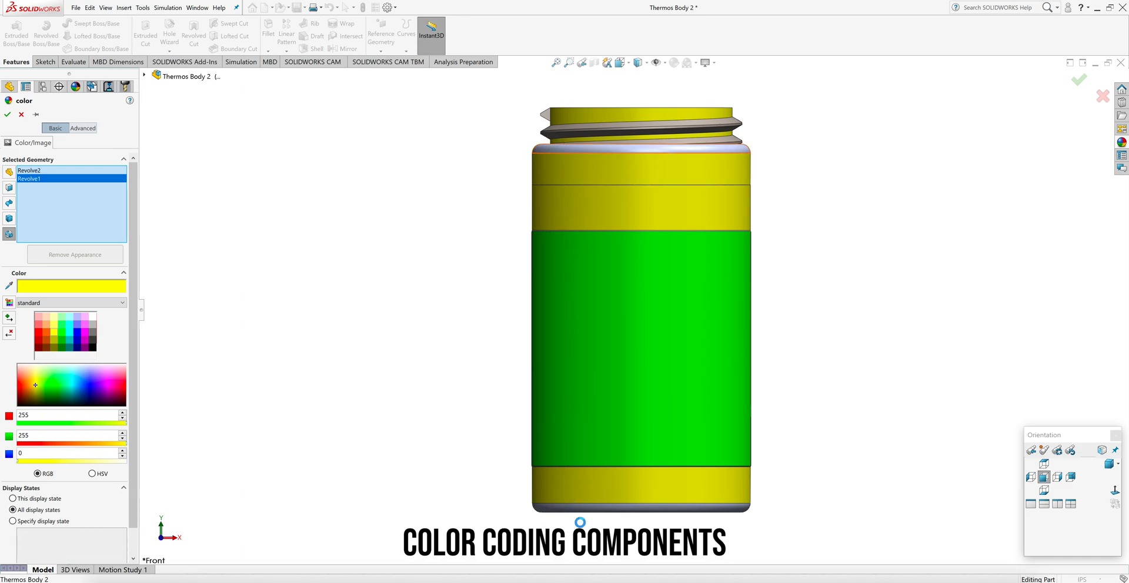
Extend the yellow color to the upper and lower edge fillets and the interior Shell4 and Shell1 features, and accept it
{"action": "left_click", "coordinate": [582, 510]}
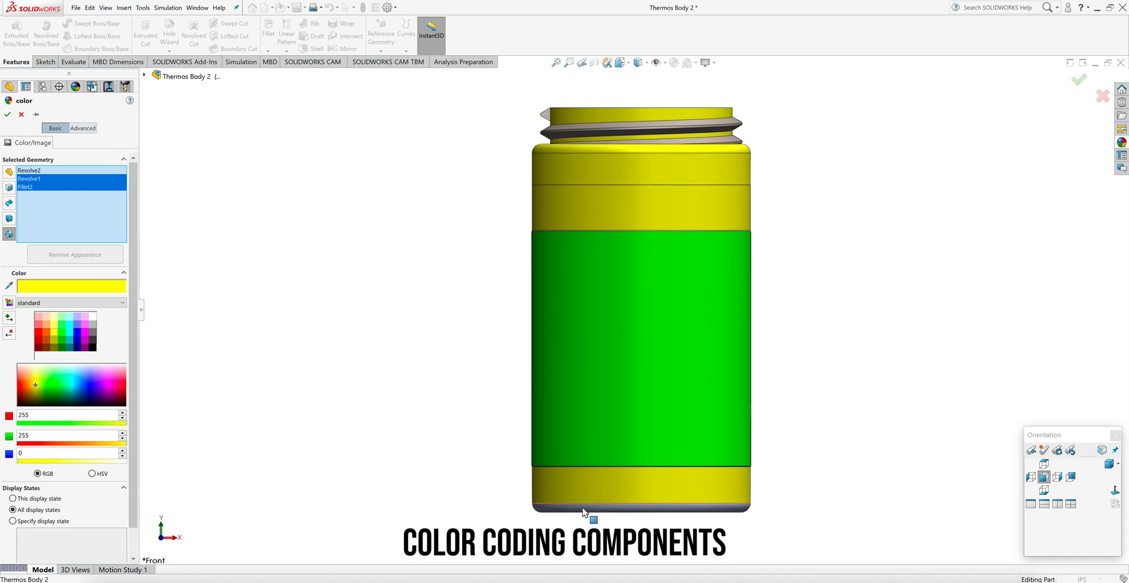
{"action": "left_click", "coordinate": [582, 507]}
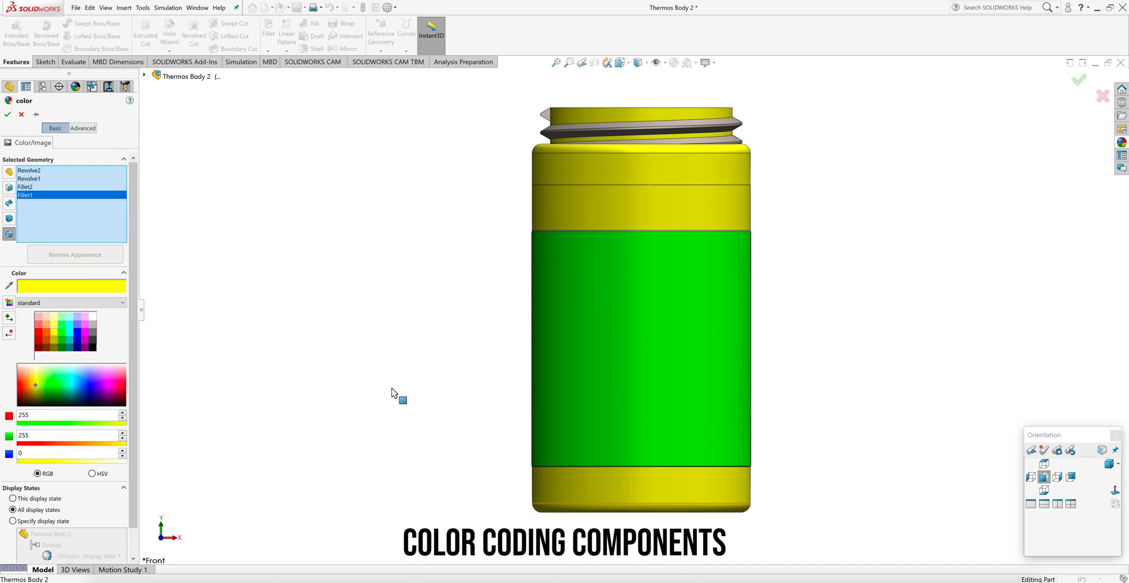
{"action": "middle_click_drag", "start_coordinate": [424, 320], "coordinate": [397, 436]}
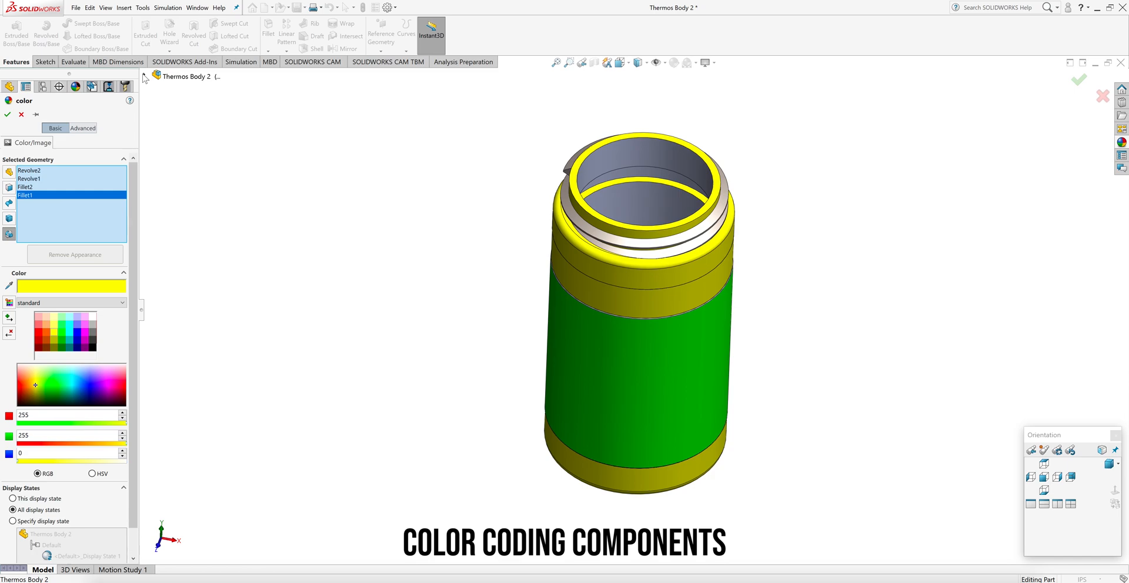
{"action": "left_click", "coordinate": [621, 153]}
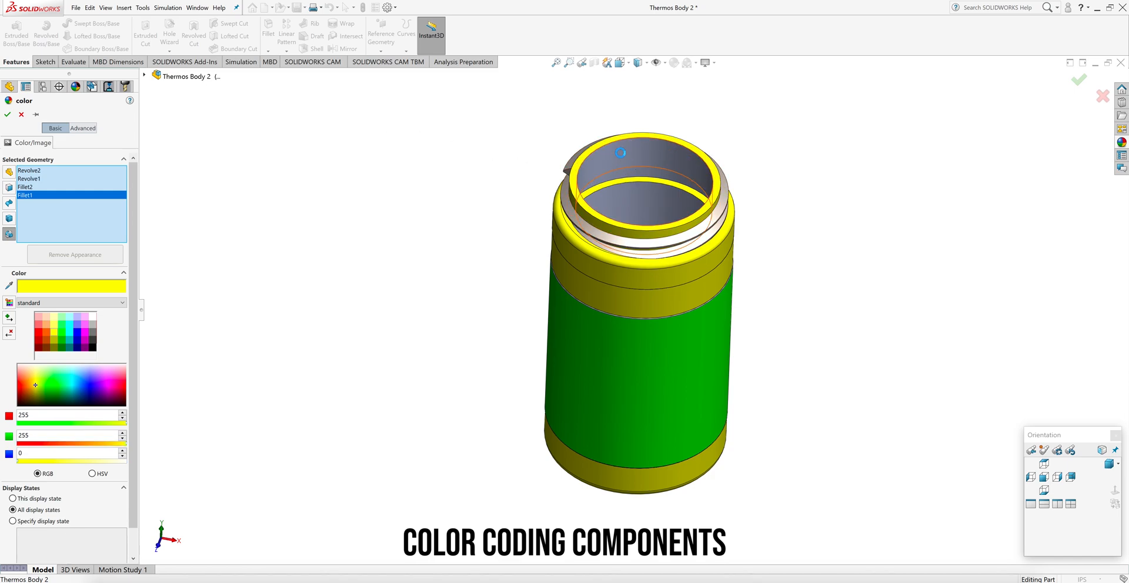
{"action": "left_click", "coordinate": [645, 203]}
{"action": "middle_click_drag", "start_coordinate": [459, 321], "coordinate": [452, 155]}
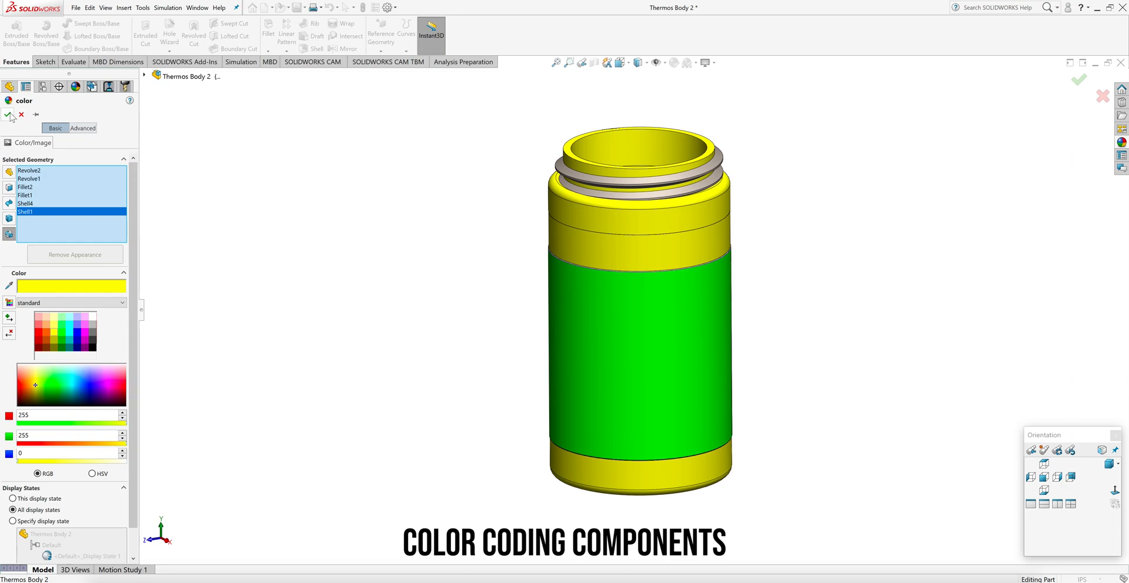
{"action": "left_click", "coordinate": [9, 115]}
Start another appearance edit for Thermos Body 2 and clear the preselected whole part from the selected geometry
{"action": "left_click", "coordinate": [674, 63]}
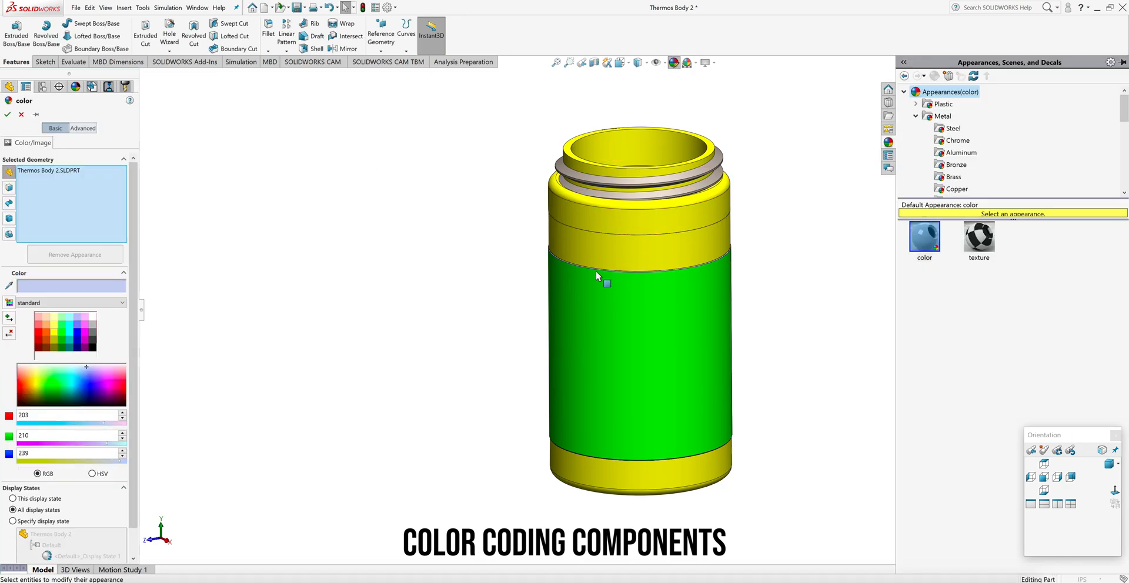
{"action": "left_click", "coordinate": [53, 171]}
{"action": "right_click", "coordinate": [64, 175]}
{"action": "left_click", "coordinate": [84, 176]}
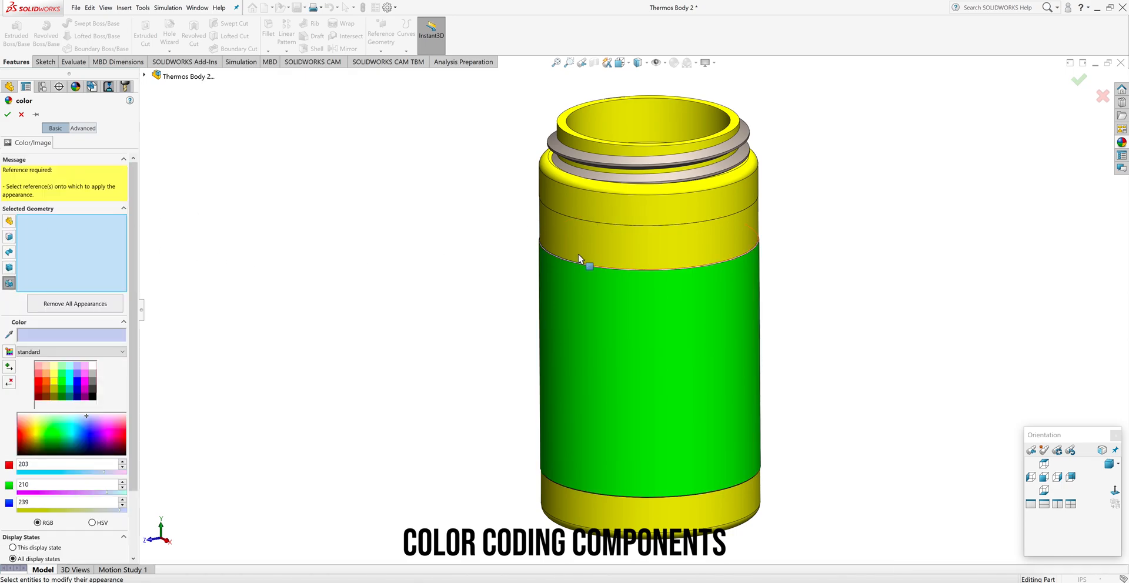
{"action": "scroll", "coordinate": [566, 268], "scroll_direction": "down", "scroll_amount": 5}
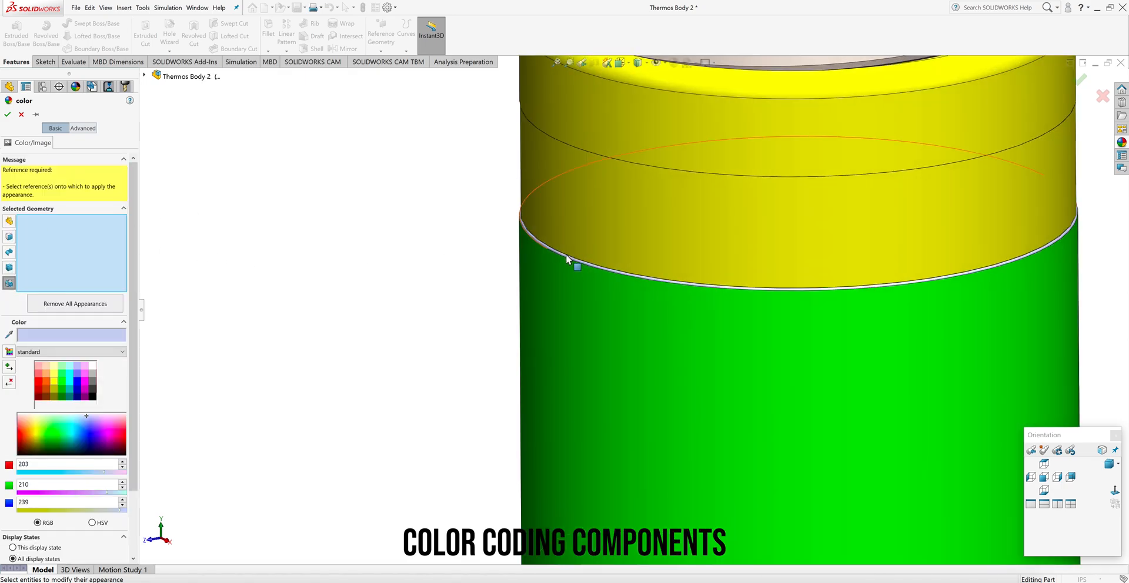
{"action": "left_click", "coordinate": [567, 257]}
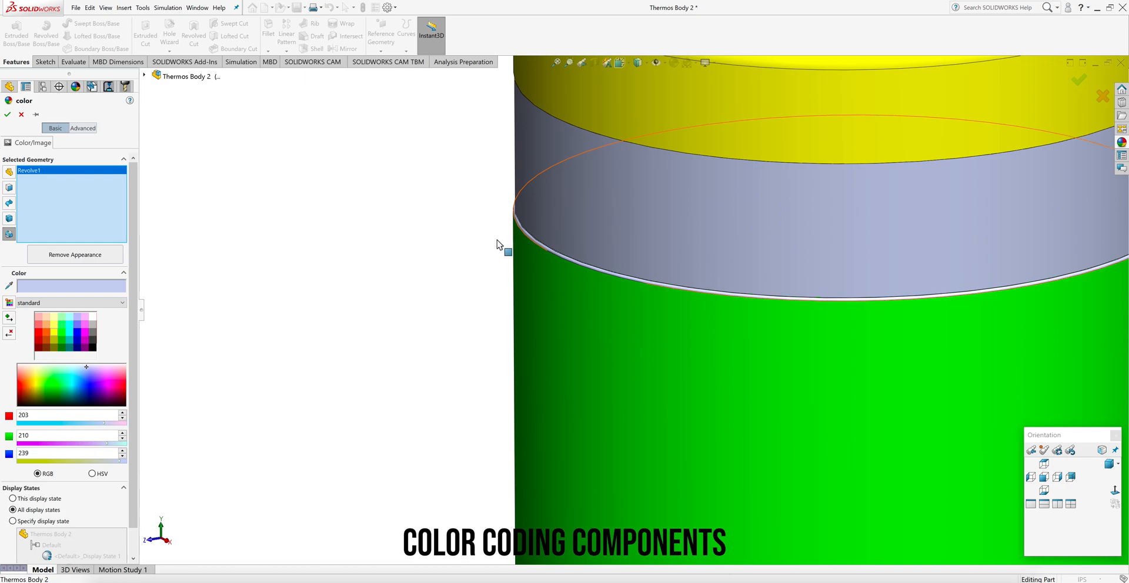
{"action": "right_click", "coordinate": [80, 198]}
{"action": "left_click", "coordinate": [89, 201]}
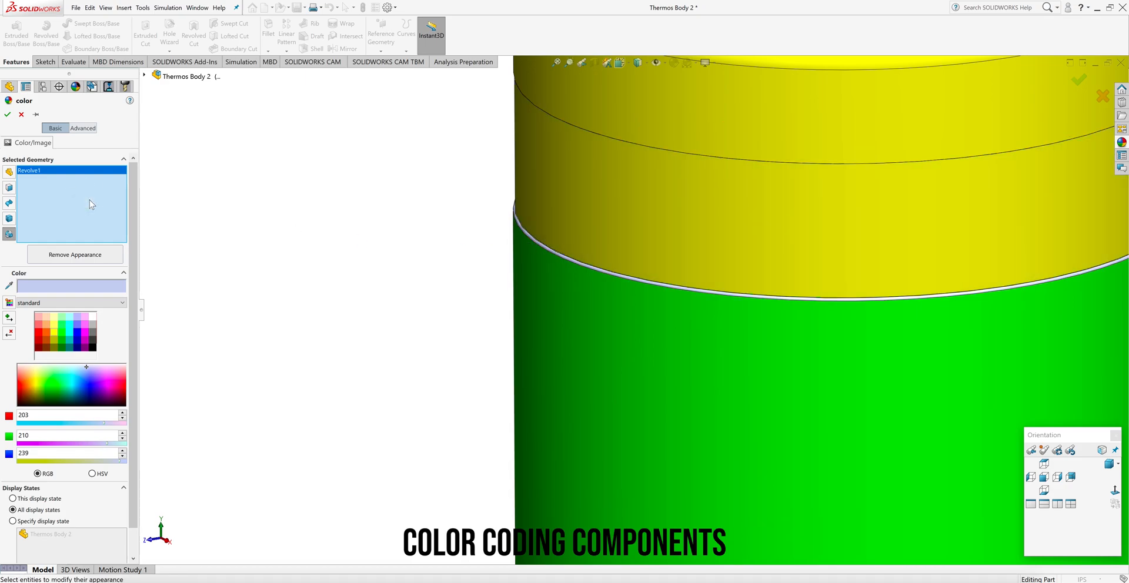
Color only the Fillet3 feature at the edges of the green band green with RGB 0, 255, 0, and accept it
{"action": "left_click", "coordinate": [145, 75]}
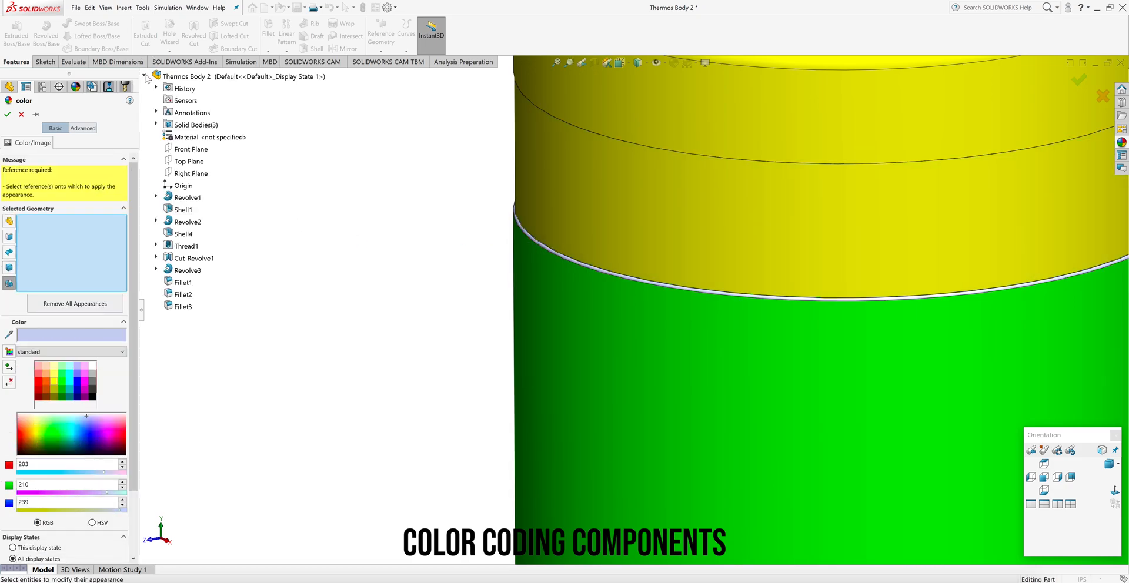
{"action": "left_click", "coordinate": [182, 308]}
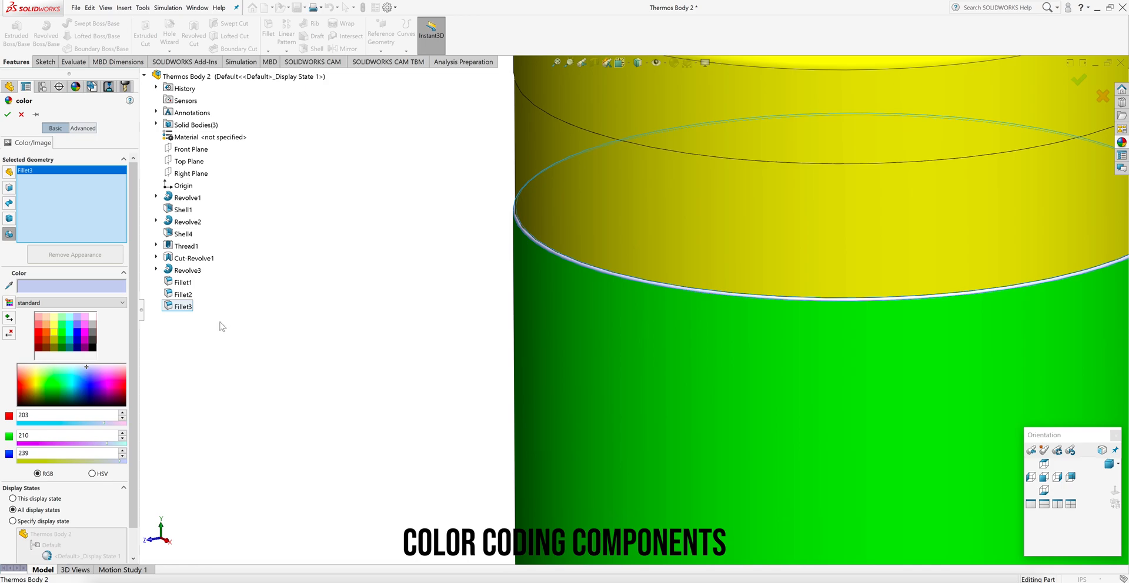
{"action": "left_click", "coordinate": [64, 332]}
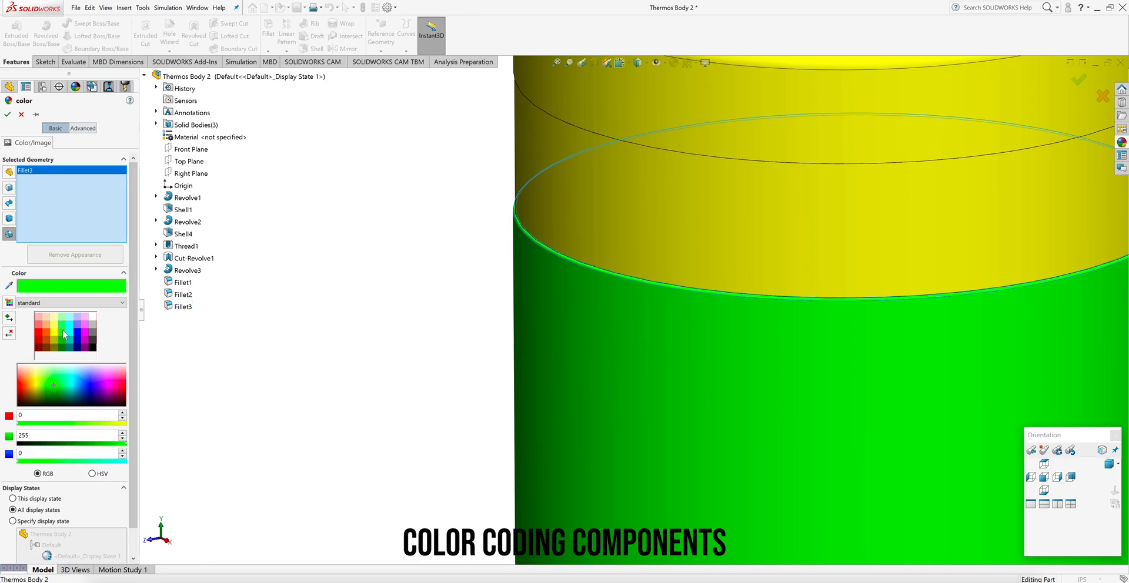
{"action": "left_click", "coordinate": [1046, 477]}
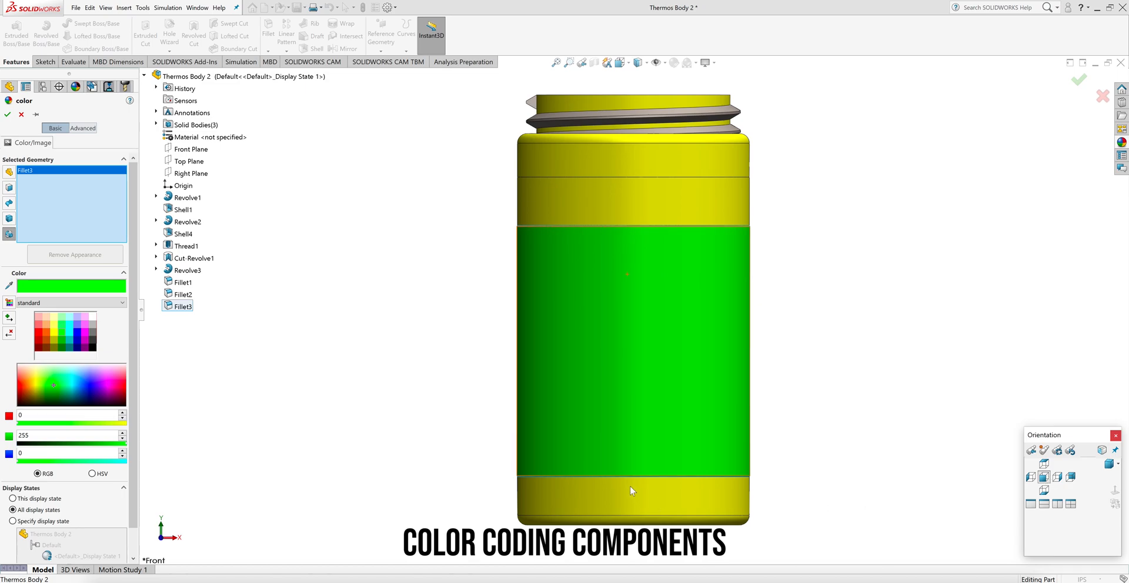
{"action": "scroll", "coordinate": [616, 478], "scroll_direction": "down", "scroll_amount": 6}
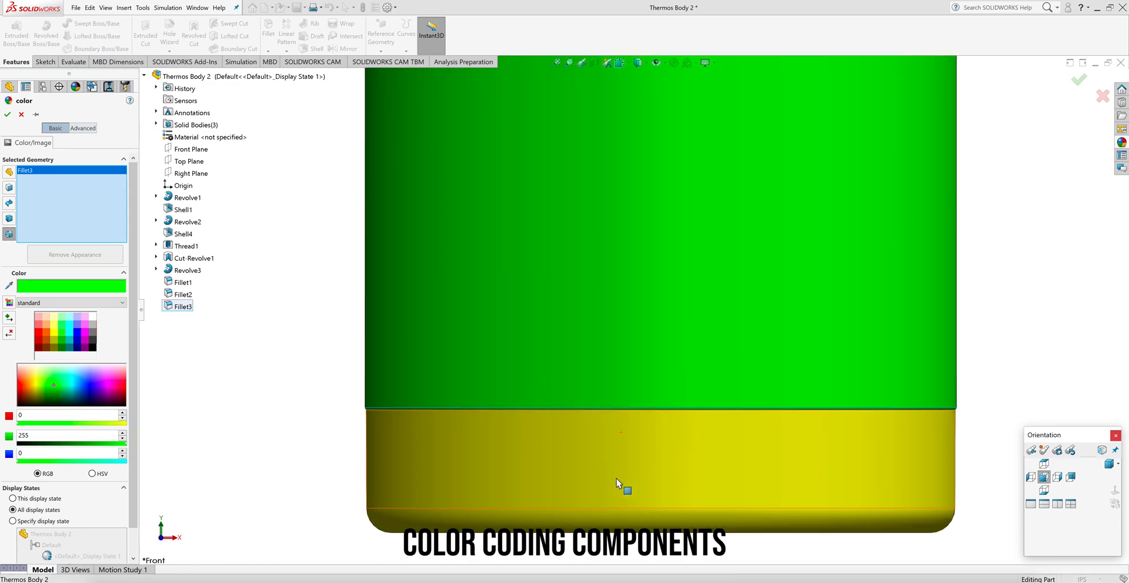
{"action": "scroll", "coordinate": [616, 478], "scroll_direction": "up", "scroll_amount": 5}
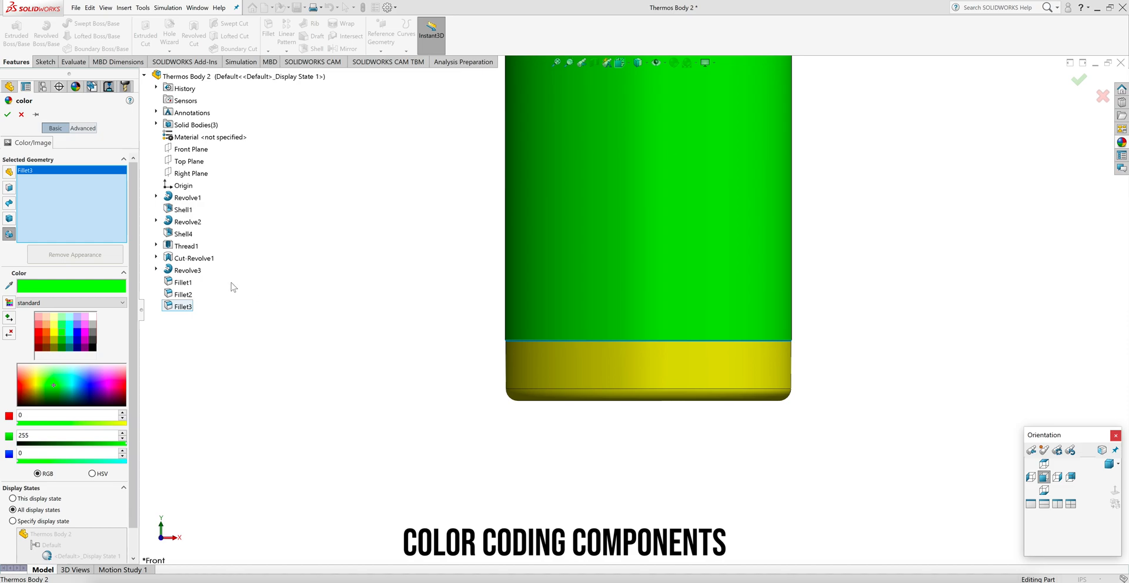
{"action": "key", "text": "Return"}
{"action": "left_click", "coordinate": [557, 62]}
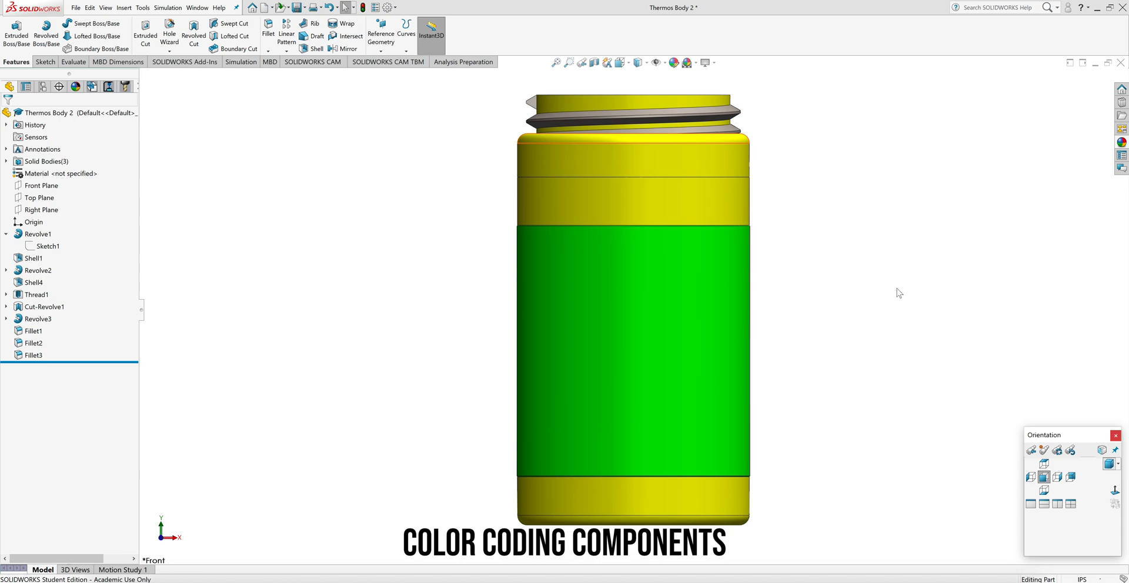
Switch to the Thermos Lid part, roll its feature history back to just after Boss-Extrude1, and expand that feature to show its sketch
{"action": "left_click", "coordinate": [1084, 62]}
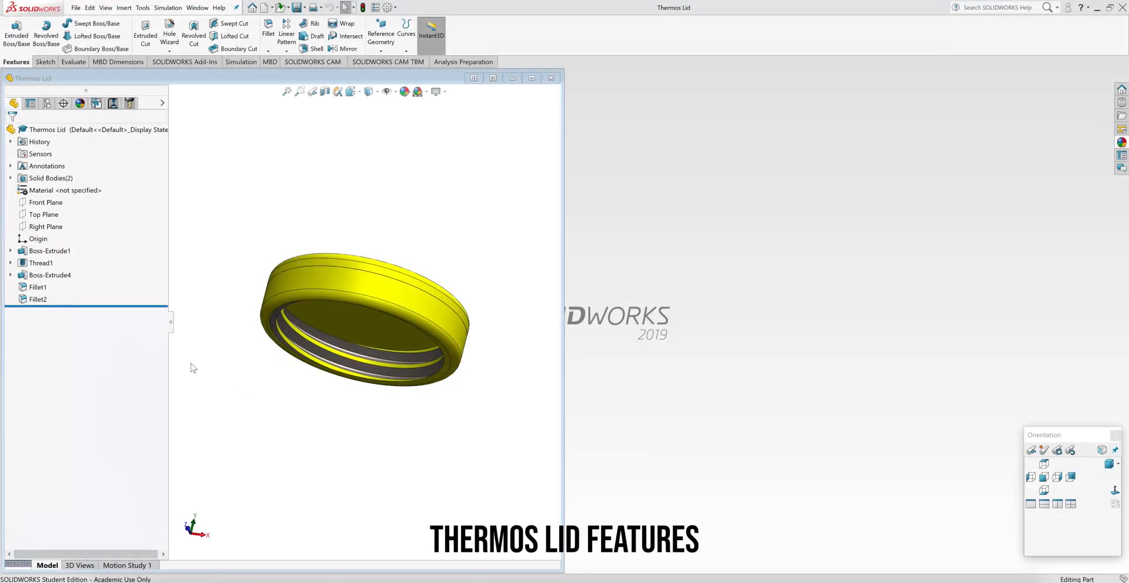
{"action": "left_click", "coordinate": [192, 367]}
{"action": "left_click", "coordinate": [139, 305]}
{"action": "left_click_drag", "start_coordinate": [138, 306], "coordinate": [156, 257]}
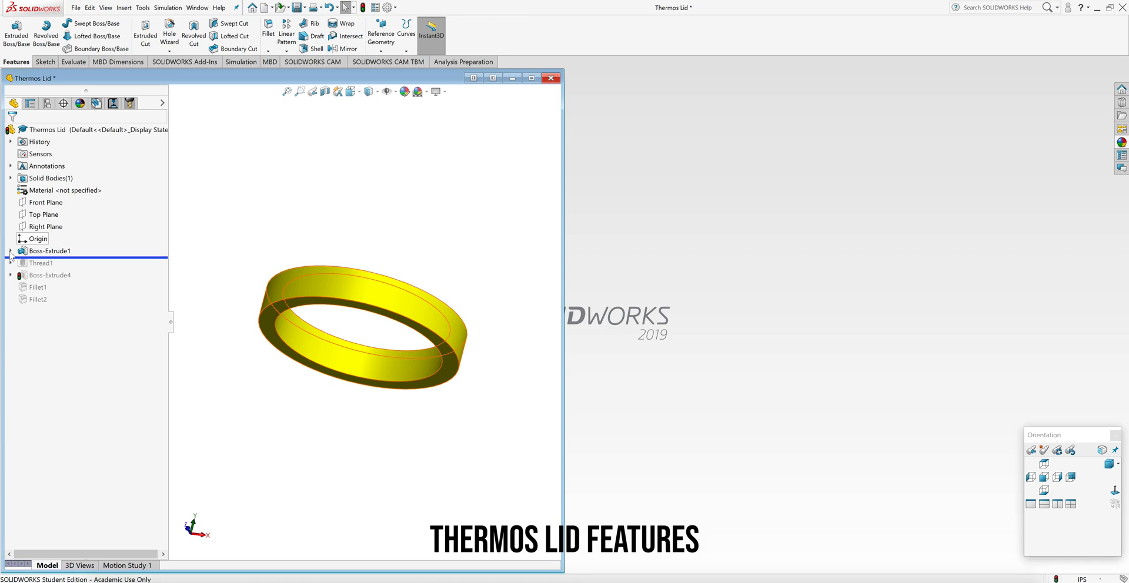
{"action": "left_click", "coordinate": [10, 251]}
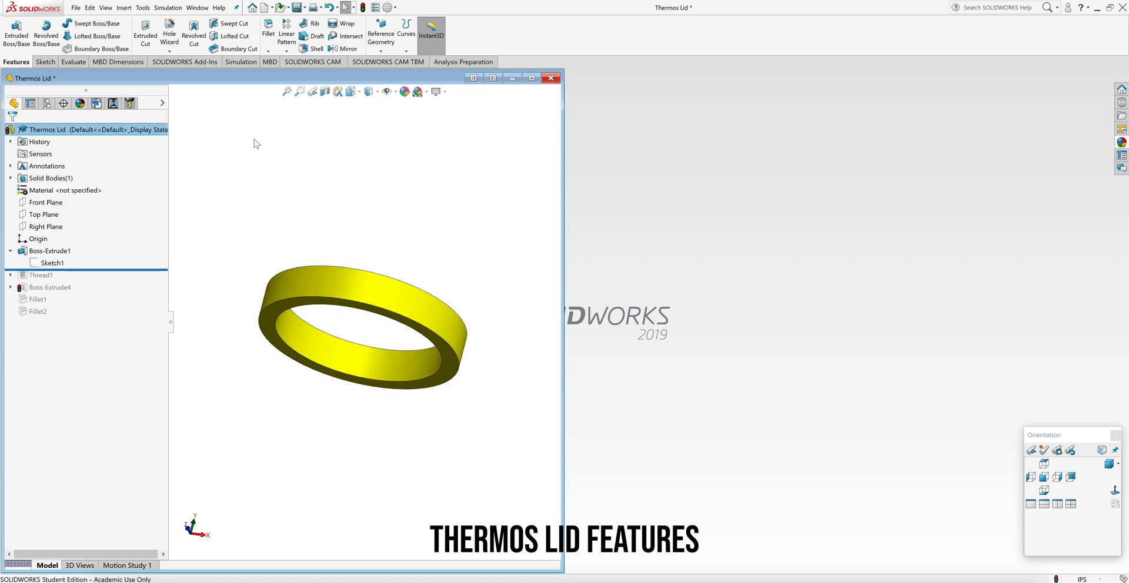
Create a new part document and tile it side by side with the Thermos Lid part
{"action": "left_click", "coordinate": [265, 8]}
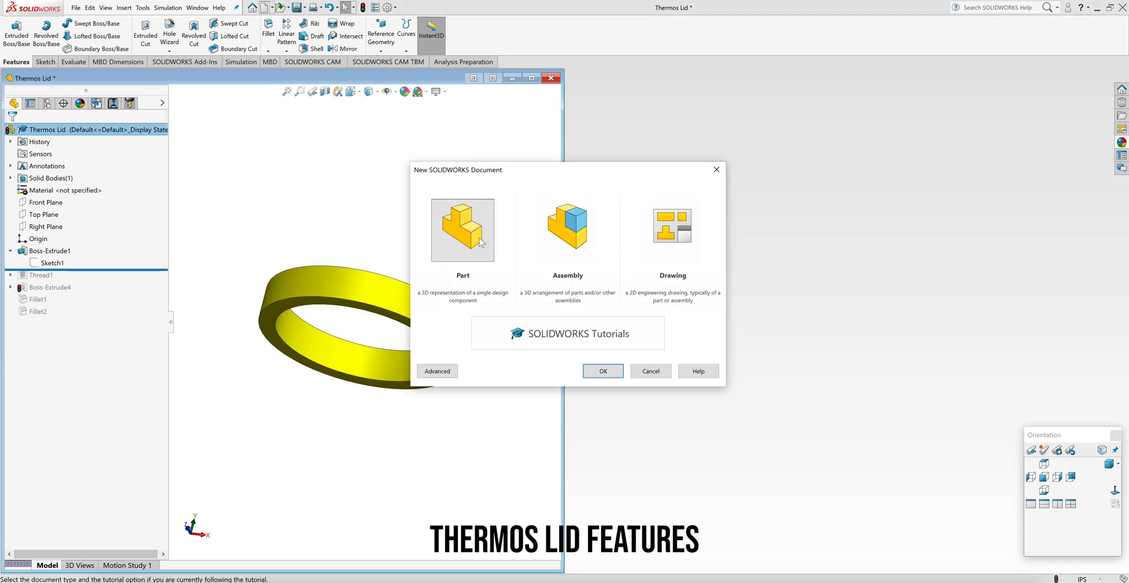
{"action": "left_click", "coordinate": [492, 251]}
{"action": "left_click", "coordinate": [616, 373]}
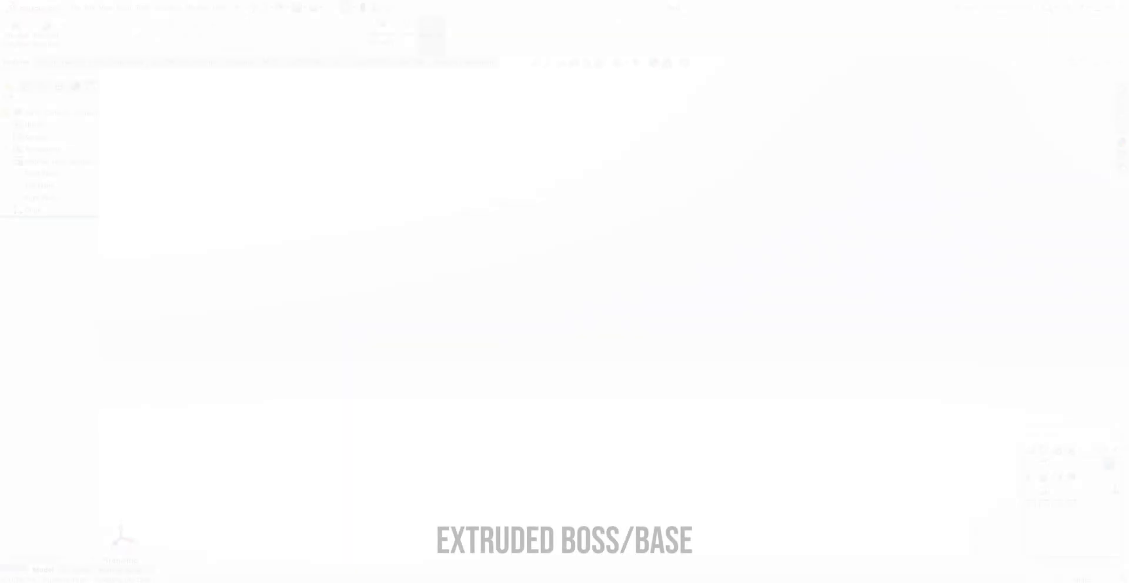
{"action": "left_click", "coordinate": [1081, 62]}
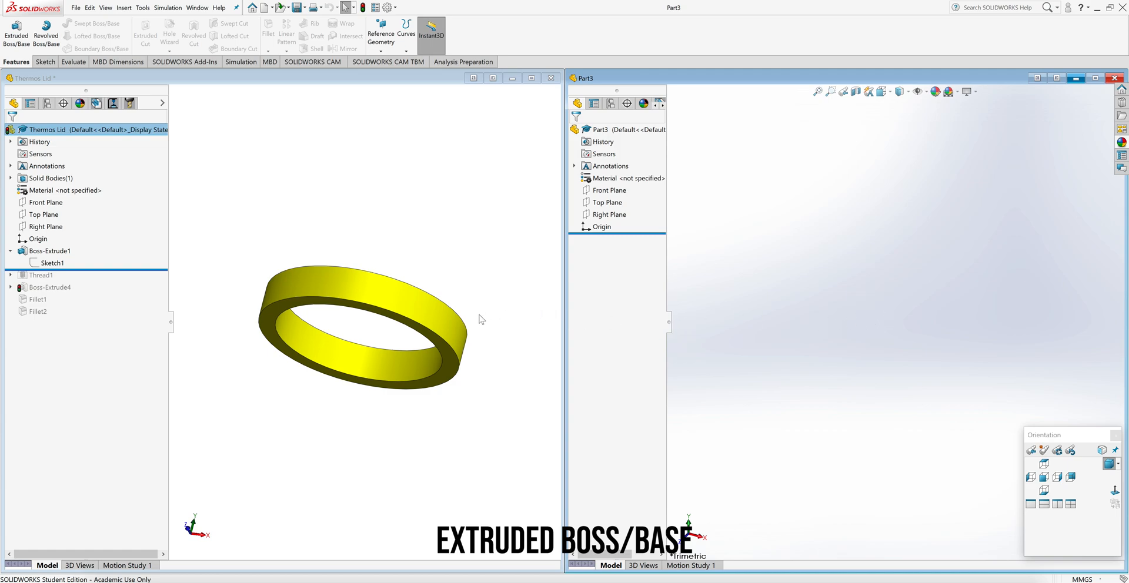
Open Sketch1 of the Thermos Lid's Boss-Extrude1 in the top view and place its .25 dimension text between the two circles
{"action": "left_click", "coordinate": [55, 266]}
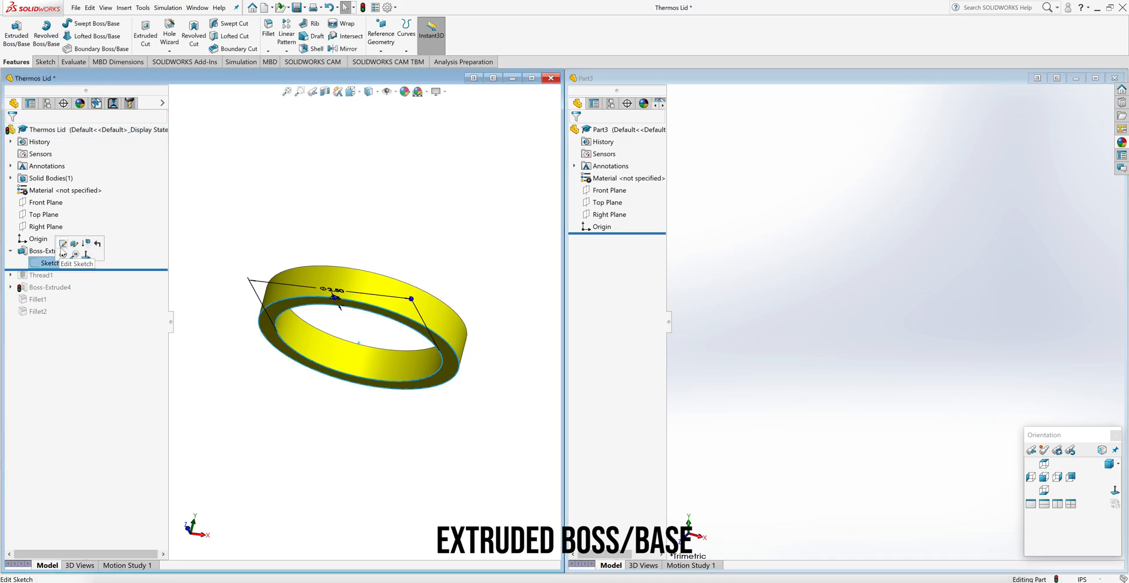
{"action": "left_click", "coordinate": [62, 243]}
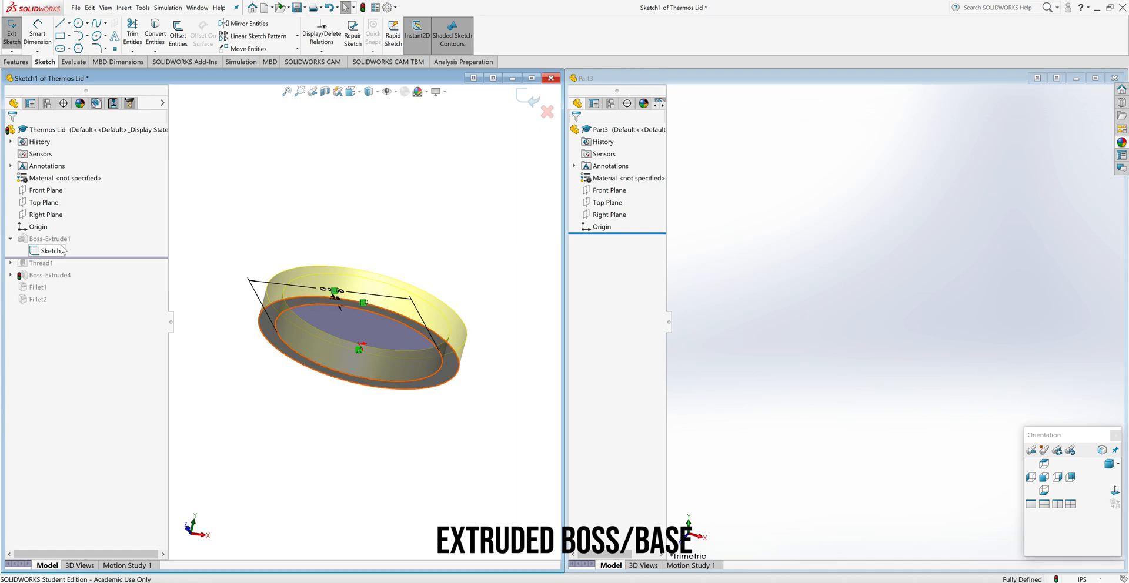
{"action": "left_click", "coordinate": [1044, 477]}
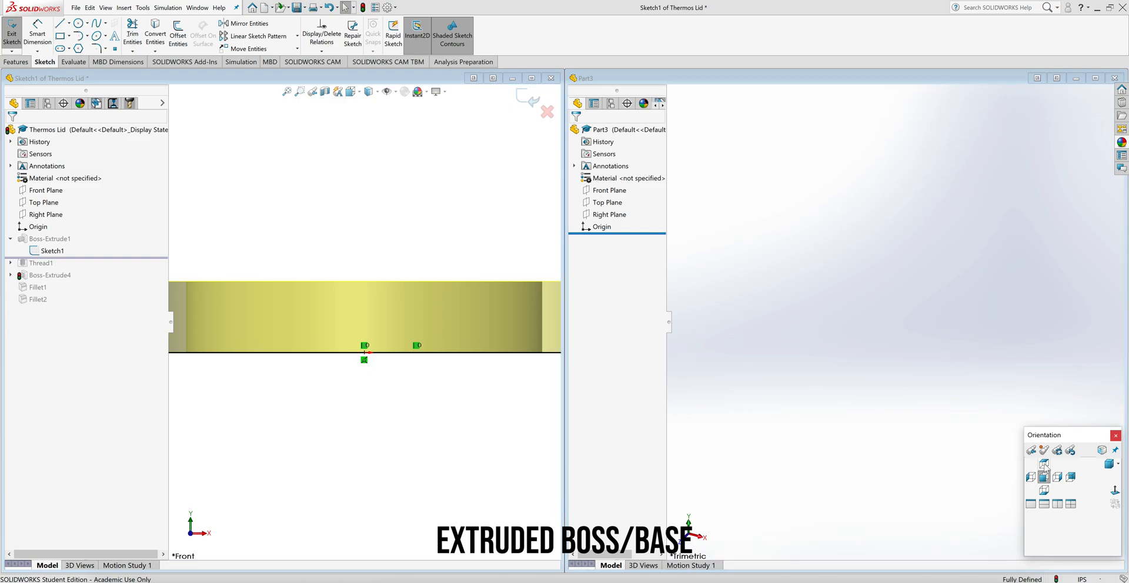
{"action": "left_click", "coordinate": [1045, 465]}
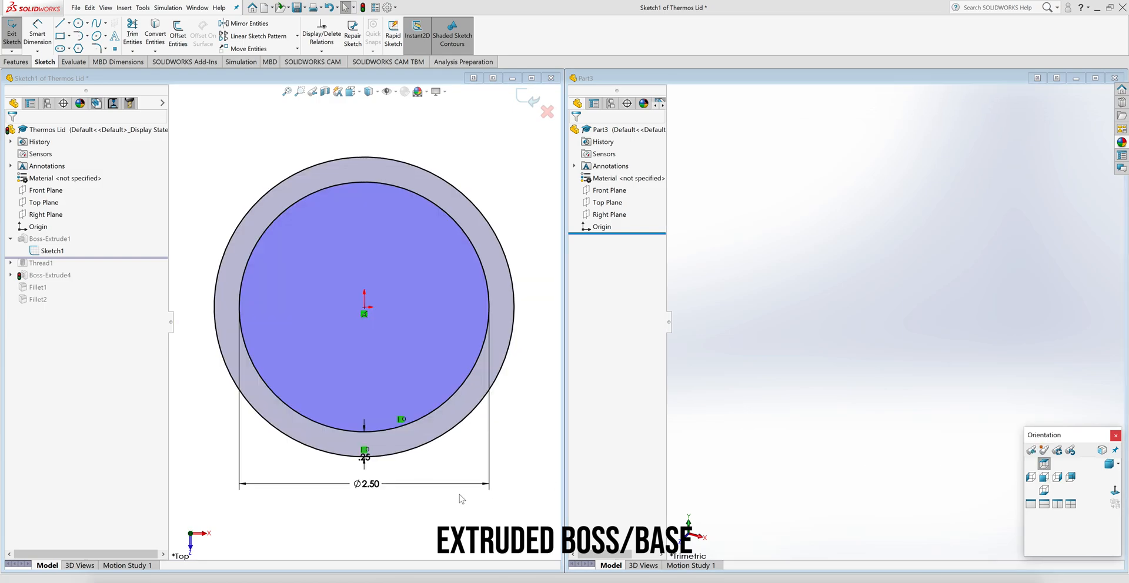
{"action": "mouse_move", "coordinate": [366, 460]}
{"action": "left_mouse_down"}
{"action": "mouse_move", "coordinate": [375, 413]}
{"action": "mouse_move", "coordinate": [373, 442]}
{"action": "left_mouse_up"}
{"action": "left_click", "coordinate": [520, 464]}
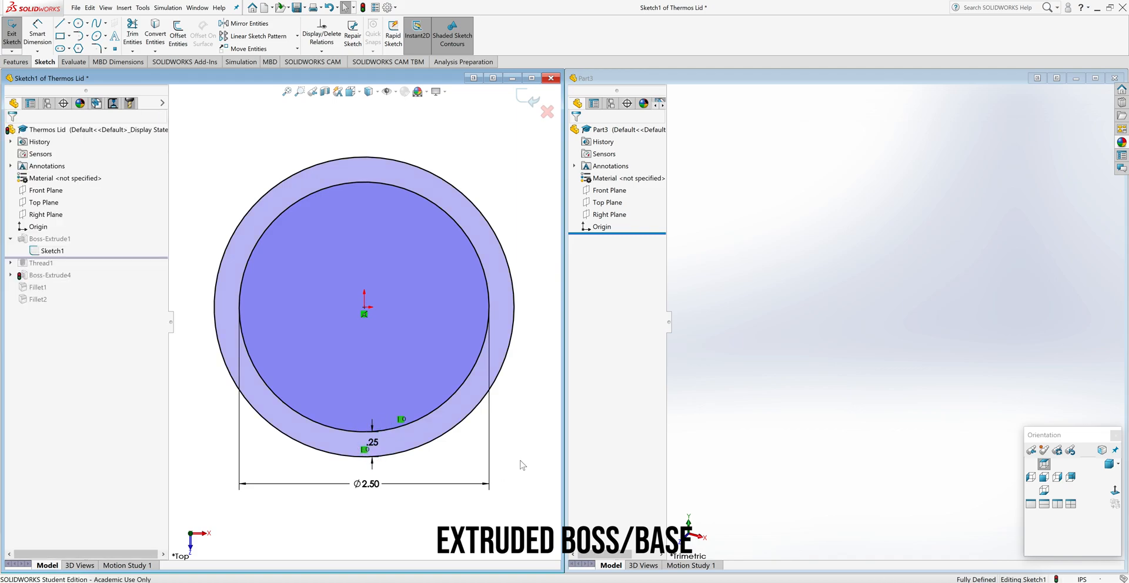
Start a sketch on the Top Plane of the new part
{"action": "left_click", "coordinate": [800, 361]}
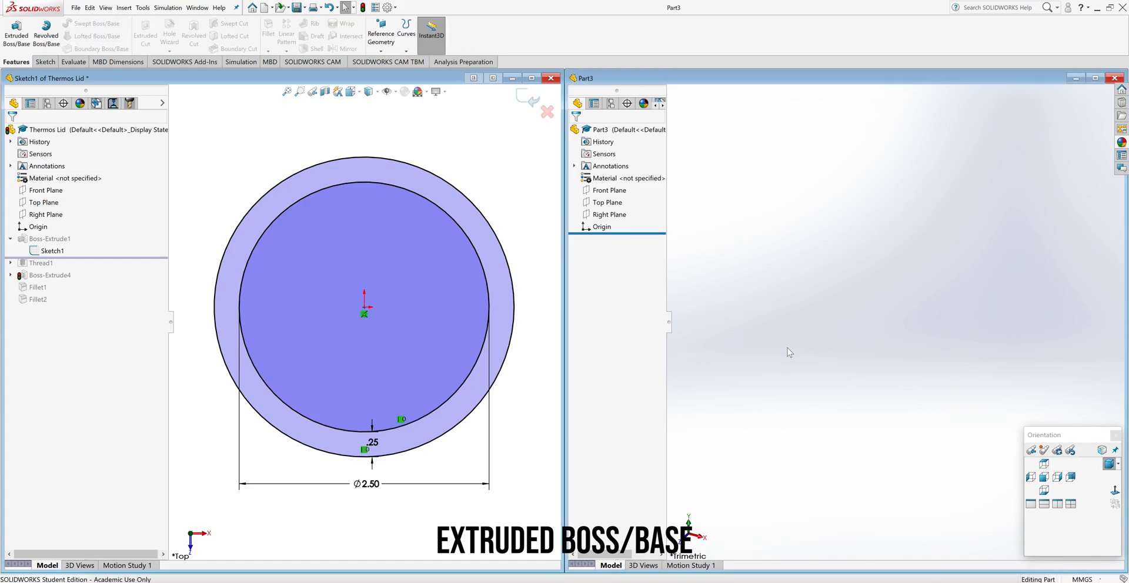
{"action": "left_click", "coordinate": [41, 63]}
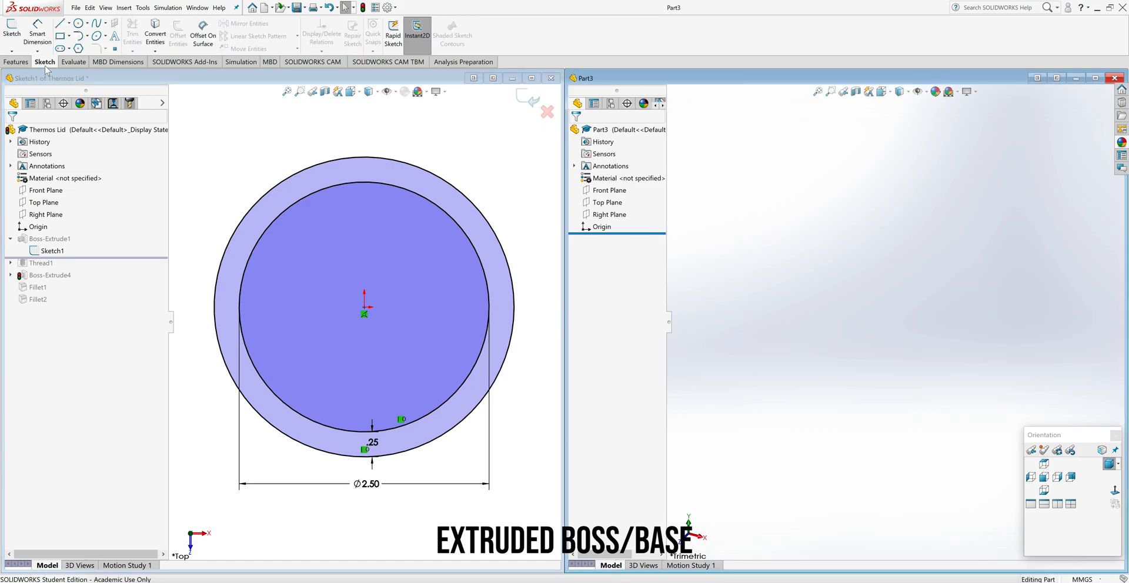
{"action": "left_click", "coordinate": [12, 29]}
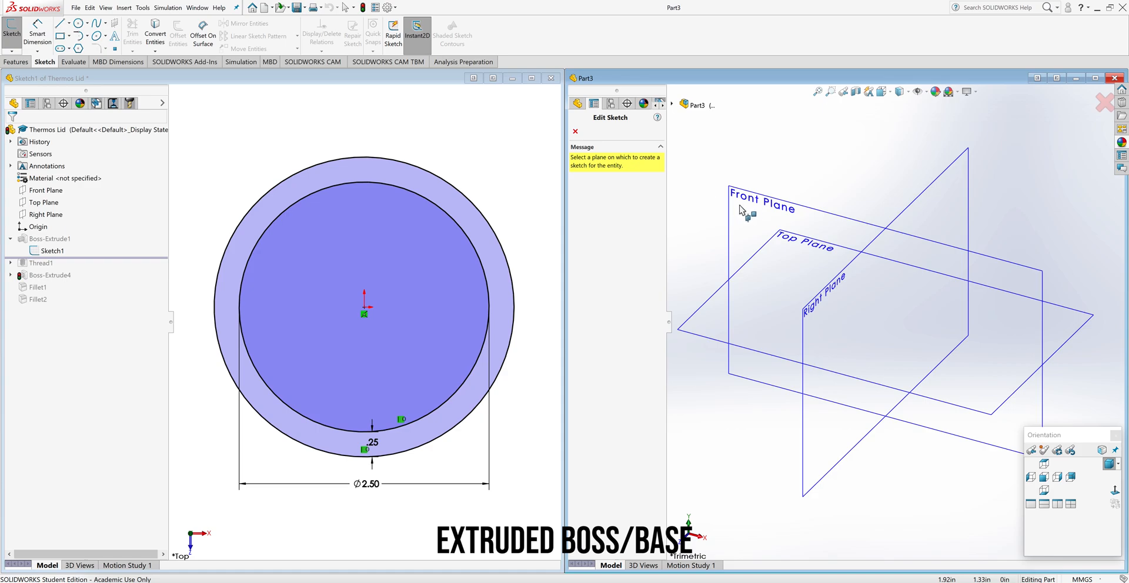
{"action": "left_click", "coordinate": [700, 313]}
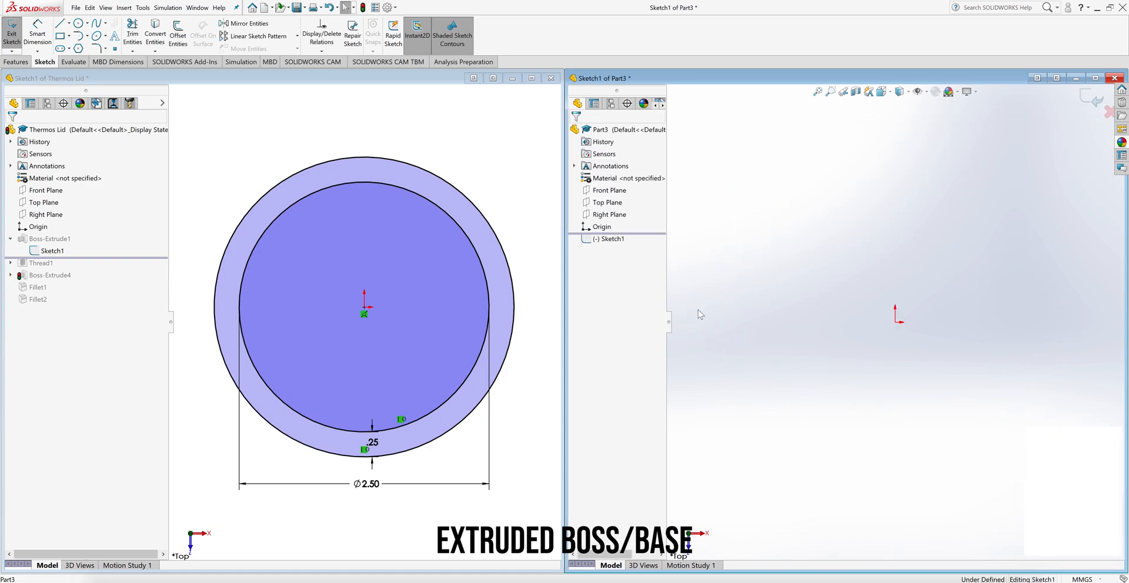
{"action": "key", "text": "space"}
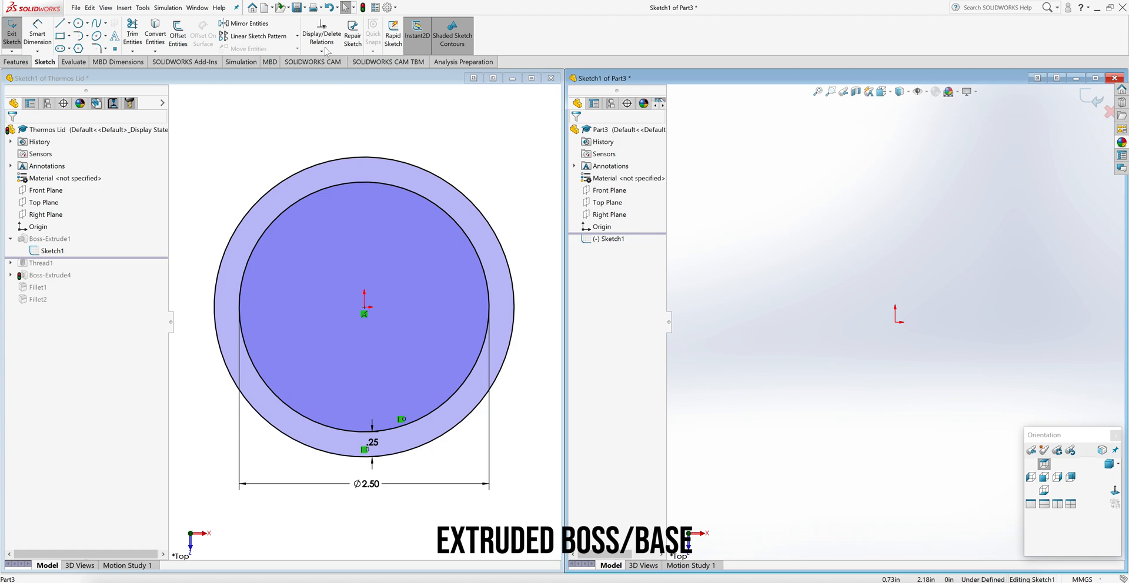
Sketch two concentric circles centered on the origin with radii of about 79 mm and 58 mm
{"action": "left_click", "coordinate": [78, 24]}
{"action": "left_click", "coordinate": [895, 322]}
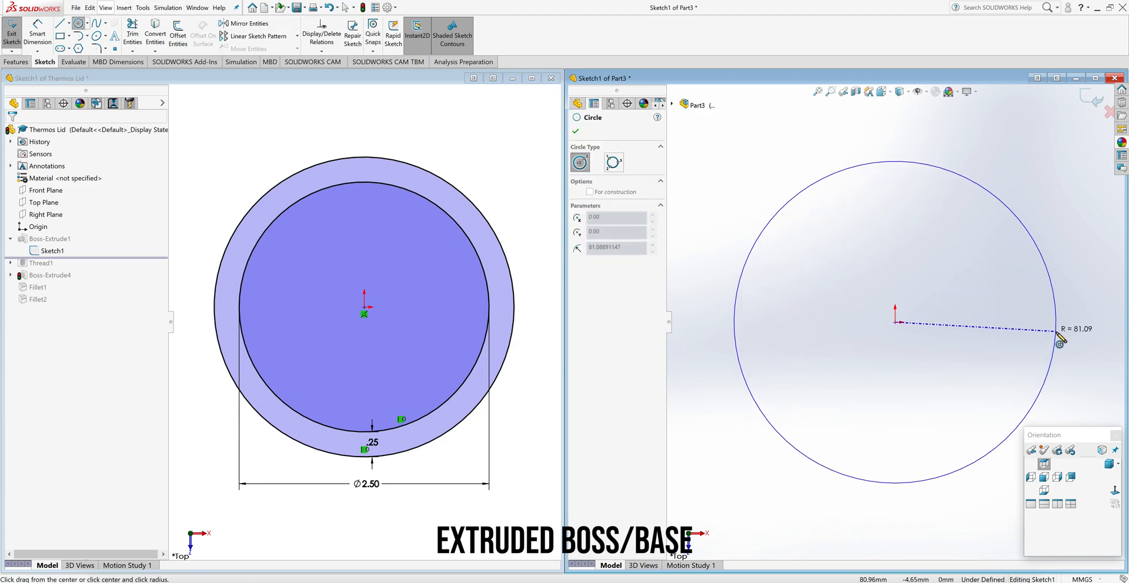
{"action": "left_click", "coordinate": [1053, 324]}
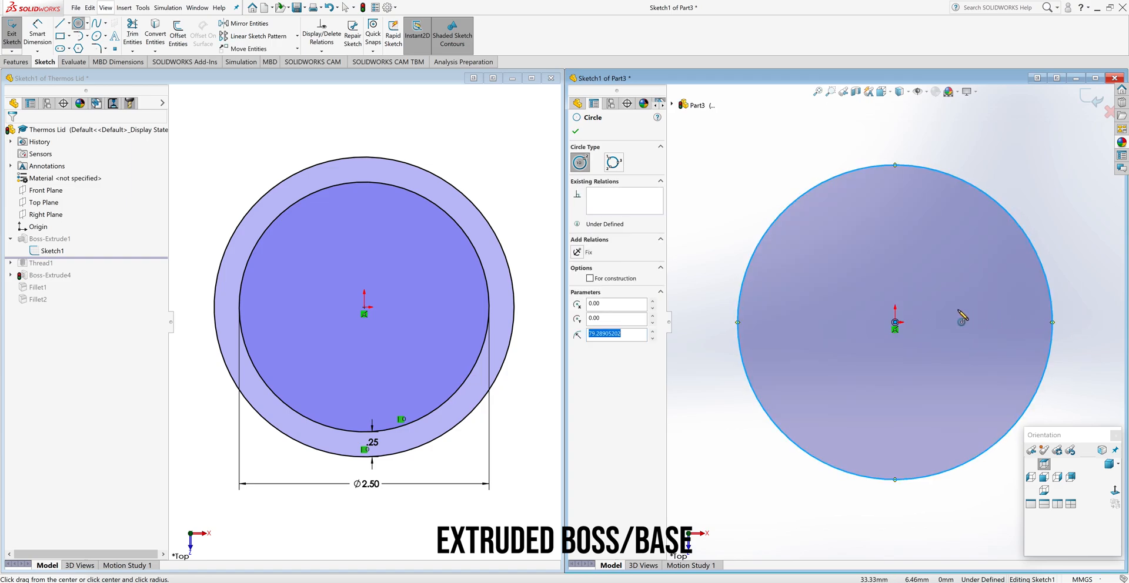
{"action": "left_click", "coordinate": [895, 322]}
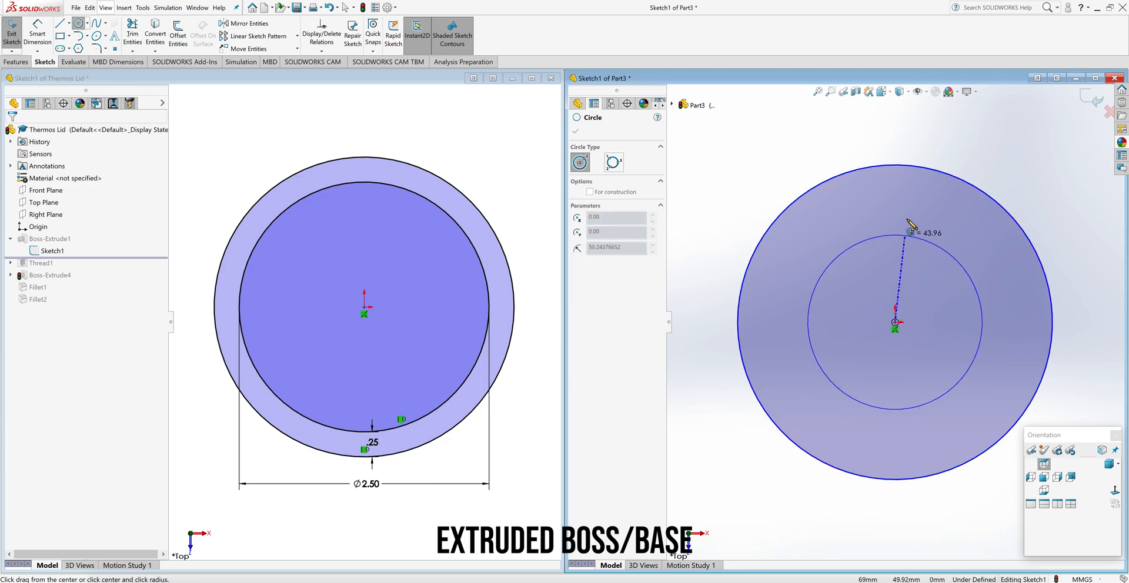
{"action": "left_click", "coordinate": [912, 207]}
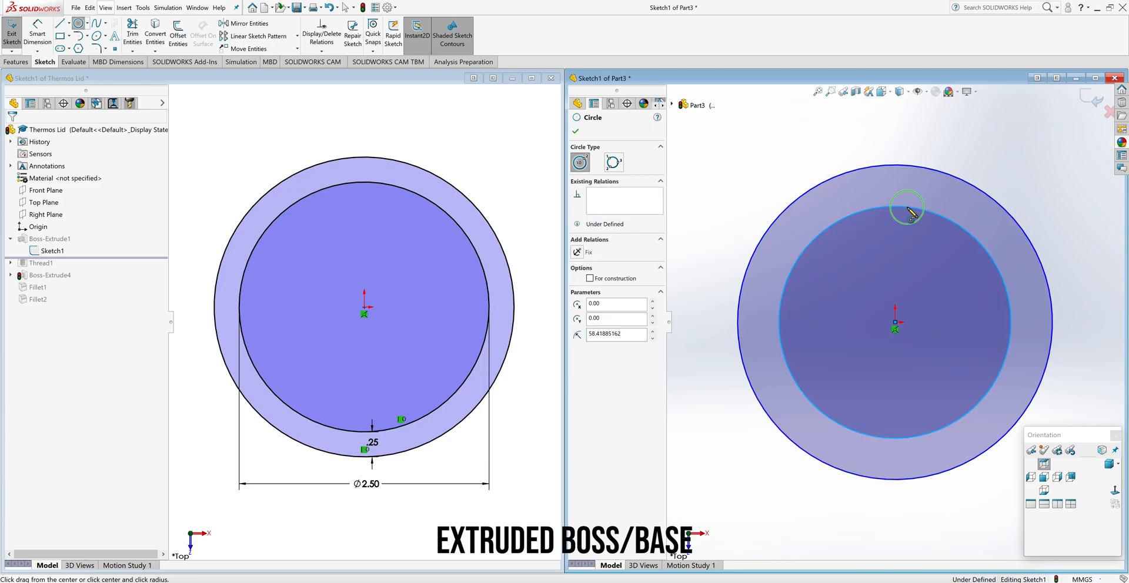
{"action": "right_click", "coordinate": [909, 208]}
{"action": "left_click", "coordinate": [922, 219]}
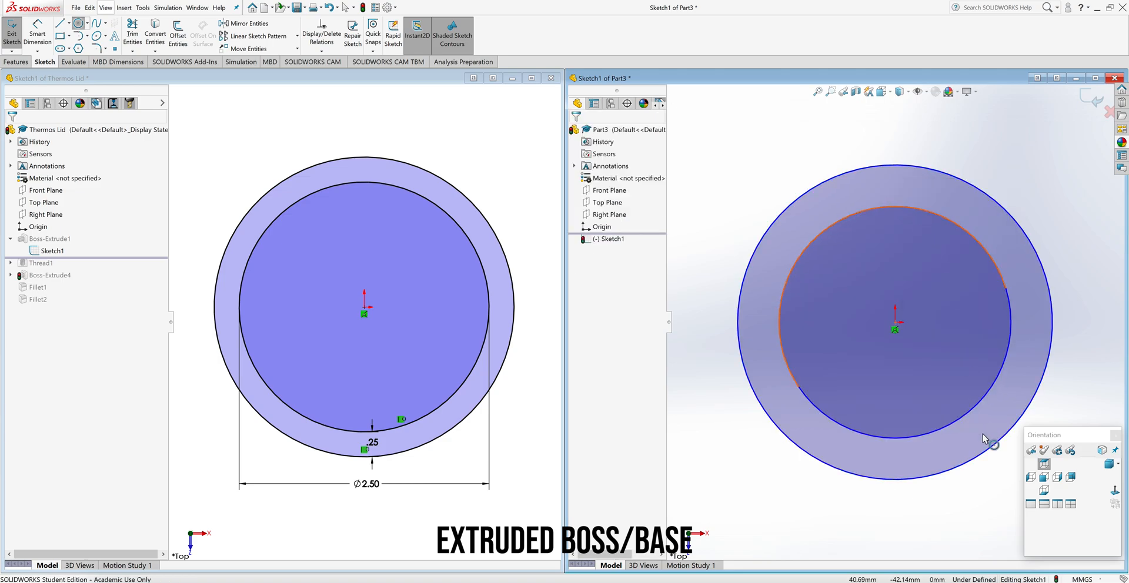
{"action": "key", "text": "Escape"}
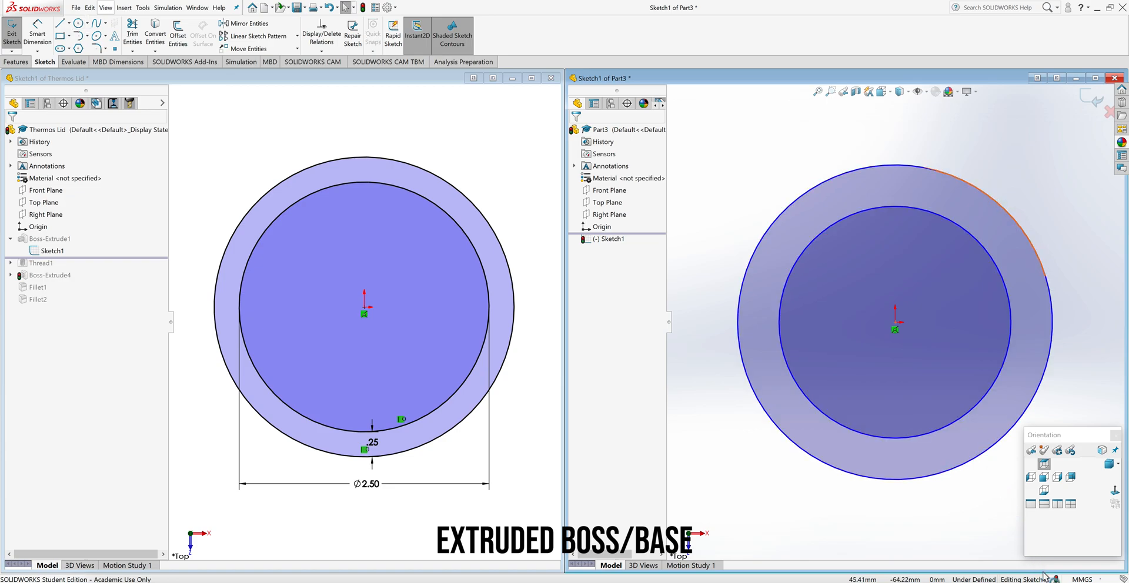
Switch the new part's document units to IPS (inch, pound, second)
{"action": "left_click", "coordinate": [1098, 580]}
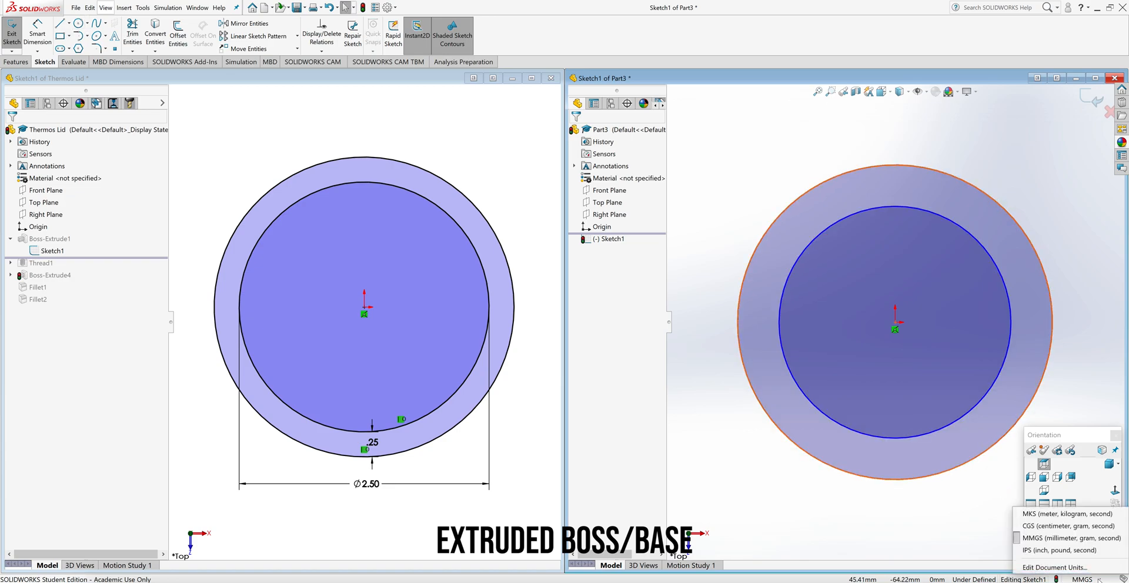
{"action": "left_click", "coordinate": [1038, 550]}
{"action": "double_click", "coordinate": [698, 445]}
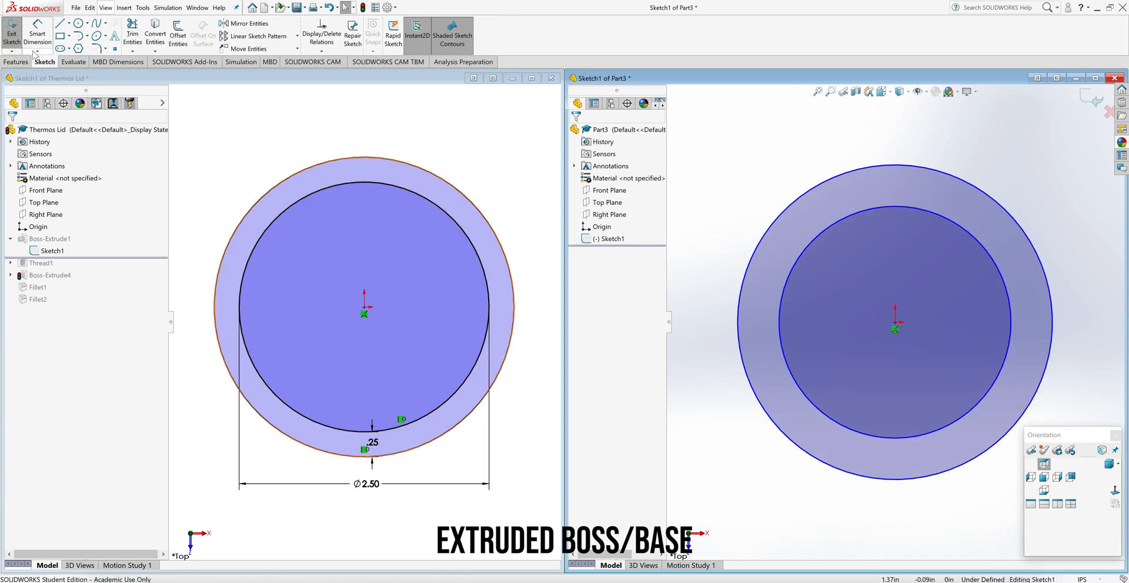
Dimension the inner circle of the new part's sketch with a diameter of 2.5 in
{"action": "left_click", "coordinate": [37, 51]}
{"action": "left_click", "coordinate": [54, 62]}
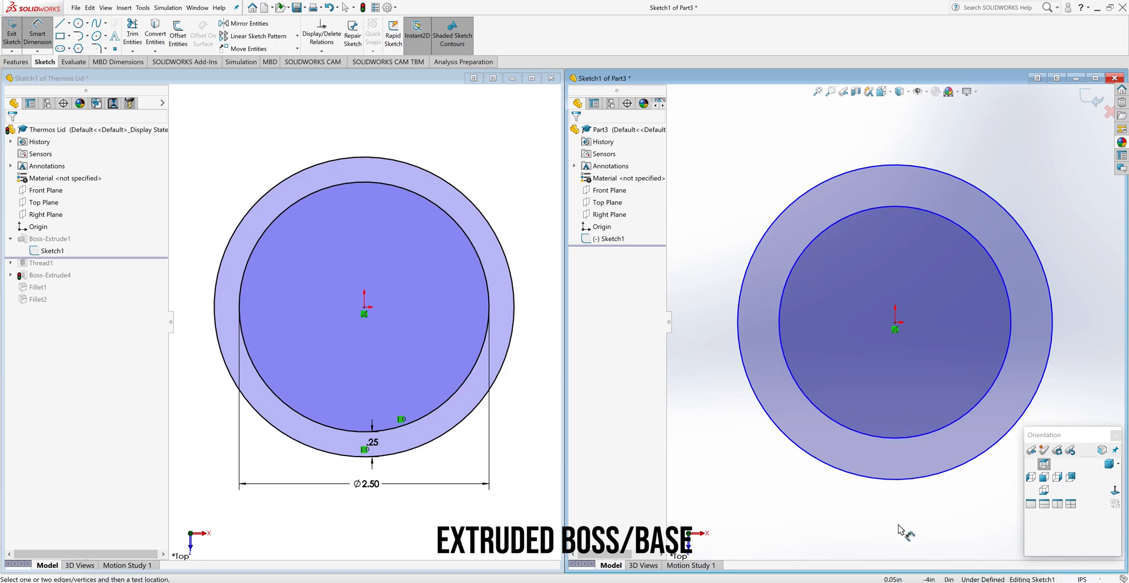
{"action": "scroll", "coordinate": [890, 495], "scroll_direction": "up", "scroll_amount": 3}
{"action": "scroll", "coordinate": [900, 429], "scroll_direction": "down", "scroll_amount": 2}
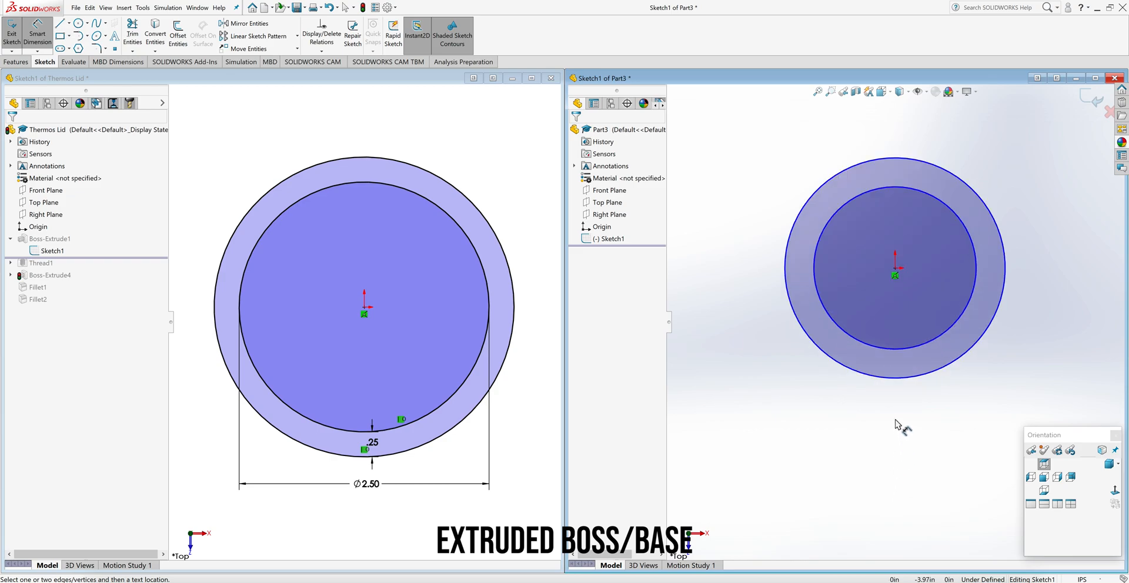
{"action": "left_click", "coordinate": [895, 349]}
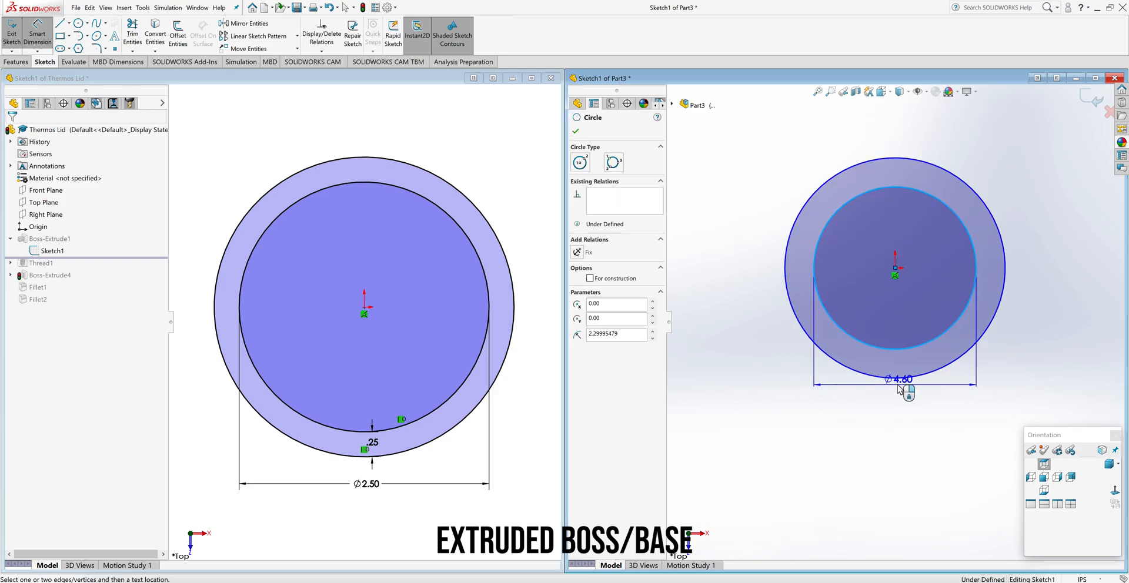
{"action": "left_click", "coordinate": [902, 425]}
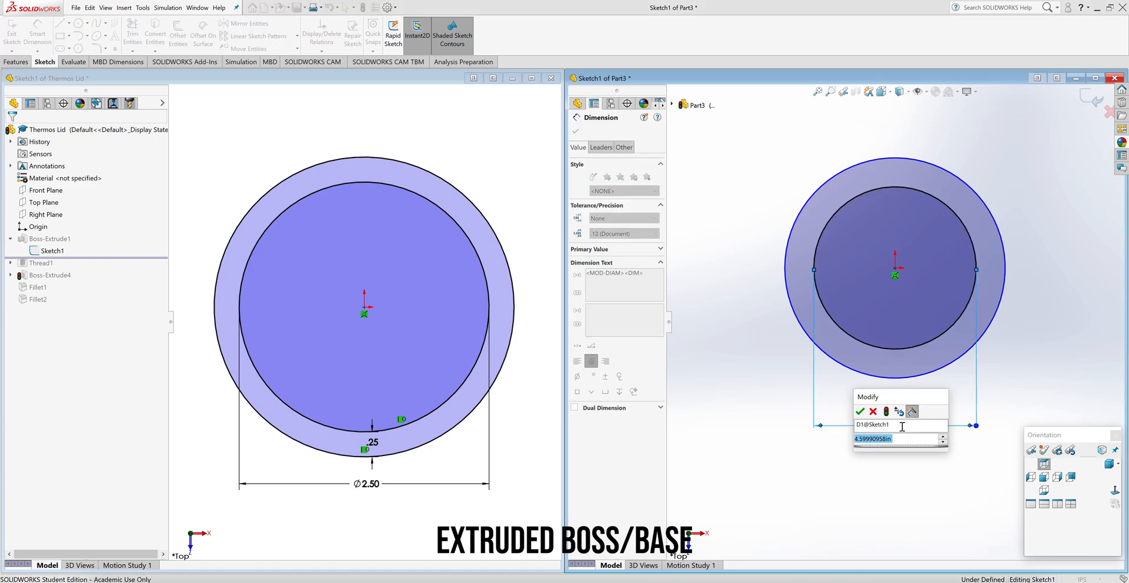
{"action": "type", "text": "2.5"}
{"action": "key", "text": "Return"}
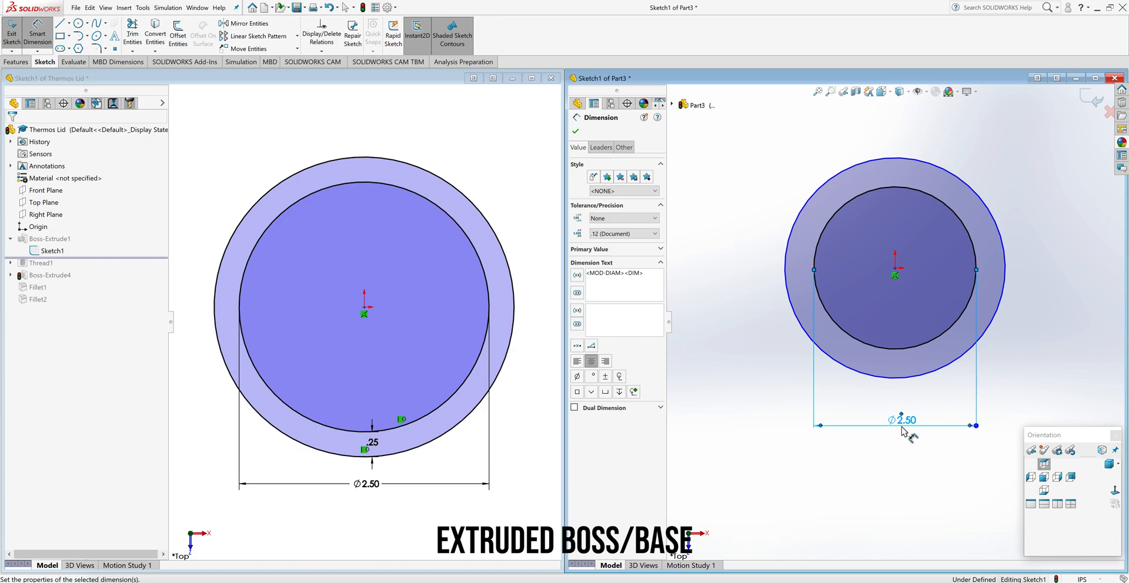
Dimension the radial gap between the inner and outer circles as .25 in
{"action": "left_click", "coordinate": [896, 349]}
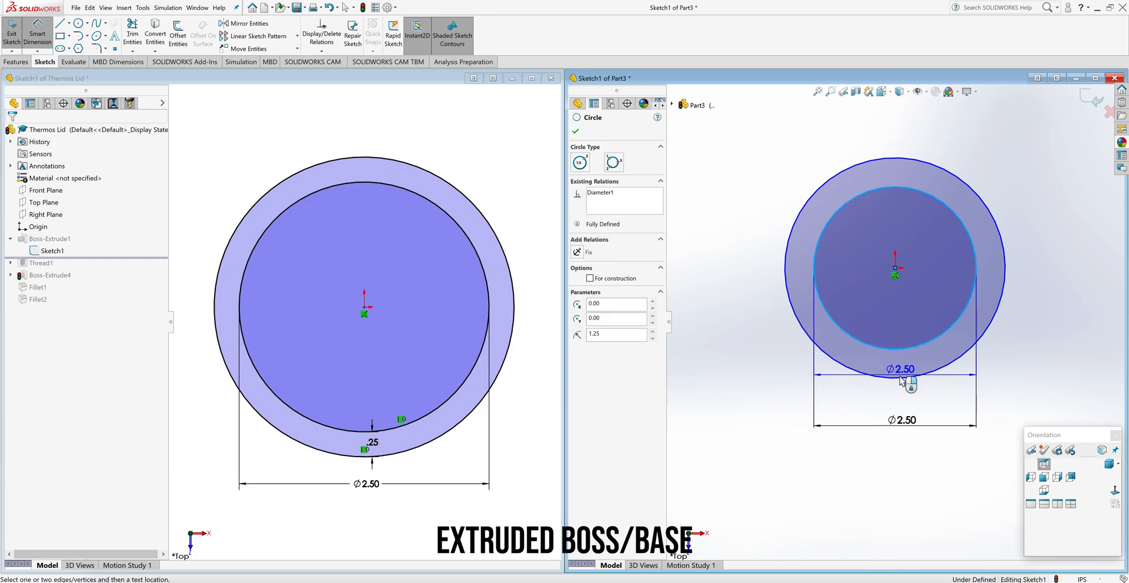
{"action": "left_click", "coordinate": [901, 380]}
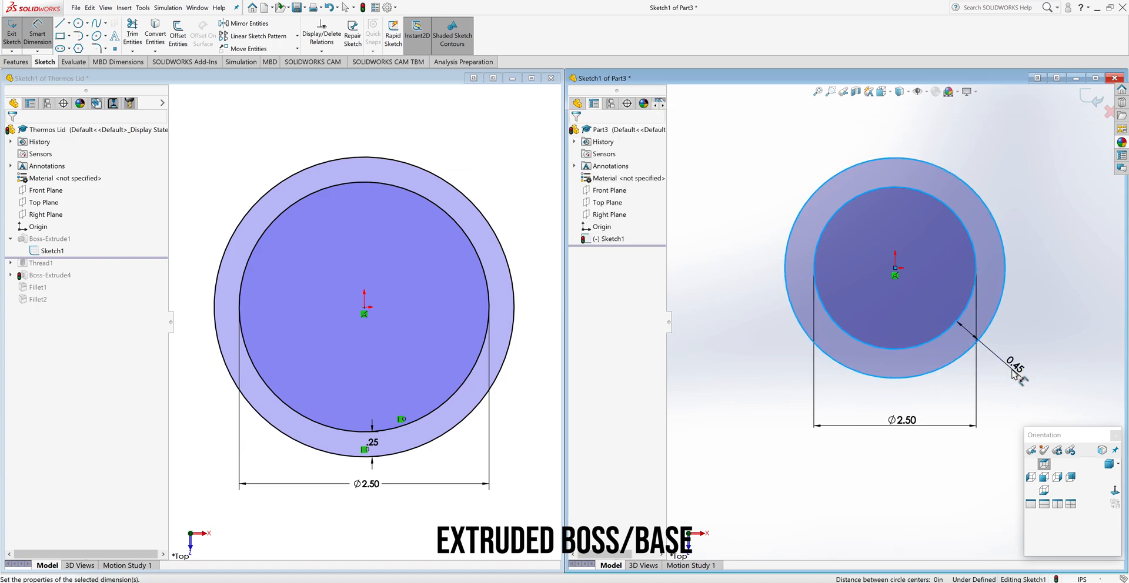
{"action": "left_click", "coordinate": [1014, 372]}
{"action": "type", "text": ".2"}
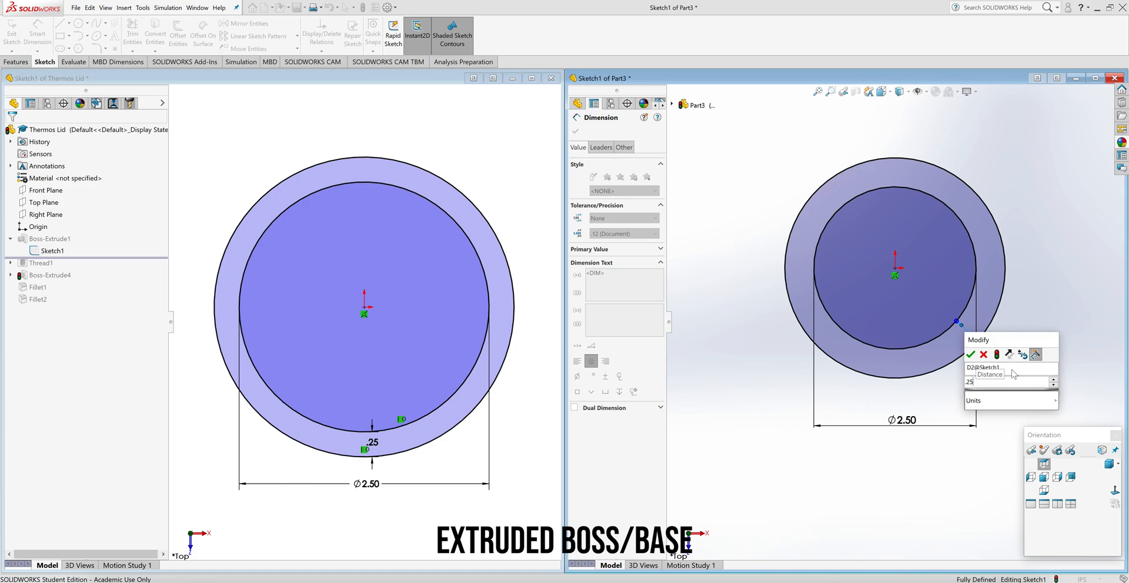
{"action": "type", "text": "5"}
{"action": "key", "text": "Return"}
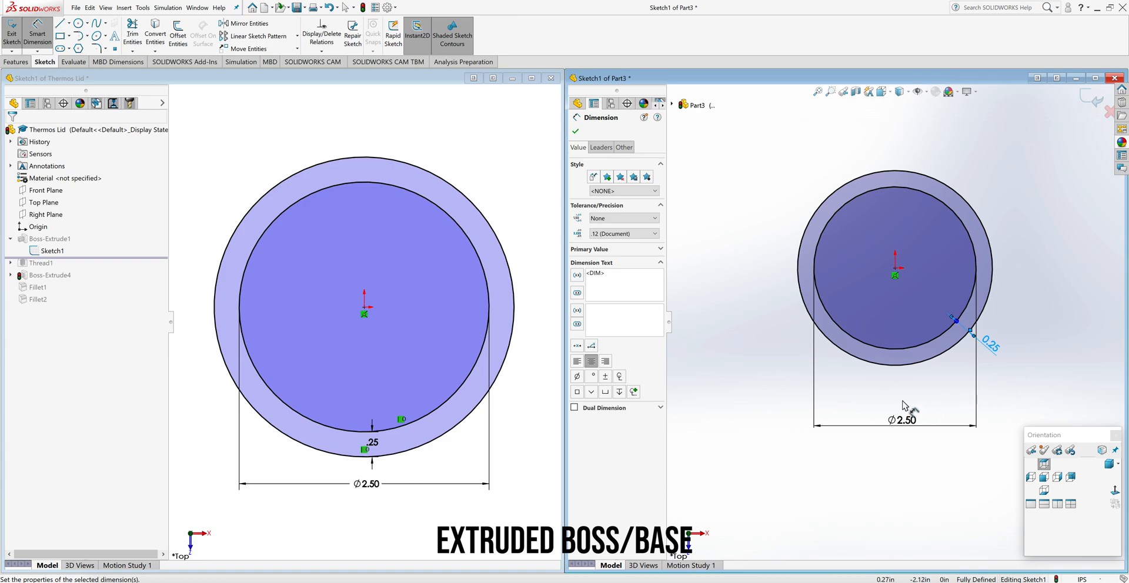
{"action": "left_click", "coordinate": [575, 132]}
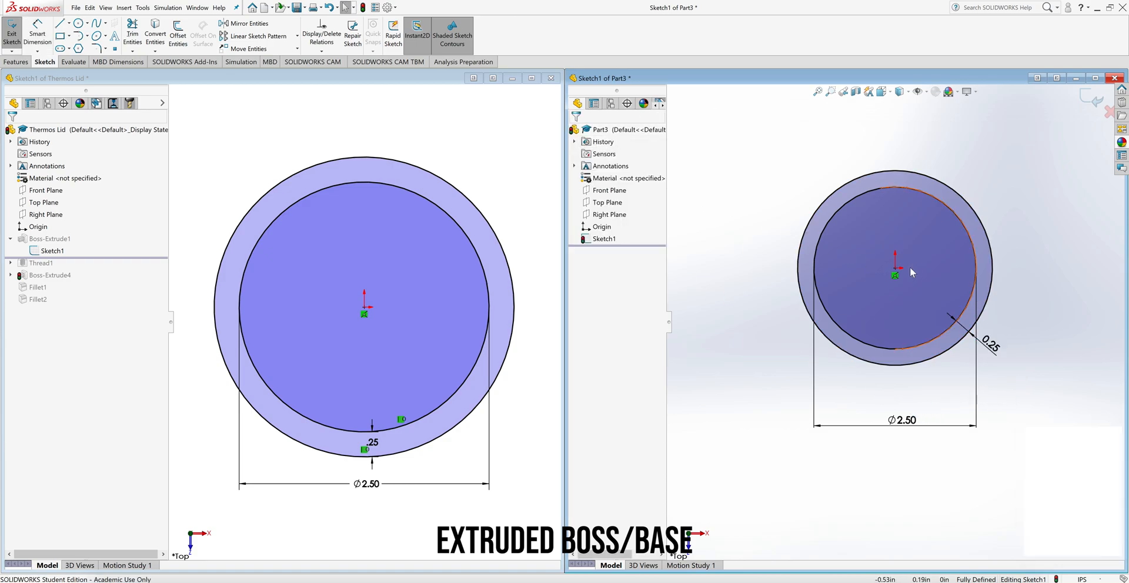
Exit the Thermos Lid sketch and examine the end condition and depth of its Boss-Extrude1 in an angled view
{"action": "left_click", "coordinate": [494, 139]}
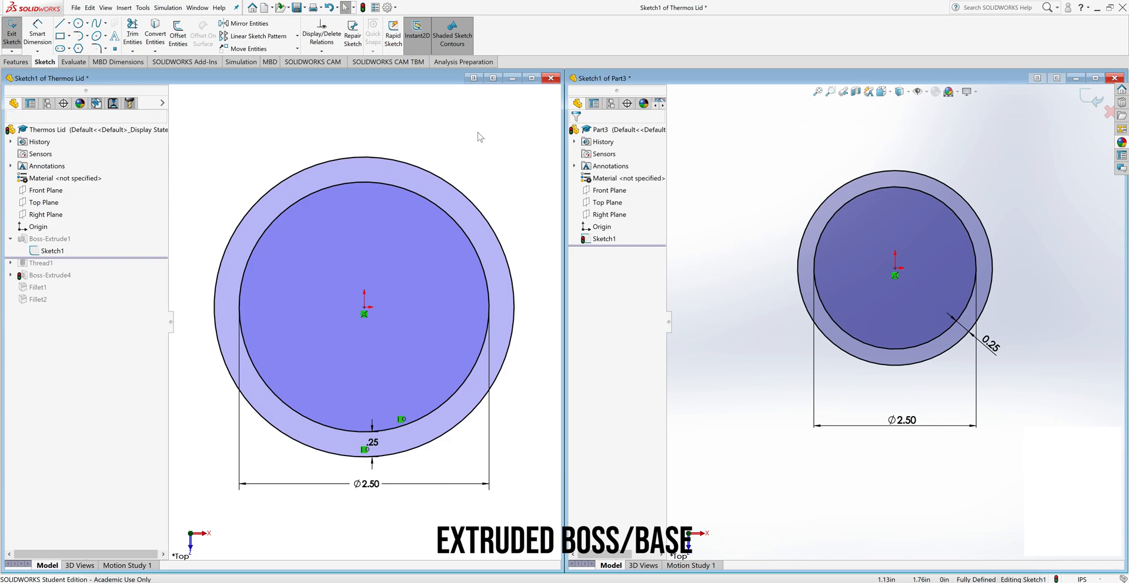
{"action": "left_click", "coordinate": [525, 101]}
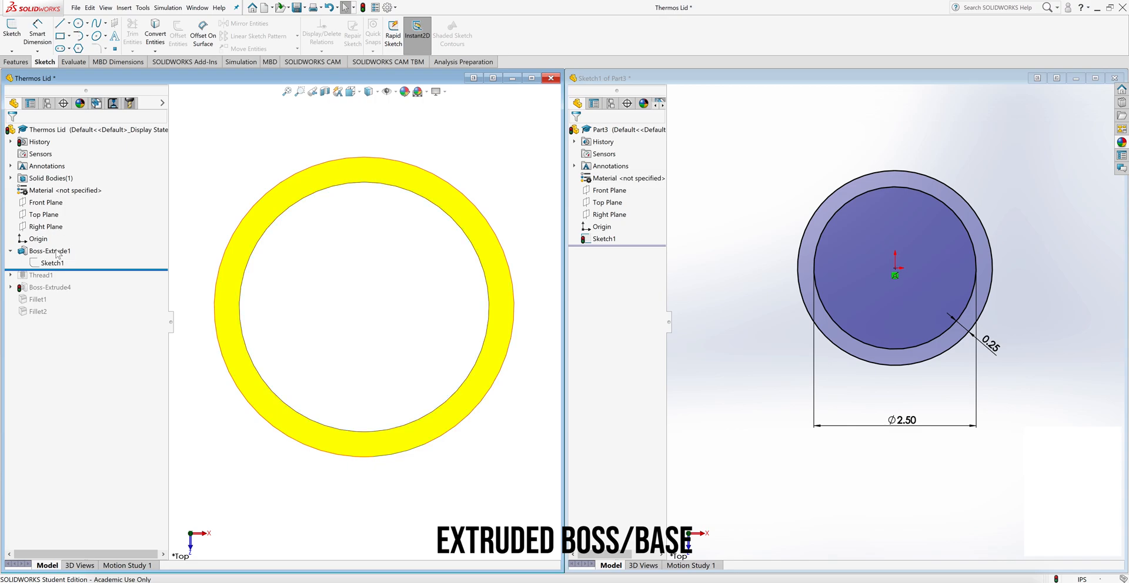
{"action": "left_click", "coordinate": [21, 250]}
{"action": "left_click", "coordinate": [30, 229]}
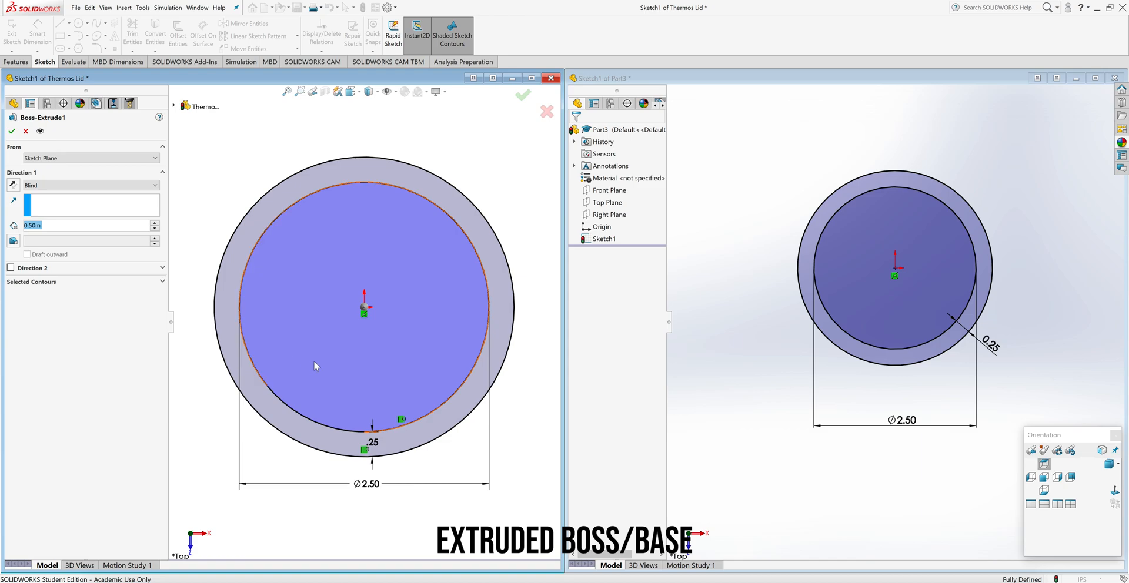
{"action": "left_click", "coordinate": [1046, 477]}
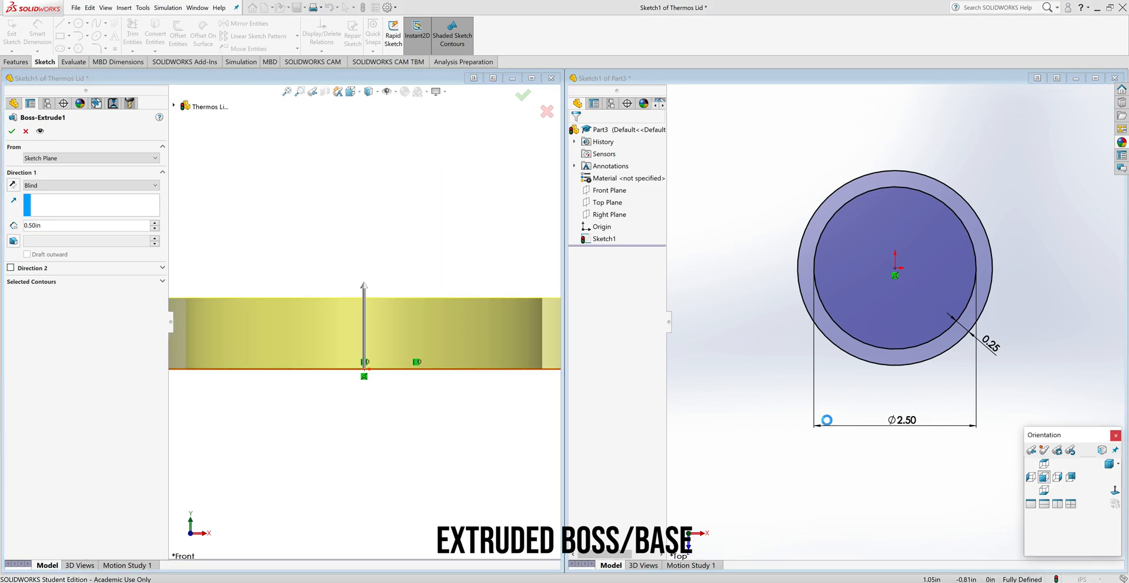
{"action": "middle_click_drag", "start_coordinate": [393, 392], "coordinate": [375, 436]}
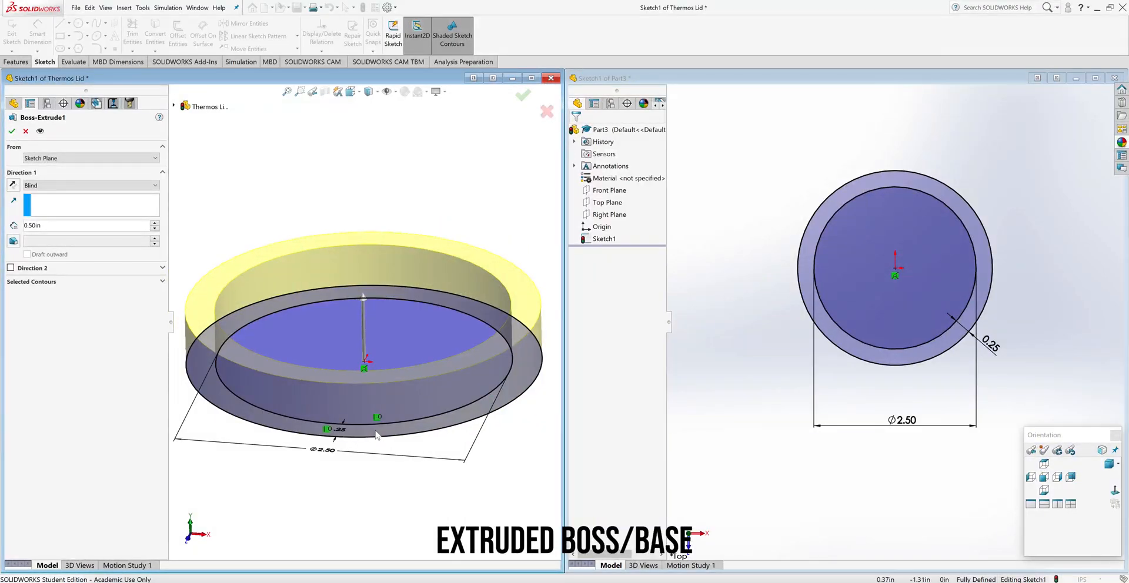
{"action": "key", "text": "f"}
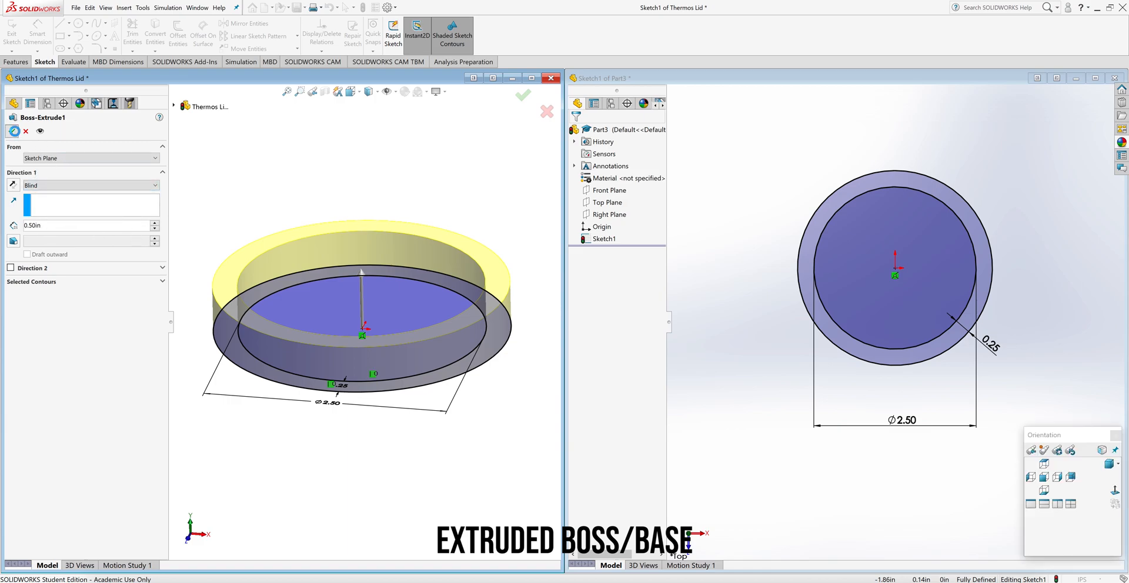
{"action": "left_click", "coordinate": [13, 131]}
Extrude the new part's ring sketch with a blind depth of .5 in
{"action": "left_click", "coordinate": [770, 350]}
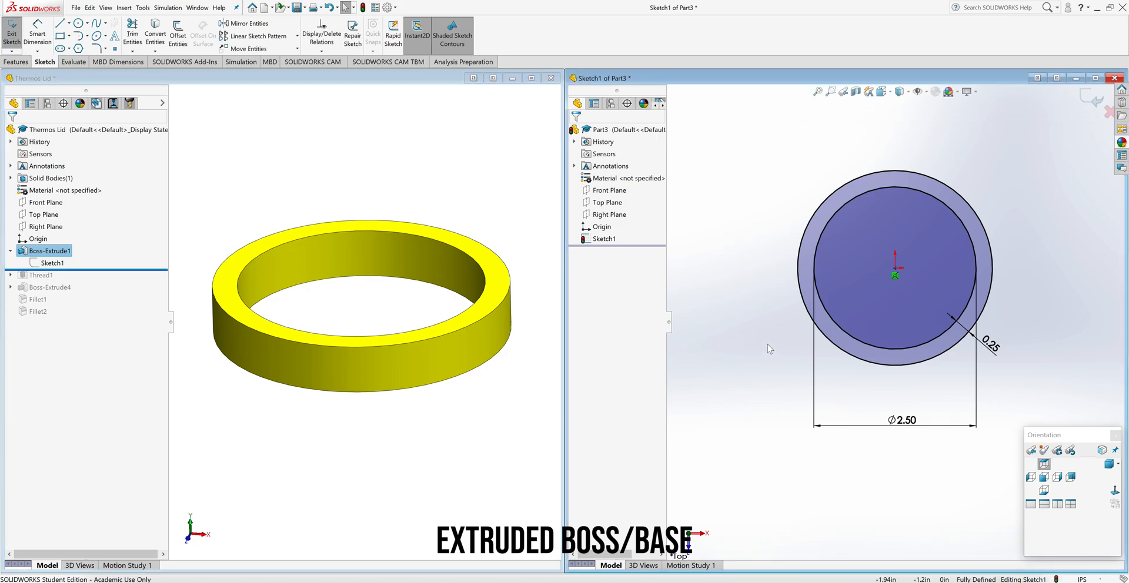
{"action": "left_click", "coordinate": [16, 62]}
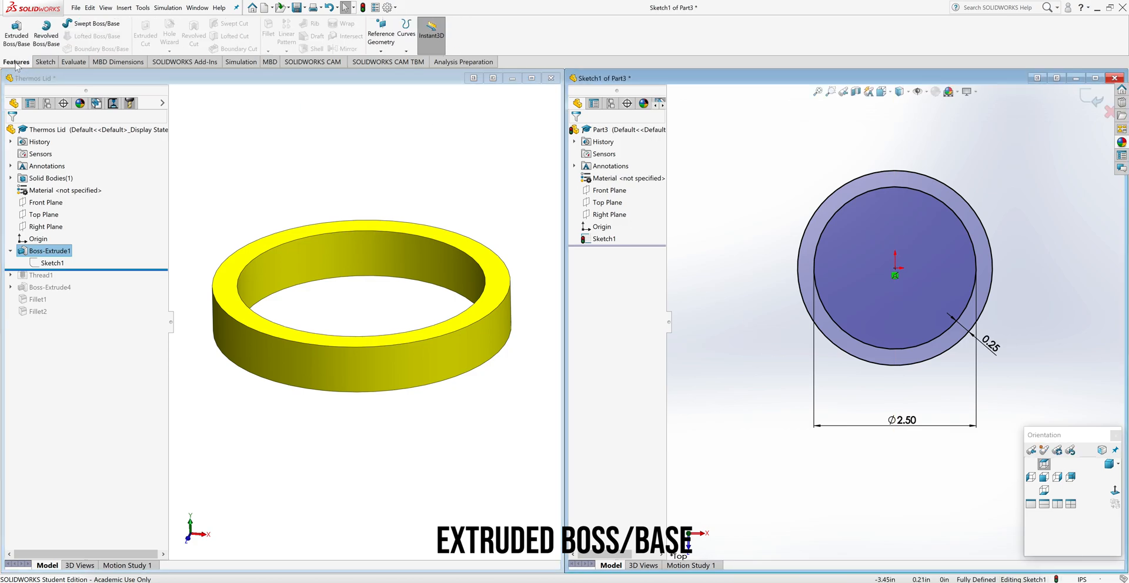
{"action": "left_click", "coordinate": [13, 40]}
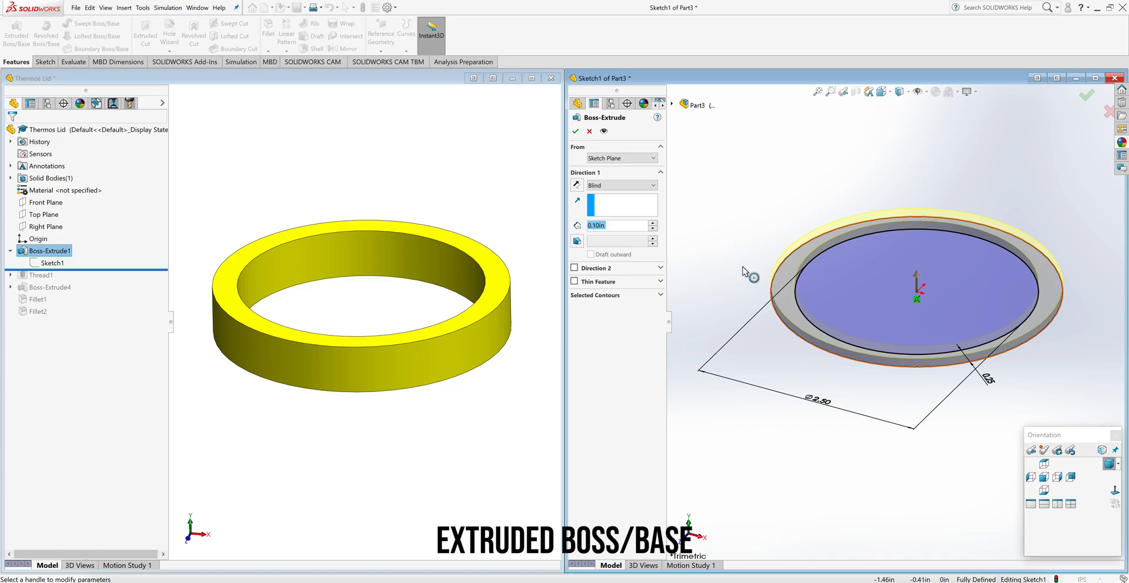
{"action": "left_click", "coordinate": [617, 229]}
{"action": "type", "text": ".5"}
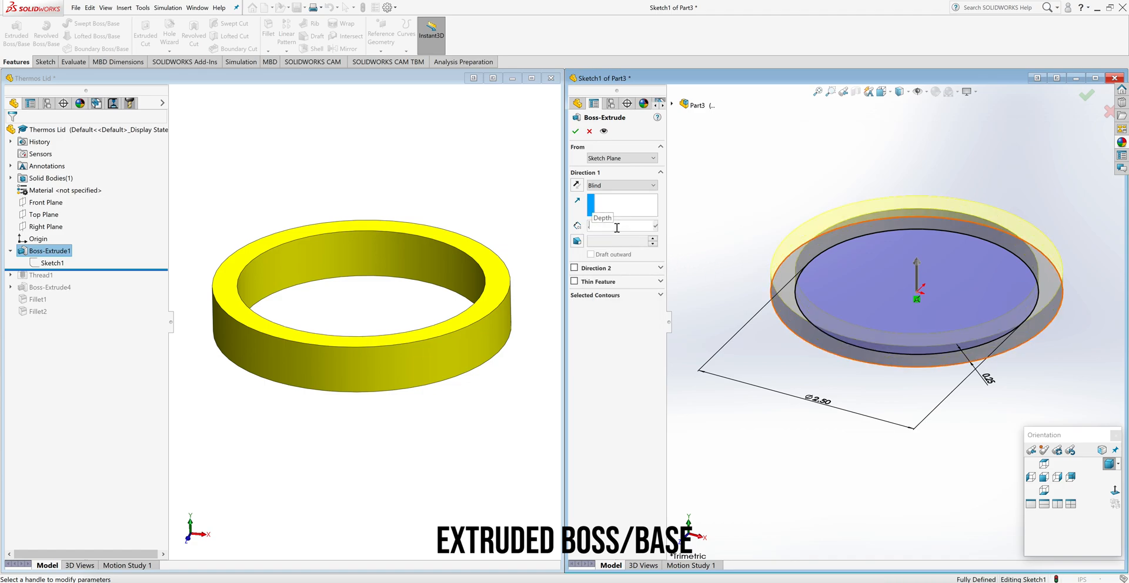
{"action": "key", "text": "Return"}
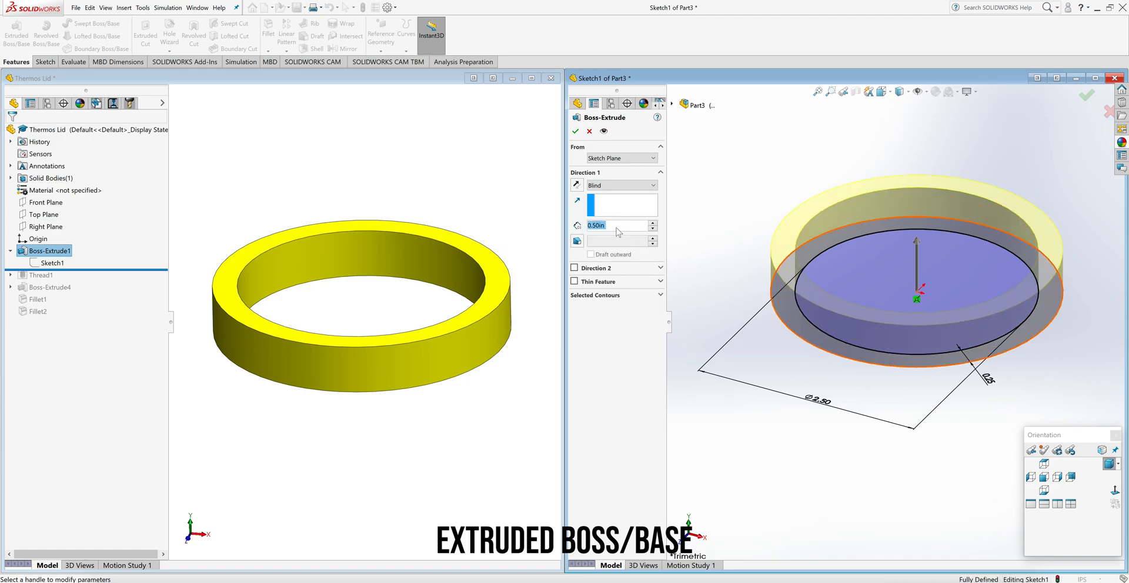
{"action": "left_click", "coordinate": [576, 132]}
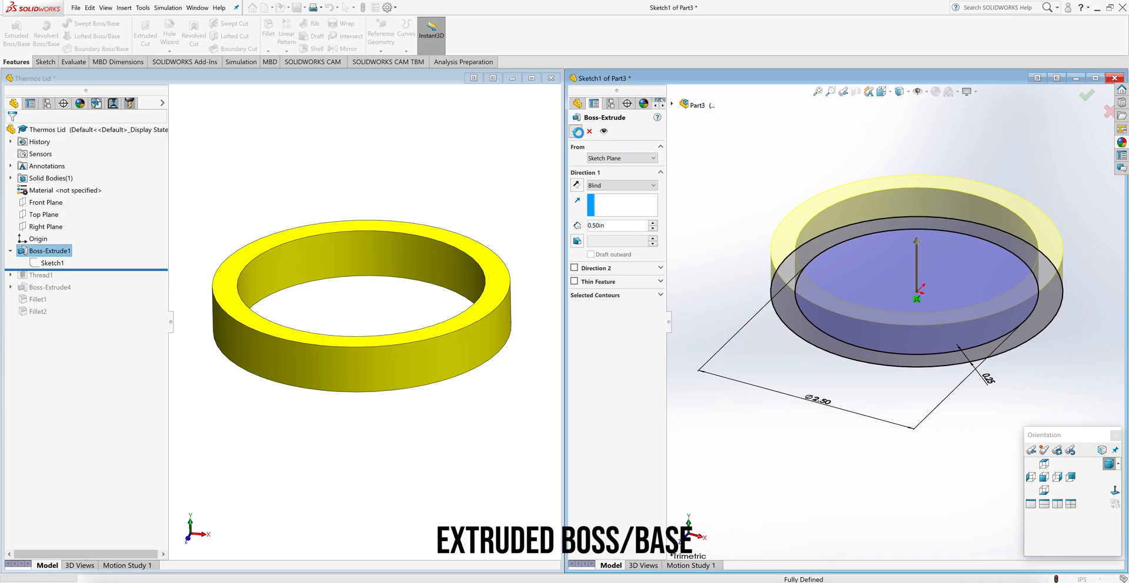
{"action": "left_click", "coordinate": [756, 390]}
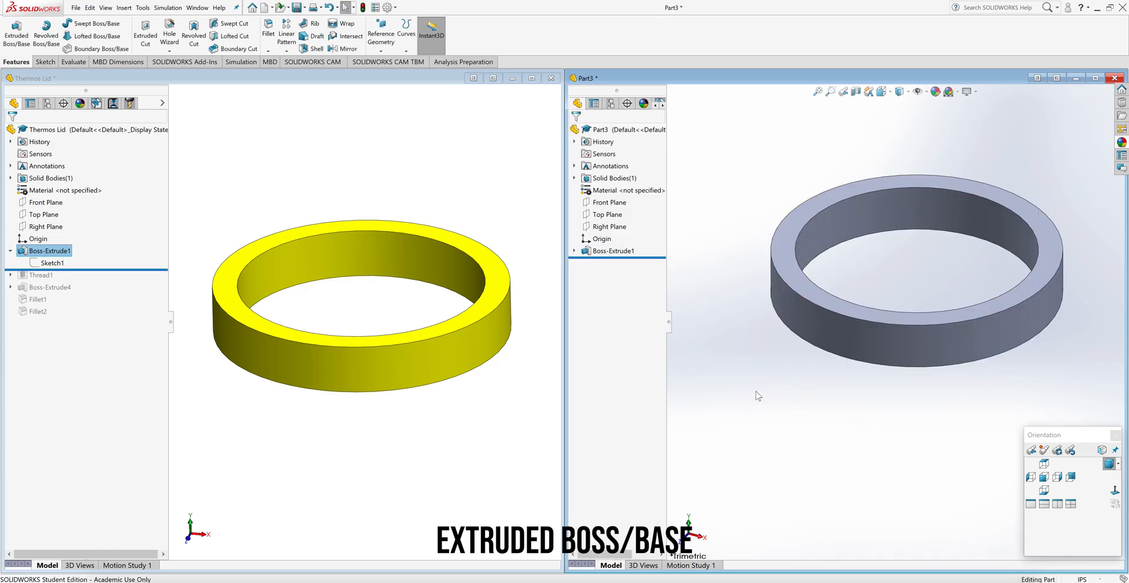
Save the new part in the Thermos folder as Thermos Lid 2
{"action": "left_click", "coordinate": [1044, 478]}
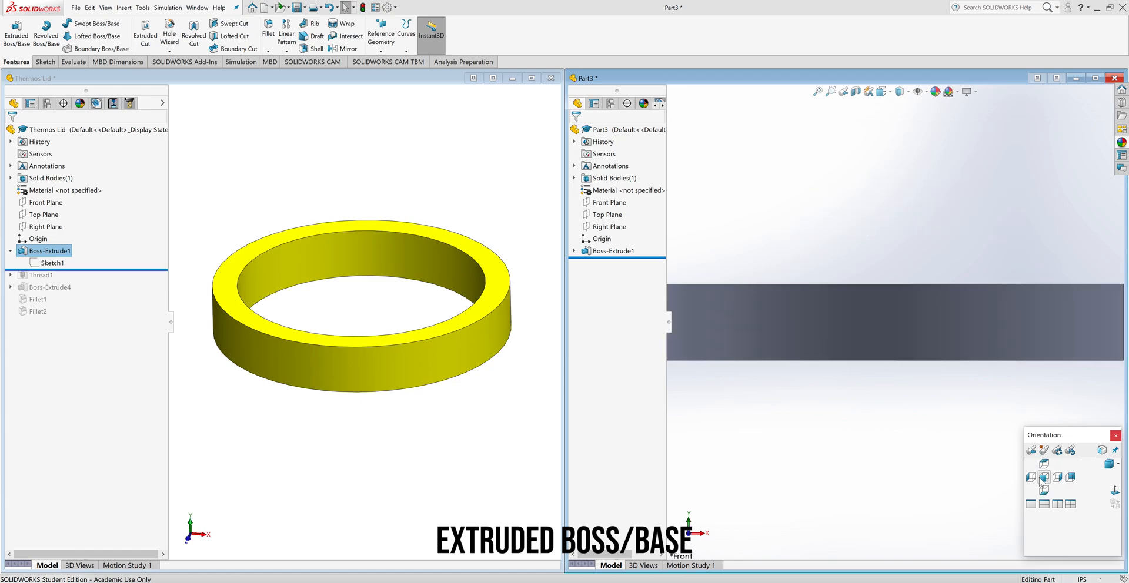
{"action": "middle_click_drag", "start_coordinate": [892, 411], "coordinate": [869, 452]}
{"action": "mouse_move", "coordinate": [378, 379]}
{"action": "middle_mouse_down"}
{"action": "mouse_move", "coordinate": [374, 411]}
{"action": "mouse_move", "coordinate": [378, 374]}
{"action": "middle_mouse_up"}
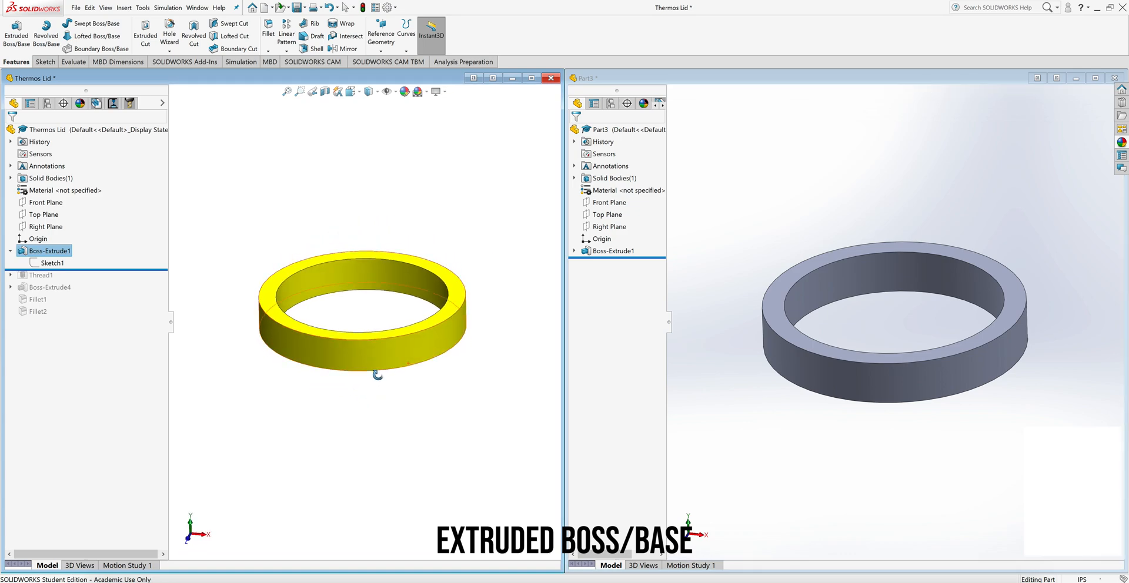
{"action": "left_click", "coordinate": [713, 300]}
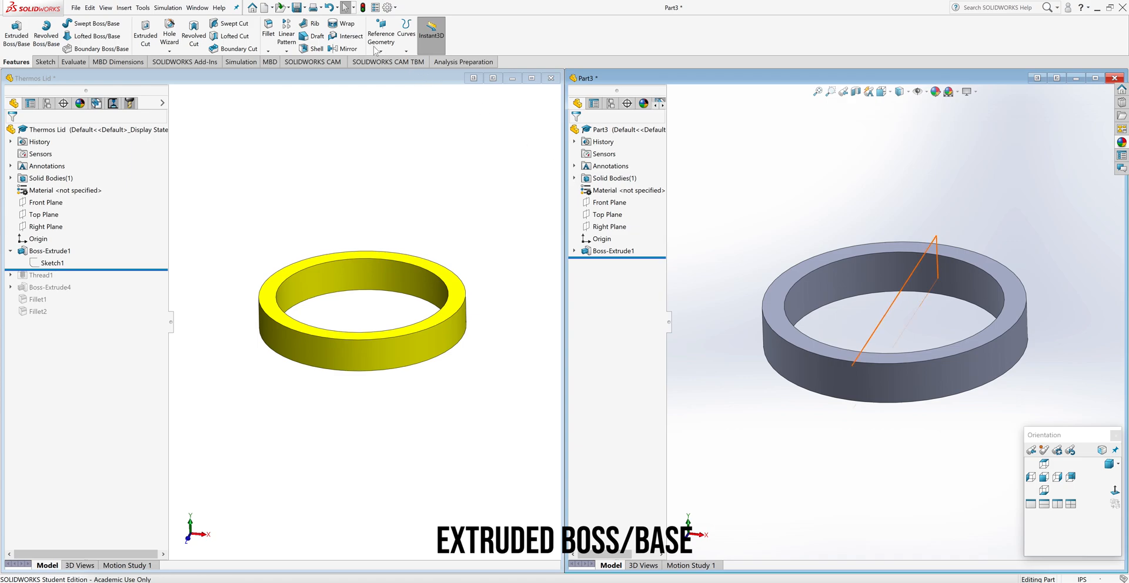
{"action": "left_click", "coordinate": [297, 7]}
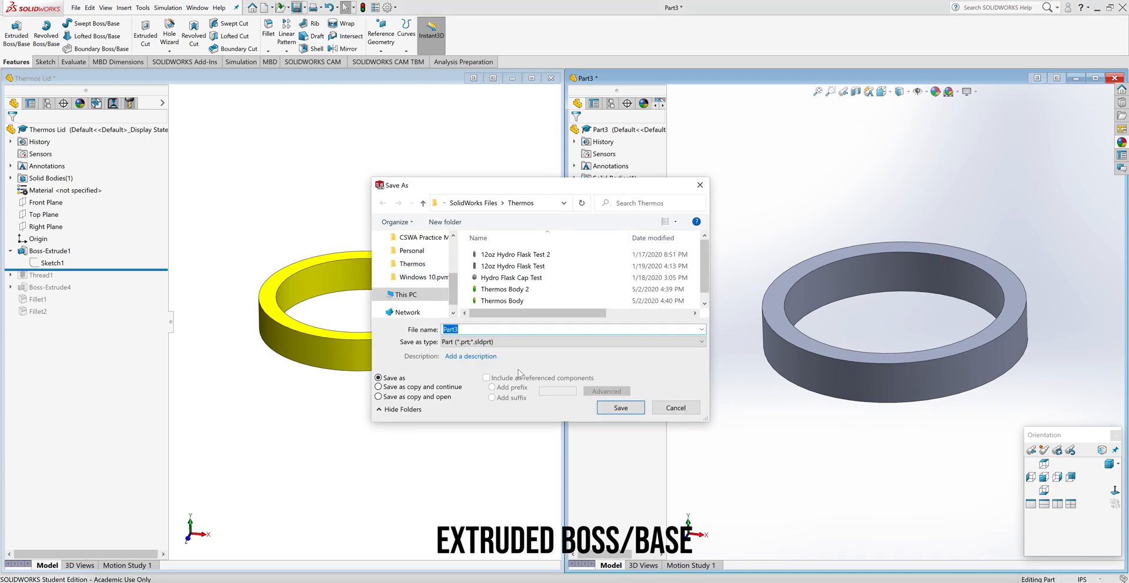
{"action": "type", "text": "Thermos"}
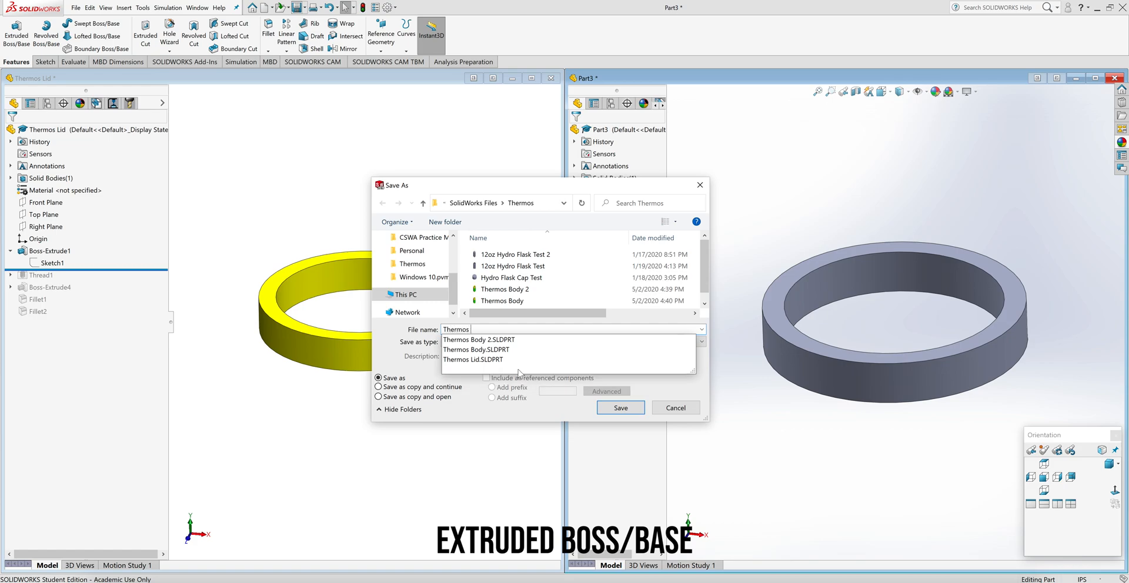
{"action": "type", "text": " Lid"}
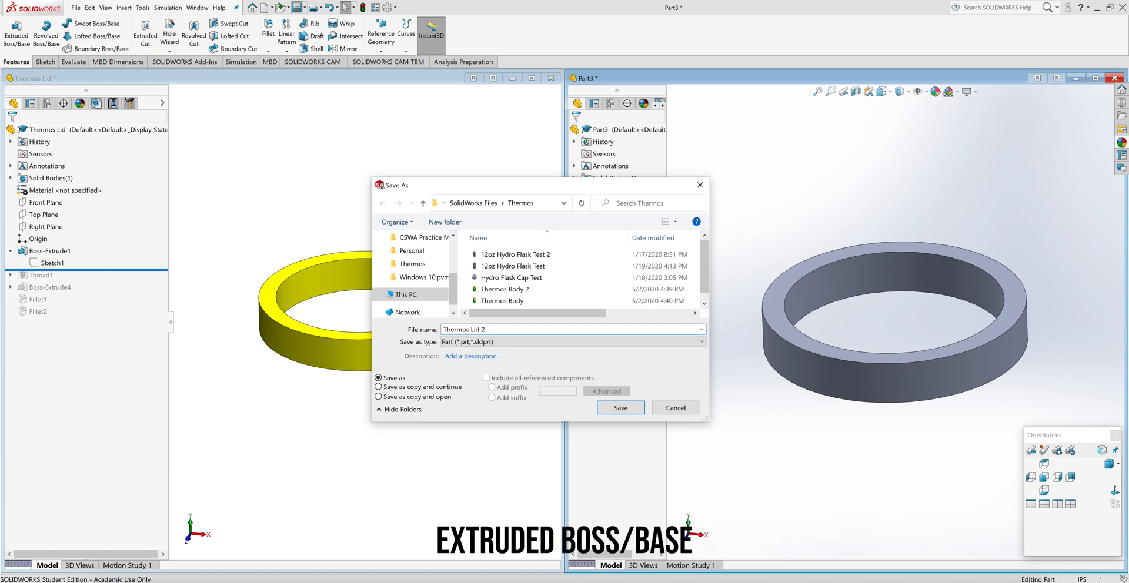
{"action": "type", "text": " 2"}
{"action": "key", "text": "Return"}
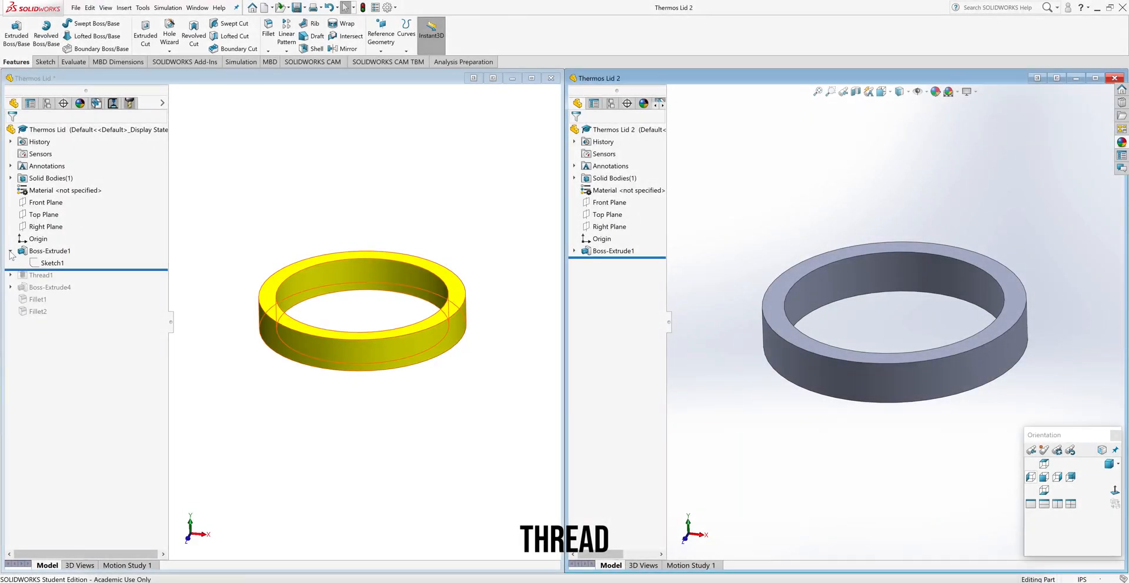
Roll the Thermos Lid's feature history forward past Thread1 and open the Thread1 definition
{"action": "left_click", "coordinate": [11, 251]}
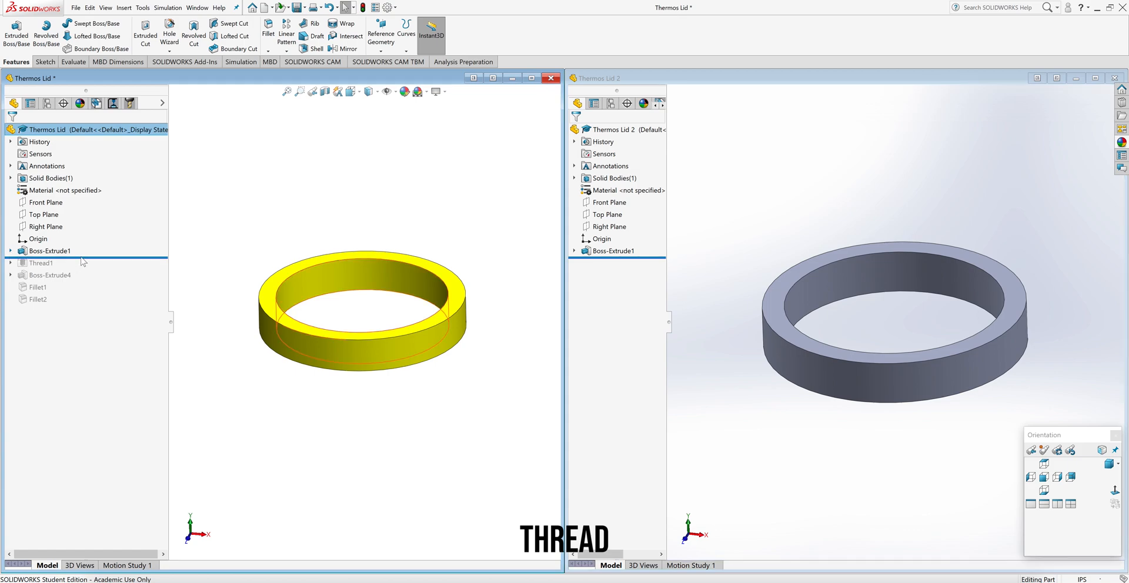
{"action": "left_click", "coordinate": [81, 258]}
{"action": "left_click", "coordinate": [81, 257]}
{"action": "left_click_drag", "start_coordinate": [85, 257], "coordinate": [87, 268]}
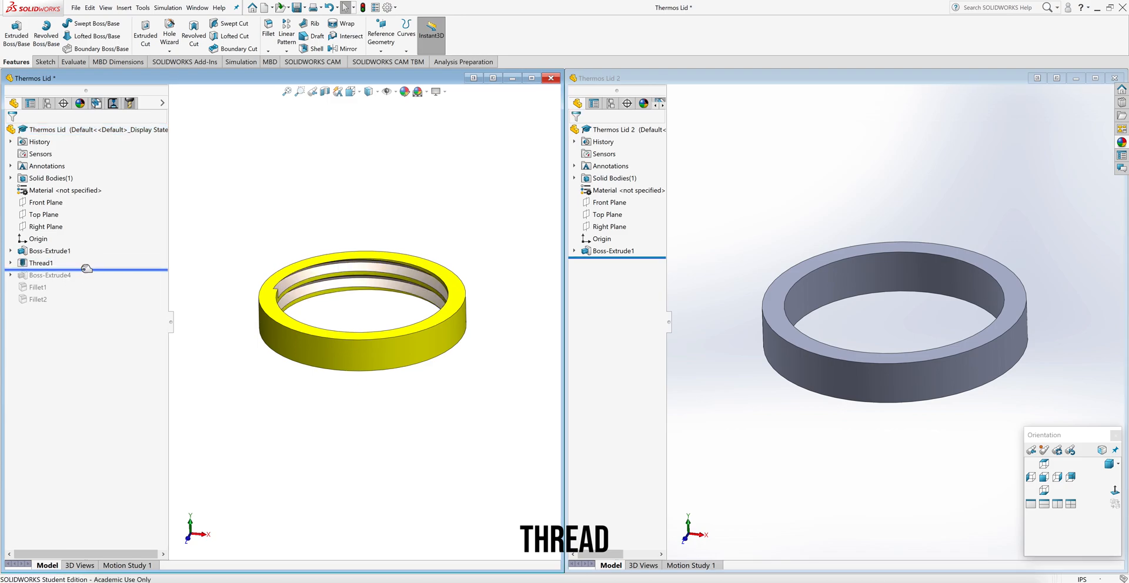
{"action": "left_click", "coordinate": [41, 263]}
{"action": "left_click", "coordinate": [52, 242]}
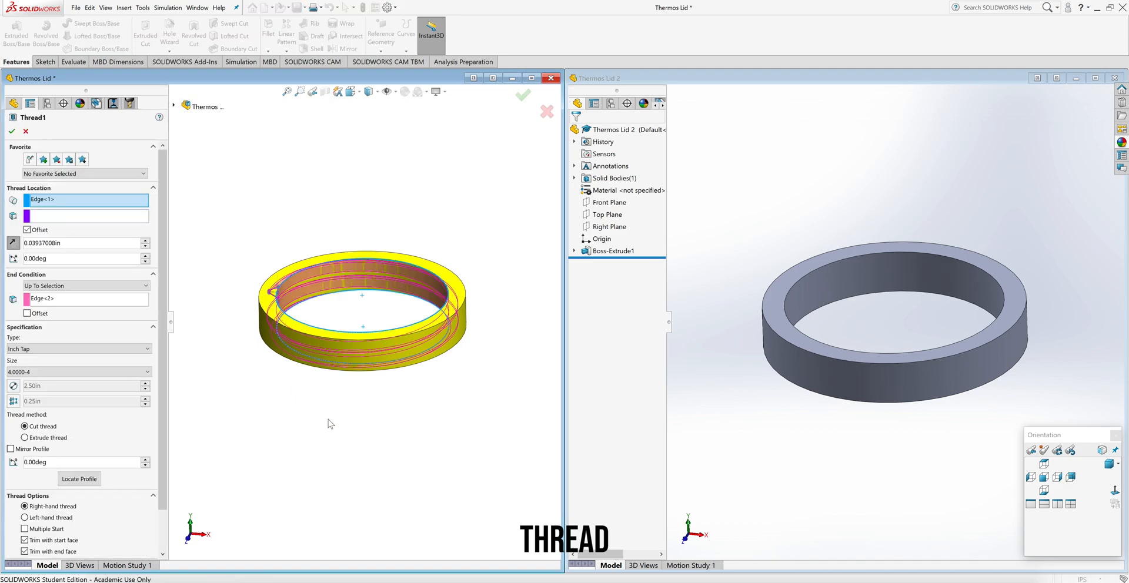
Review the remaining Thread1 settings, including the thread options, and close its definition
{"action": "left_click_drag", "start_coordinate": [161, 323], "coordinate": [167, 341]}
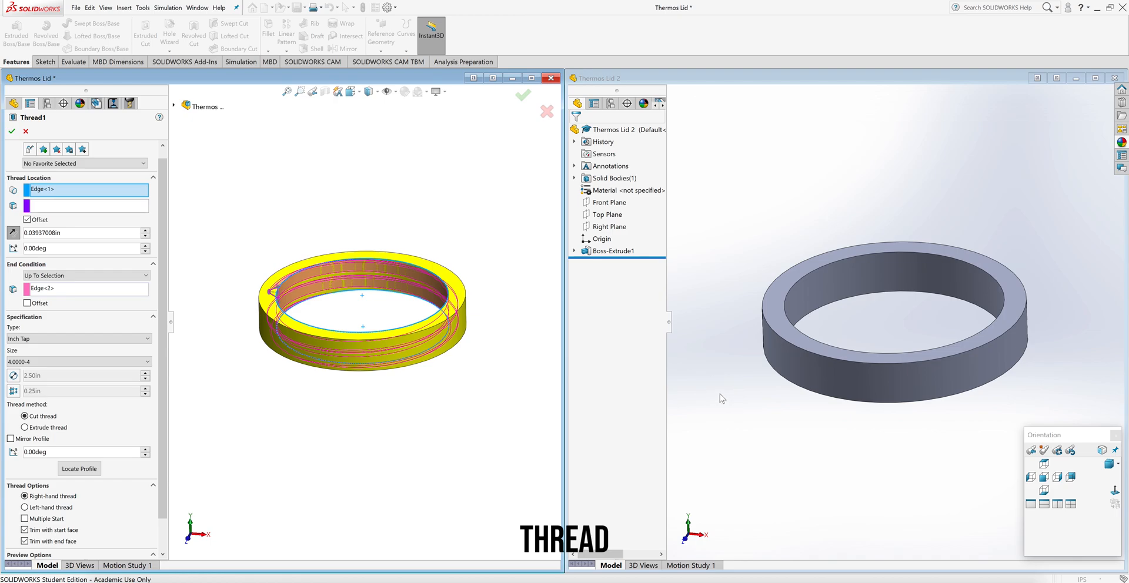
{"action": "left_click", "coordinate": [523, 95]}
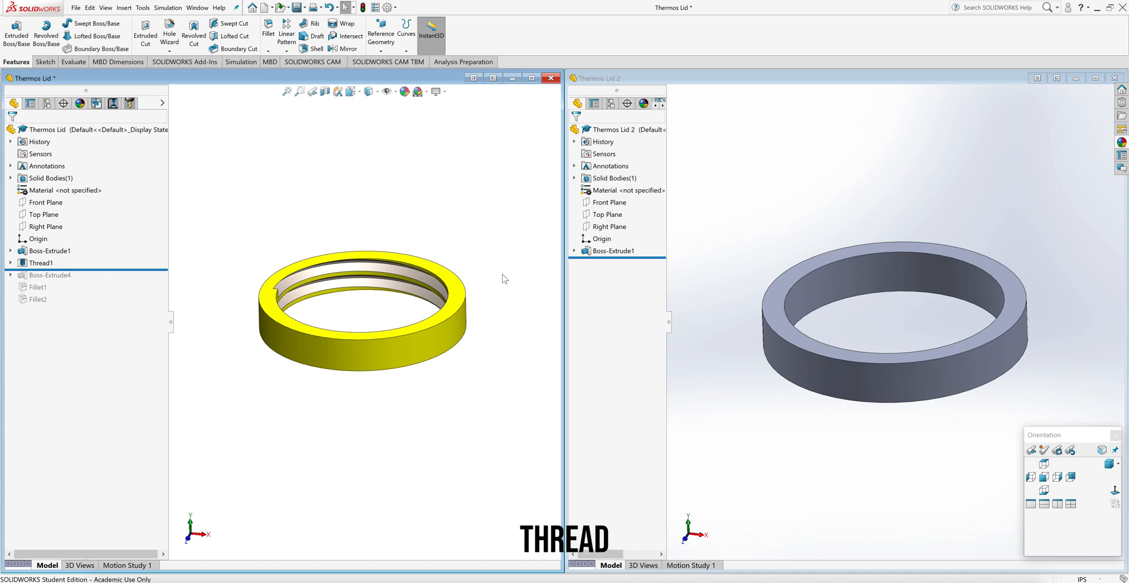
In Thermos Lid 2, start a Thread from the ring's upper inner edge and end it up to the lower inner edge
{"action": "left_click", "coordinate": [715, 334]}
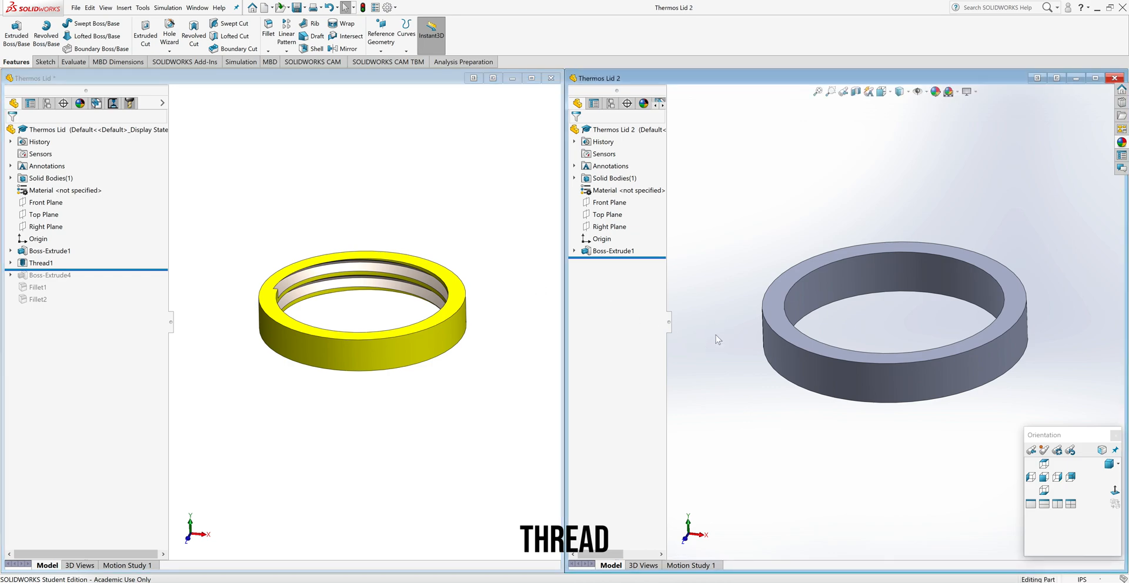
{"action": "left_click", "coordinate": [169, 52]}
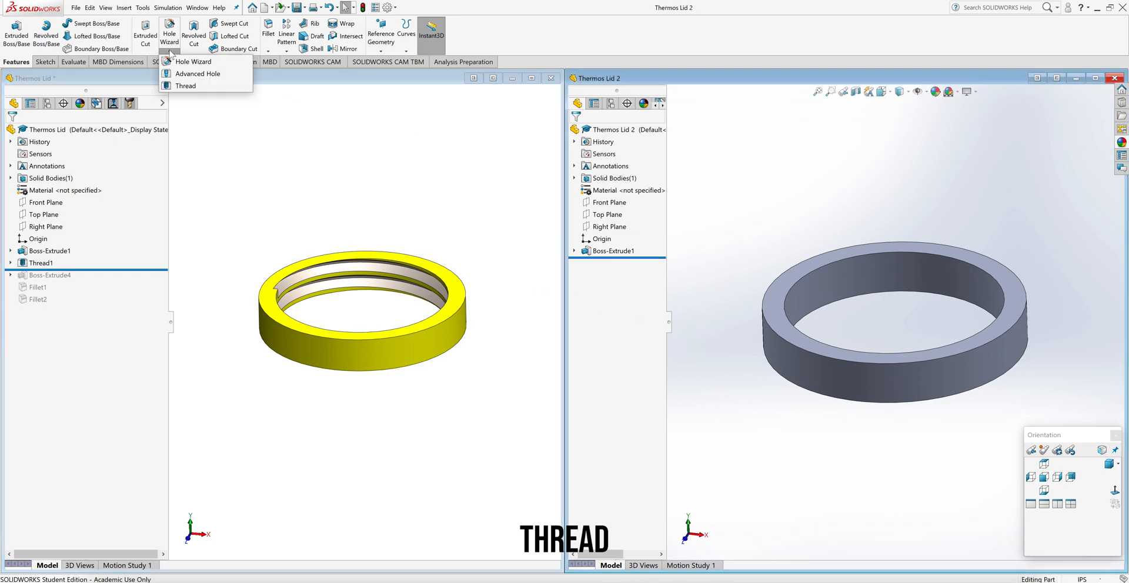
{"action": "left_click", "coordinate": [197, 86]}
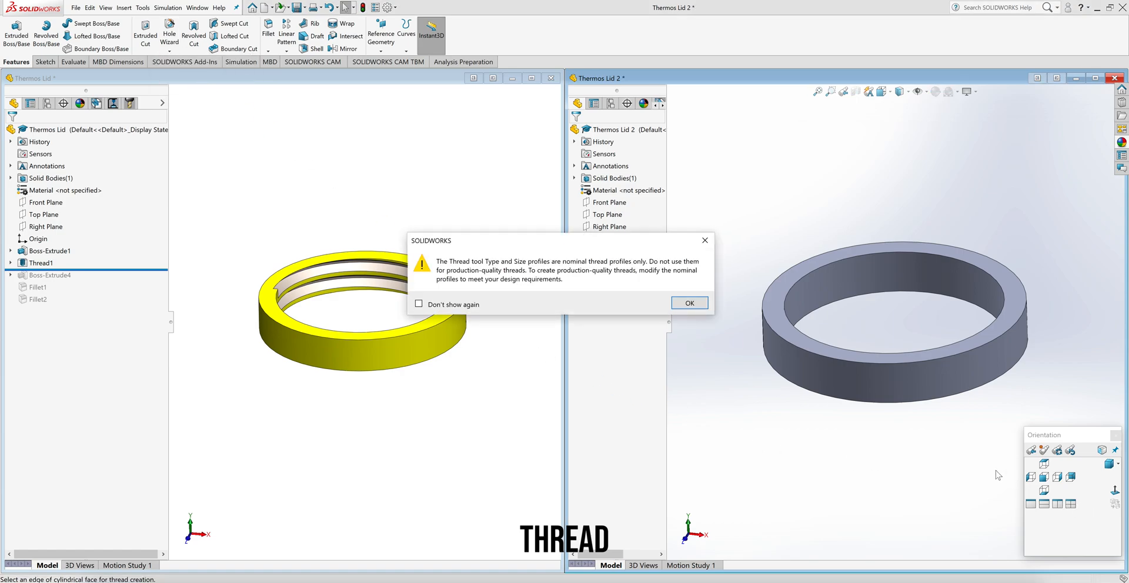
{"action": "left_click", "coordinate": [689, 304]}
{"action": "left_click", "coordinate": [1045, 478]}
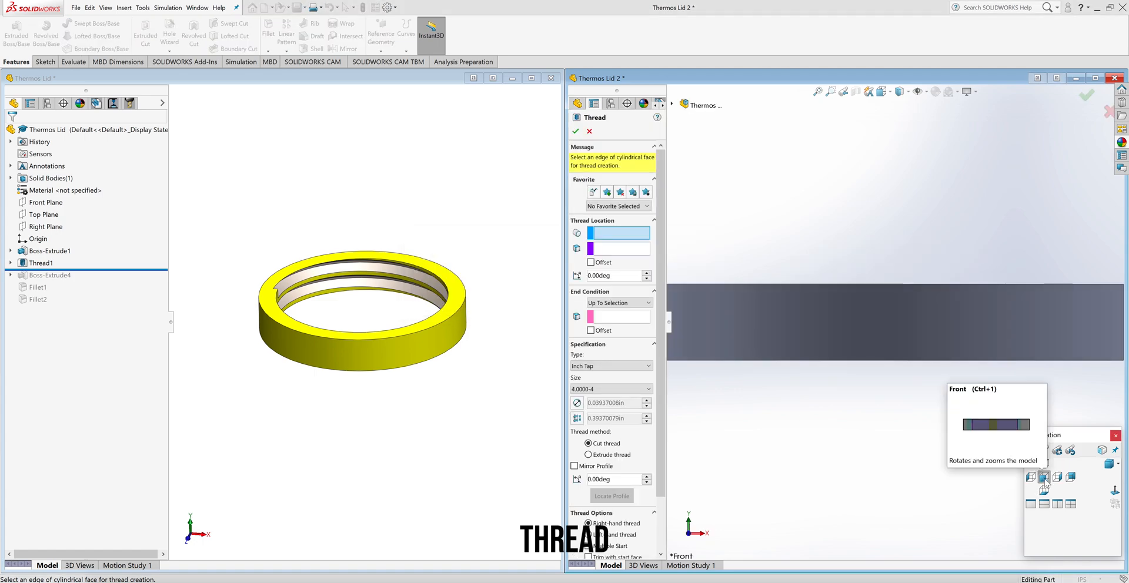
{"action": "key", "text": "ctrl+7"}
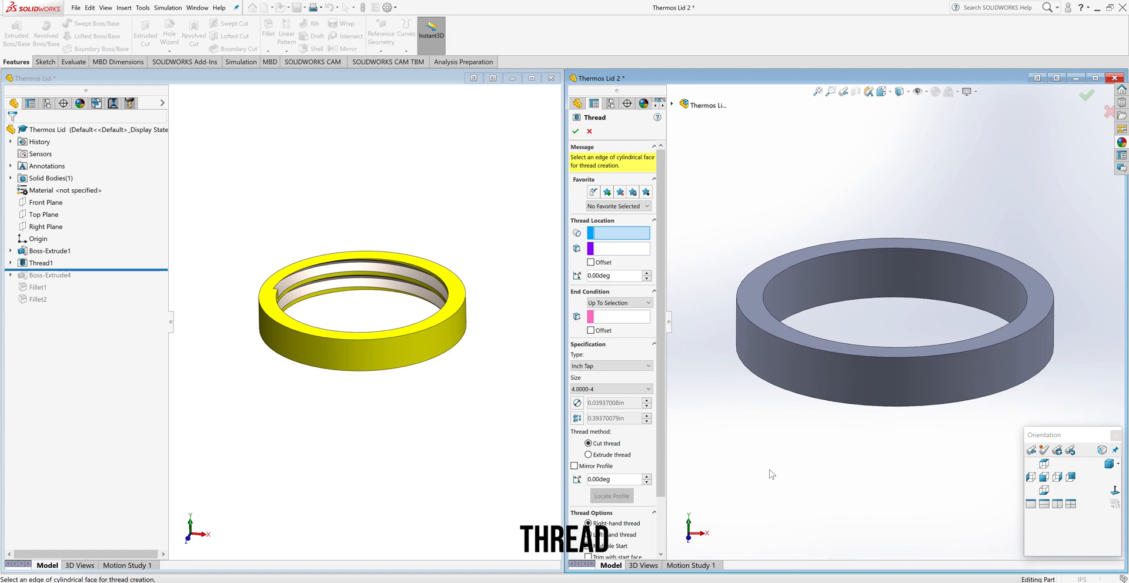
{"action": "left_click_drag", "start_coordinate": [668, 322], "coordinate": [696, 327]}
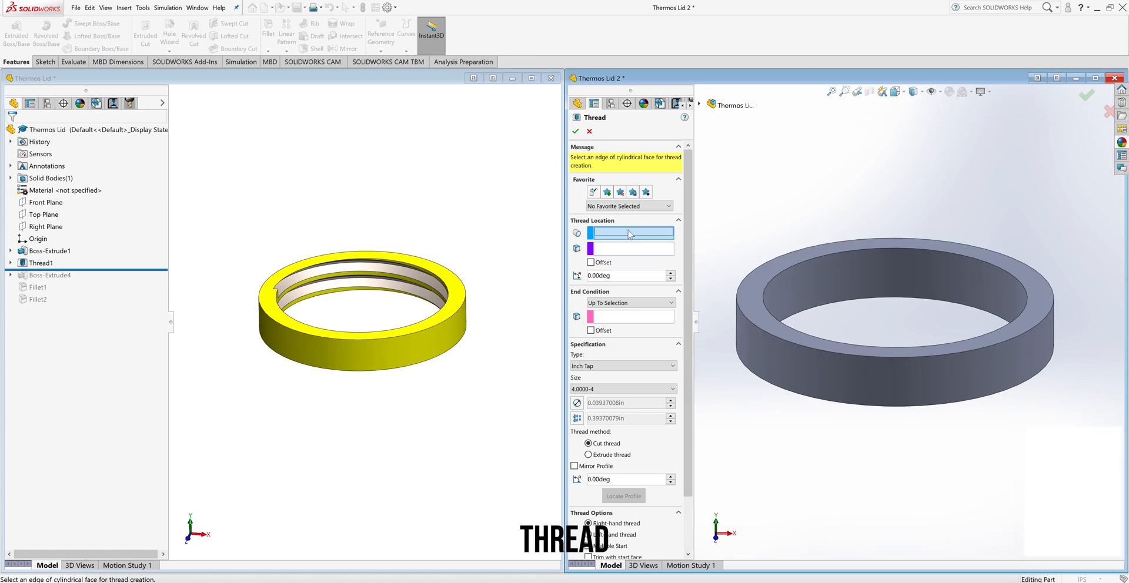
{"action": "left_click", "coordinate": [769, 311]}
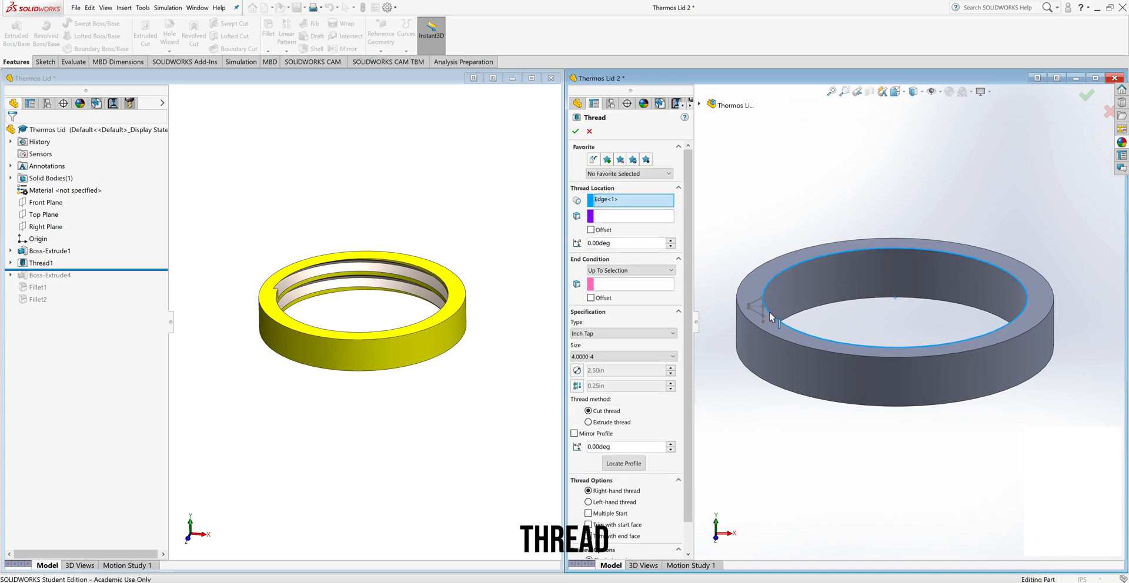
{"action": "left_click", "coordinate": [651, 286]}
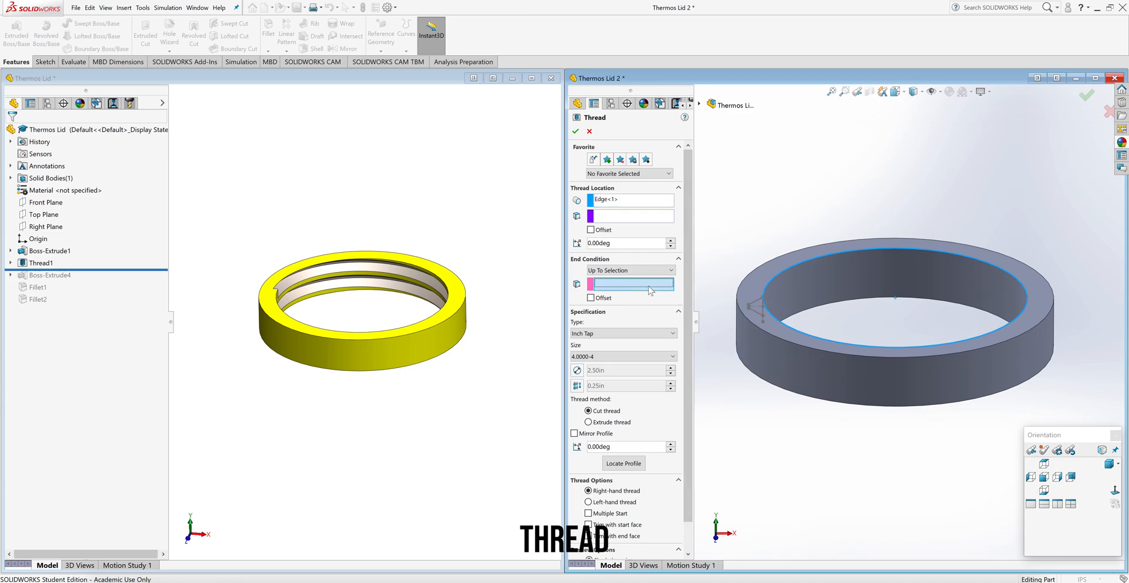
{"action": "left_click", "coordinate": [822, 307]}
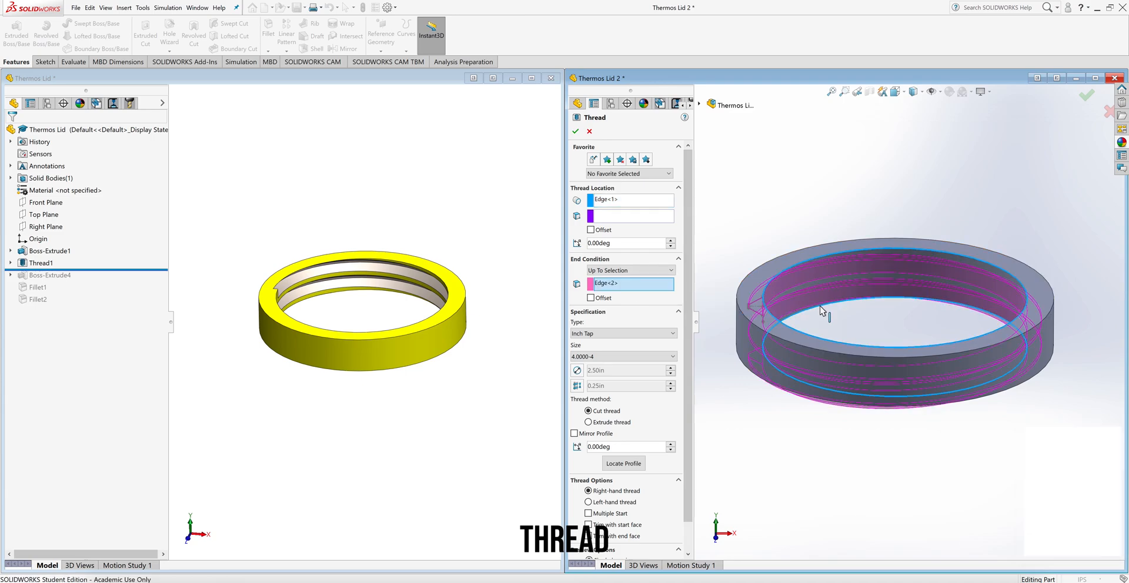
Offset the thread's start location by 0.03937008 in and reverse the offset direction
{"action": "key", "text": "space"}
{"action": "middle_click_drag", "start_coordinate": [826, 450], "coordinate": [824, 425]}
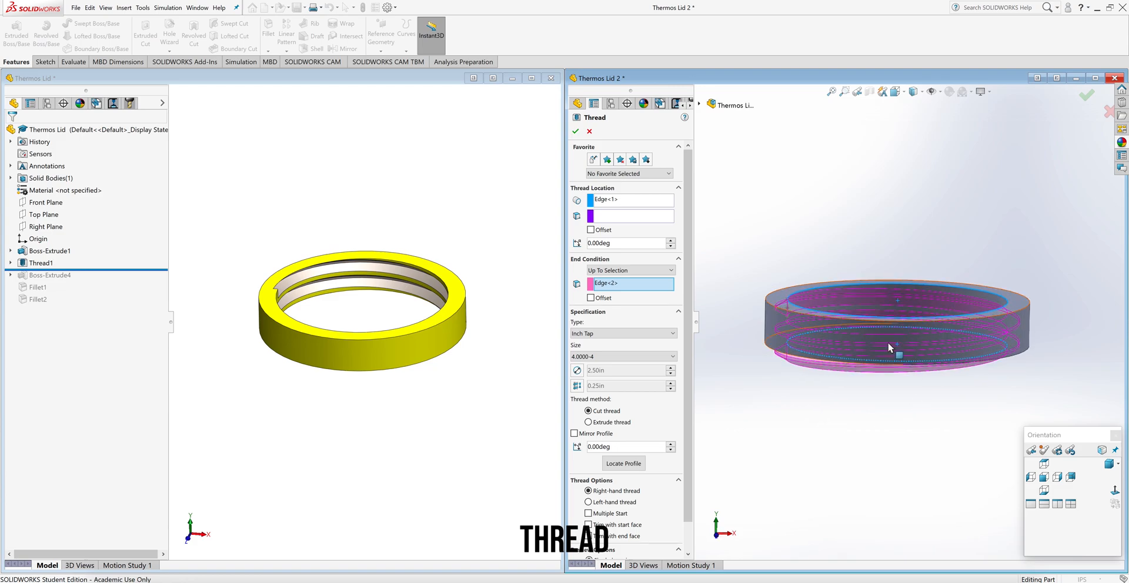
{"action": "scroll", "coordinate": [889, 348], "scroll_direction": "down", "scroll_amount": 2}
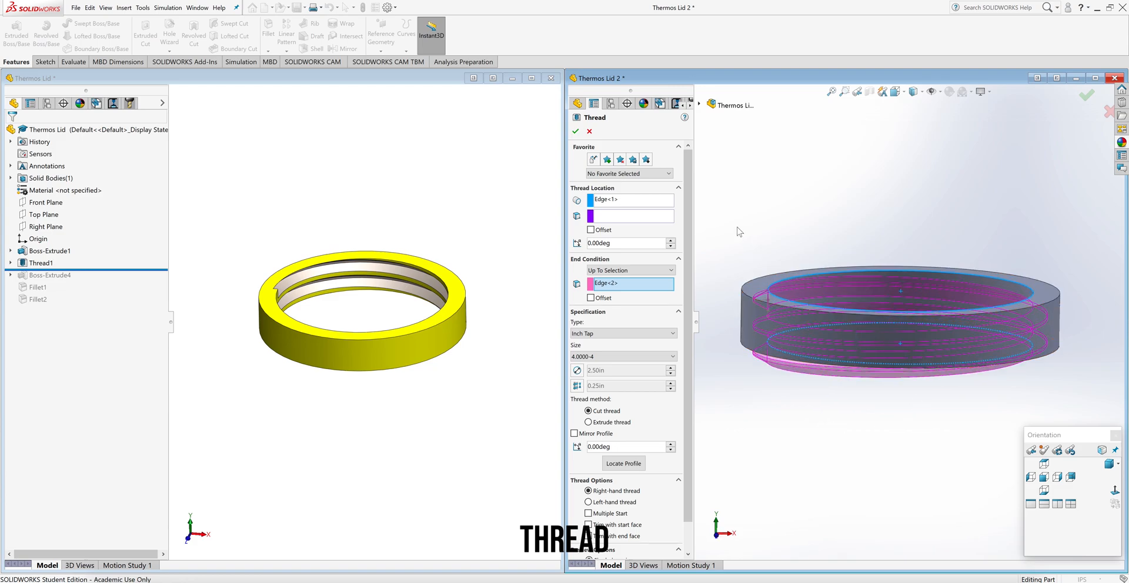
{"action": "left_click", "coordinate": [591, 230]}
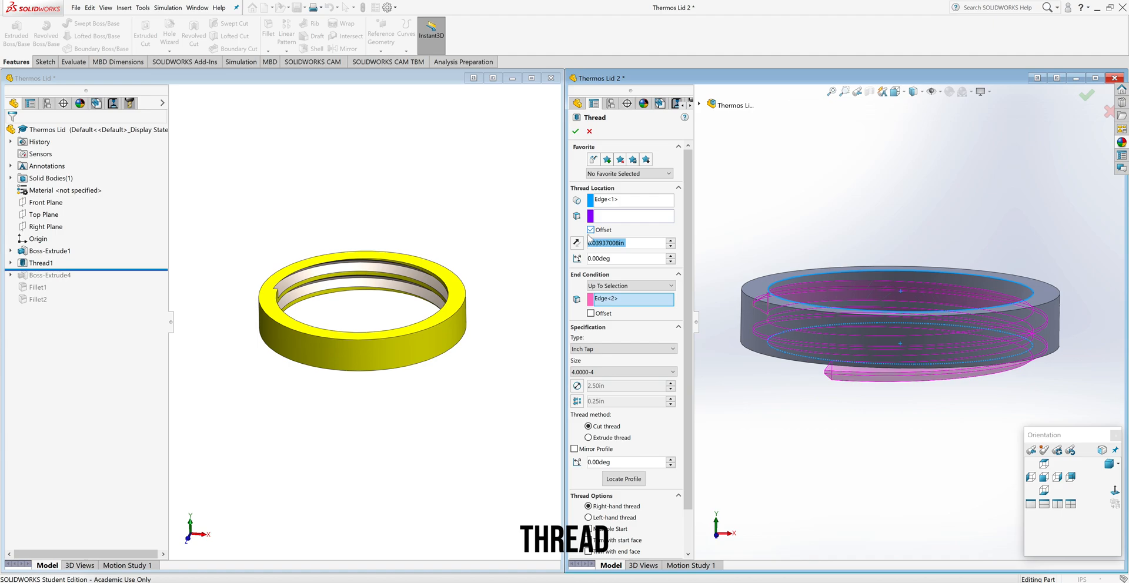
{"action": "left_click", "coordinate": [576, 242]}
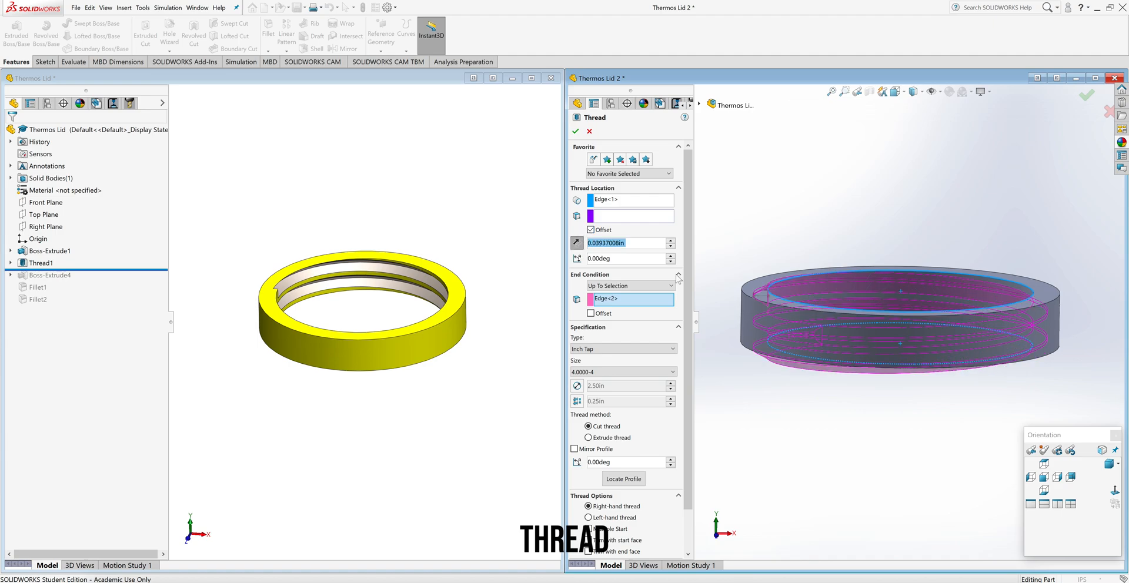
Trim the thread with the end face and try to create it with the Extrude thread method
{"action": "mouse_move", "coordinate": [880, 424]}
{"action": "middle_mouse_down"}
{"action": "mouse_move", "coordinate": [870, 405]}
{"action": "mouse_move", "coordinate": [866, 426]}
{"action": "middle_mouse_up"}
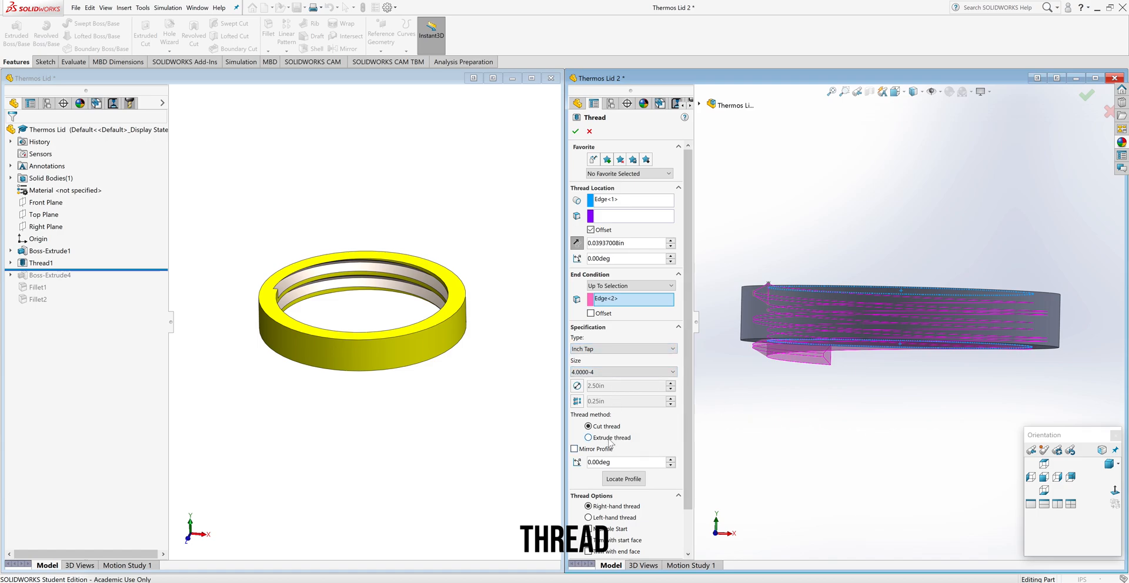
{"action": "left_click", "coordinate": [590, 438]}
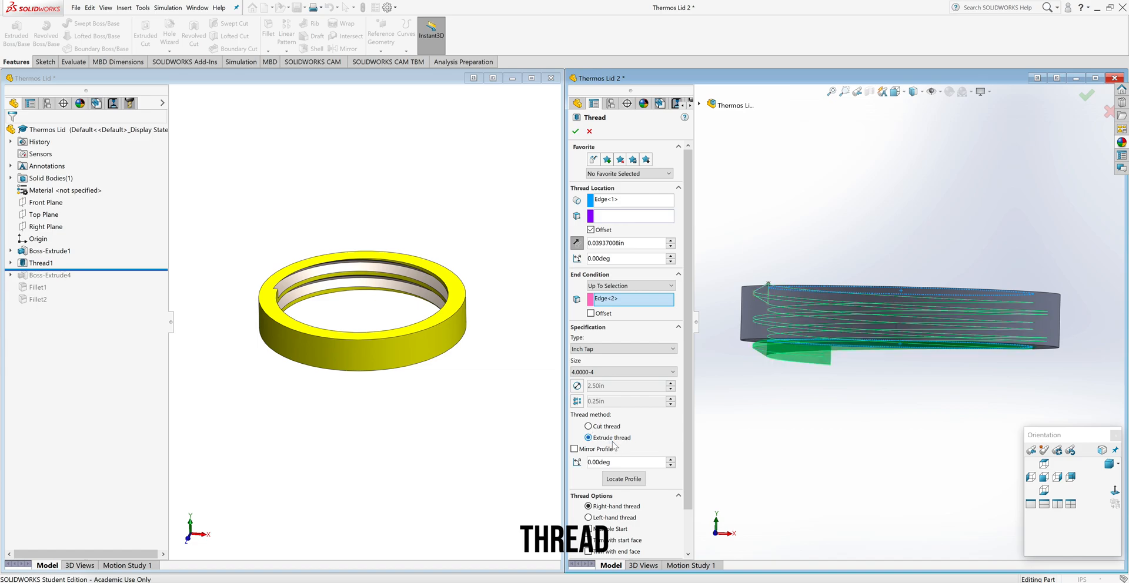
{"action": "left_click", "coordinate": [589, 552]}
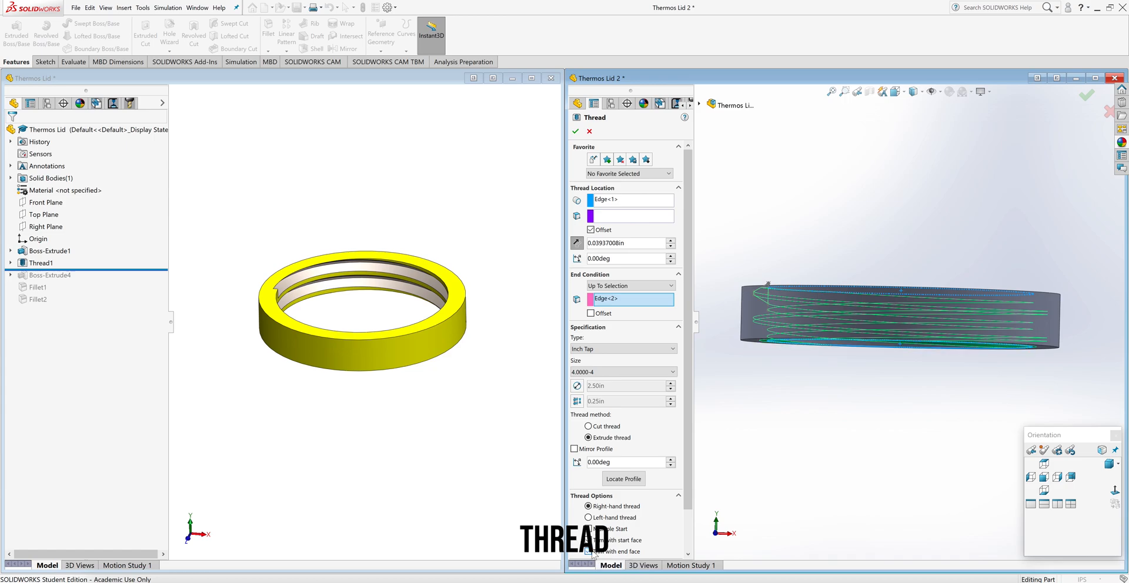
{"action": "left_click", "coordinate": [1044, 477]}
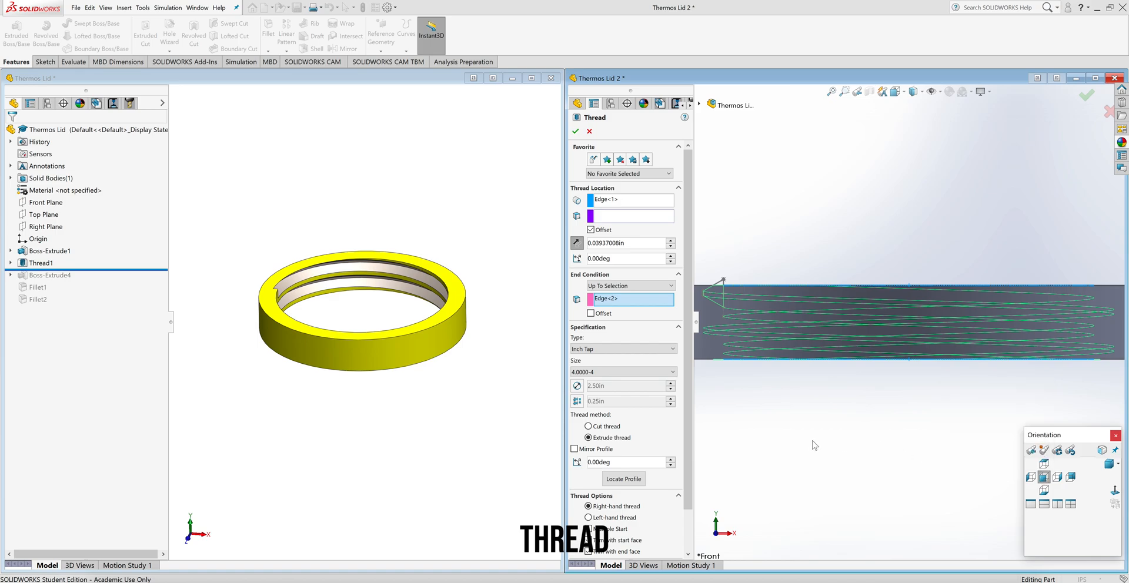
{"action": "left_click", "coordinate": [576, 133]}
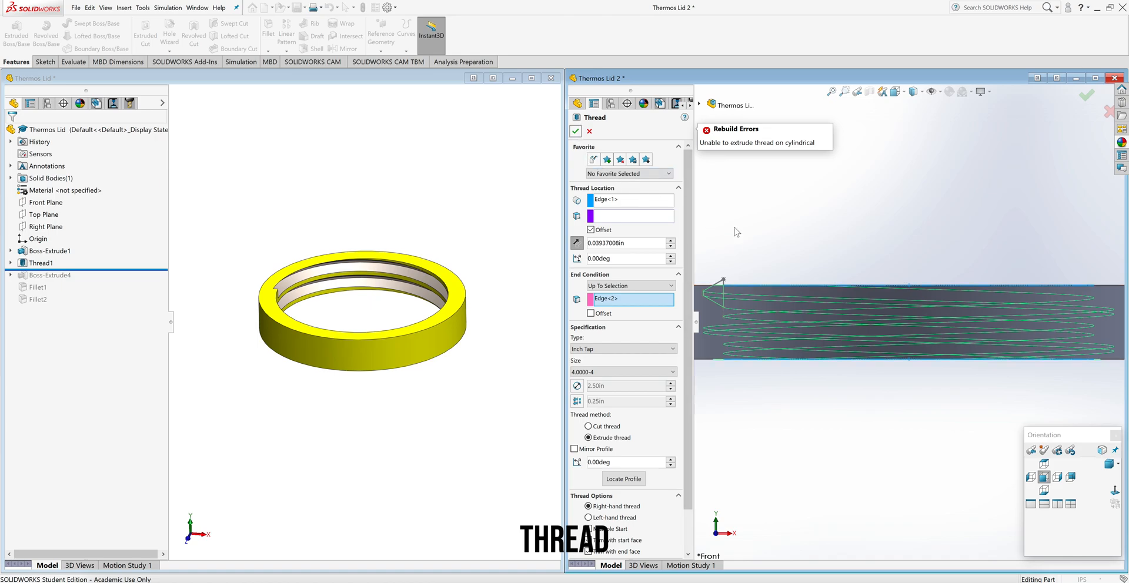
Change the thread method to Cut thread and create the thread inside the ring
{"action": "middle_click_drag", "start_coordinate": [822, 406], "coordinate": [822, 428]}
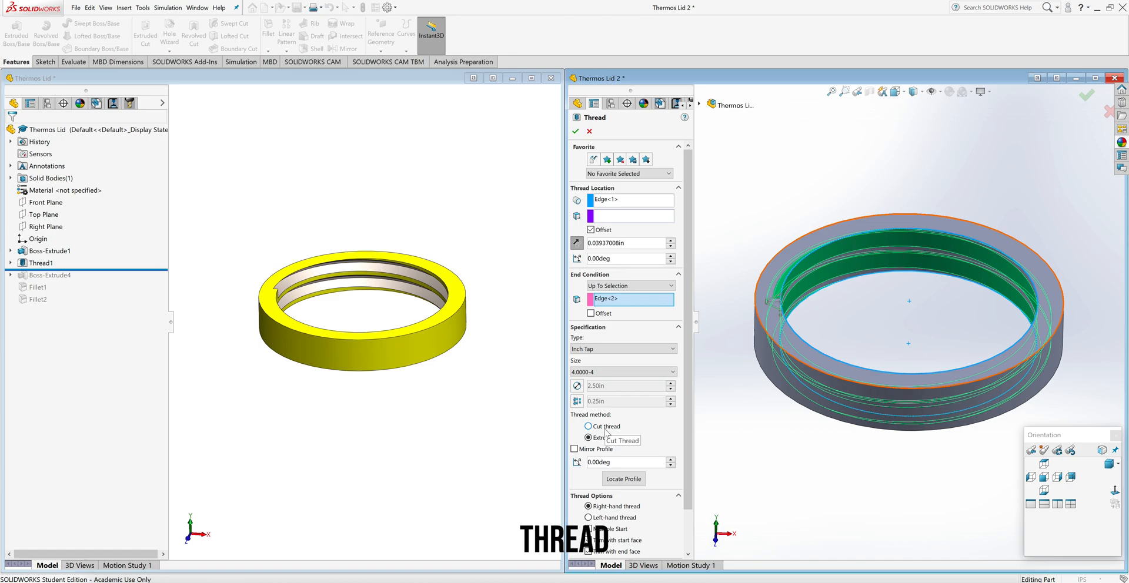
{"action": "mouse_move", "coordinate": [685, 441]}
{"action": "left_mouse_down"}
{"action": "mouse_move", "coordinate": [690, 509]}
{"action": "mouse_move", "coordinate": [686, 441]}
{"action": "left_mouse_up"}
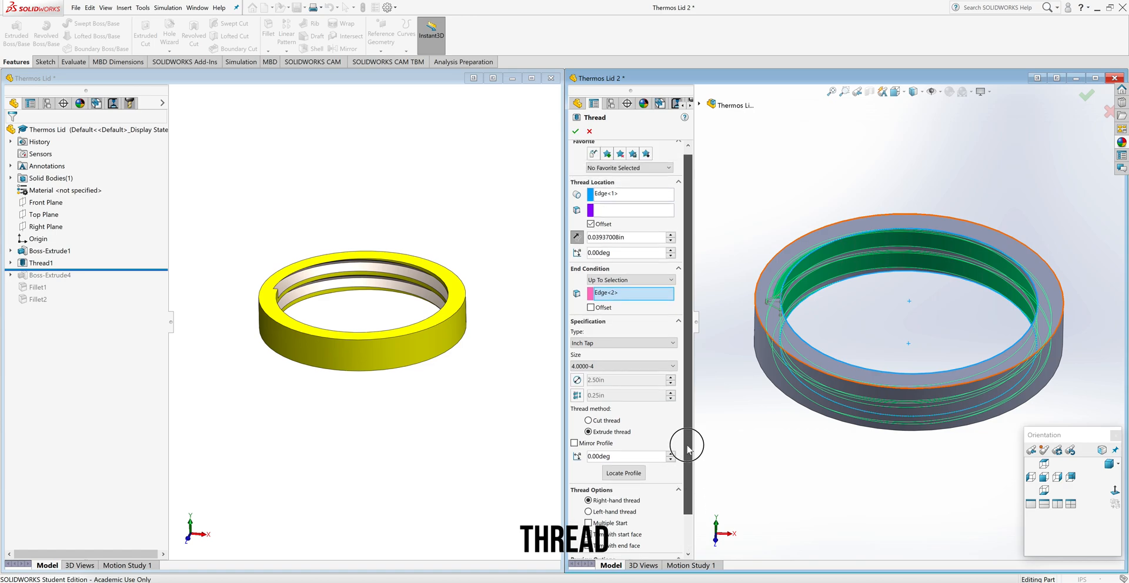
{"action": "left_click", "coordinate": [589, 421]}
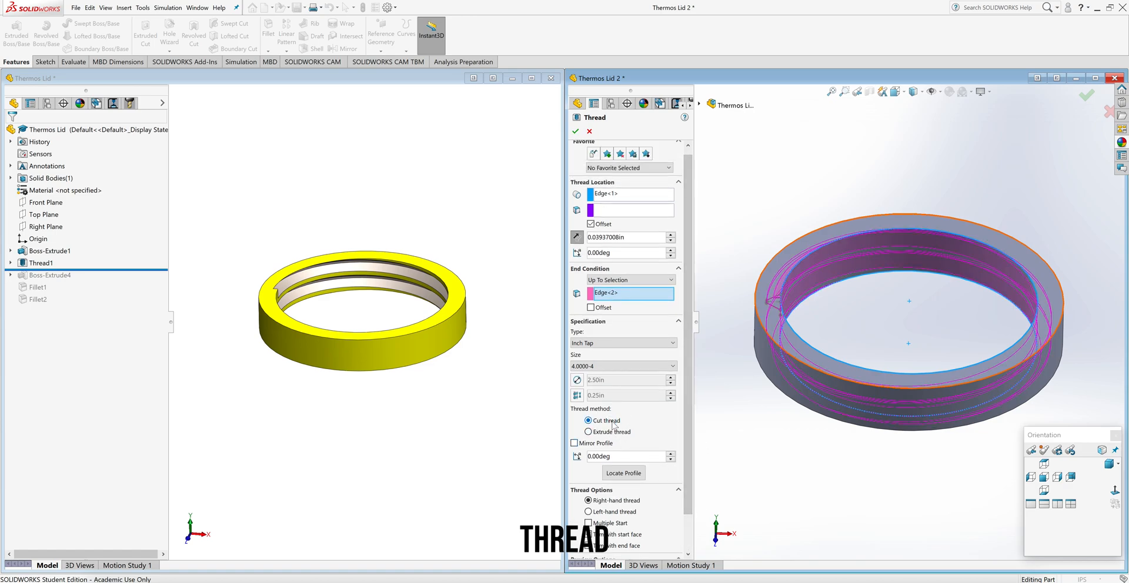
{"action": "left_click", "coordinate": [576, 131]}
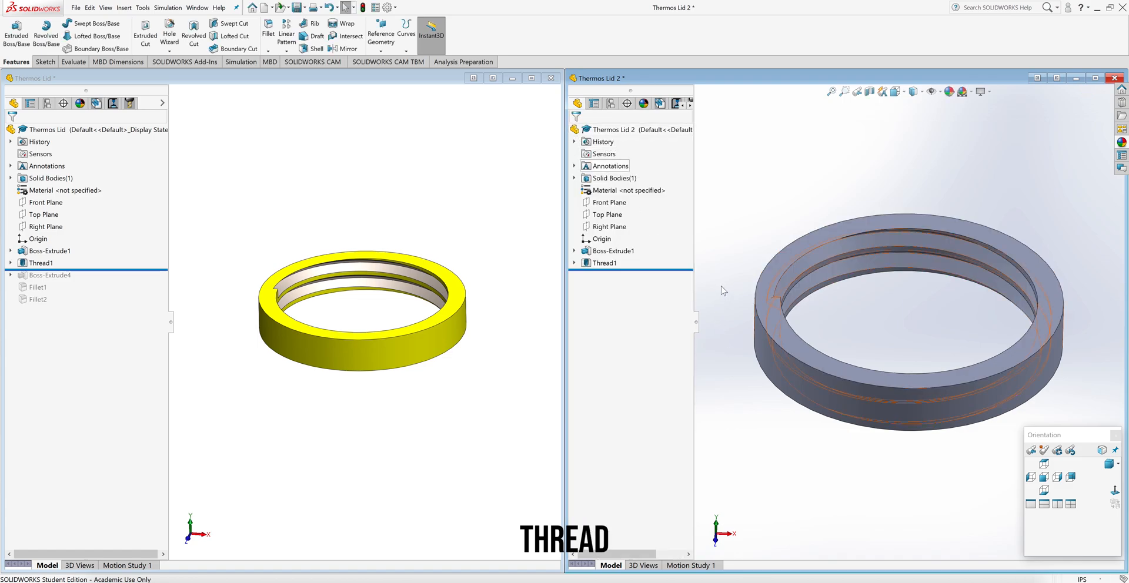
Compare the threaded rings of both parts from below and above
{"action": "left_click", "coordinate": [1045, 491]}
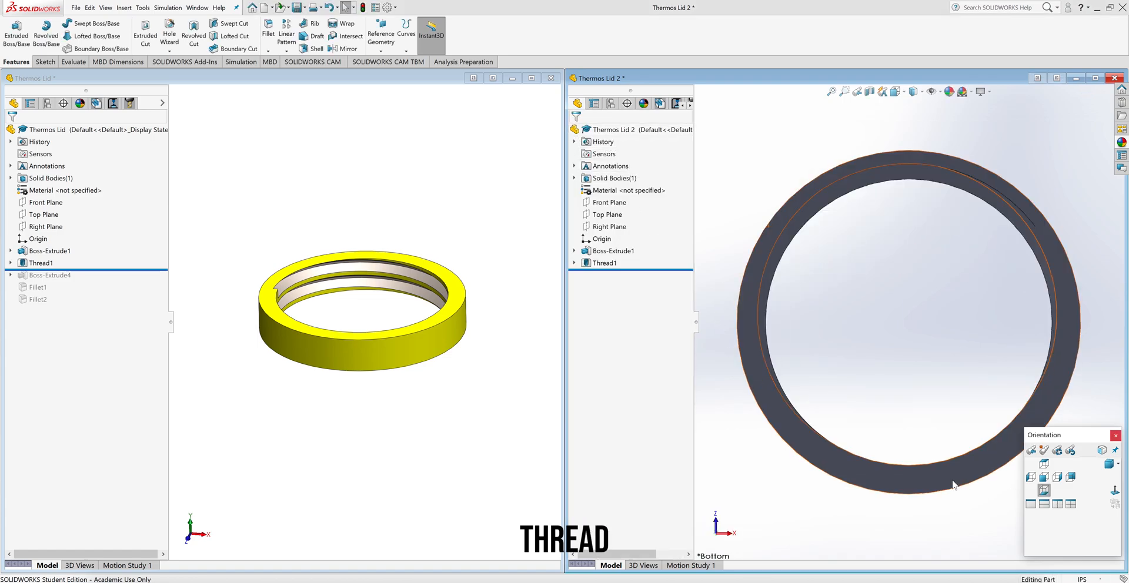
{"action": "left_click", "coordinate": [457, 424]}
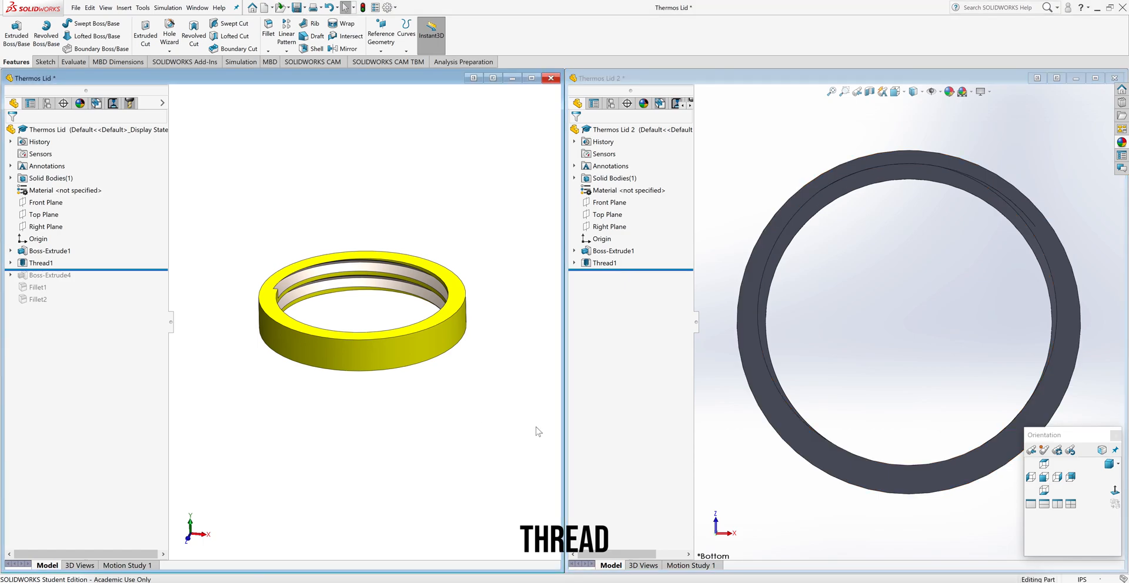
{"action": "left_click", "coordinate": [1044, 492]}
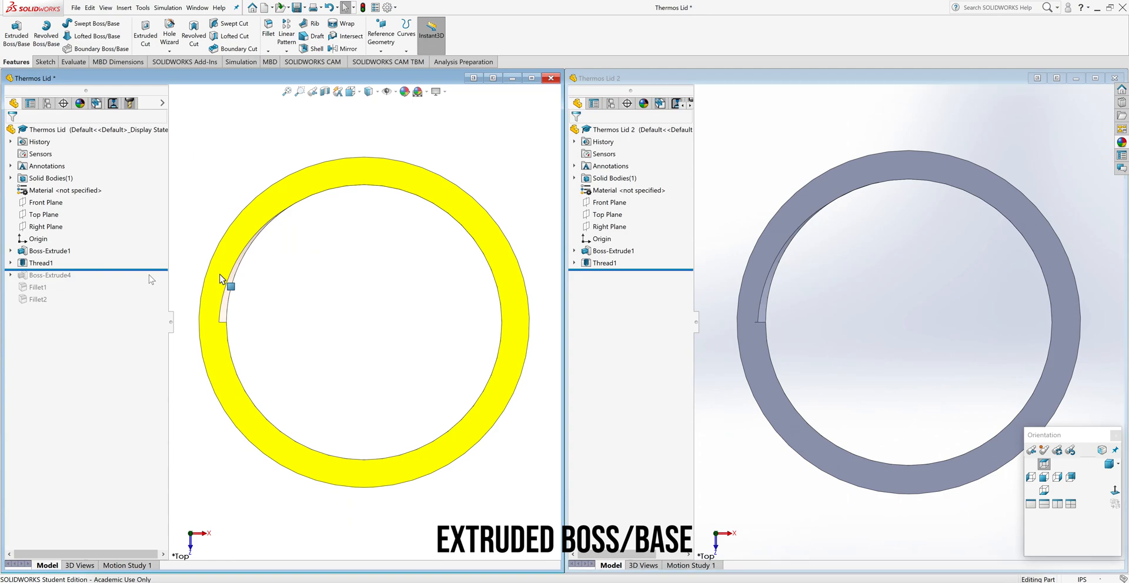
Roll the Thermos Lid's feature history forward past Boss-Extrude4 and open its Sketch4 for editing
{"action": "left_click_drag", "start_coordinate": [152, 271], "coordinate": [152, 282]}
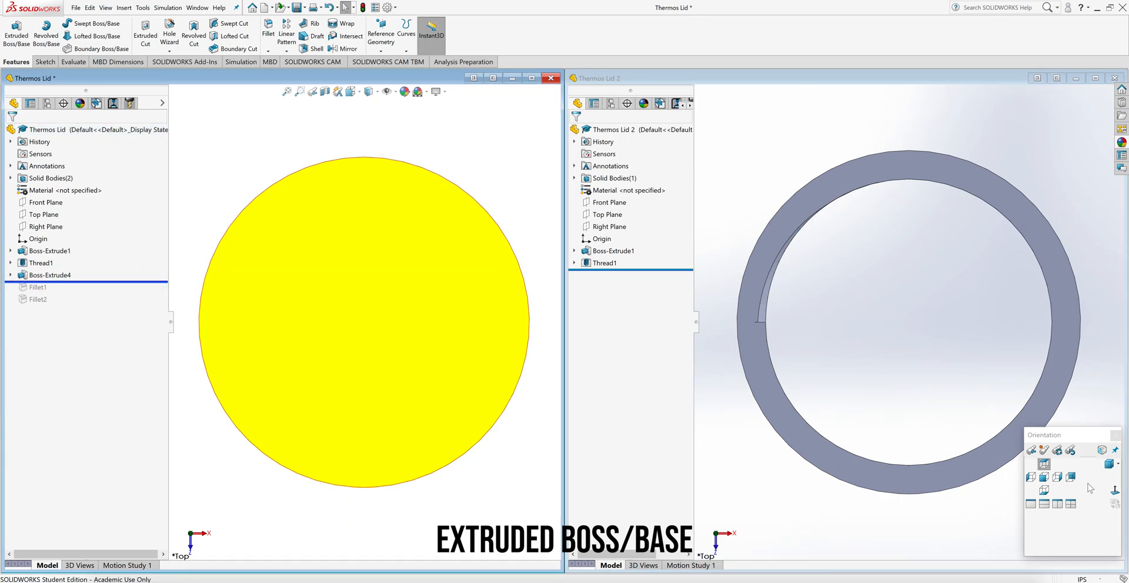
{"action": "left_click", "coordinate": [1044, 478]}
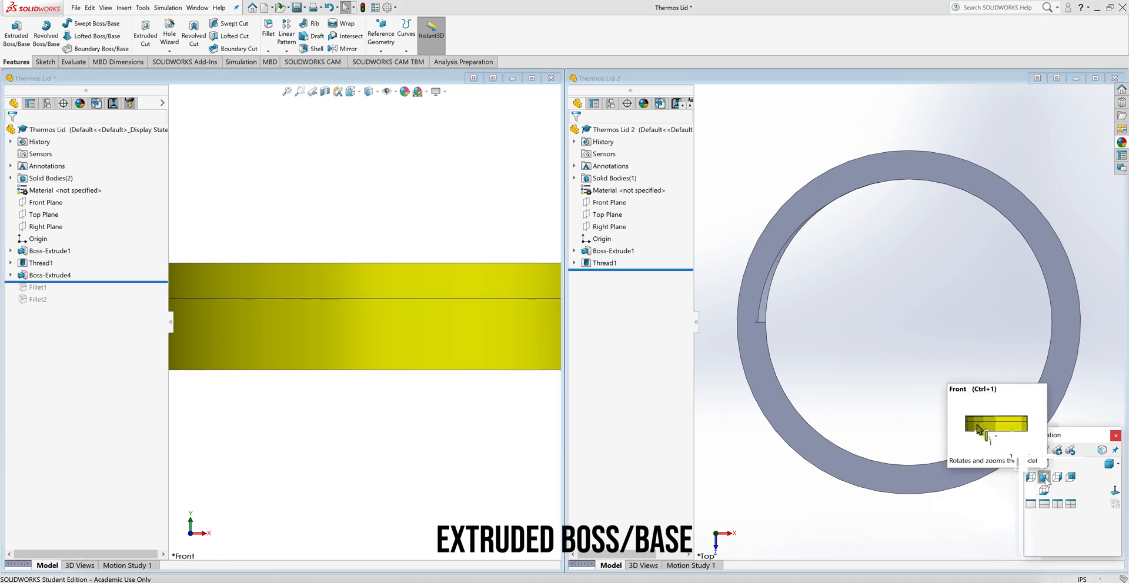
{"action": "left_click", "coordinate": [11, 275]}
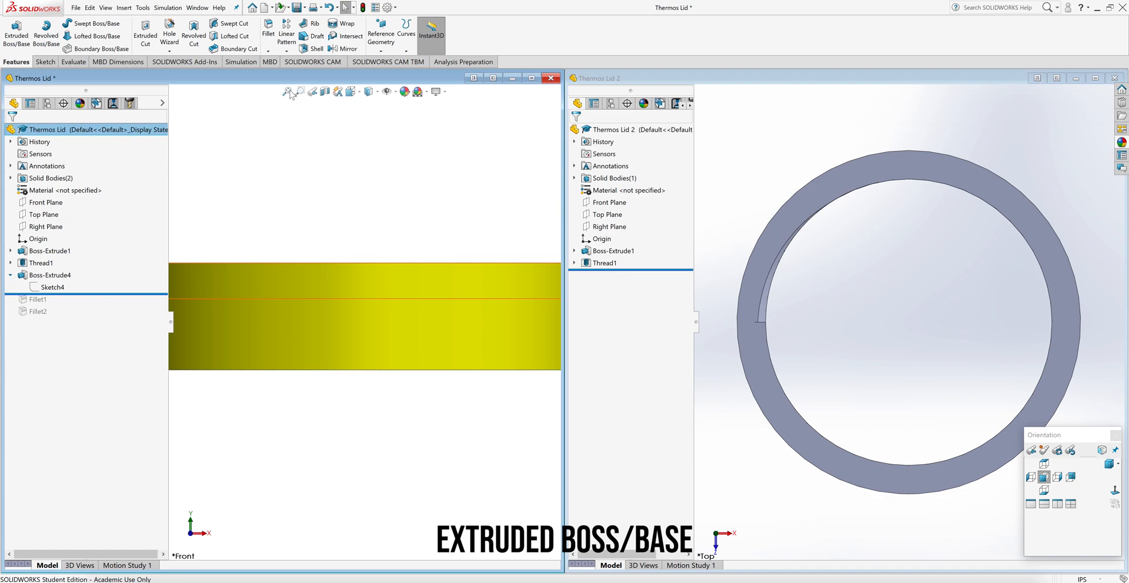
{"action": "key", "text": "f"}
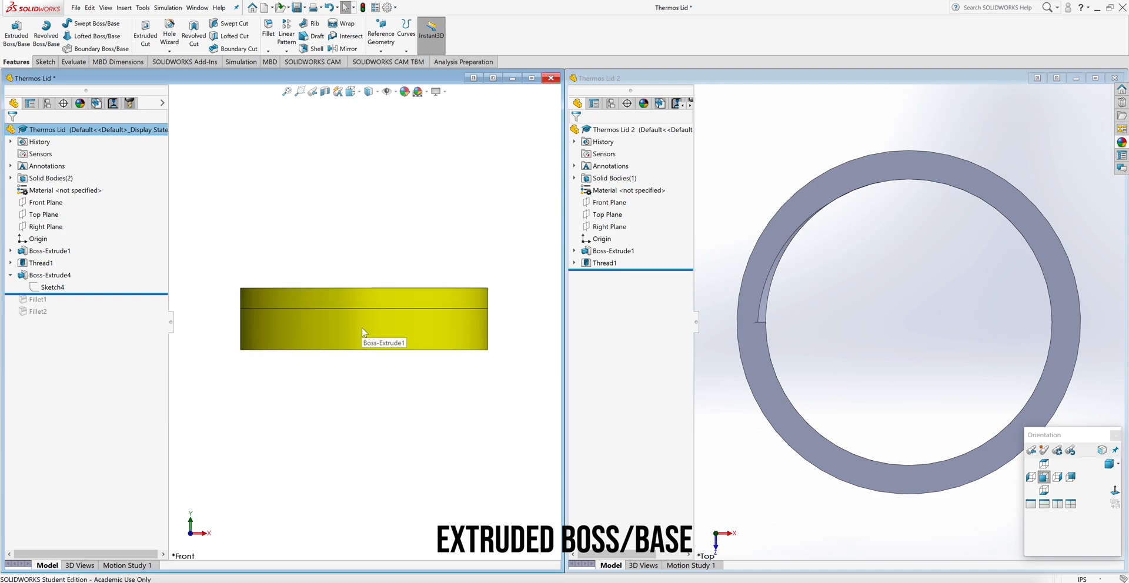
{"action": "left_click", "coordinate": [42, 289]}
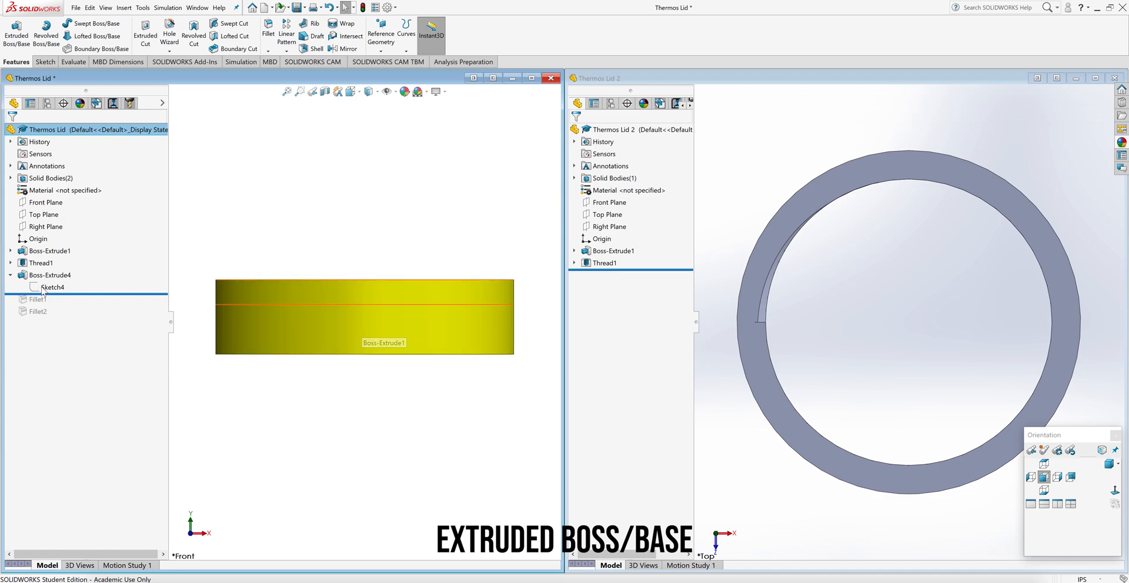
{"action": "left_click", "coordinate": [50, 275]}
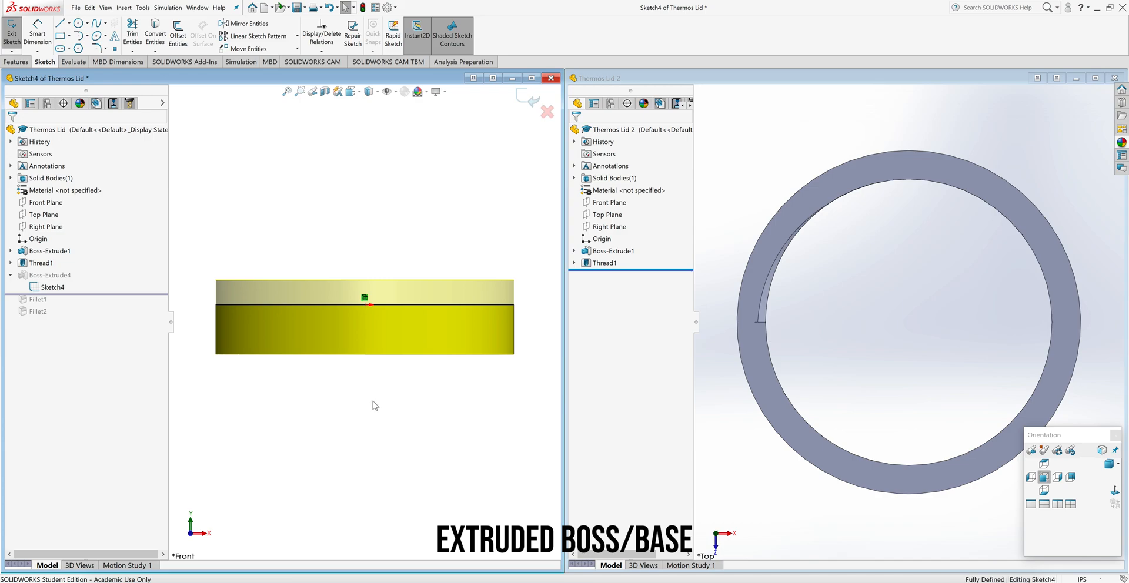
Examine where the Sketch4 circle lies on the Thermos Lid in angled and front views
{"action": "middle_click_drag", "start_coordinate": [373, 401], "coordinate": [359, 455]}
{"action": "scroll", "coordinate": [359, 456], "scroll_direction": "up", "scroll_amount": 1}
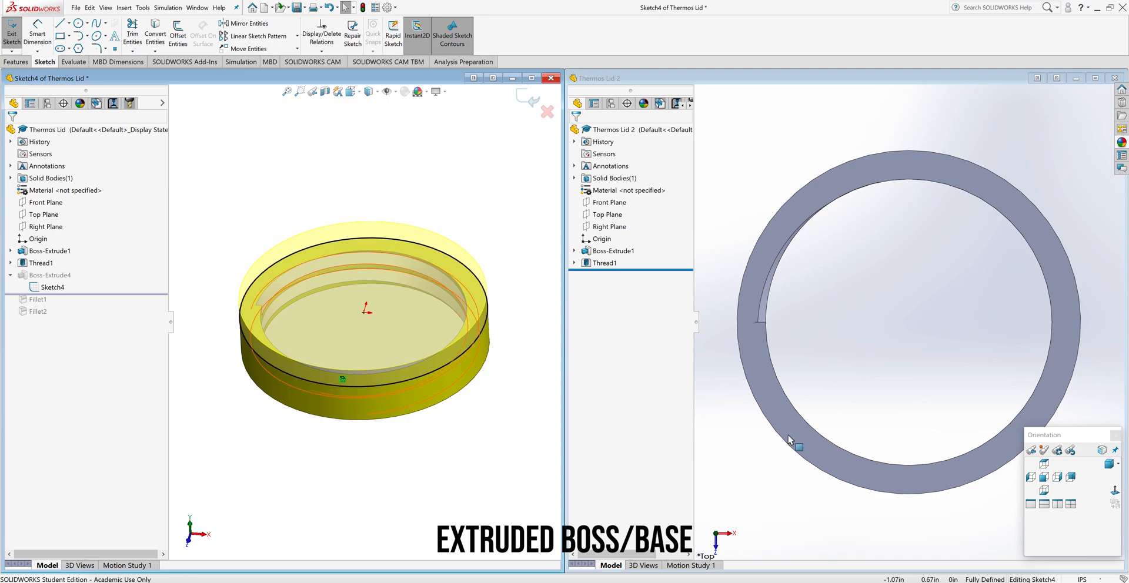
{"action": "left_click", "coordinate": [1045, 478]}
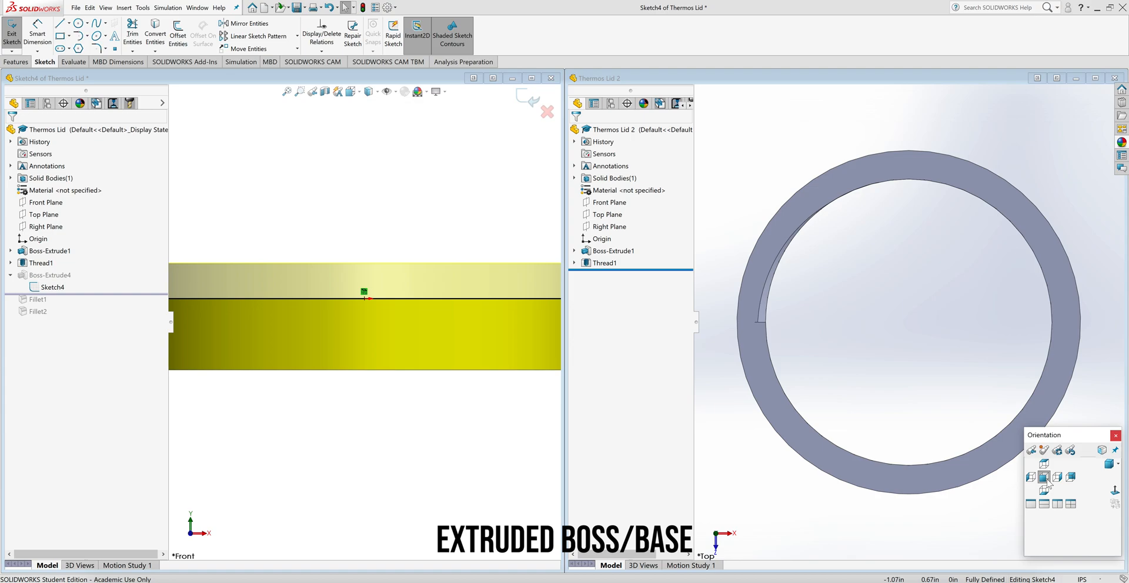
Start a new sketch on the top face of the threaded ring in Thermos Lid 2
{"action": "left_click", "coordinate": [1045, 478]}
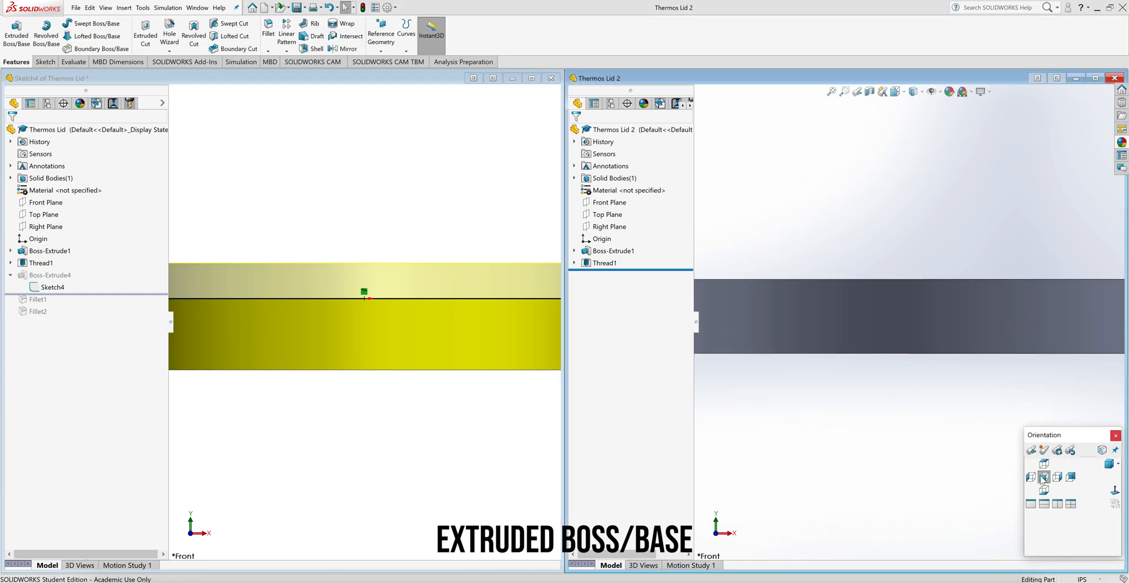
{"action": "scroll", "coordinate": [381, 370], "scroll_direction": "up", "scroll_amount": 2}
{"action": "scroll", "coordinate": [838, 439], "scroll_direction": "up", "scroll_amount": 2}
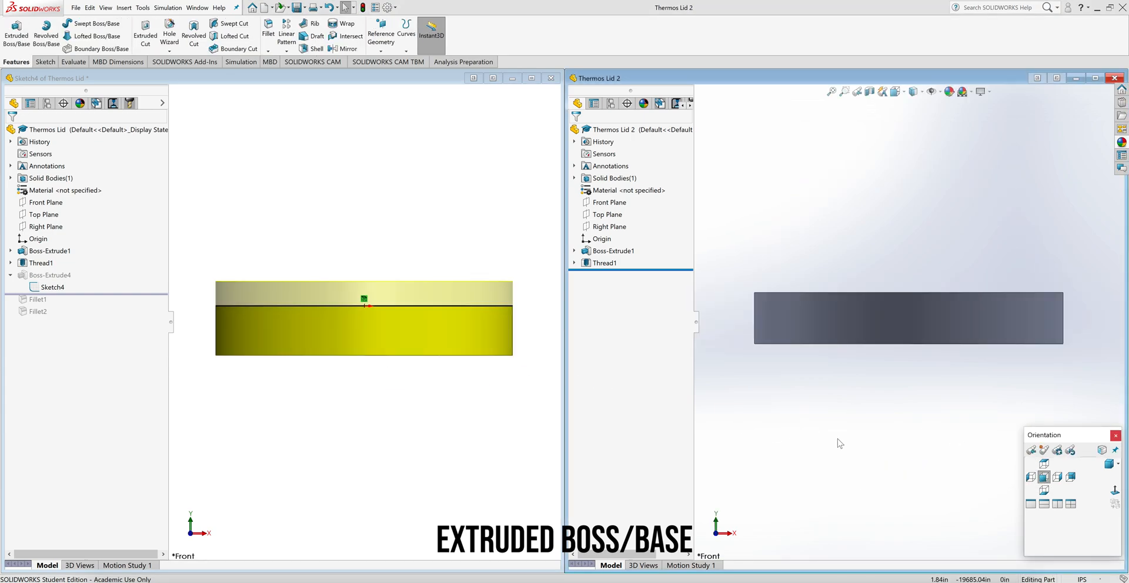
{"action": "middle_click_drag", "start_coordinate": [905, 431], "coordinate": [901, 467]}
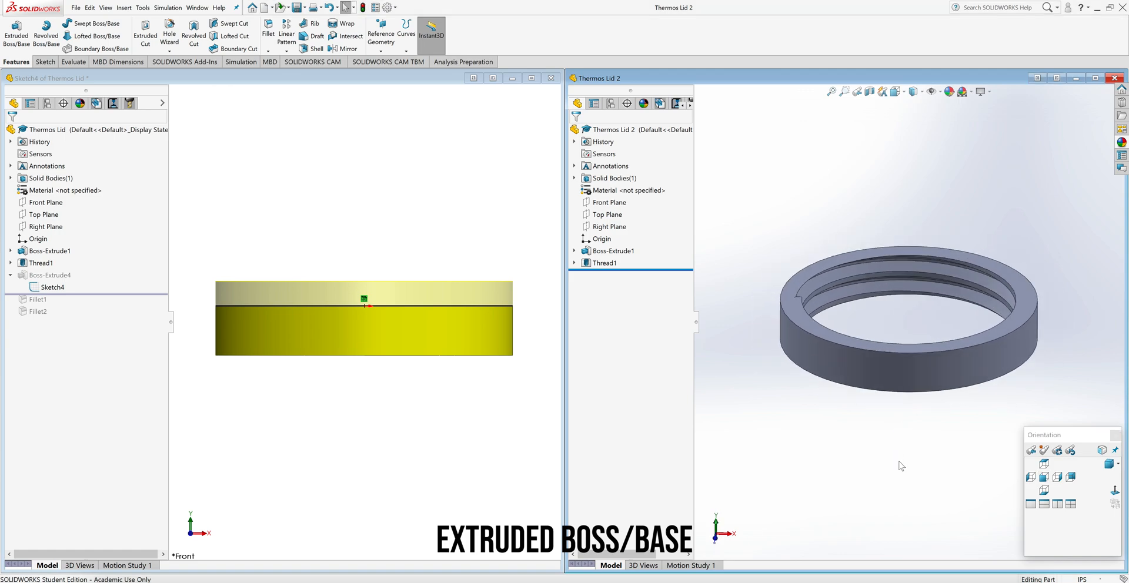
{"action": "left_click", "coordinate": [44, 61]}
{"action": "left_click", "coordinate": [7, 34]}
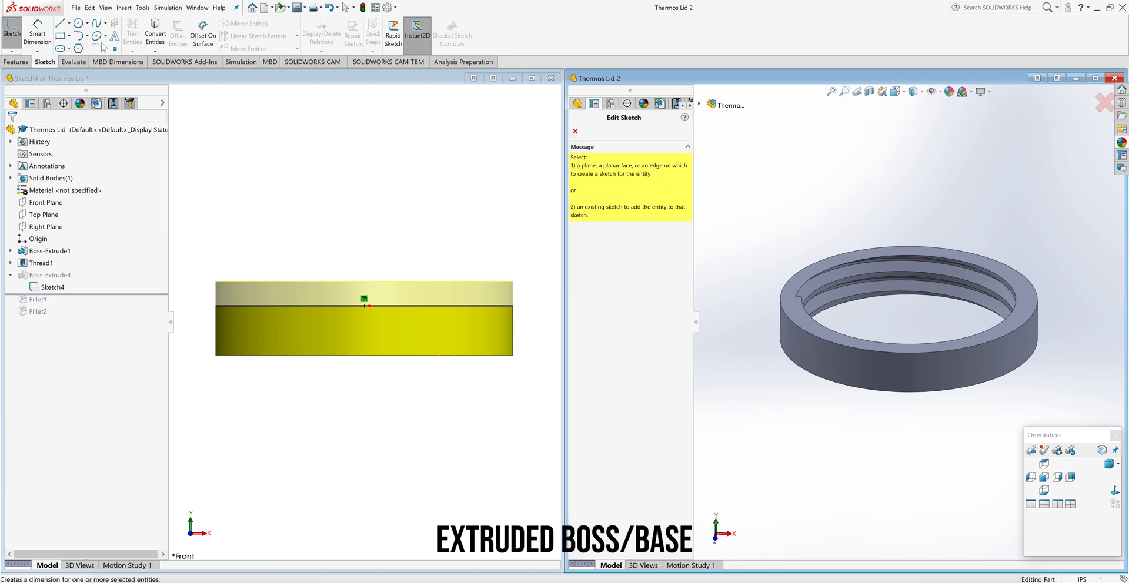
{"action": "left_click", "coordinate": [797, 313]}
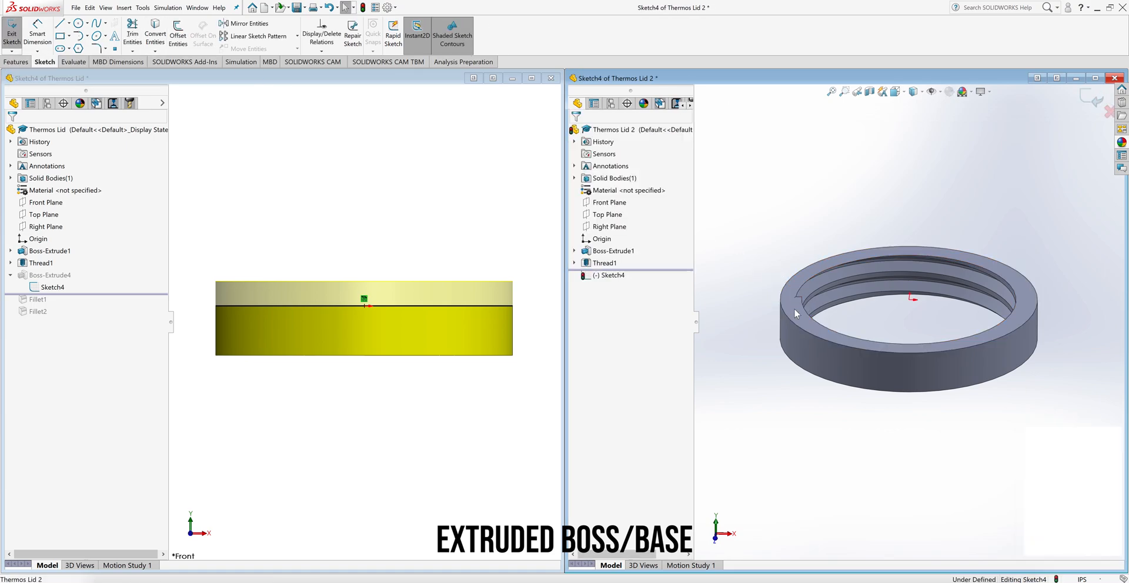
Convert the outer circular edge of the ring's top face into sketch geometry
{"action": "key", "text": "space"}
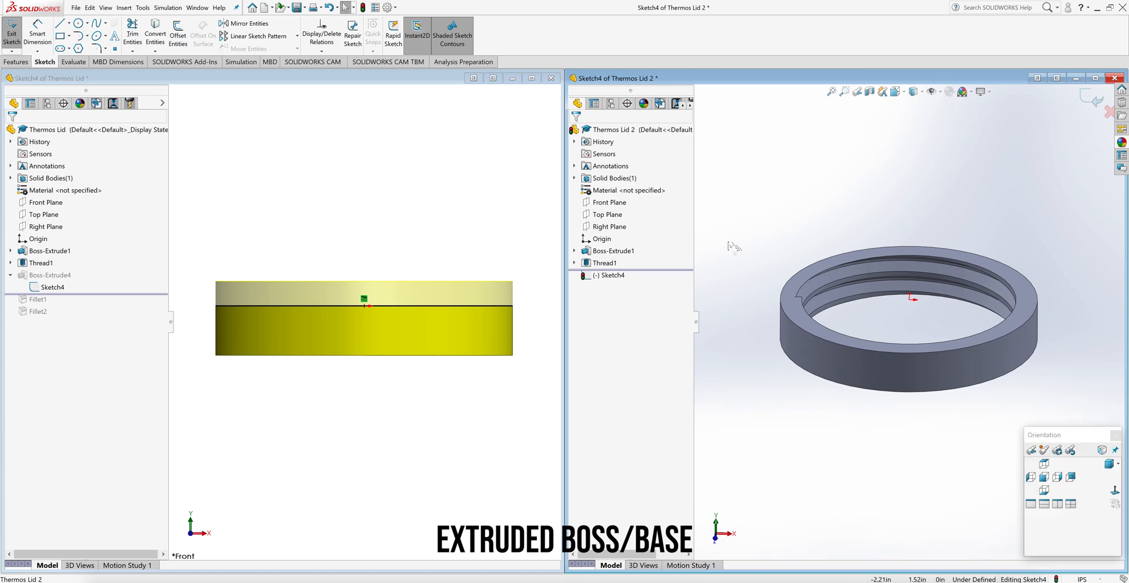
{"action": "left_click", "coordinate": [792, 314]}
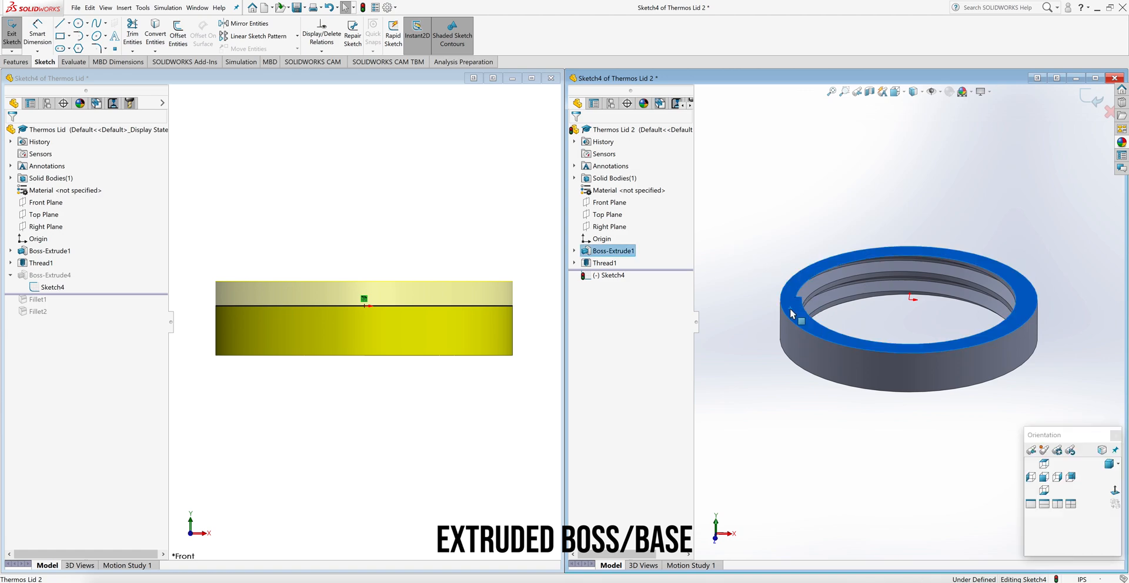
{"action": "left_click", "coordinate": [160, 37]}
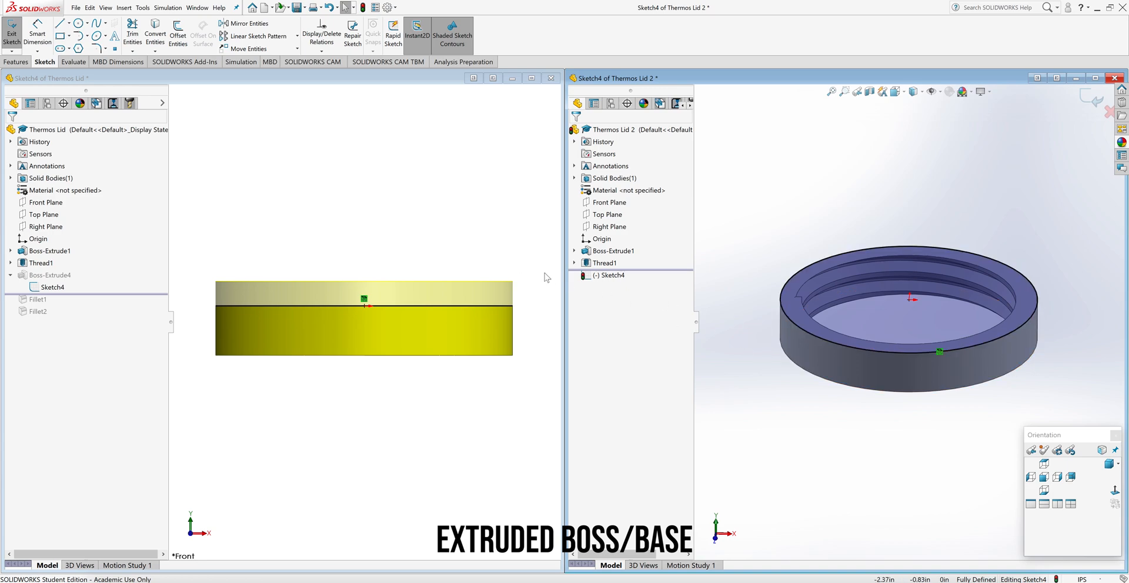
Exit Sketch4 in the reference Thermos Lid and check the depth and merge settings of Boss-Extrude4
{"action": "left_click", "coordinate": [494, 247]}
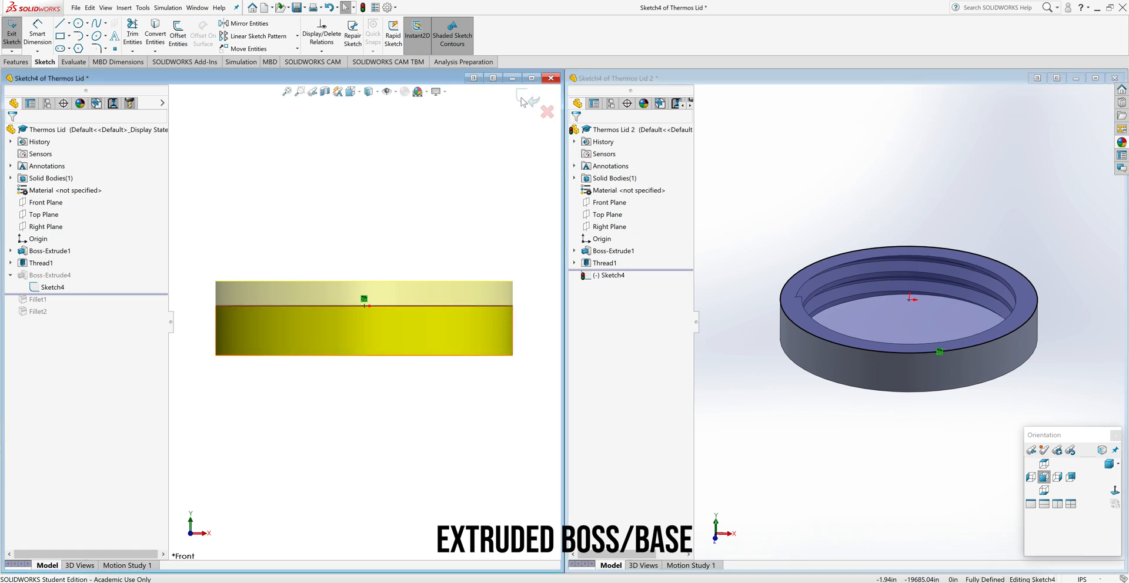
{"action": "left_click", "coordinate": [515, 115]}
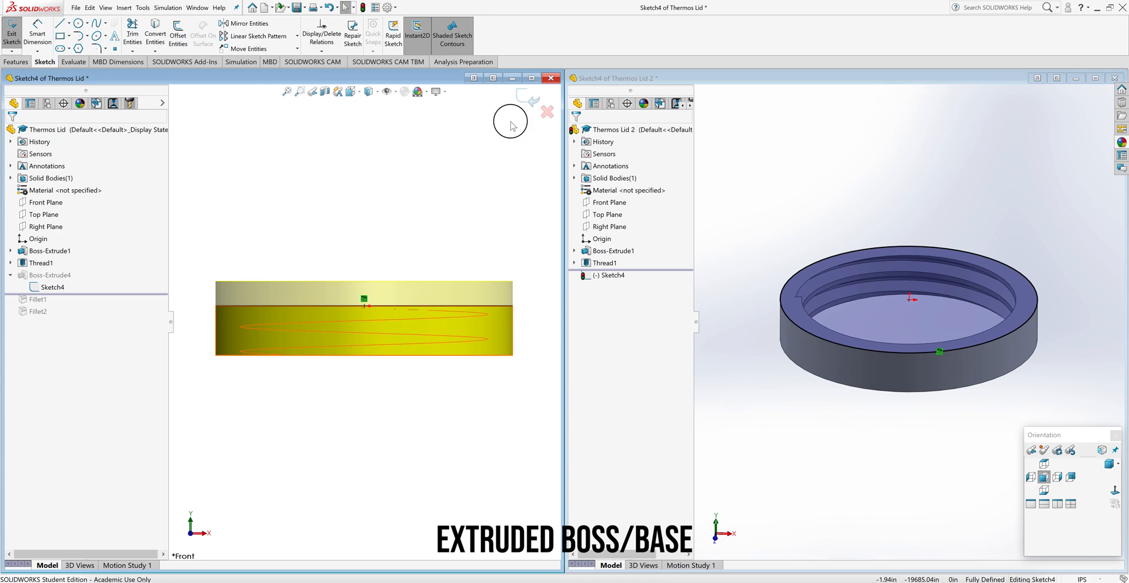
{"action": "left_click", "coordinate": [59, 276]}
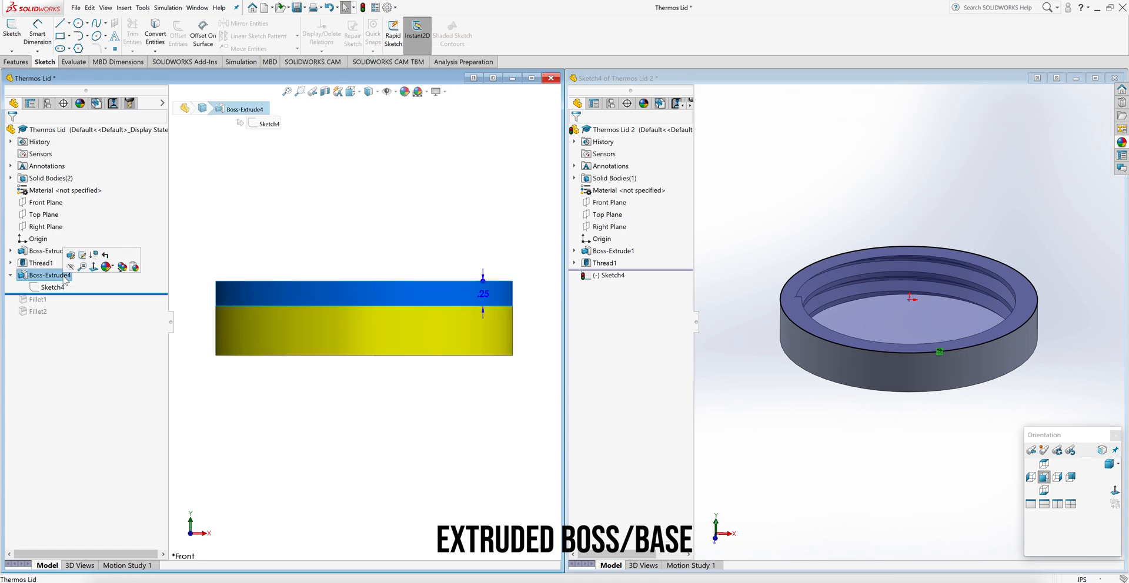
{"action": "left_click", "coordinate": [70, 257]}
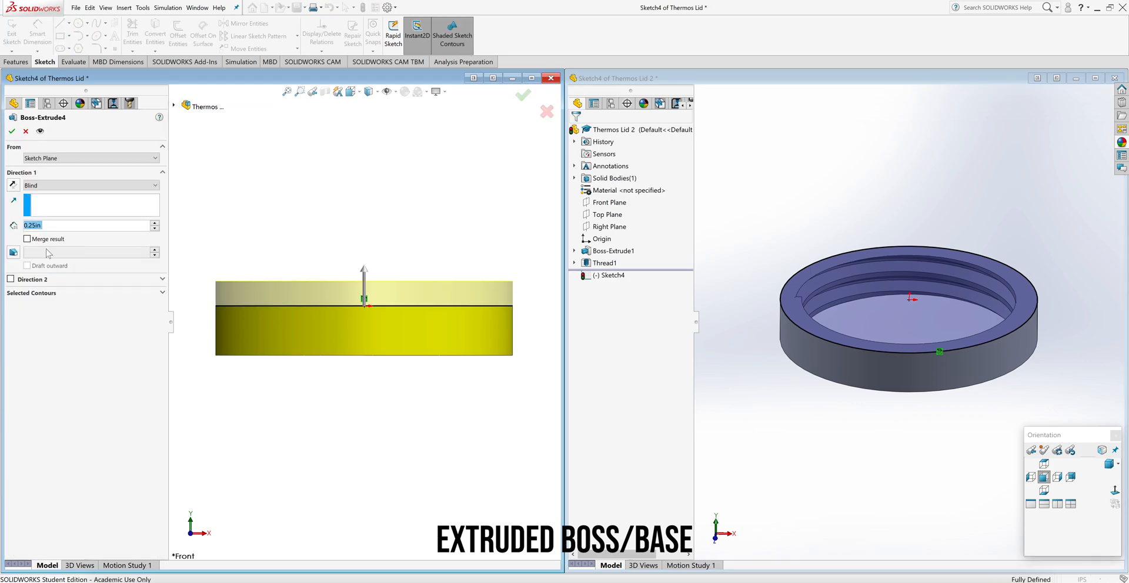
{"action": "left_click", "coordinate": [11, 131]}
Extrude the converted circle in Thermos Lid 2 upward 0.25 in as a blind boss with Merge result off
{"action": "left_click", "coordinate": [776, 226]}
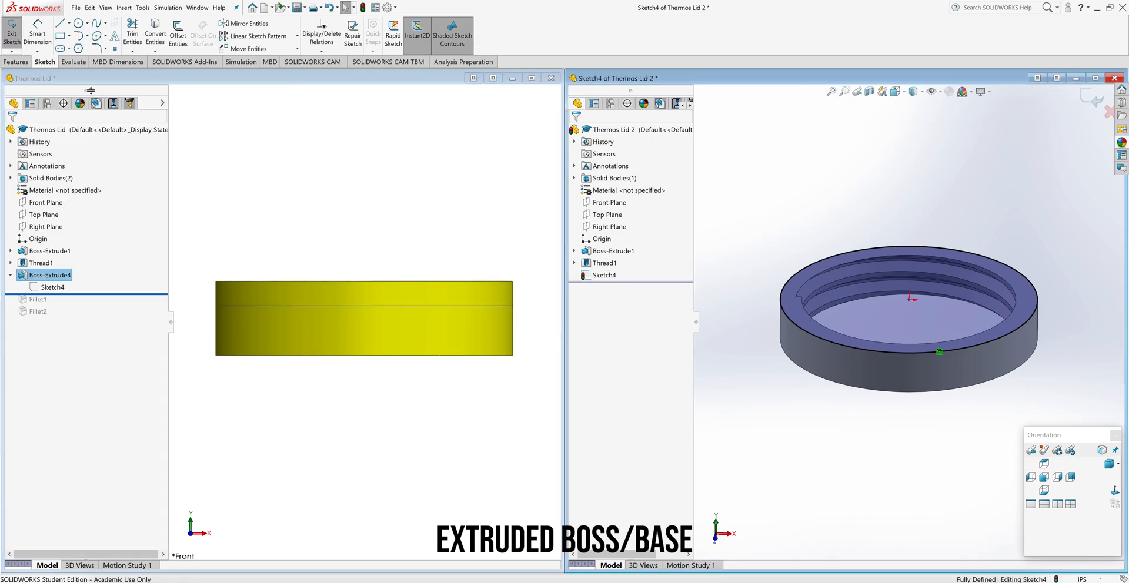
{"action": "left_click", "coordinate": [16, 61]}
{"action": "left_click", "coordinate": [17, 34]}
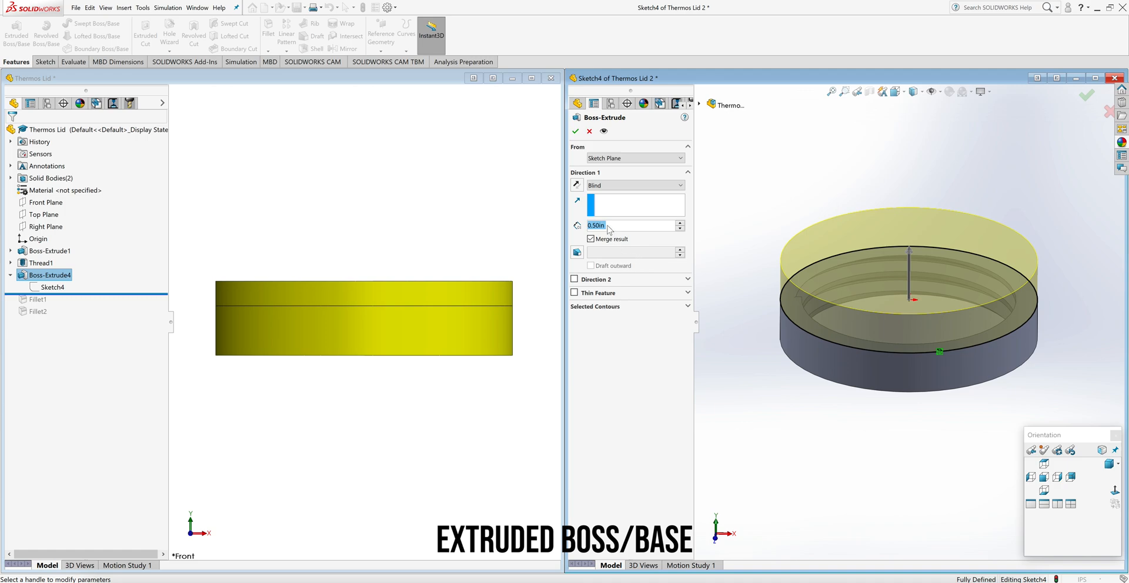
{"action": "double_click", "coordinate": [608, 229]}
{"action": "key", "text": "BackSpace"}
{"action": "type", "text": ".25"}
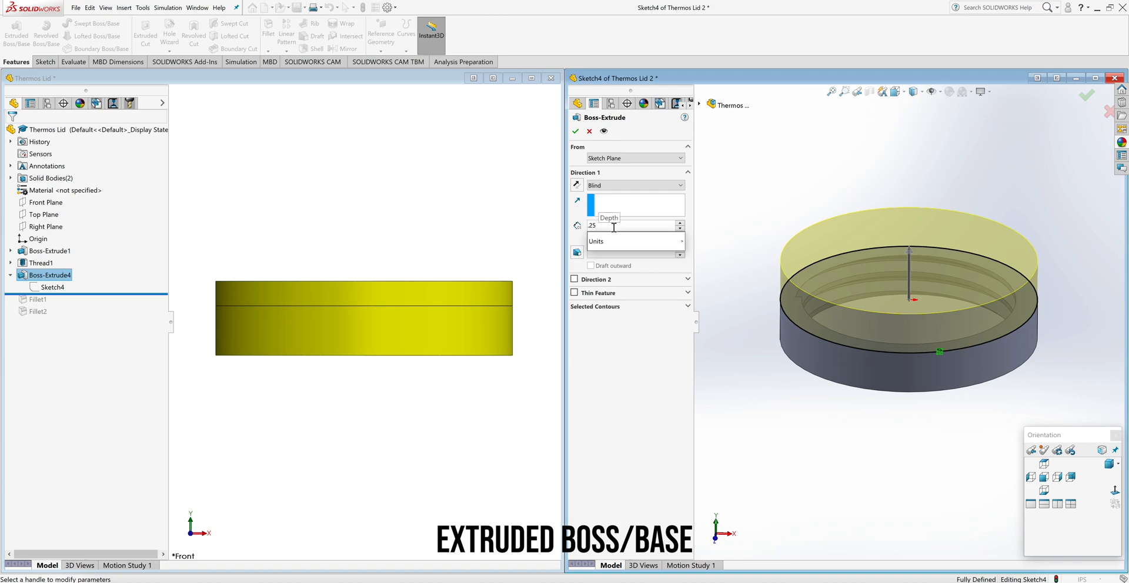
{"action": "left_click", "coordinate": [631, 344]}
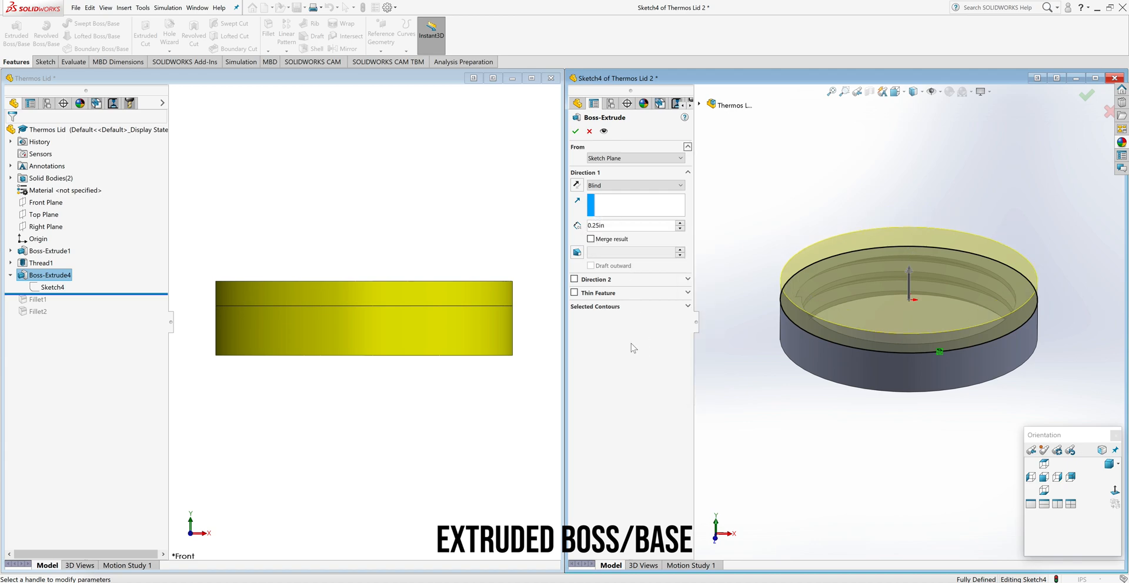
{"action": "left_click", "coordinate": [575, 134]}
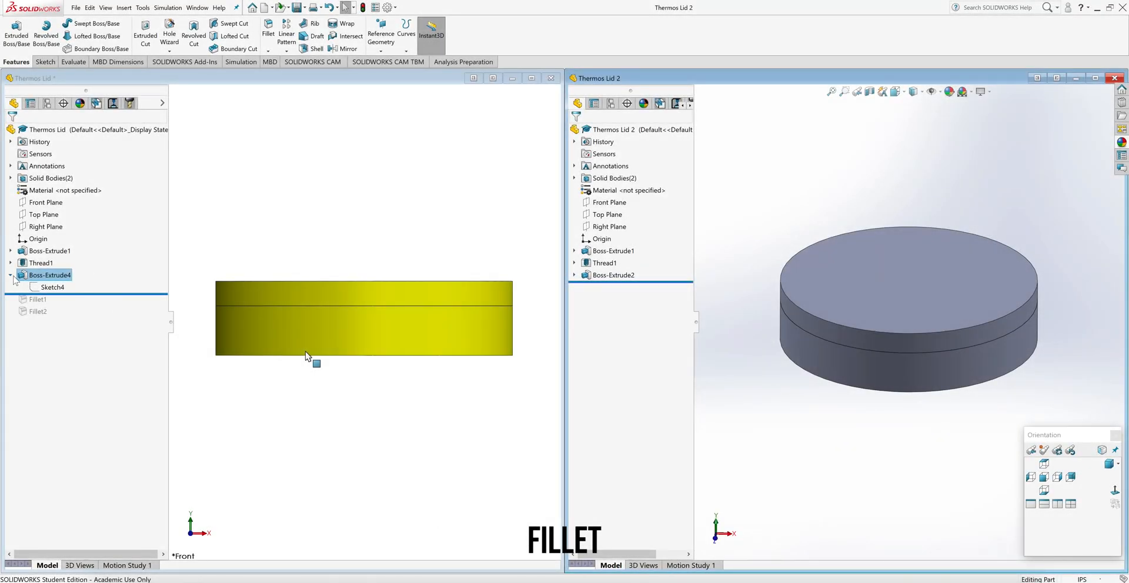
Roll the reference Thermos Lid's history forward past Fillet1 and check that fillet's edge and radius
{"action": "left_click", "coordinate": [10, 275]}
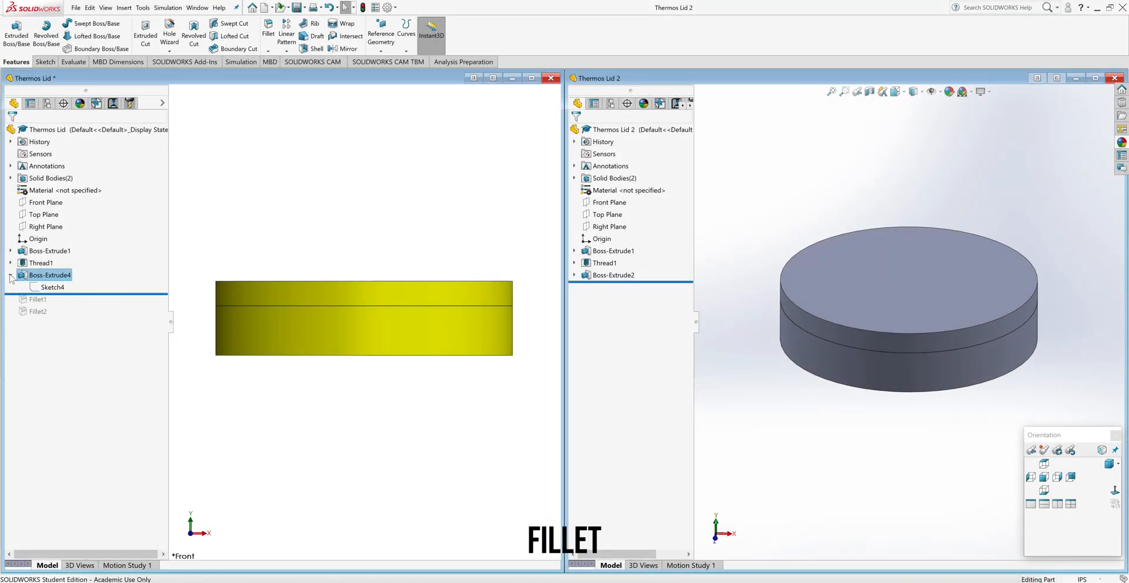
{"action": "left_click_drag", "start_coordinate": [98, 281], "coordinate": [93, 293]}
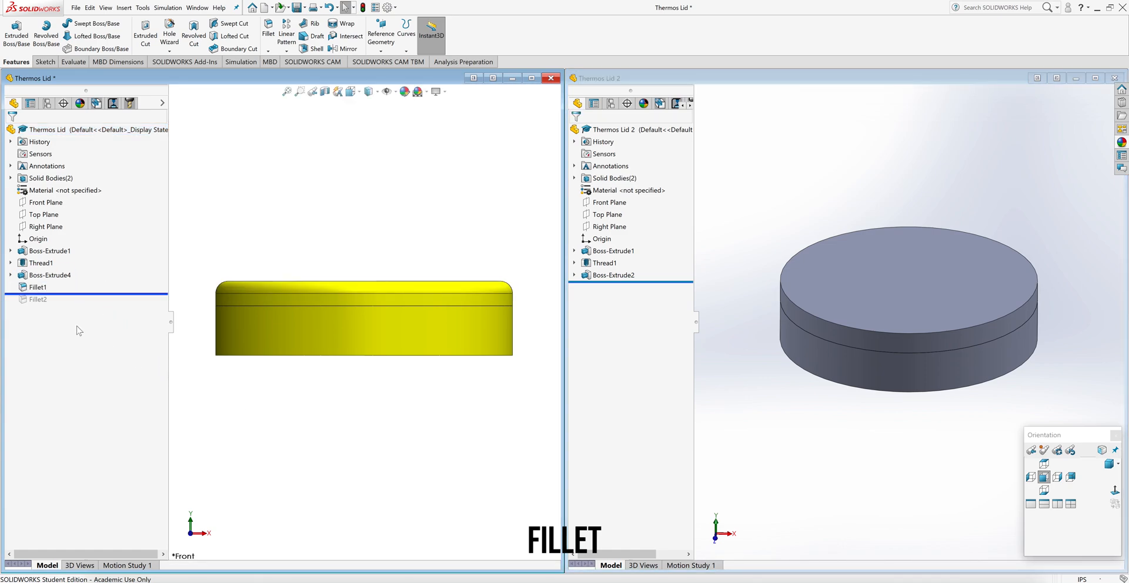
{"action": "left_click", "coordinate": [37, 288]}
{"action": "left_click", "coordinate": [41, 264]}
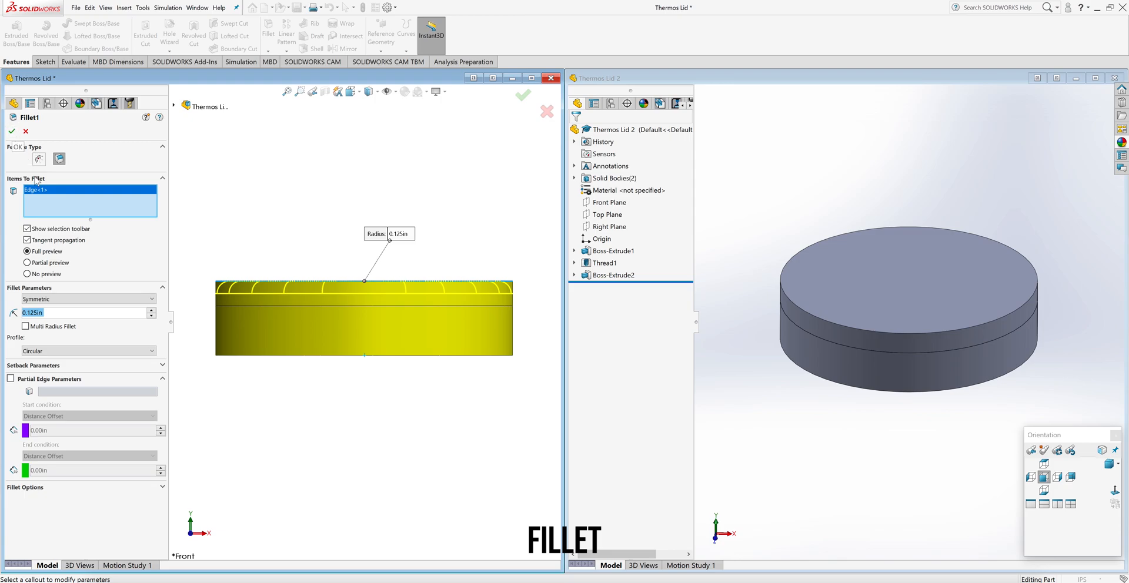
{"action": "left_click", "coordinate": [11, 132]}
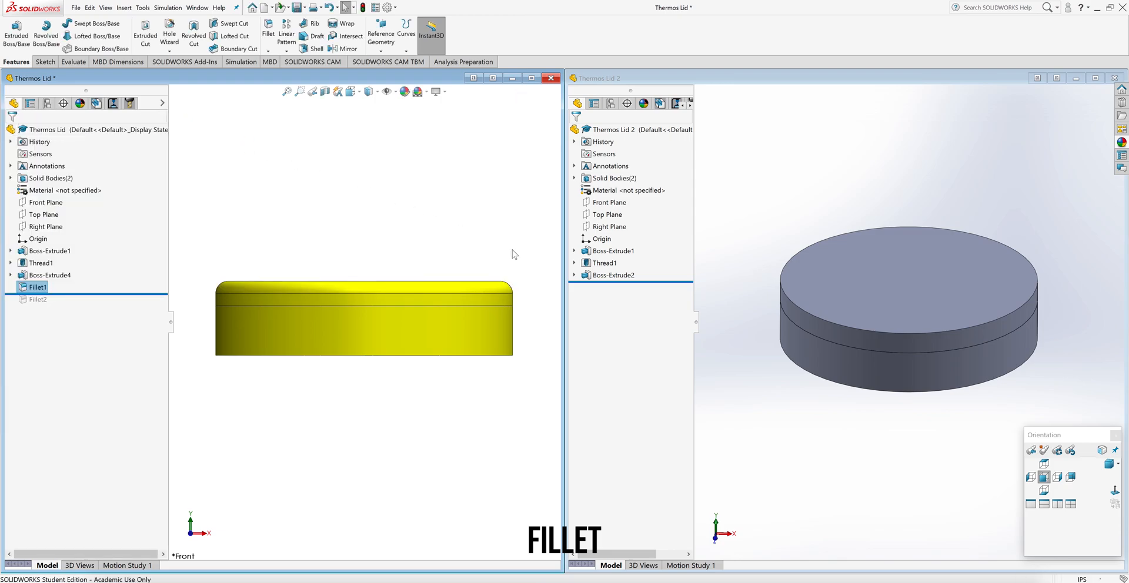
Roll the reference Thermos Lid's history forward past Fillet2 and check that fillet's edge and radius
{"action": "left_click", "coordinate": [143, 294]}
{"action": "left_click_drag", "start_coordinate": [139, 295], "coordinate": [136, 313]}
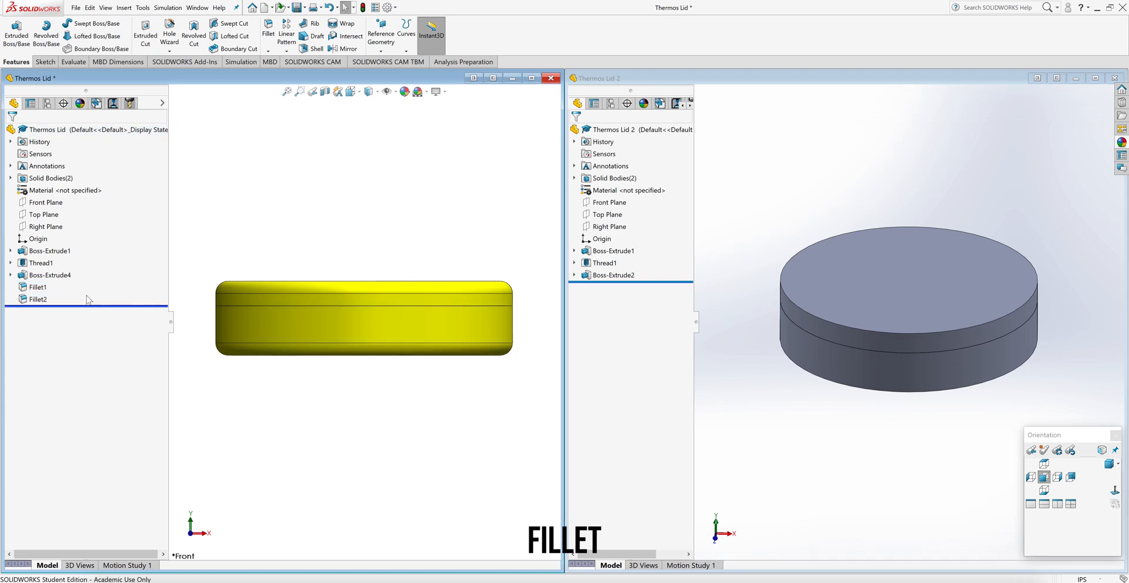
{"action": "left_click", "coordinate": [39, 300]}
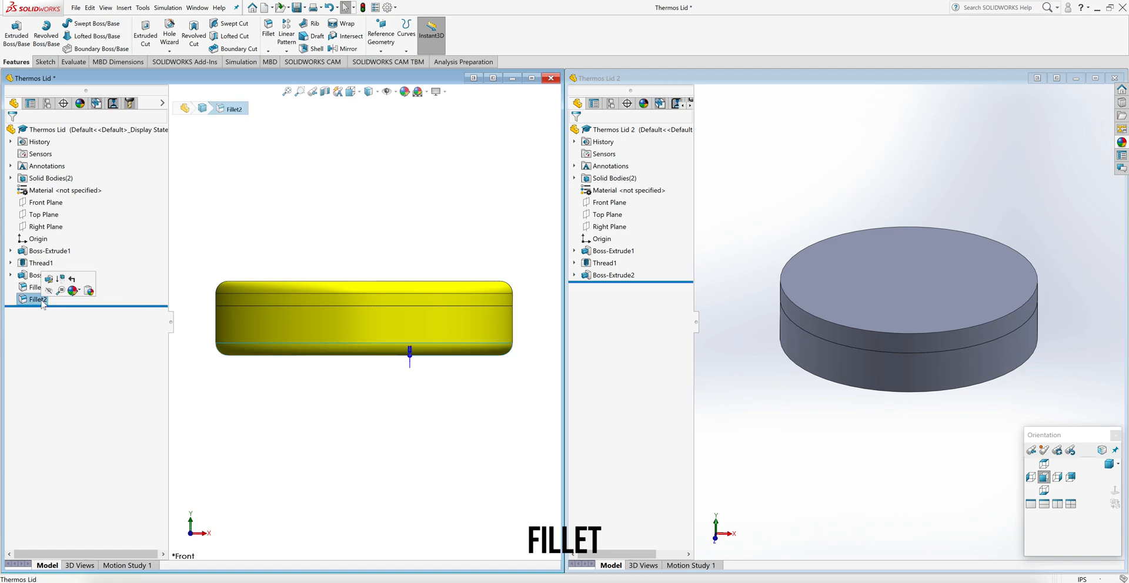
{"action": "left_click", "coordinate": [49, 279]}
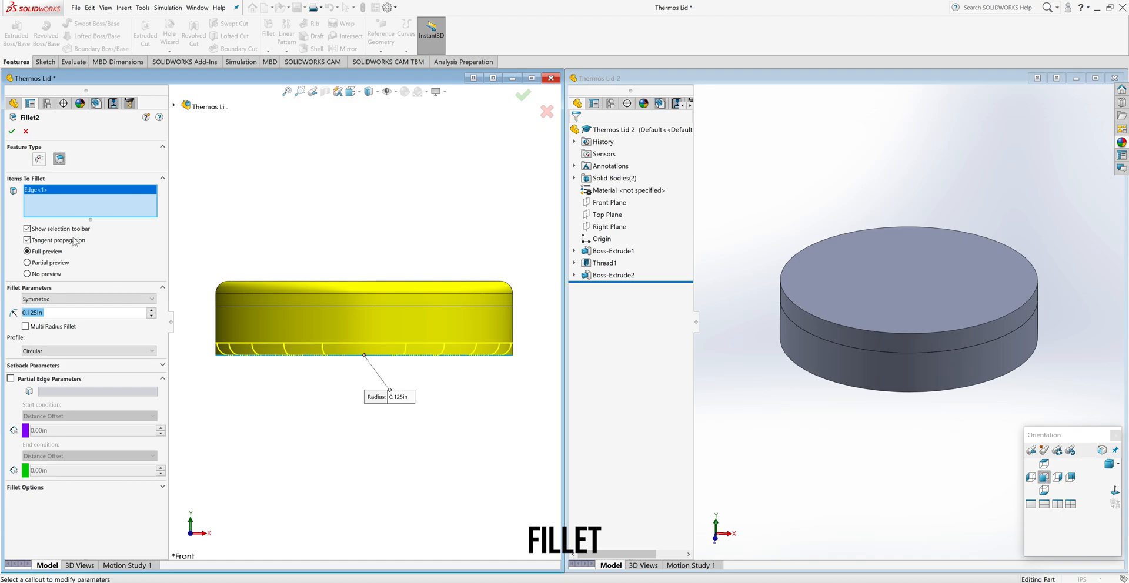
{"action": "left_click", "coordinate": [11, 131]}
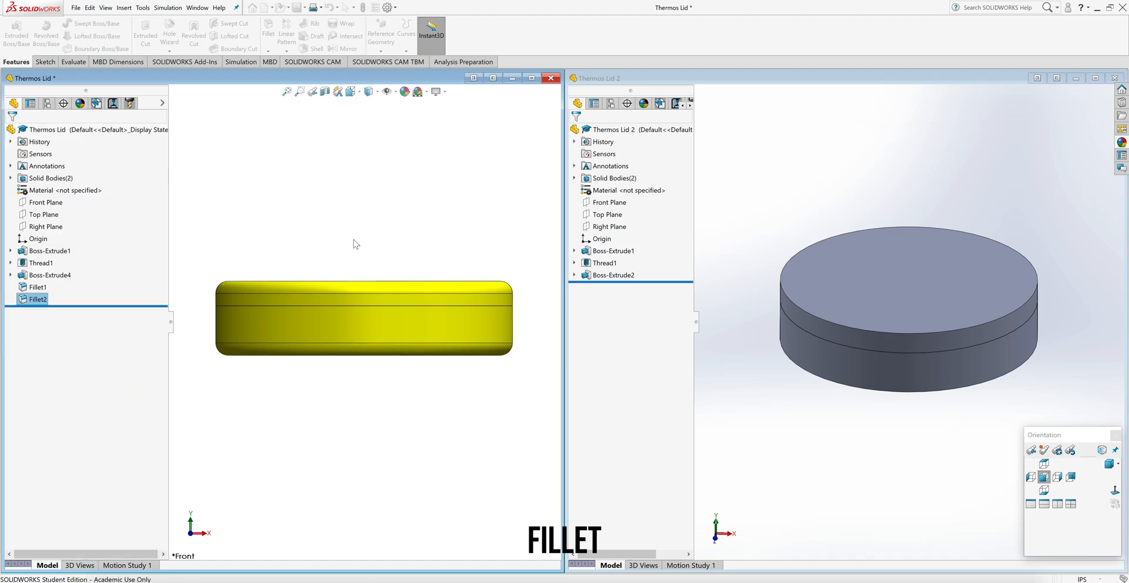
Fillet the top outer edge of Thermos Lid 2 with a symmetric 0.125 in radius
{"action": "left_click", "coordinate": [845, 400]}
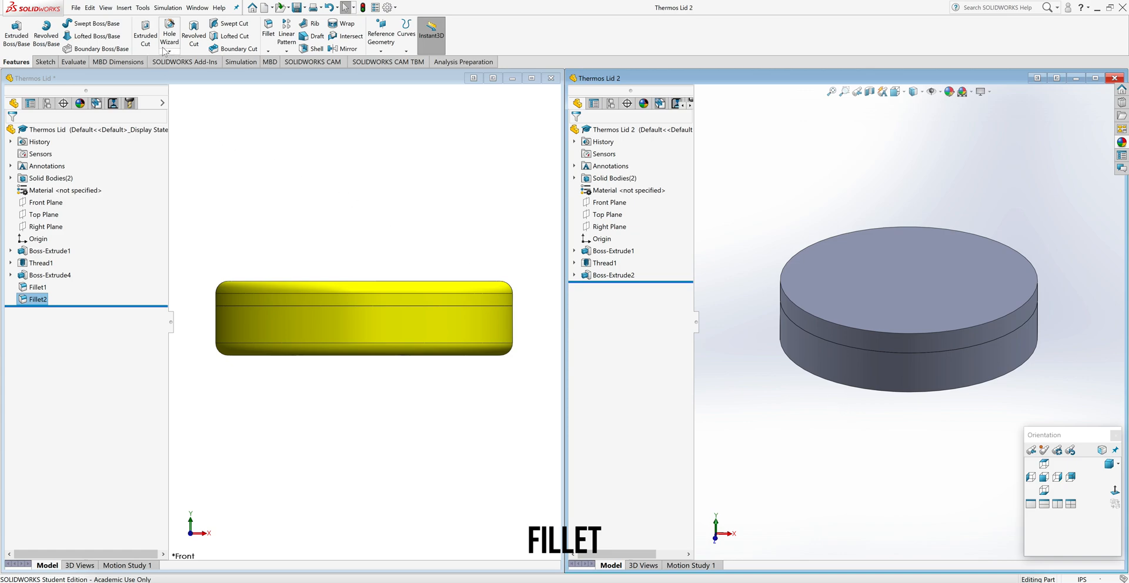
{"action": "left_click", "coordinate": [270, 52]}
{"action": "left_click", "coordinate": [282, 68]}
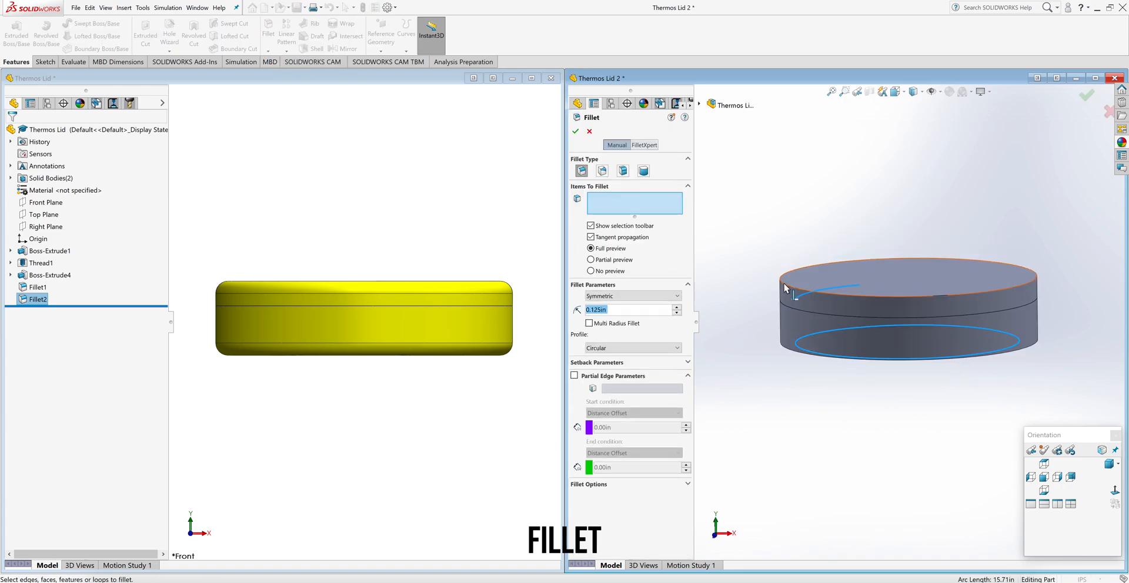
{"action": "left_click", "coordinate": [785, 285]}
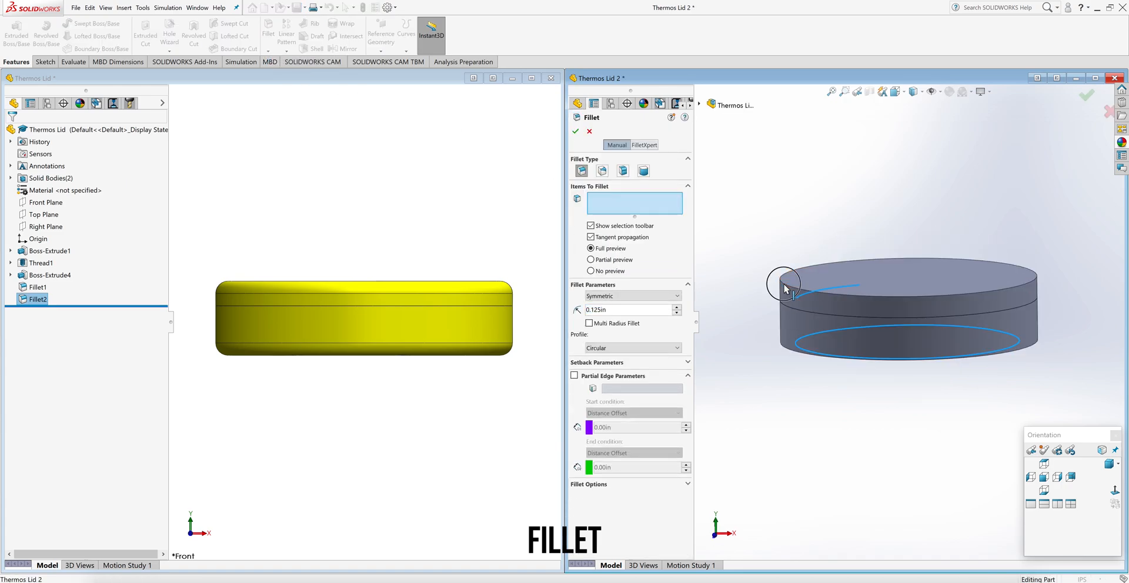
{"action": "left_click", "coordinate": [576, 134]}
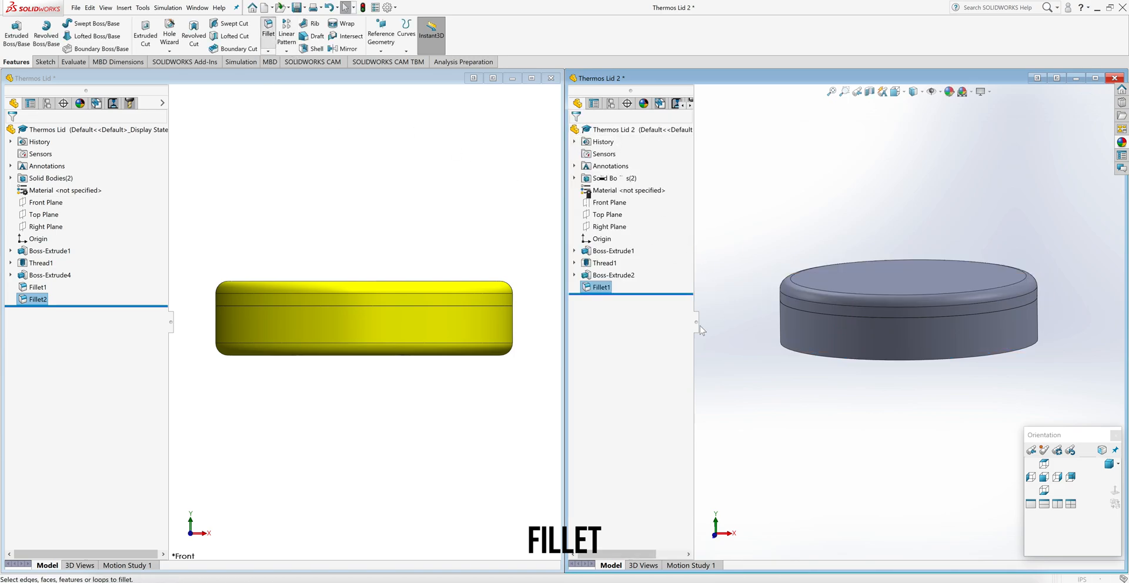
Fillet the bottom outer edge of Thermos Lid 2 with a symmetric 0.125 in radius
{"action": "left_click", "coordinate": [268, 34]}
{"action": "left_click", "coordinate": [791, 353]}
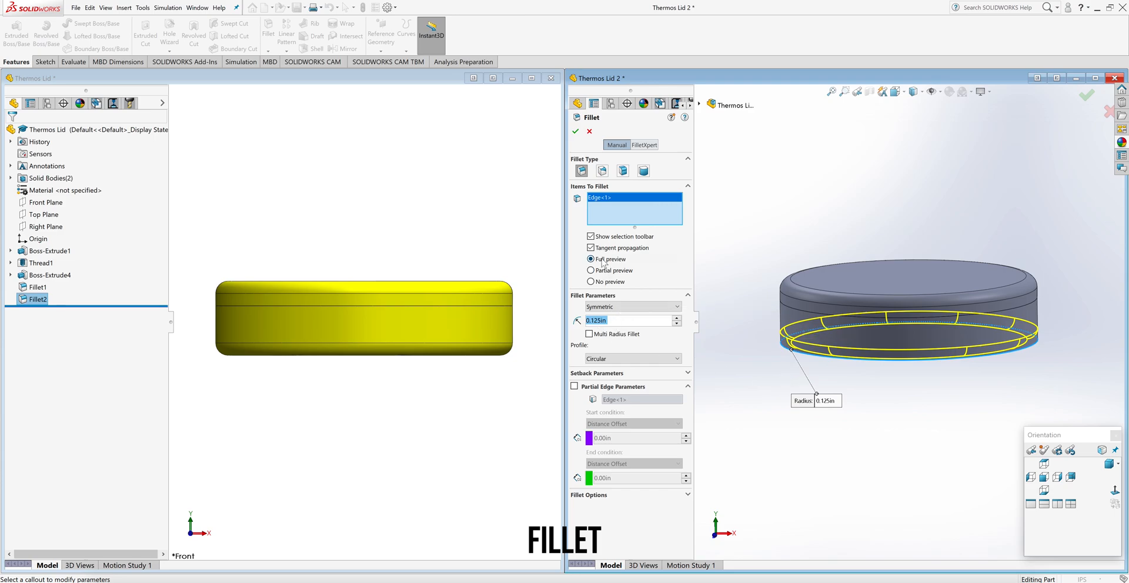
{"action": "left_click", "coordinate": [577, 132]}
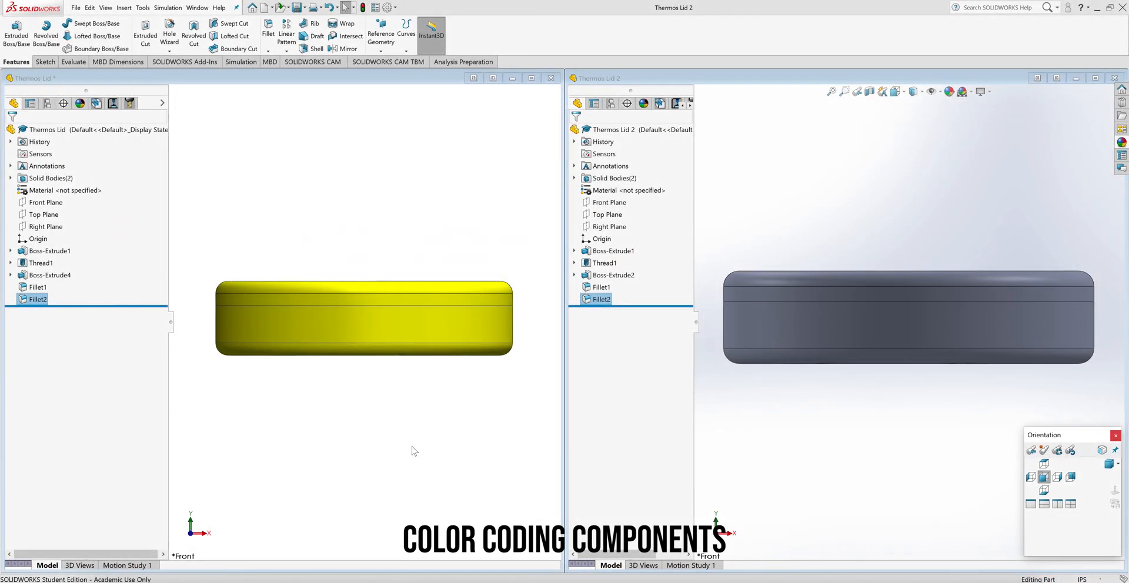
Compare the undersides of both lids and apply the Plain White scene to Thermos Lid 2
{"action": "left_click", "coordinate": [415, 417]}
{"action": "middle_click_drag", "start_coordinate": [415, 418], "coordinate": [417, 396]}
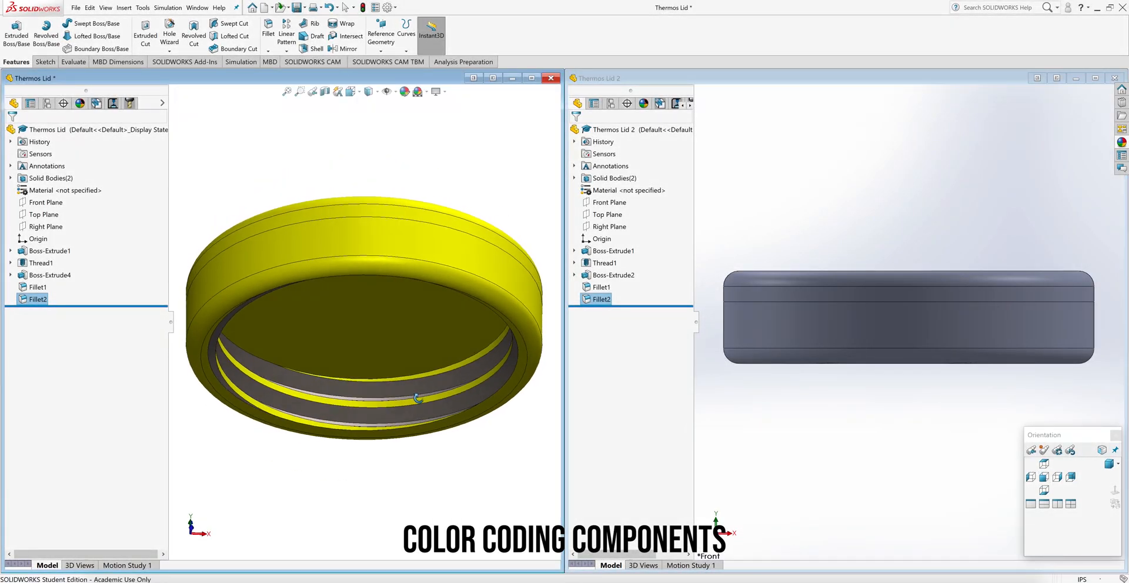
{"action": "left_click", "coordinate": [891, 422]}
{"action": "middle_click_drag", "start_coordinate": [888, 400], "coordinate": [886, 384]}
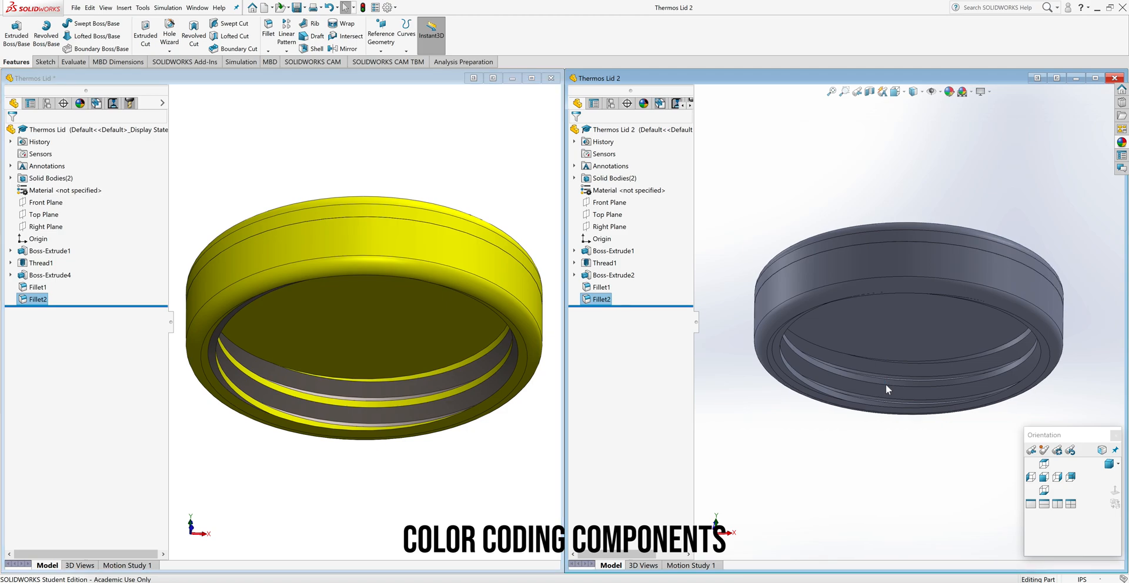
{"action": "left_click", "coordinate": [972, 92]}
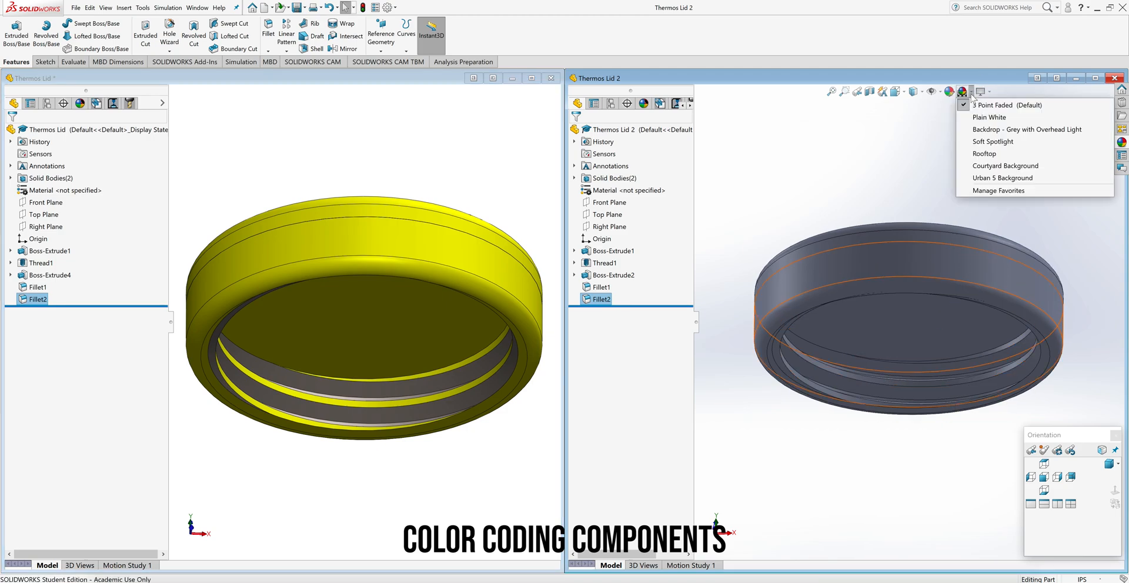
{"action": "left_click", "coordinate": [978, 118]}
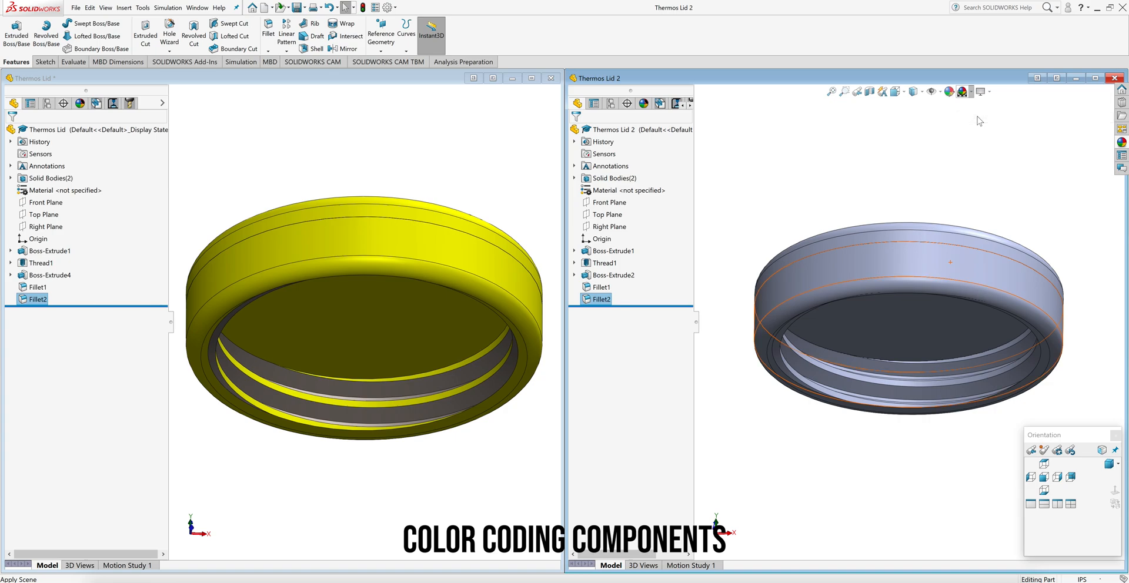
Apply the matte steel appearance to only the Thread1 feature of Thermos Lid 2, clearing the default whole-part selection
{"action": "left_click", "coordinate": [949, 92]}
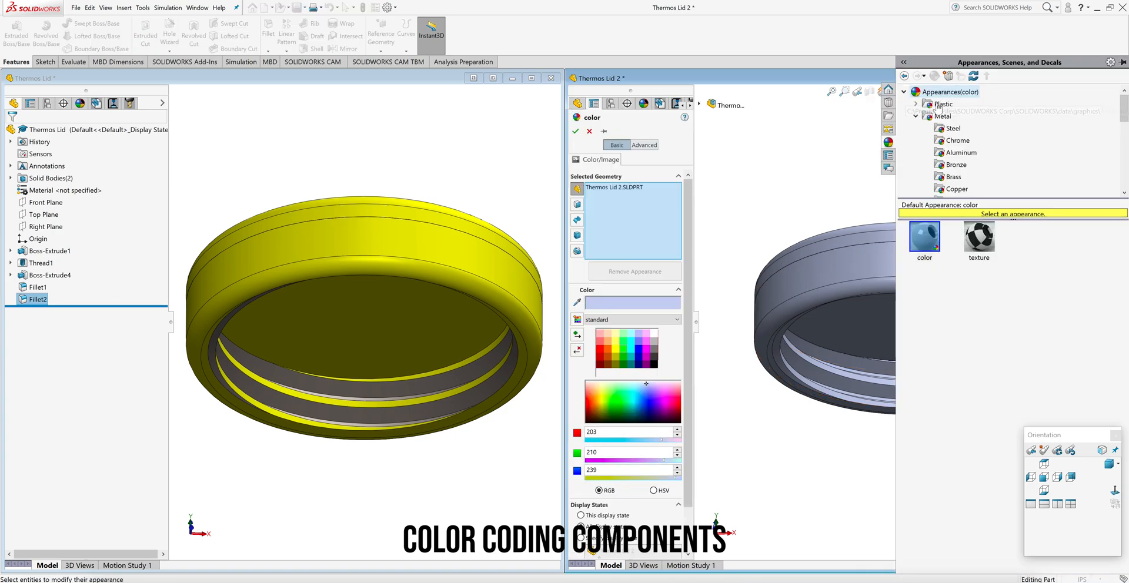
{"action": "right_click", "coordinate": [605, 202]}
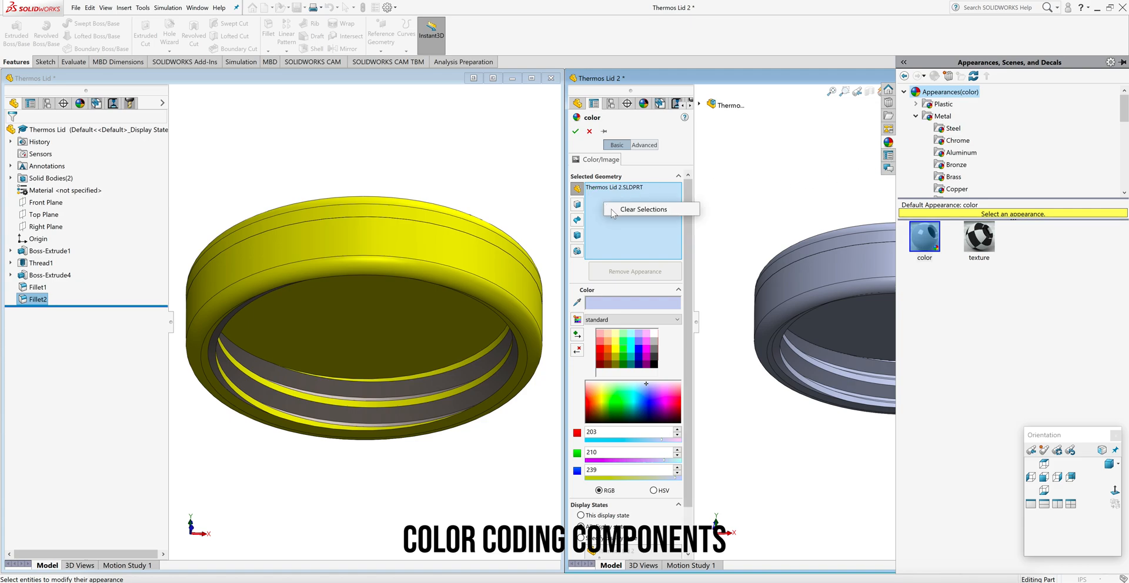
{"action": "left_click", "coordinate": [615, 210]}
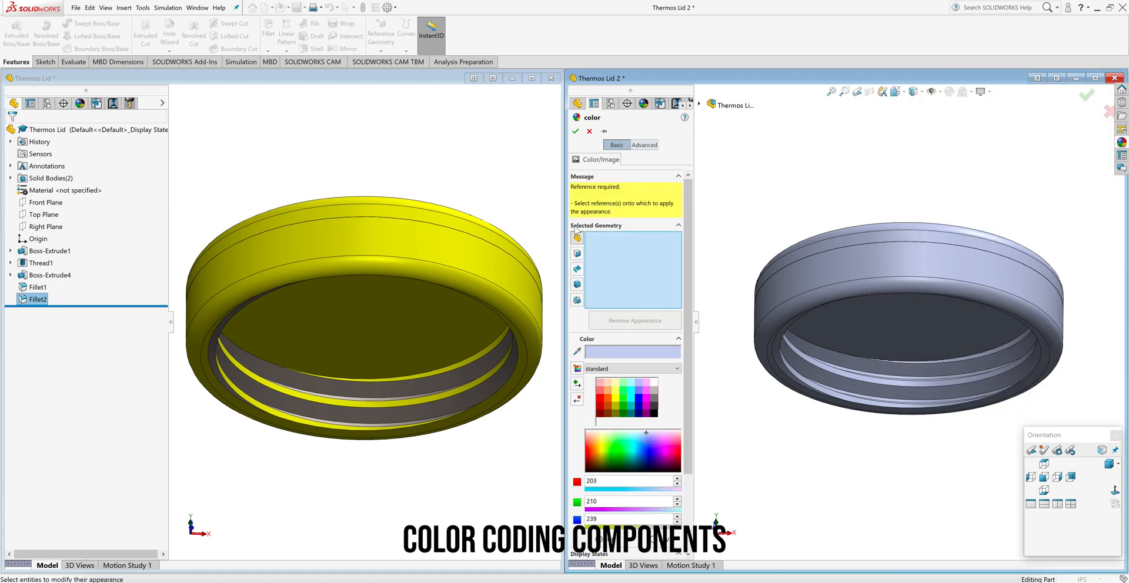
{"action": "left_click", "coordinate": [577, 299]}
{"action": "left_click", "coordinate": [700, 106]}
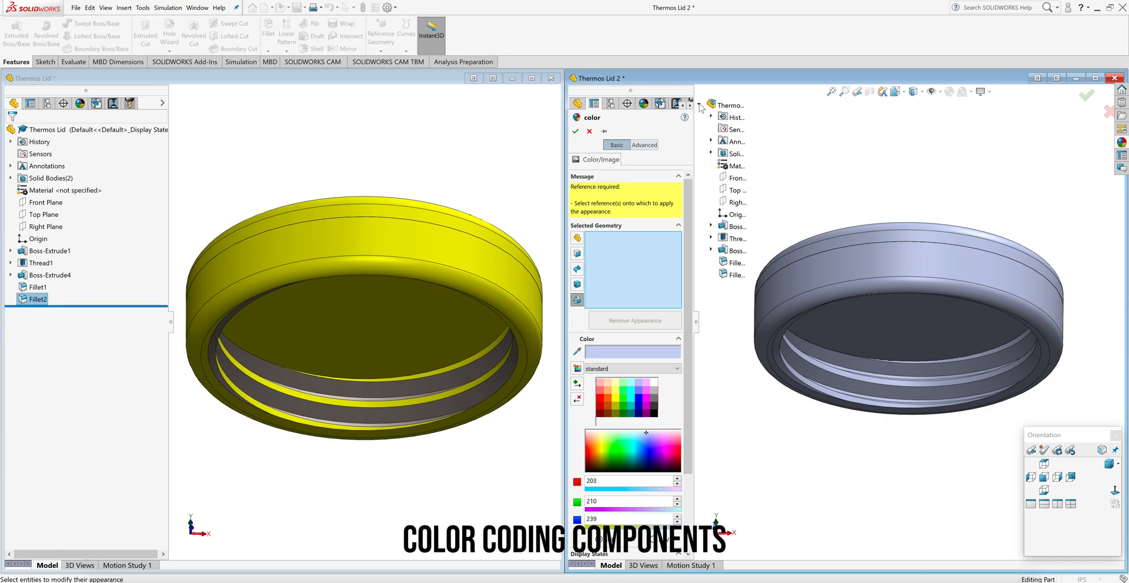
{"action": "left_click", "coordinate": [1095, 77]}
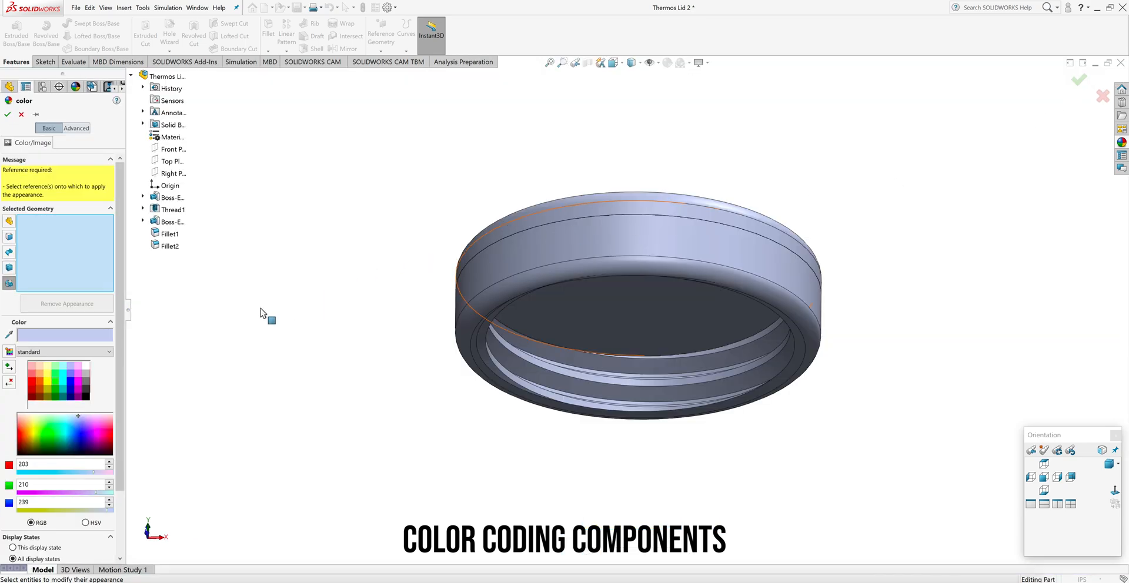
{"action": "left_click_drag", "start_coordinate": [127, 317], "coordinate": [156, 320]}
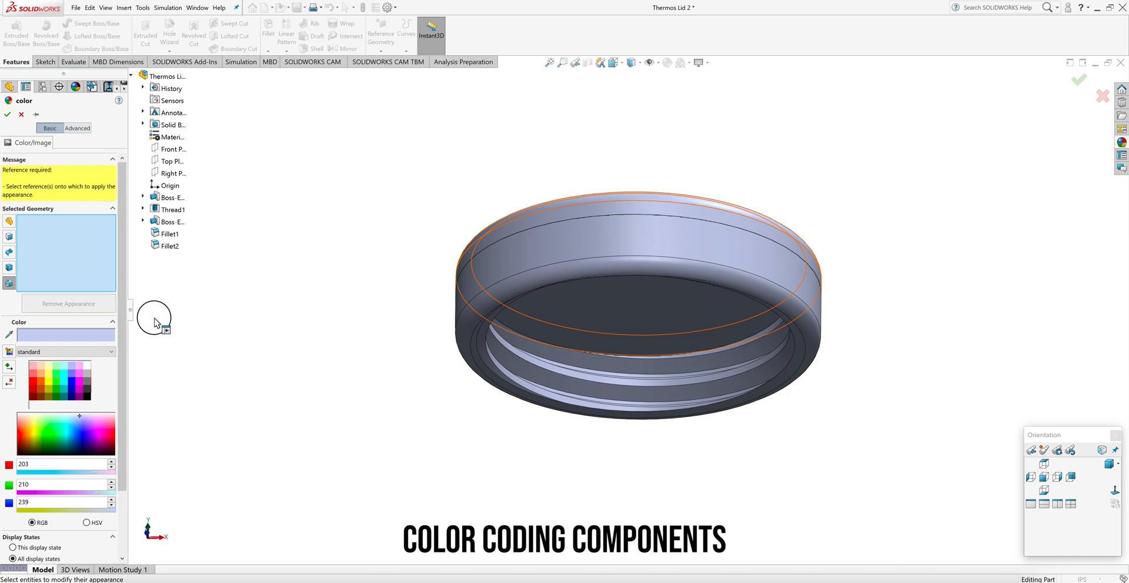
{"action": "left_click", "coordinate": [169, 210]}
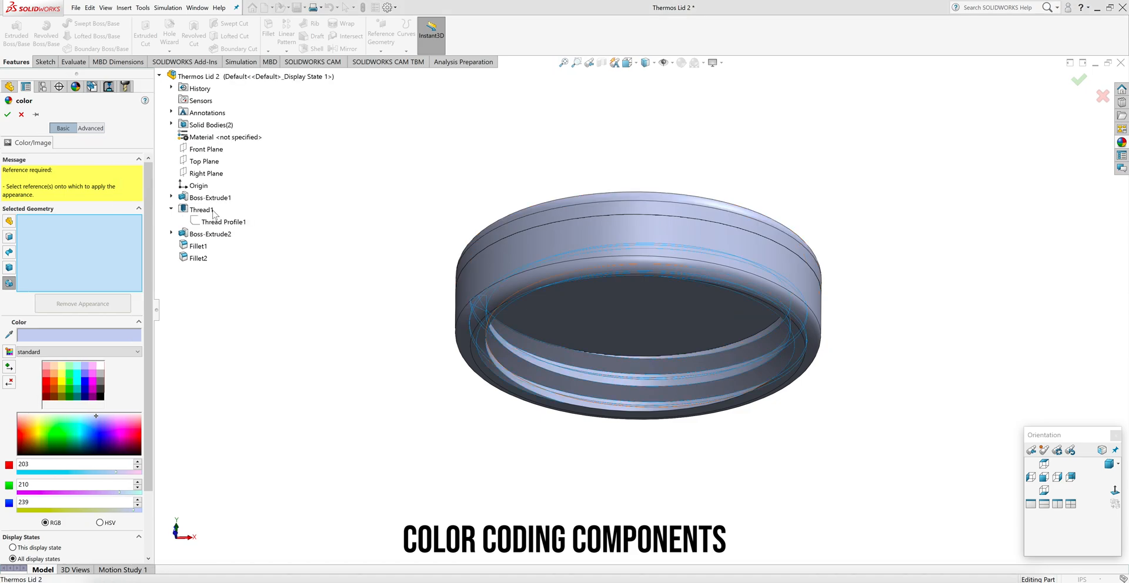
{"action": "left_click", "coordinate": [201, 210]}
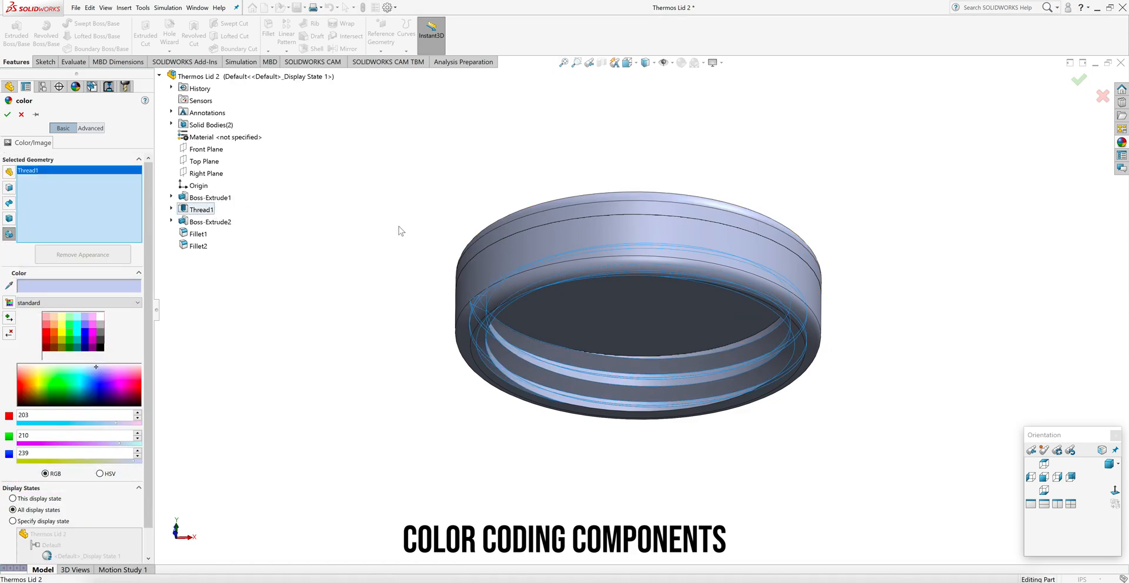
{"action": "left_click", "coordinate": [1123, 143]}
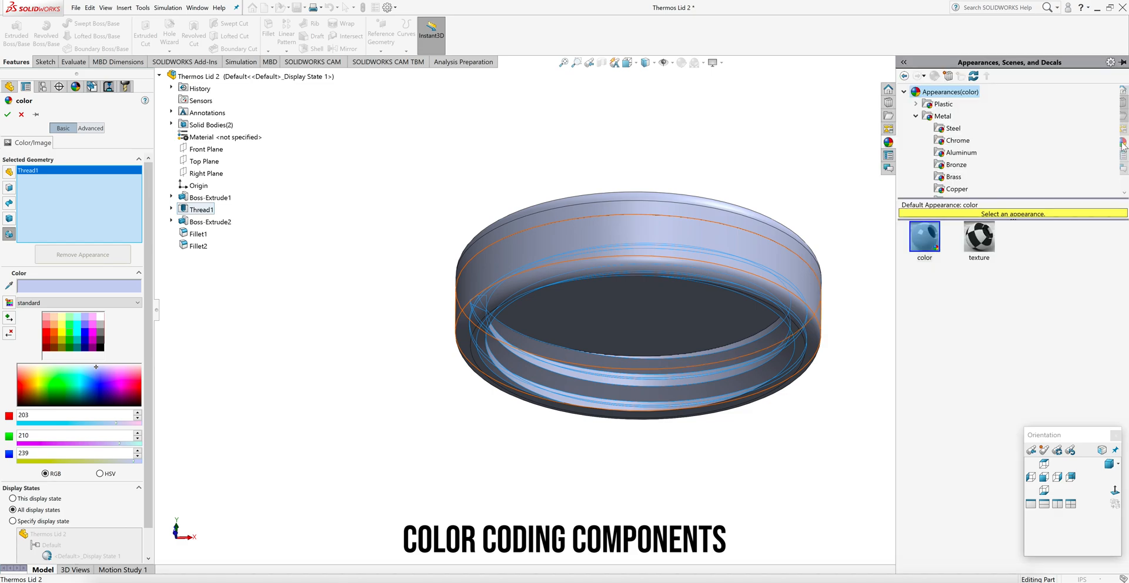
{"action": "left_click", "coordinate": [951, 128]}
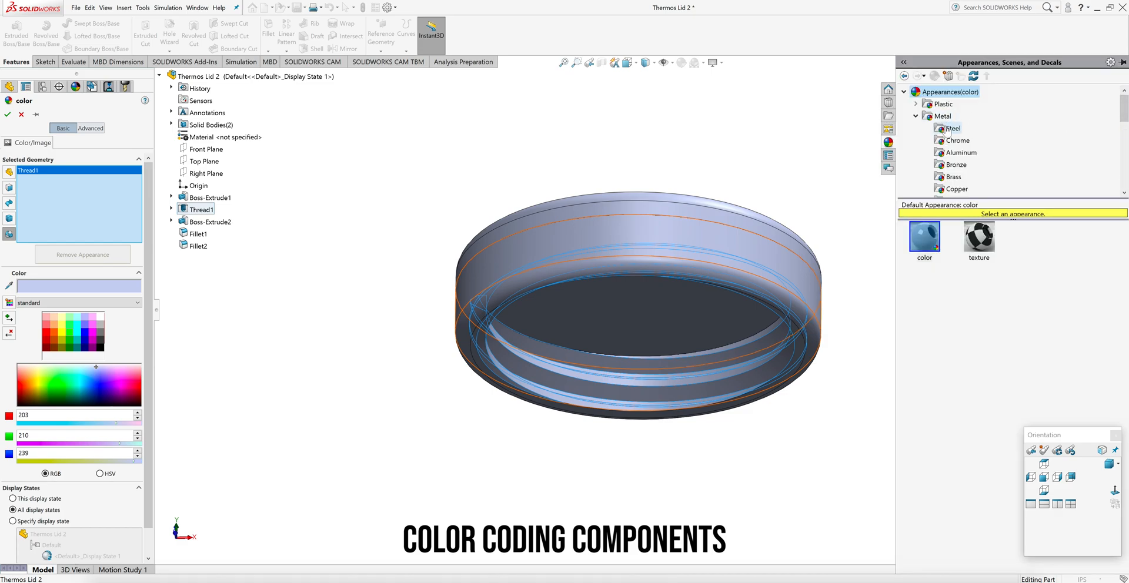
{"action": "left_click", "coordinate": [1089, 240]}
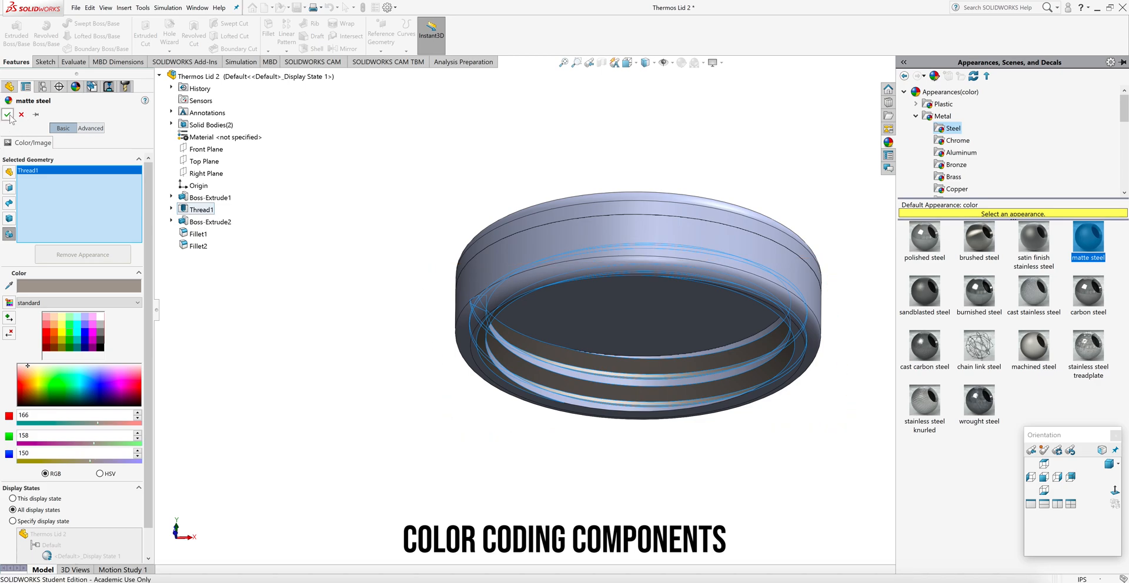
{"action": "left_click", "coordinate": [8, 115]}
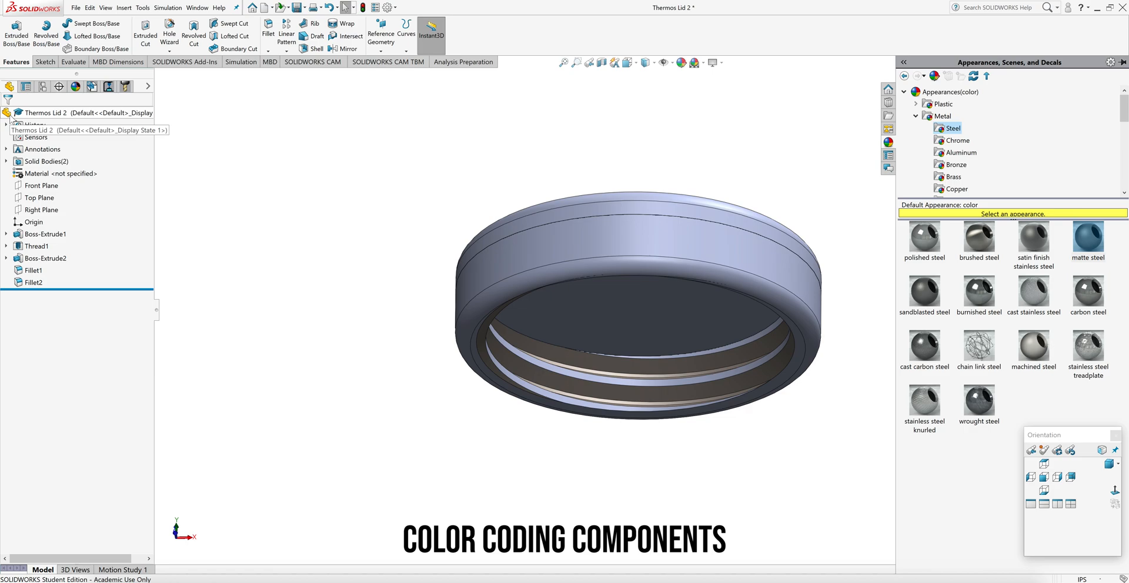
{"action": "left_click", "coordinate": [802, 139]}
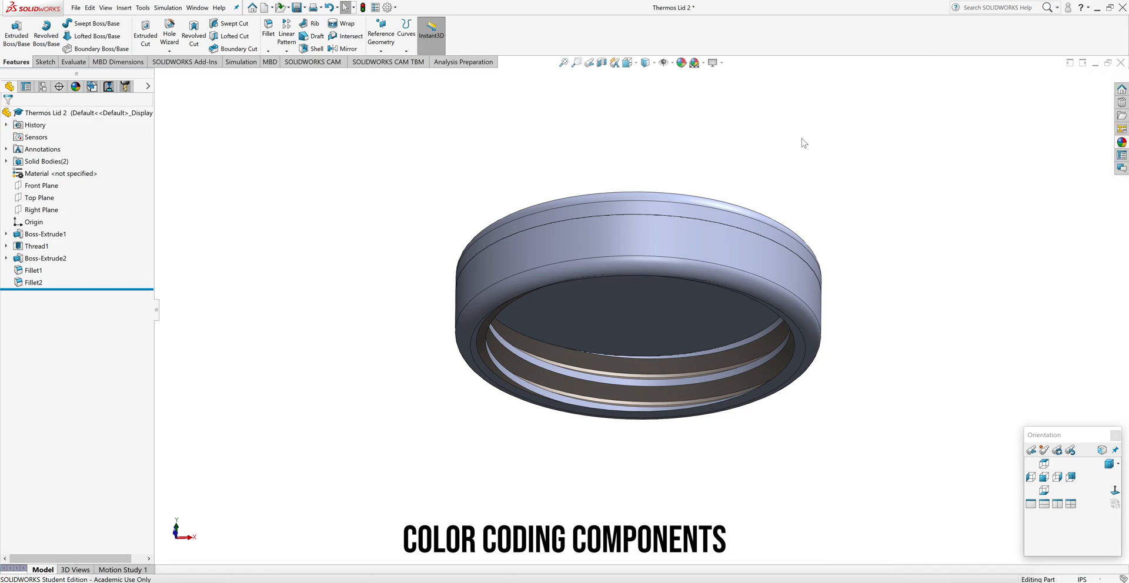
Color Boss-Extrude1, Boss-Extrude2, Fillet1 and Fillet2 yellow (RGB 255, 255, 0) and compare both lids side by side
{"action": "left_click", "coordinate": [680, 63]}
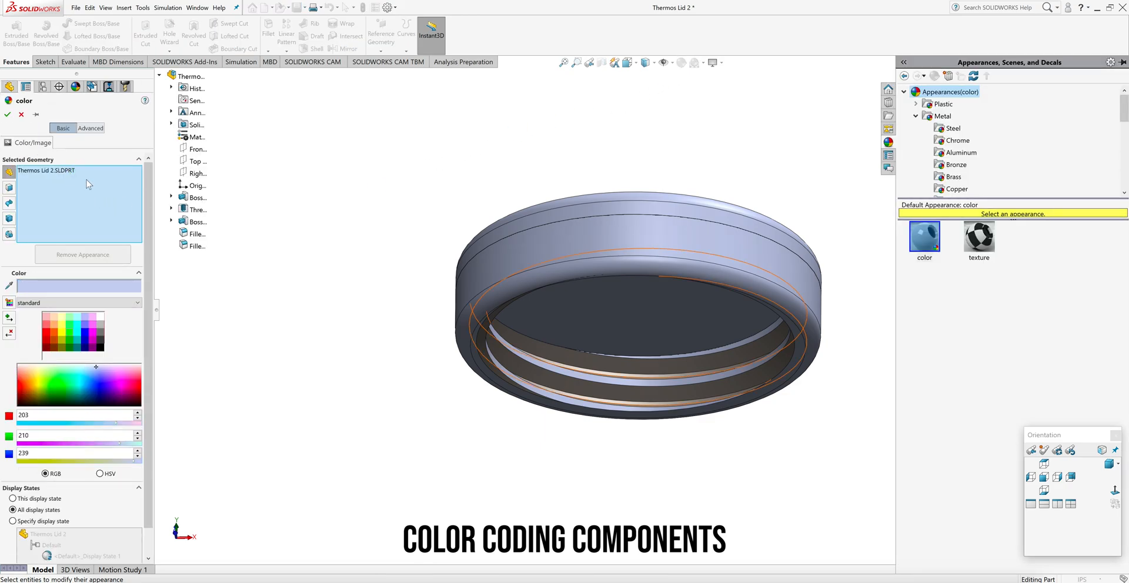
{"action": "right_click", "coordinate": [58, 169]}
{"action": "left_click", "coordinate": [66, 175]}
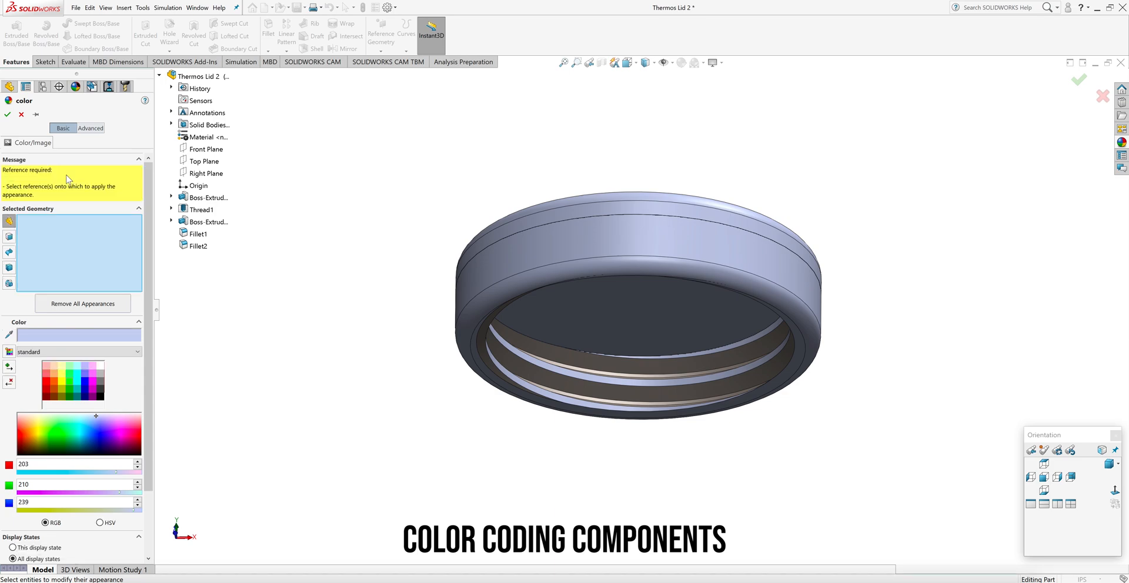
{"action": "left_click", "coordinate": [9, 283]}
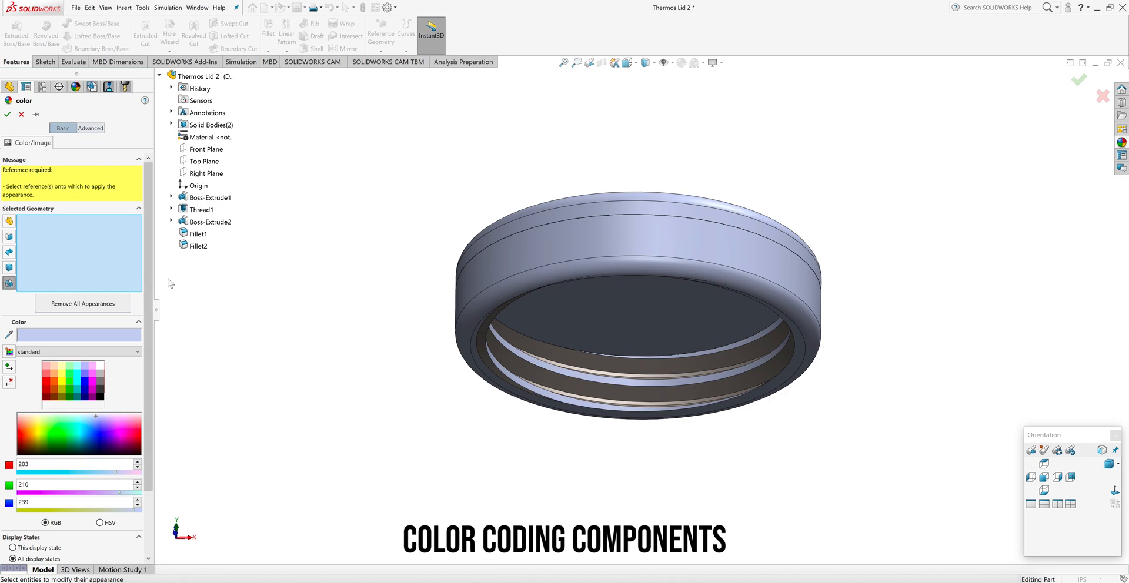
{"action": "left_click", "coordinate": [229, 198]}
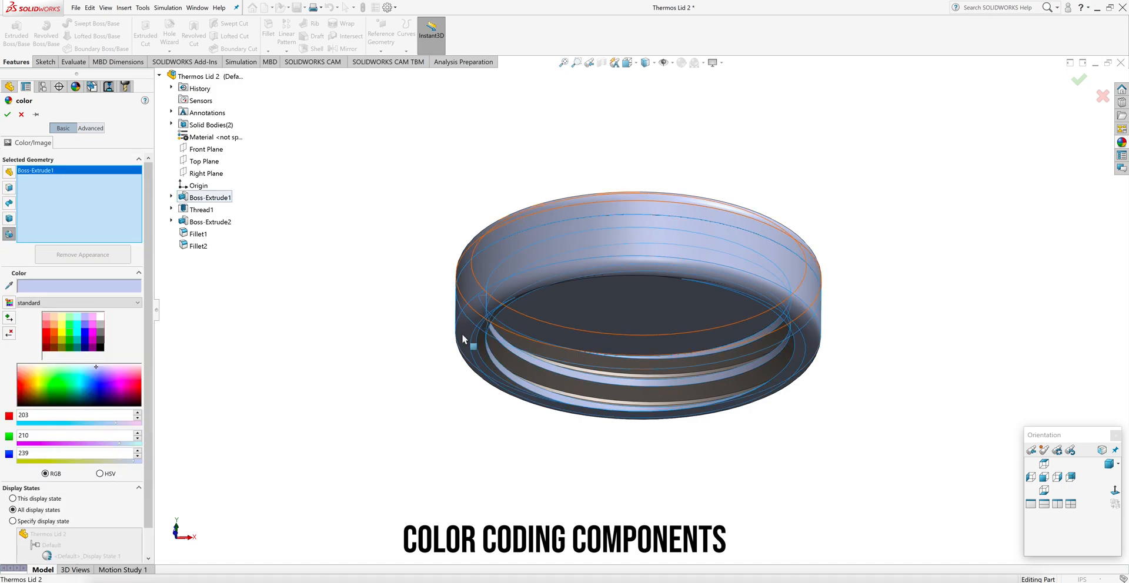
{"action": "left_click", "coordinate": [420, 360]}
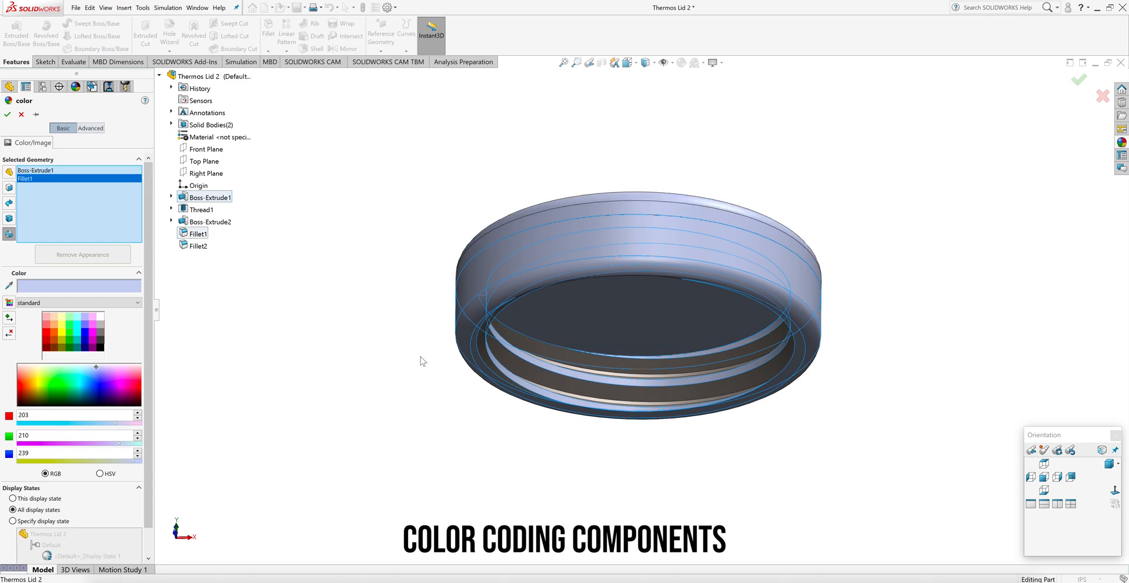
{"action": "left_click", "coordinate": [225, 221]}
{"action": "left_click", "coordinate": [61, 331]}
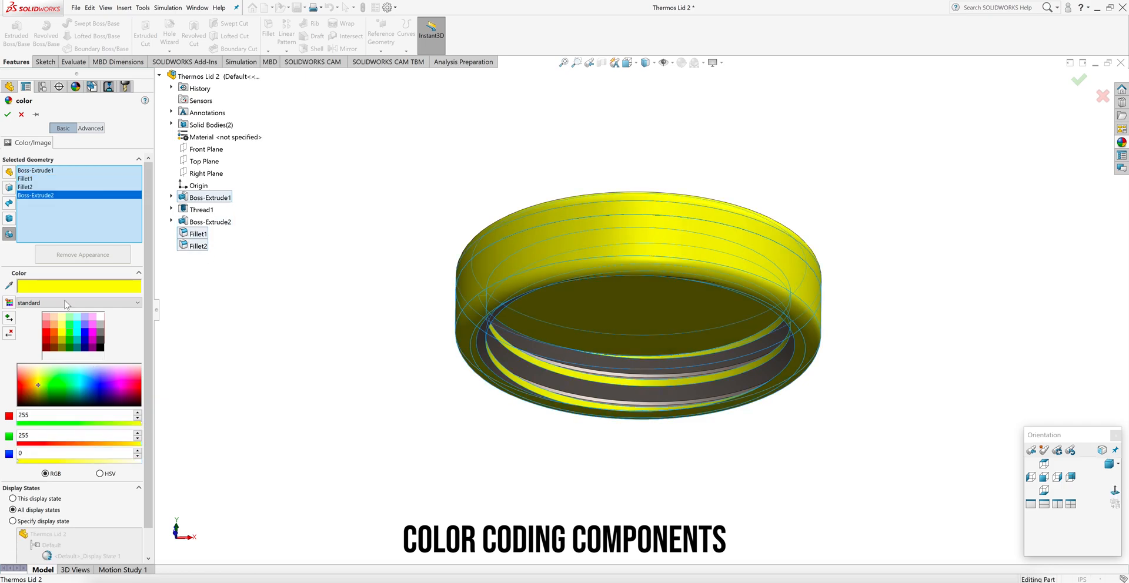
{"action": "left_click", "coordinate": [7, 114]}
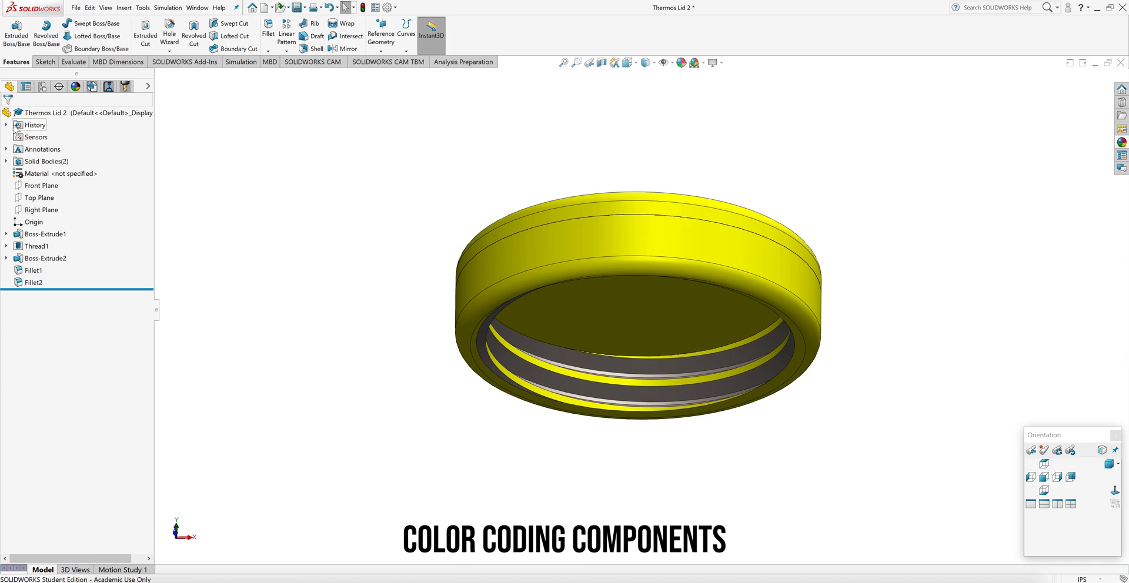
{"action": "left_click", "coordinate": [1083, 63]}
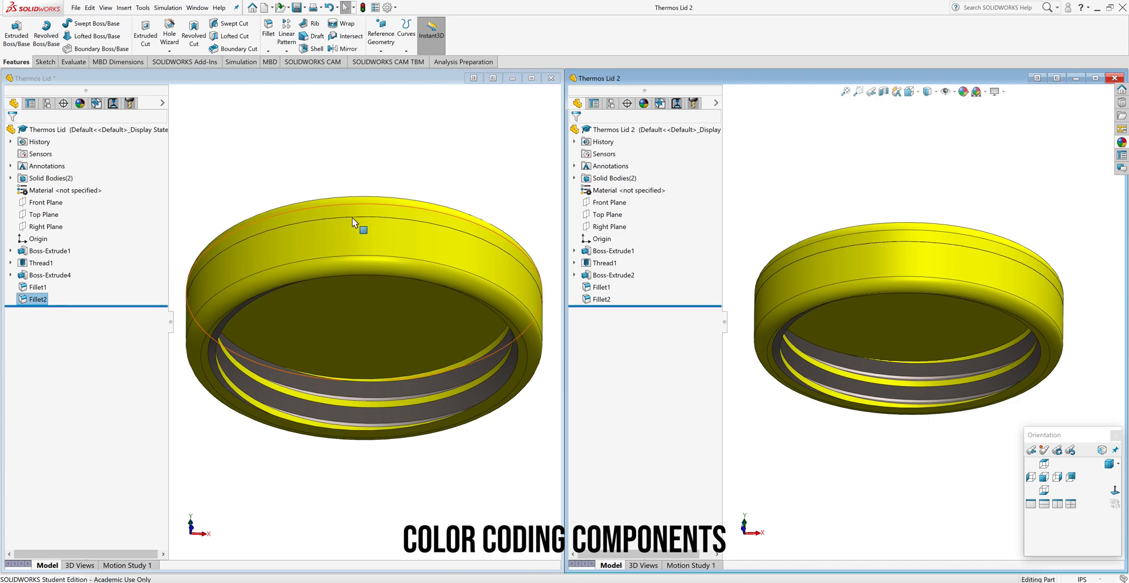
{"action": "key", "text": "f"}
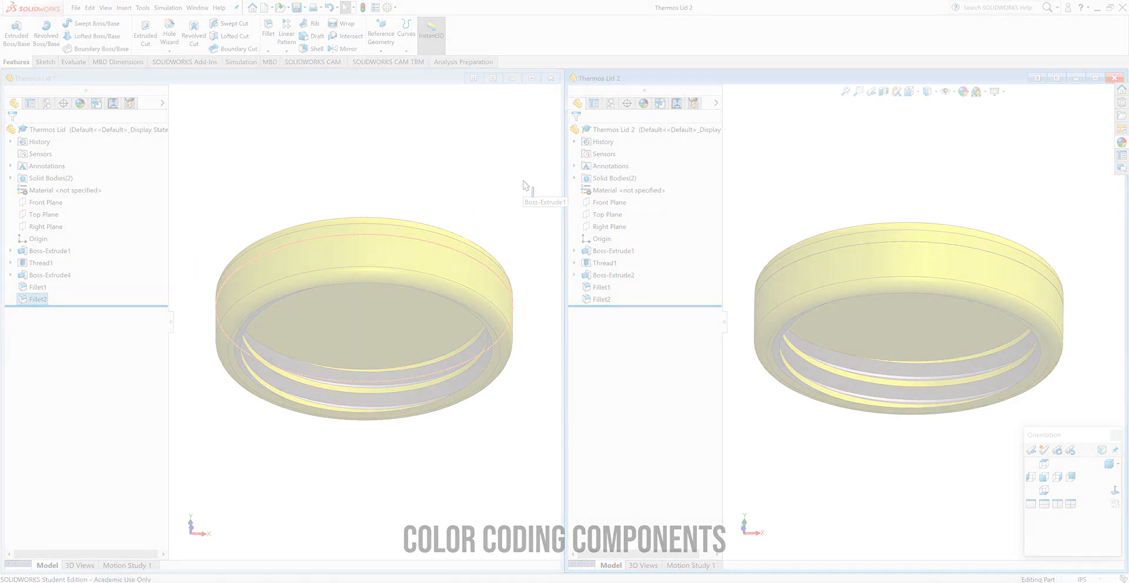
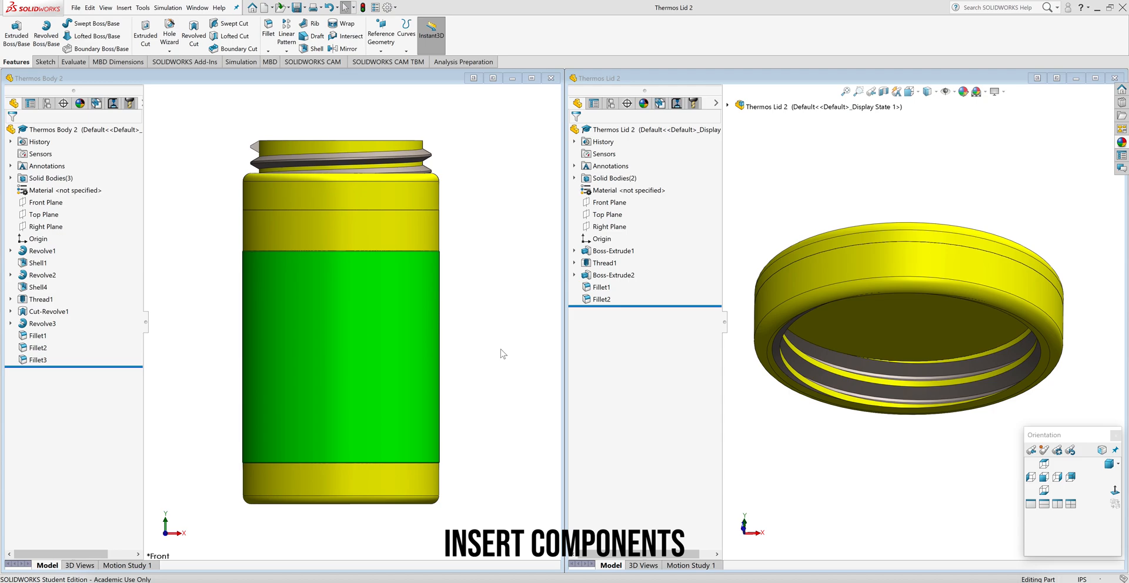
Open the reference Thermos assembly, check how its lid sits and whether it moves, and return to the part windows
{"action": "left_click", "coordinate": [281, 8]}
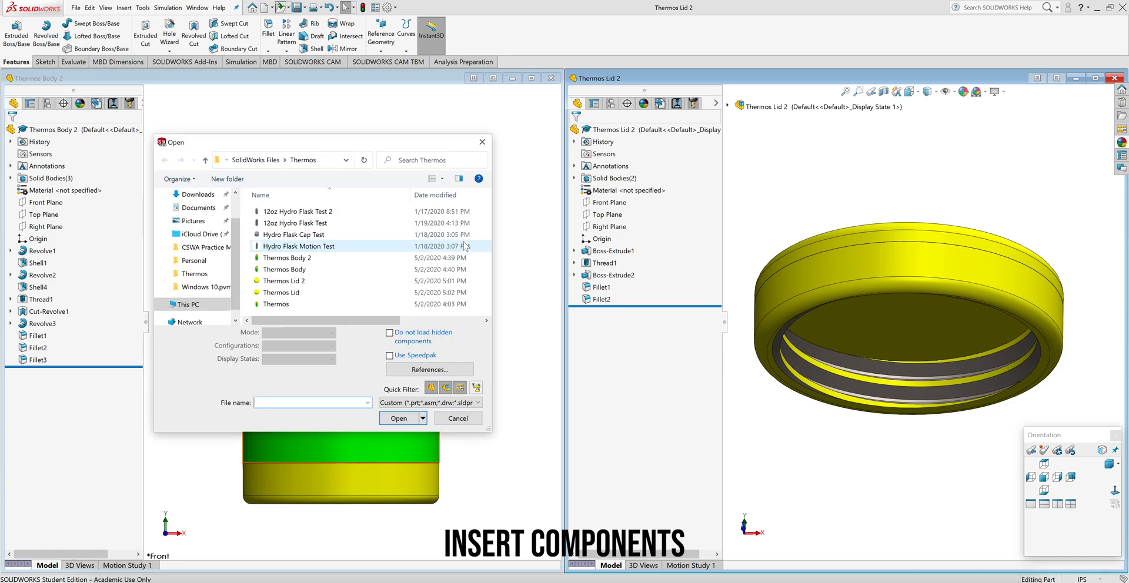
{"action": "left_click", "coordinate": [297, 303]}
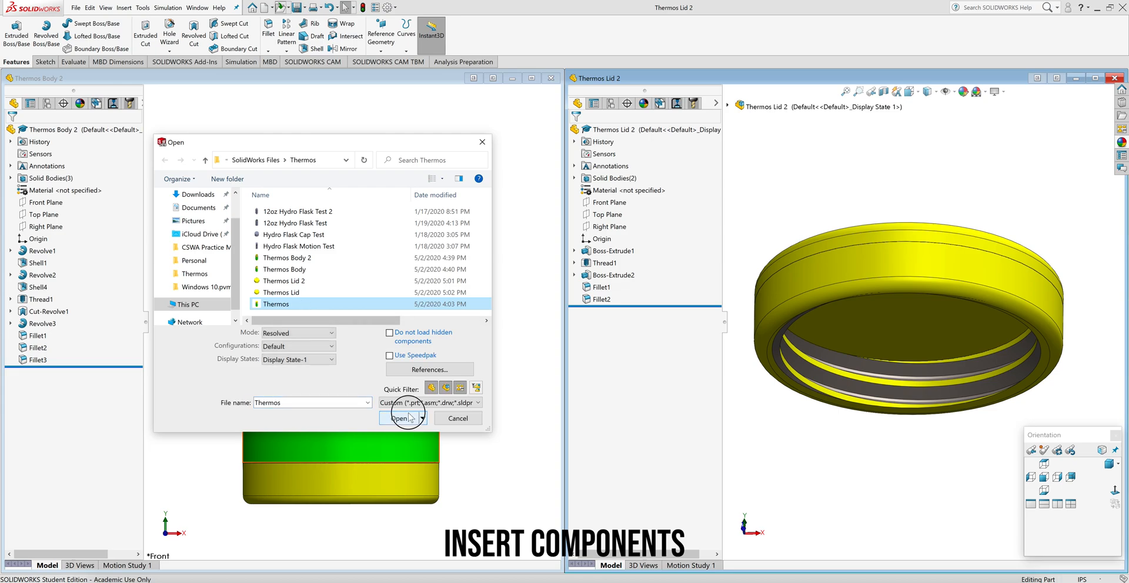
{"action": "left_click", "coordinate": [405, 418]}
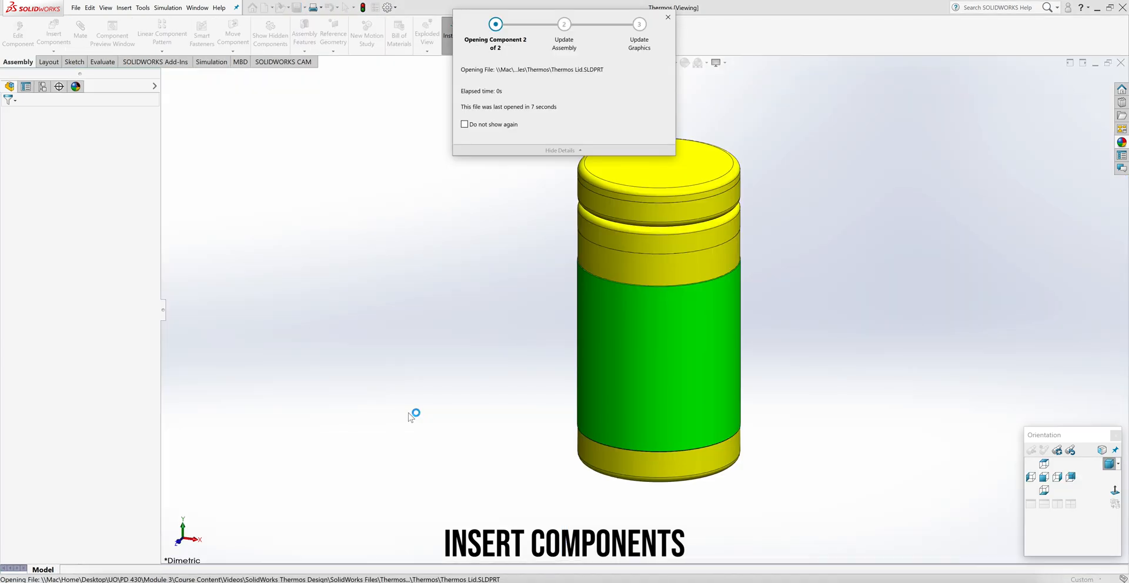
{"action": "left_click", "coordinate": [626, 304]}
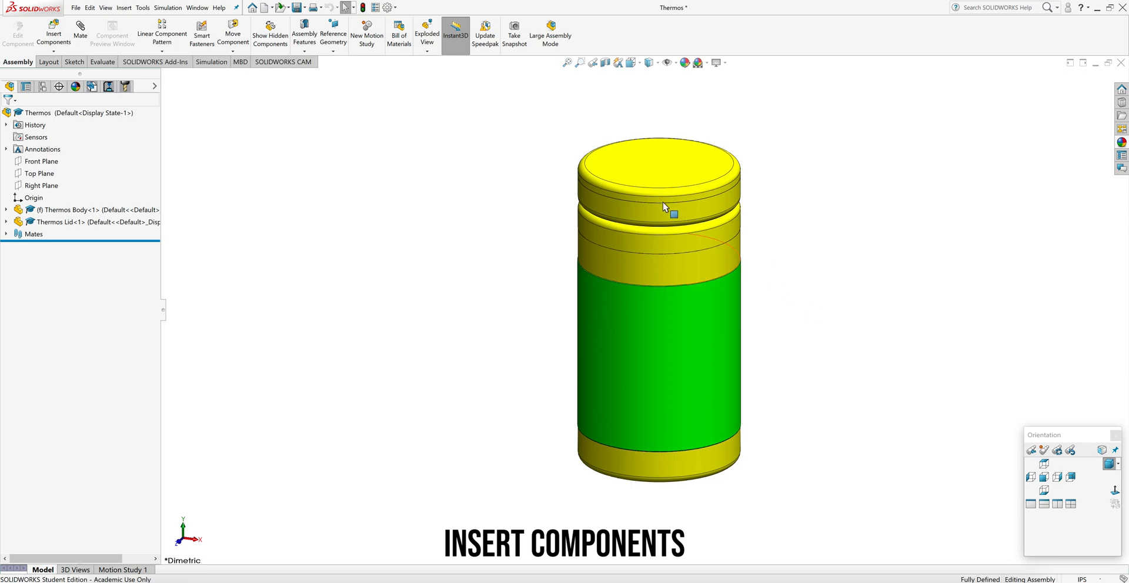
{"action": "left_click_drag", "start_coordinate": [612, 207], "coordinate": [448, 159]}
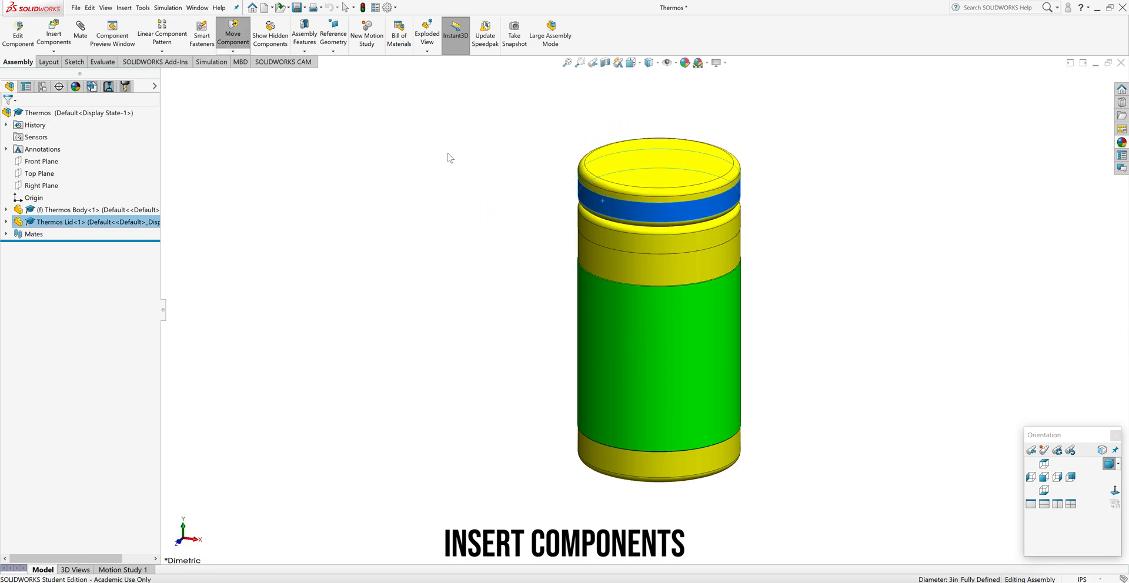
{"action": "key", "text": "Escape"}
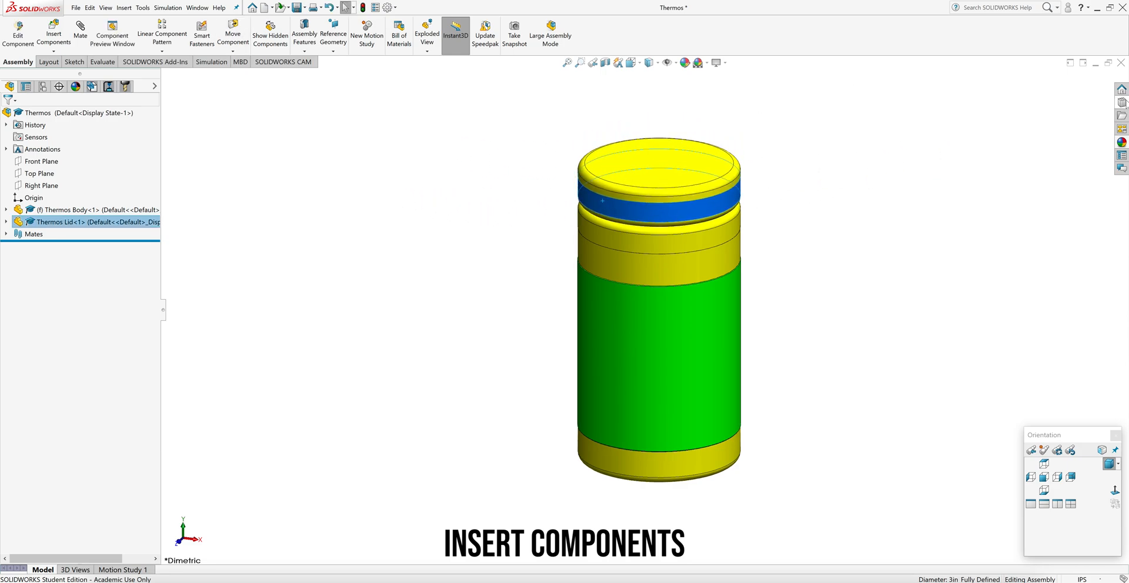
{"action": "left_click", "coordinate": [1096, 63]}
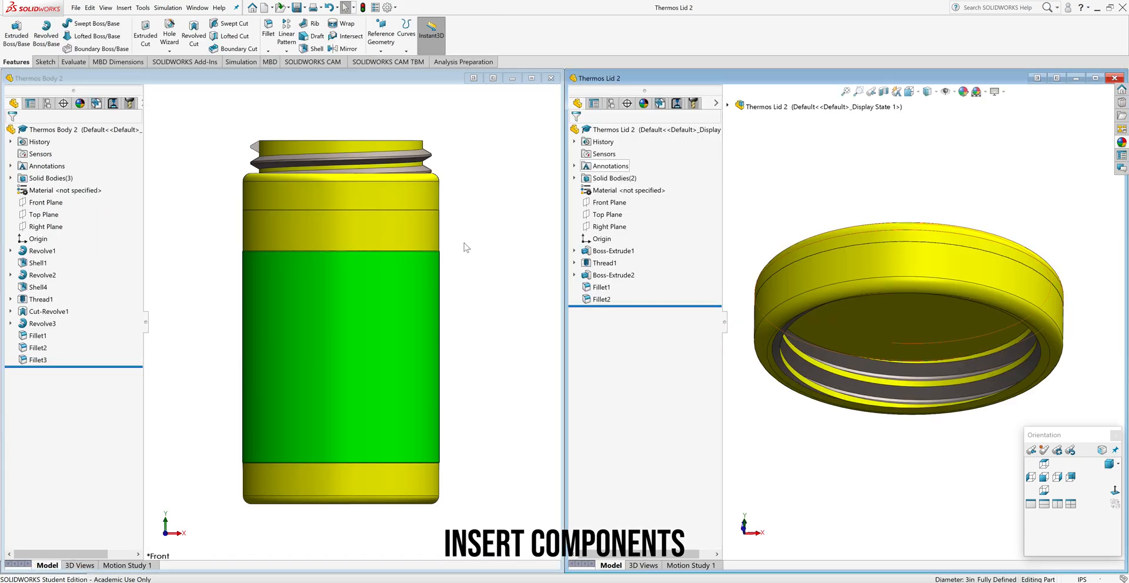
{"action": "left_click", "coordinate": [794, 212]}
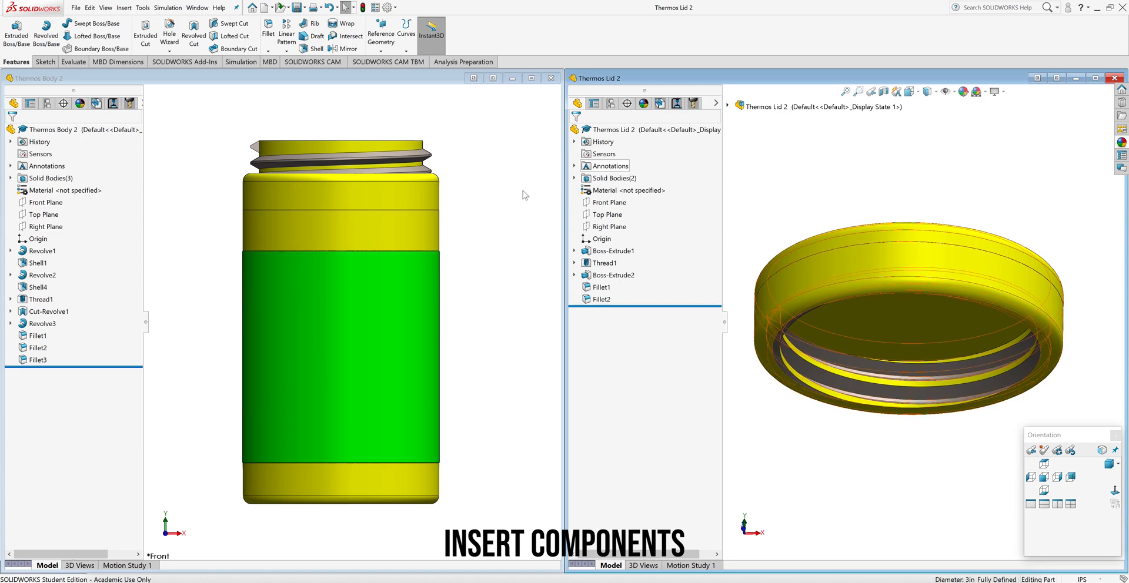
Make a new assembly from Thermos Body 2, keeping component insertion pinned open, and place the body as the first component
{"action": "left_click", "coordinate": [487, 188]}
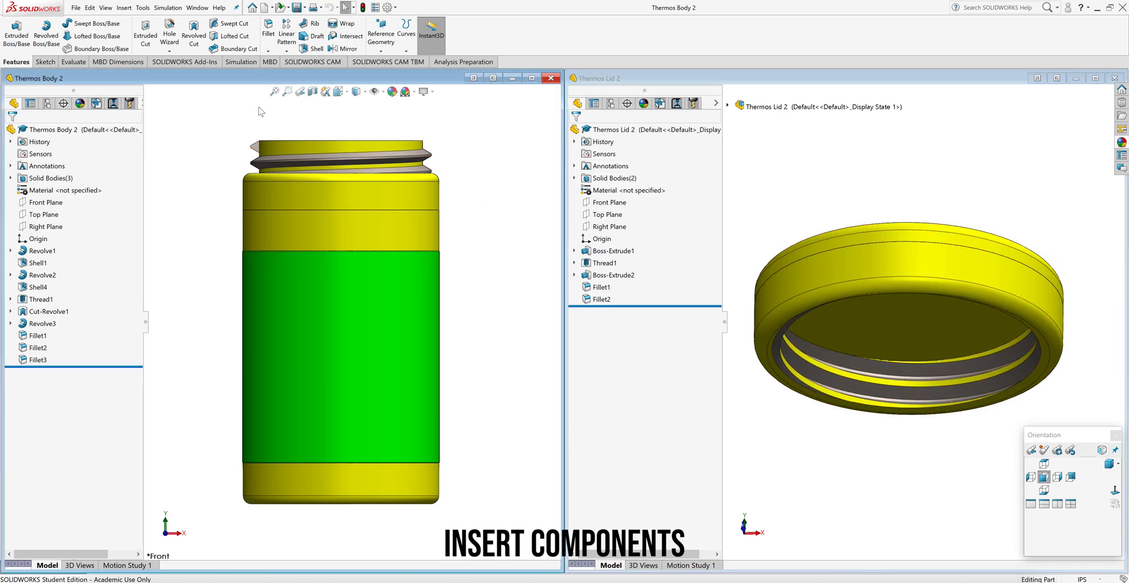
{"action": "left_click", "coordinate": [76, 7]}
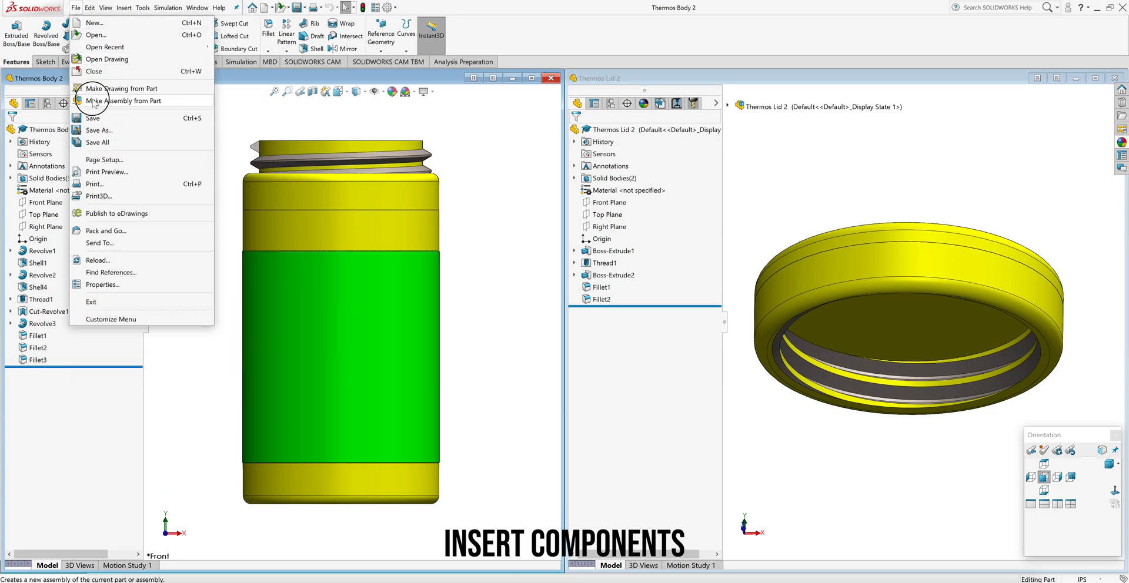
{"action": "left_click", "coordinate": [94, 101]}
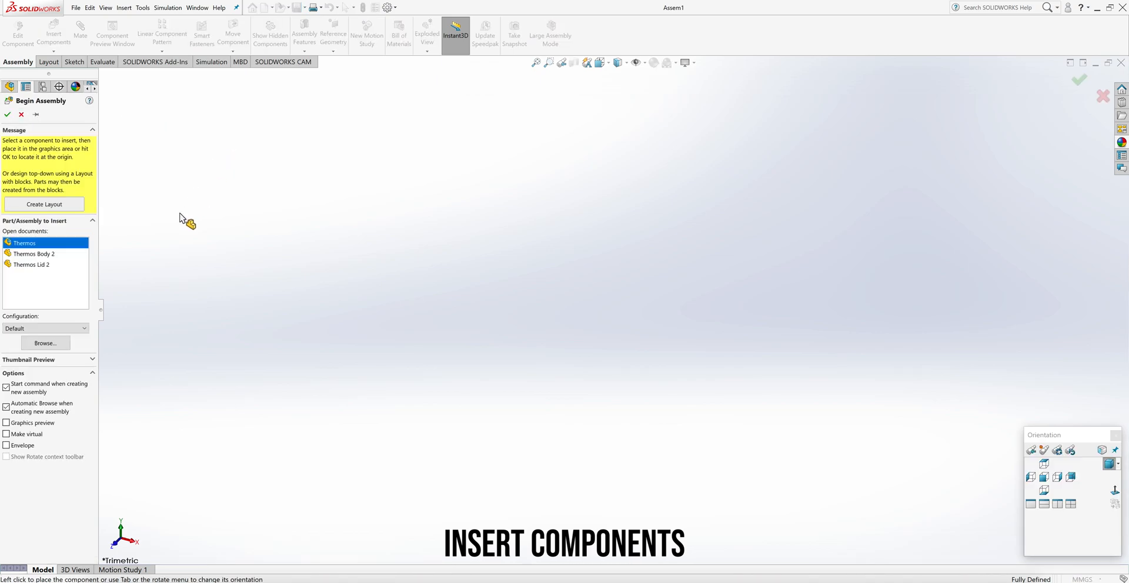
{"action": "left_click", "coordinate": [36, 116]}
{"action": "left_click", "coordinate": [34, 254]}
{"action": "left_click", "coordinate": [538, 295]}
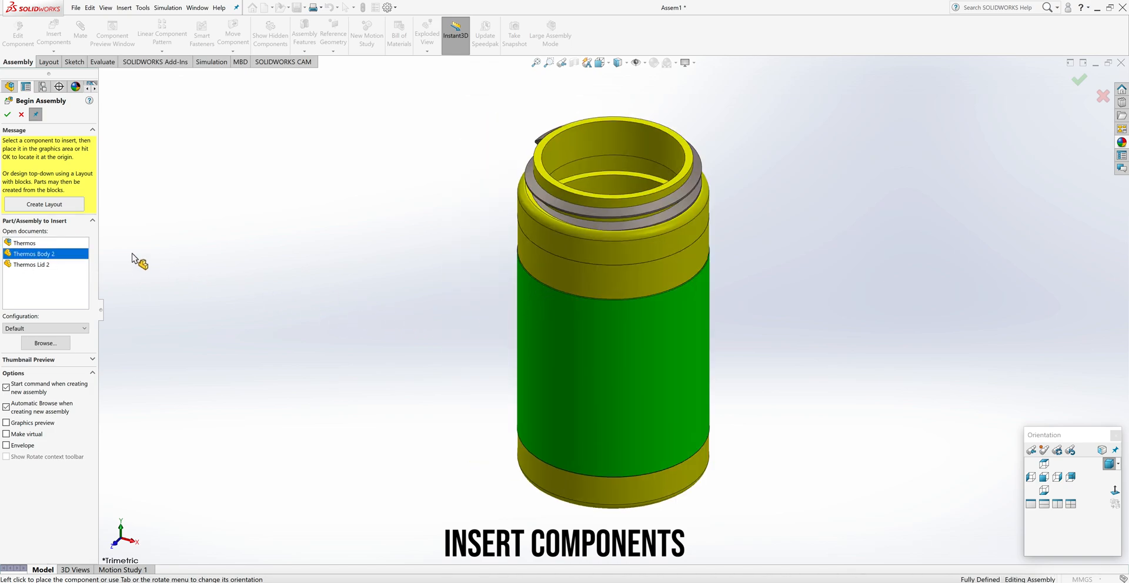
Insert Thermos Lid 2 as the second component, placed freely above the body, and finish inserting components
{"action": "left_click", "coordinate": [46, 266]}
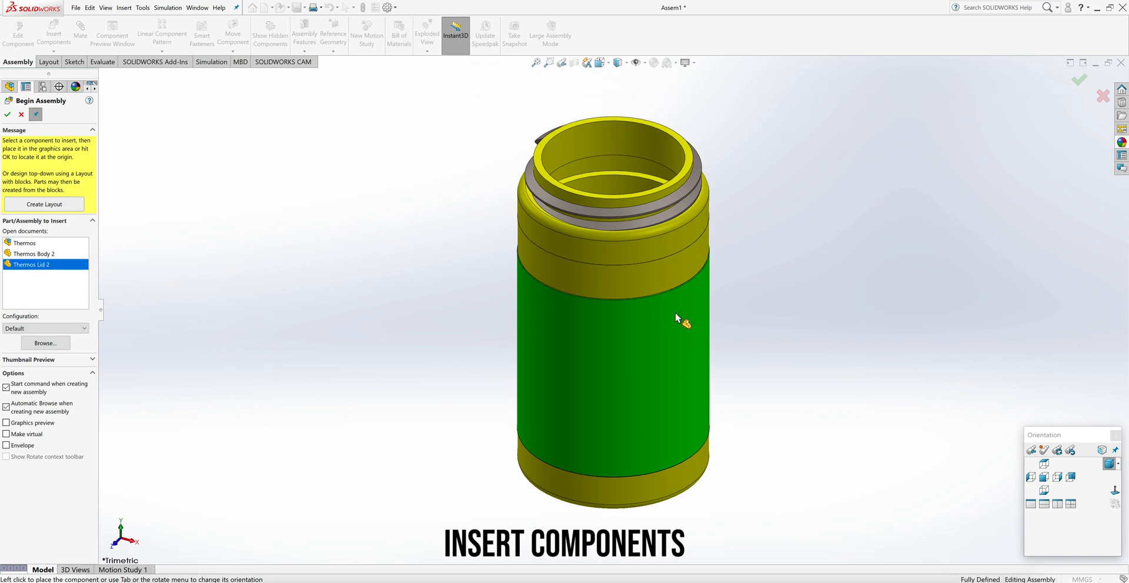
{"action": "scroll", "coordinate": [645, 271], "scroll_direction": "up", "scroll_amount": 4}
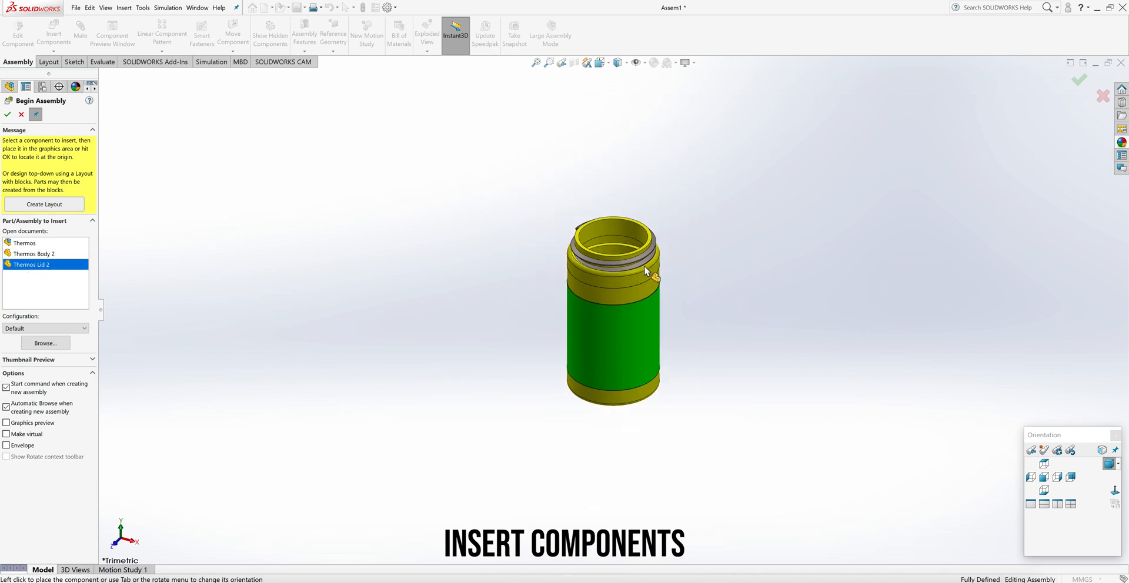
{"action": "left_click", "coordinate": [608, 168]}
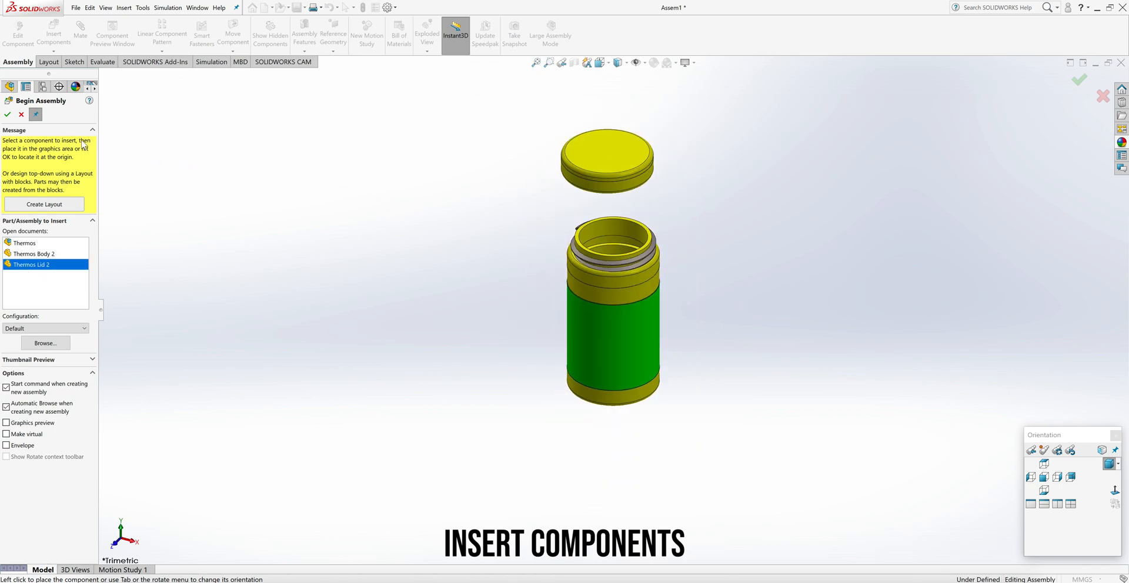
{"action": "left_click", "coordinate": [8, 117]}
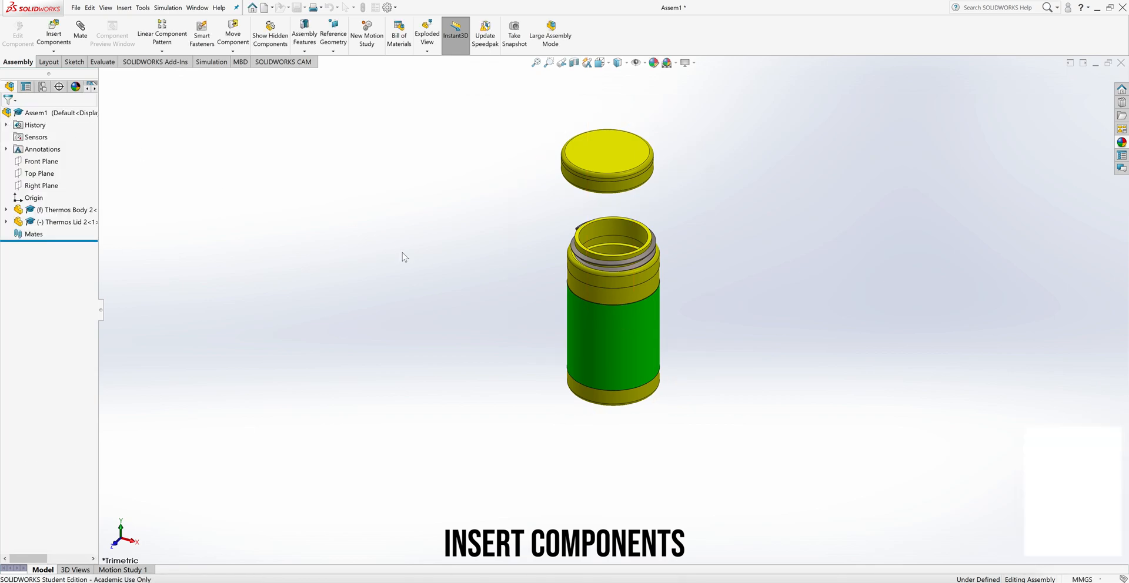
Save the new assembly in the Thermos folder under the file name Thermos 2
{"action": "mouse_move", "coordinate": [444, 259]}
{"action": "middle_mouse_down"}
{"action": "mouse_move", "coordinate": [451, 229]}
{"action": "mouse_move", "coordinate": [421, 212]}
{"action": "mouse_move", "coordinate": [427, 222]}
{"action": "middle_mouse_up"}
{"action": "middle_click_drag", "start_coordinate": [438, 278], "coordinate": [456, 256]}
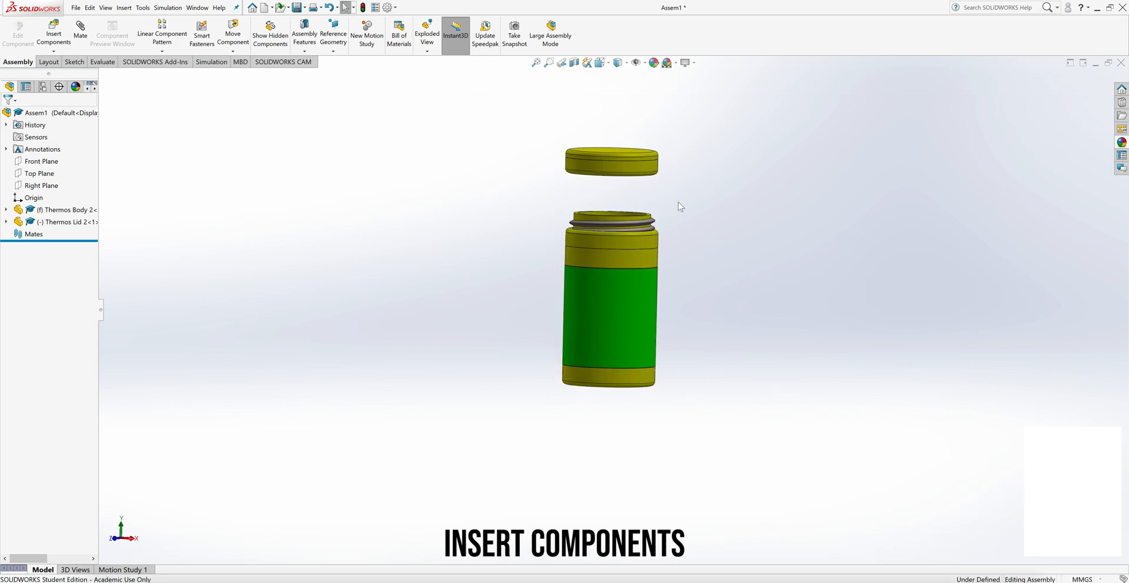
{"action": "left_click", "coordinate": [610, 67]}
{"action": "left_click", "coordinate": [612, 108]}
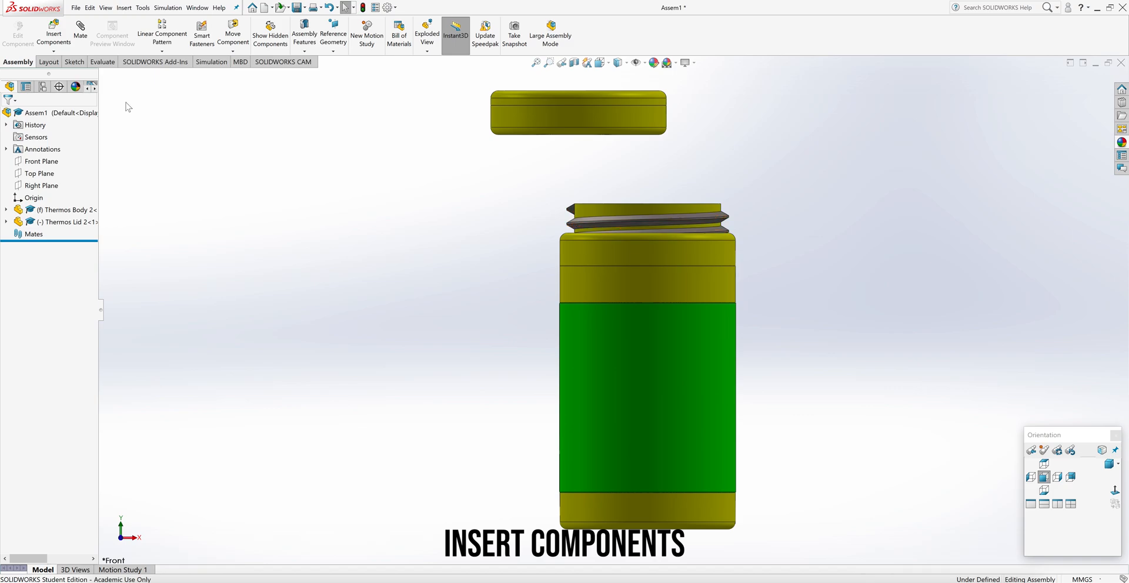
{"action": "left_click", "coordinate": [75, 7]}
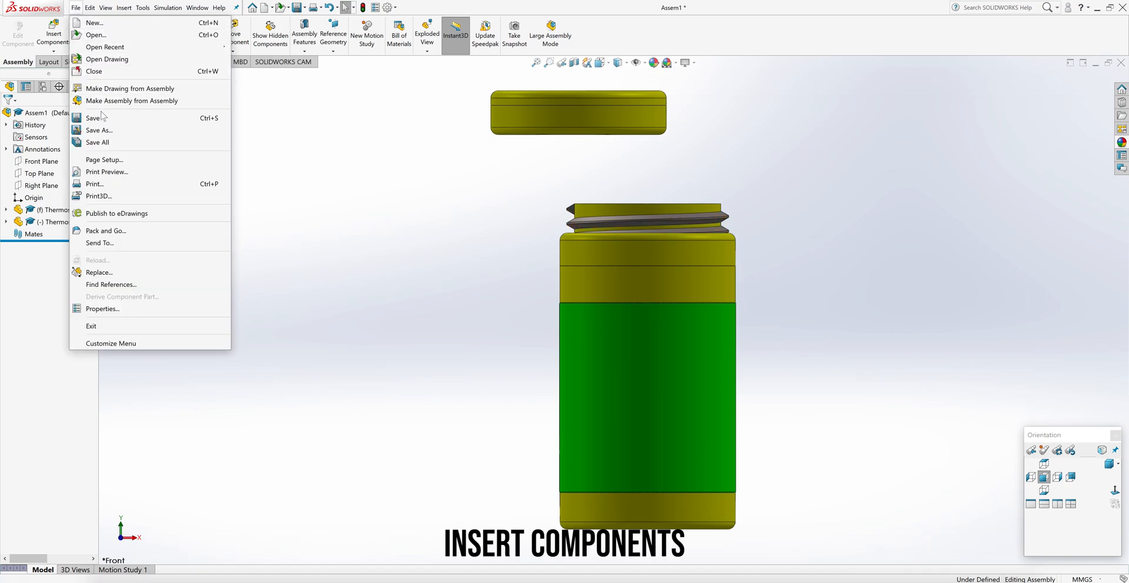
{"action": "left_click", "coordinate": [98, 130]}
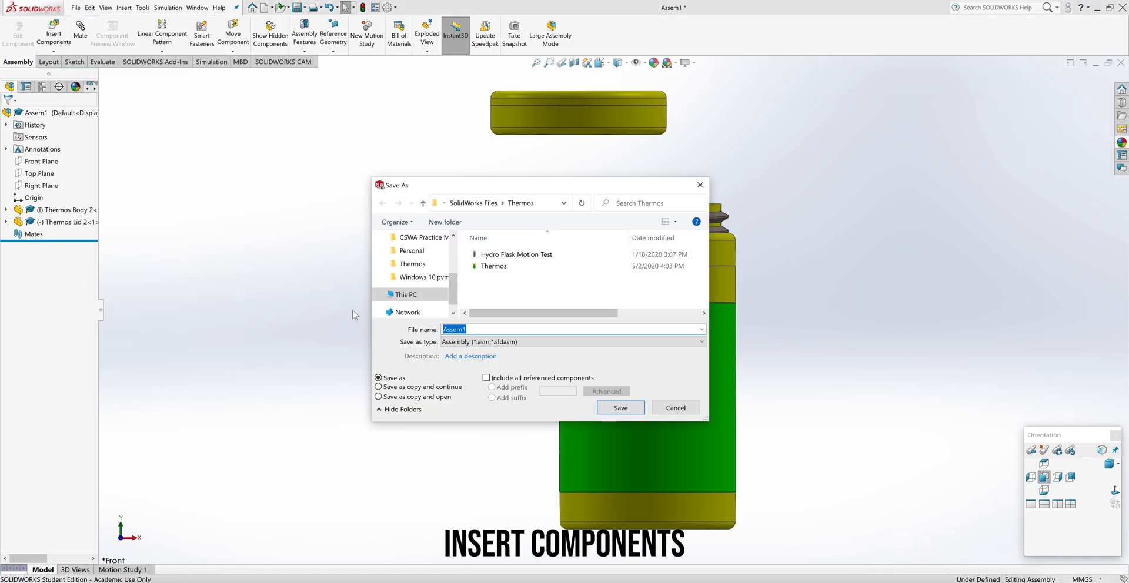
{"action": "type", "text": "Therm"}
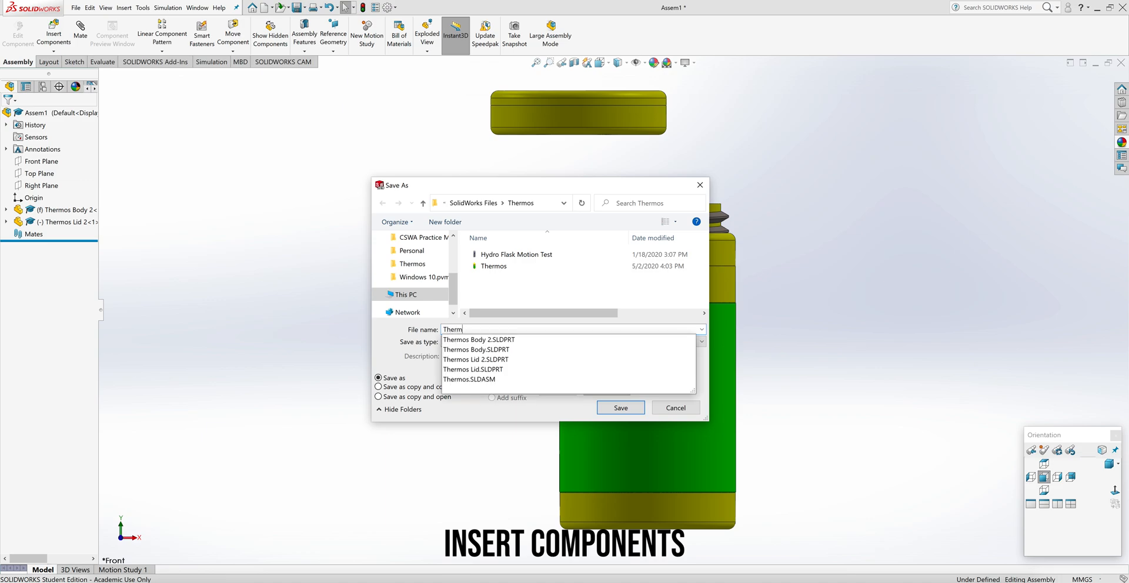
{"action": "type", "text": "os 2"}
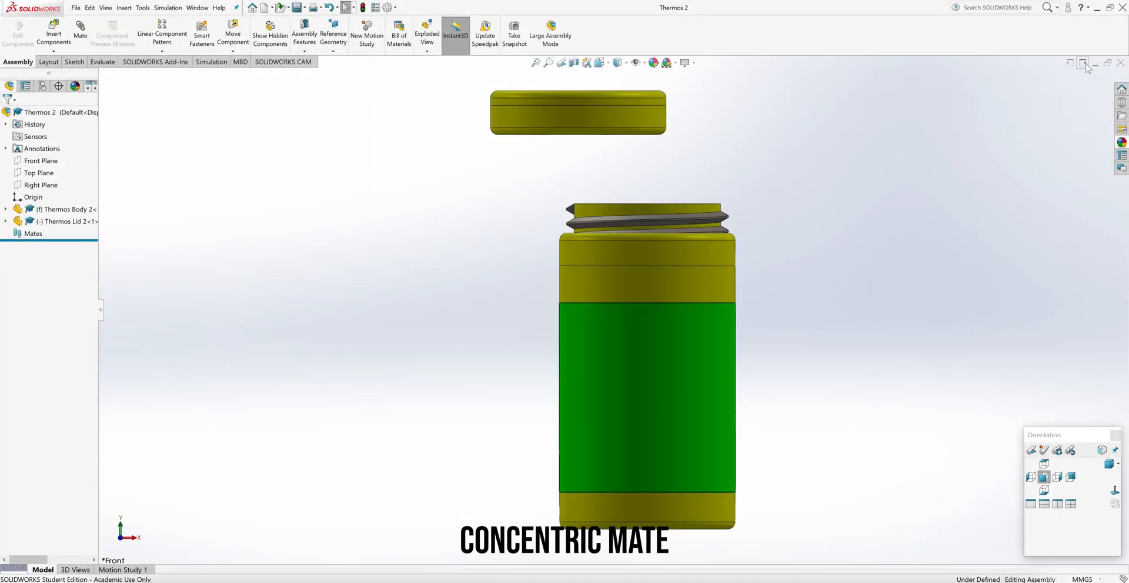
Arrange the reference Thermos assembly side by side with the Thermos 2 assembly and clear the selection in the reference
{"action": "left_click", "coordinate": [1084, 62]}
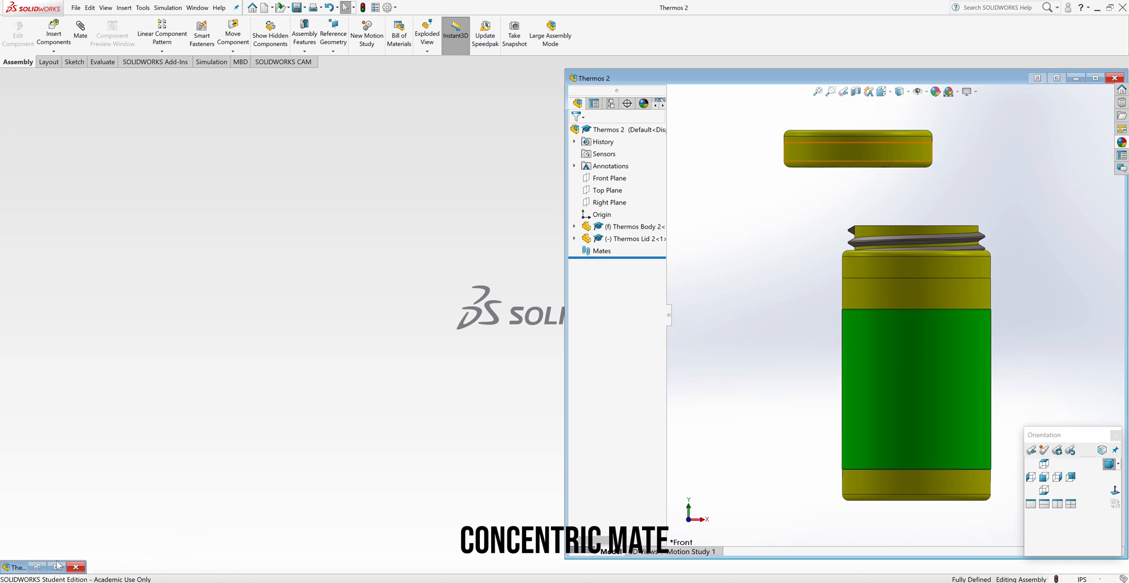
{"action": "left_click", "coordinate": [55, 567]}
{"action": "left_click", "coordinate": [1070, 64]}
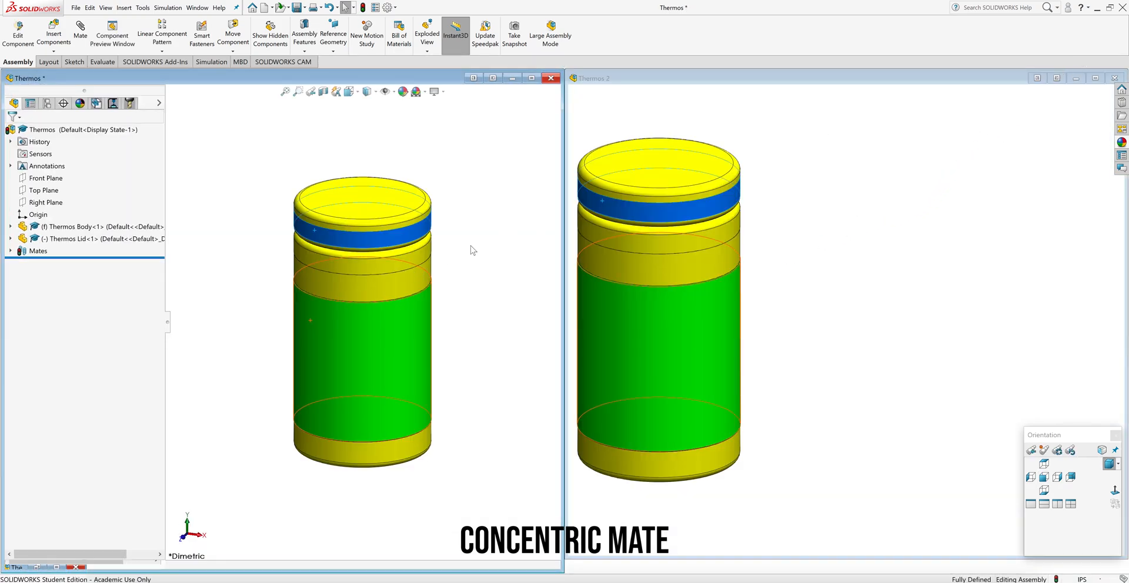
{"action": "left_click", "coordinate": [462, 287]}
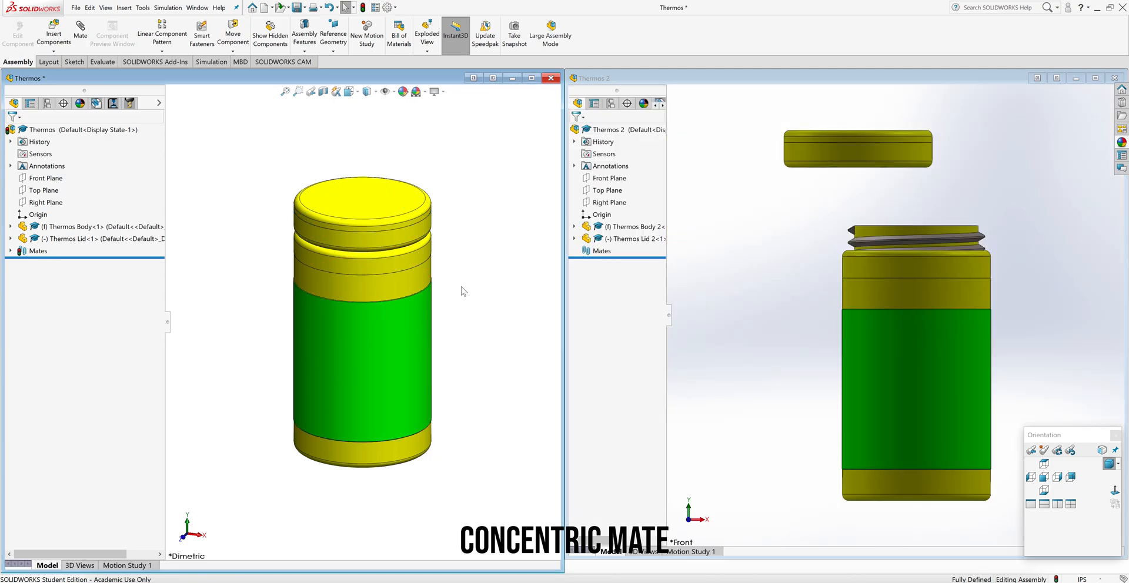
Give the Thermos 2 assembly a plain white scene and widen its feature tree to match the reference window
{"action": "left_click", "coordinate": [806, 263]}
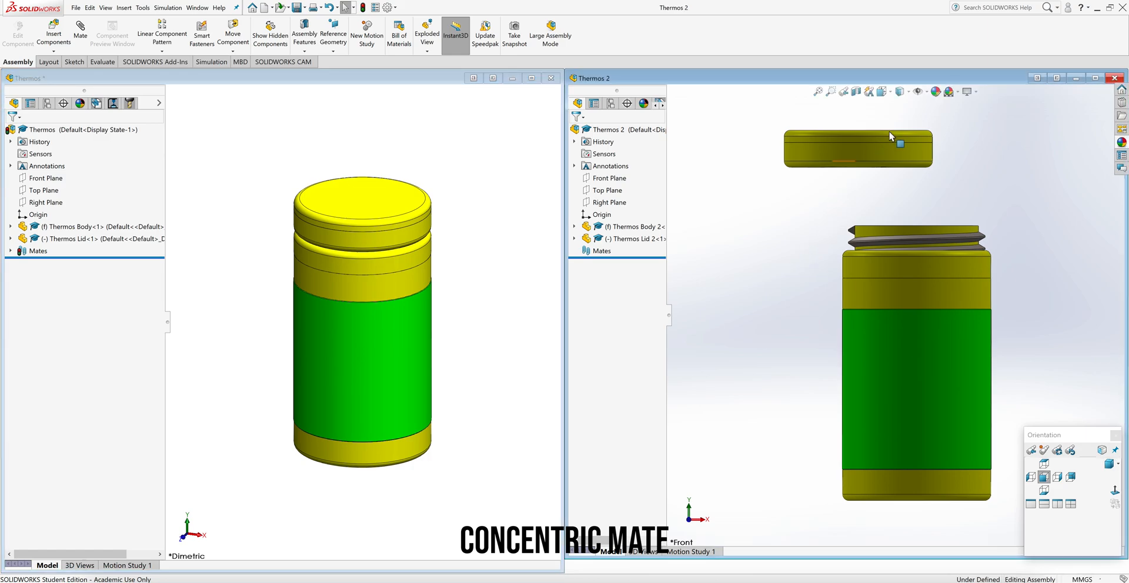
{"action": "left_click", "coordinate": [957, 96]}
{"action": "left_click", "coordinate": [970, 122]}
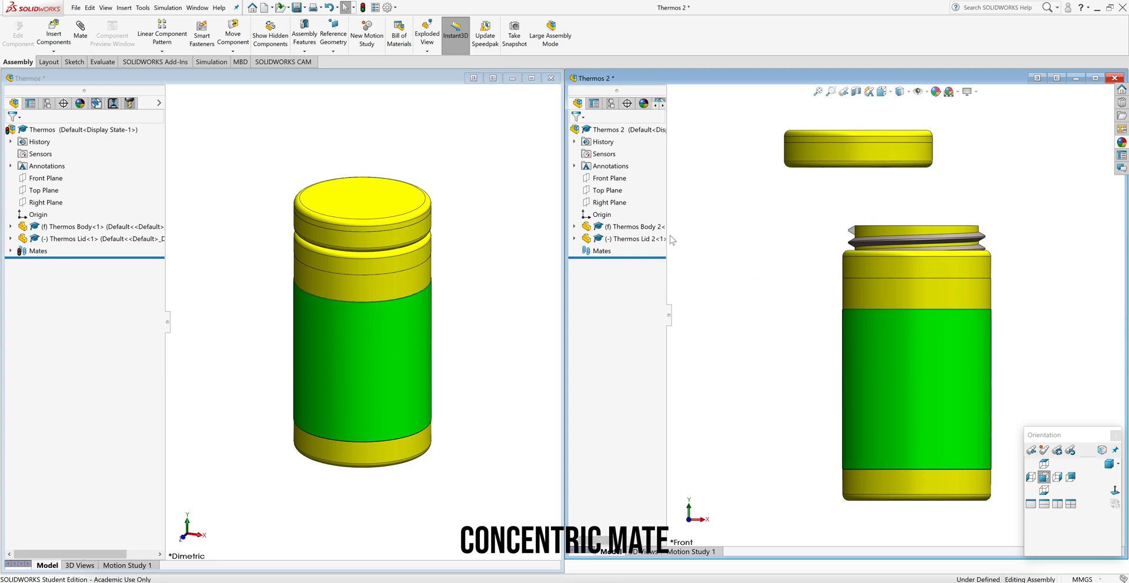
{"action": "left_click_drag", "start_coordinate": [667, 318], "coordinate": [727, 329]}
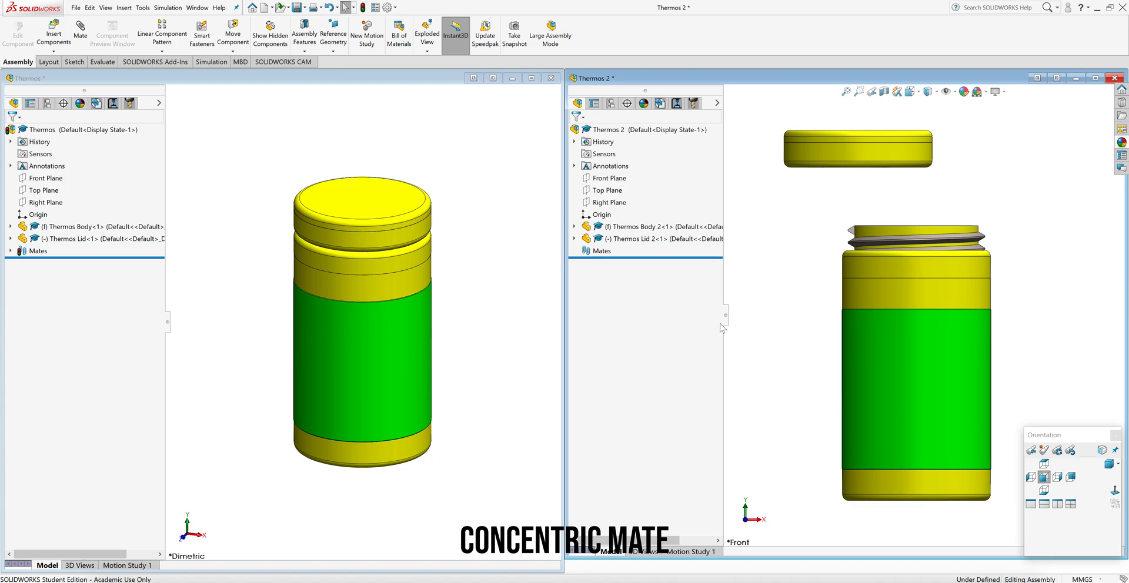
Open the Concentric1 mate of the reference Thermos assembly, examine which body and lid edges it uses, and close it
{"action": "left_click_drag", "start_coordinate": [586, 256], "coordinate": [12, 254]}
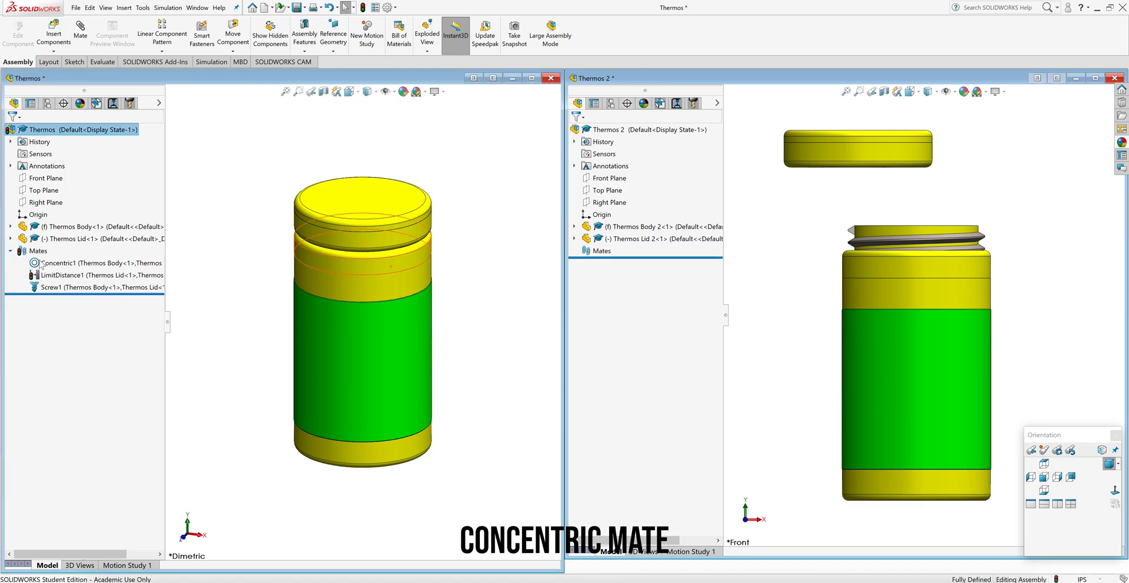
{"action": "double_click", "coordinate": [46, 264]}
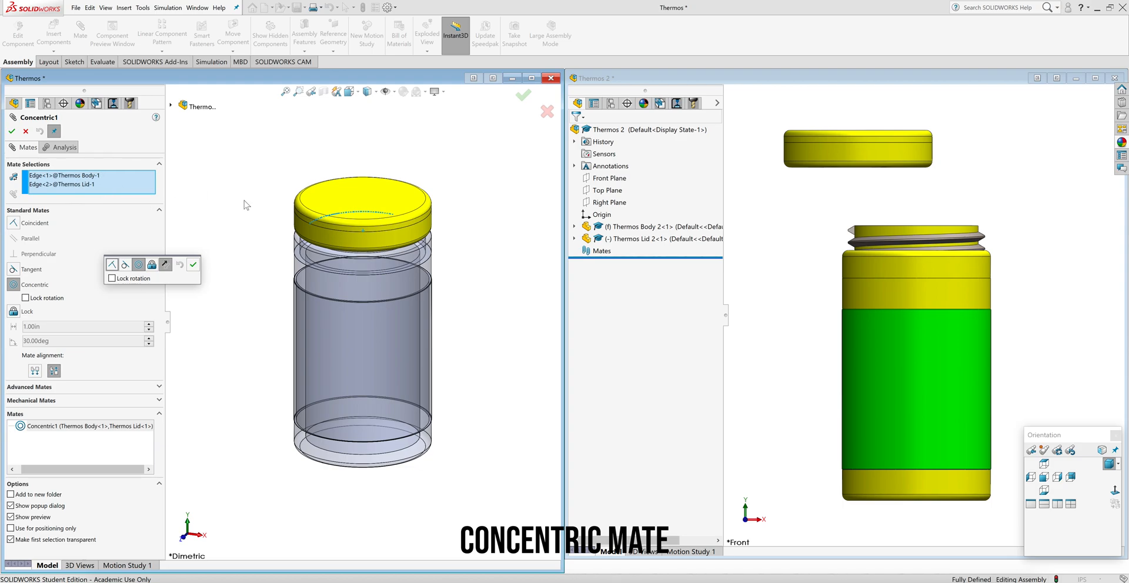
{"action": "left_click_drag", "start_coordinate": [367, 235], "coordinate": [370, 190]}
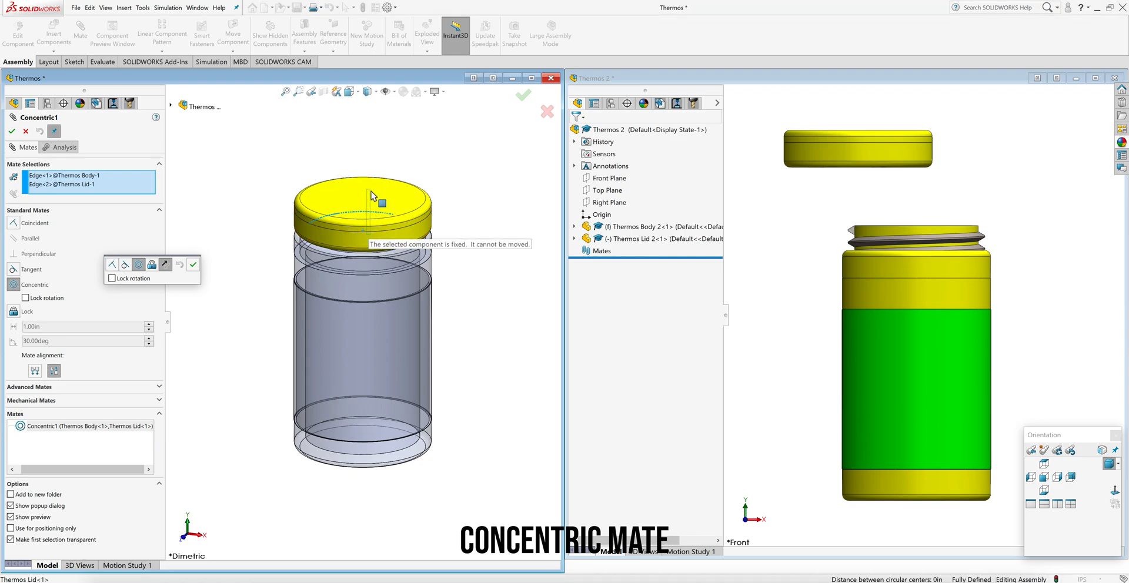
{"action": "middle_click_drag", "start_coordinate": [453, 306], "coordinate": [445, 276]}
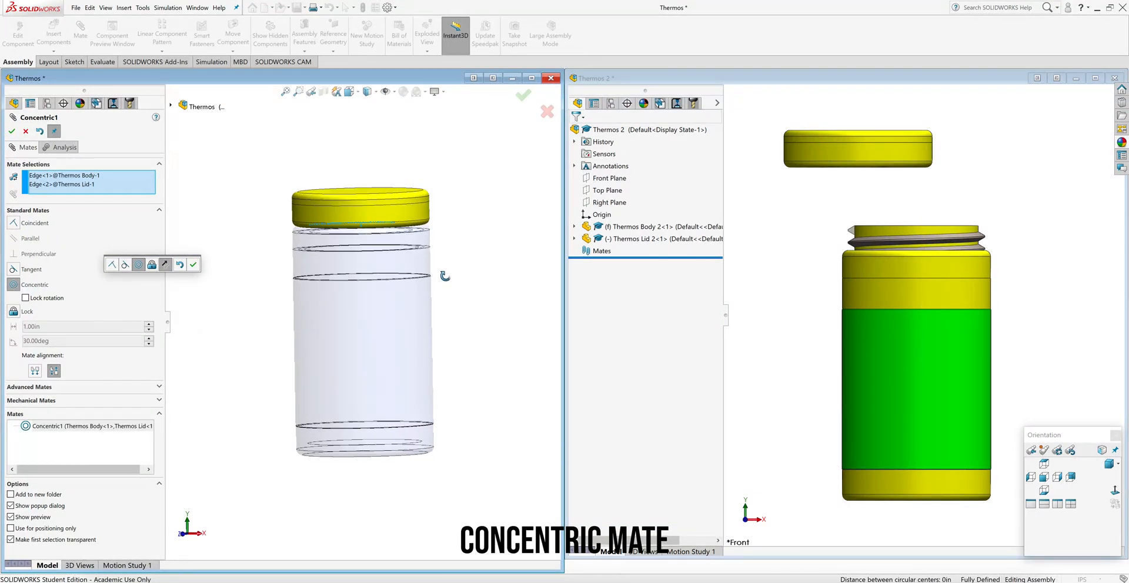
{"action": "left_click", "coordinate": [67, 176]}
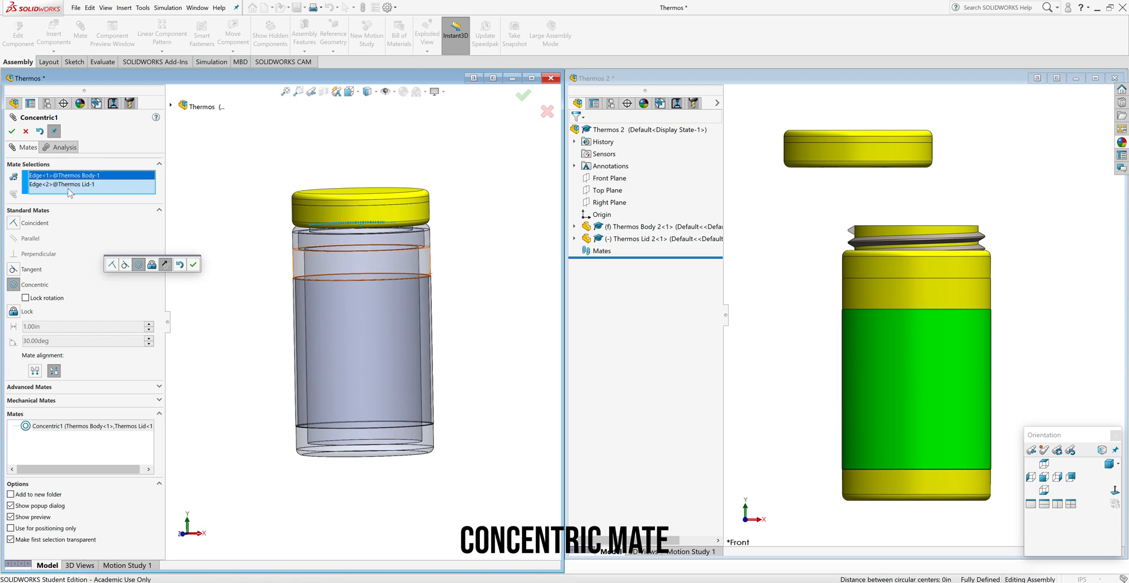
{"action": "left_click", "coordinate": [68, 185]}
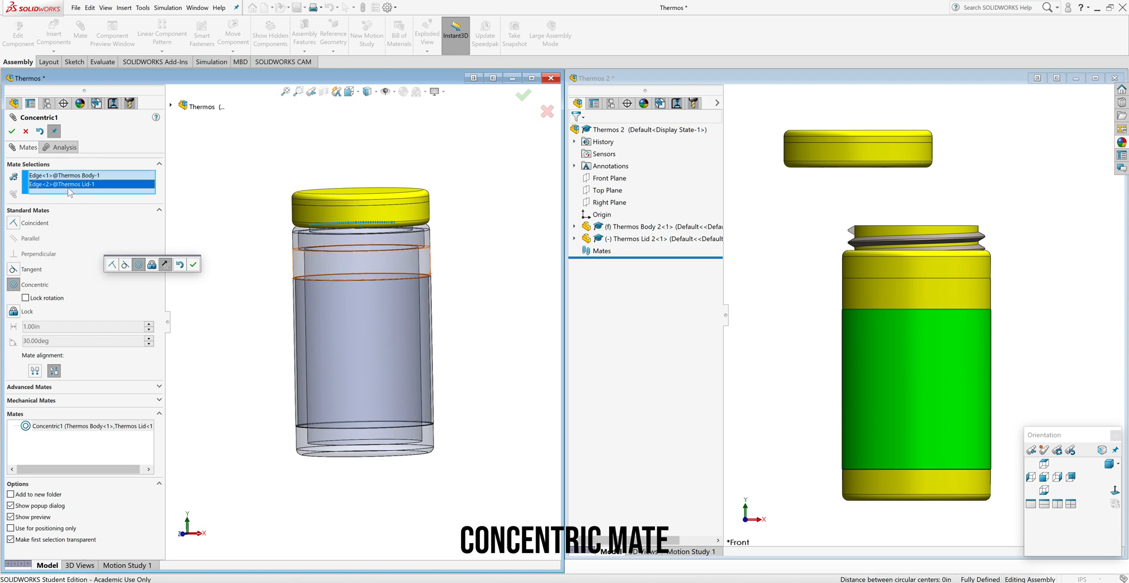
{"action": "left_click", "coordinate": [195, 265]}
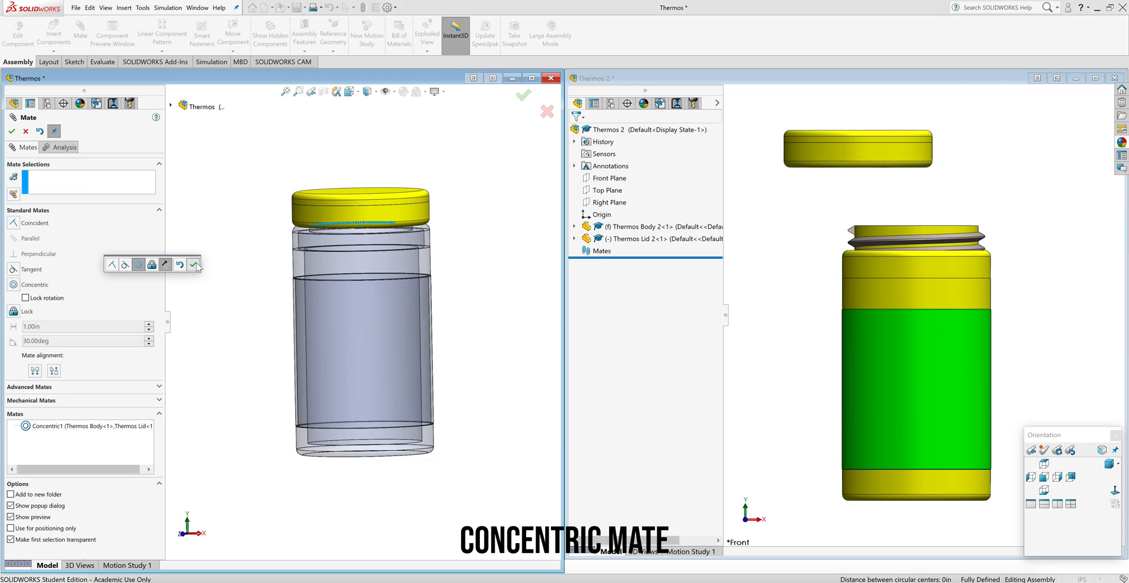
{"action": "left_click", "coordinate": [12, 131]}
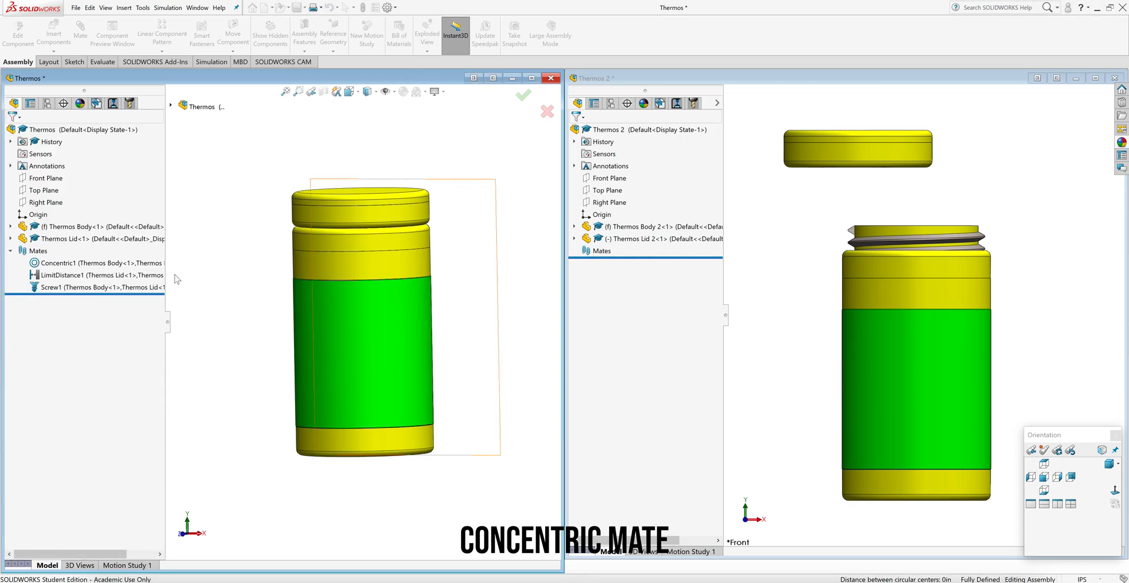
{"action": "left_click", "coordinate": [1044, 477]}
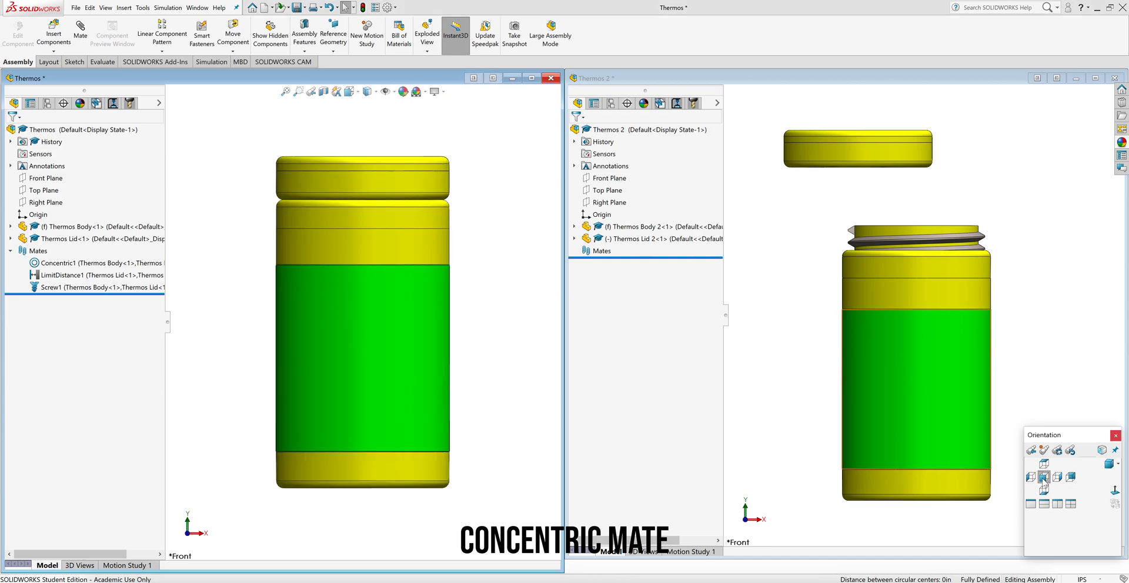
Start a concentric mate in Thermos 2 and select the circular shoulder edge of the body below the thread
{"action": "left_click", "coordinate": [1058, 207]}
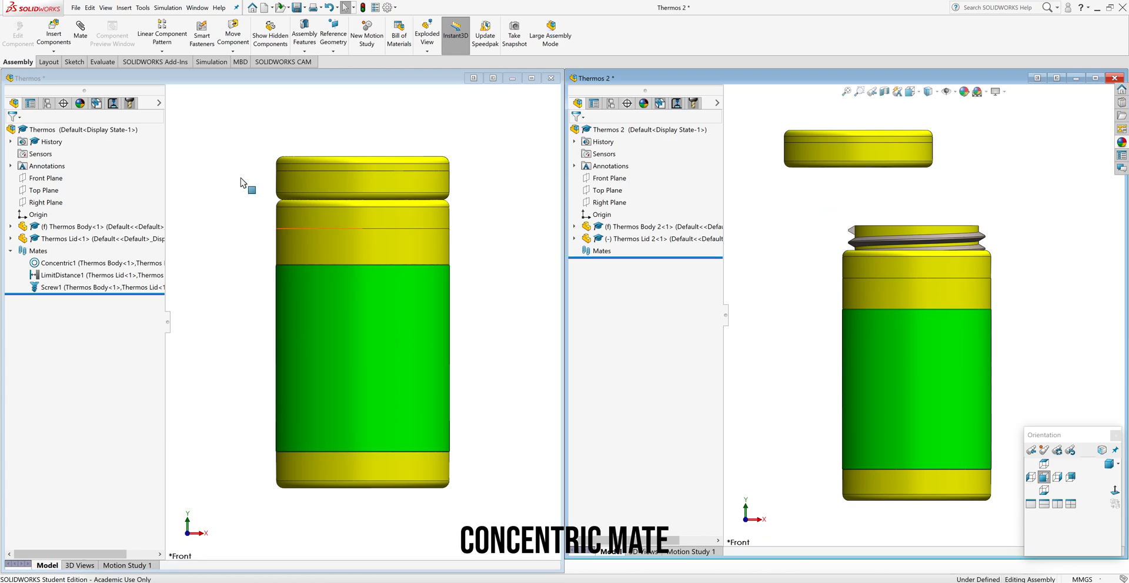
{"action": "left_click", "coordinate": [78, 37]}
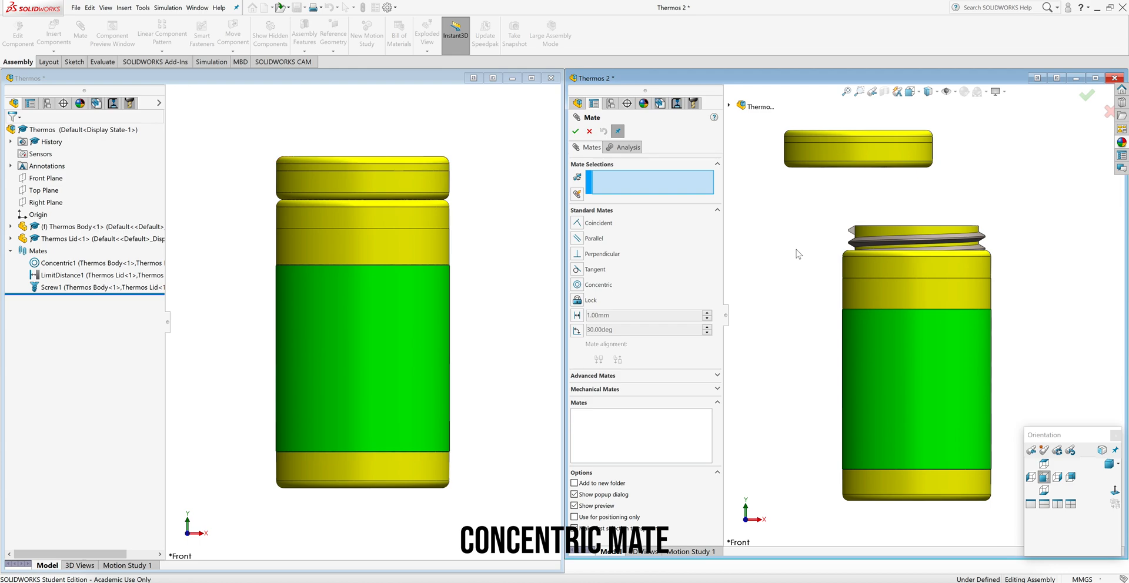
{"action": "left_click", "coordinate": [577, 285]}
{"action": "scroll", "coordinate": [908, 222], "scroll_direction": "down", "scroll_amount": 2}
{"action": "scroll", "coordinate": [907, 231], "scroll_direction": "up", "scroll_amount": 1}
{"action": "middle_click_drag", "start_coordinate": [907, 232], "coordinate": [911, 277]}
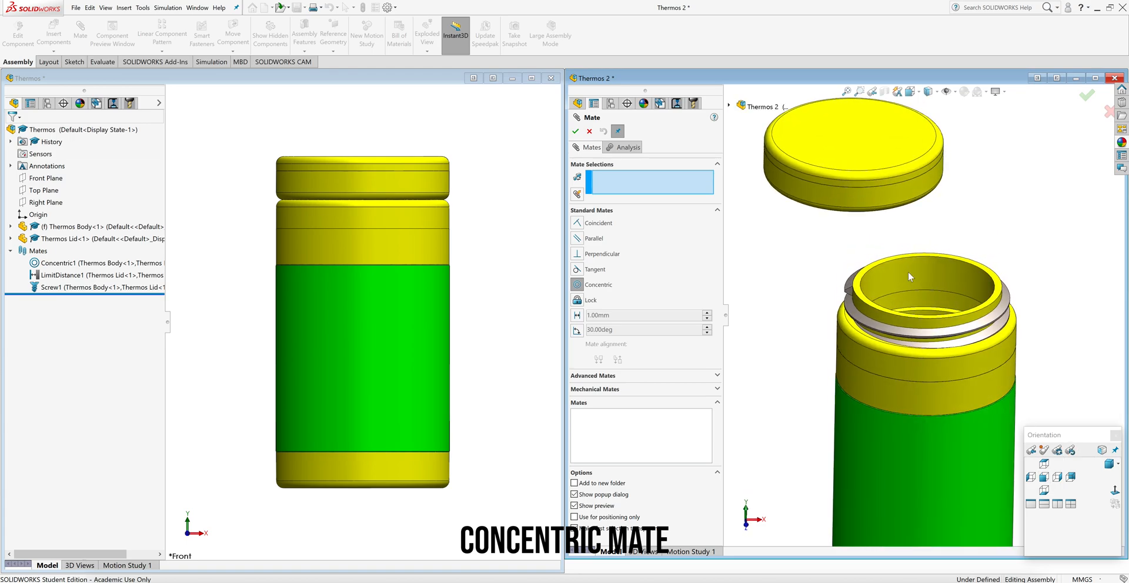
{"action": "left_click", "coordinate": [870, 345]}
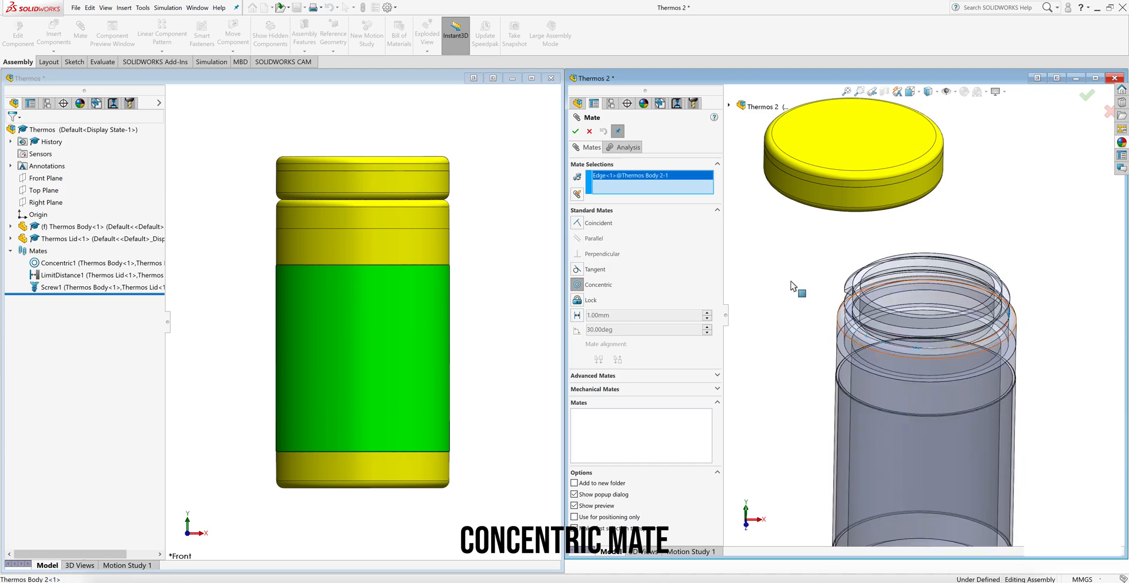
Complete the concentric mate in Thermos 2 with the circular edge of the lid's top face and accept it
{"action": "key", "text": "space"}
{"action": "middle_click_drag", "start_coordinate": [801, 250], "coordinate": [831, 225]}
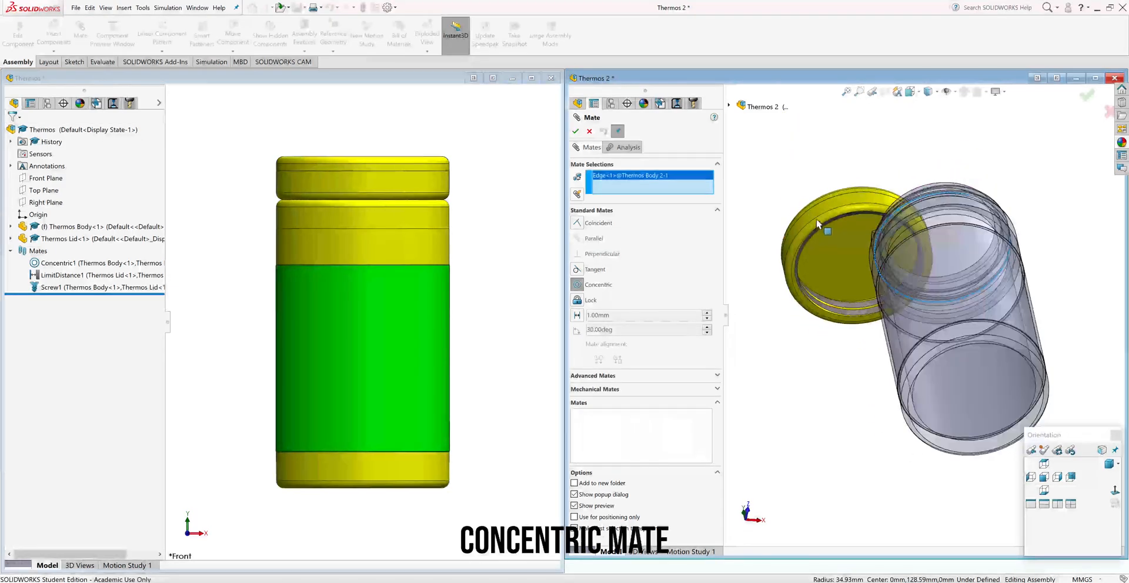
{"action": "scroll", "coordinate": [830, 225], "scroll_direction": "down", "scroll_amount": 2}
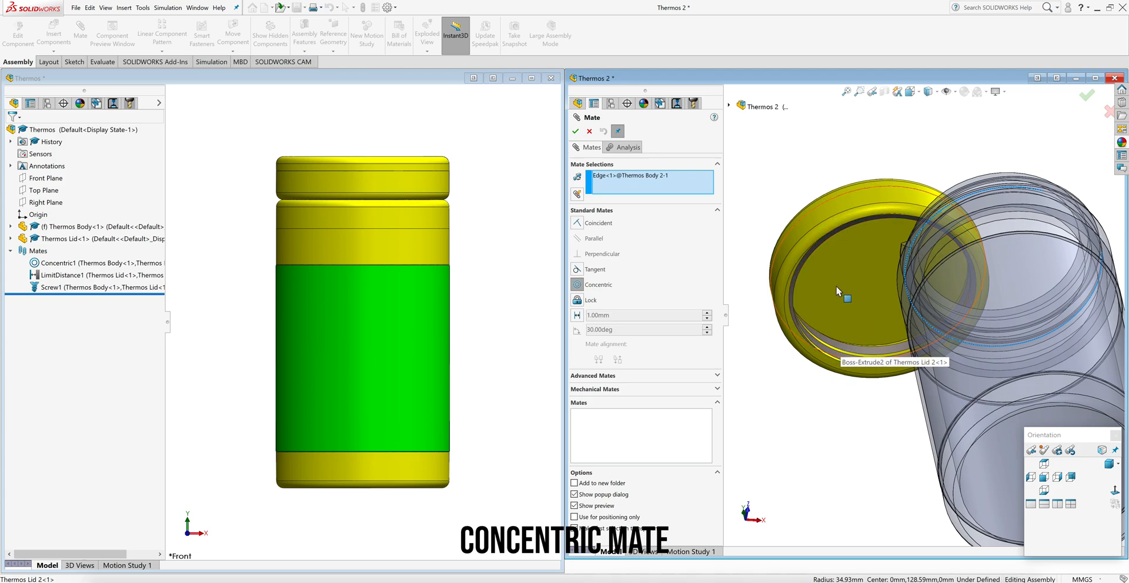
{"action": "middle_click_drag", "start_coordinate": [830, 290], "coordinate": [821, 369]}
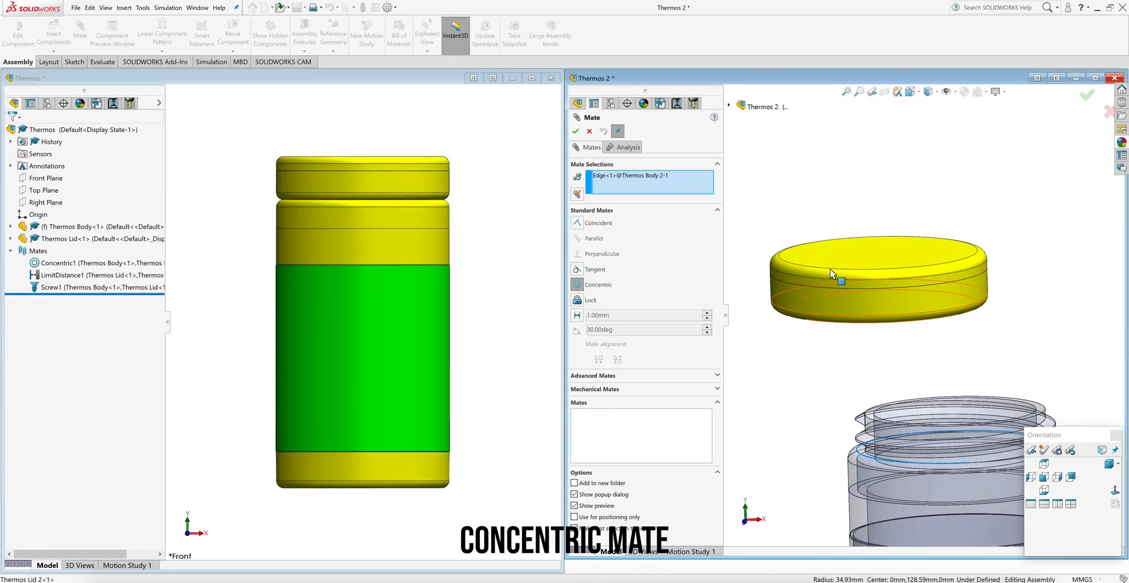
{"action": "left_click", "coordinate": [831, 273]}
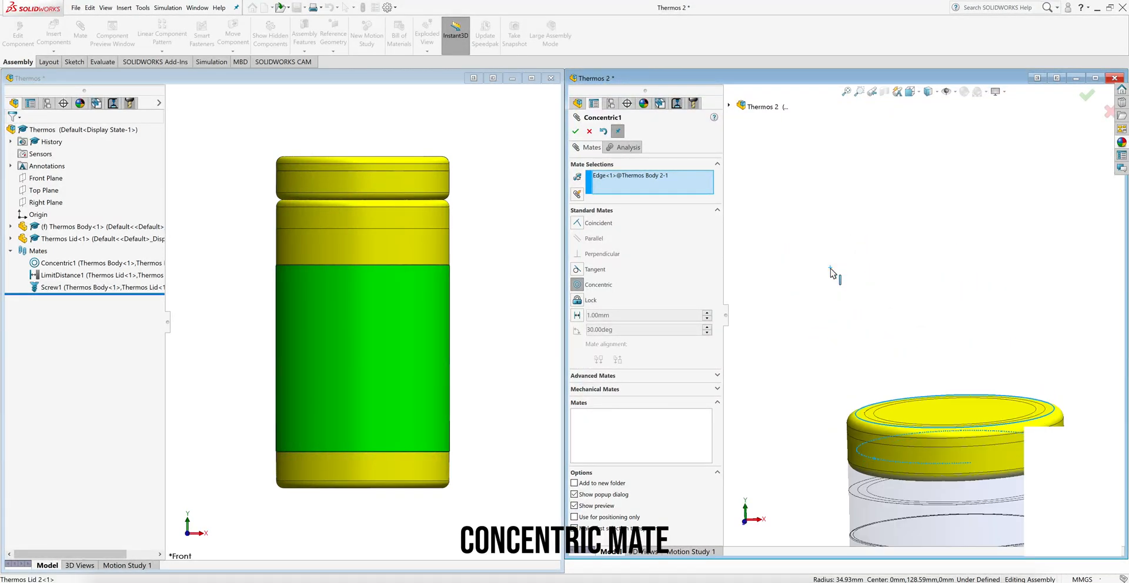
{"action": "left_click", "coordinate": [1044, 464]}
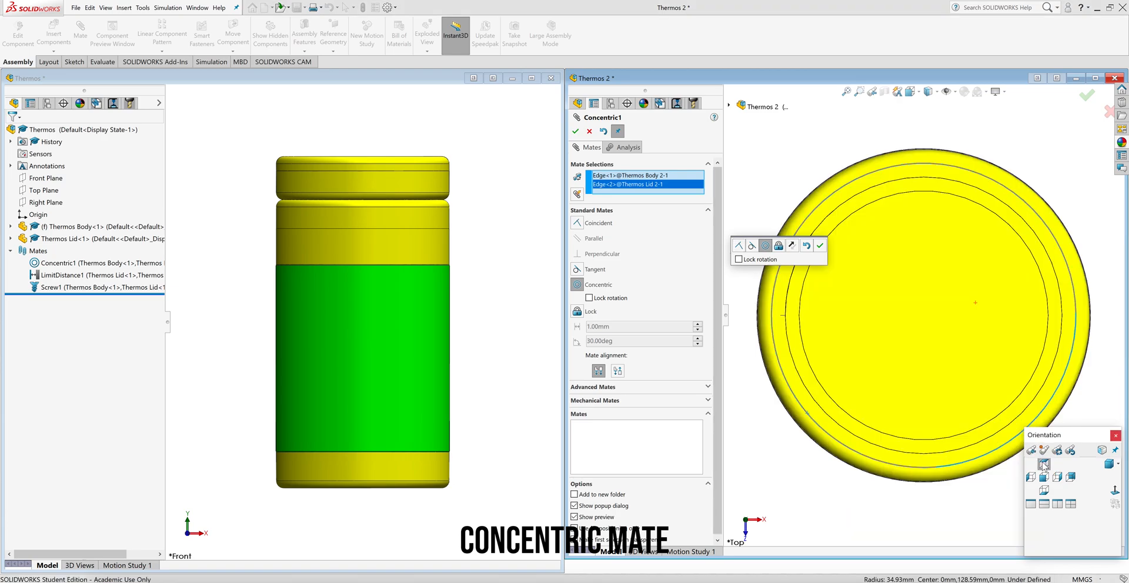
{"action": "left_click", "coordinate": [1044, 477]}
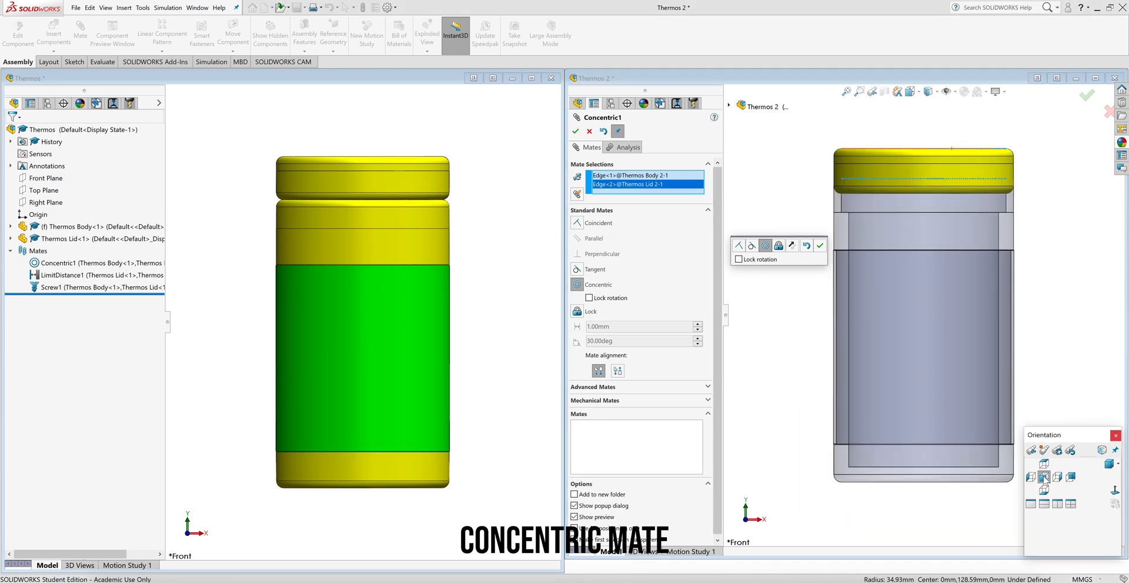
{"action": "left_click", "coordinate": [820, 246]}
Pull the lid straight up off the body and check their alignment in the right, back and top views
{"action": "left_click_drag", "start_coordinate": [887, 174], "coordinate": [876, 90]}
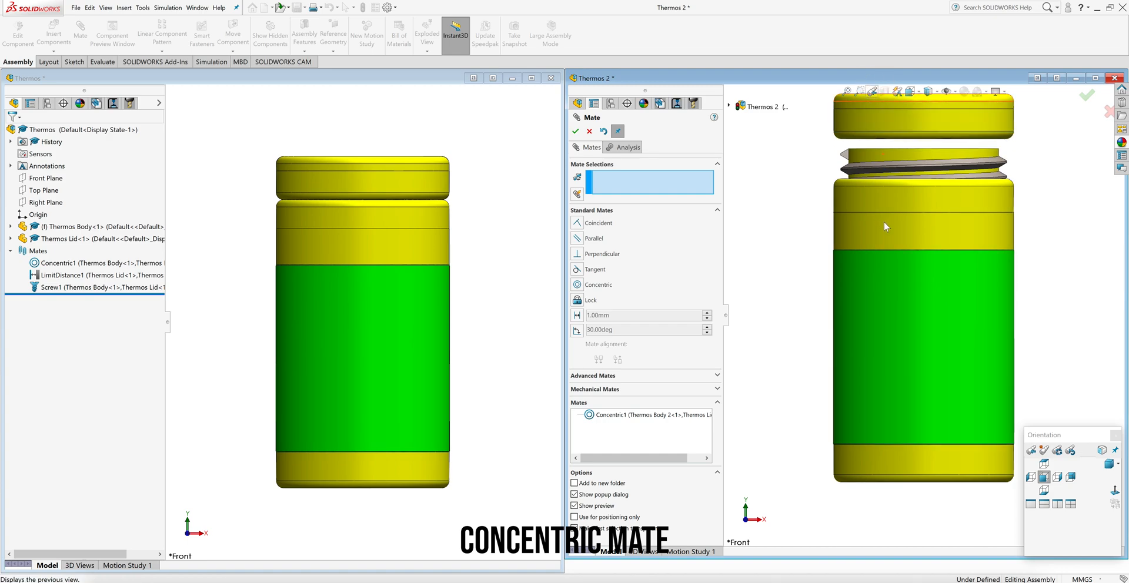
{"action": "left_click", "coordinate": [1058, 479]}
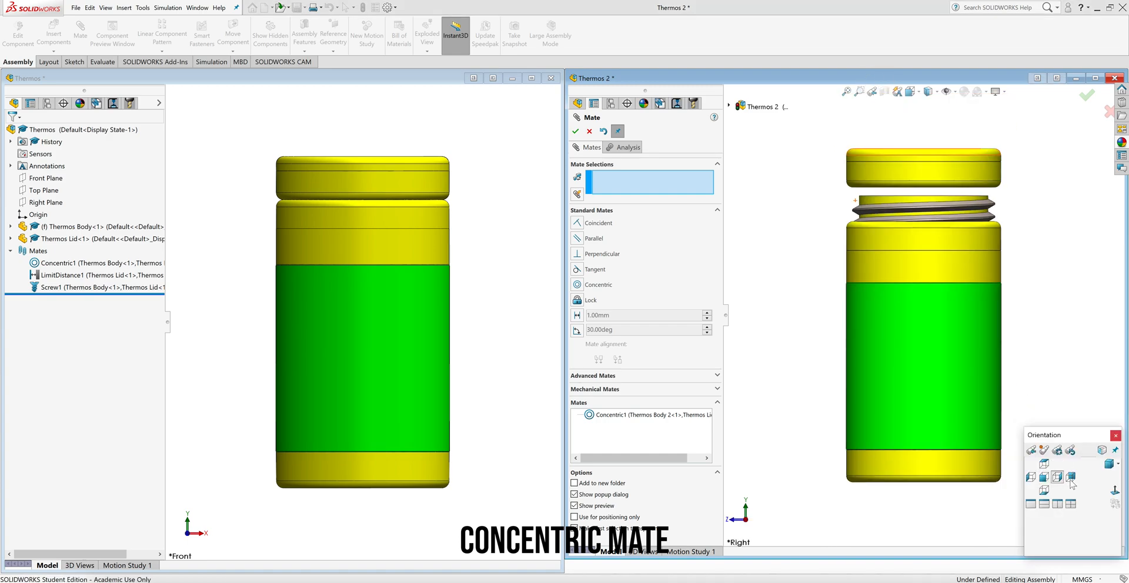
{"action": "left_click", "coordinate": [1071, 477]}
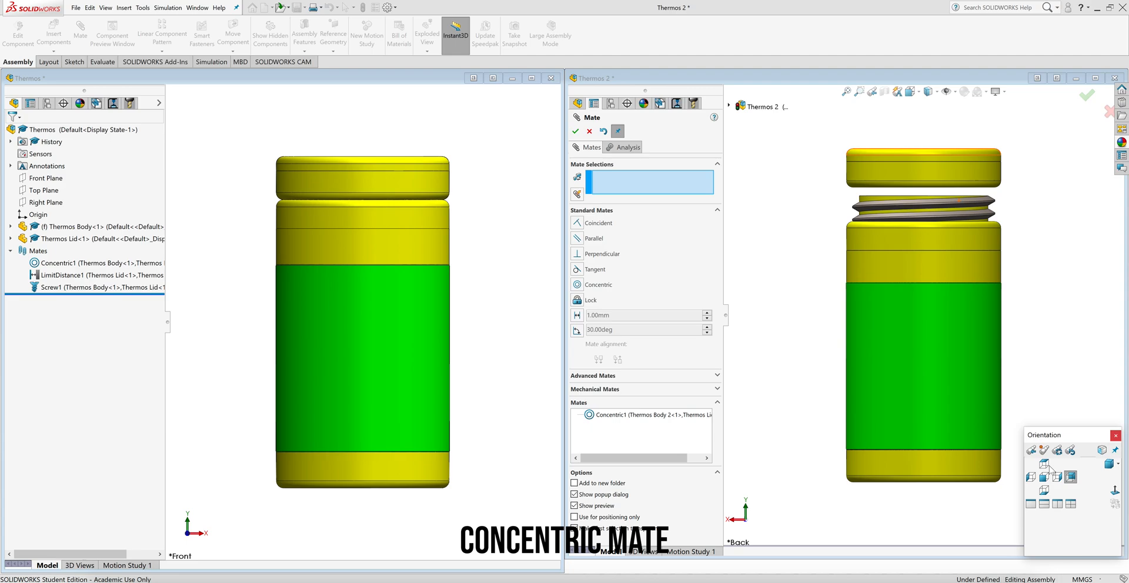
{"action": "left_click", "coordinate": [1045, 464]}
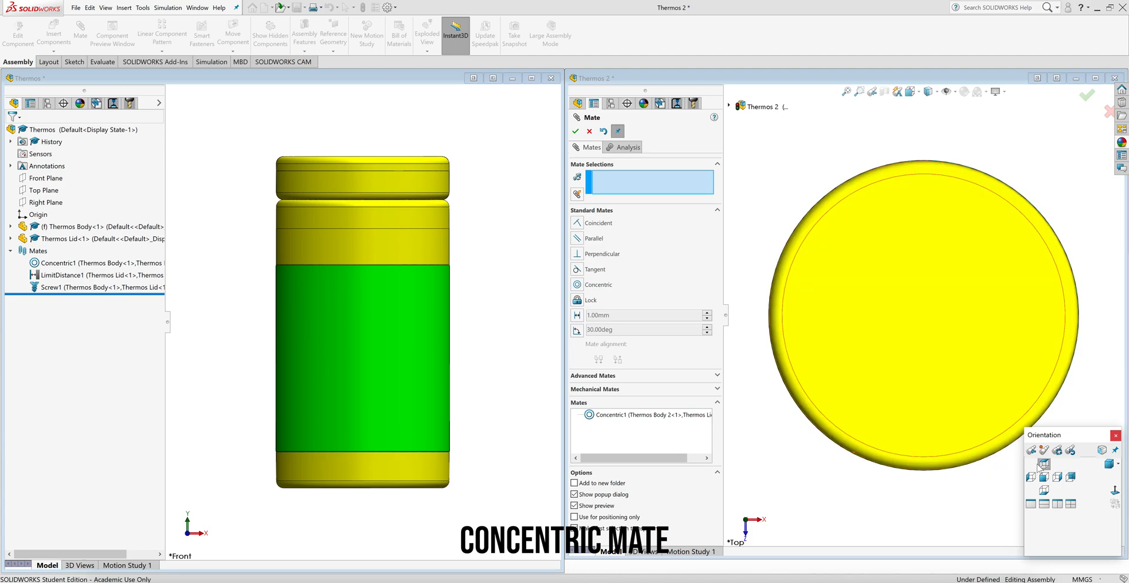
Inspect the concentric alignment from the top with hidden lines visible, and restore the shaded-with-edges display
{"action": "left_click", "coordinate": [938, 93]}
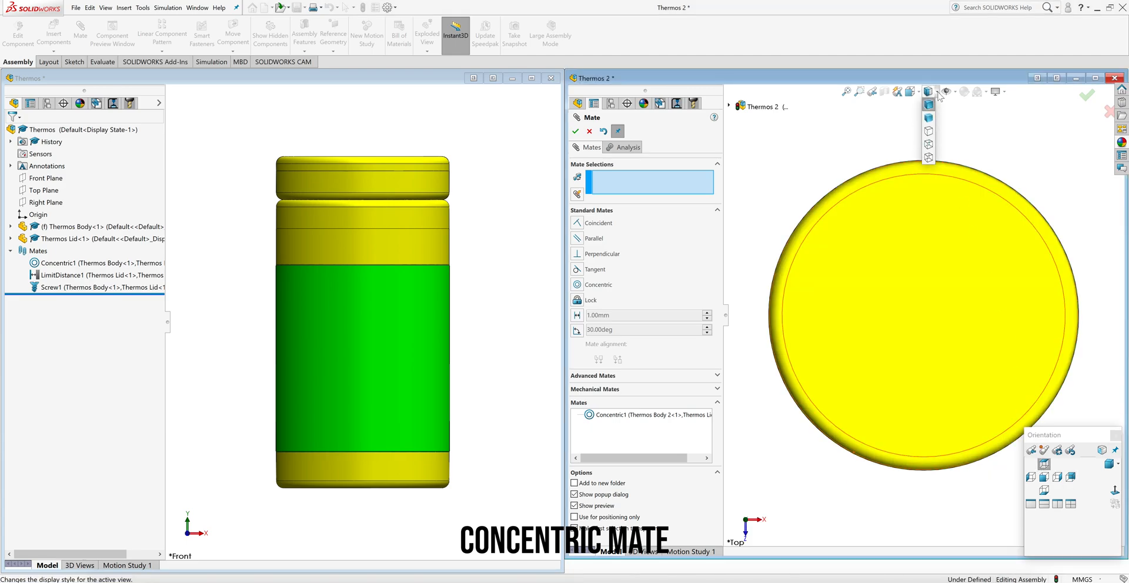
{"action": "left_click", "coordinate": [929, 145]}
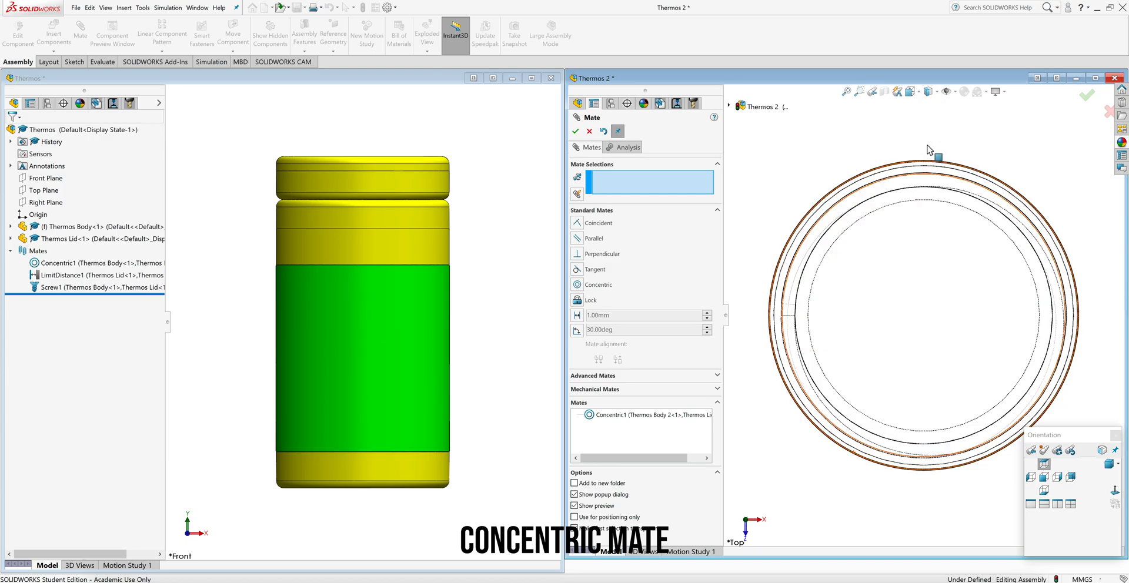
{"action": "left_click", "coordinate": [936, 94]}
{"action": "left_click", "coordinate": [933, 102]}
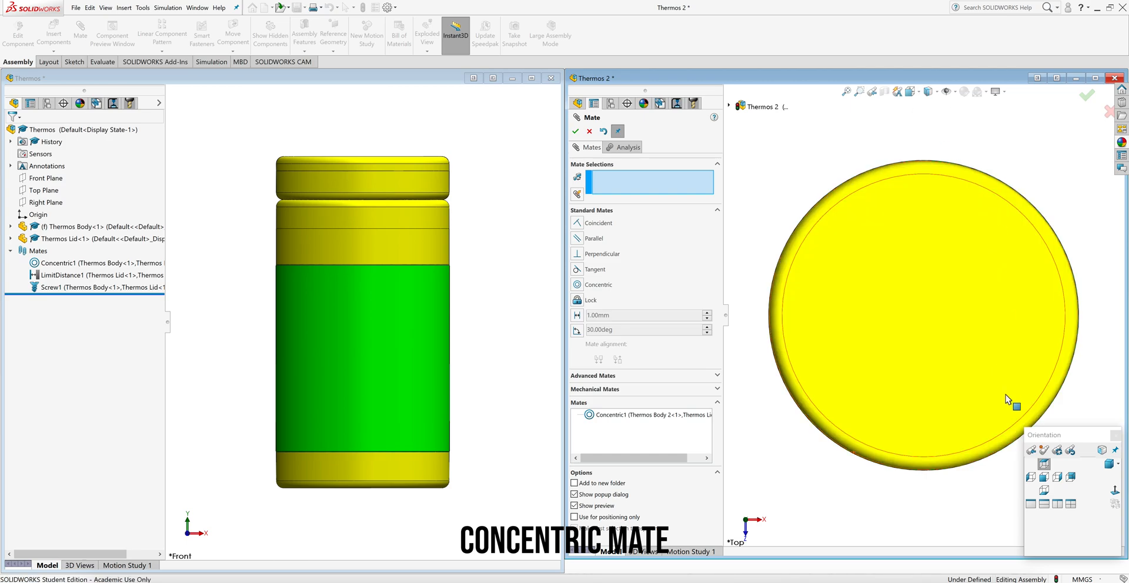
Return Thermos 2 to the front view, finish the Mate command and expand the Mates folder
{"action": "left_click", "coordinate": [1044, 477]}
{"action": "left_click", "coordinate": [576, 131]}
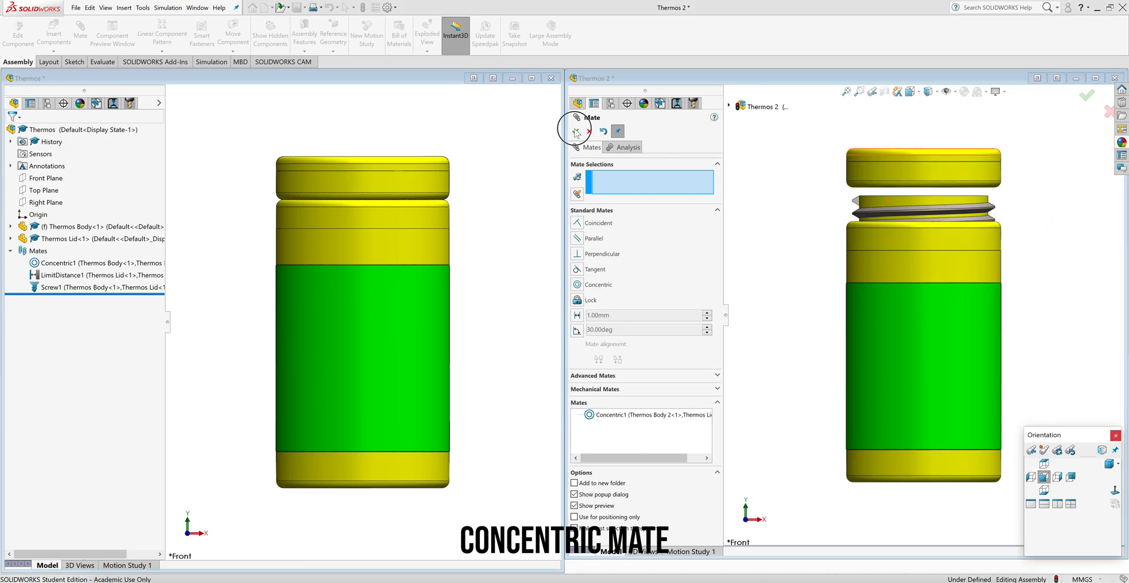
{"action": "left_click", "coordinate": [575, 252]}
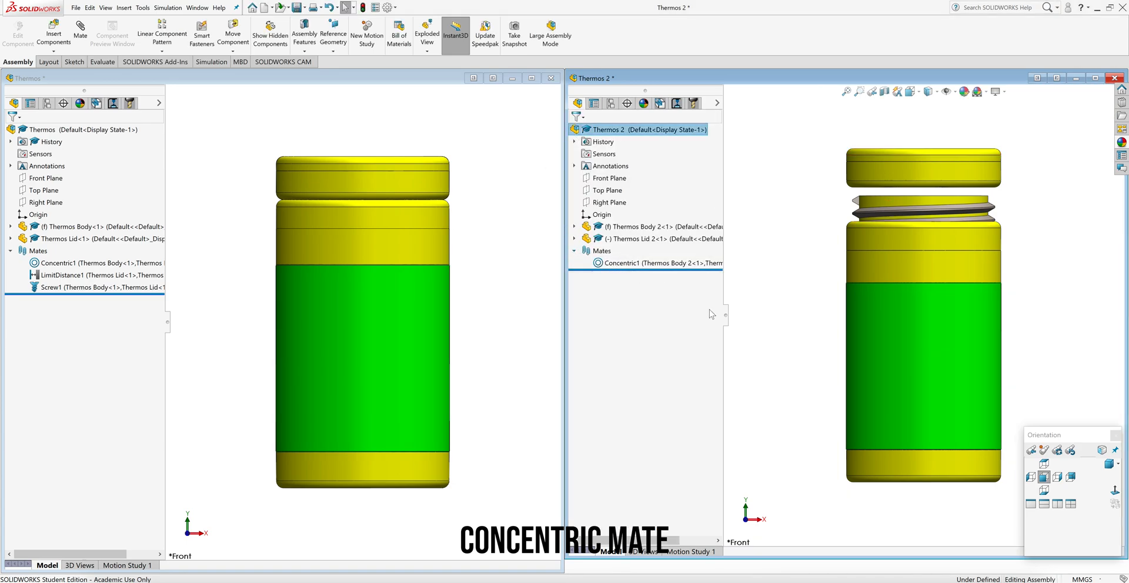
Turn the lid of the reference Thermos assembly to examine how it unscrews from the body, and clear the selection
{"action": "left_click", "coordinate": [274, 187]}
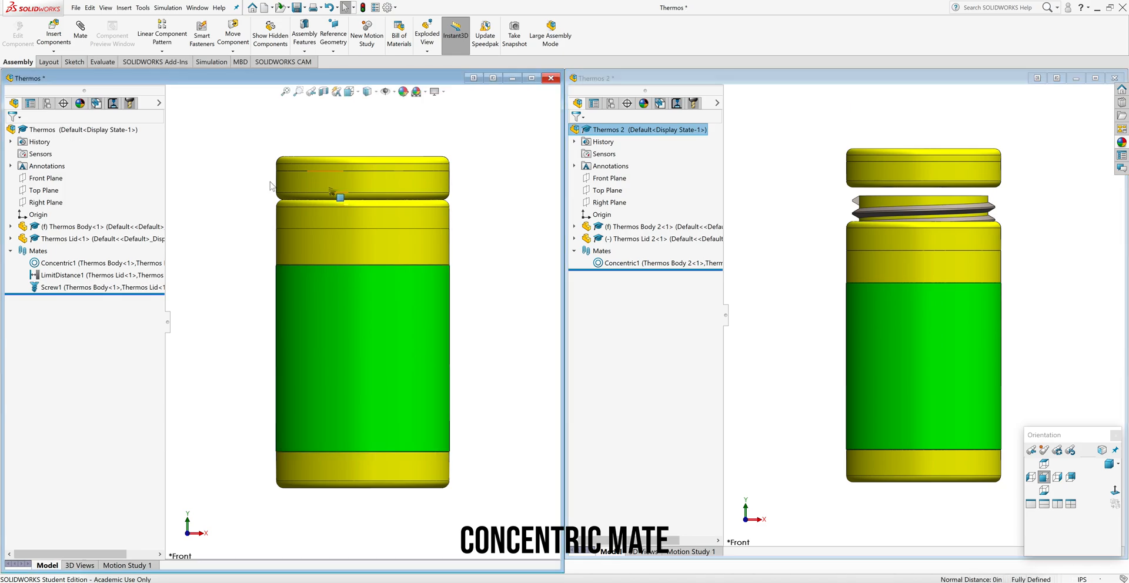
{"action": "left_click", "coordinate": [385, 176]}
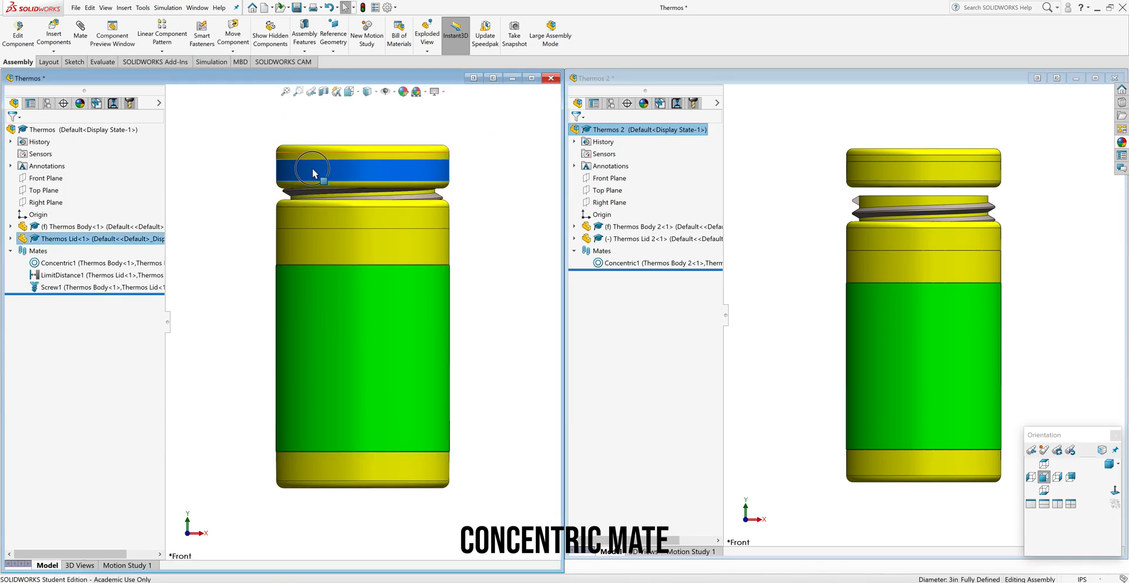
{"action": "left_click_drag", "start_coordinate": [315, 171], "coordinate": [517, 118]}
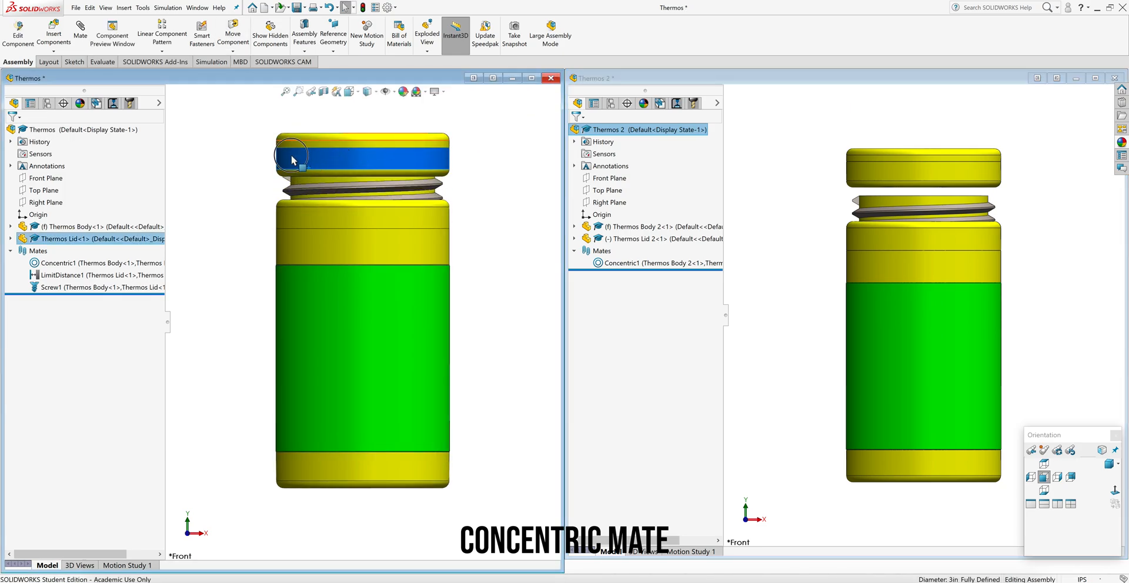
{"action": "left_click_drag", "start_coordinate": [311, 94], "coordinate": [436, 94]}
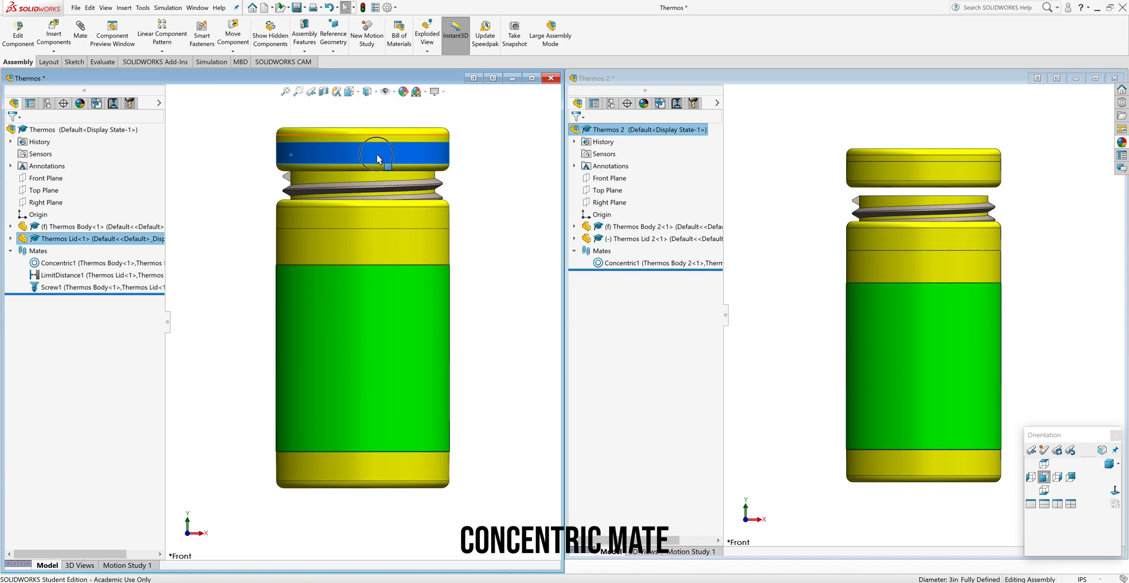
{"action": "left_click", "coordinate": [494, 240]}
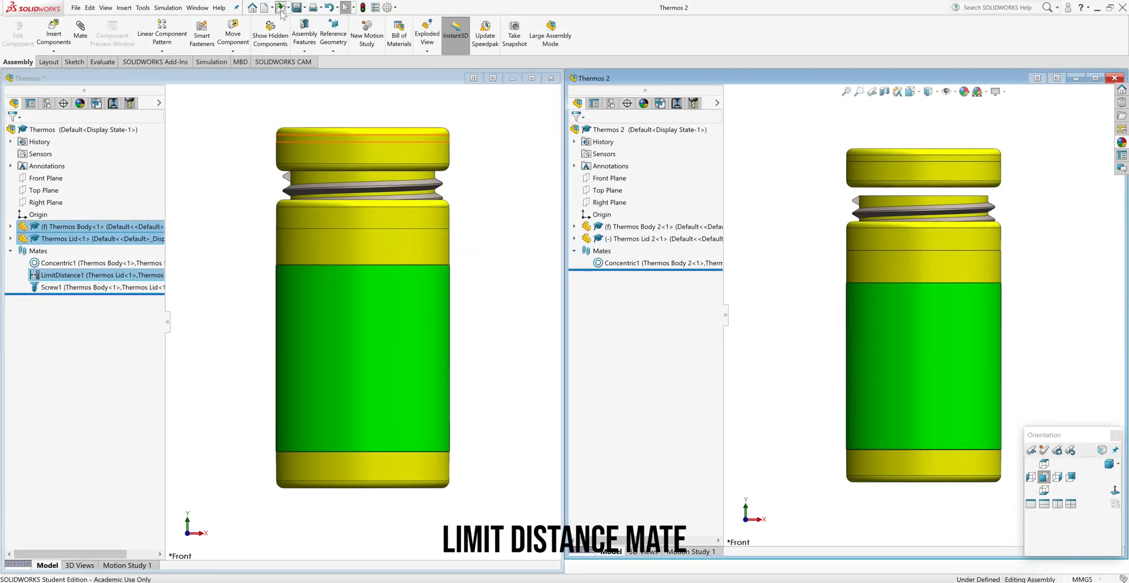
Open the Thermos Body 2 part, roll its feature history back to just before Fillet1, save it and return to the Thermos 2 assembly
{"action": "left_click", "coordinate": [281, 9]}
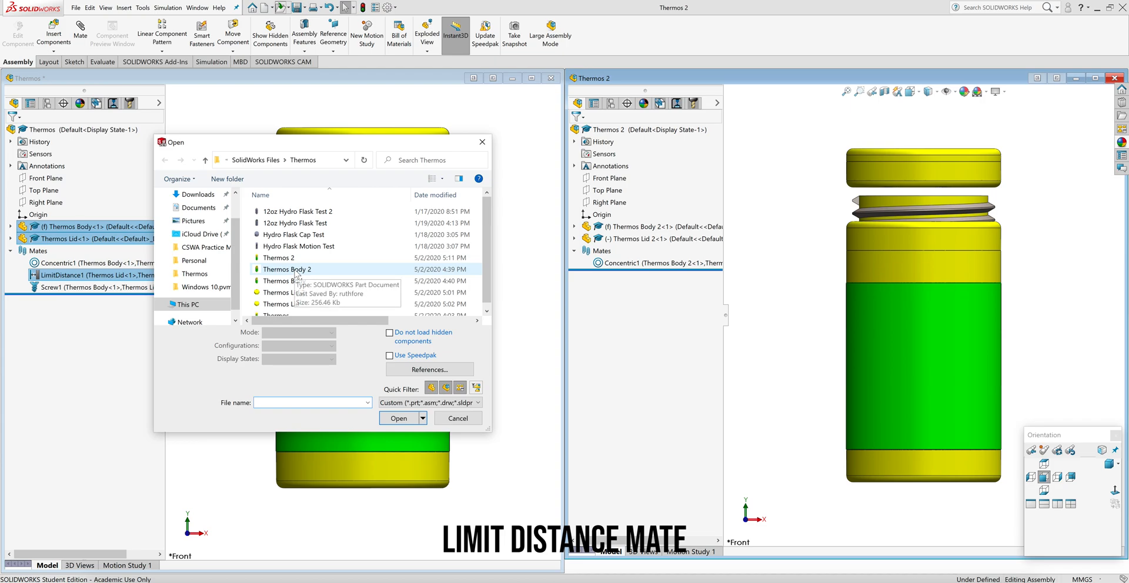
{"action": "left_click", "coordinate": [296, 271]}
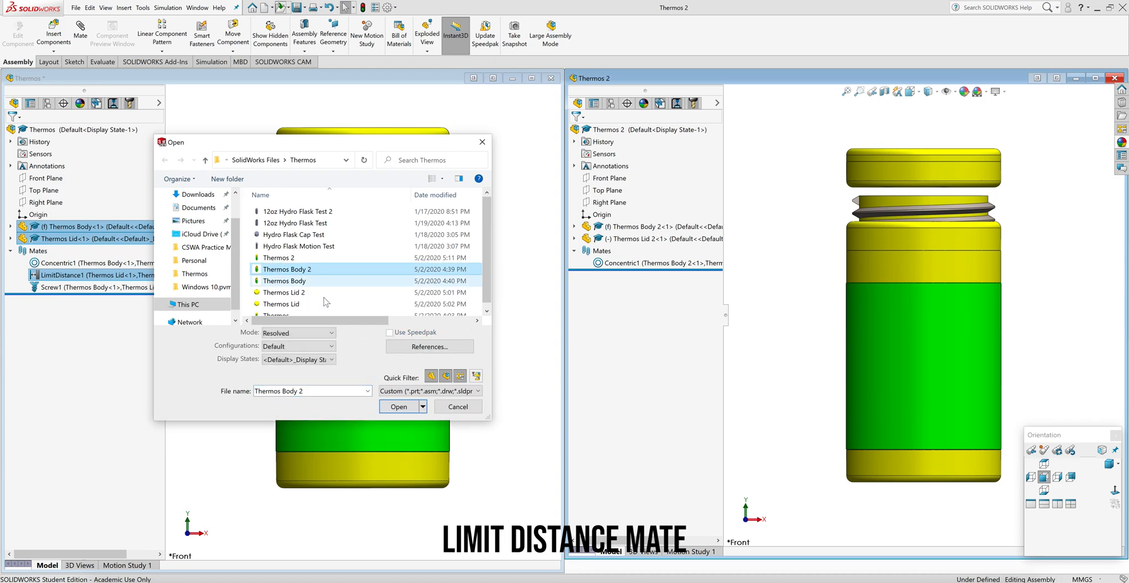
{"action": "left_click", "coordinate": [399, 407]}
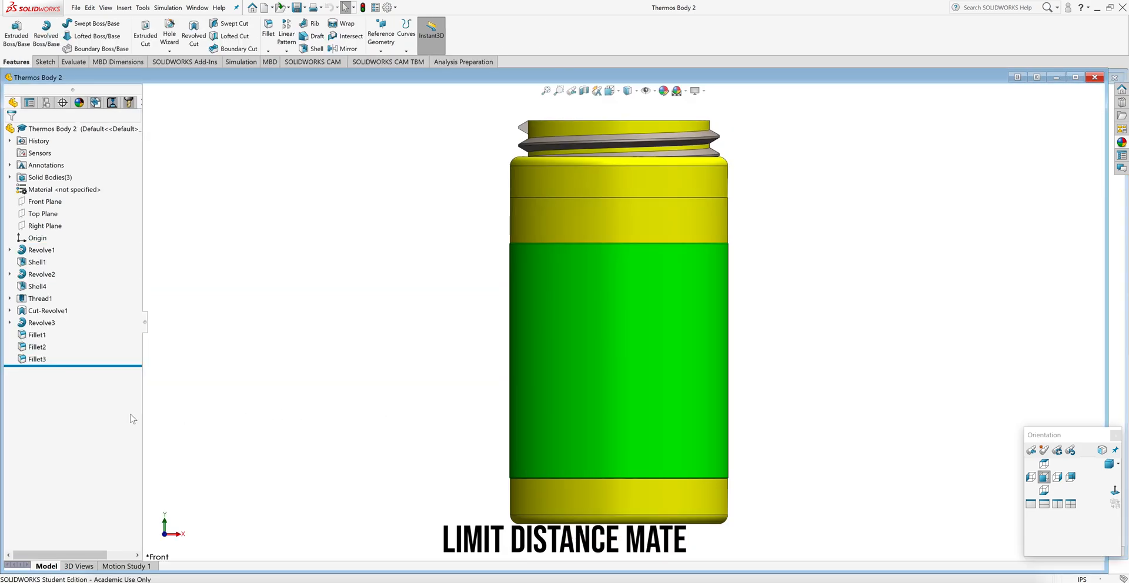
{"action": "left_click_drag", "start_coordinate": [106, 367], "coordinate": [120, 329]}
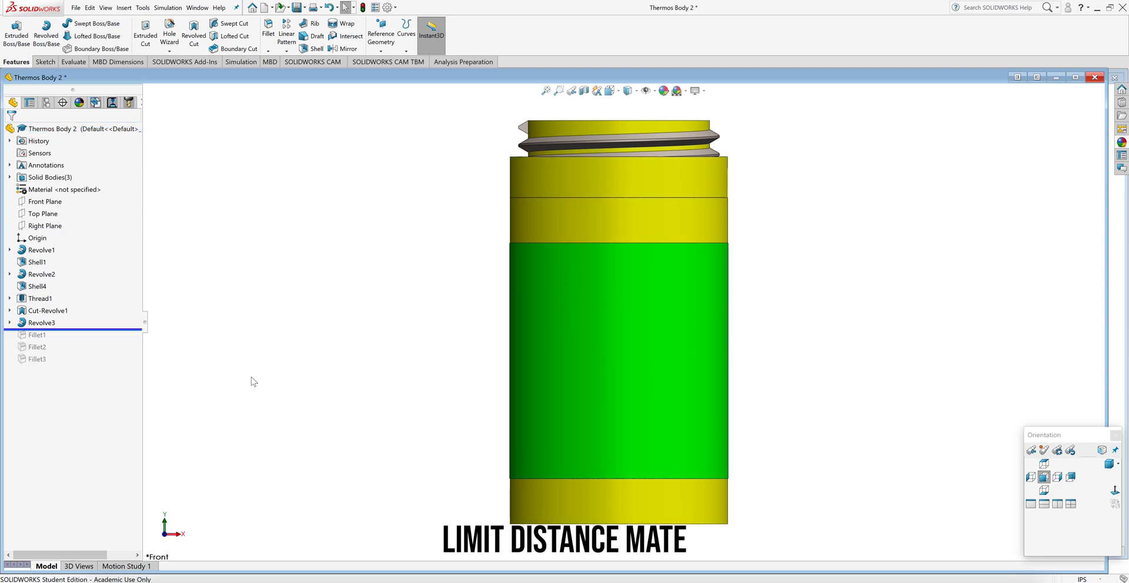
{"action": "key", "text": "ctrl+s"}
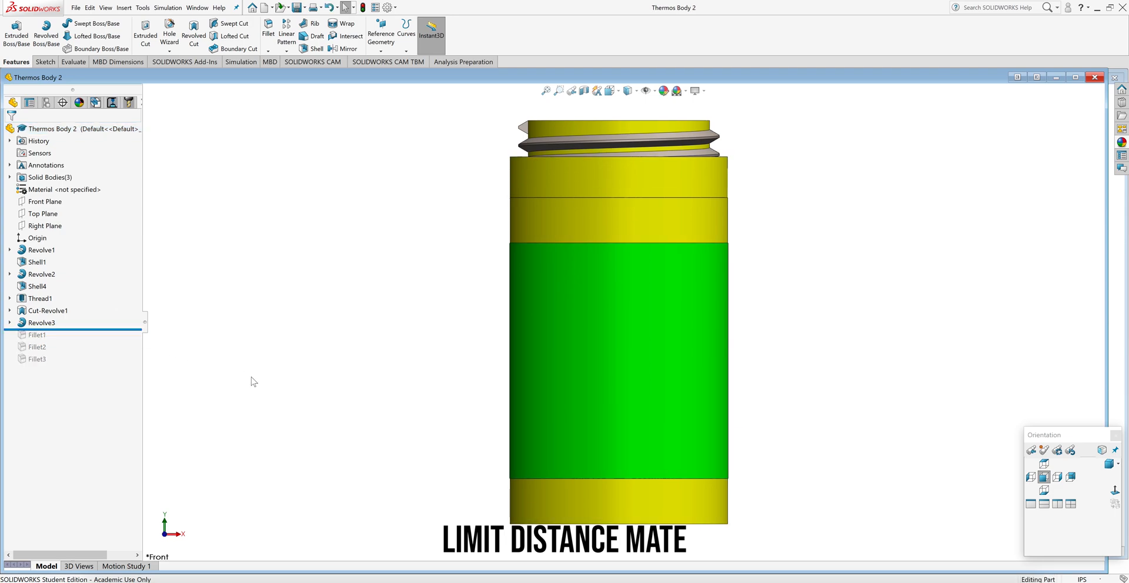
{"action": "left_click", "coordinate": [1057, 77]}
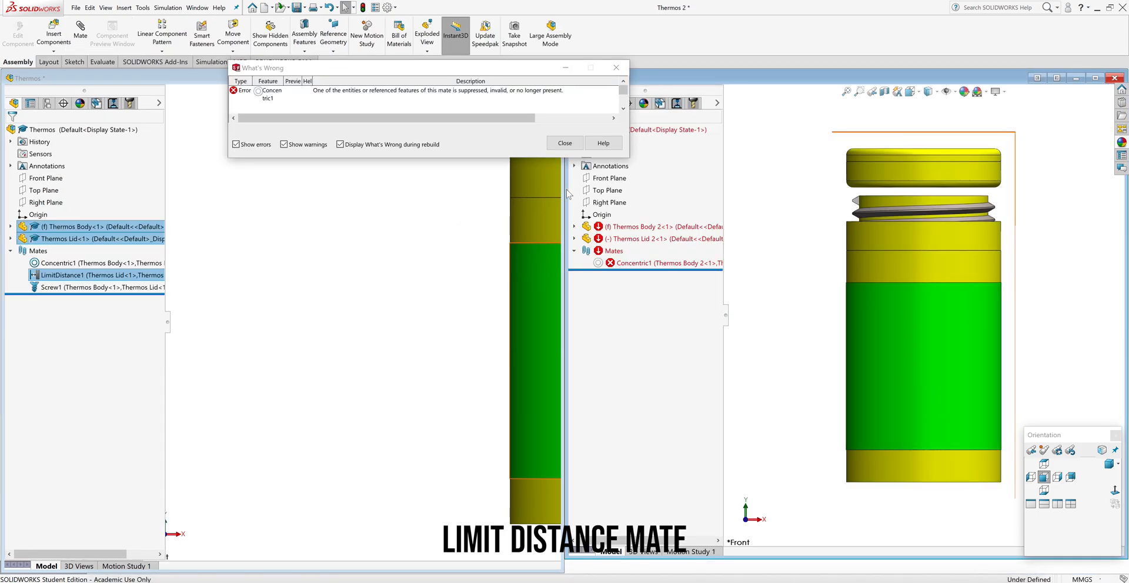
{"action": "left_click", "coordinate": [566, 144]}
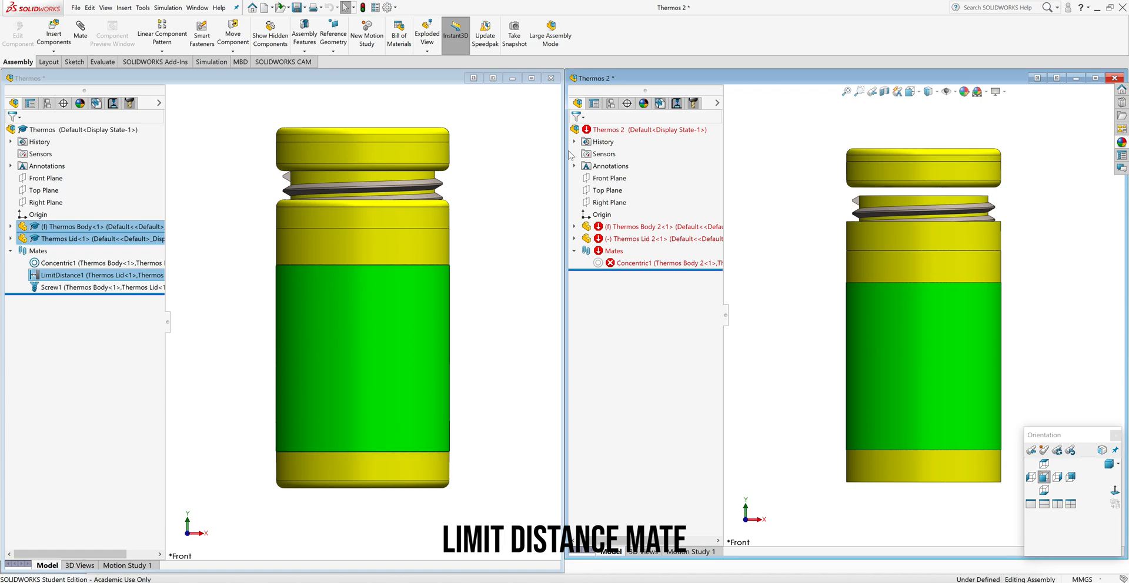
Open the Thermos Lid 2 part, roll its feature history back to just before Fillet1, save it and return to the Thermos 2 assembly
{"action": "left_click", "coordinate": [283, 8]}
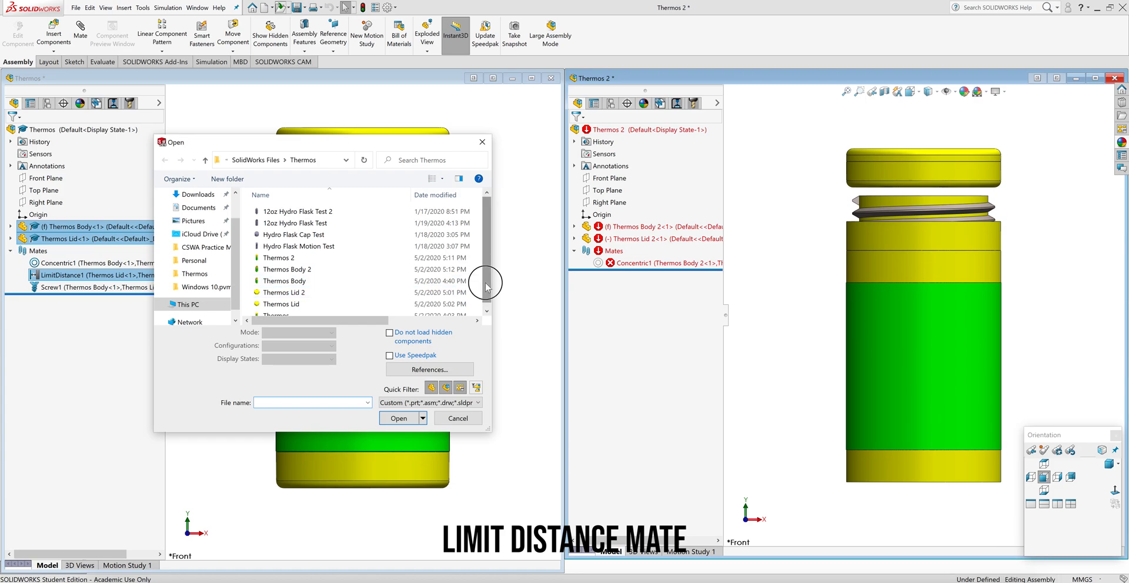
{"action": "scroll", "coordinate": [481, 287], "scroll_direction": "down", "scroll_amount": 1}
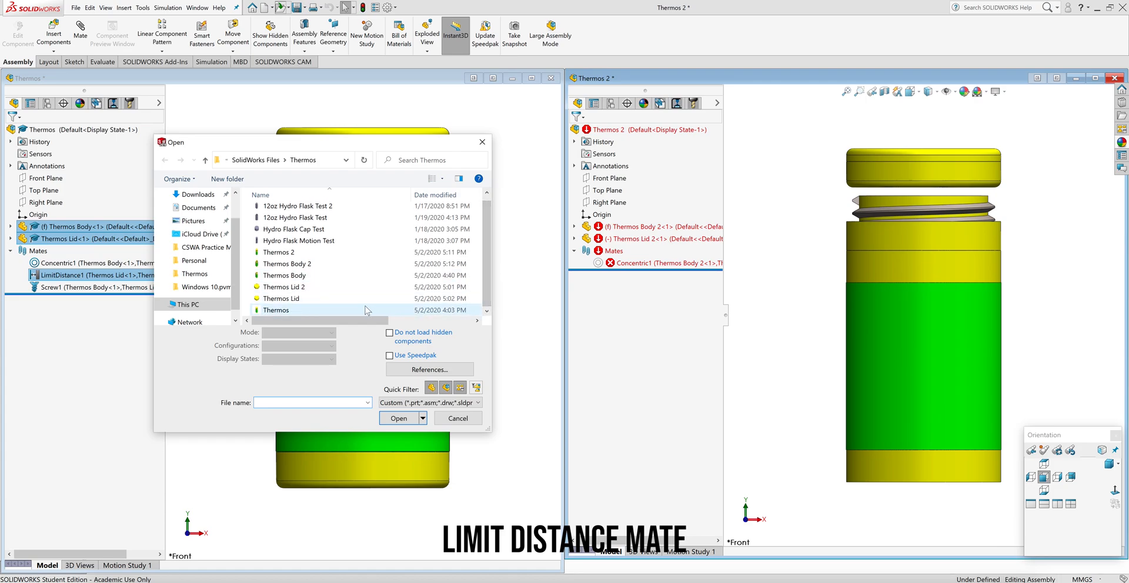
{"action": "left_click", "coordinate": [358, 287]}
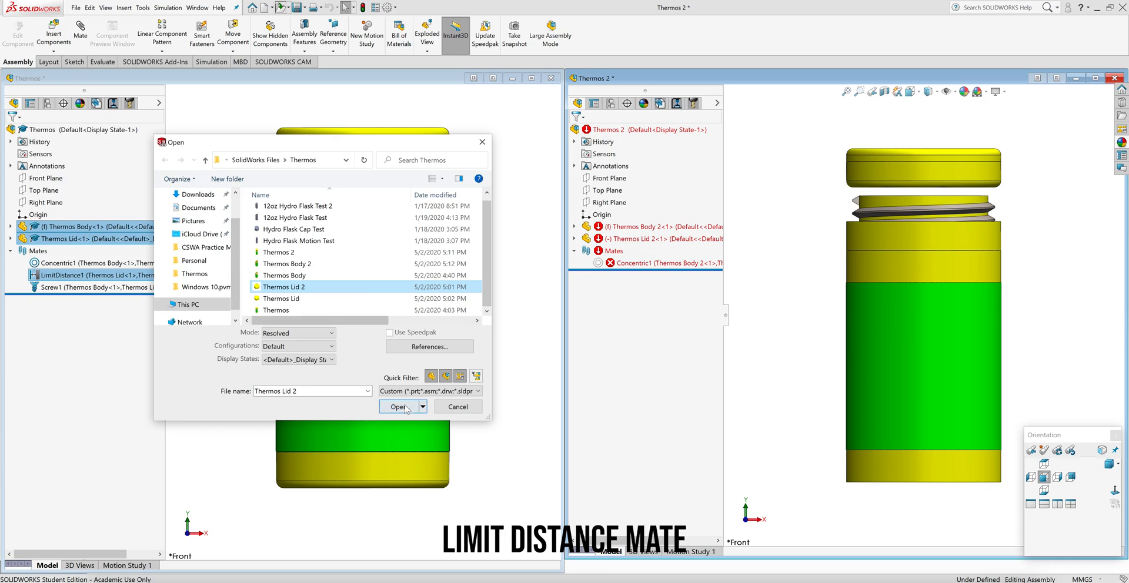
{"action": "left_click", "coordinate": [399, 407]}
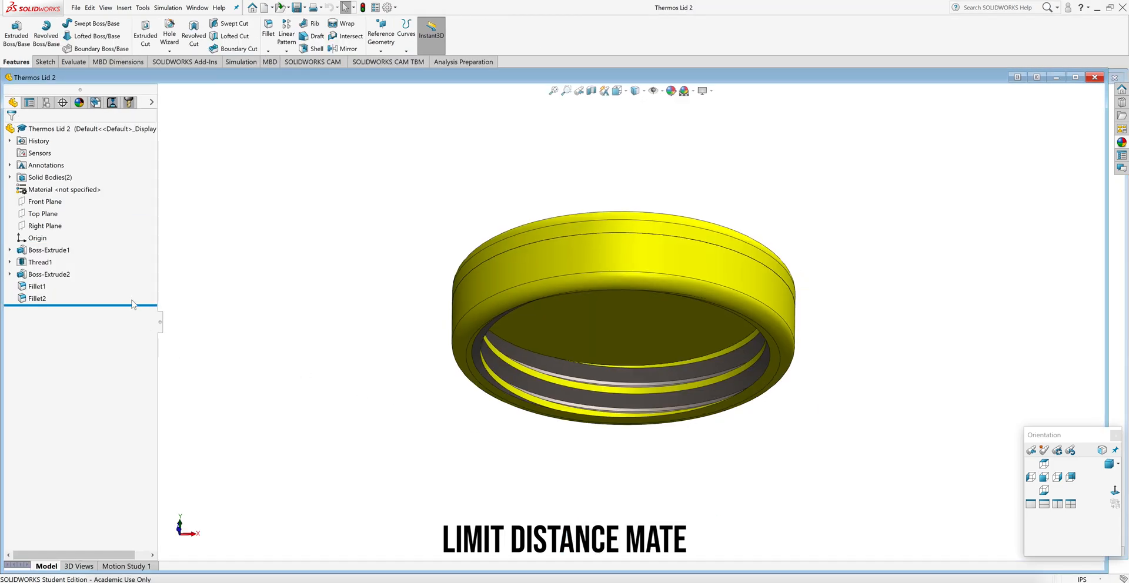
{"action": "left_click_drag", "start_coordinate": [134, 305], "coordinate": [137, 281]}
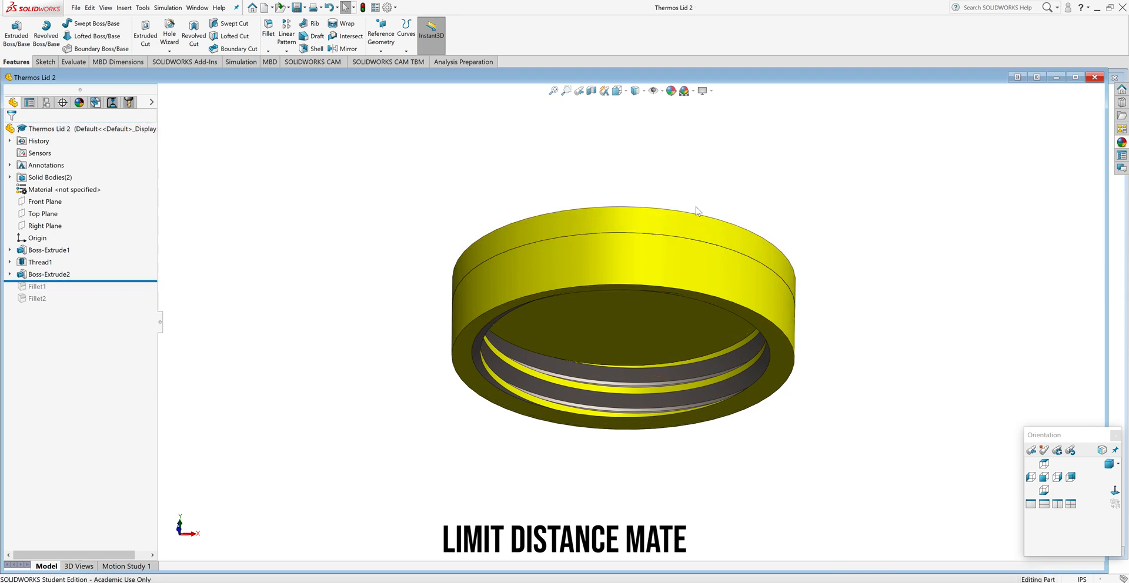
{"action": "left_click", "coordinate": [1074, 79]}
{"action": "left_click", "coordinate": [926, 215]}
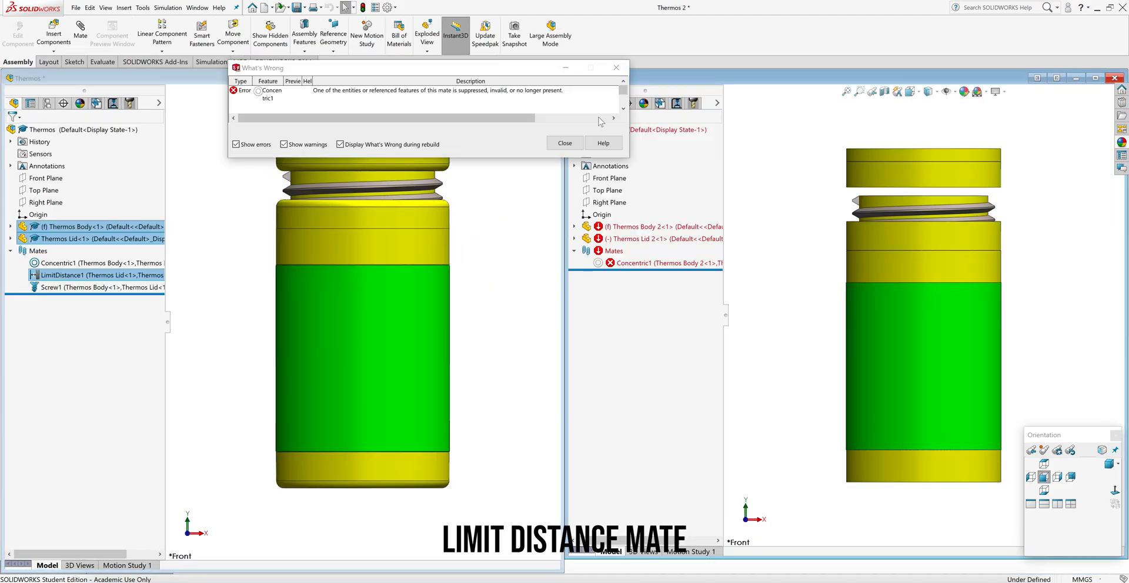
{"action": "left_click", "coordinate": [567, 145]}
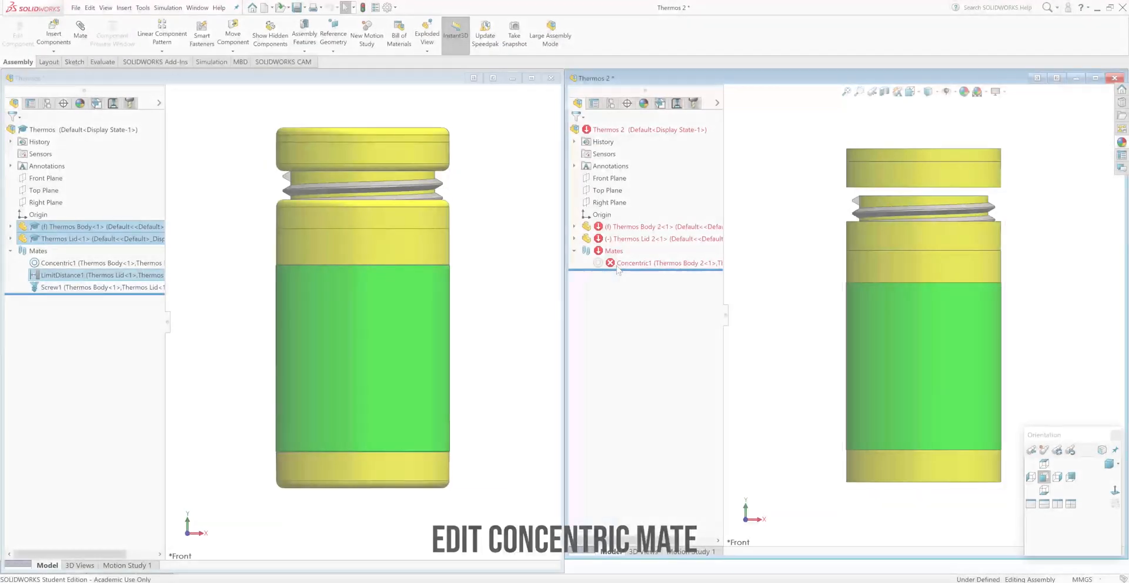
Edit the Concentric1 mate of Thermos 2 and clear both of its missing edge selections
{"action": "left_click", "coordinate": [618, 266]}
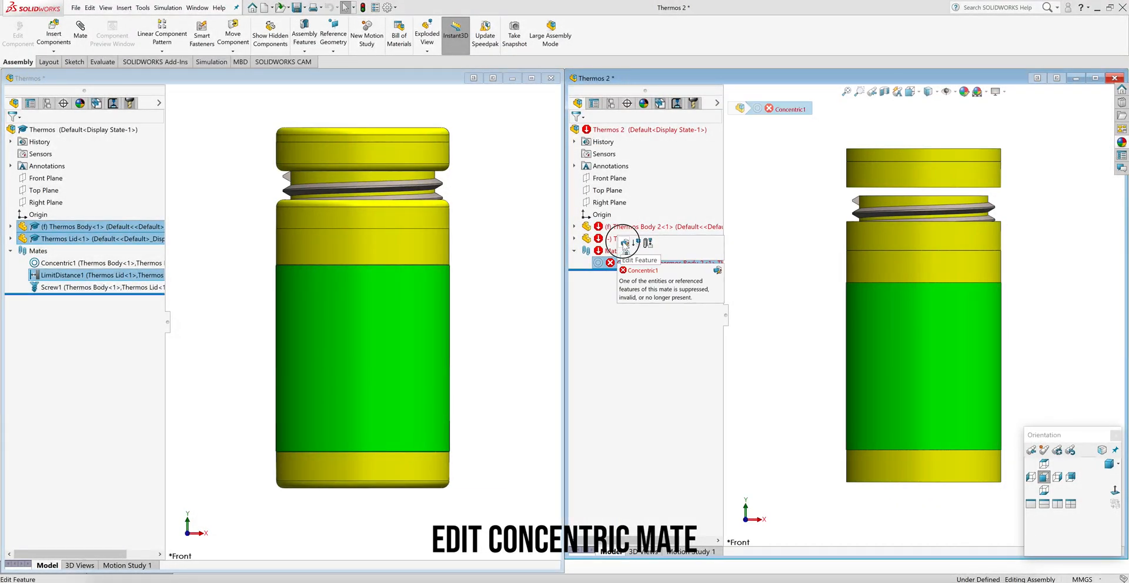
{"action": "left_click", "coordinate": [624, 243]}
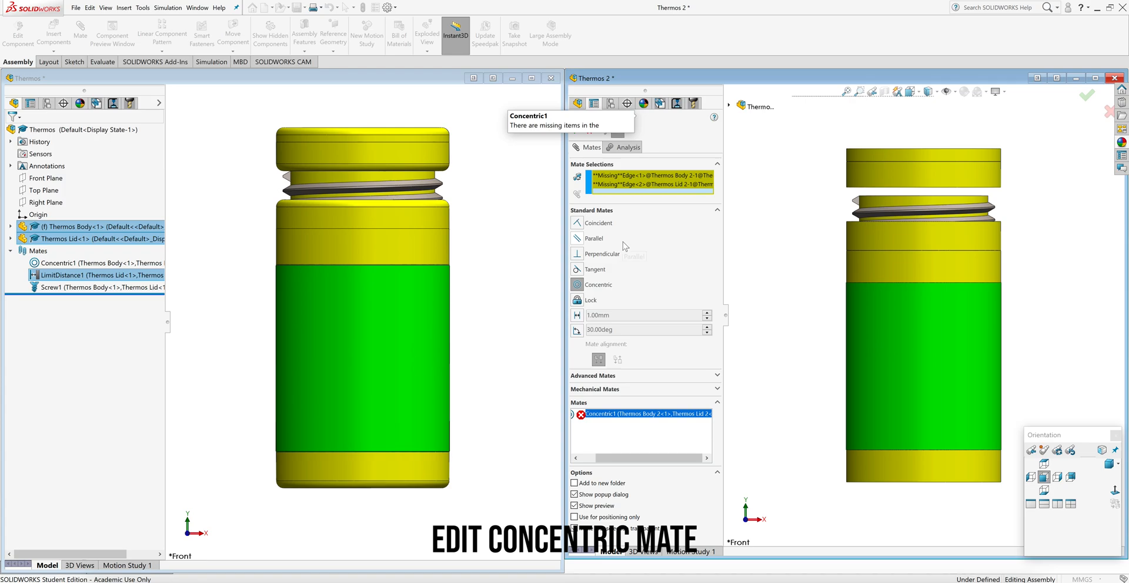
{"action": "right_click", "coordinate": [629, 187]}
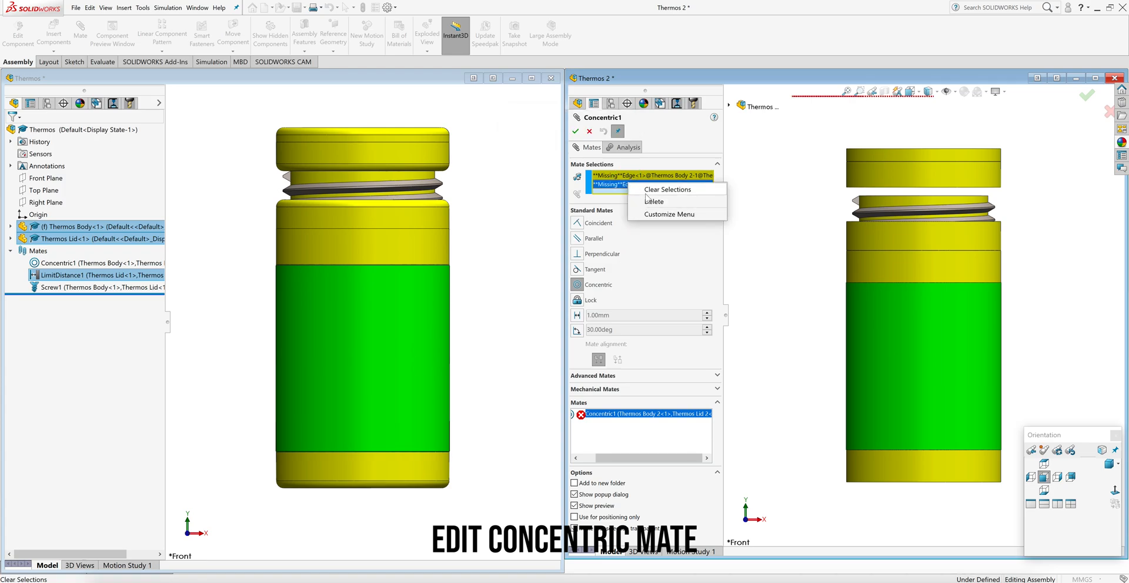
{"action": "left_click", "coordinate": [656, 188]}
Redefine the mate with a circular edge of Thermos Lid 2 and a circular edge of Thermos Body 2 as concentric, and finish it
{"action": "scroll", "coordinate": [900, 210], "scroll_direction": "down", "scroll_amount": 3}
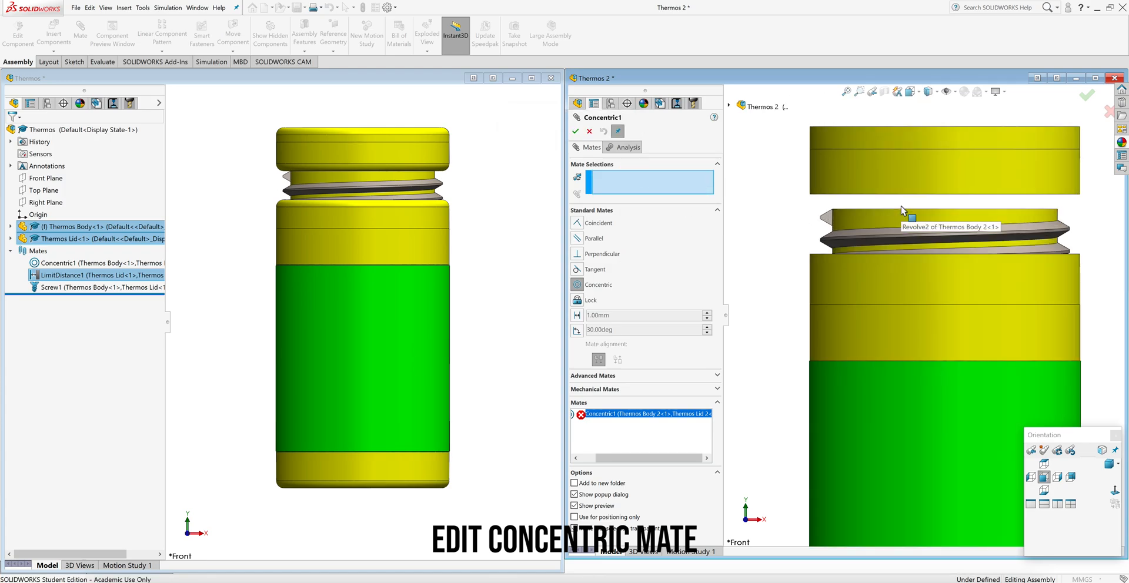
{"action": "mouse_move", "coordinate": [833, 200]}
{"action": "middle_mouse_down"}
{"action": "mouse_move", "coordinate": [832, 173]}
{"action": "mouse_move", "coordinate": [833, 183]}
{"action": "middle_mouse_up"}
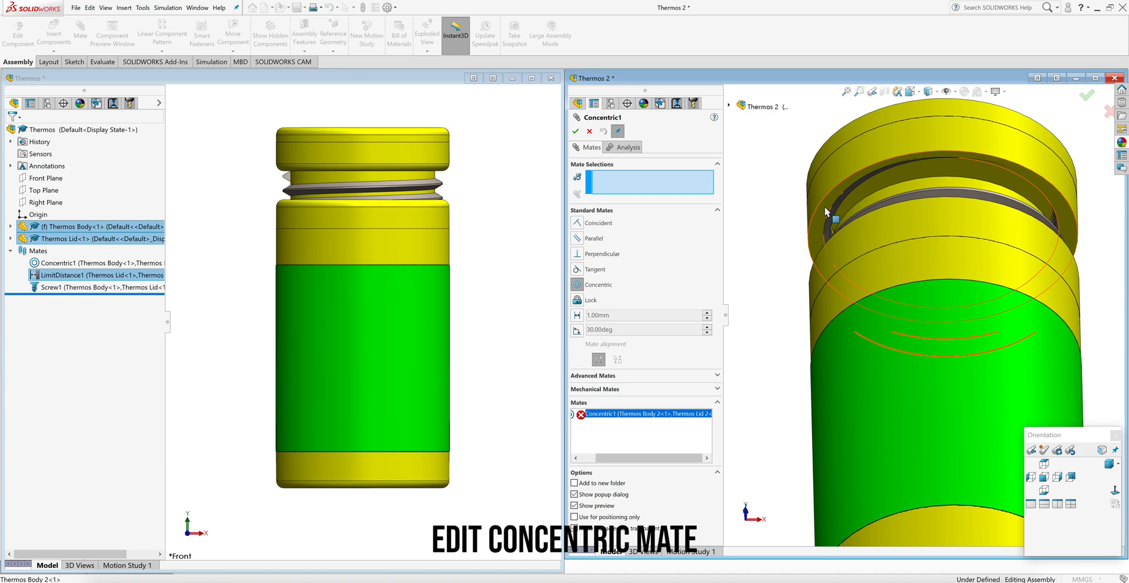
{"action": "left_click", "coordinate": [826, 208]}
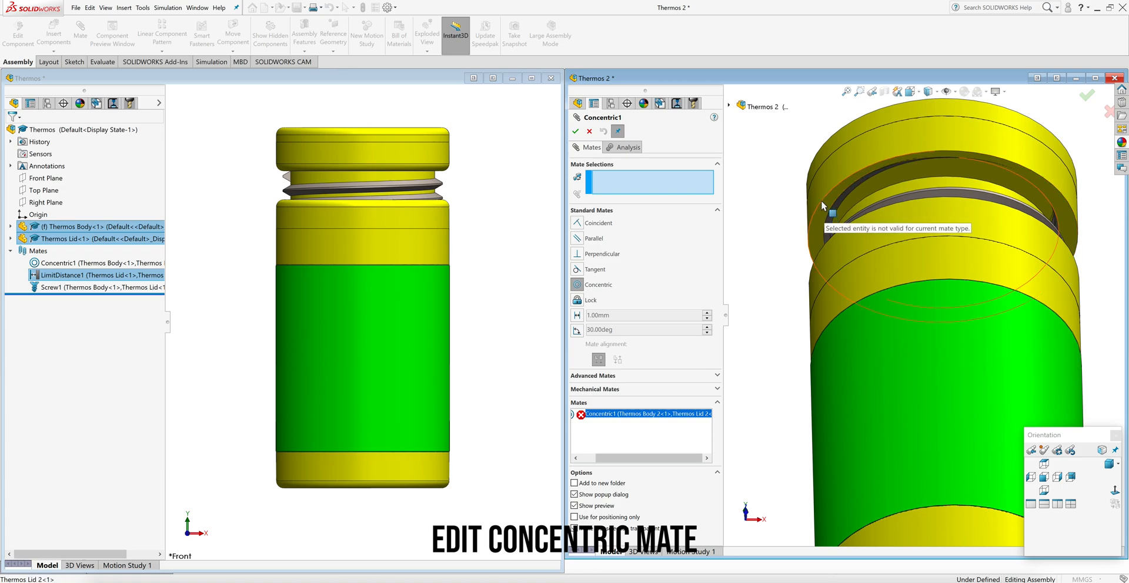
{"action": "left_click", "coordinate": [821, 200]}
{"action": "middle_click_drag", "start_coordinate": [821, 200], "coordinate": [787, 288]}
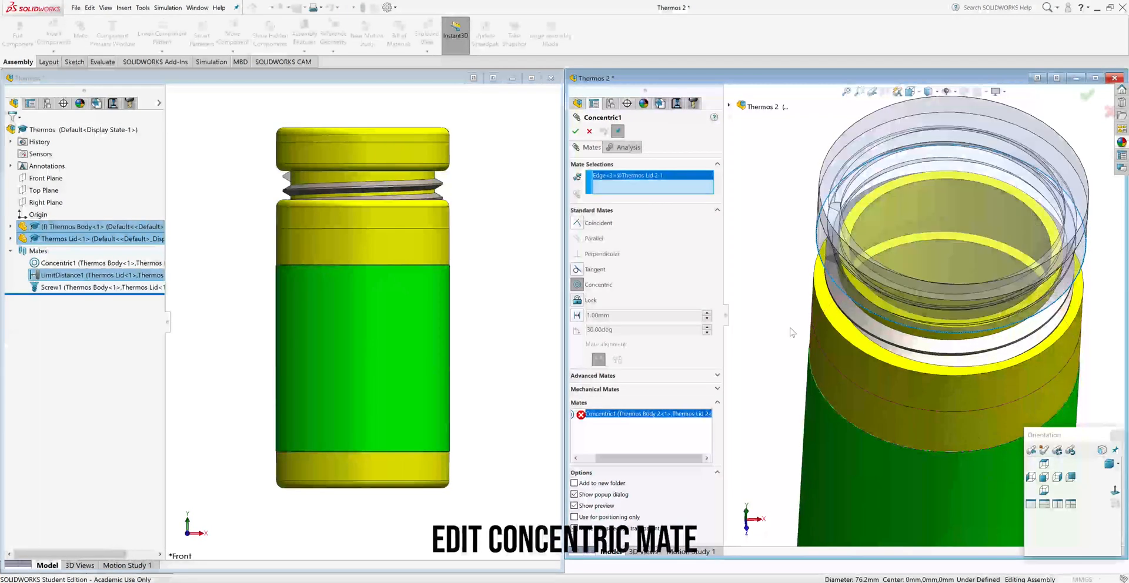
{"action": "left_click", "coordinate": [839, 336]}
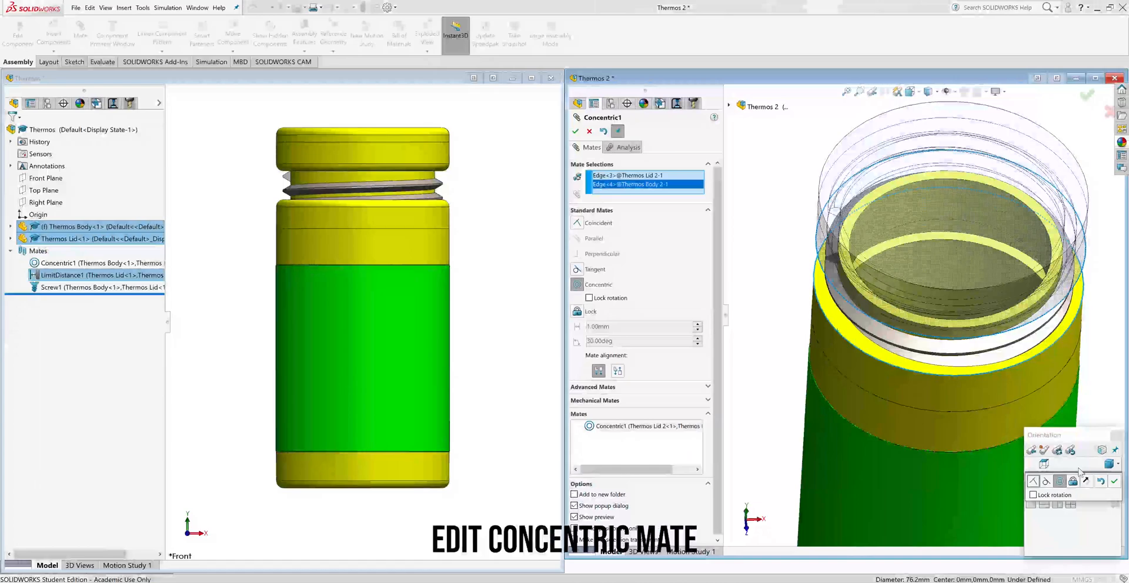
{"action": "left_click", "coordinate": [1115, 481]}
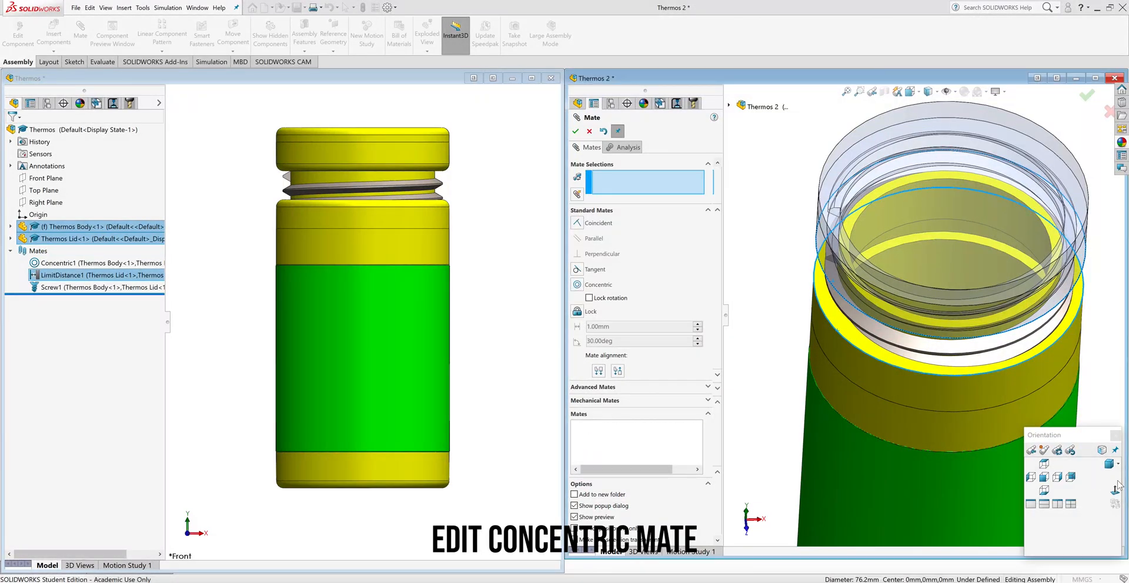
{"action": "left_click", "coordinate": [575, 133]}
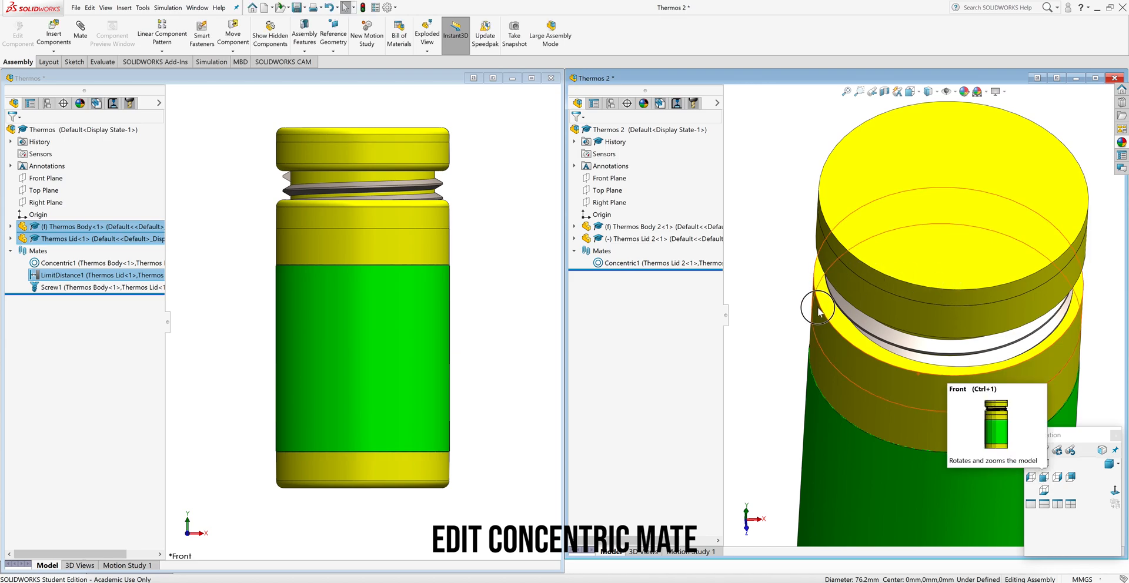
Move the lid slightly upward along the body axis, clear the selection, and save Thermos 2 with a rebuild
{"action": "left_click", "coordinate": [880, 194]}
{"action": "mouse_move", "coordinate": [880, 194]}
{"action": "left_mouse_down"}
{"action": "mouse_move", "coordinate": [884, 206]}
{"action": "mouse_move", "coordinate": [887, 186]}
{"action": "left_mouse_up"}
{"action": "left_click", "coordinate": [783, 329]}
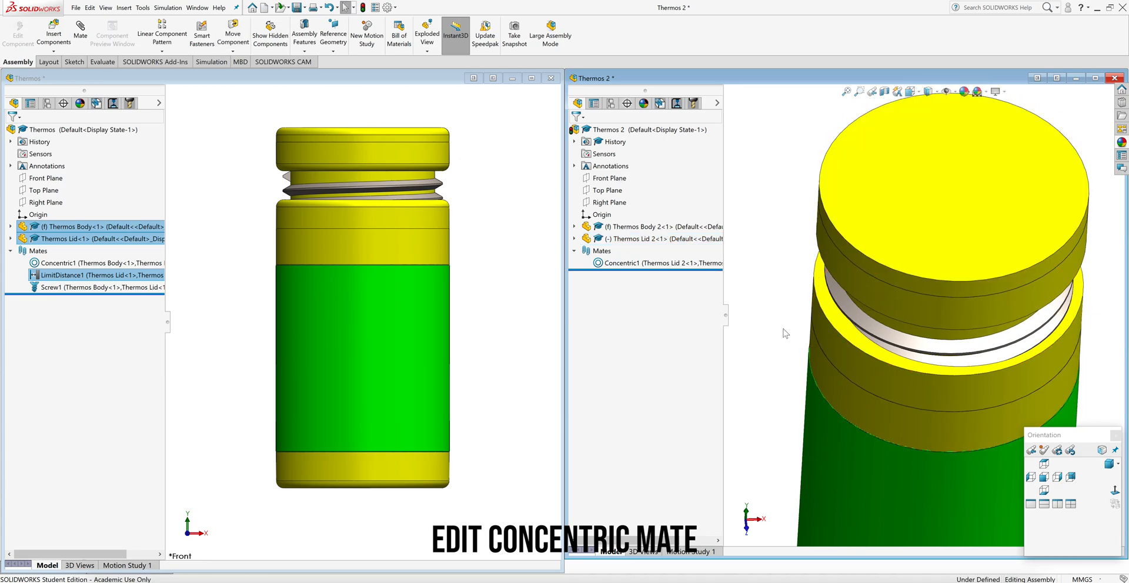
{"action": "key", "text": "ctrl+s"}
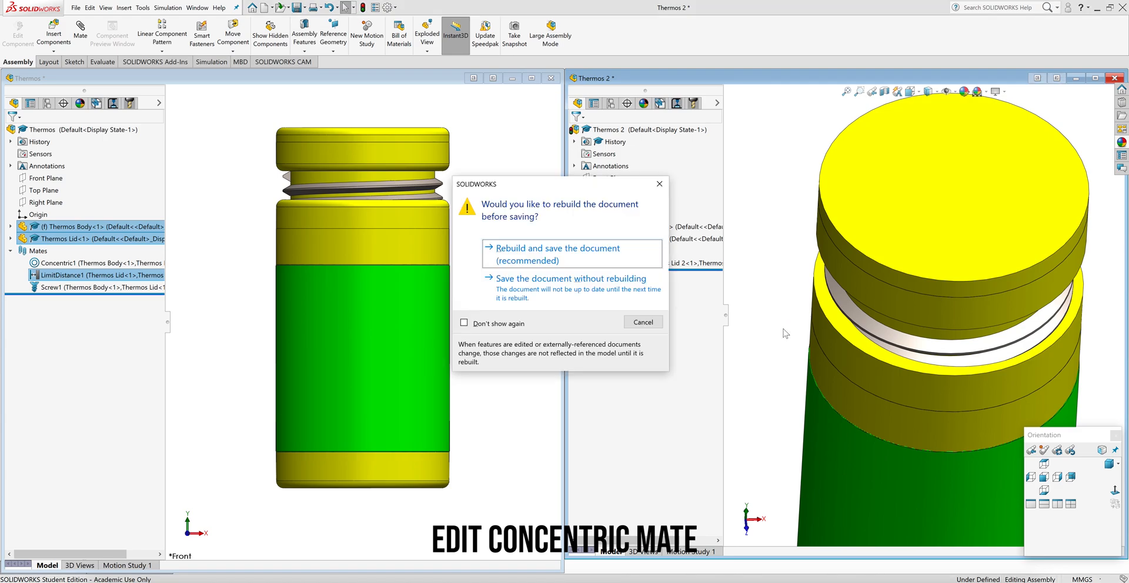
{"action": "left_click", "coordinate": [628, 250]}
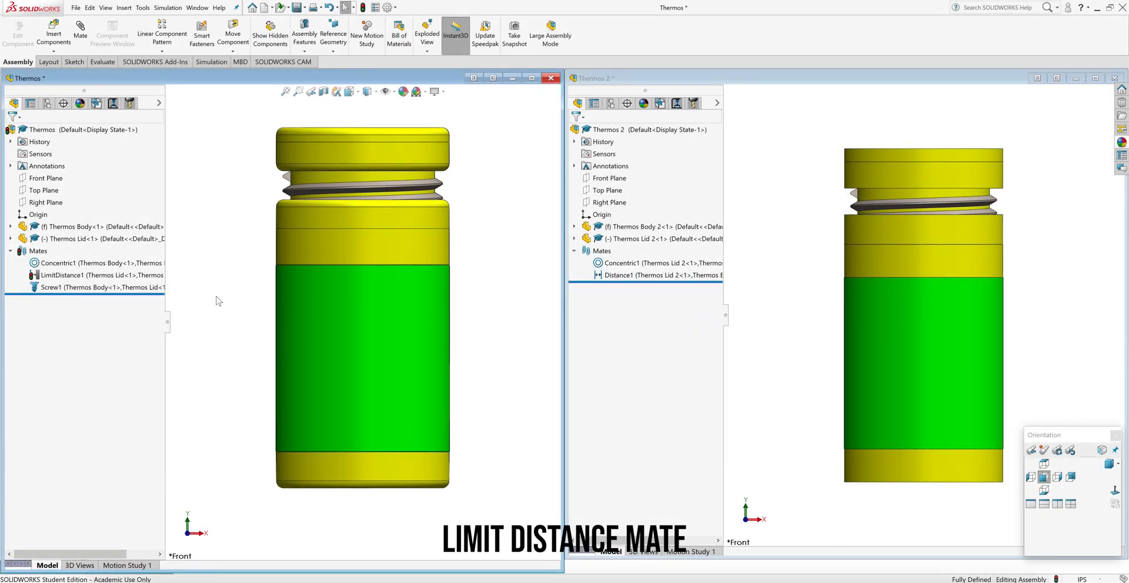
Examine the faces and distance limits of the LimitDistance1 mate in the reference Thermos assembly, and close it
{"action": "right_click", "coordinate": [56, 278]}
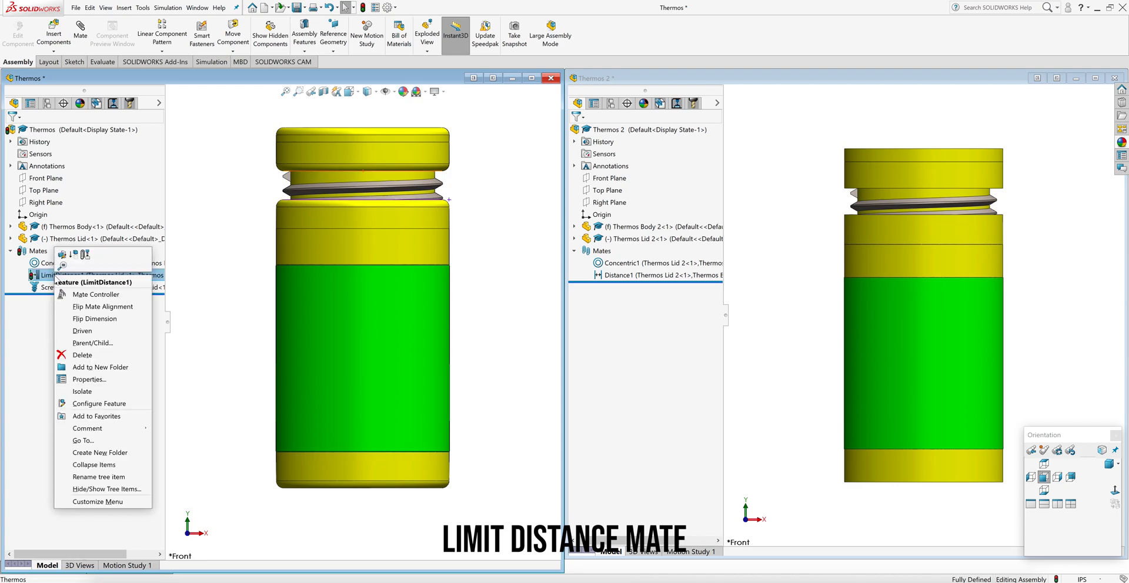
{"action": "left_click", "coordinate": [62, 256]}
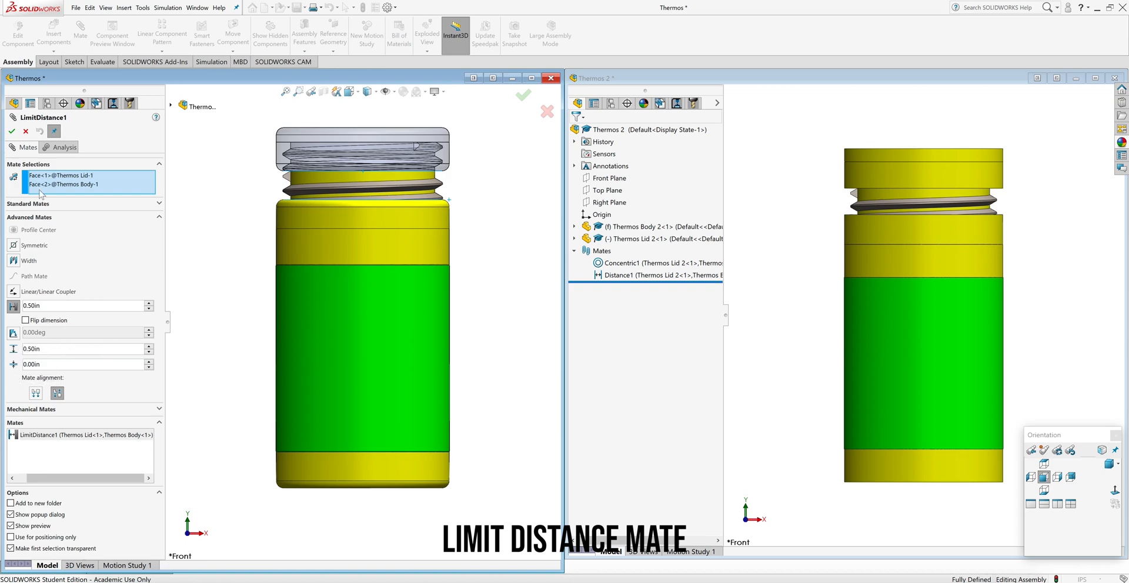
{"action": "left_click", "coordinate": [12, 132]}
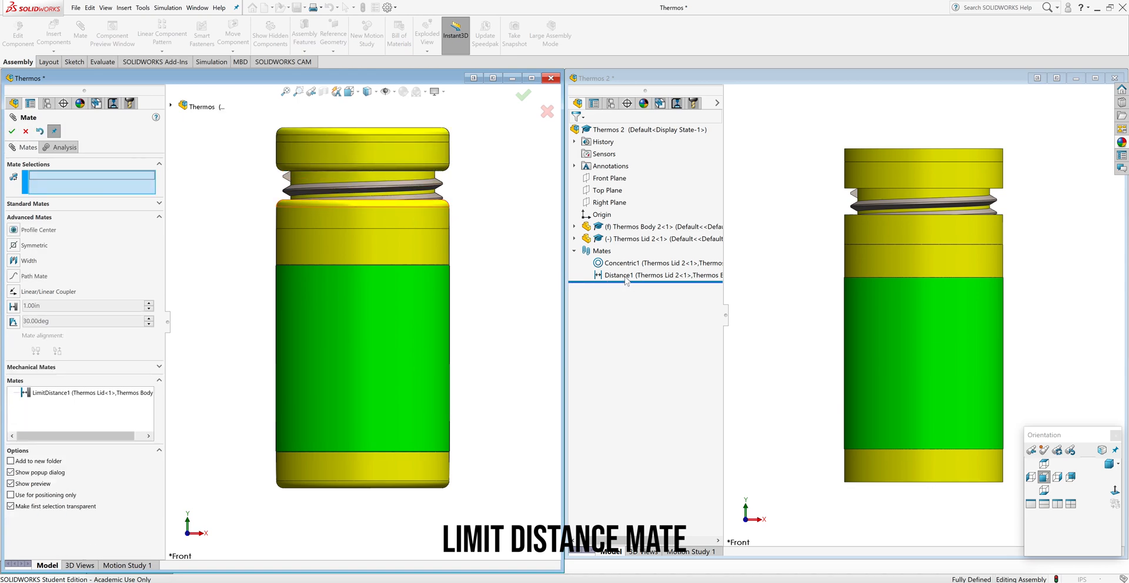
{"action": "left_click", "coordinate": [11, 132]}
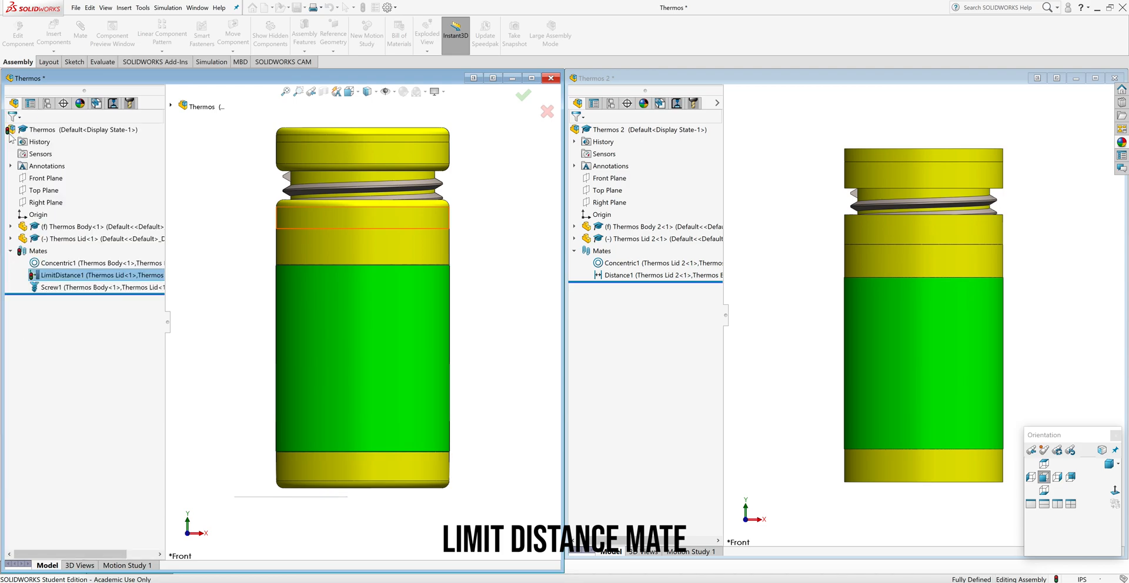
Convert the Distance1 mate of Thermos 2 into a limit distance mate with a 0.50 in maximum and 0 in minimum
{"action": "left_click", "coordinate": [785, 340]}
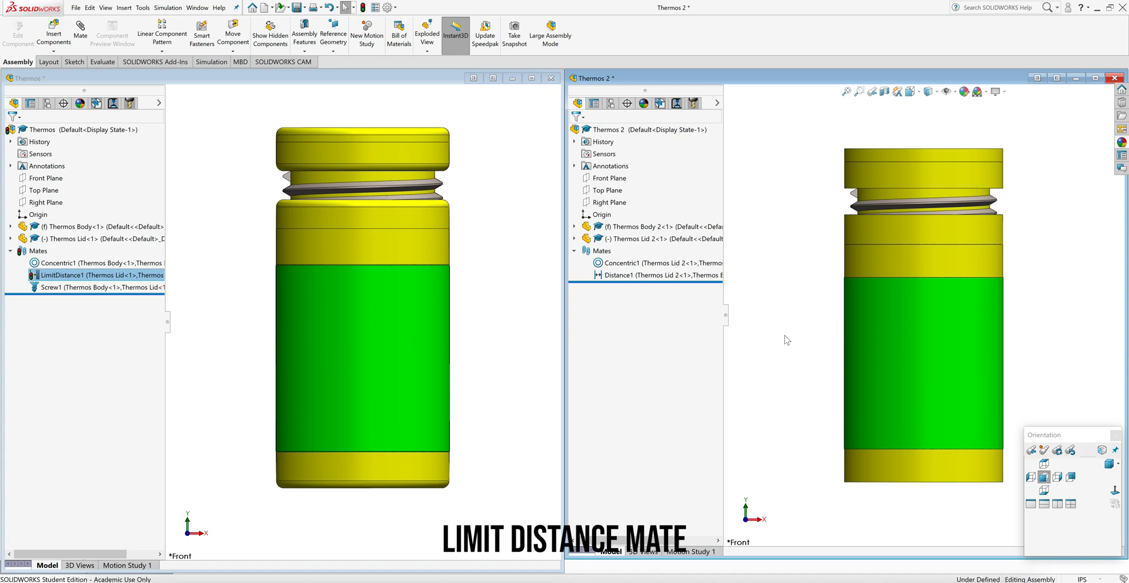
{"action": "left_click", "coordinate": [643, 275]}
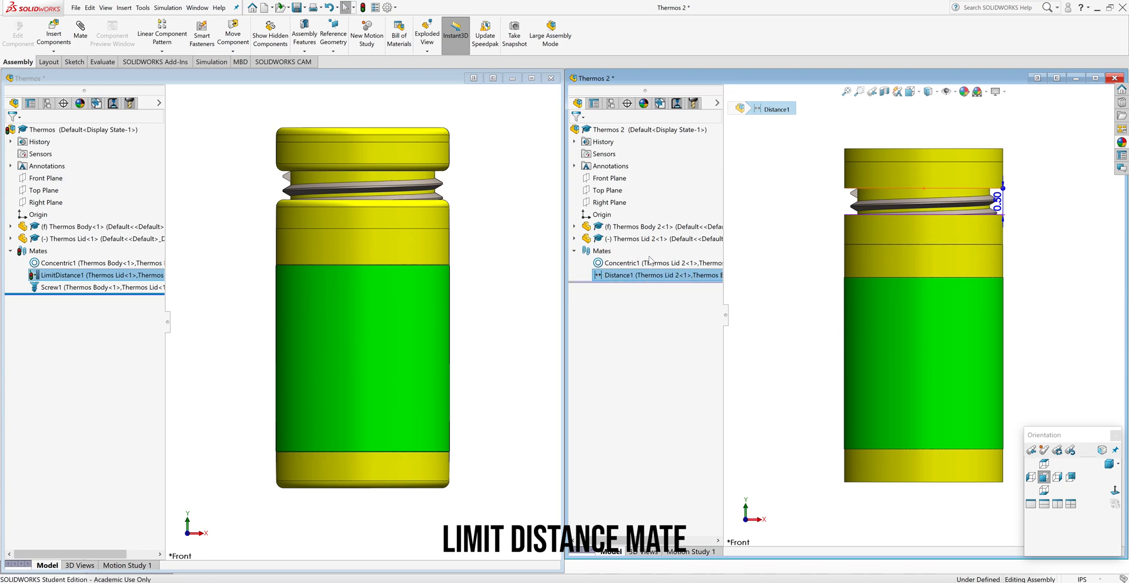
{"action": "double_click", "coordinate": [645, 277]}
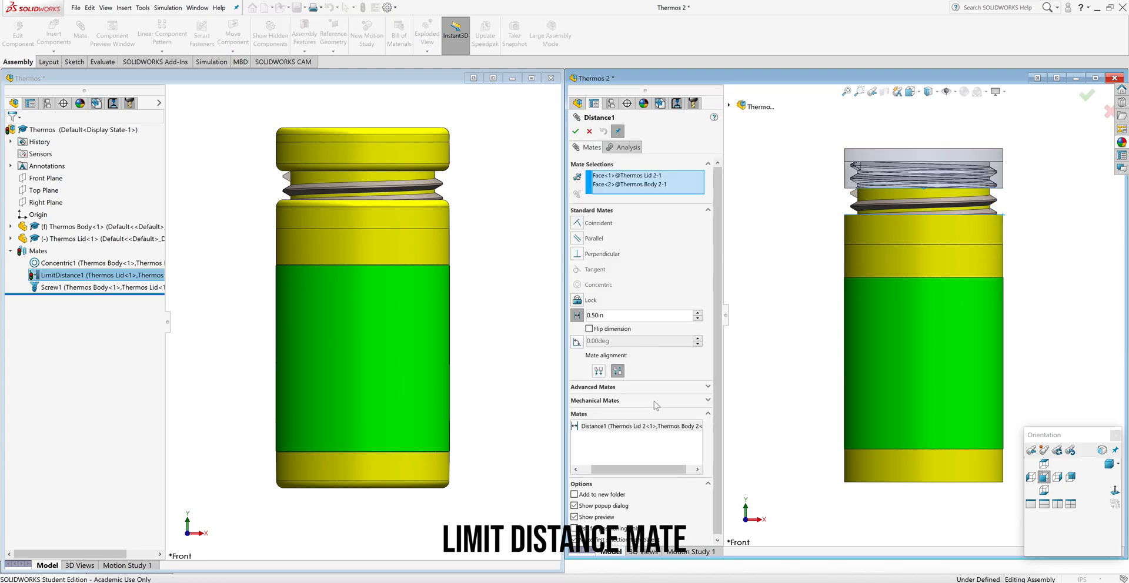
{"action": "left_click", "coordinate": [634, 388]}
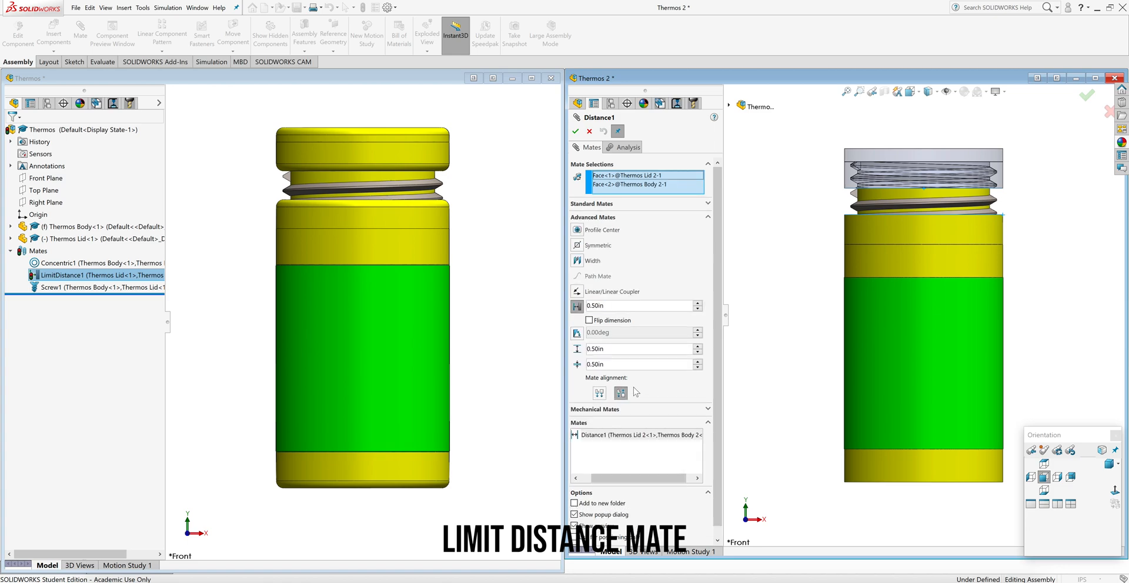
{"action": "left_click", "coordinate": [608, 365]}
{"action": "type", "text": "0"}
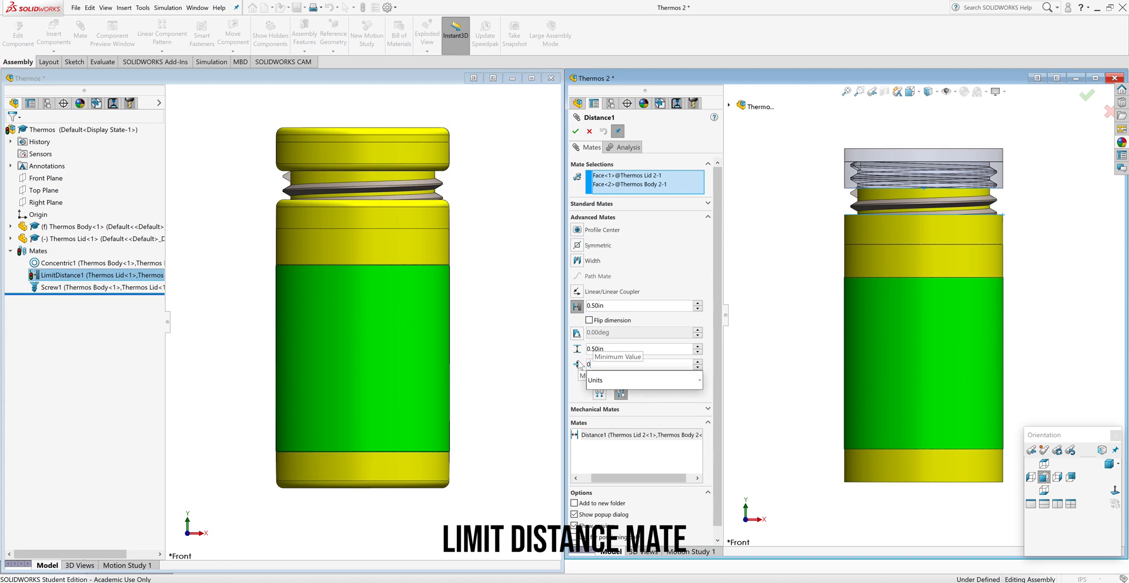
{"action": "left_click", "coordinate": [657, 398]}
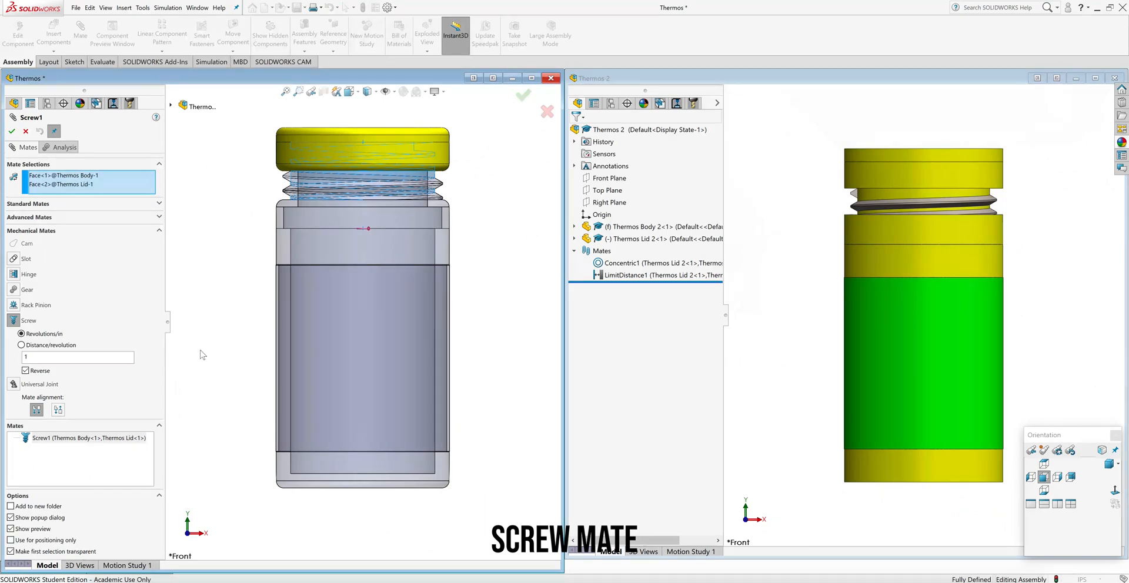
Examine which body and lid faces the reference Thermos's Screw1 mate uses, and close the mate
{"action": "left_click", "coordinate": [81, 176]}
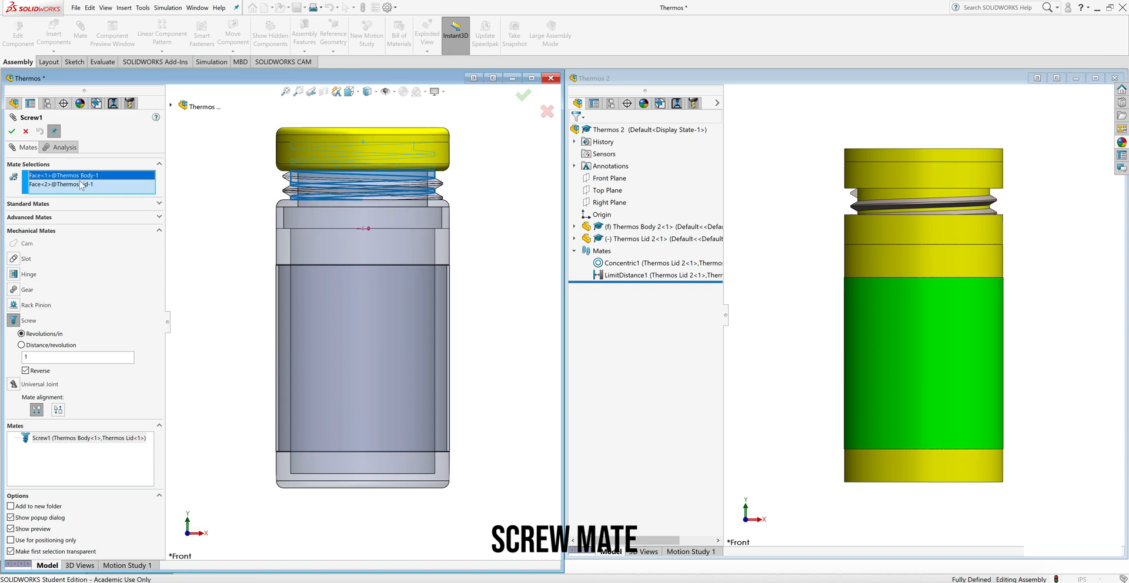
{"action": "left_click", "coordinate": [82, 185]}
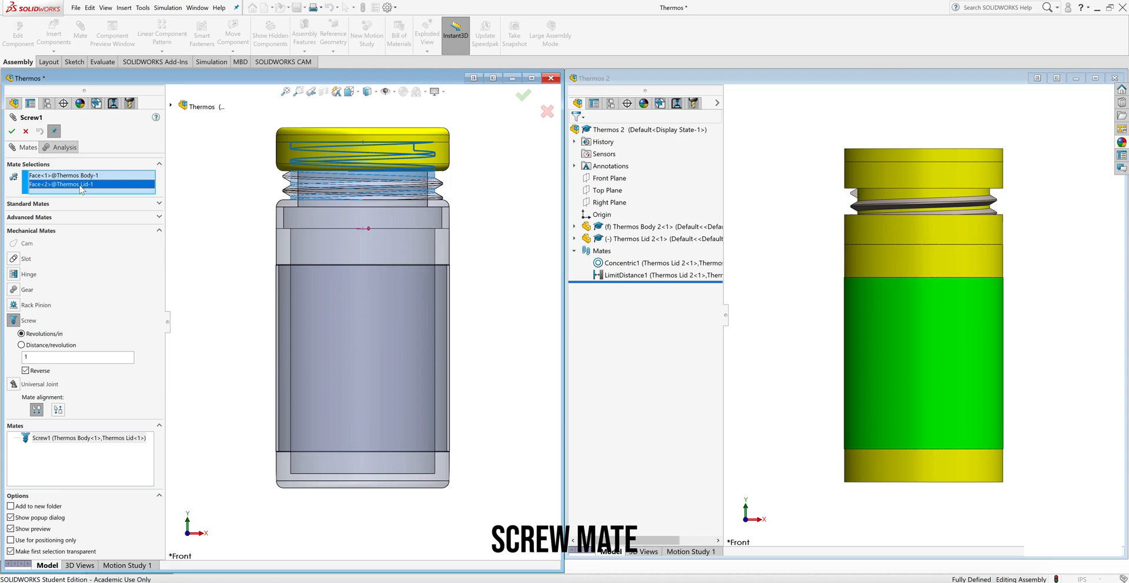
{"action": "left_click", "coordinate": [802, 306]}
{"action": "left_click", "coordinate": [526, 95]}
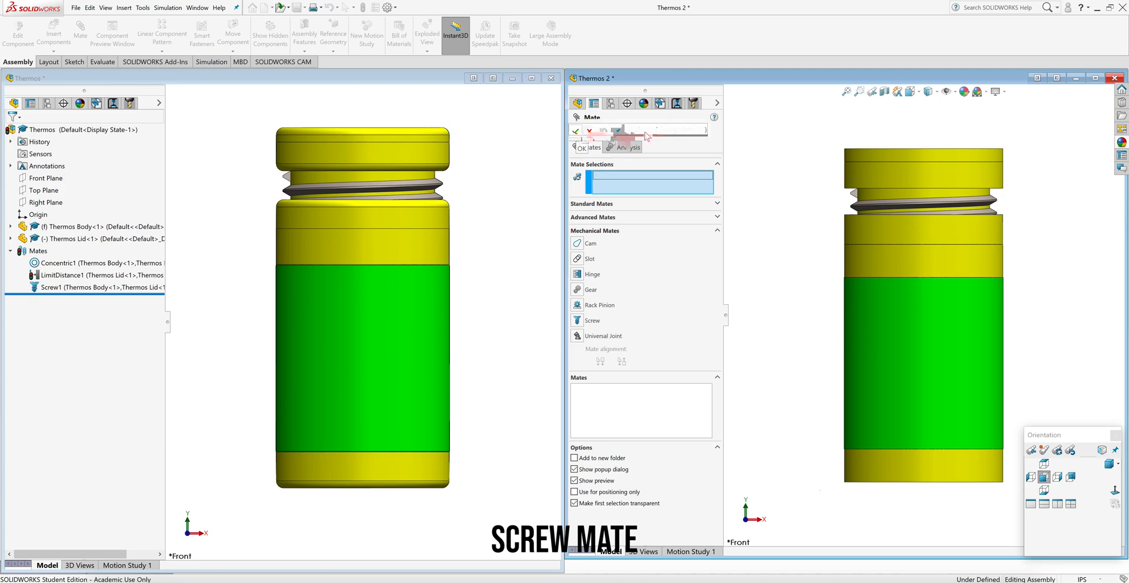
Maximize the Thermos 2 assembly window and show the model with hidden lines visible
{"action": "left_click", "coordinate": [1077, 90]}
{"action": "left_click", "coordinate": [1095, 79]}
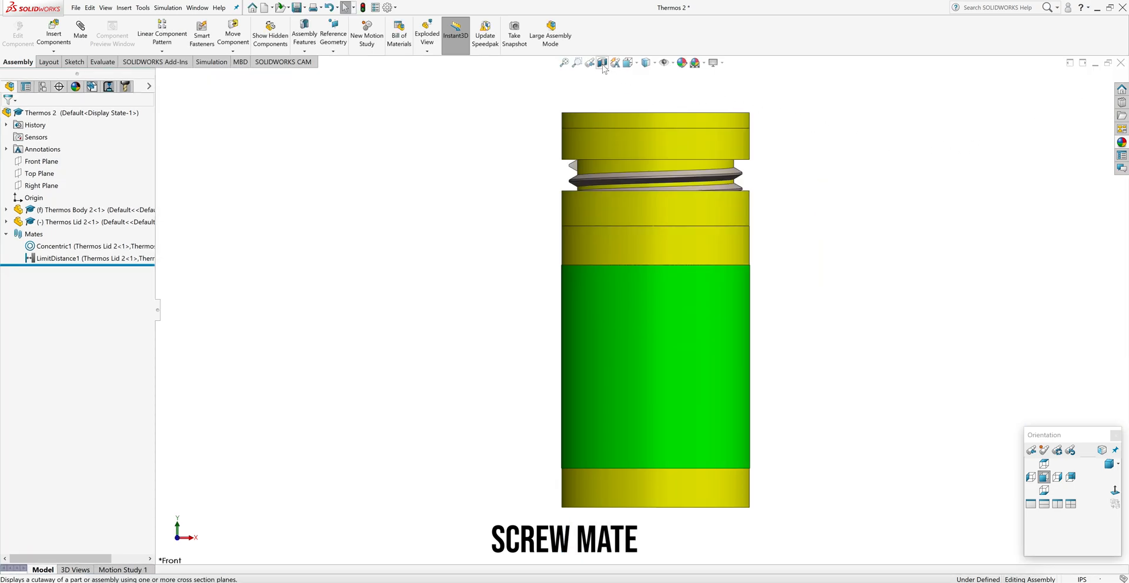
{"action": "left_click", "coordinate": [655, 63]}
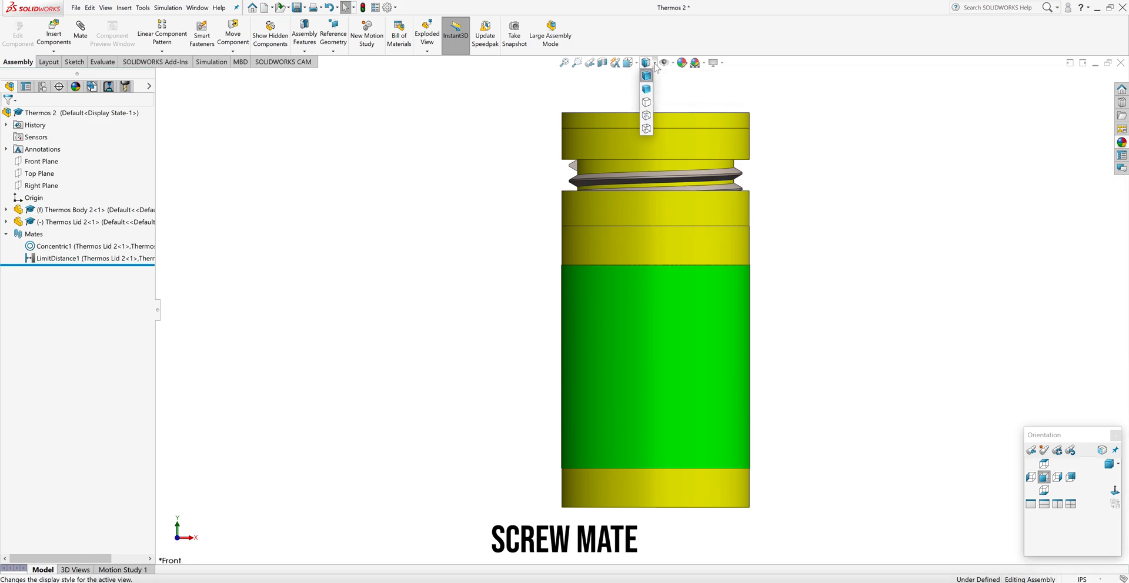
{"action": "left_click", "coordinate": [647, 115]}
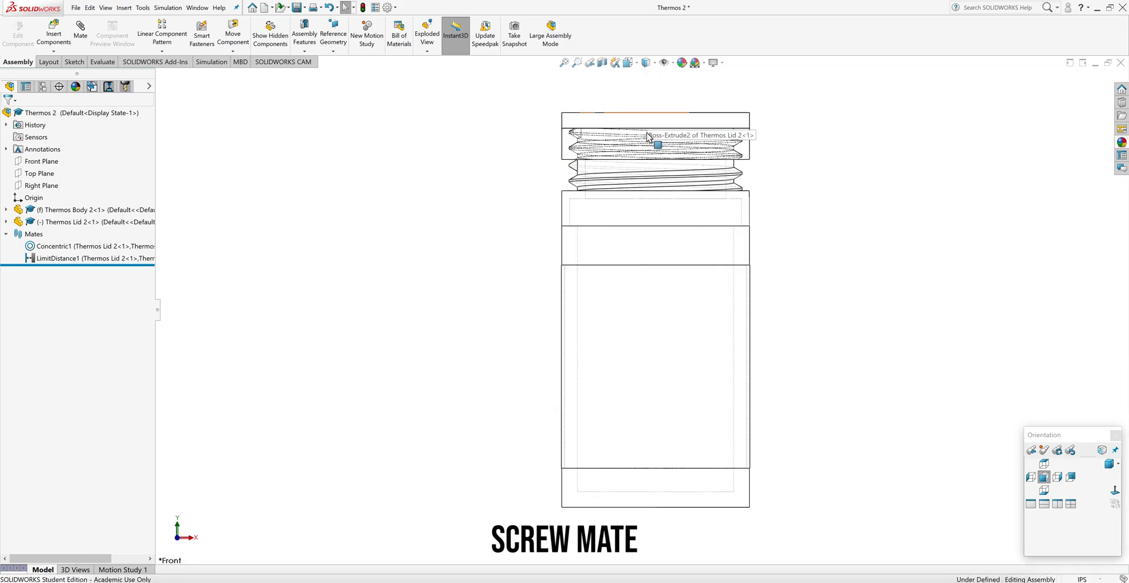
{"action": "scroll", "coordinate": [647, 106], "scroll_direction": "down", "scroll_amount": 2}
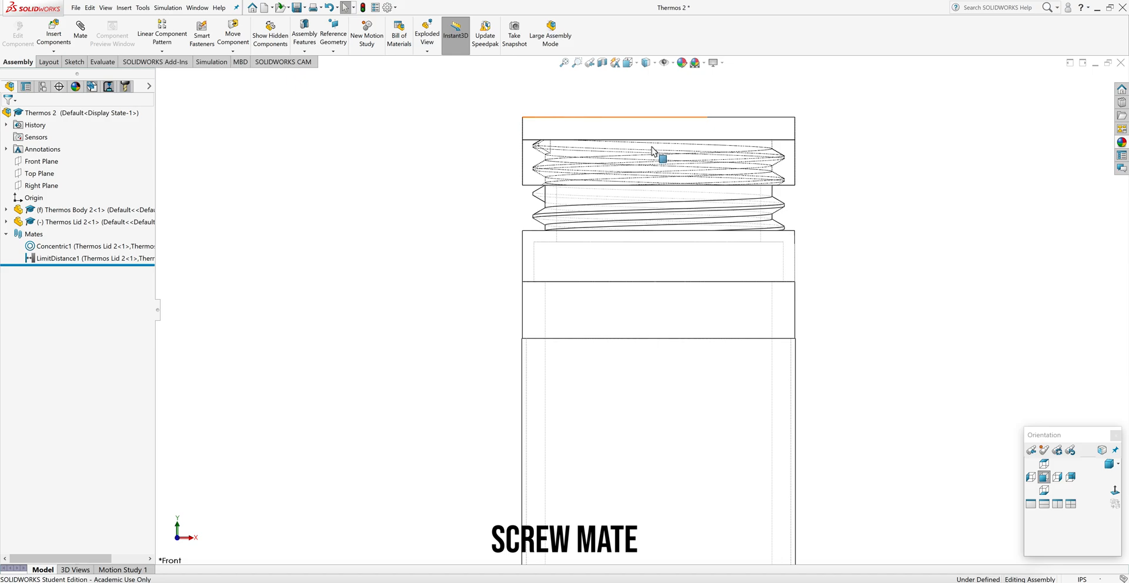
{"action": "scroll", "coordinate": [661, 160], "scroll_direction": "down", "scroll_amount": 2}
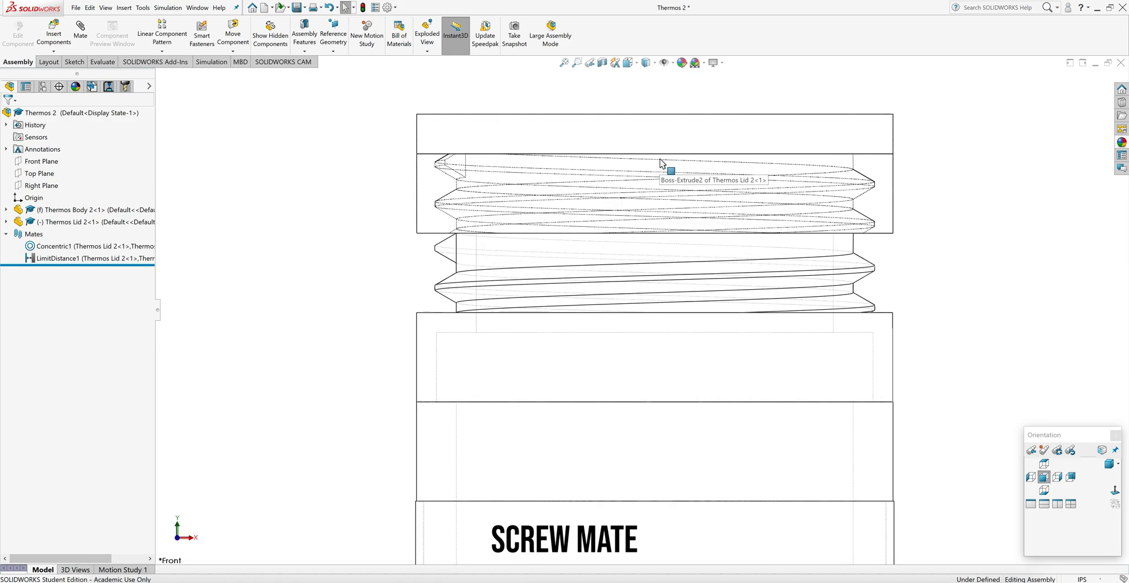
Rotate and slide the lid on the body until its internal threads line up with the body's threads
{"action": "left_click_drag", "start_coordinate": [422, 213], "coordinate": [778, 306]}
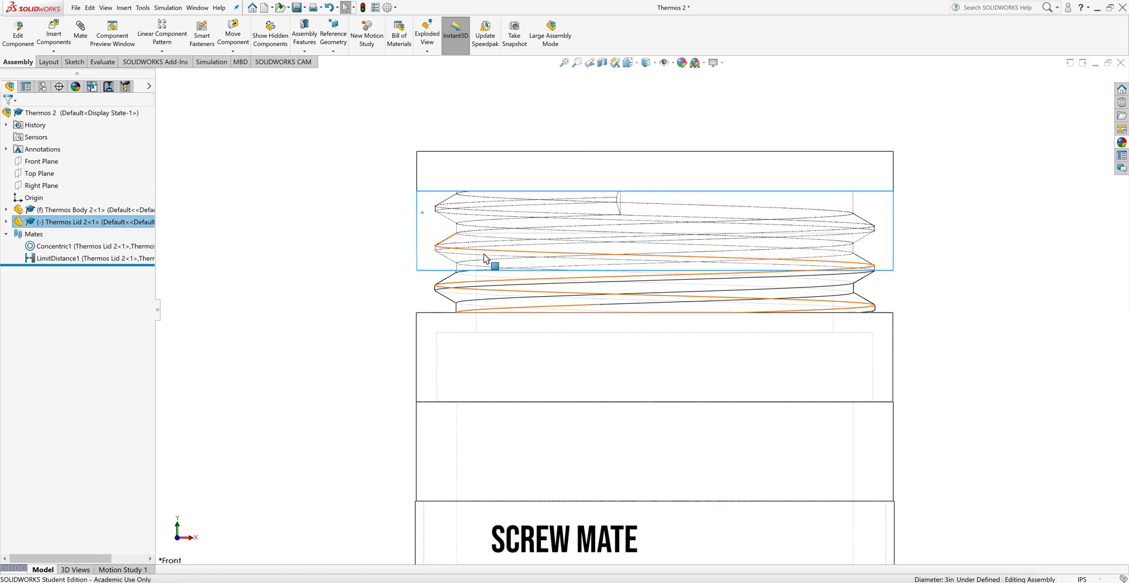
{"action": "left_click", "coordinate": [369, 268]}
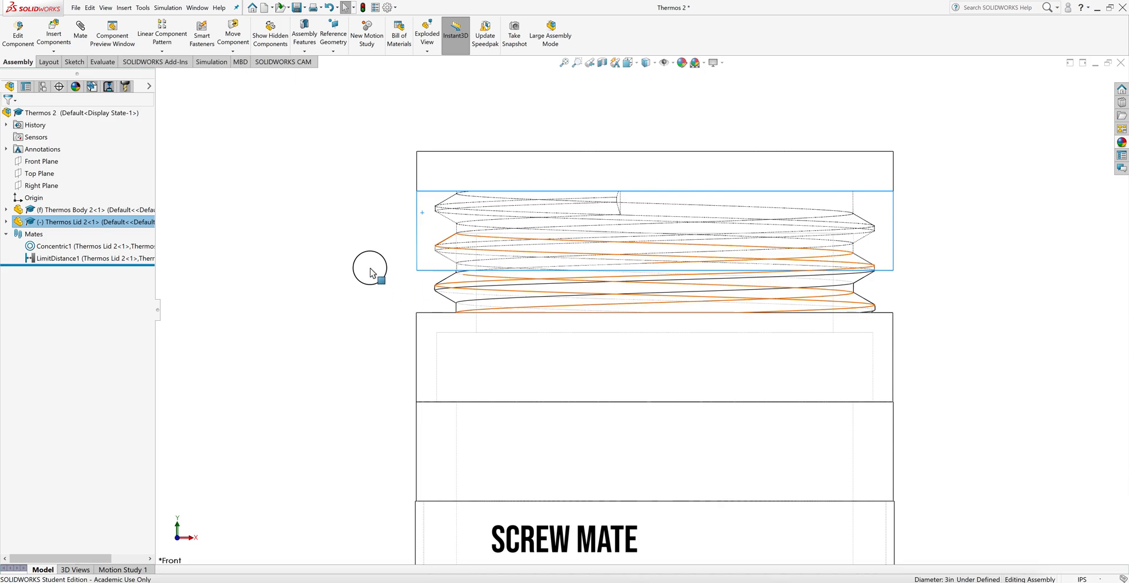
{"action": "scroll", "coordinate": [449, 258], "scroll_direction": "down", "scroll_amount": 1}
{"action": "scroll", "coordinate": [450, 261], "scroll_direction": "down", "scroll_amount": 6}
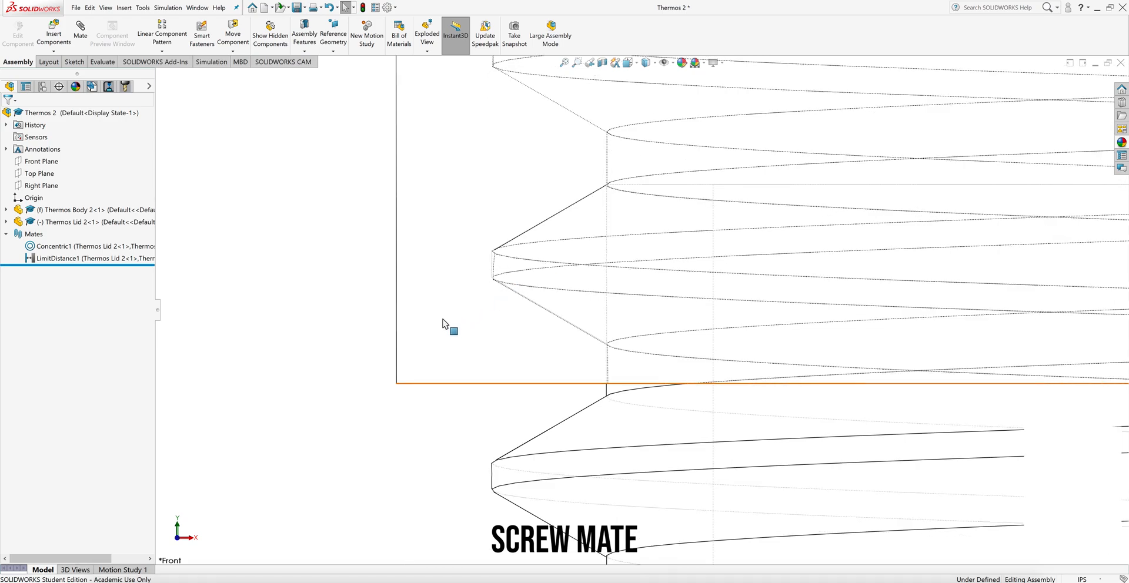
{"action": "key", "text": "space"}
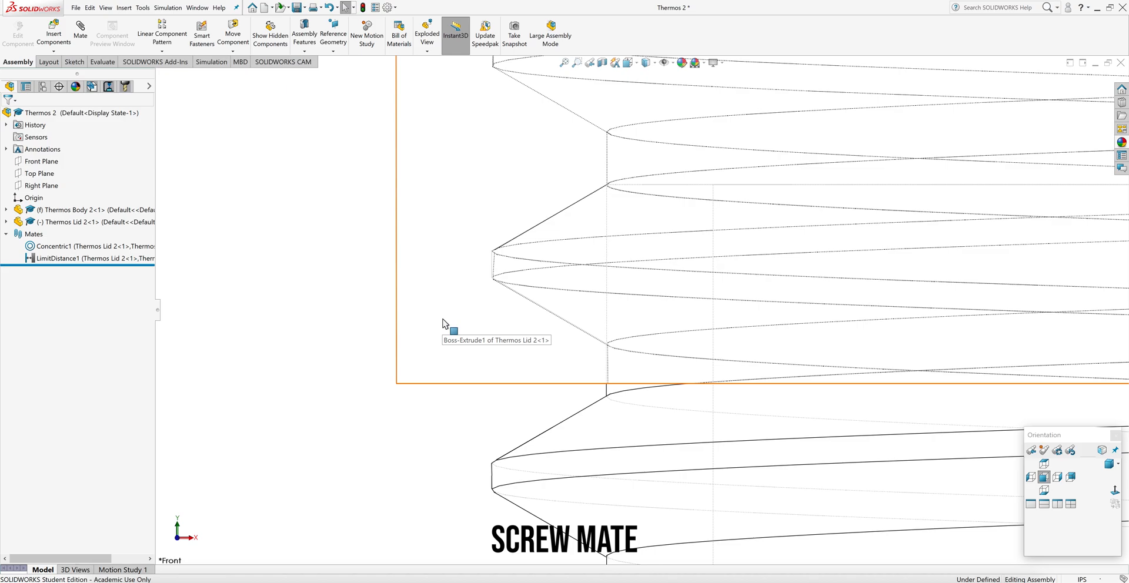
{"action": "scroll", "coordinate": [445, 323], "scroll_direction": "up", "scroll_amount": 3}
{"action": "scroll", "coordinate": [464, 316], "scroll_direction": "up", "scroll_amount": 2}
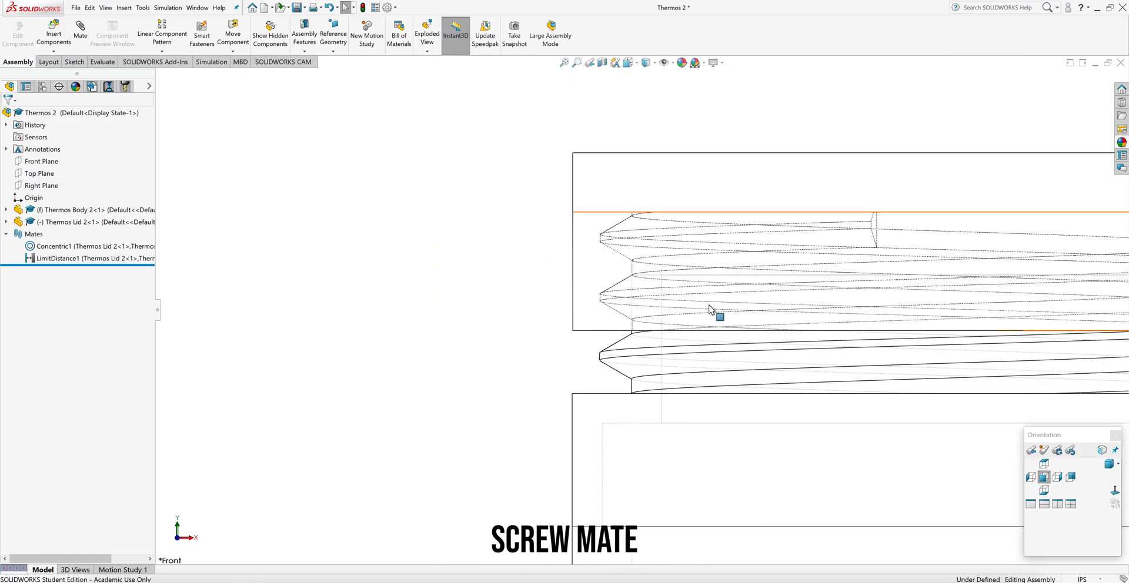
{"action": "scroll", "coordinate": [710, 310], "scroll_direction": "up", "scroll_amount": 1}
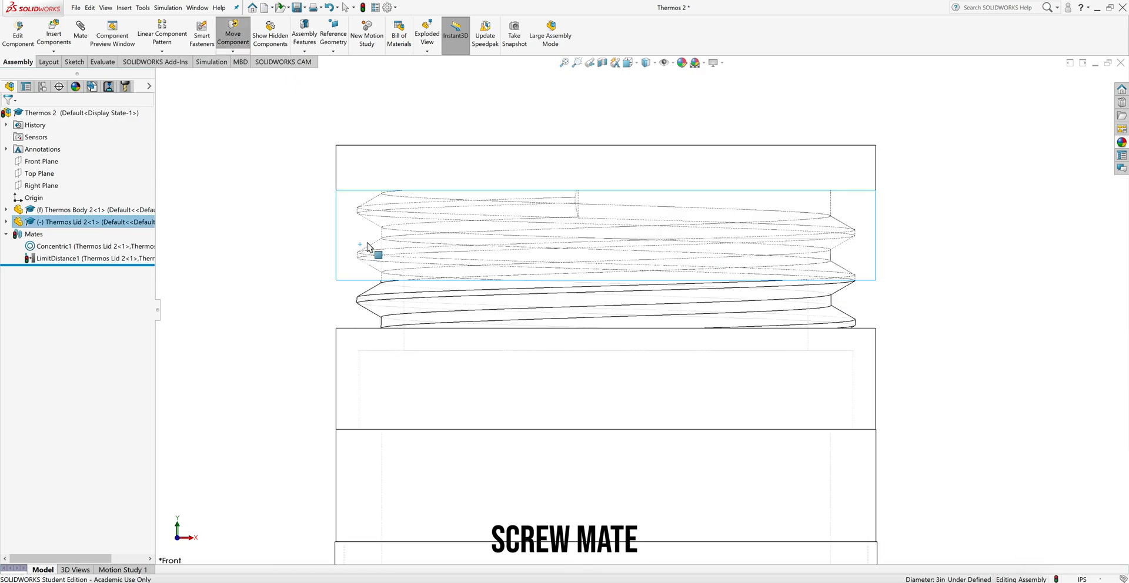
Show the assembly shaded with edges and cut it with a section view along the Front Plane, seen from the front
{"action": "key", "text": "space"}
{"action": "left_click", "coordinate": [628, 63]}
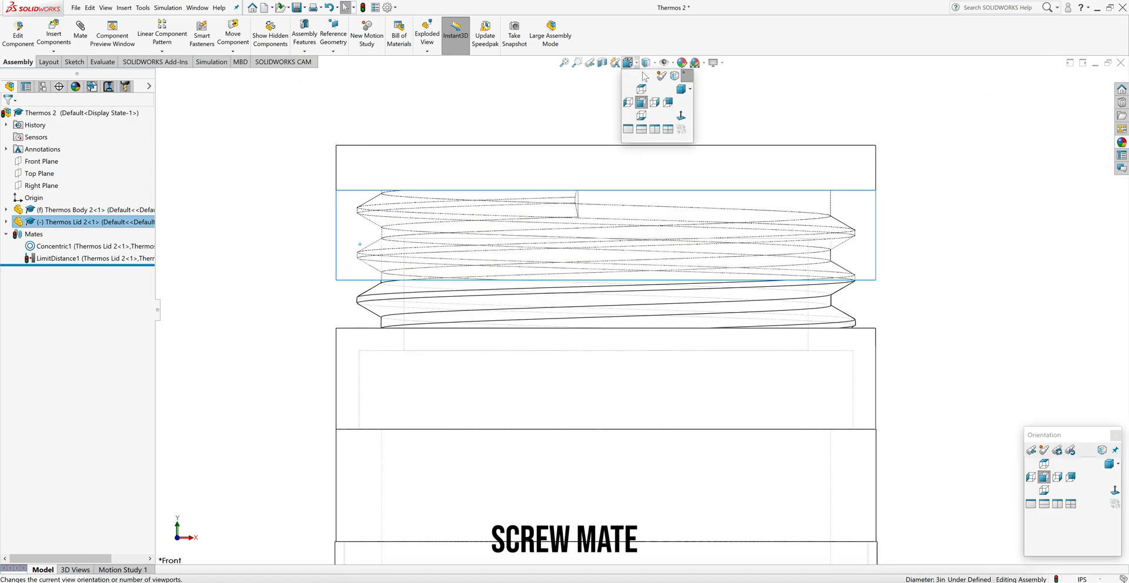
{"action": "left_click", "coordinate": [650, 65]}
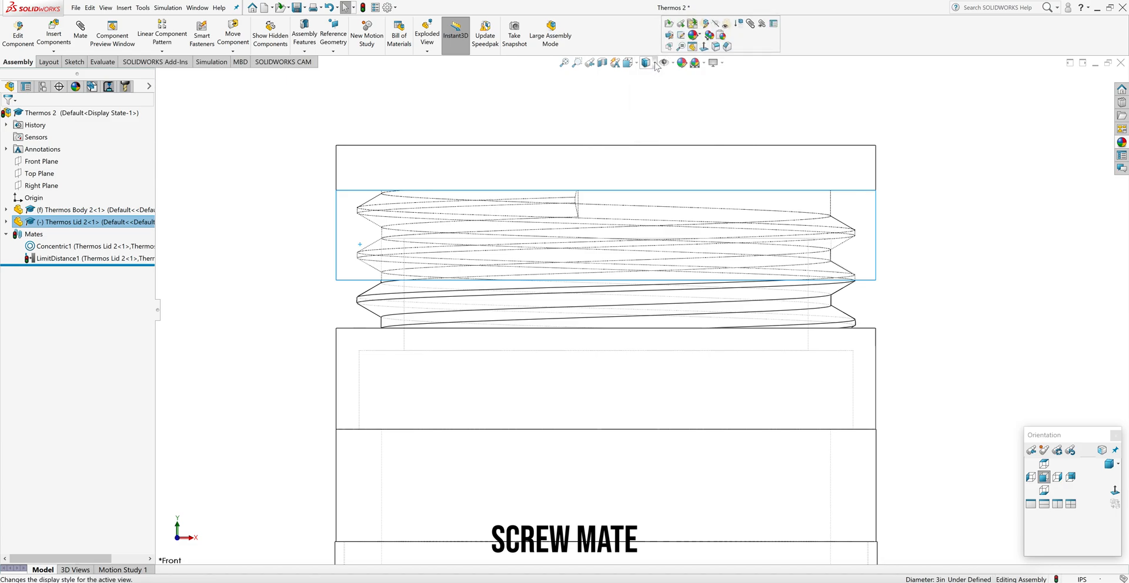
{"action": "left_click", "coordinate": [653, 63]}
{"action": "left_click", "coordinate": [646, 74]}
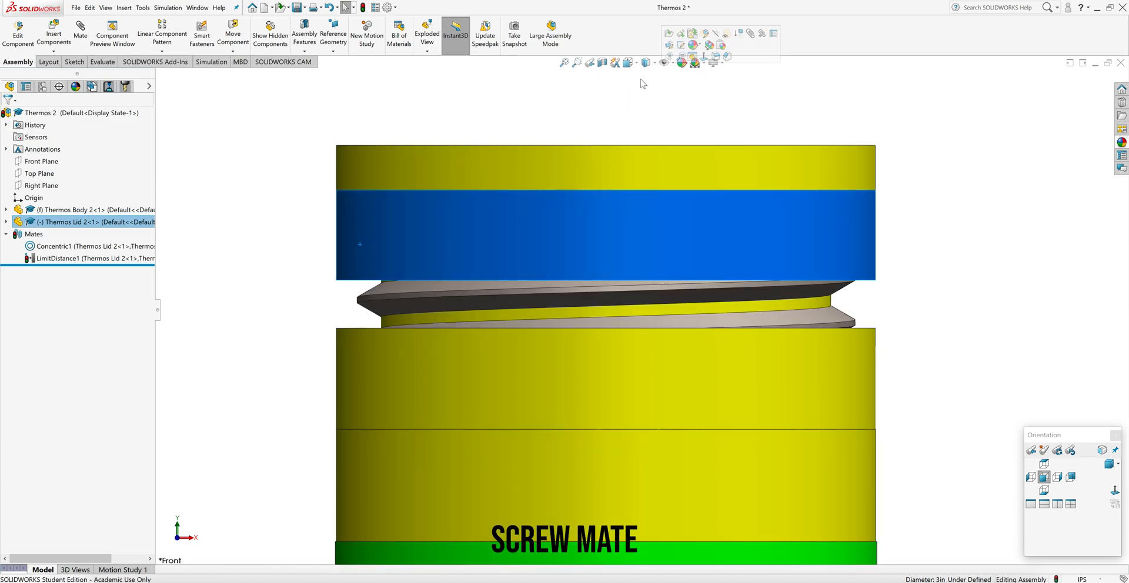
{"action": "left_click", "coordinate": [603, 63]}
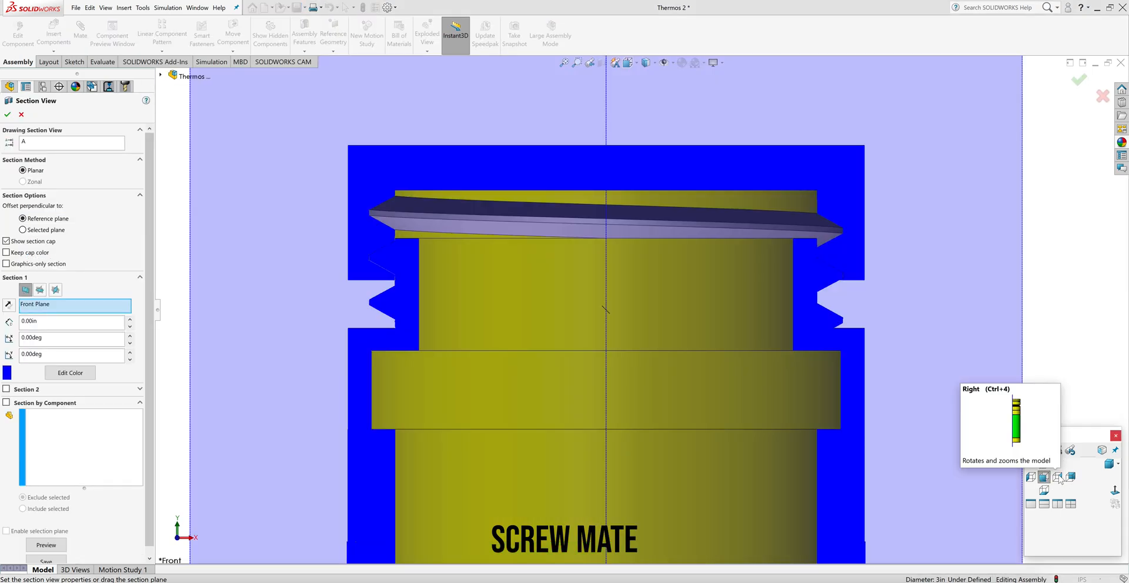
{"action": "left_click", "coordinate": [1057, 477]}
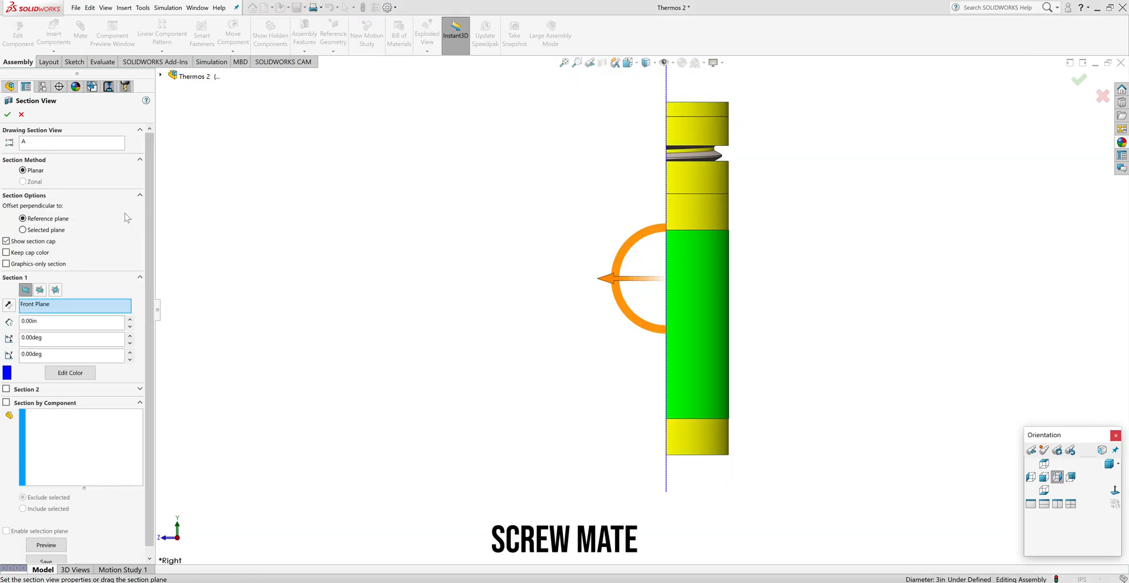
{"action": "left_click", "coordinate": [8, 114]}
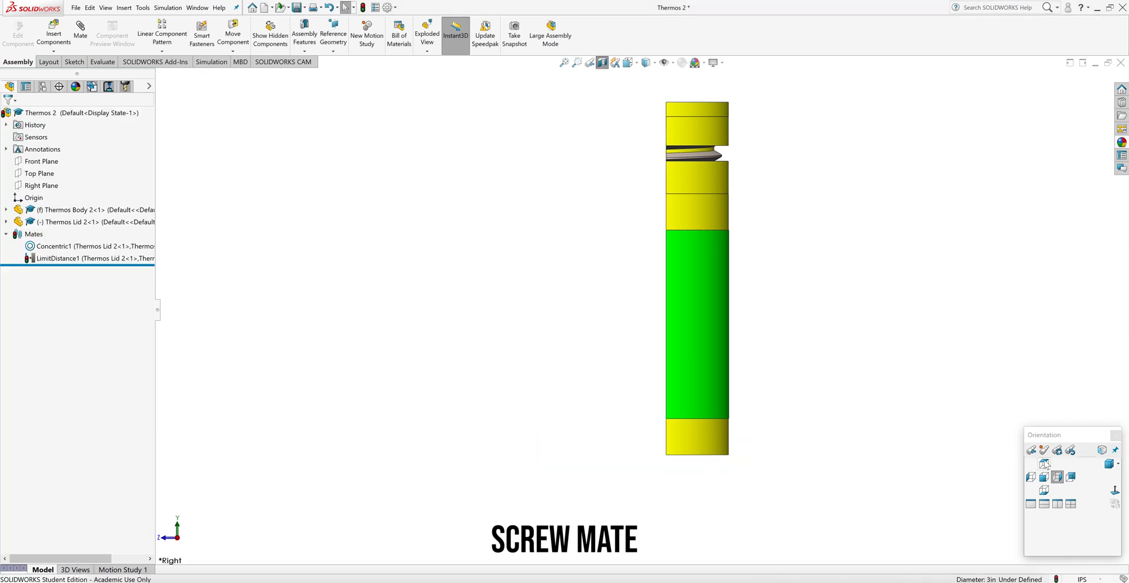
{"action": "left_click", "coordinate": [1045, 479]}
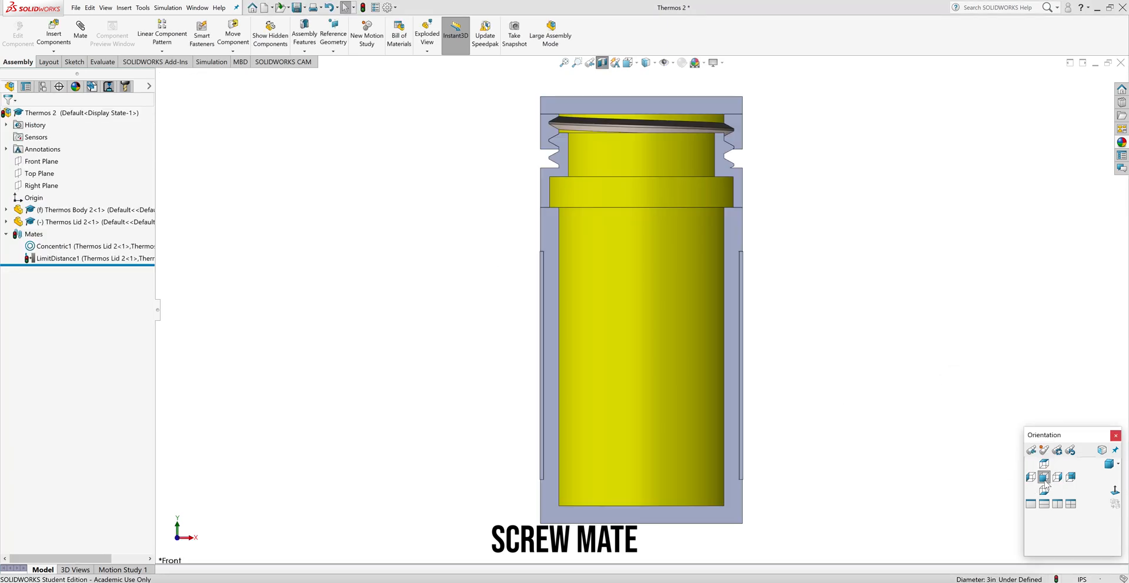
{"action": "scroll", "coordinate": [680, 143], "scroll_direction": "down", "scroll_amount": 5}
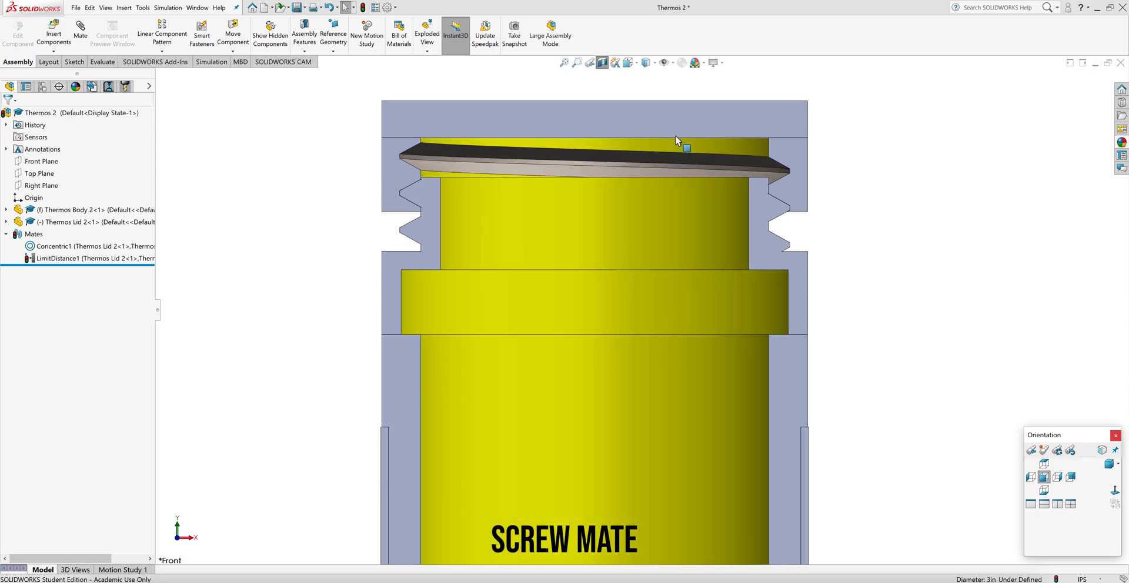
Add a reversed Screw mate of 1 revolution/in between the body's cylindrical neck face and the lid's inner cylindrical face
{"action": "middle_click_drag", "start_coordinate": [648, 252], "coordinate": [610, 282]}
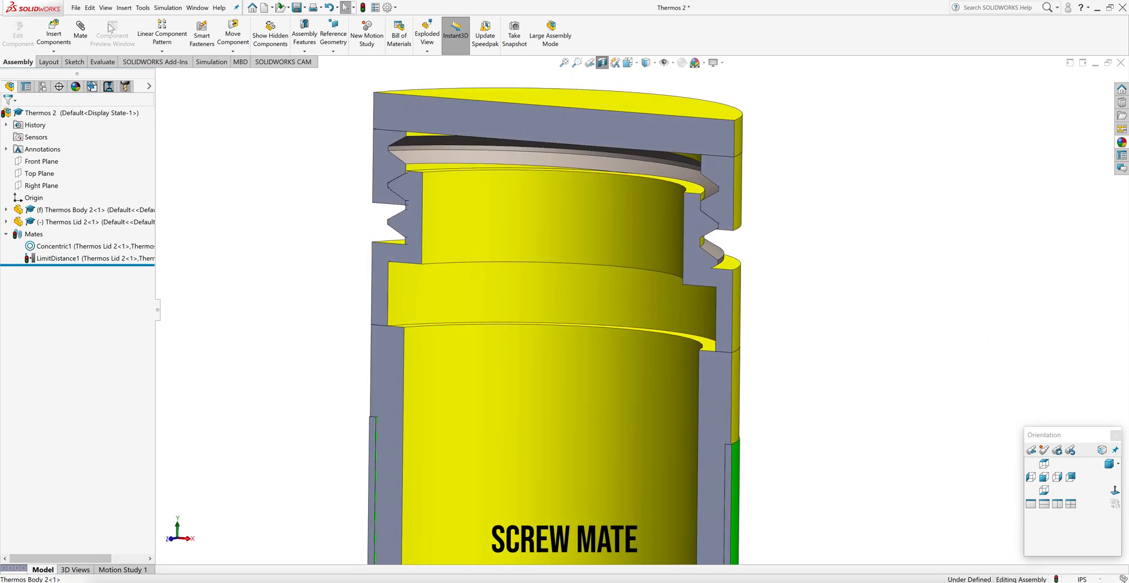
{"action": "left_click", "coordinate": [81, 34]}
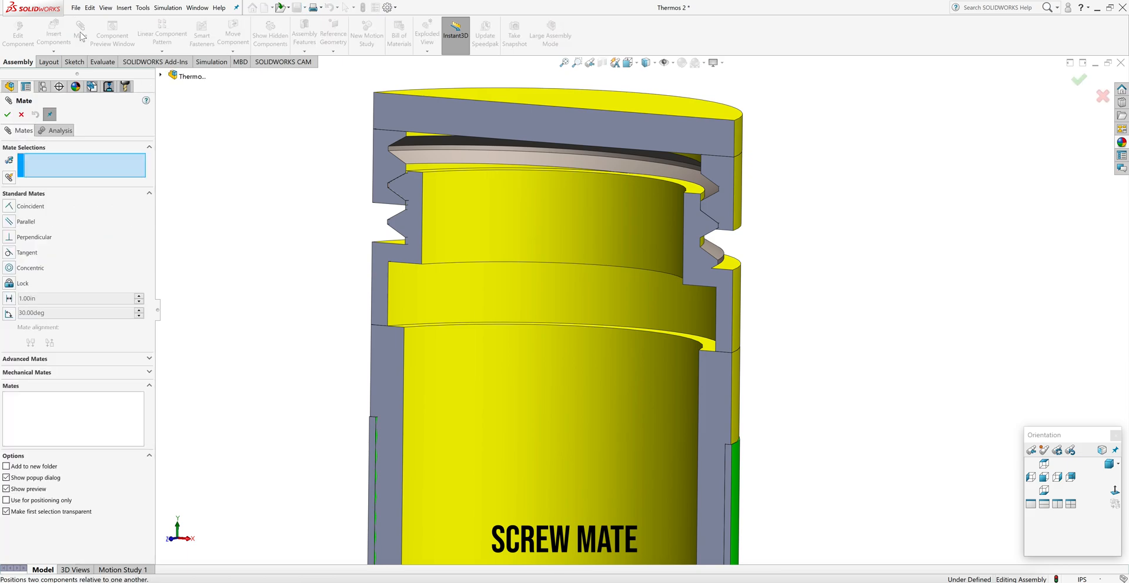
{"action": "left_click", "coordinate": [52, 374]}
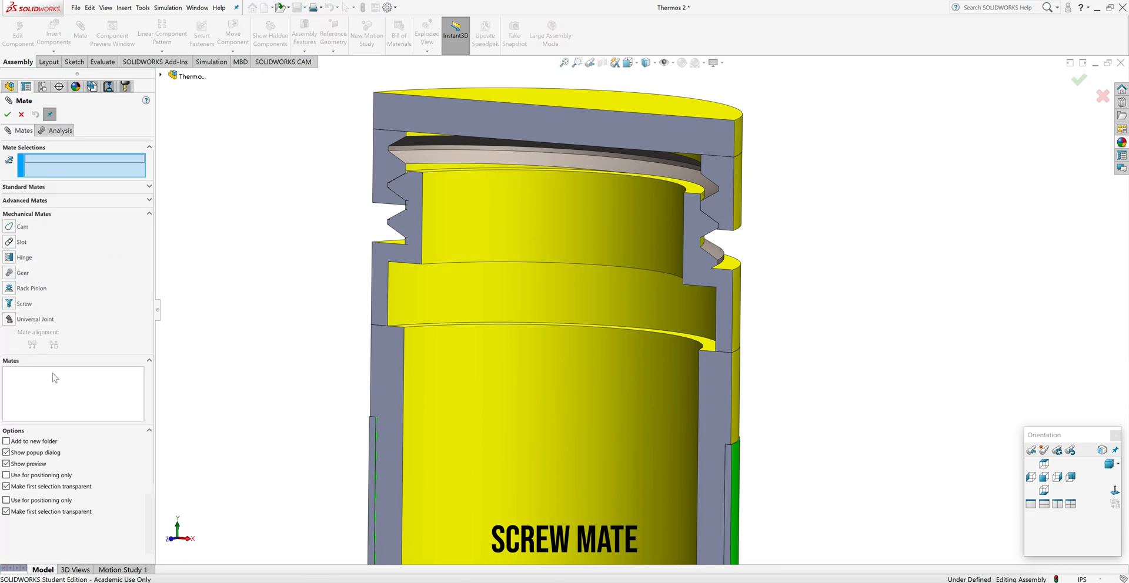
{"action": "left_click", "coordinate": [10, 303]}
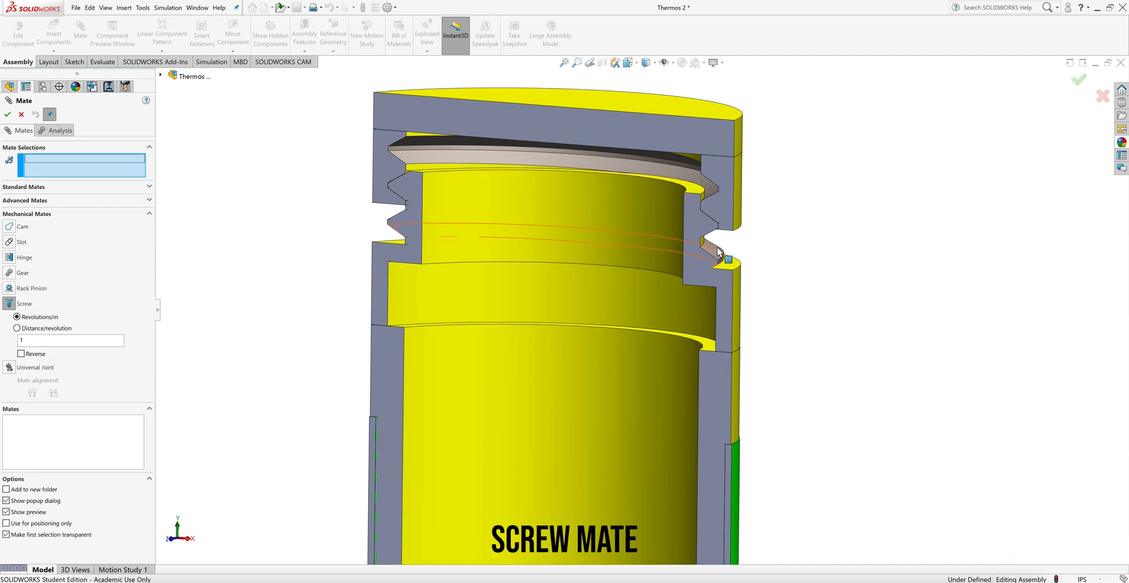
{"action": "key", "text": "space"}
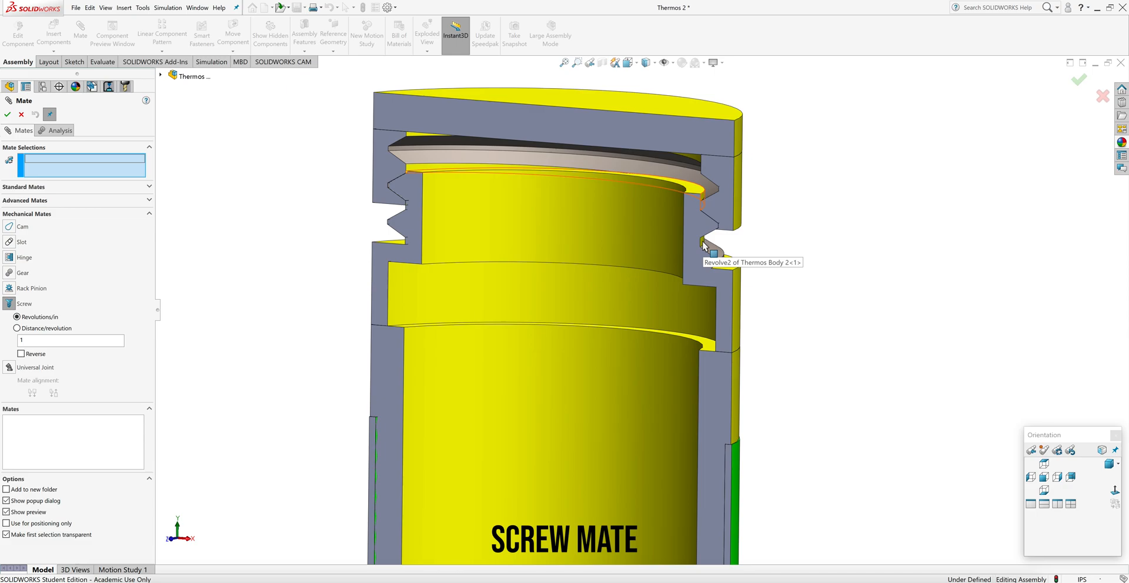
{"action": "left_click", "coordinate": [704, 246]}
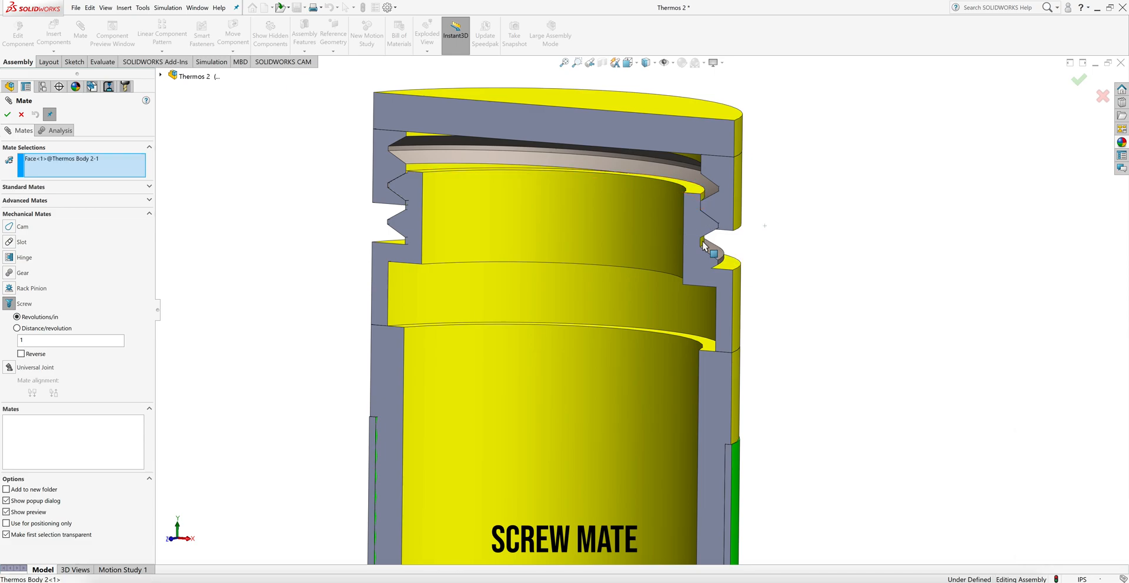
{"action": "middle_click_drag", "start_coordinate": [706, 245], "coordinate": [764, 229]}
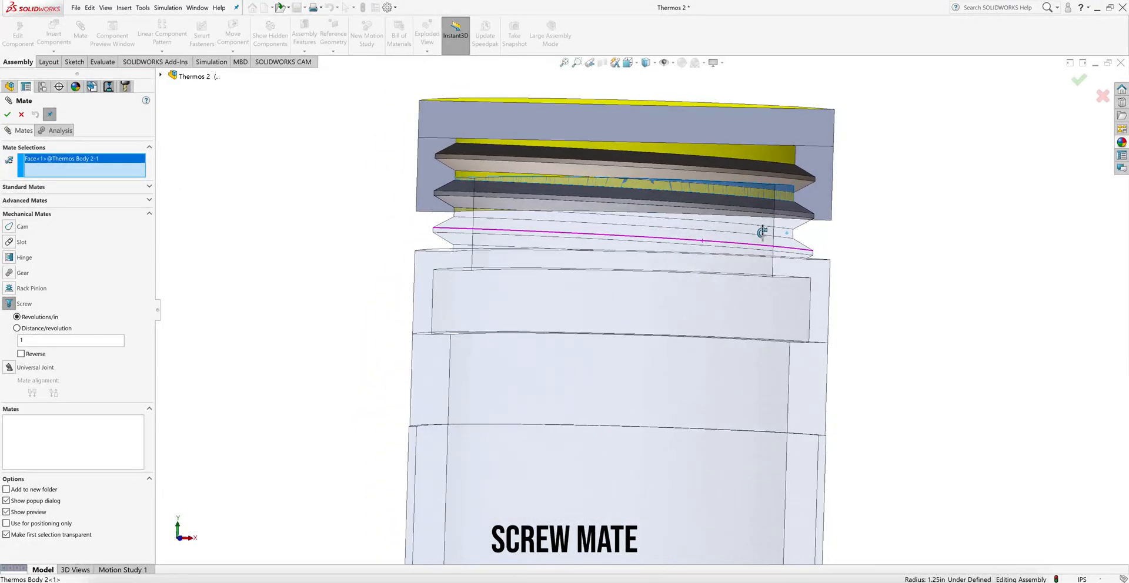
{"action": "key", "text": "space"}
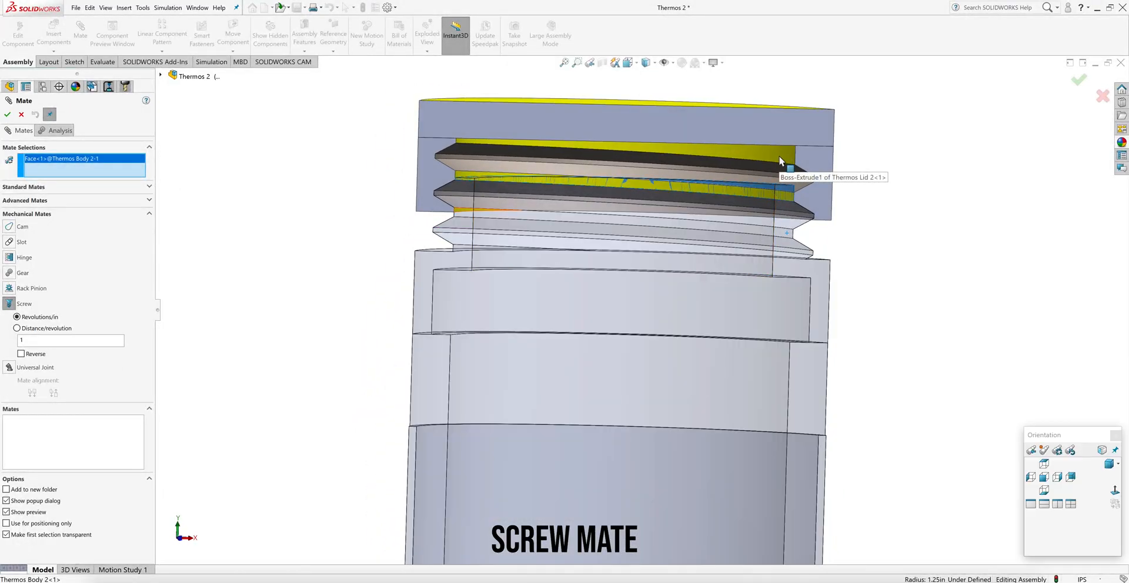
{"action": "left_click", "coordinate": [781, 160]}
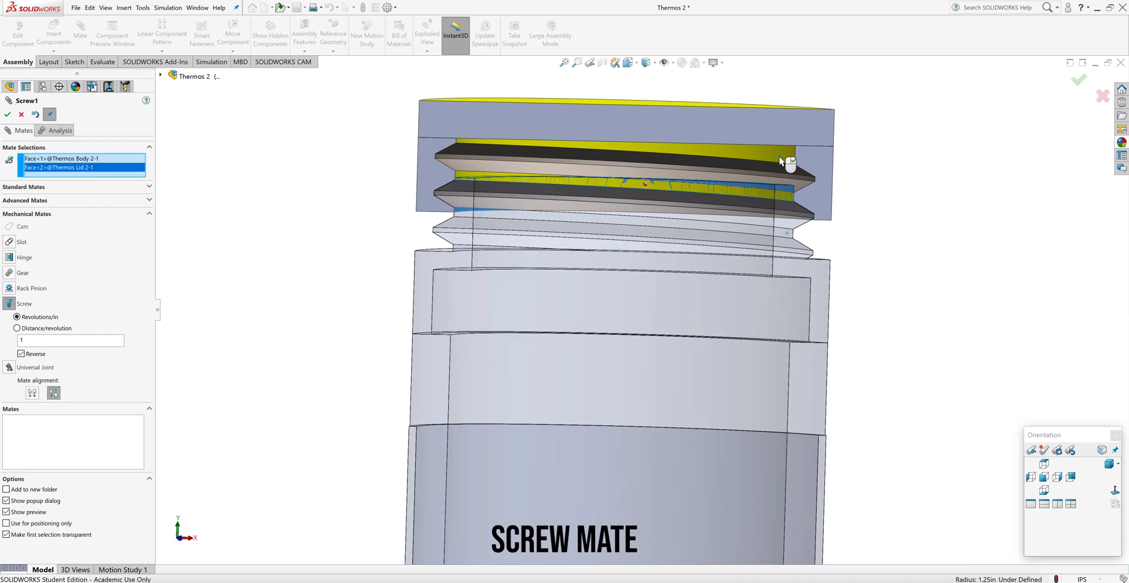
{"action": "mouse_move", "coordinate": [915, 230]}
{"action": "middle_mouse_down"}
{"action": "mouse_move", "coordinate": [839, 217]}
{"action": "mouse_move", "coordinate": [837, 197]}
{"action": "mouse_move", "coordinate": [870, 184]}
{"action": "mouse_move", "coordinate": [828, 219]}
{"action": "mouse_move", "coordinate": [877, 212]}
{"action": "mouse_move", "coordinate": [888, 227]}
{"action": "mouse_move", "coordinate": [708, 191]}
{"action": "mouse_move", "coordinate": [847, 237]}
{"action": "mouse_move", "coordinate": [847, 223]}
{"action": "middle_mouse_up"}
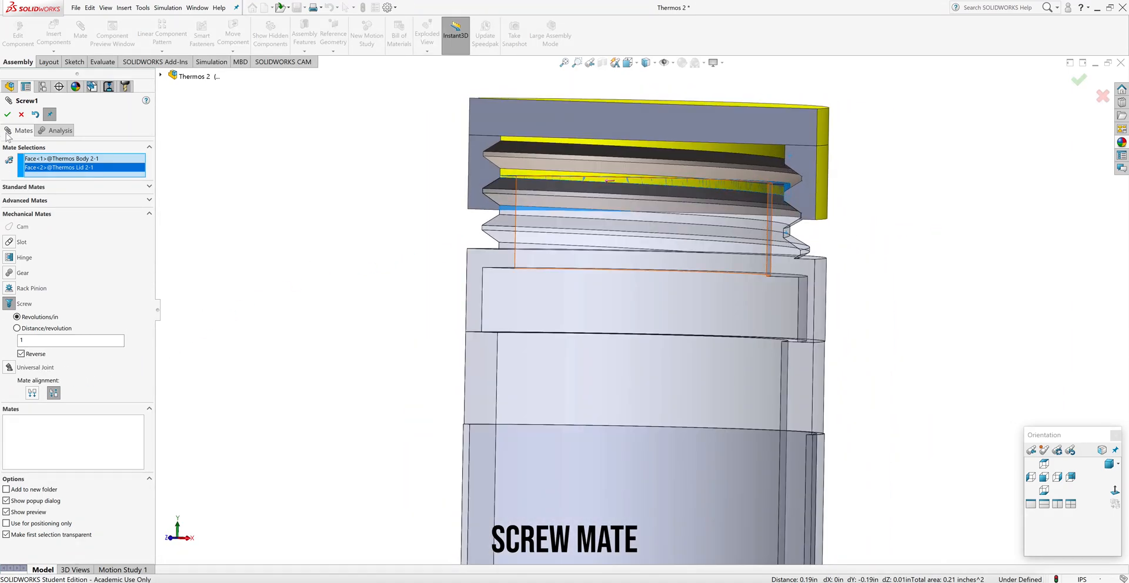
{"action": "left_click", "coordinate": [7, 114]}
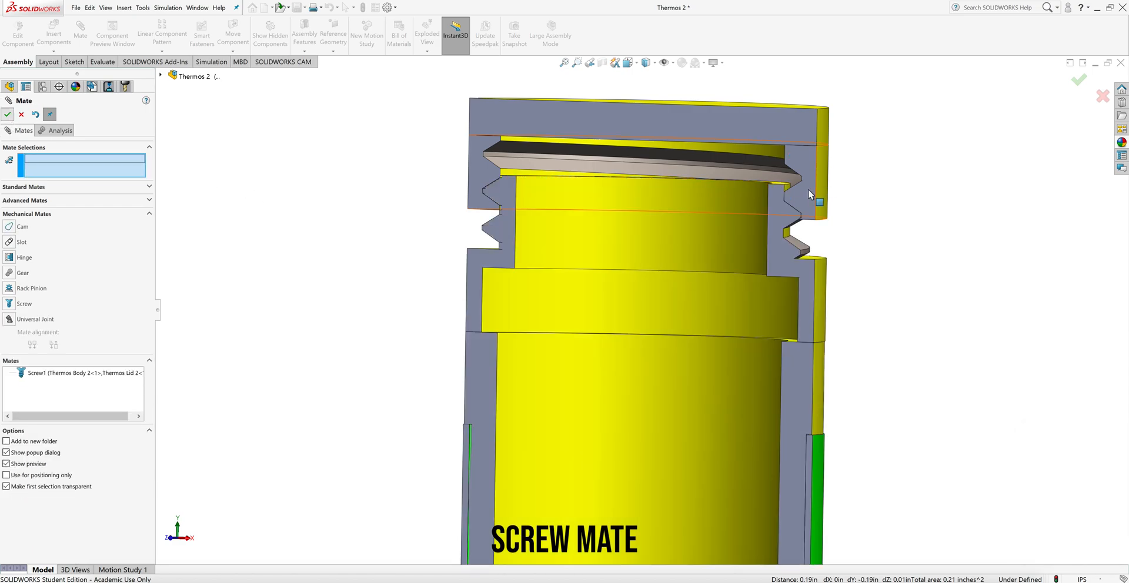
{"action": "left_click", "coordinate": [7, 114]}
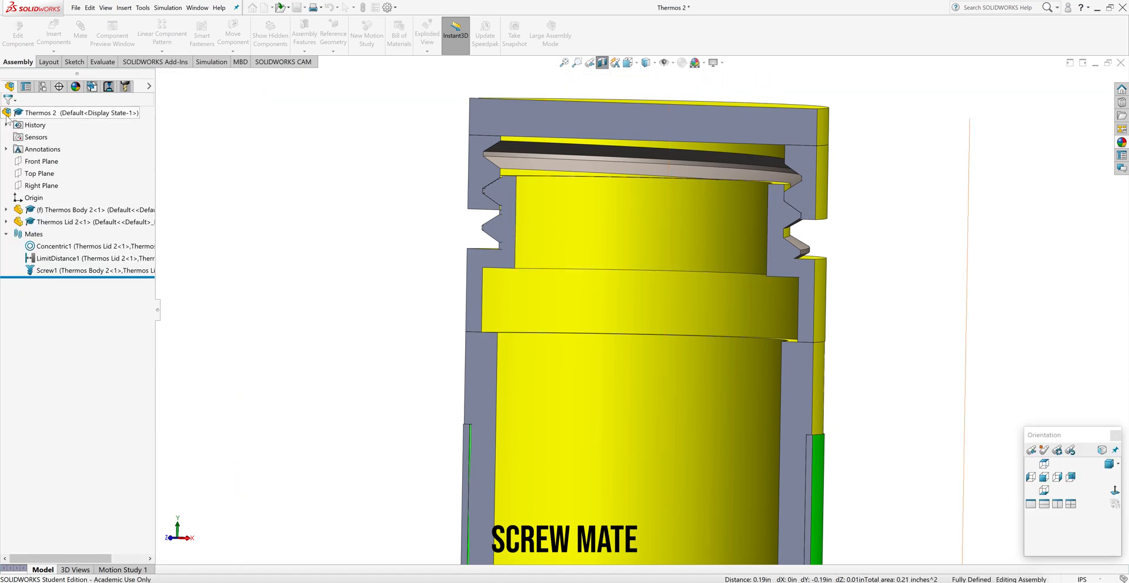
Turn the lid on the sectioned body to test the motion of the screw mate
{"action": "left_click_drag", "start_coordinate": [802, 206], "coordinate": [582, 300]}
{"action": "middle_click_drag", "start_coordinate": [706, 351], "coordinate": [788, 348]}
{"action": "scroll", "coordinate": [883, 288], "scroll_direction": "down", "scroll_amount": 2}
{"action": "middle_click_drag", "start_coordinate": [883, 290], "coordinate": [946, 259]}
{"action": "left_click_drag", "start_coordinate": [946, 260], "coordinate": [1029, 220]}
{"action": "key", "text": "space"}
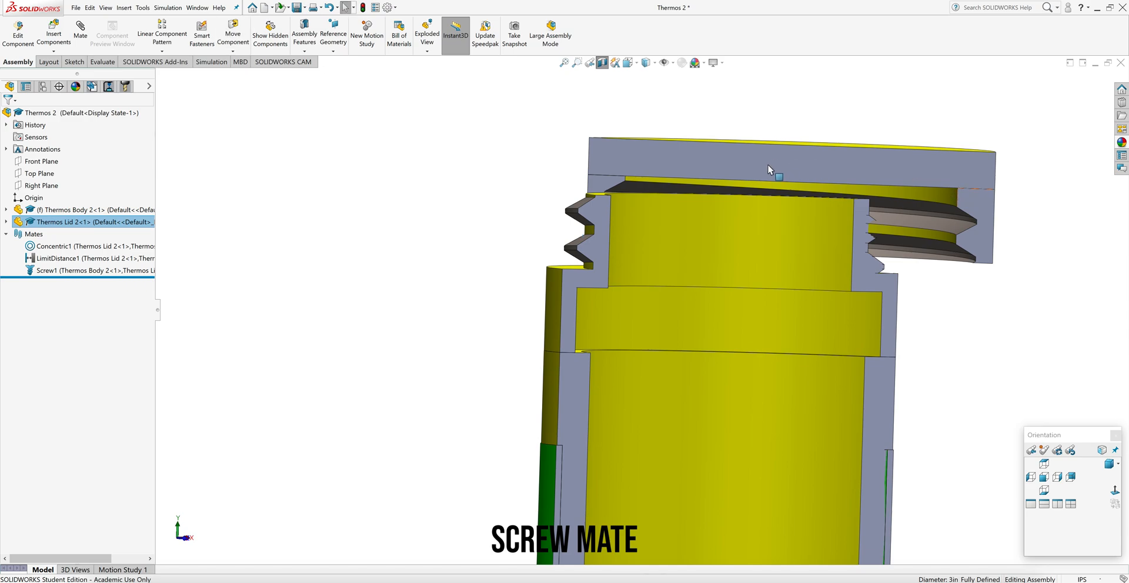
{"action": "left_click_drag", "start_coordinate": [689, 163], "coordinate": [620, 170]}
Examine how the lid and body threads mesh on both sides of the front section, and turn off the section view
{"action": "left_click", "coordinate": [1045, 477]}
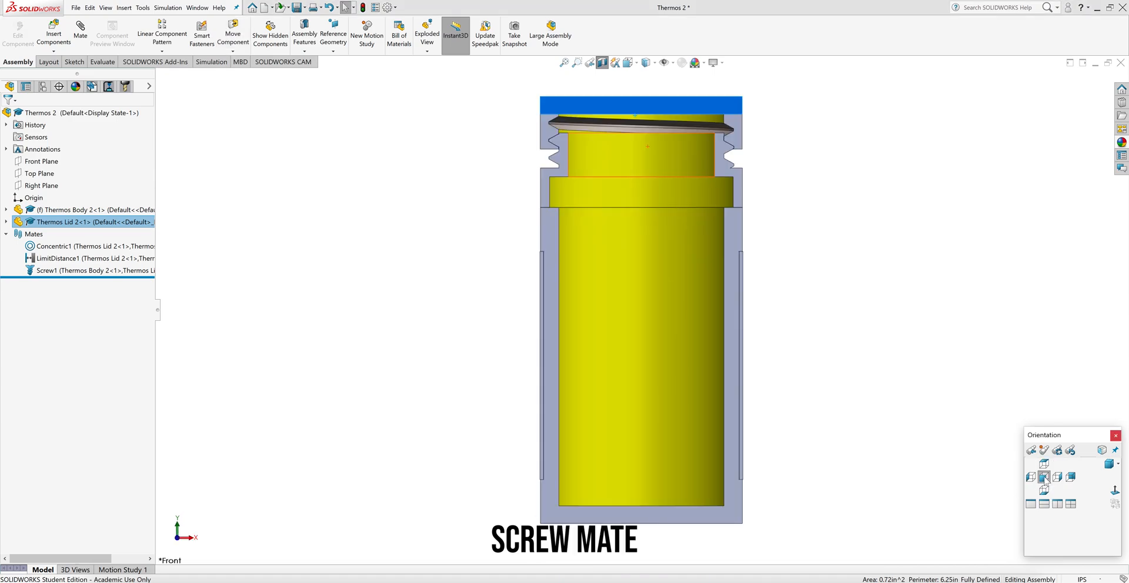
{"action": "scroll", "coordinate": [634, 142], "scroll_direction": "down", "scroll_amount": 3}
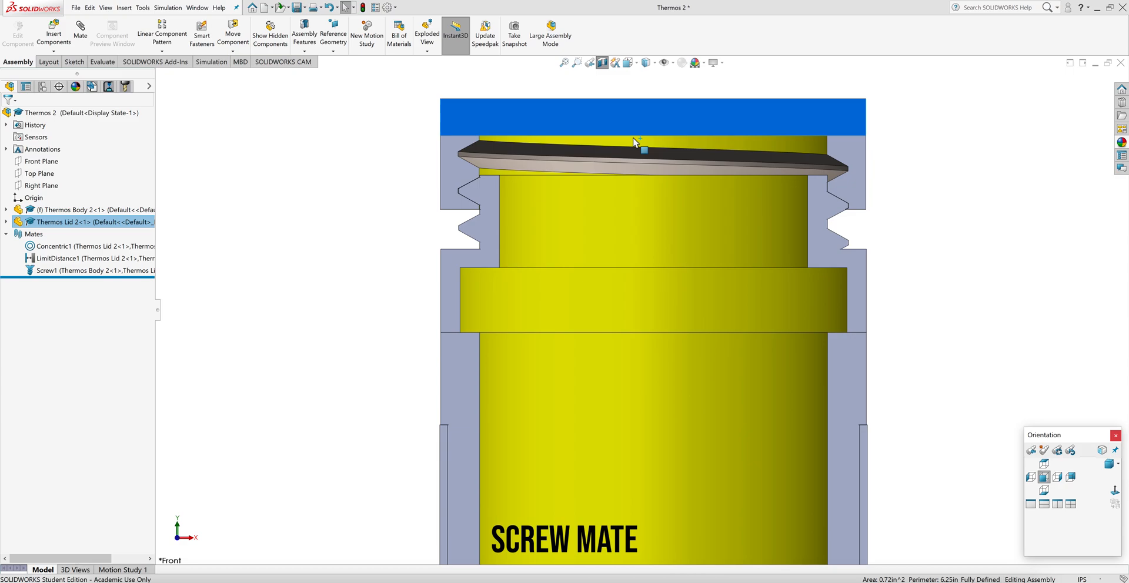
{"action": "scroll", "coordinate": [495, 189], "scroll_direction": "down", "scroll_amount": 5}
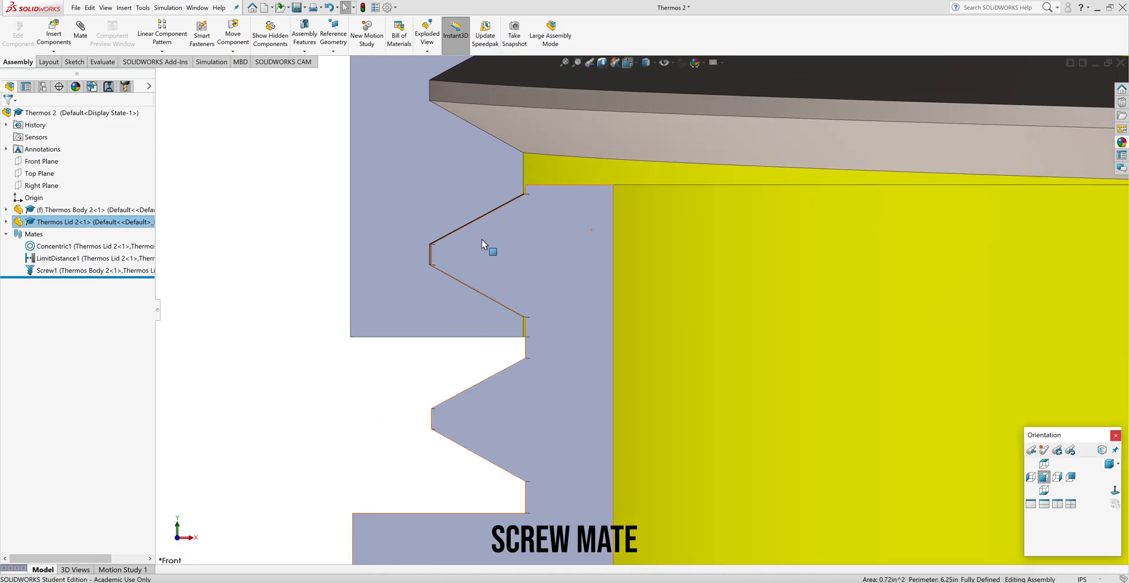
{"action": "left_click_drag", "start_coordinate": [378, 272], "coordinate": [381, 270]}
{"action": "key", "text": "f"}
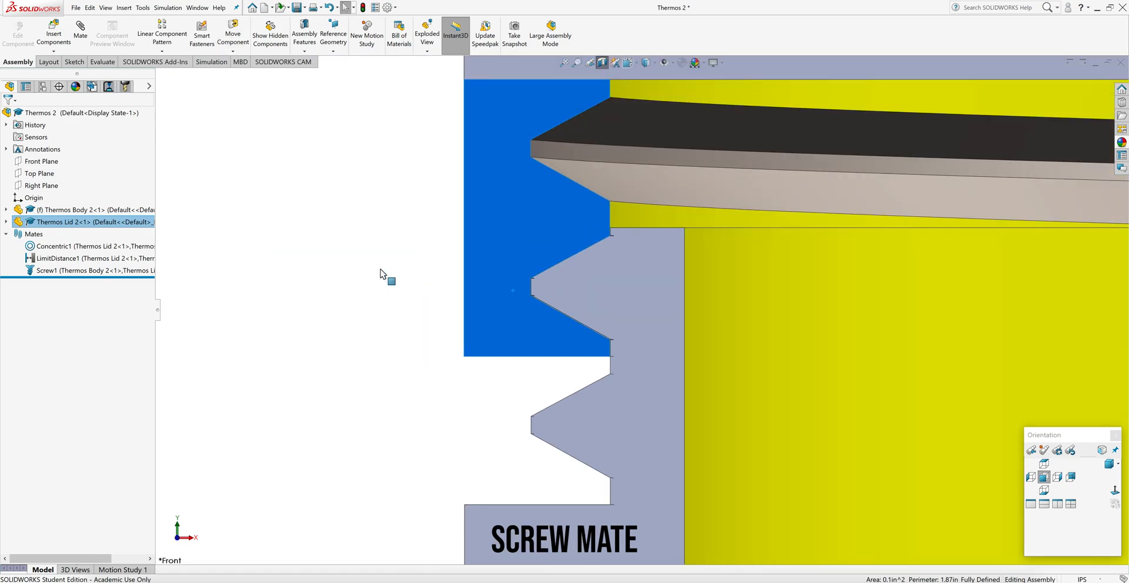
{"action": "scroll", "coordinate": [993, 313], "scroll_direction": "down", "scroll_amount": 5}
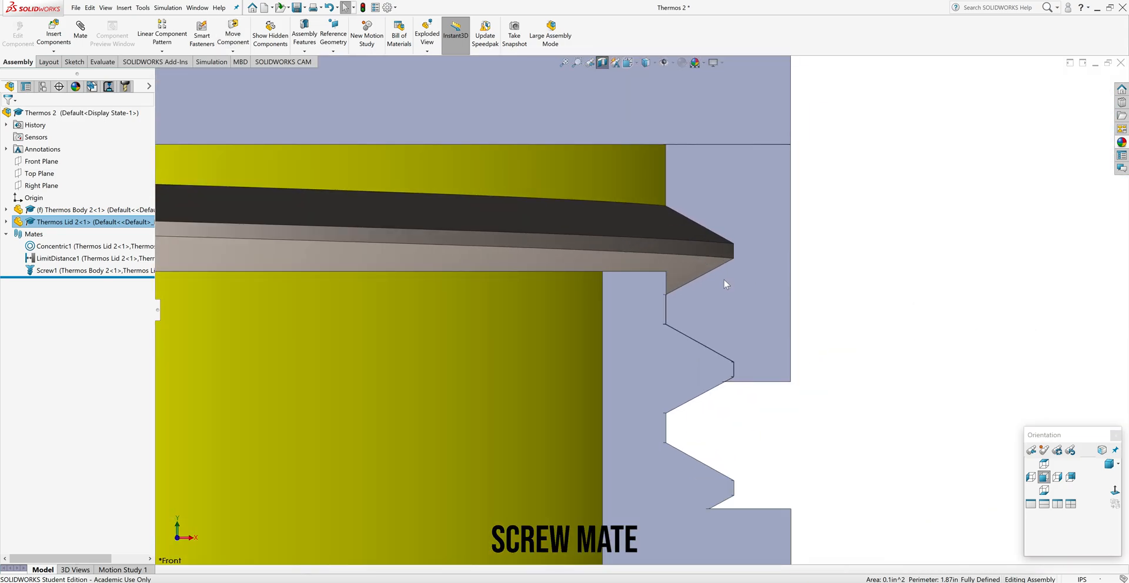
{"action": "scroll", "coordinate": [627, 327], "scroll_direction": "up", "scroll_amount": 8}
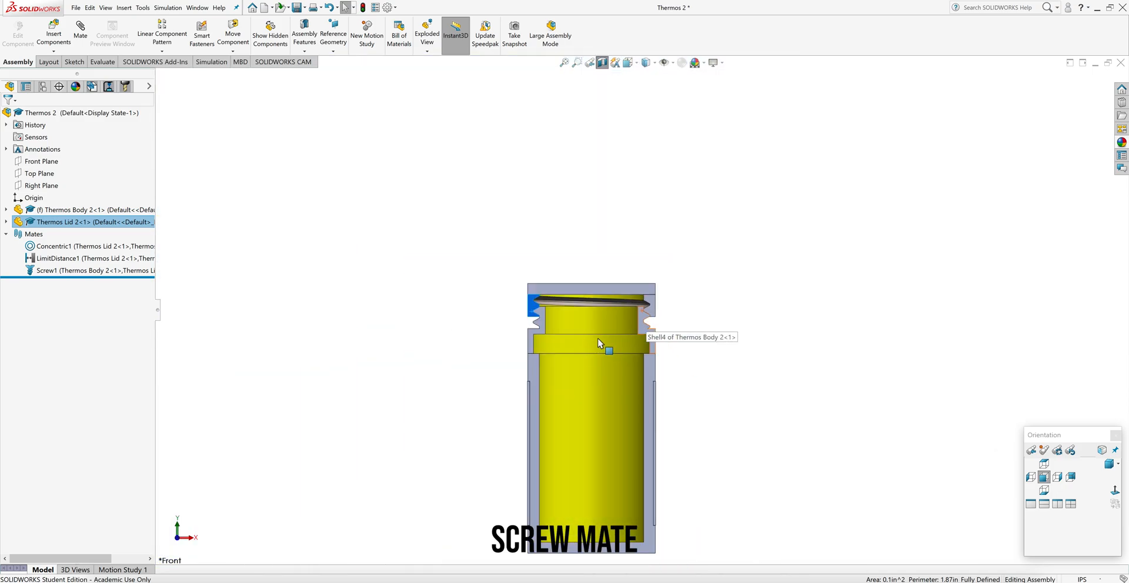
{"action": "scroll", "coordinate": [620, 373], "scroll_direction": "down", "scroll_amount": 4}
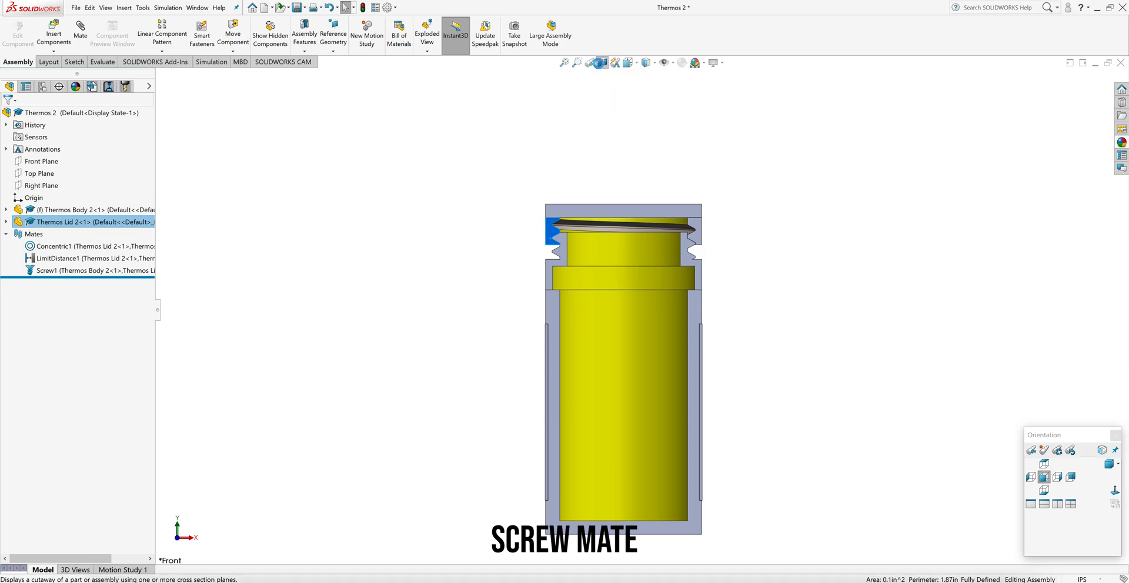
{"action": "left_click", "coordinate": [601, 63]}
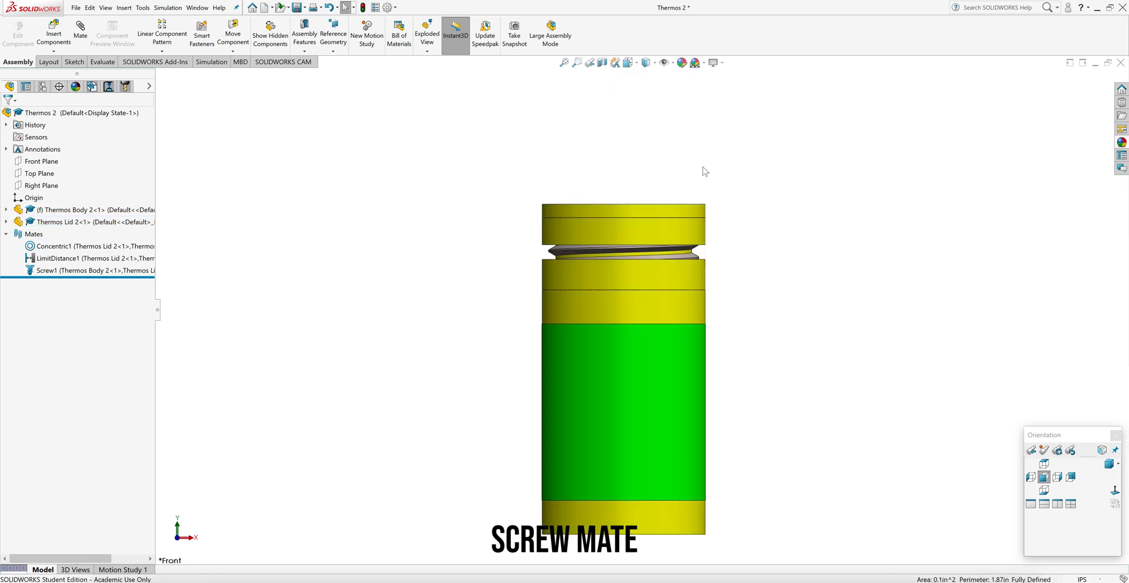
Turn the lid down onto the unsectioned body until it closes to check the screw motion from the front
{"action": "left_click_drag", "start_coordinate": [606, 236], "coordinate": [498, 260]}
{"action": "left_click_drag", "start_coordinate": [609, 221], "coordinate": [464, 254]}
{"action": "left_click_drag", "start_coordinate": [605, 240], "coordinate": [741, 273]}
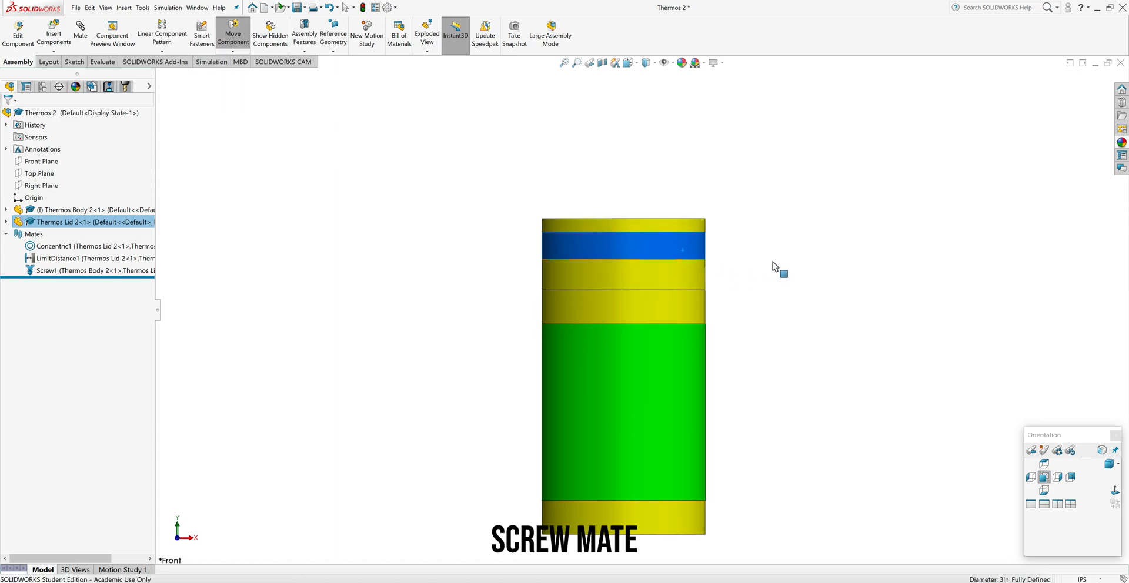
{"action": "left_click", "coordinate": [844, 229]}
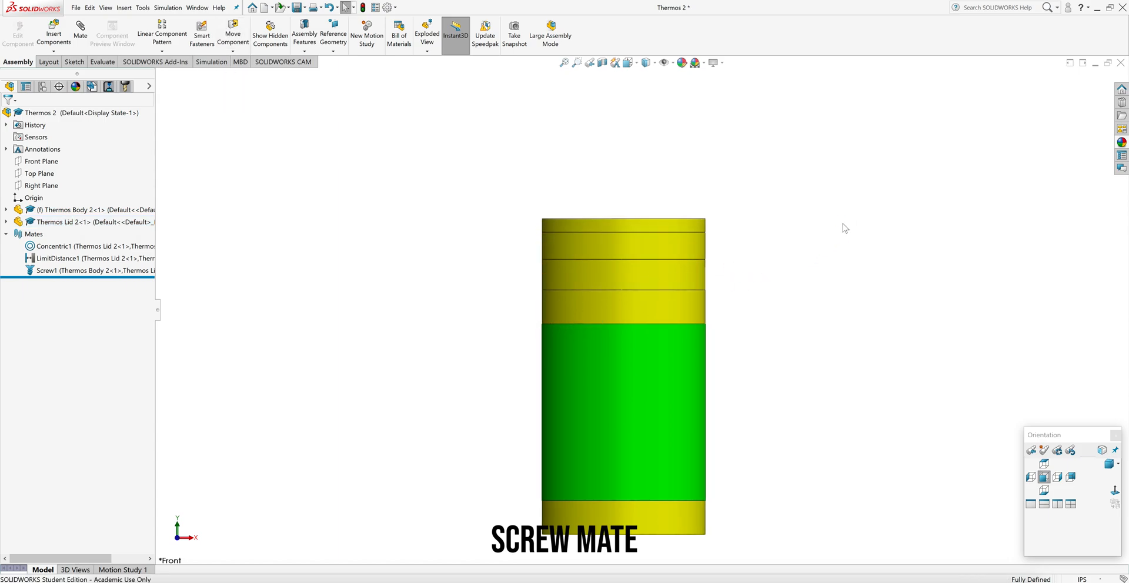
Open Thermos Body 2 from the Thermos folder and roll its feature history forward past Fillet3
{"action": "left_click", "coordinate": [278, 10]}
{"action": "left_click", "coordinate": [284, 271]}
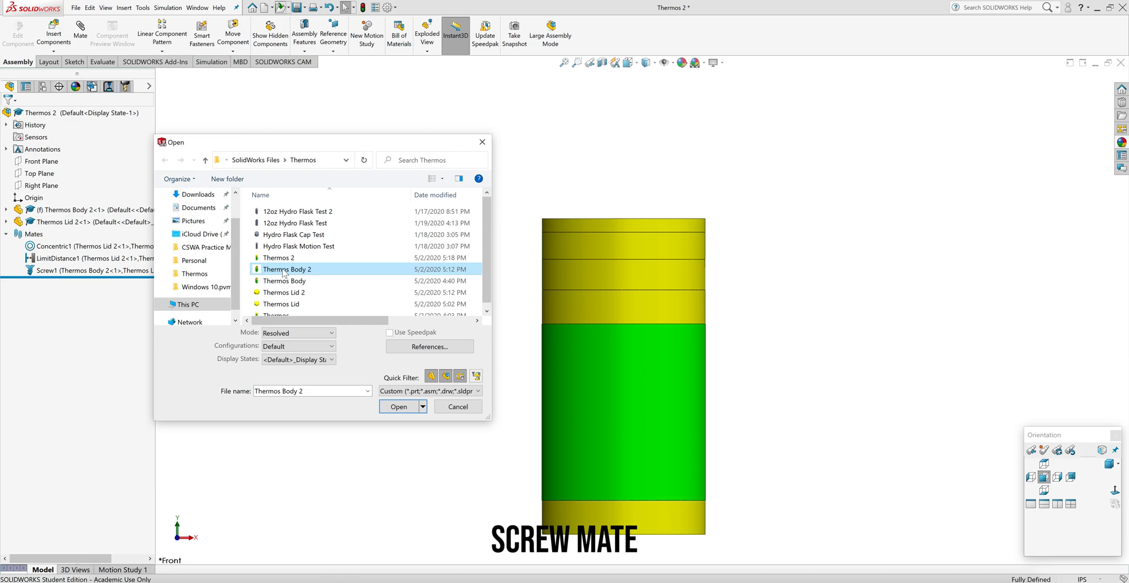
{"action": "left_click", "coordinate": [286, 293]}
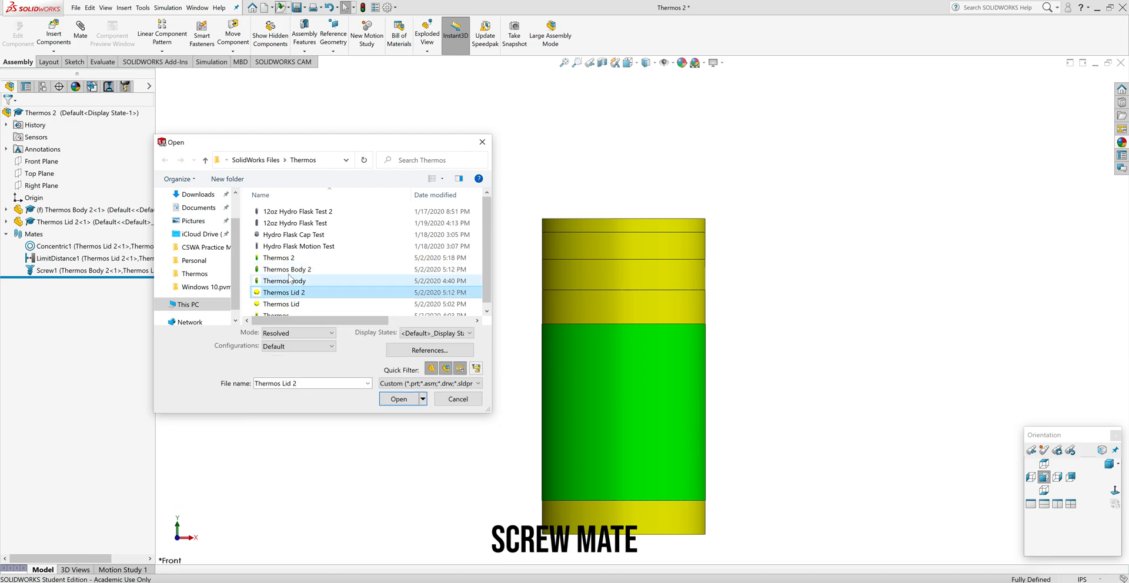
{"action": "left_click", "coordinate": [326, 270]}
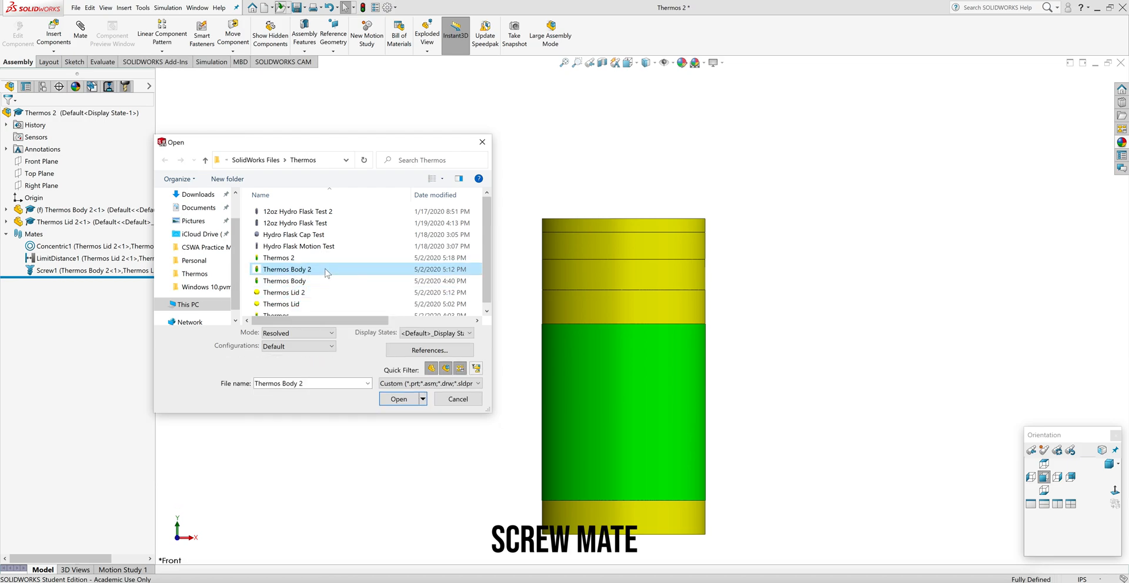
{"action": "left_click", "coordinate": [404, 403]}
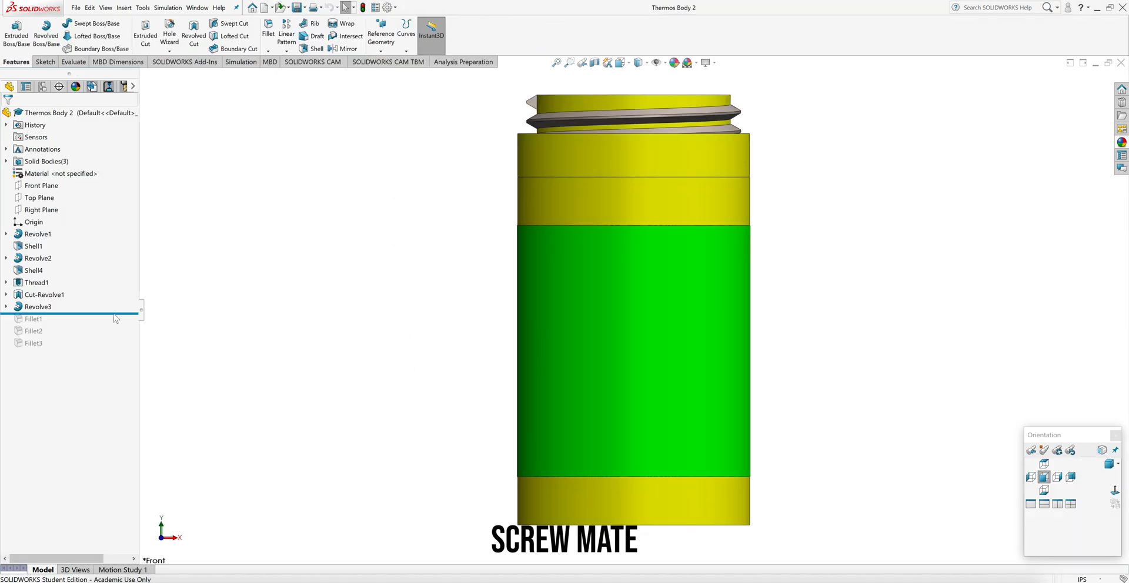
{"action": "left_click_drag", "start_coordinate": [117, 313], "coordinate": [105, 350]}
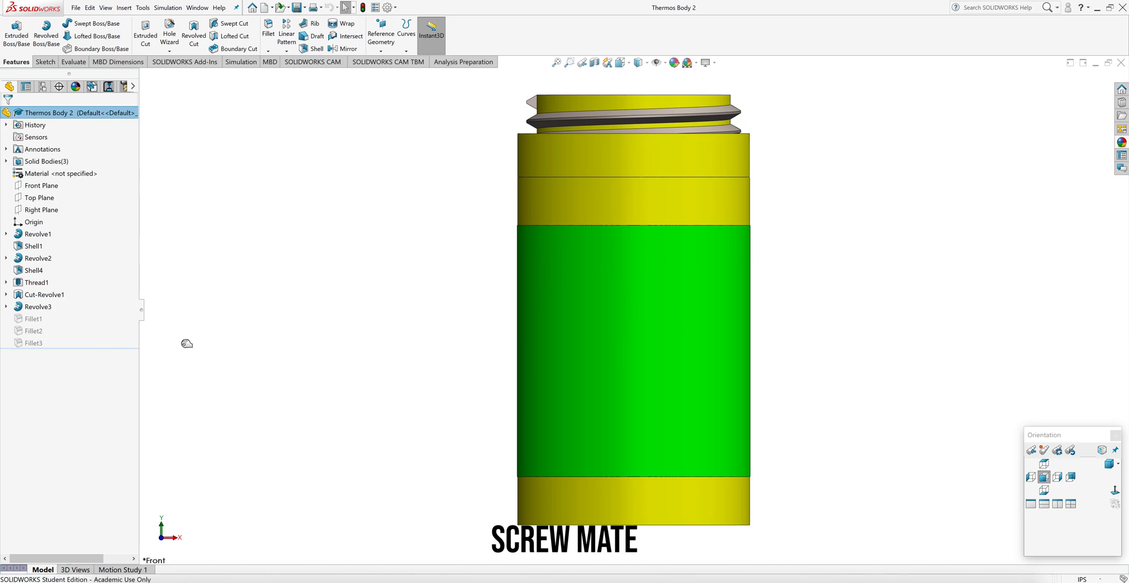
Open the Thermos Lid 2 part from the Thermos folder
{"action": "left_click", "coordinate": [280, 10]}
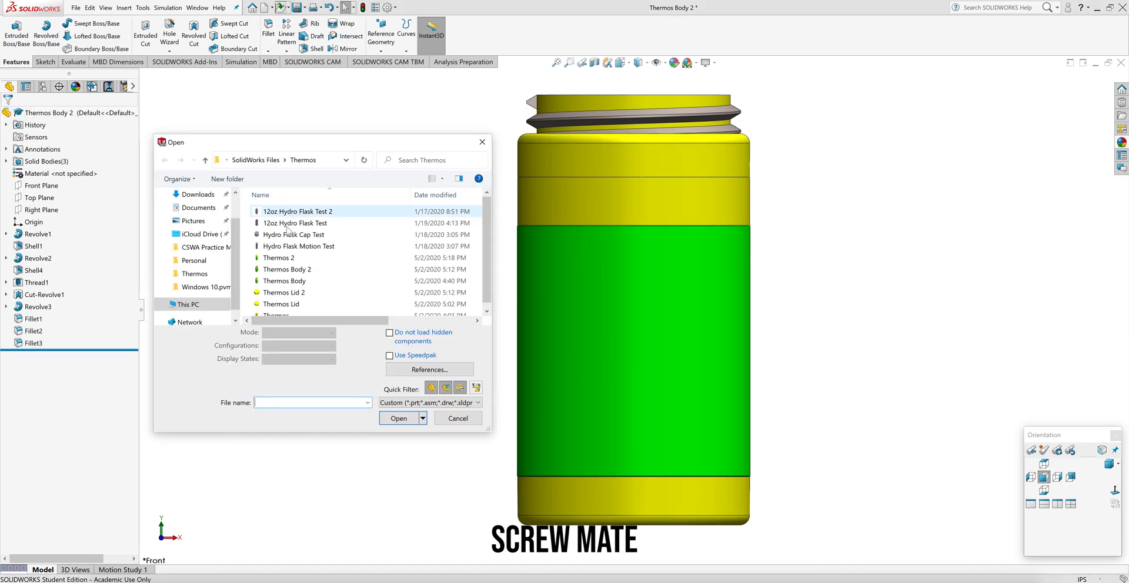
{"action": "left_click", "coordinate": [284, 292]}
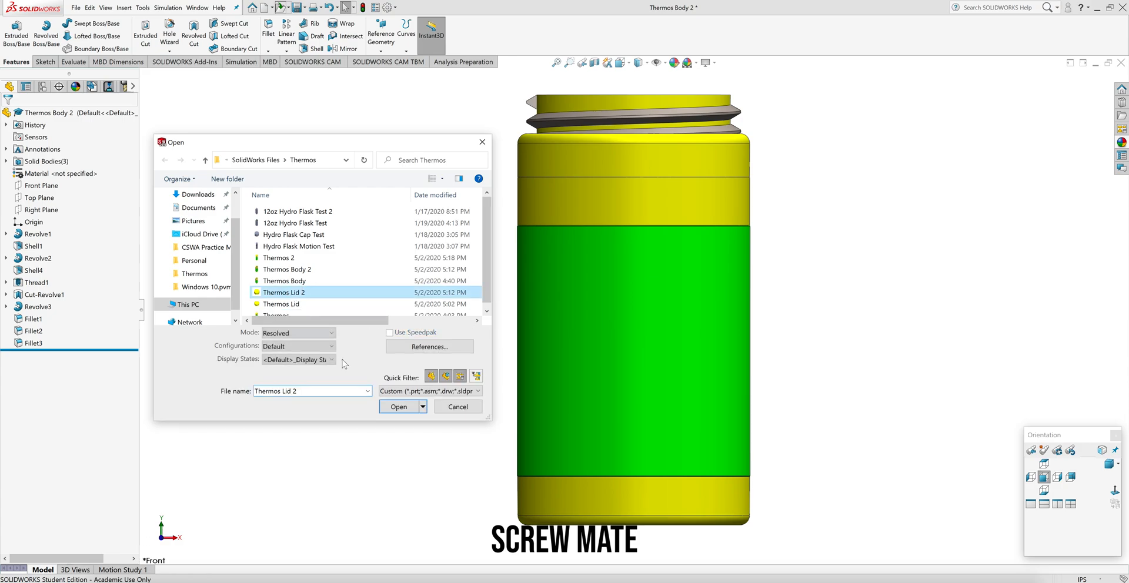
{"action": "left_click", "coordinate": [399, 418]}
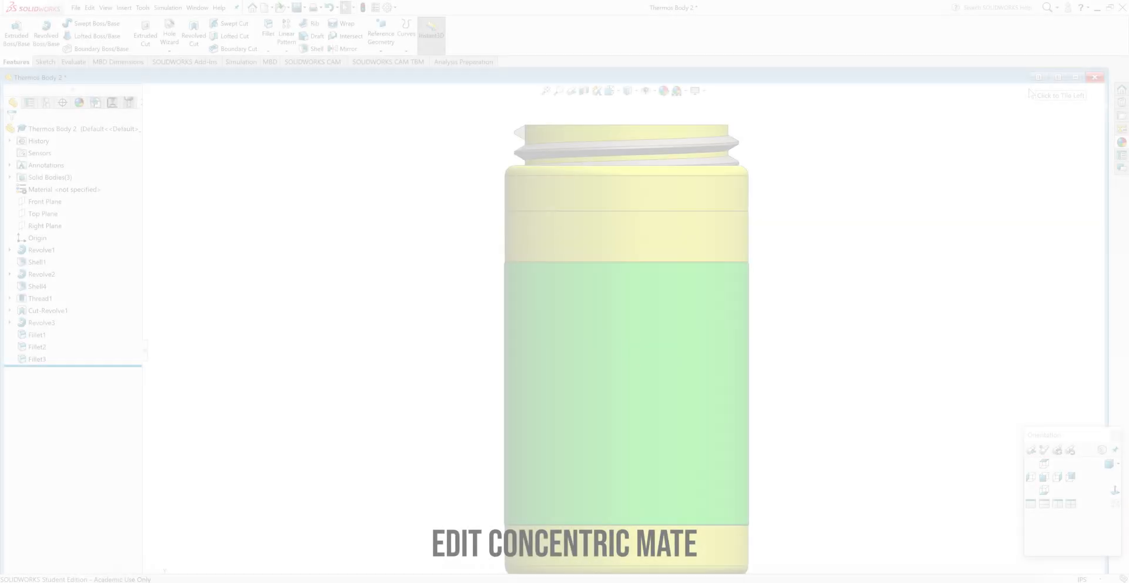
Arrange Thermos Body 2 beside the original Thermos assembly, then close that assembly, saving it with a rebuild
{"action": "left_click", "coordinate": [1040, 78]}
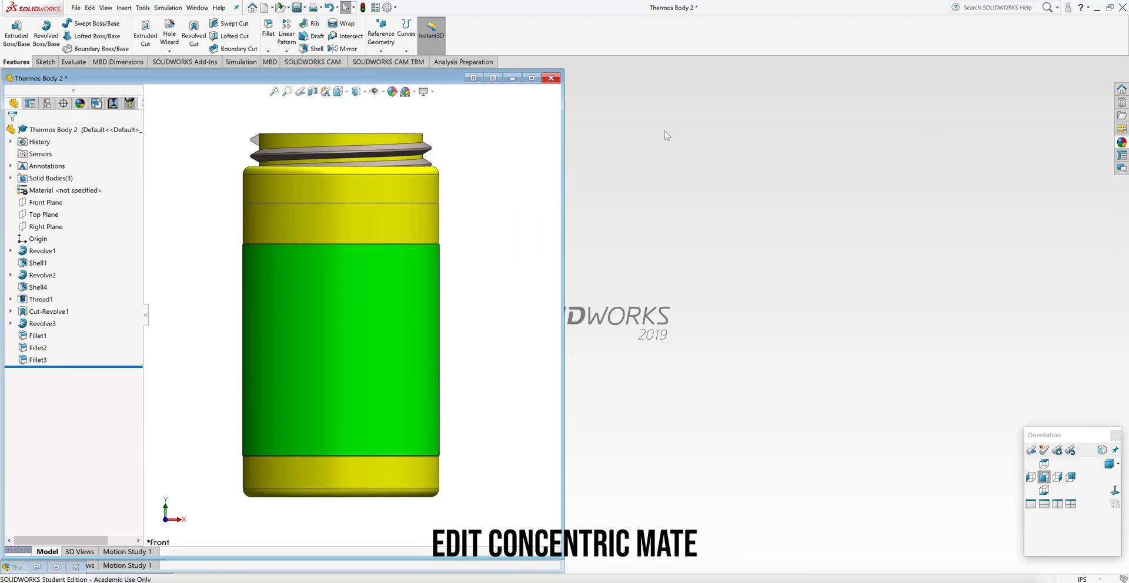
{"action": "left_click", "coordinate": [494, 78]}
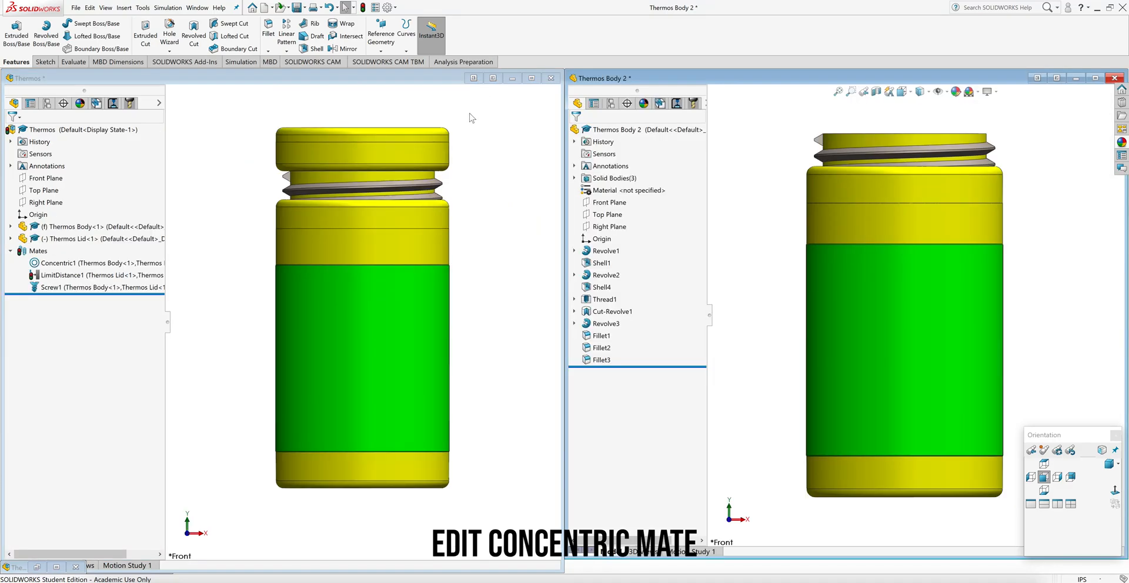
{"action": "left_click", "coordinate": [515, 128]}
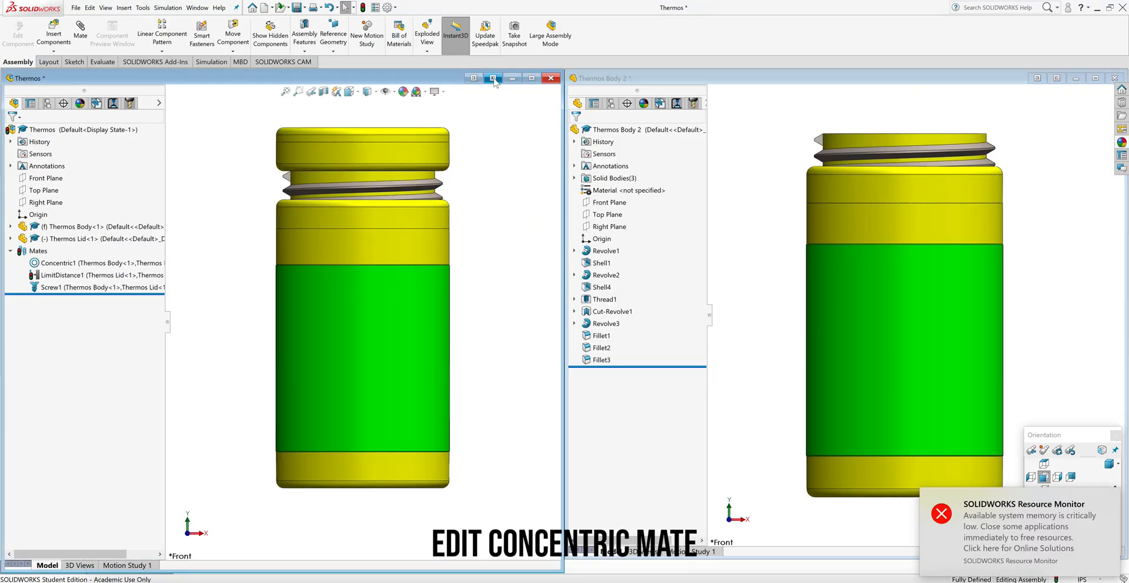
{"action": "left_click", "coordinate": [550, 79]}
{"action": "left_click", "coordinate": [519, 275]}
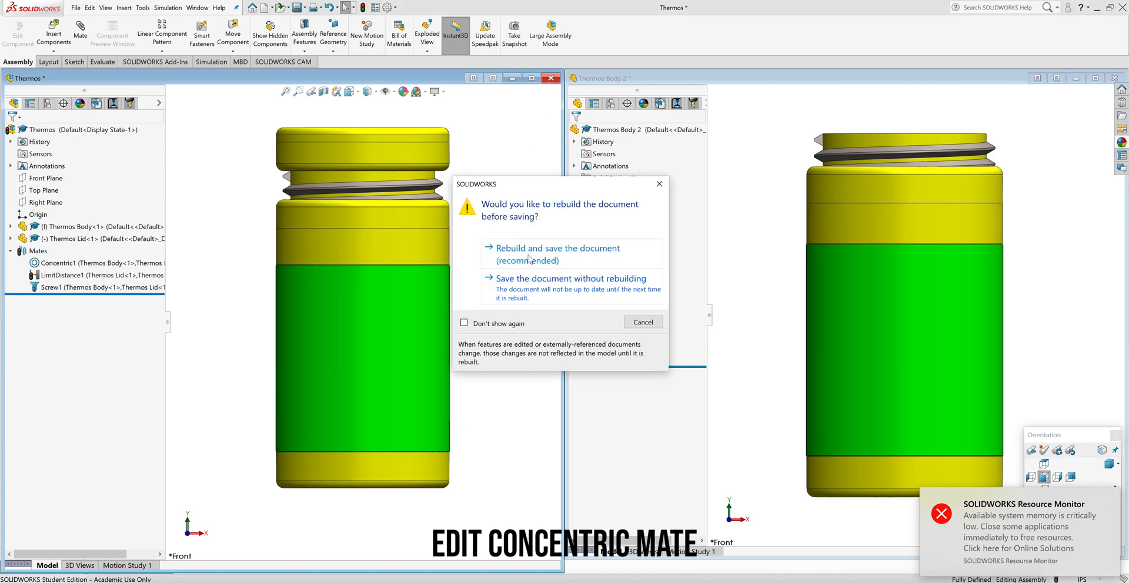
{"action": "left_click", "coordinate": [533, 251]}
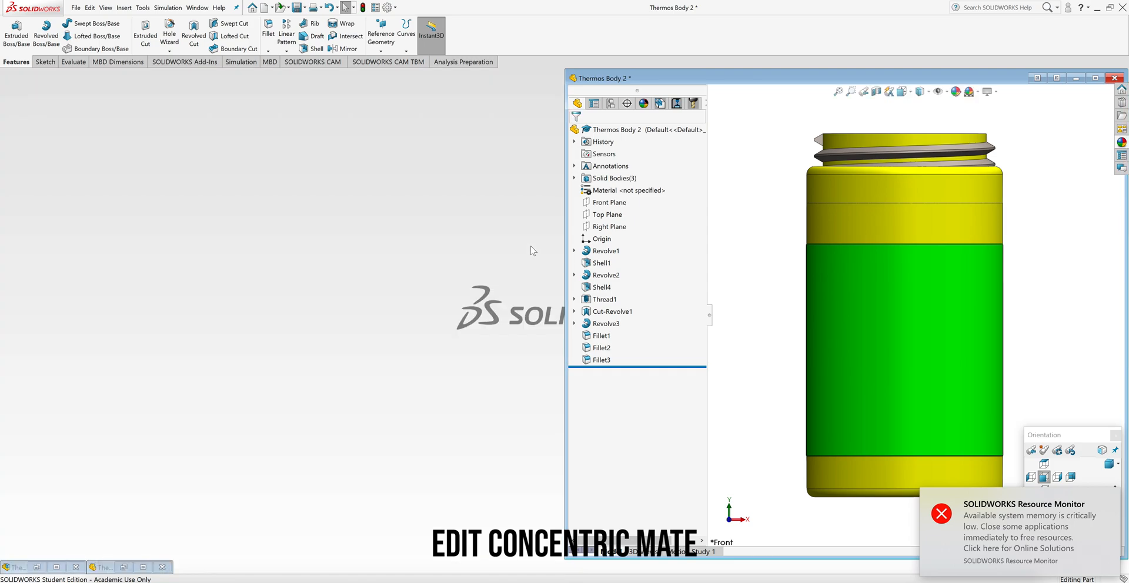
Arrange the Thermos Lid 2 window on one half of the workspace, return to the Thermos 2 assembly and dismiss its rebuild error report
{"action": "mouse_move", "coordinate": [124, 569]}
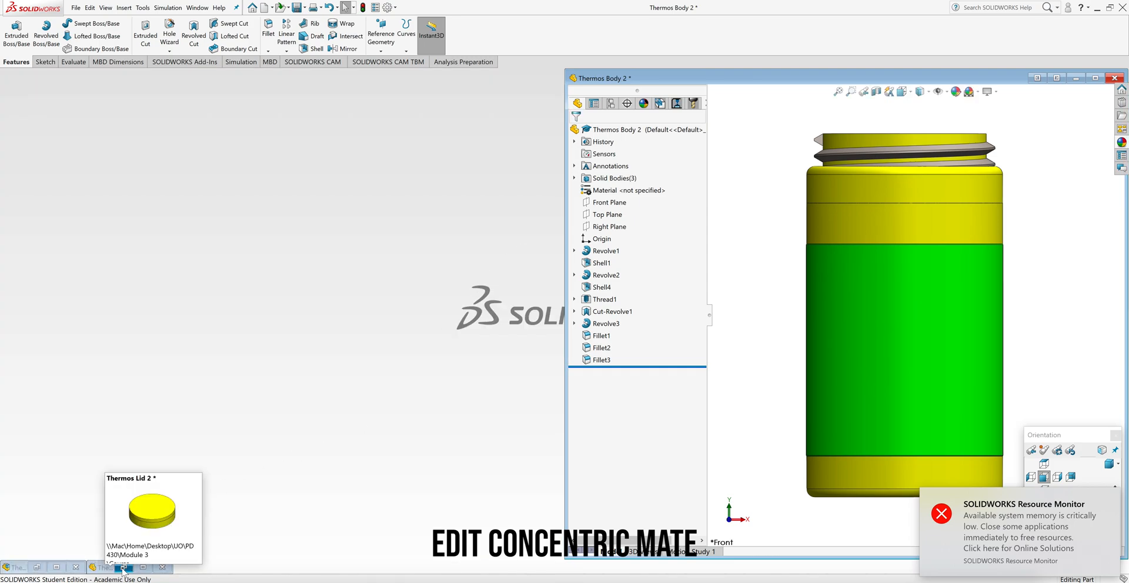
{"action": "left_click", "coordinate": [124, 568]}
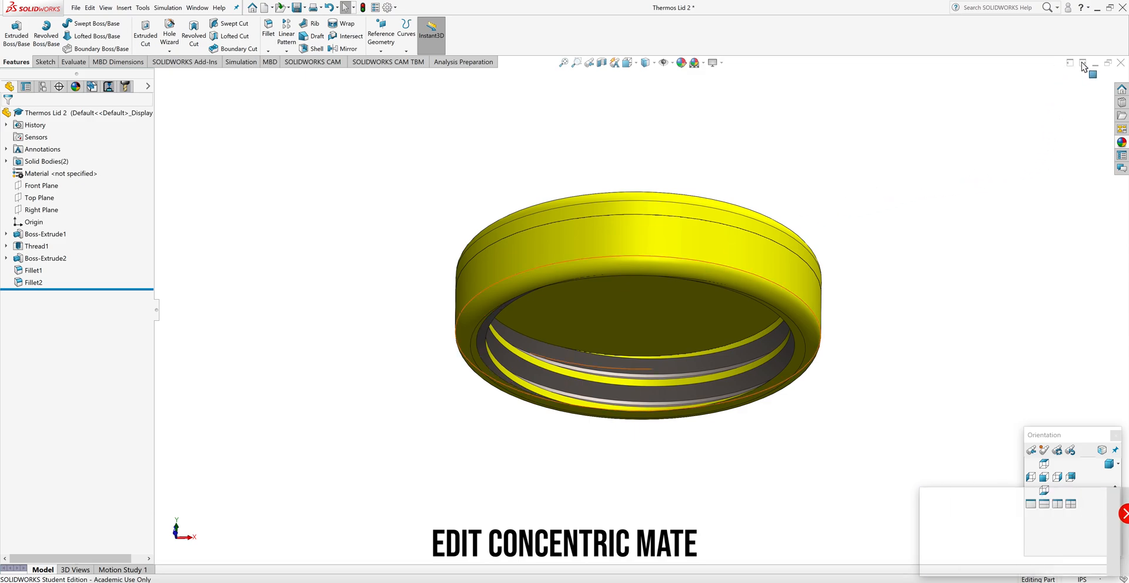
{"action": "left_click", "coordinate": [1083, 64]}
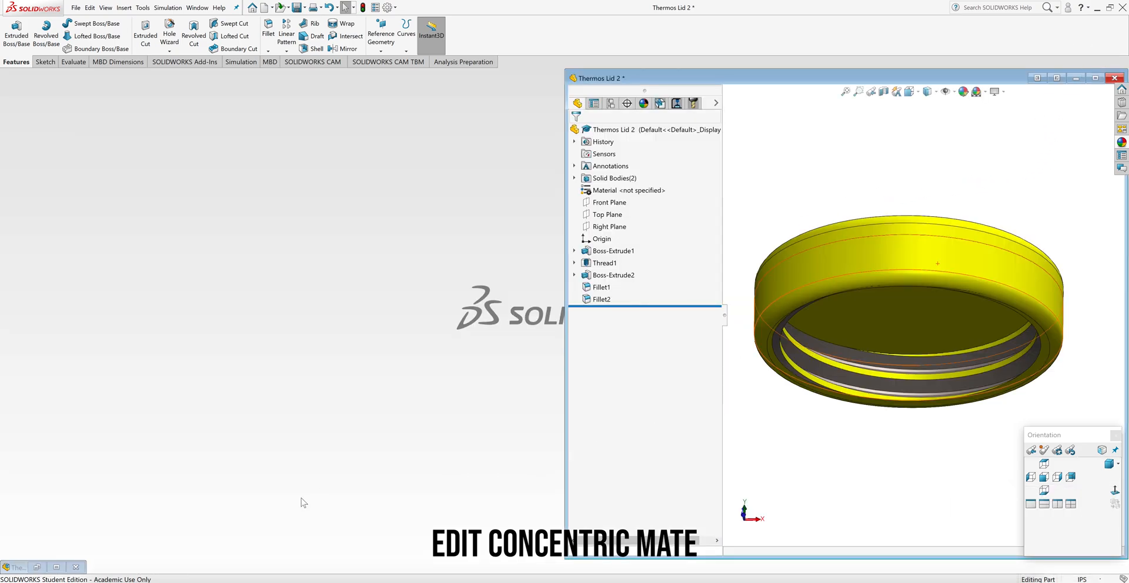
{"action": "left_click", "coordinate": [37, 568]}
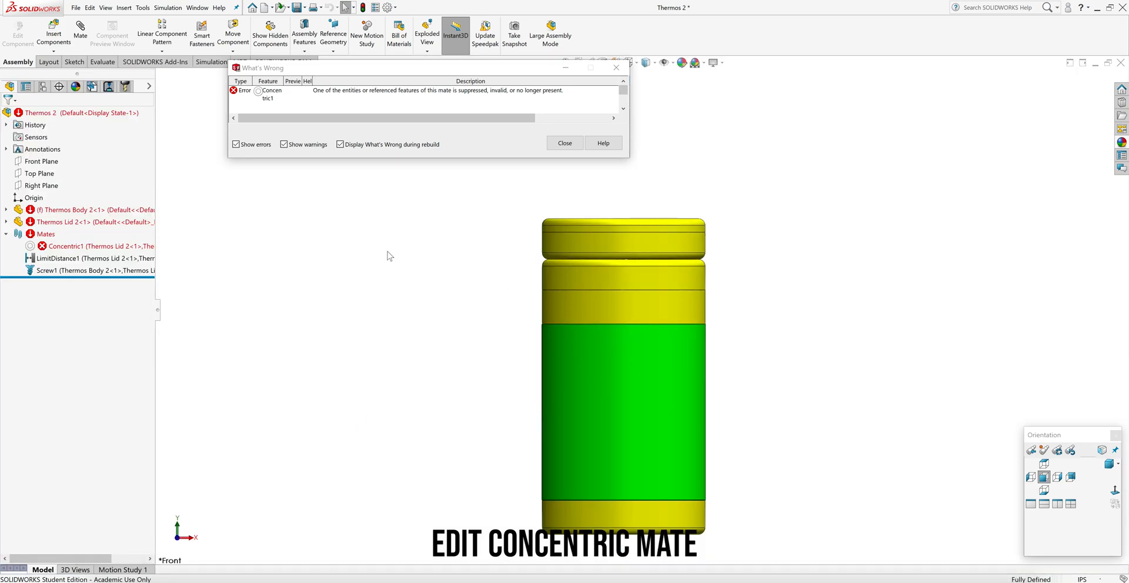
{"action": "left_click", "coordinate": [565, 144]}
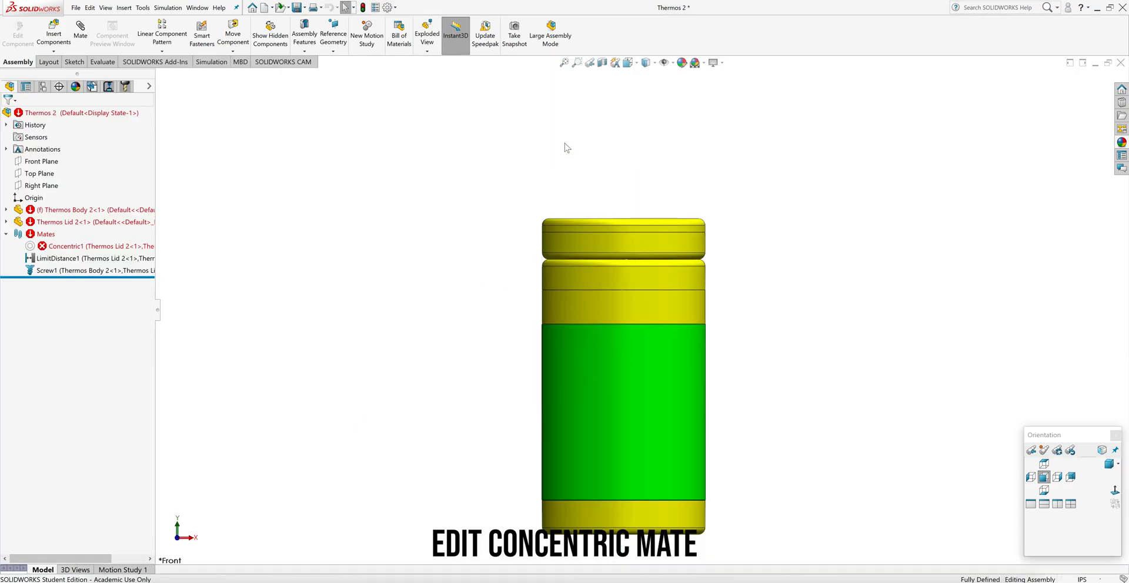
Turn the lid up off the body to check its motion with the filleted parts
{"action": "middle_click_drag", "start_coordinate": [846, 209], "coordinate": [739, 234]}
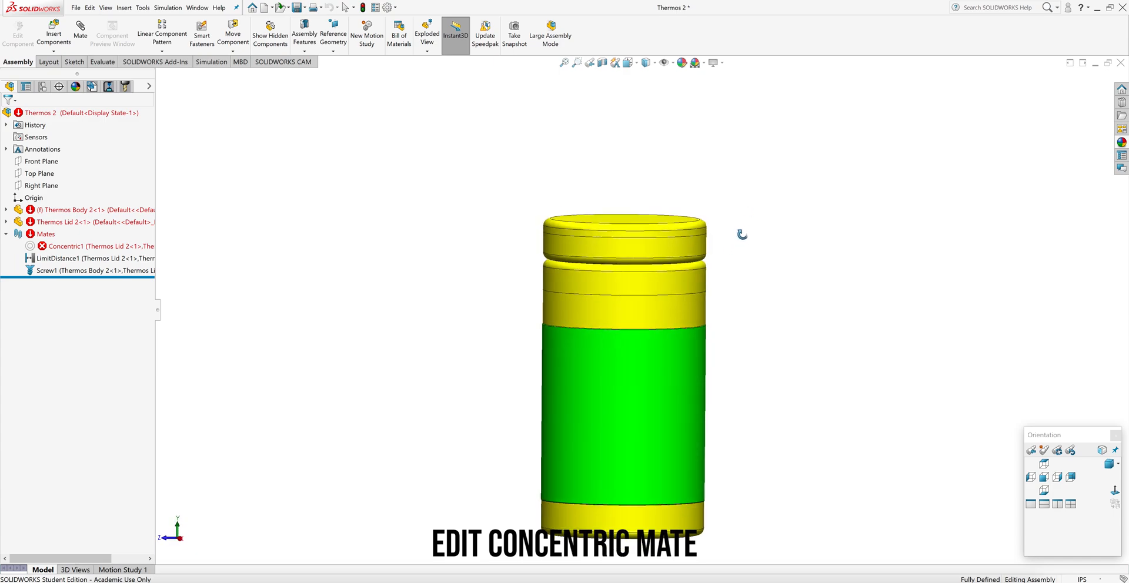
{"action": "left_click_drag", "start_coordinate": [636, 250], "coordinate": [819, 295]}
{"action": "left_click_drag", "start_coordinate": [698, 247], "coordinate": [457, 305]}
{"action": "left_click", "coordinate": [457, 305]}
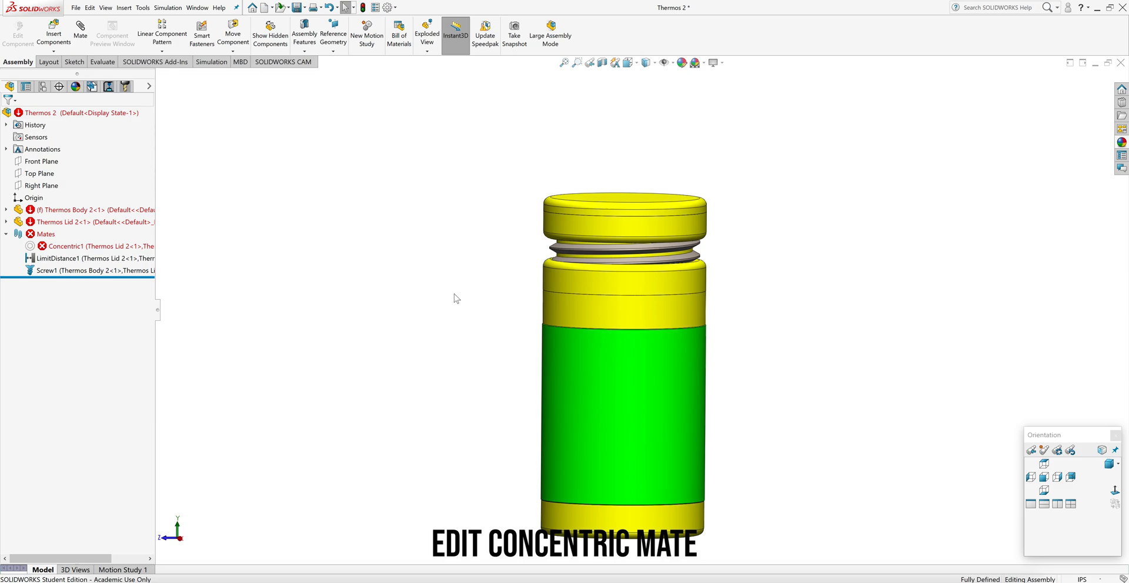
Edit the Concentric1 mate and clear its missing edge selections
{"action": "left_click", "coordinate": [130, 251]}
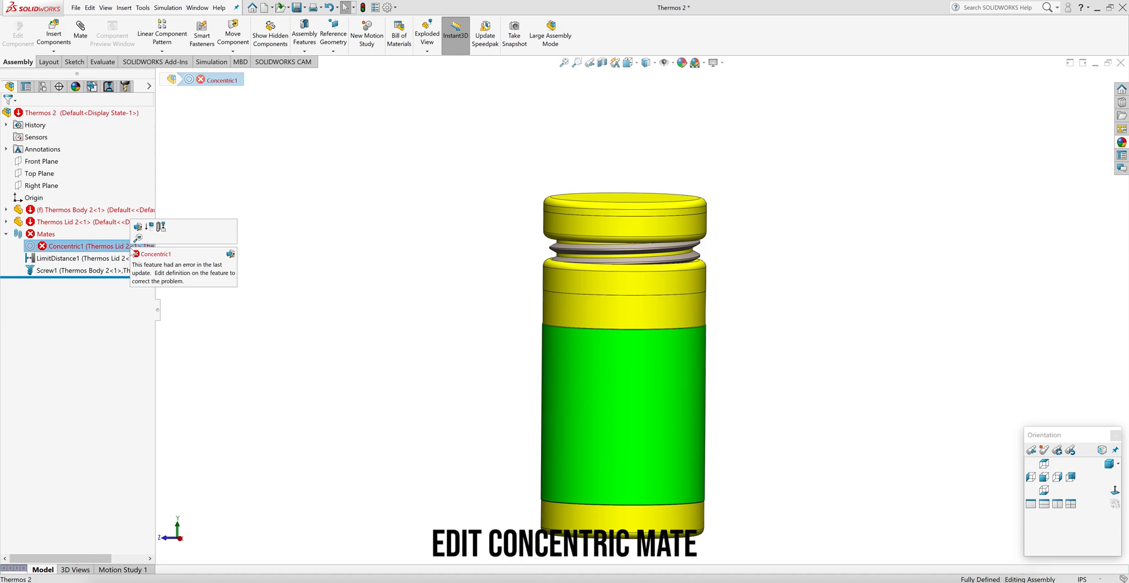
{"action": "left_click", "coordinate": [139, 227]}
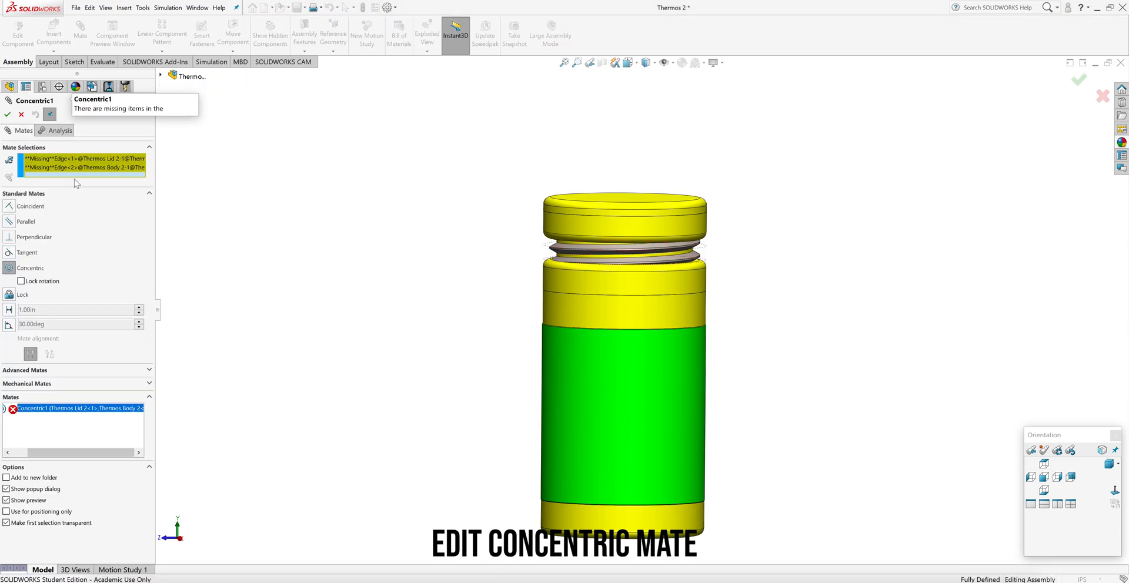
{"action": "right_click", "coordinate": [80, 168]}
{"action": "left_click", "coordinate": [115, 172]}
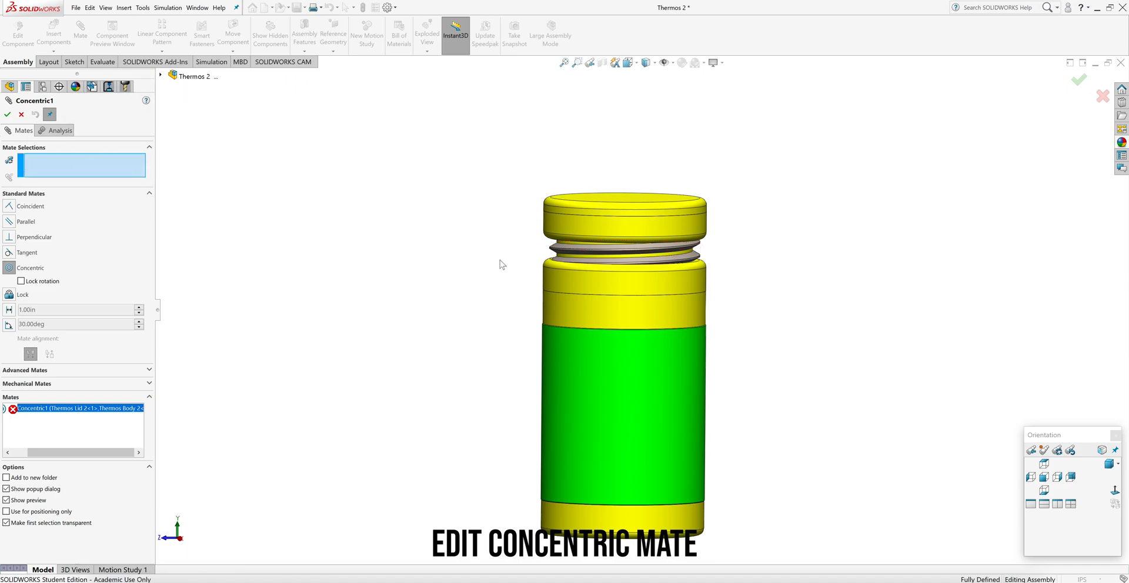
{"action": "scroll", "coordinate": [596, 263], "scroll_direction": "down", "scroll_amount": 10}
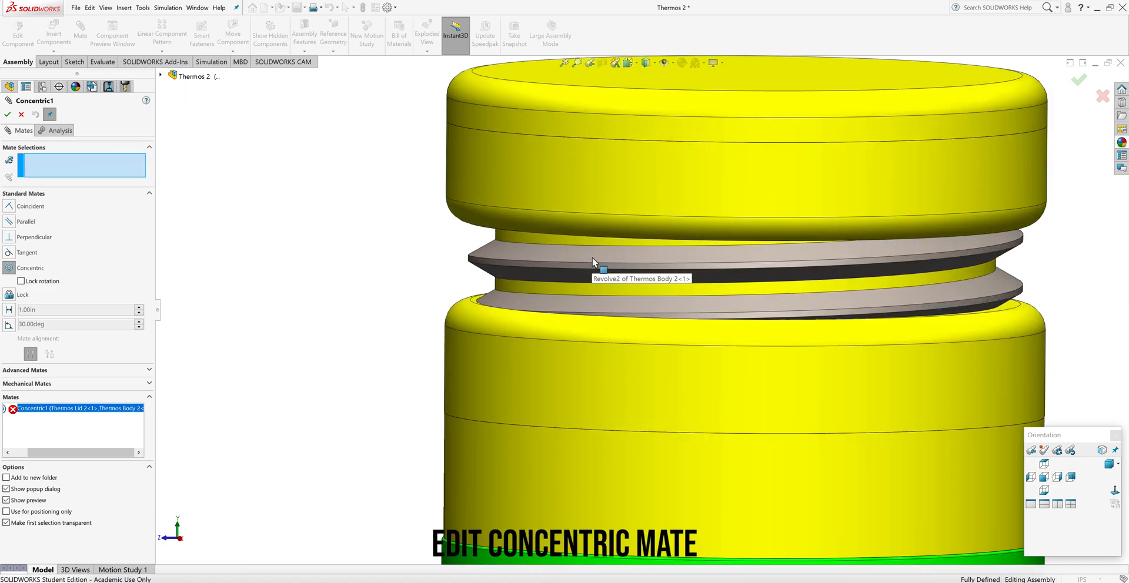
{"action": "left_click", "coordinate": [475, 306]}
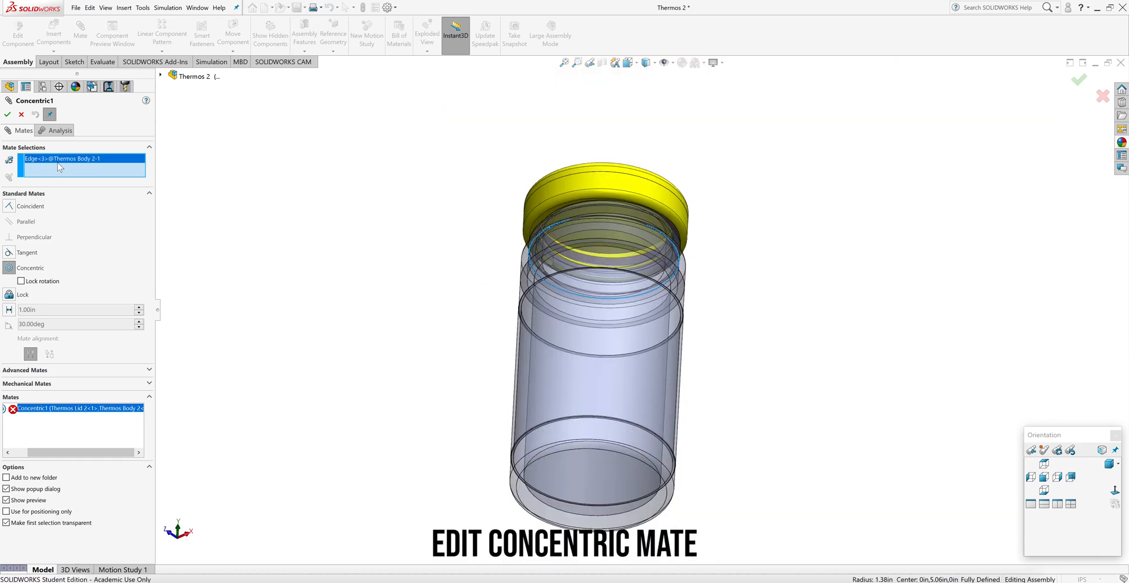
{"action": "right_click", "coordinate": [57, 163]}
{"action": "left_click", "coordinate": [67, 169]}
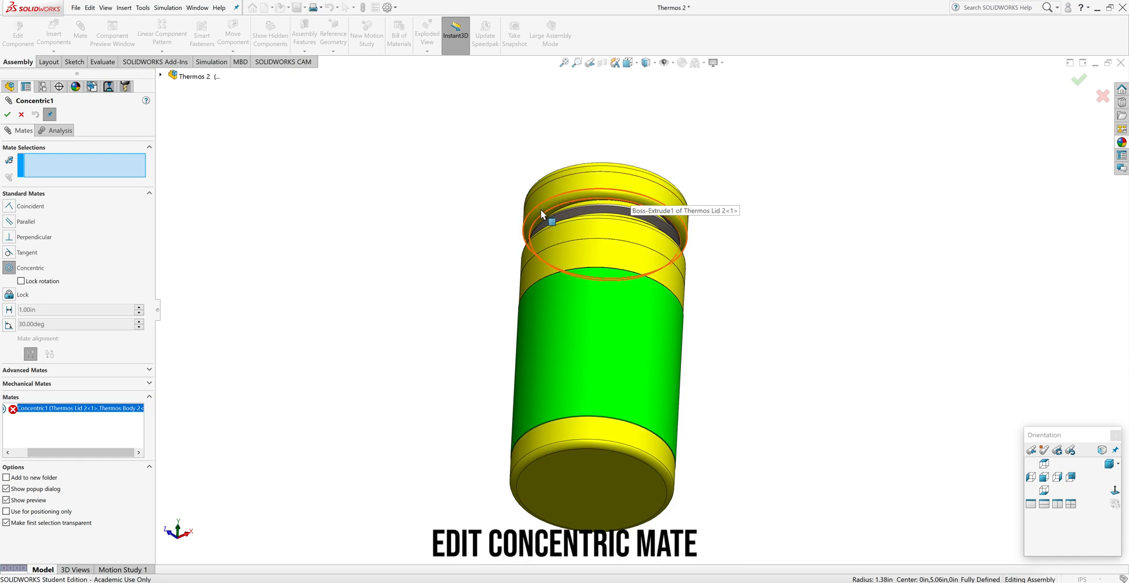
Redefine the concentric mate between the lid's circular top edge and the circular edge of the body's underside, and finish editing it
{"action": "middle_click_drag", "start_coordinate": [560, 294], "coordinate": [552, 331]}
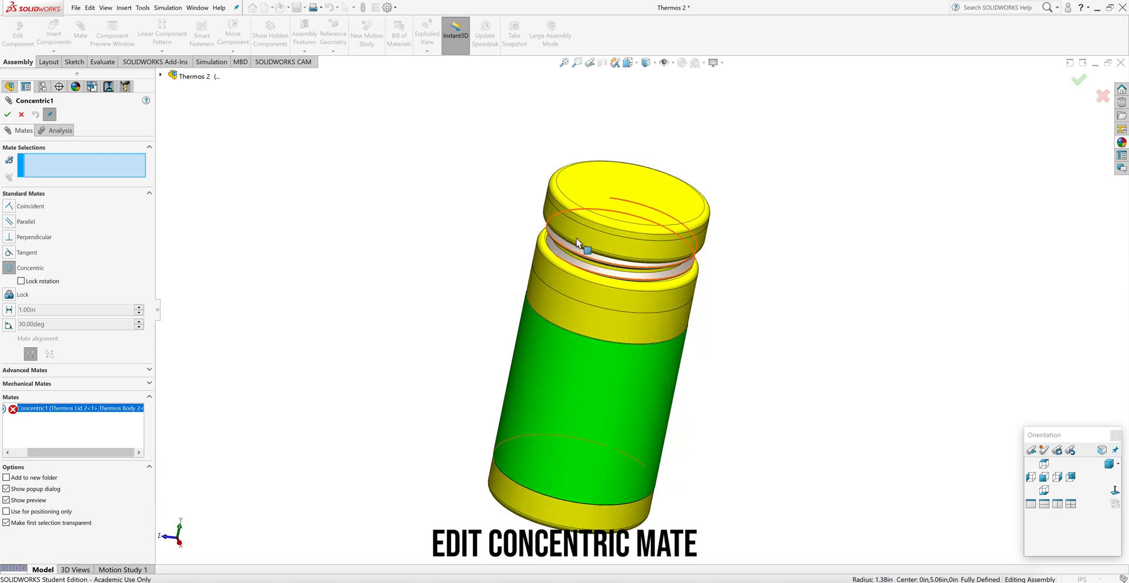
{"action": "left_click", "coordinate": [600, 220]}
{"action": "middle_click_drag", "start_coordinate": [648, 239], "coordinate": [686, 251]}
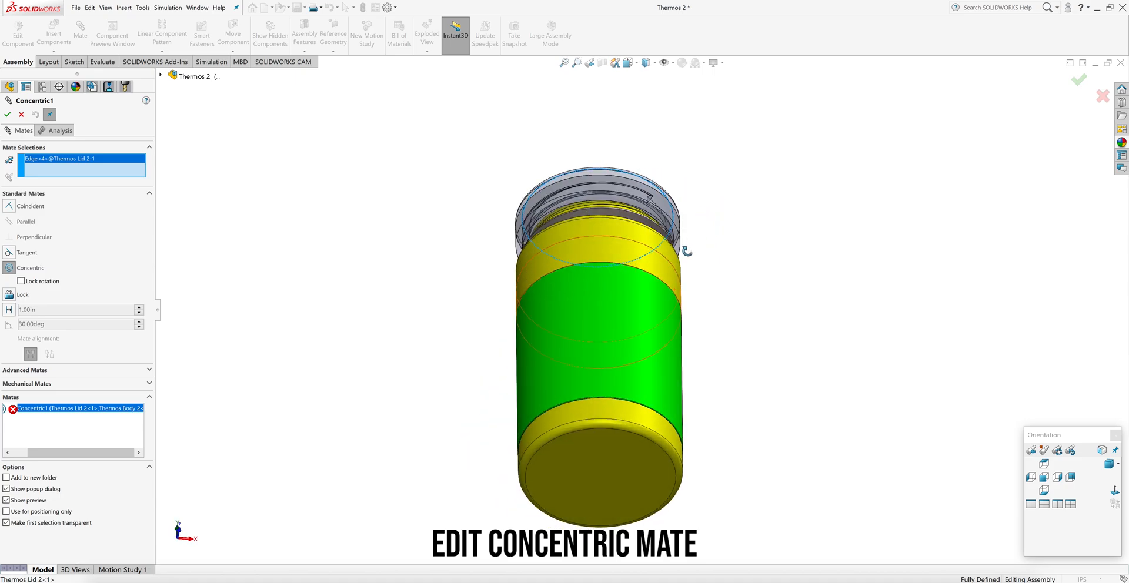
{"action": "left_click", "coordinate": [582, 435]}
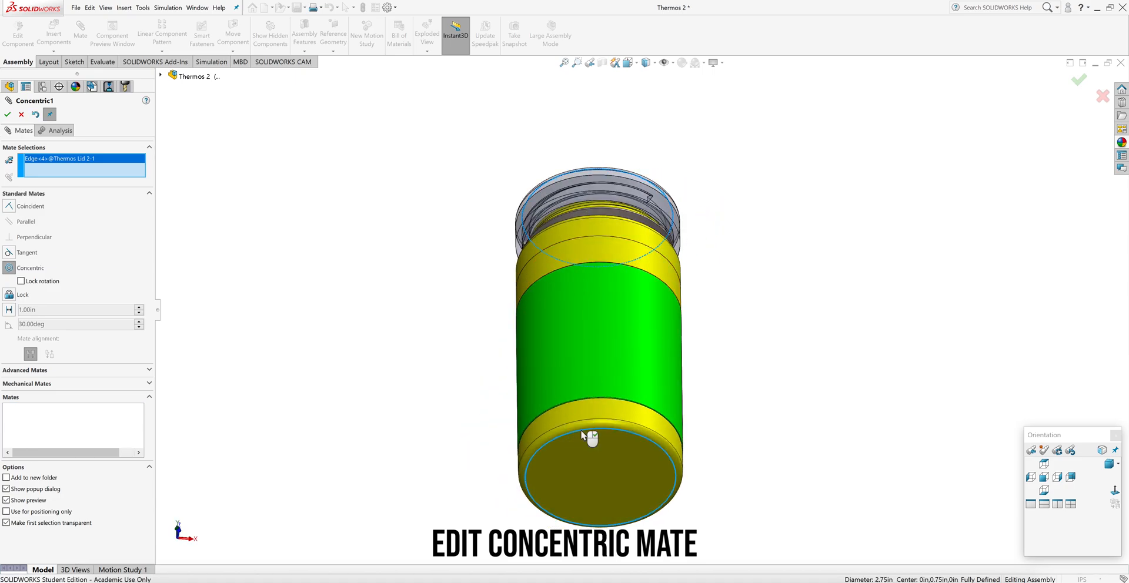
{"action": "left_click", "coordinate": [1045, 478]}
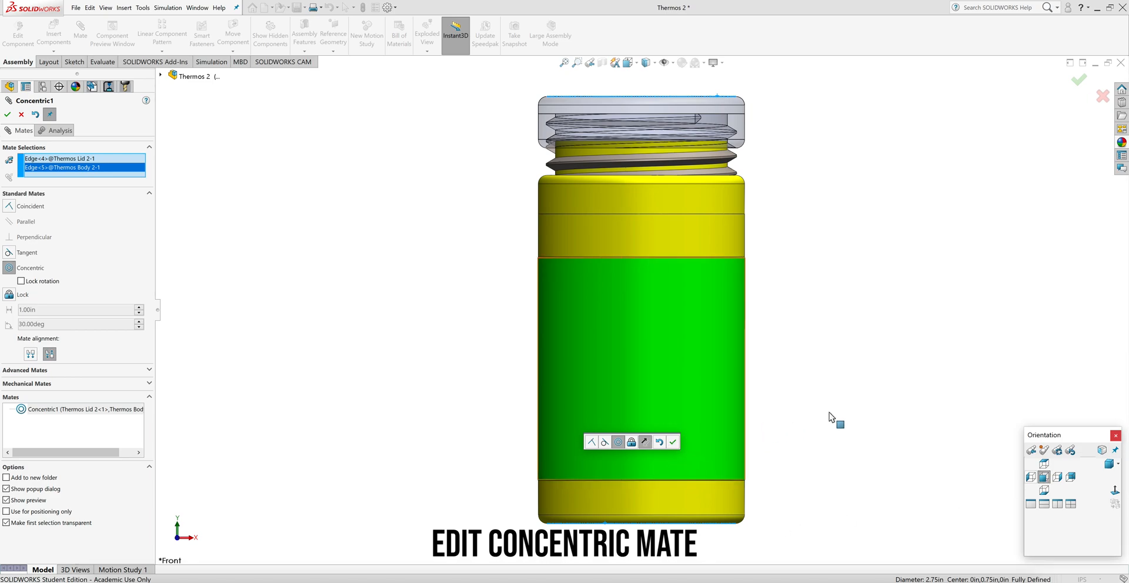
{"action": "key", "text": "Return"}
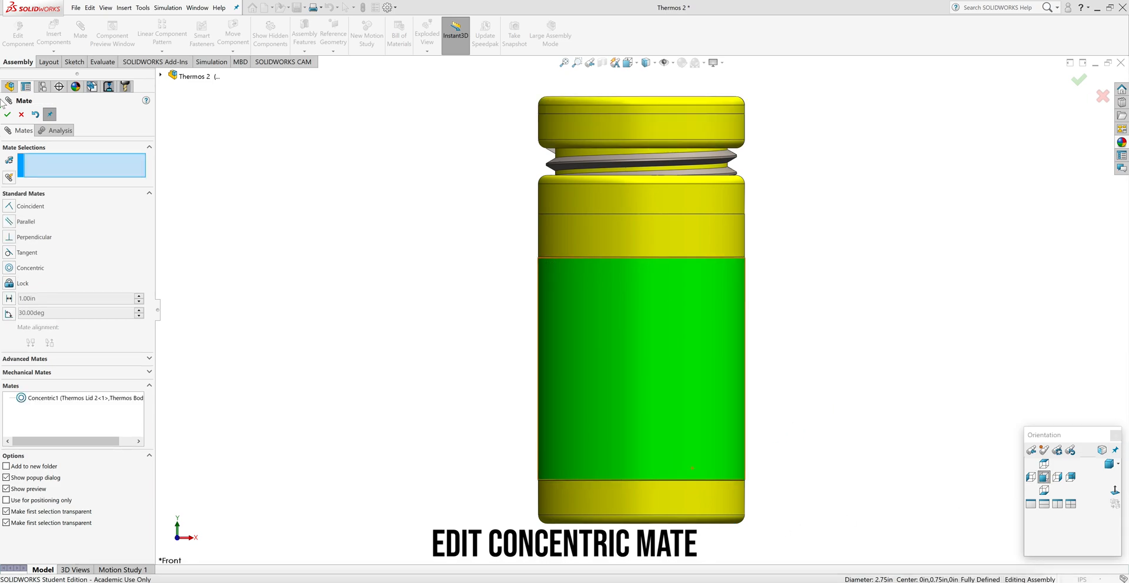
{"action": "left_click", "coordinate": [8, 115]}
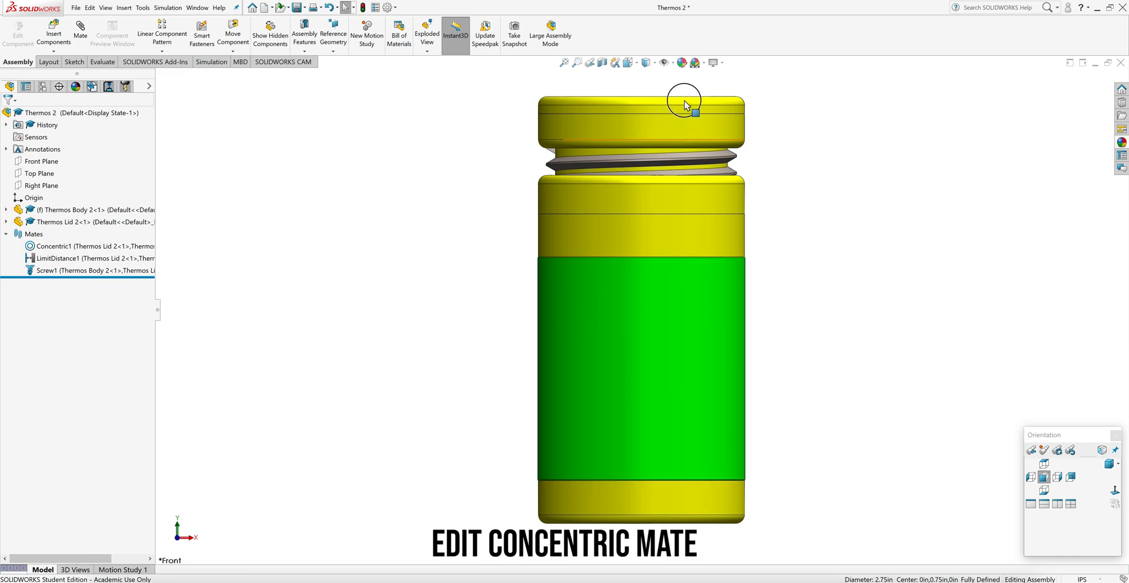
Turn the lid partway down onto the body and show the assembly in dimetric view
{"action": "left_click", "coordinate": [672, 141]}
{"action": "left_click_drag", "start_coordinate": [674, 145], "coordinate": [700, 135]}
{"action": "left_click", "coordinate": [1110, 464]}
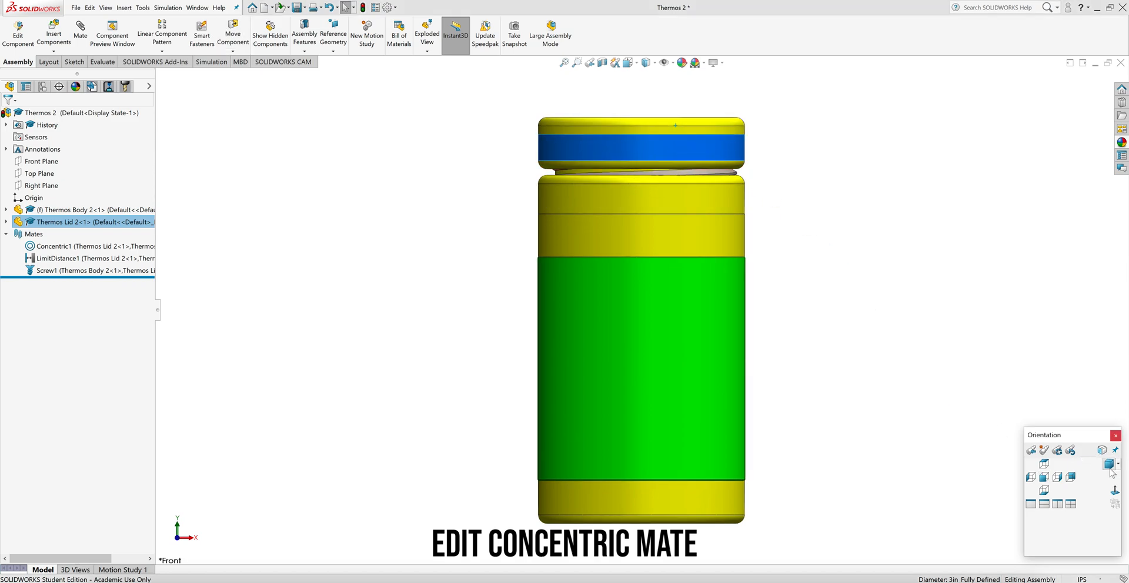
{"action": "left_click", "coordinate": [898, 354]}
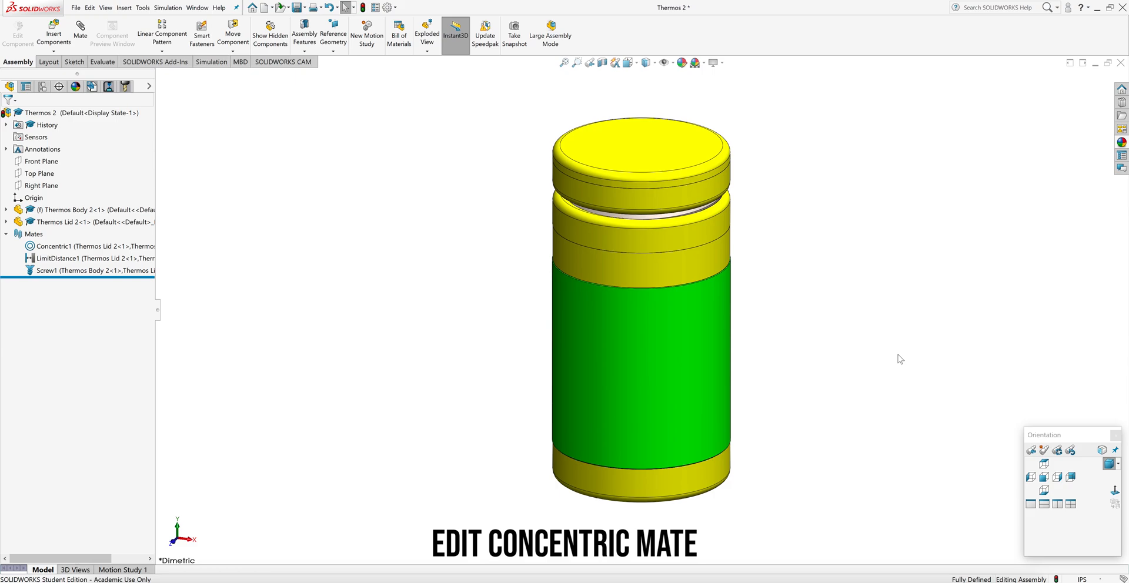
Save the Thermos 2 assembly together with the modified Thermos Body 2 and Thermos Lid 2 parts
{"action": "key", "text": "ctrl+s"}
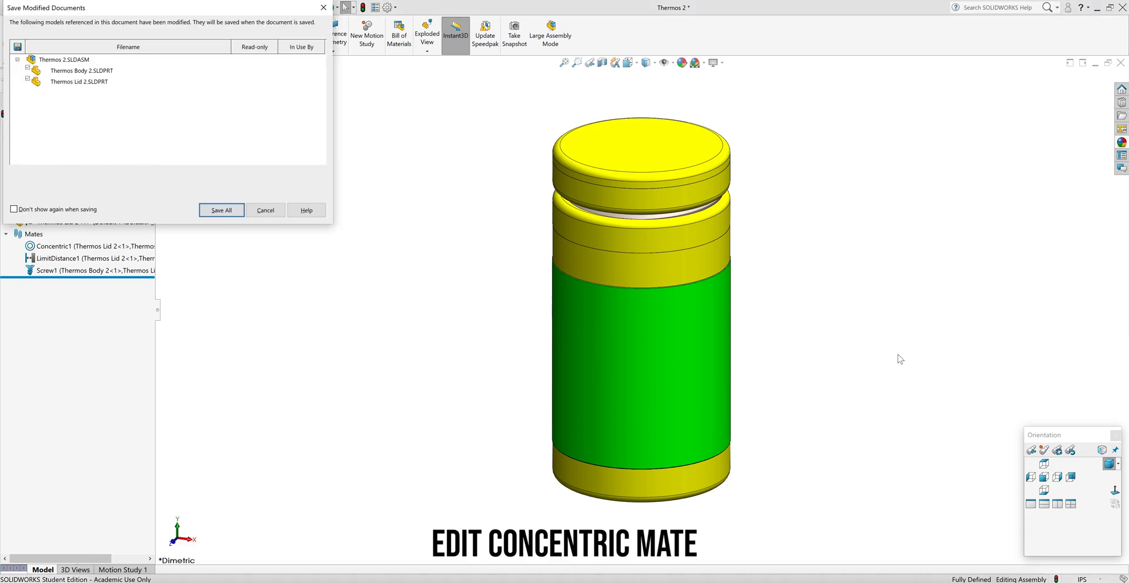
{"action": "left_click", "coordinate": [221, 211]}
{"action": "left_click", "coordinate": [537, 252]}
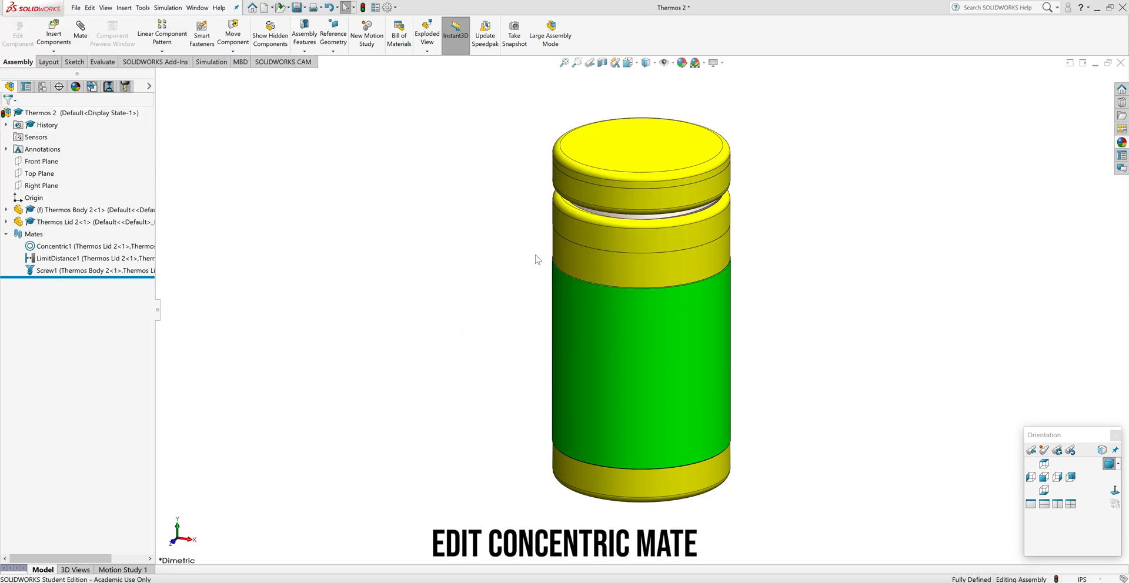